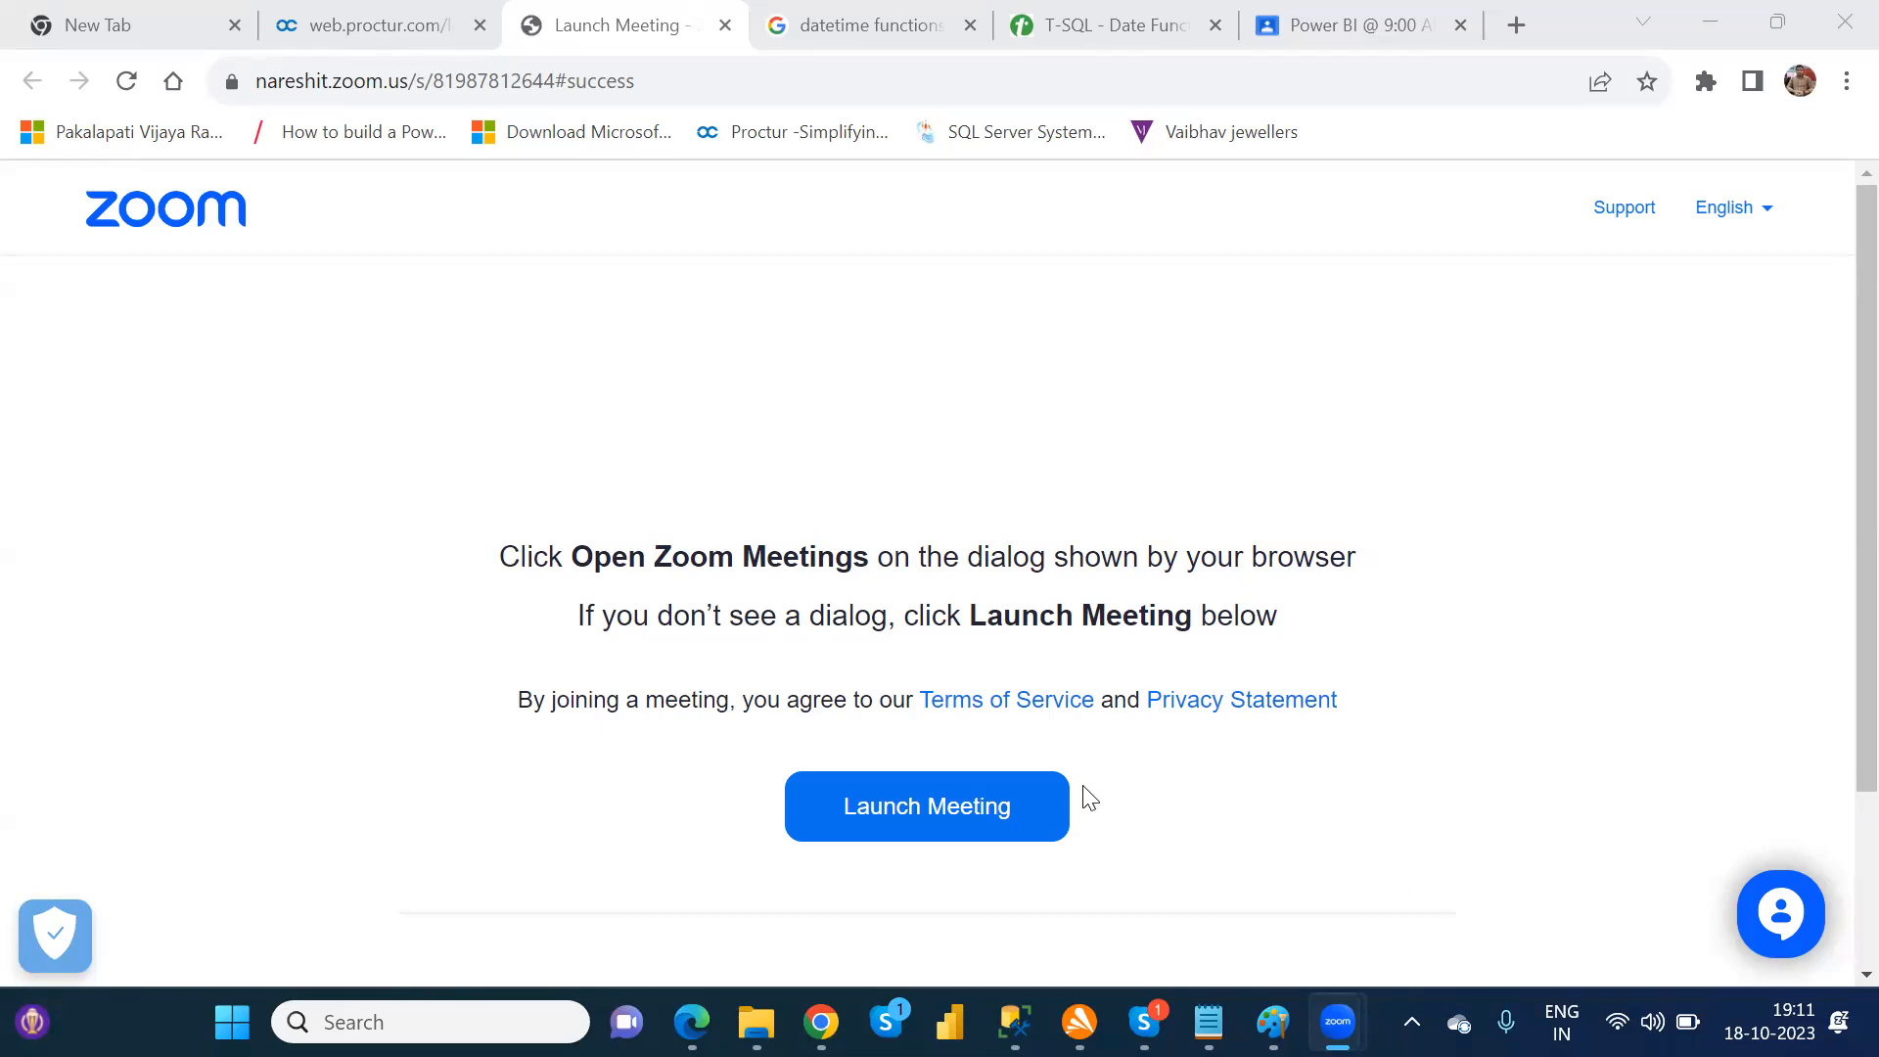
Step: Open a new incognito browser window and go to the Power Apps Create page
{"action": "mouse_move", "coordinate": [821, 1022]}
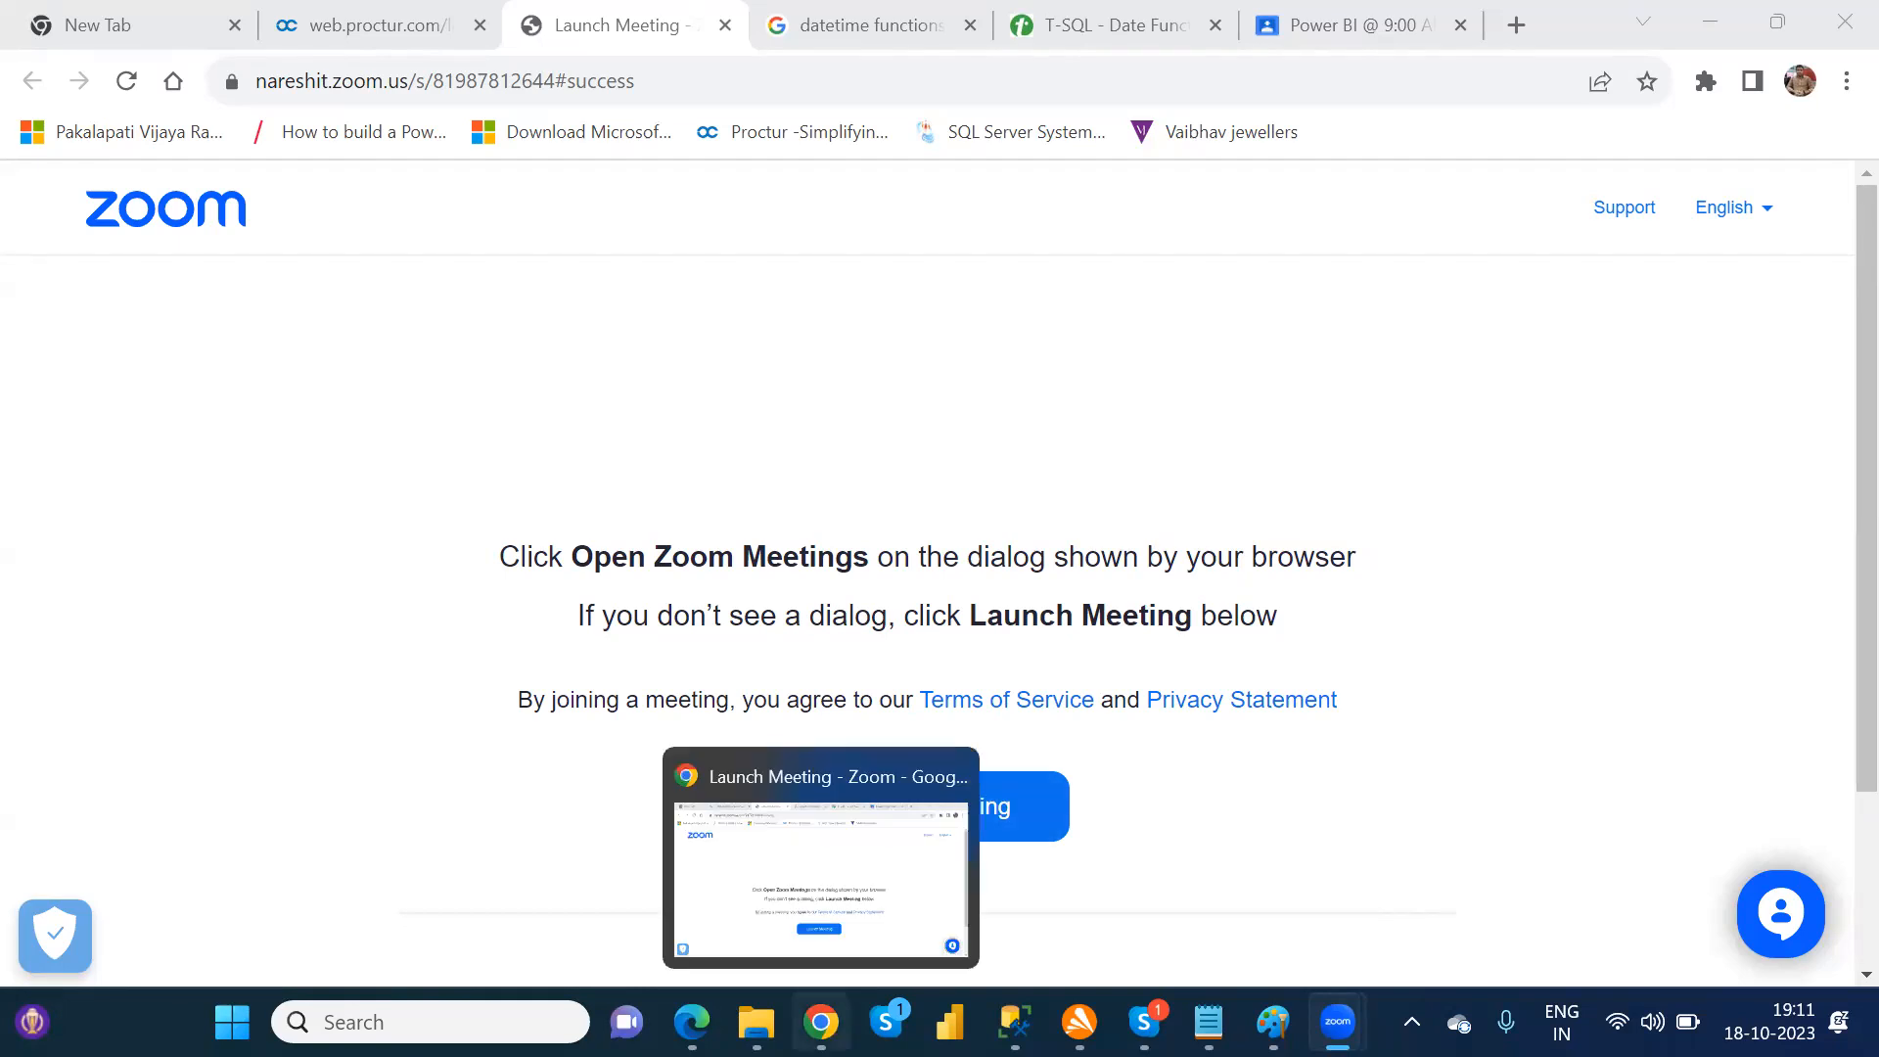
{"action": "left_click", "coordinate": [833, 931]}
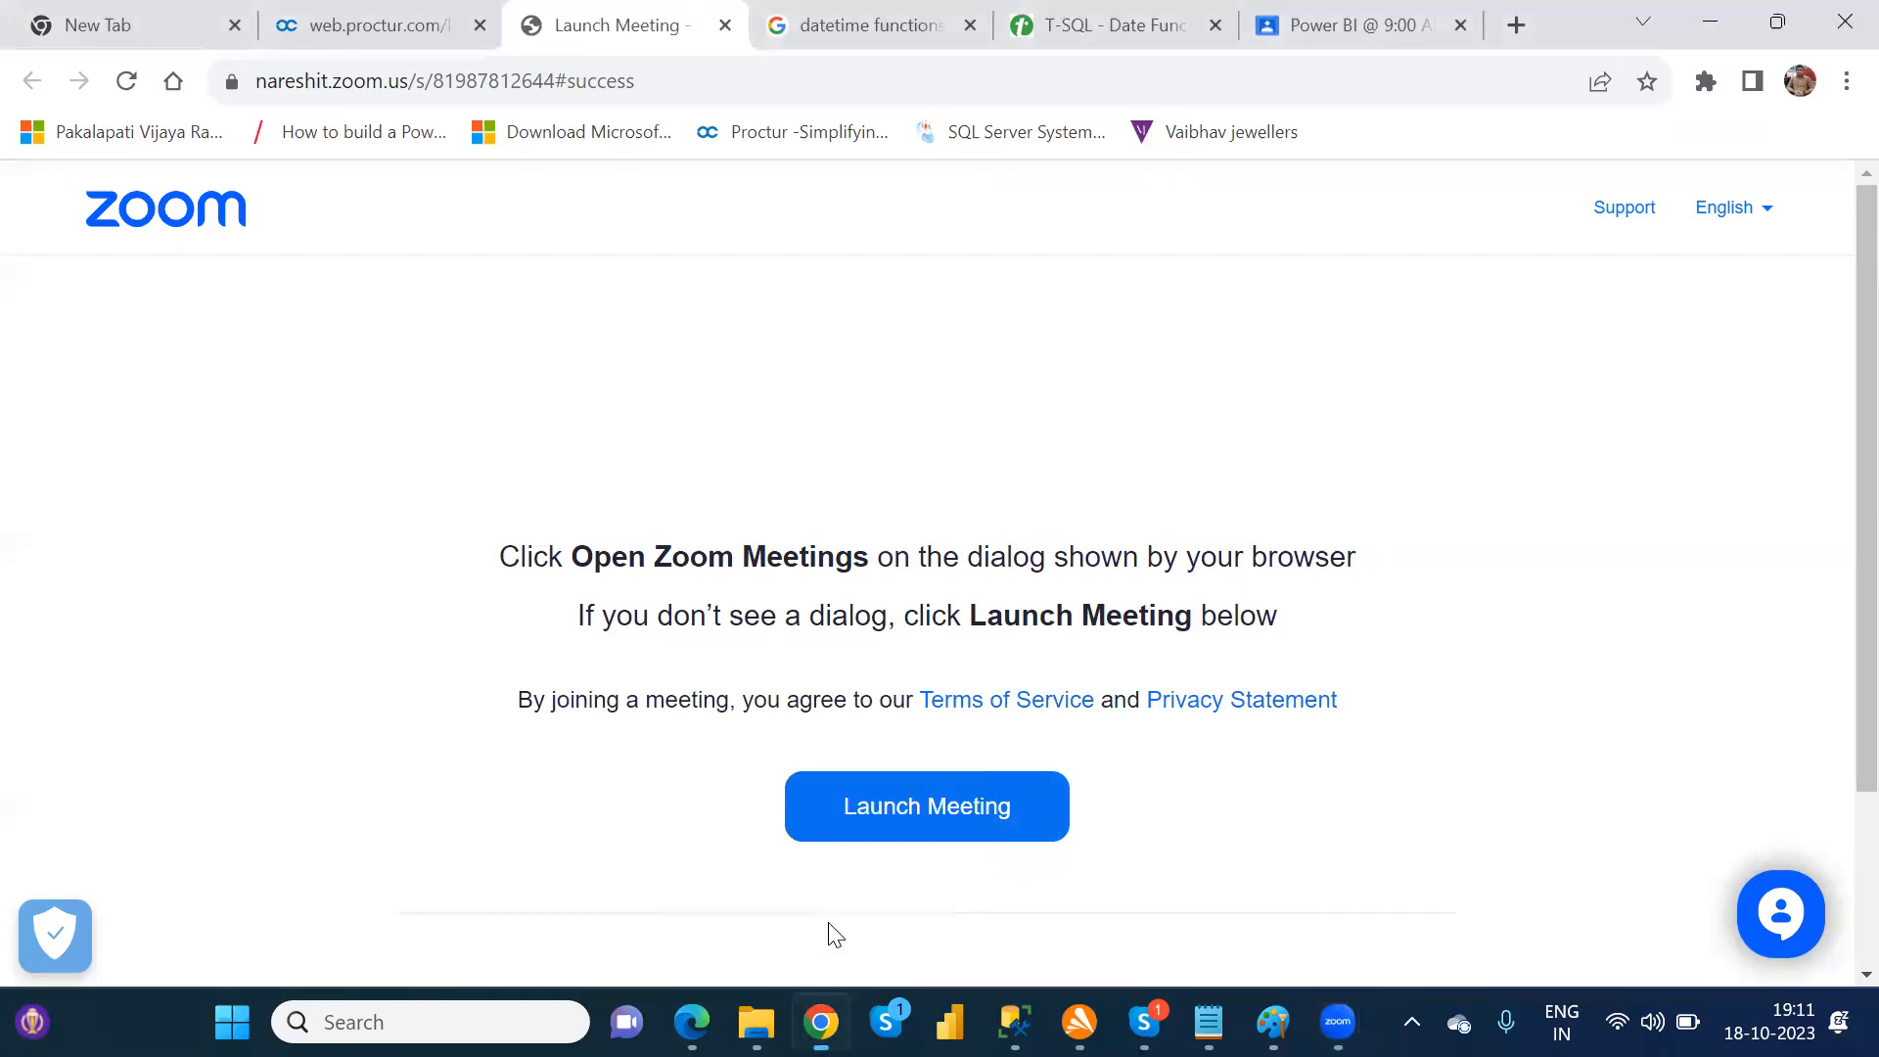
{"action": "left_click", "coordinate": [1833, 68]}
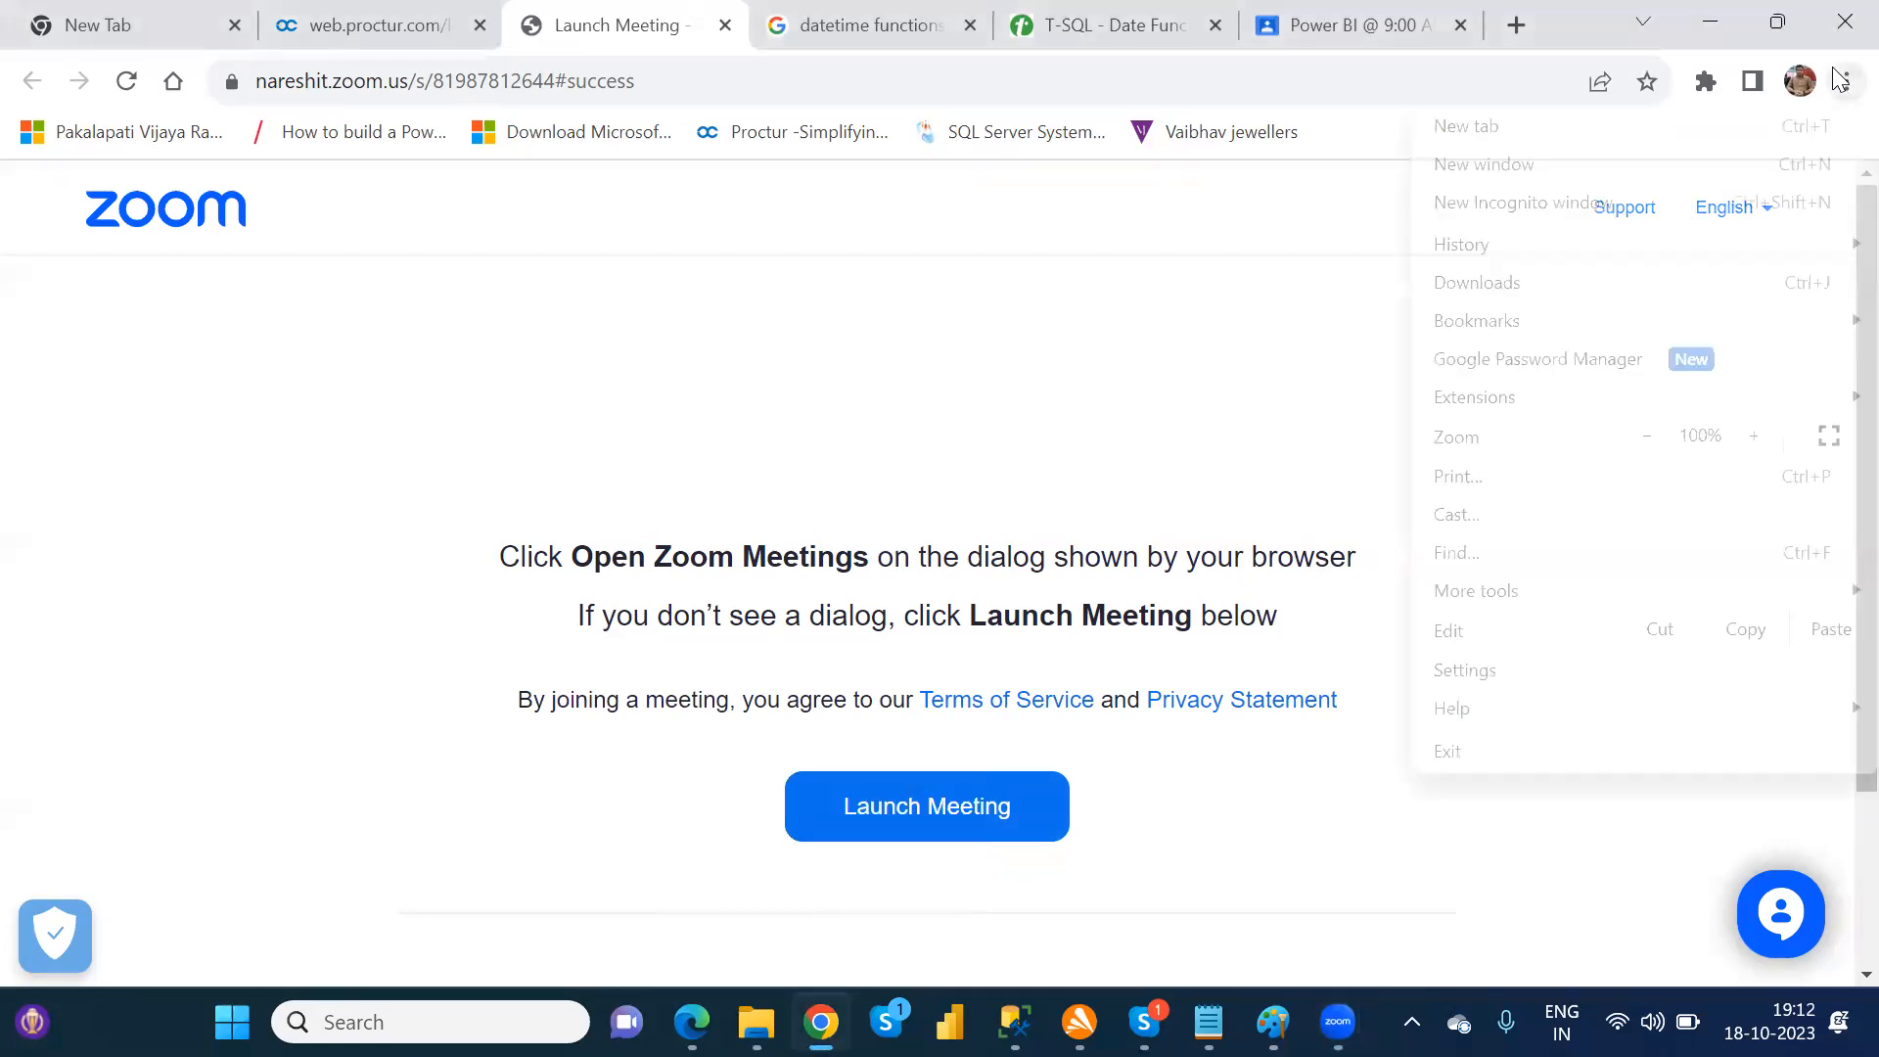
{"action": "left_click", "coordinate": [1610, 215]}
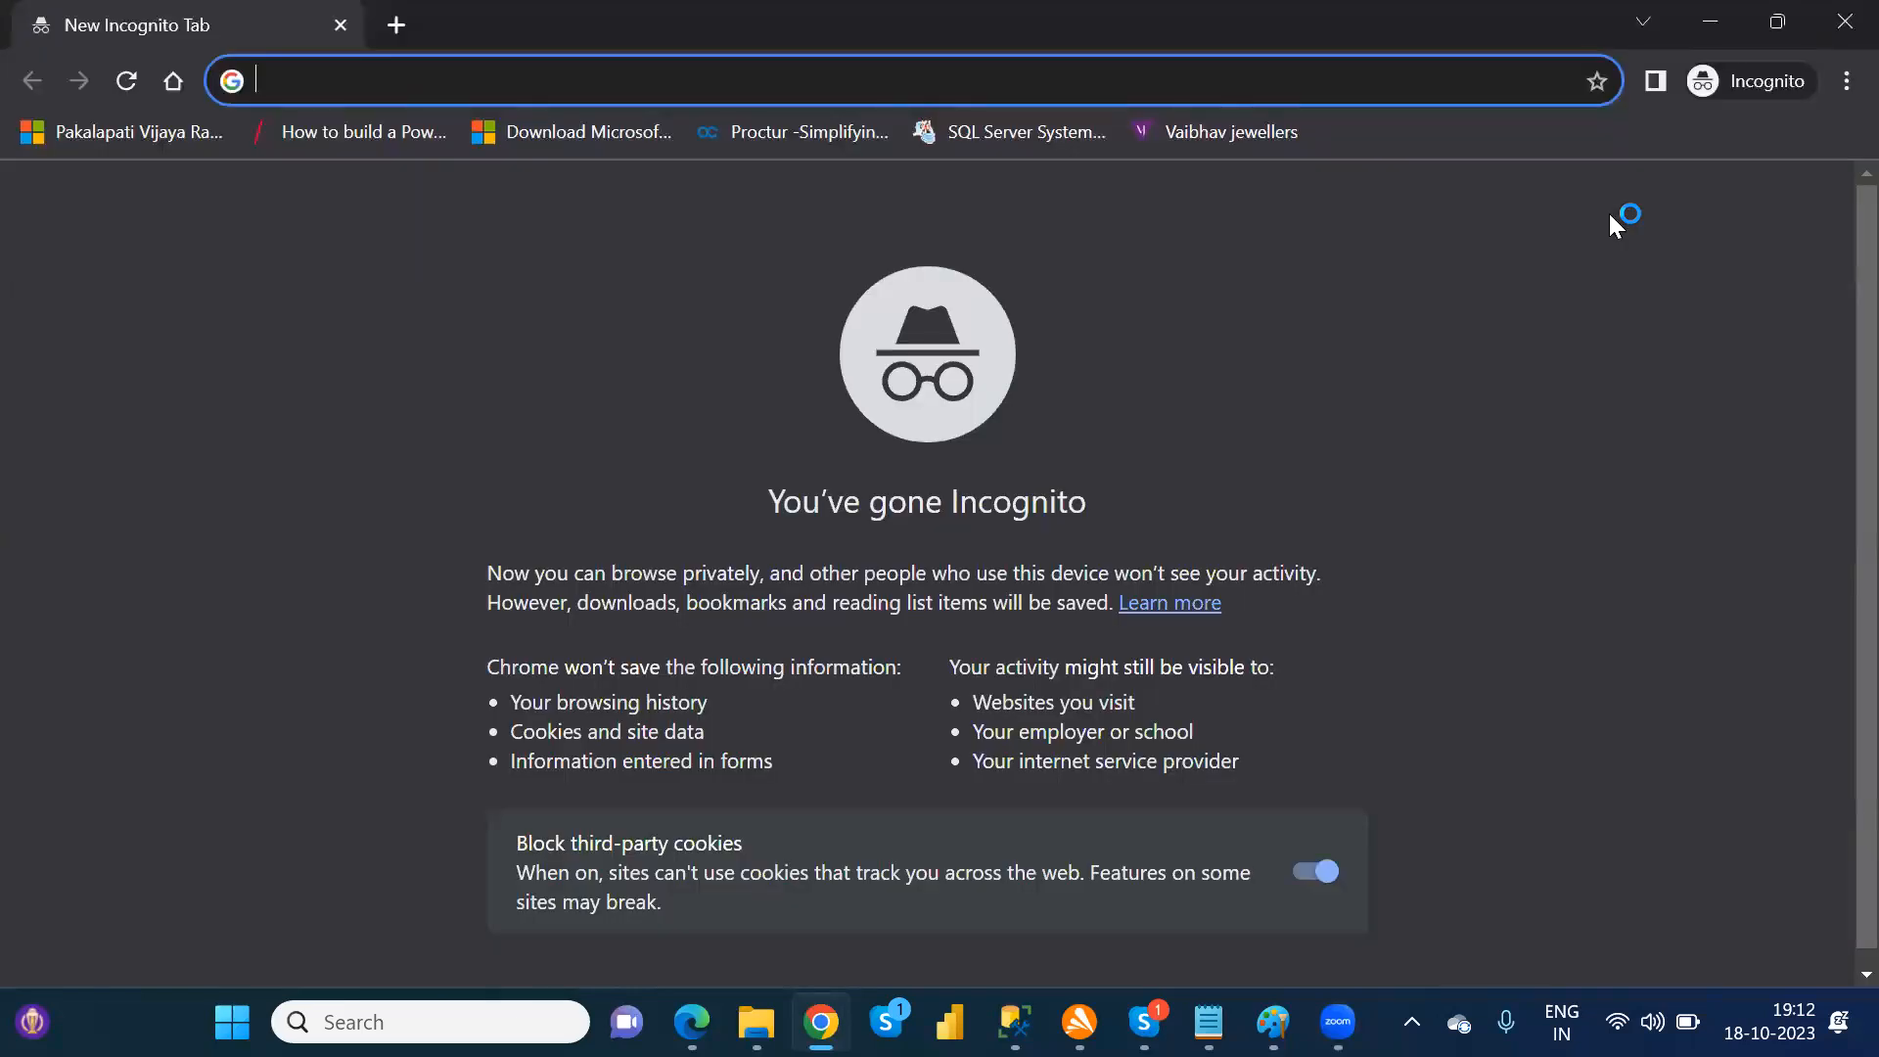
{"action": "type", "text": "po"}
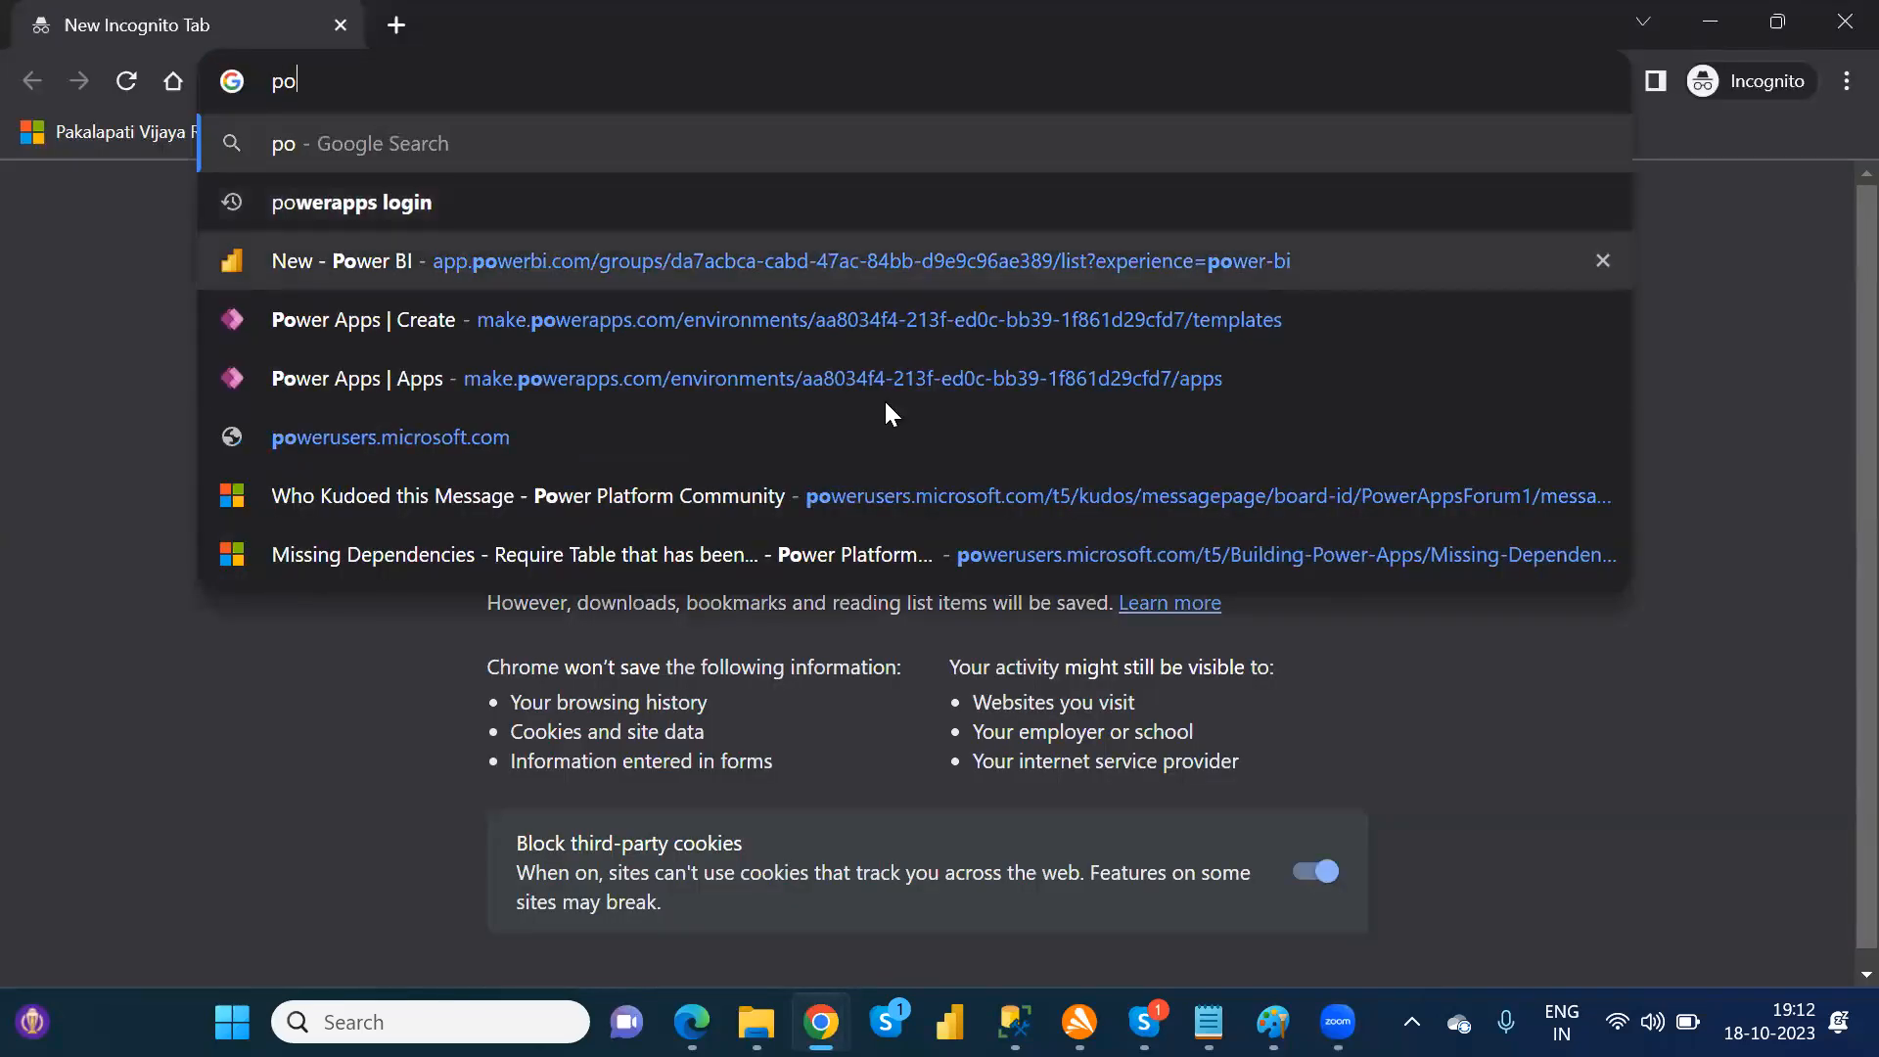
{"action": "left_click", "coordinate": [478, 323]}
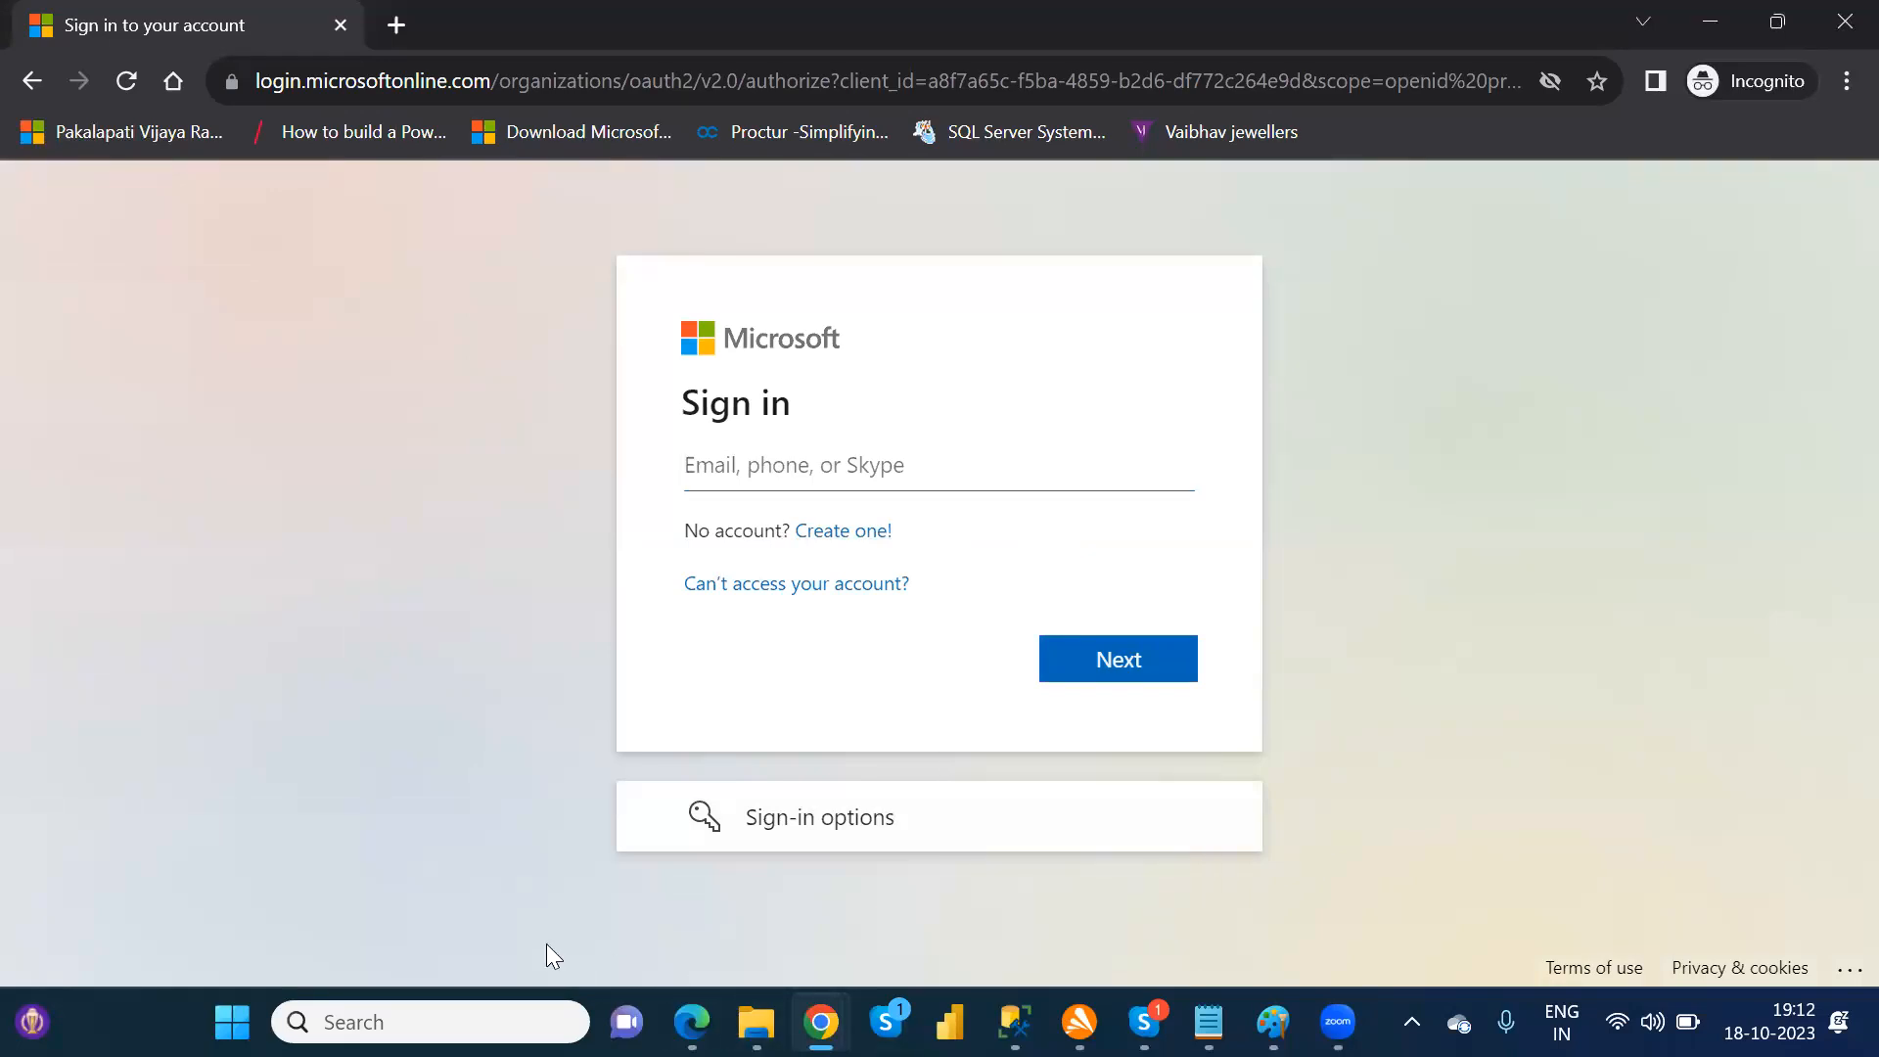
Step: Open Sticky Notes and copy the Power Apps account's e-mail address from the saved note, leaving the note intact
{"action": "key", "text": "super"}
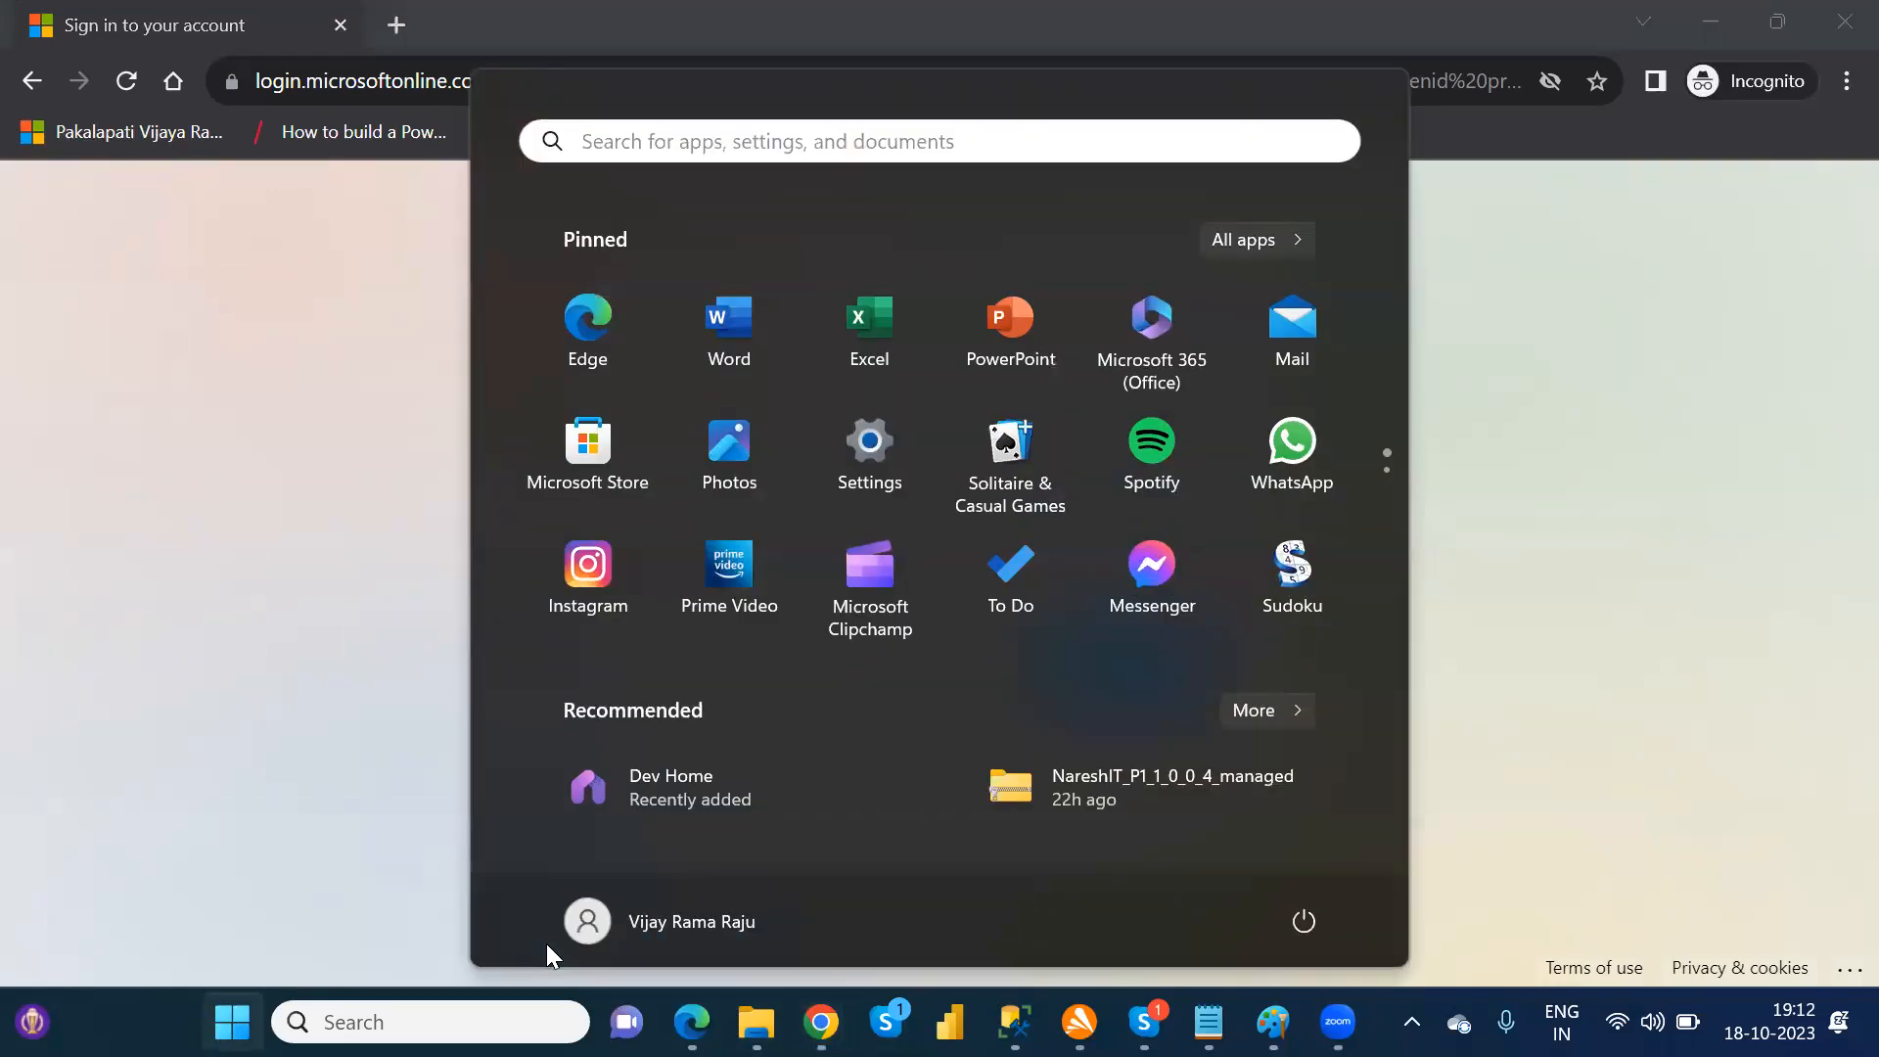
{"action": "type", "text": "stic"}
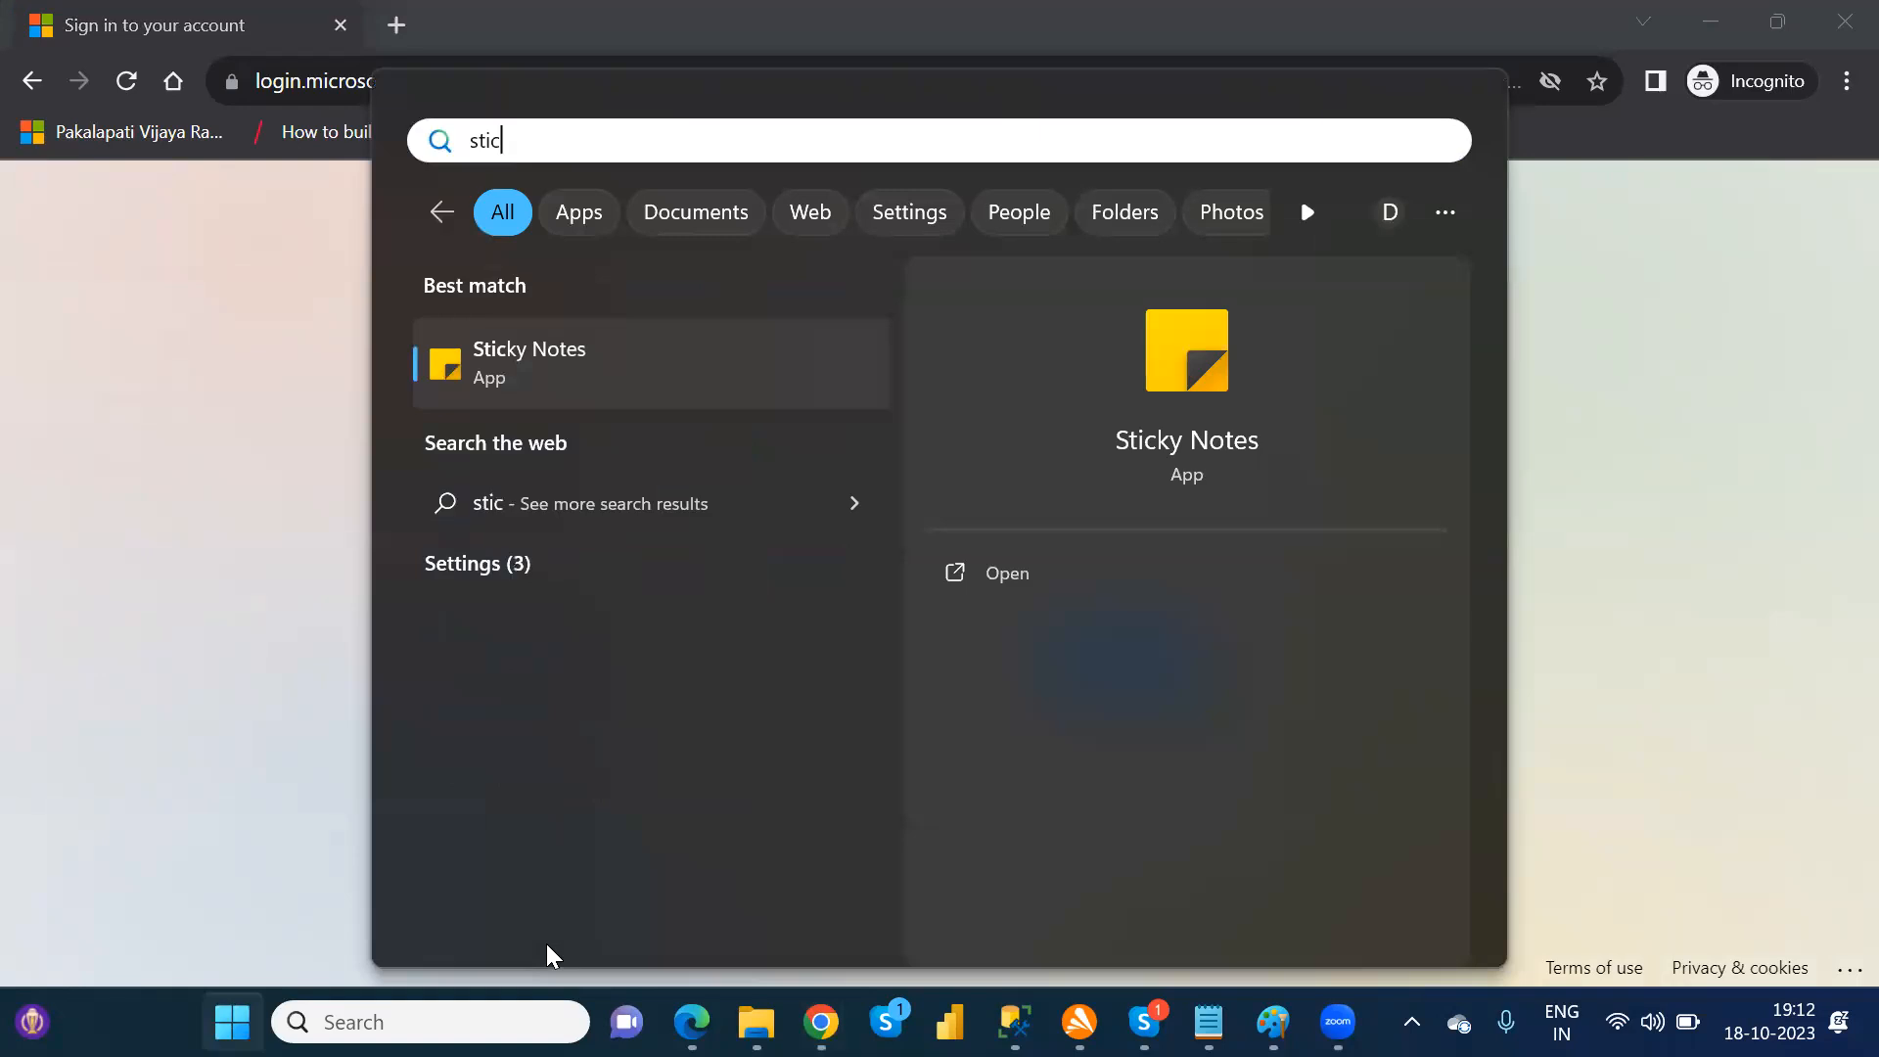
{"action": "key", "text": "Return"}
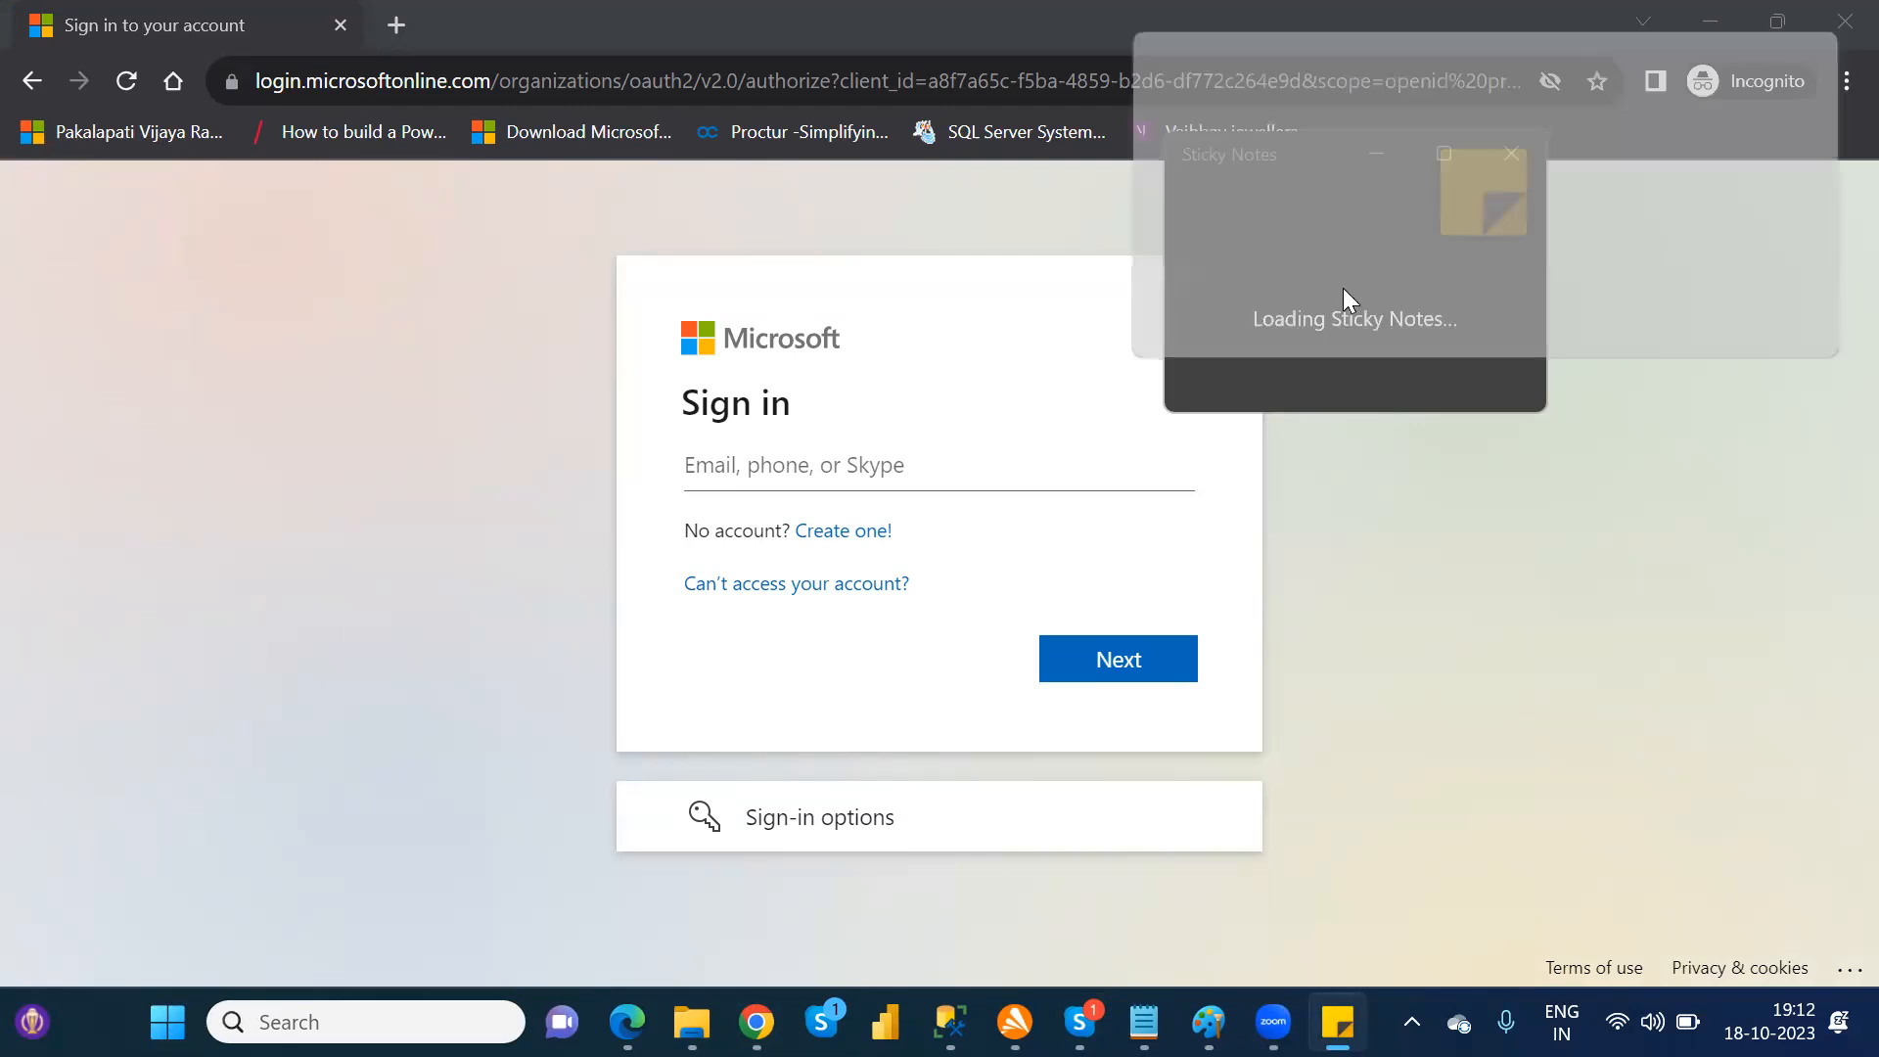
{"action": "left_click", "coordinate": [1538, 284]}
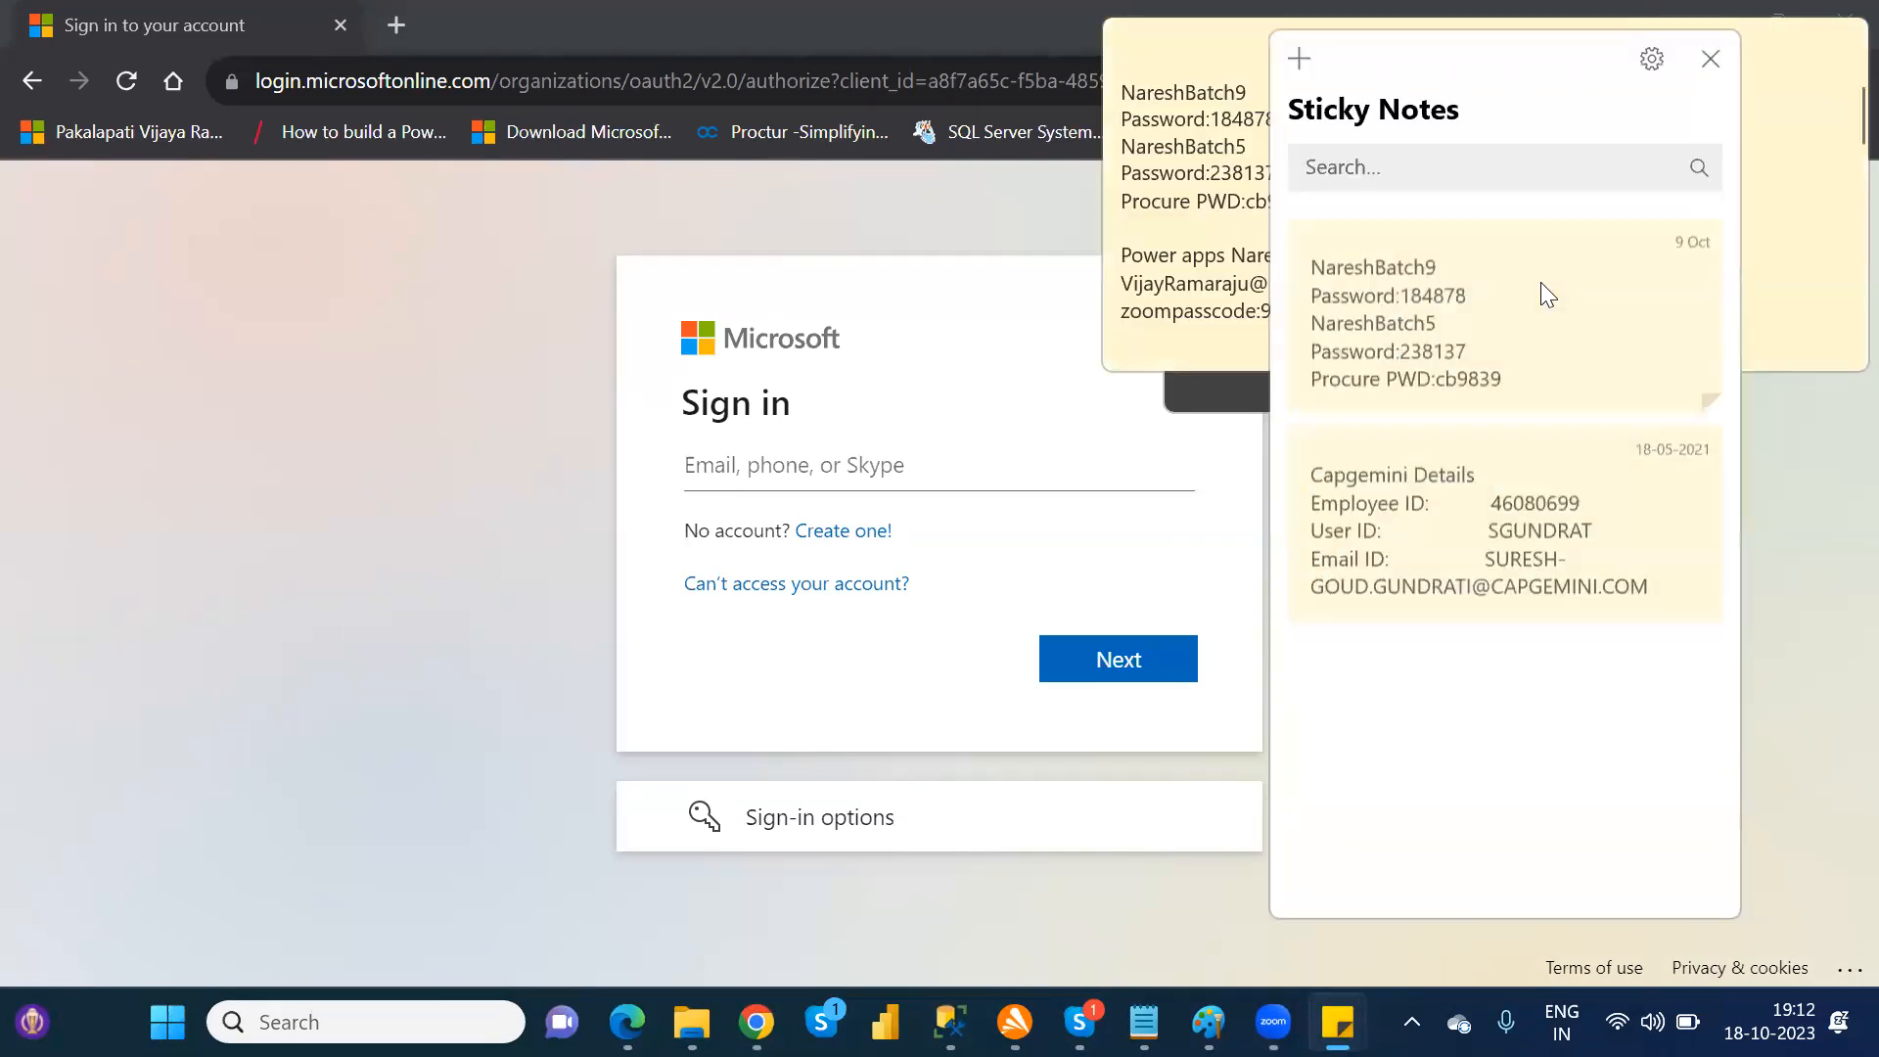
{"action": "left_click_drag", "start_coordinate": [1541, 284], "coordinate": [1124, 277]}
{"action": "key", "text": "ctrl+x"}
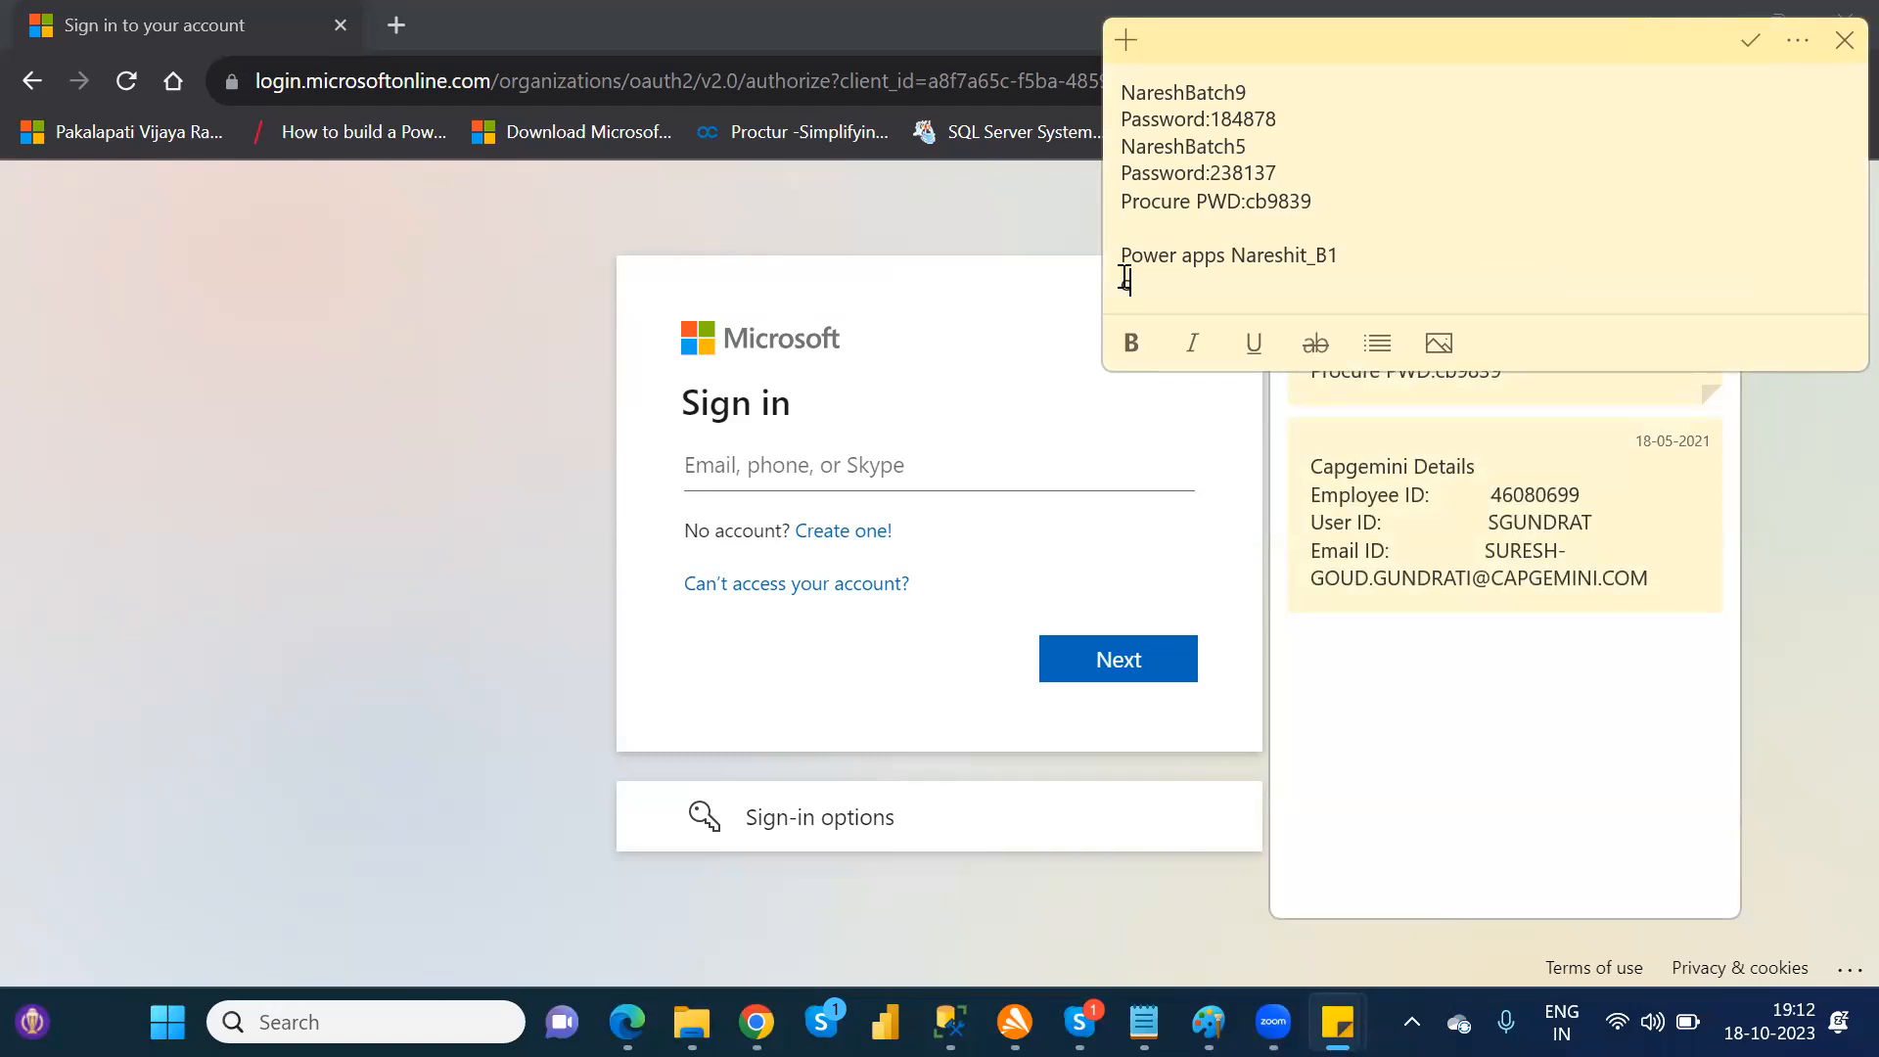
{"action": "key", "text": "ctrl+z"}
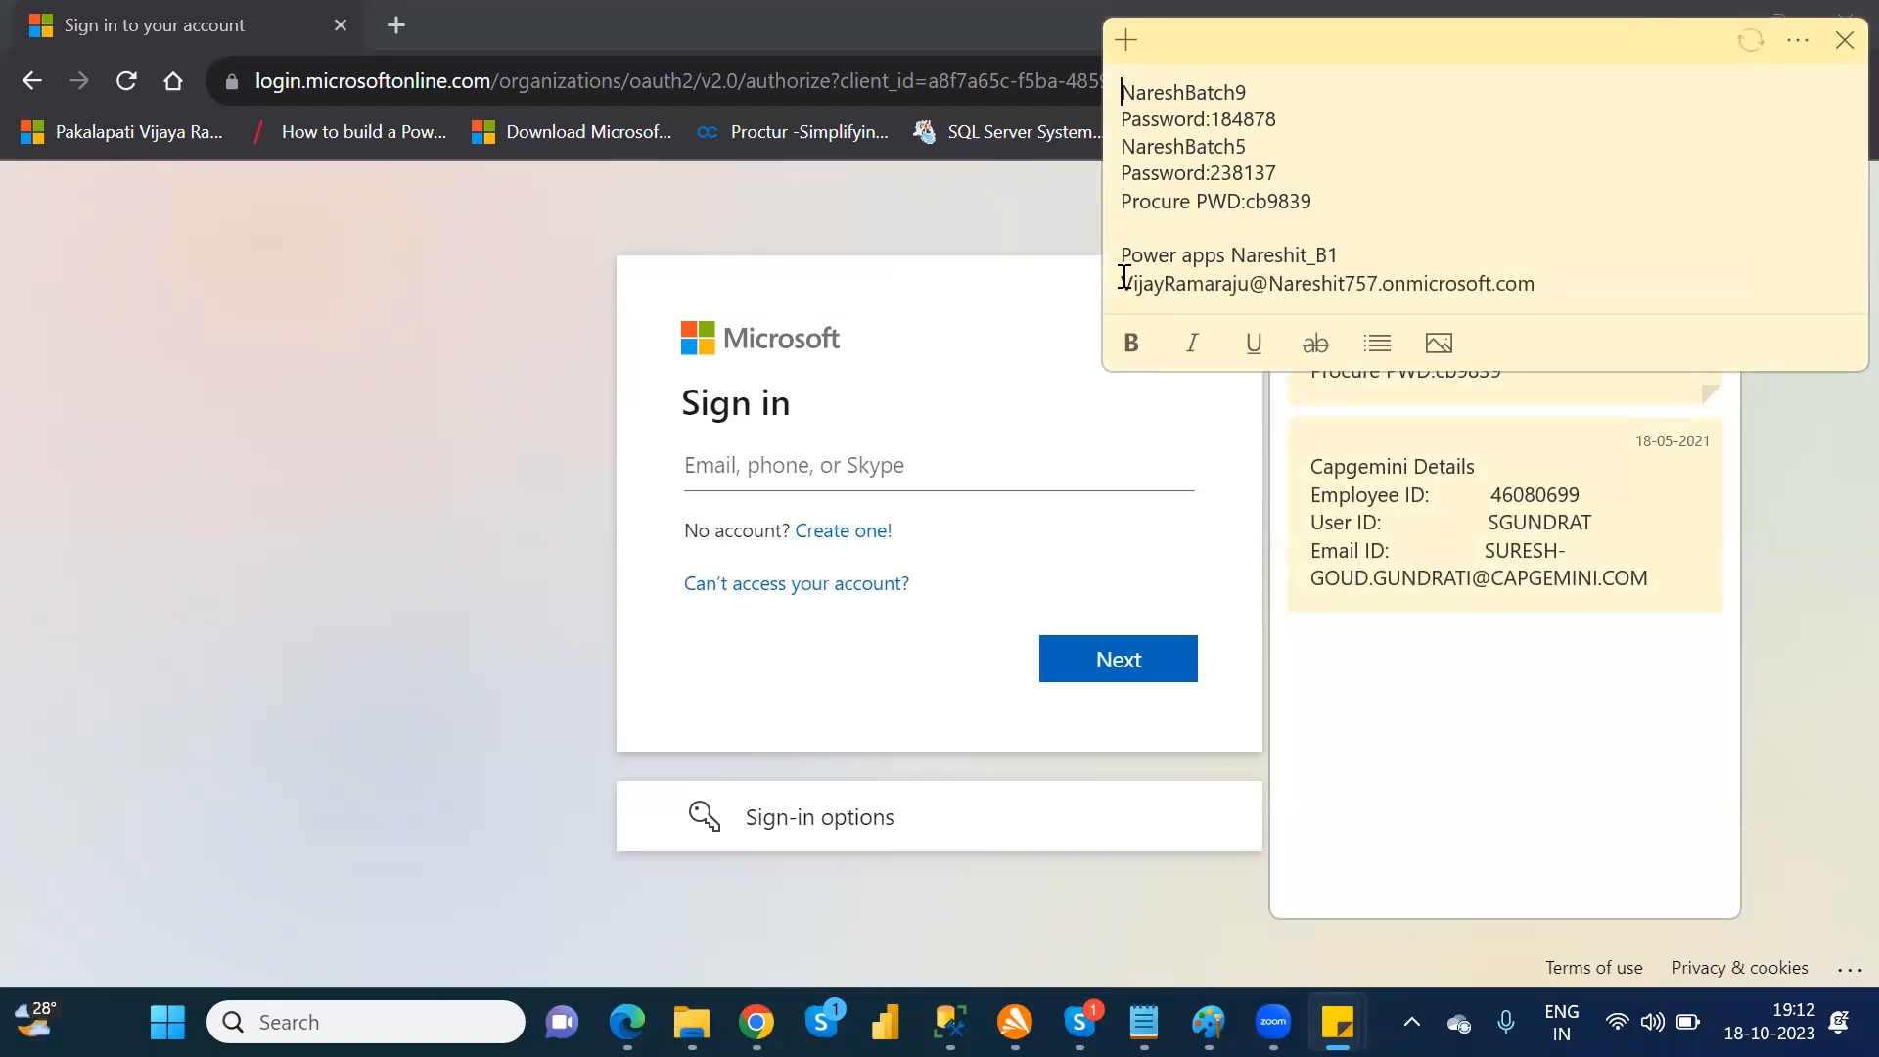
{"action": "left_click_drag", "start_coordinate": [1545, 284], "coordinate": [1121, 284]}
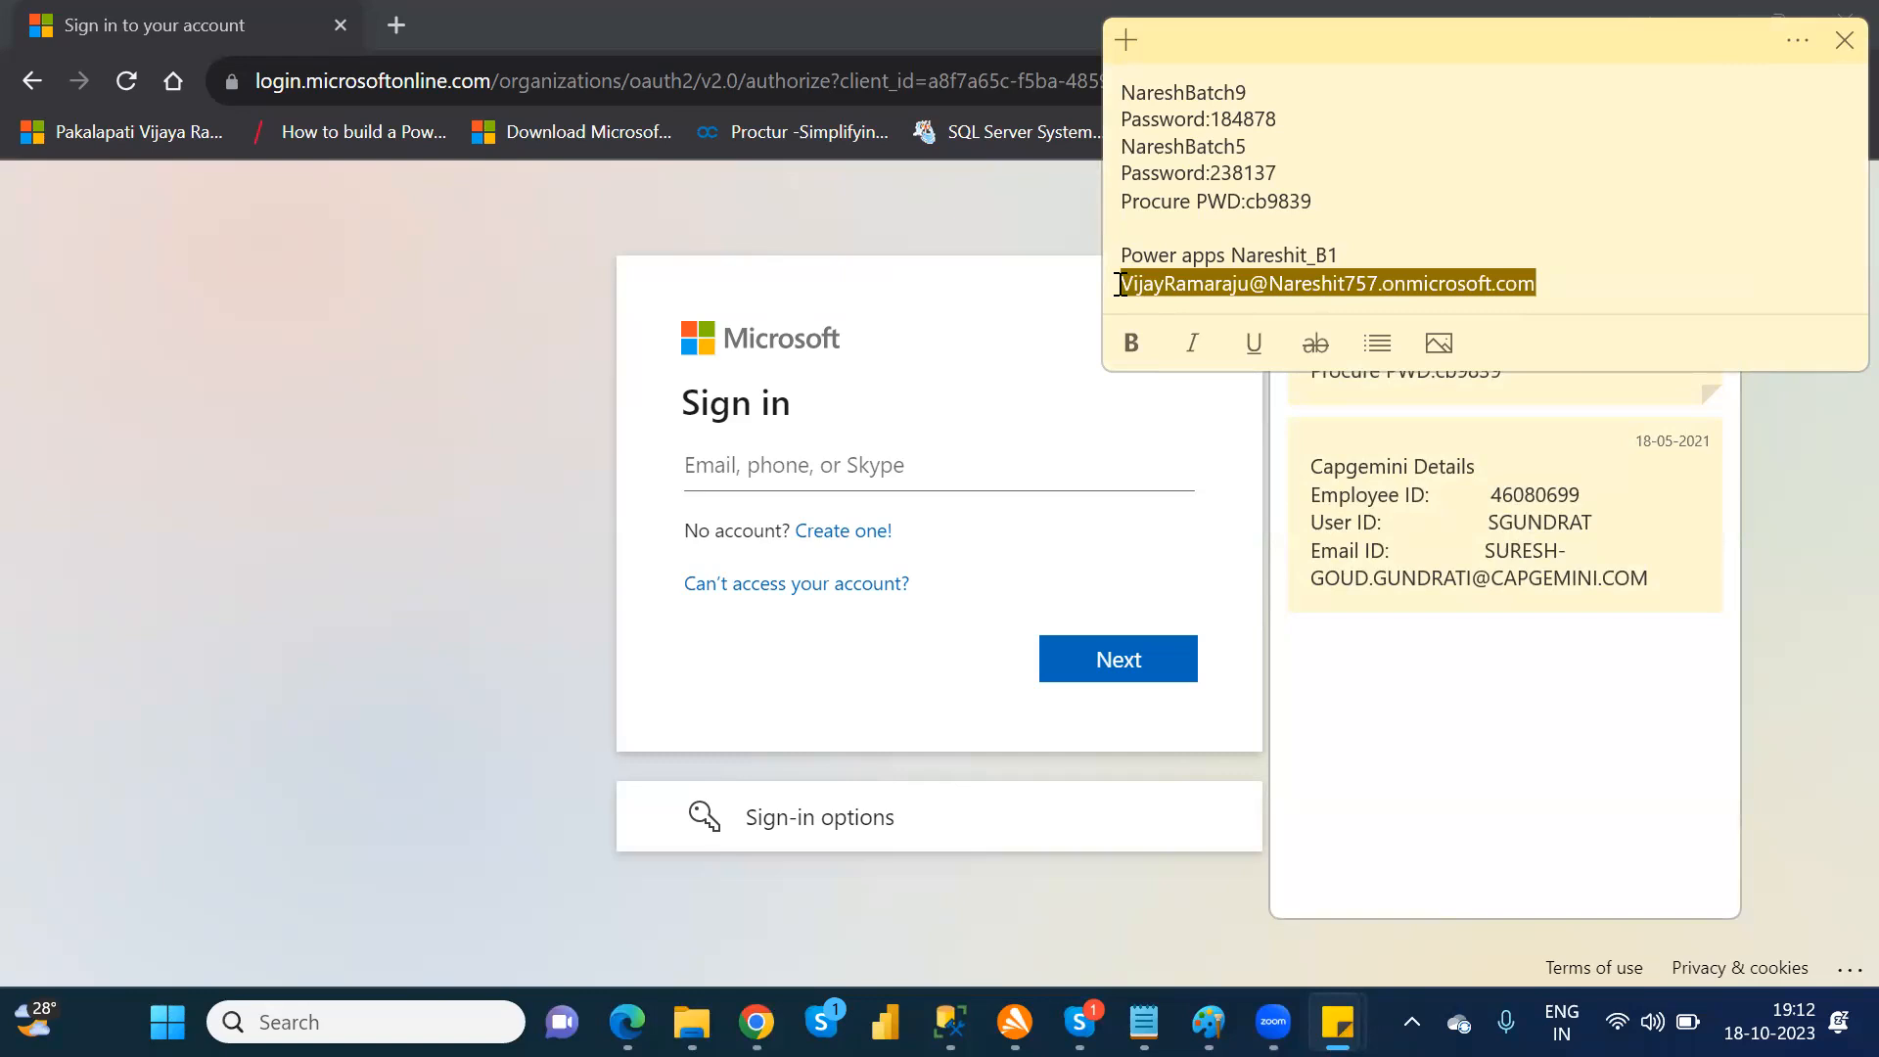
Step: Enter the copied account e-mail in the Microsoft sign-in form and continue to the password page
{"action": "left_click", "coordinate": [820, 464]}
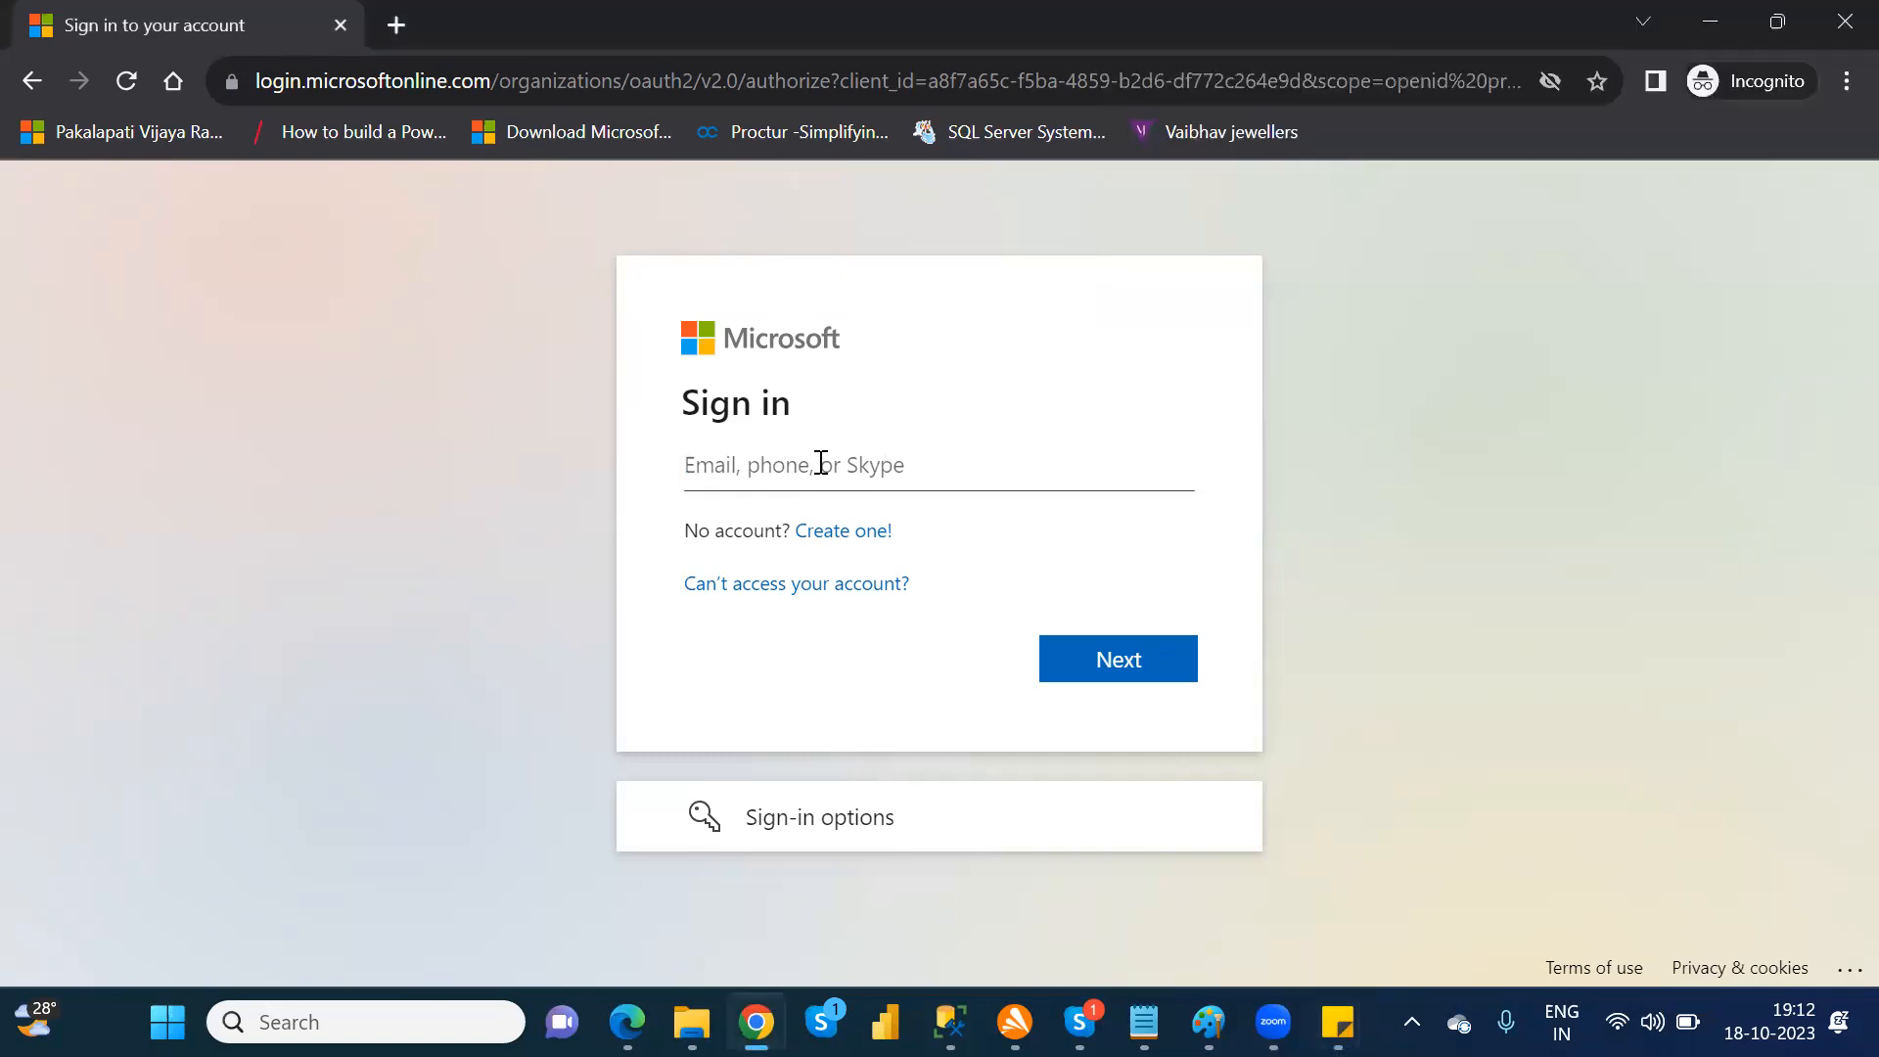
{"action": "key", "text": "ctrl+v"}
{"action": "left_click", "coordinate": [1134, 663]}
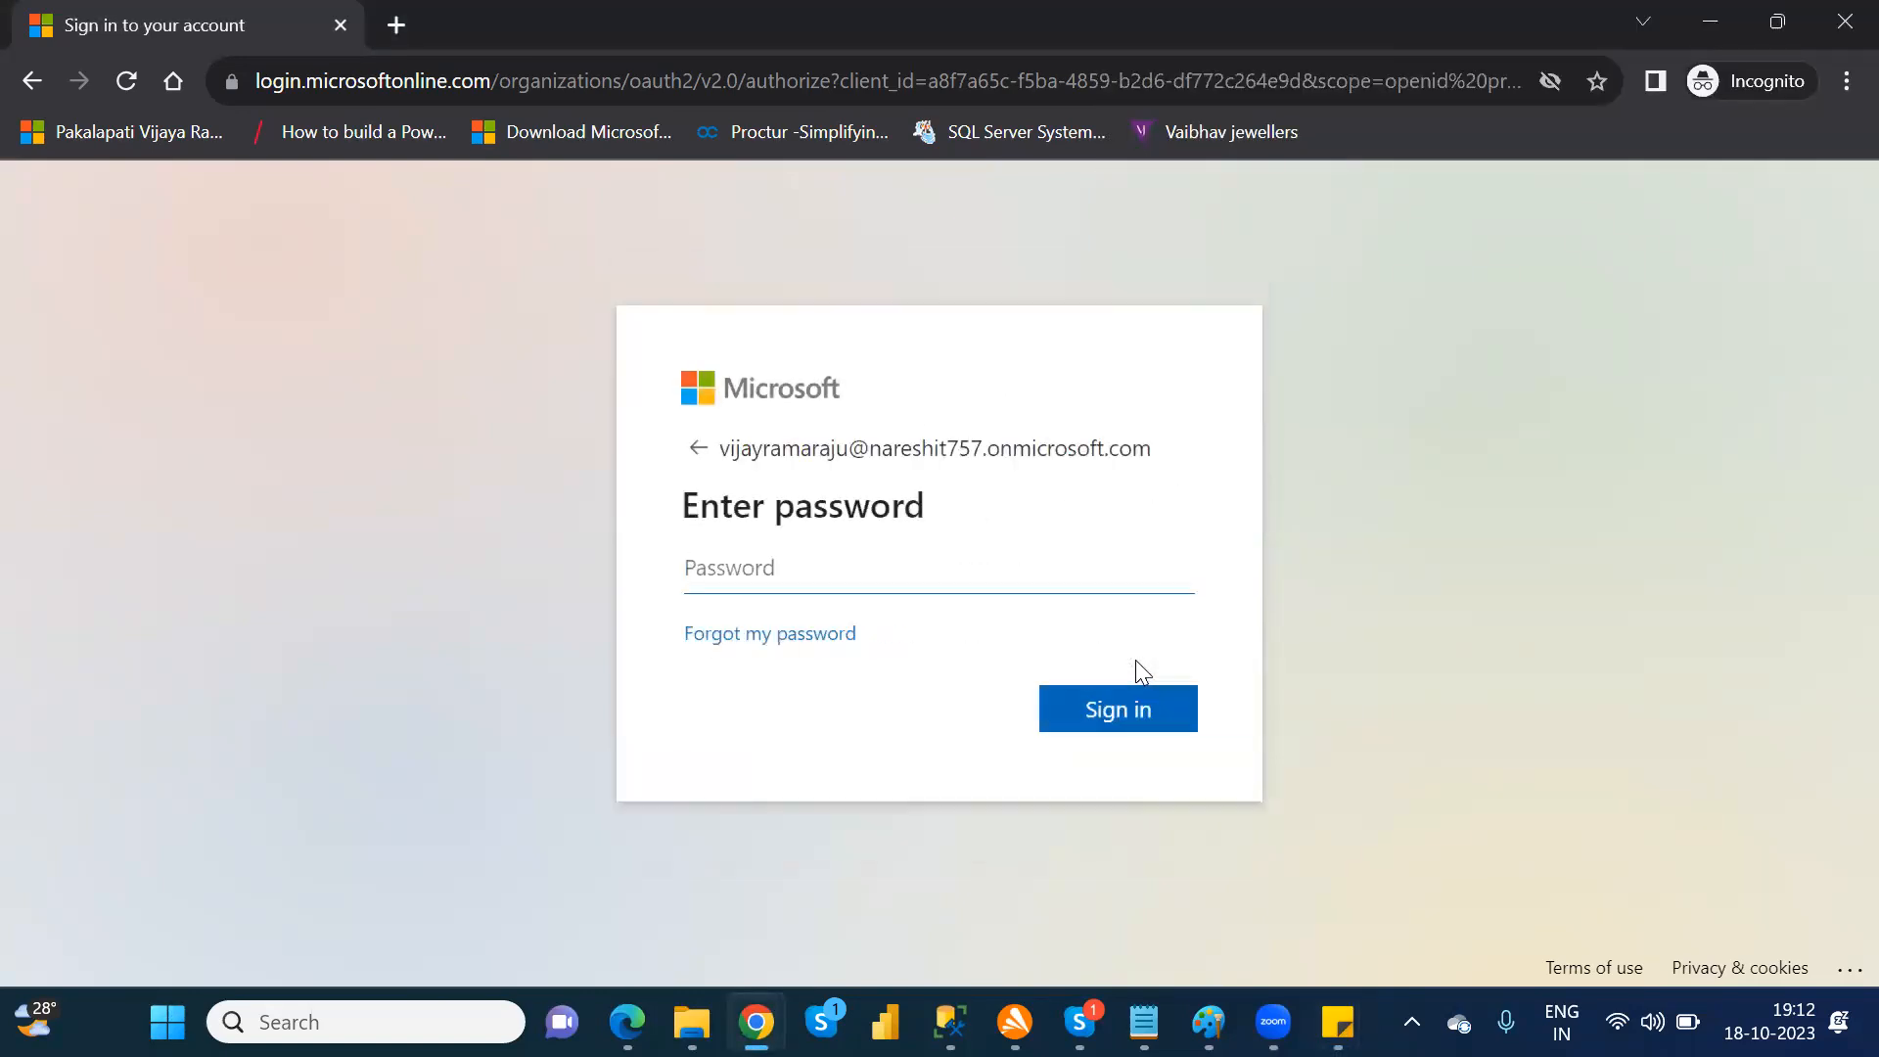
Step: Enter the account password, sign in and choose to stay signed in
{"action": "type", "text": "••••••••••••"}
{"action": "key", "text": "Return"}
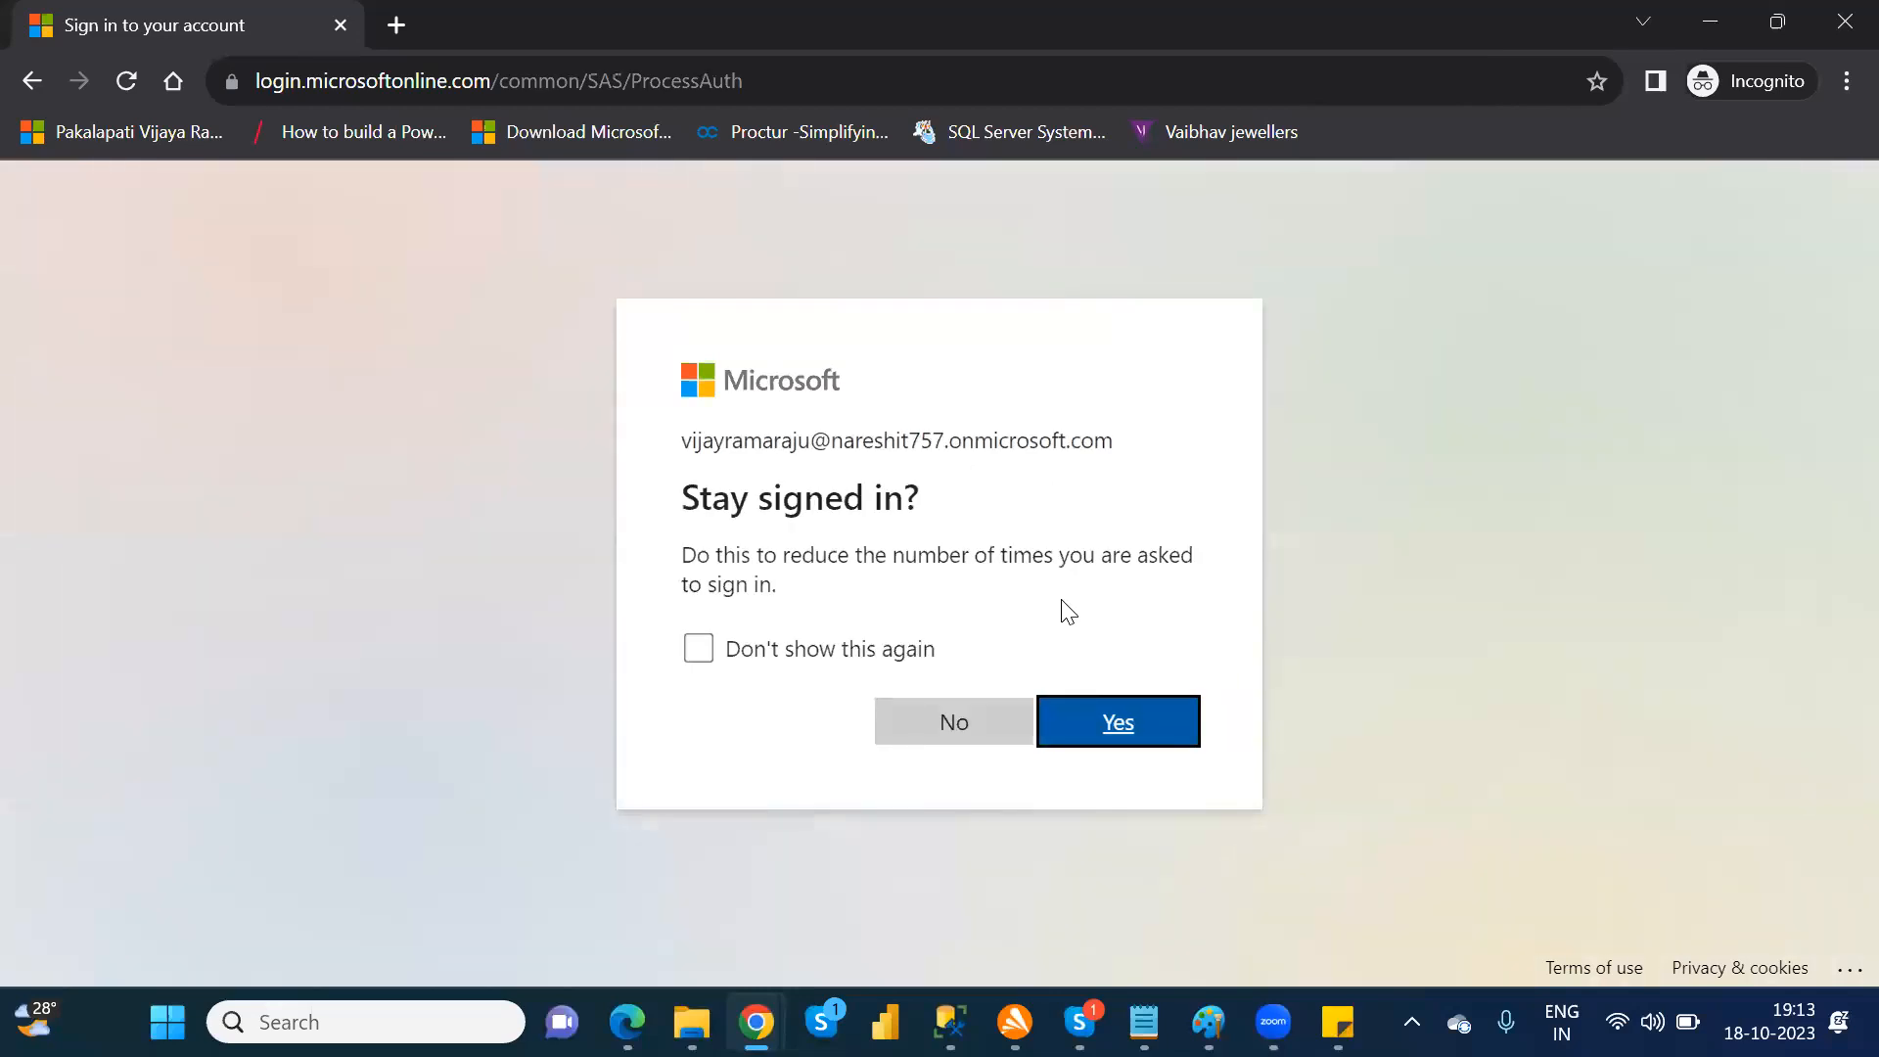
{"action": "left_click", "coordinate": [1106, 722]}
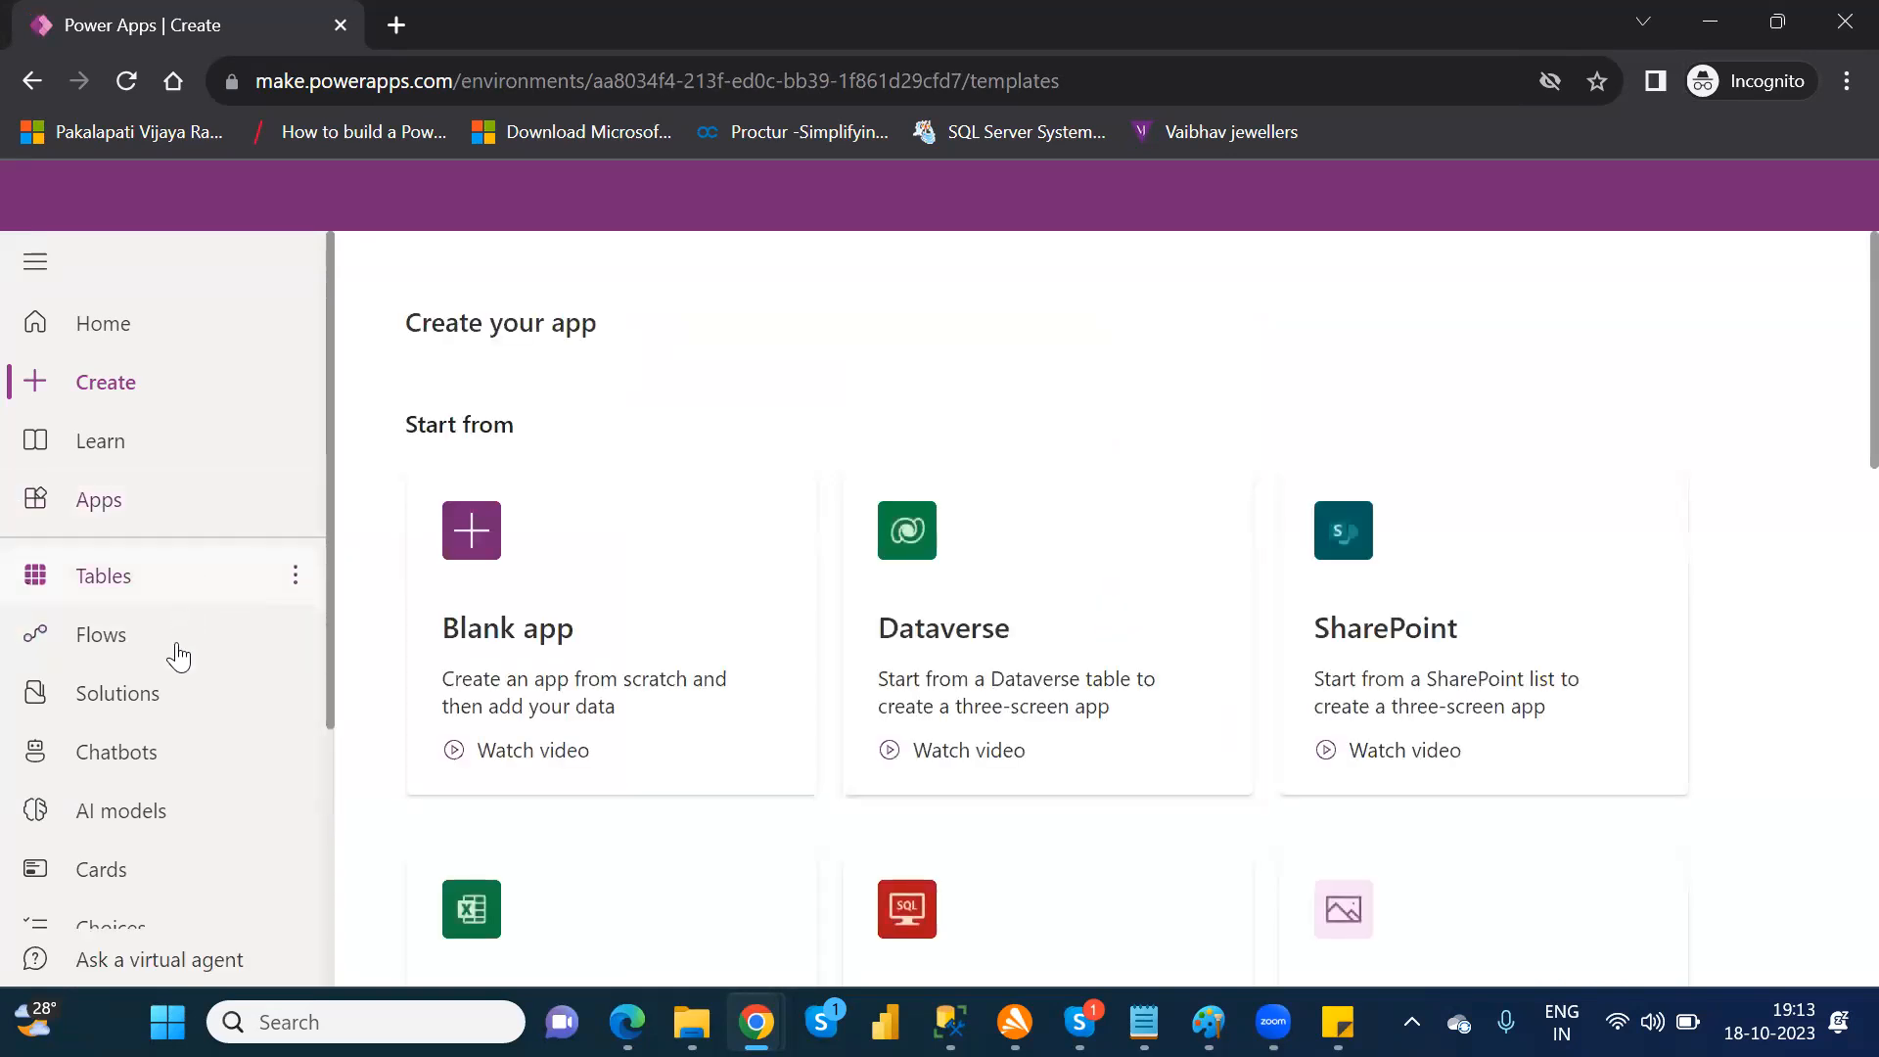
Step: Go to the Solutions page, dismiss the publishers notice and delete the unmanaged NareshIT_P1 solution
{"action": "left_click", "coordinate": [169, 705]}
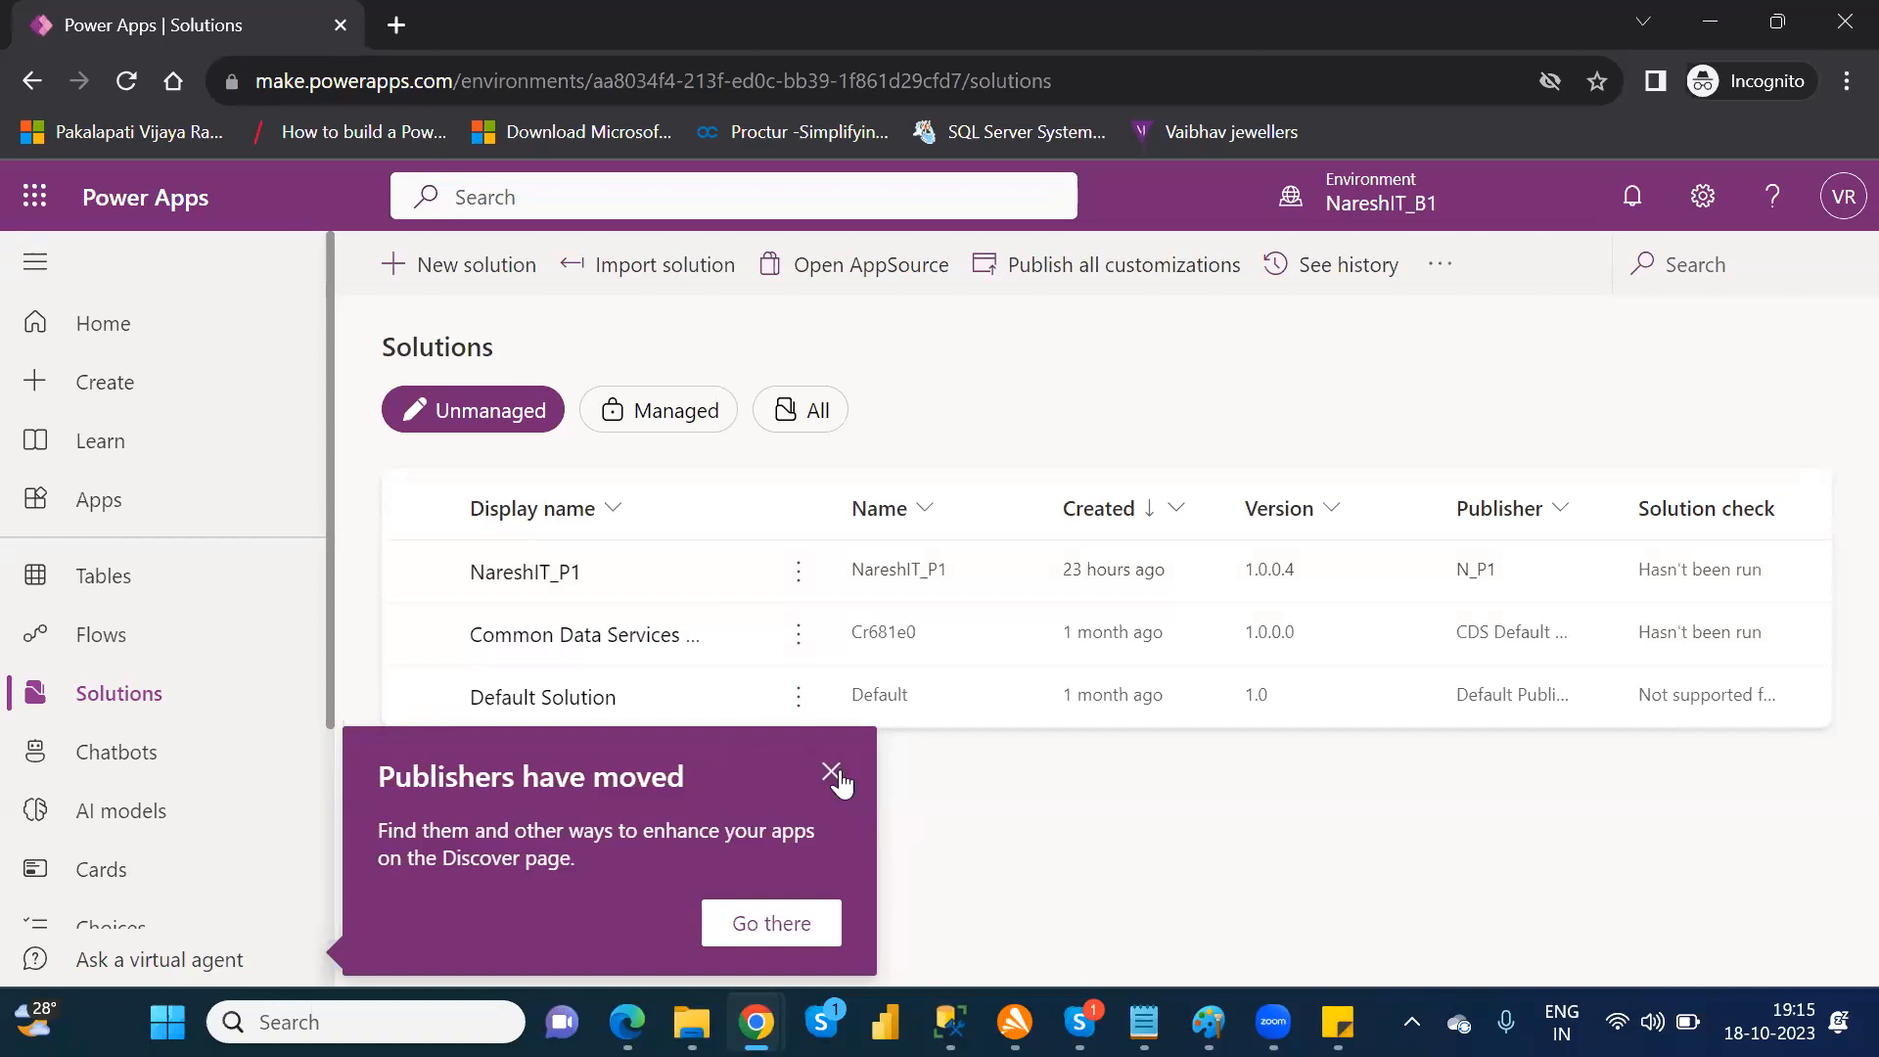
{"action": "left_click", "coordinate": [831, 773]}
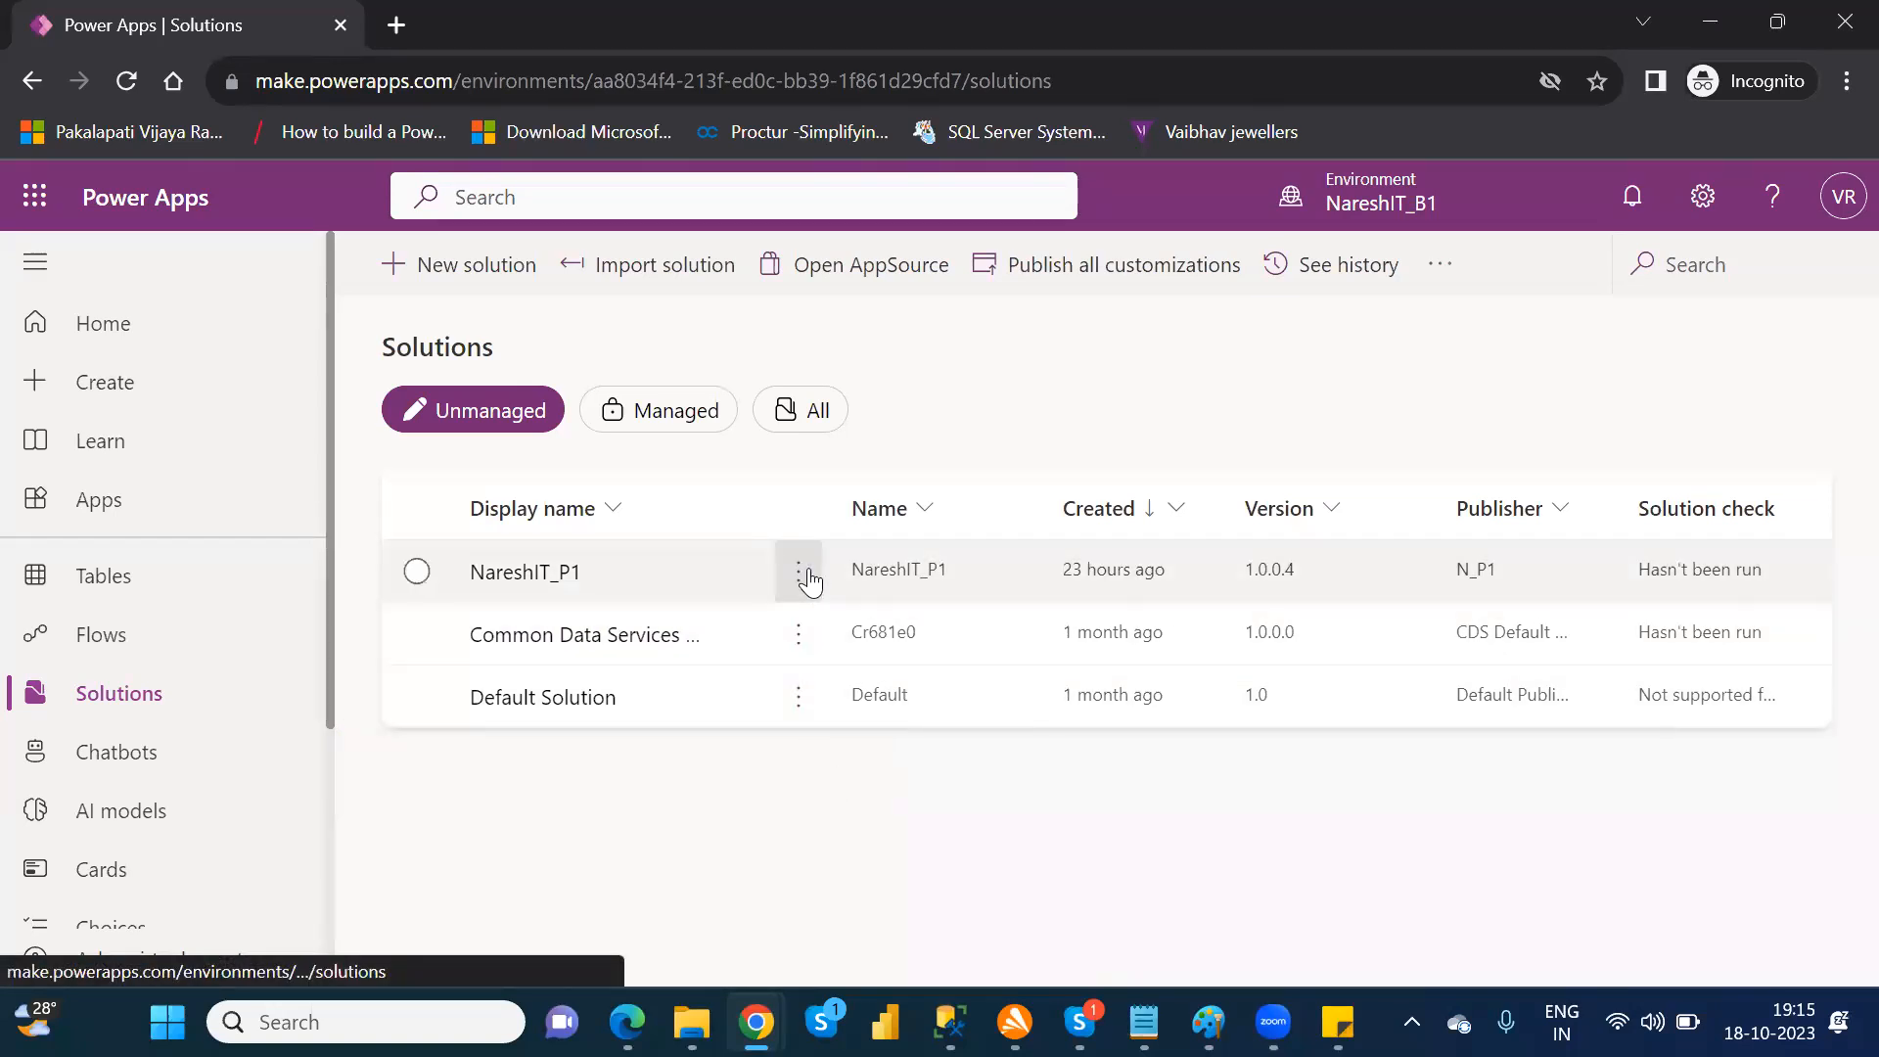
{"action": "left_click", "coordinate": [803, 573]}
{"action": "left_click", "coordinate": [809, 580]}
{"action": "left_click", "coordinate": [897, 534]}
{"action": "left_click", "coordinate": [961, 699]}
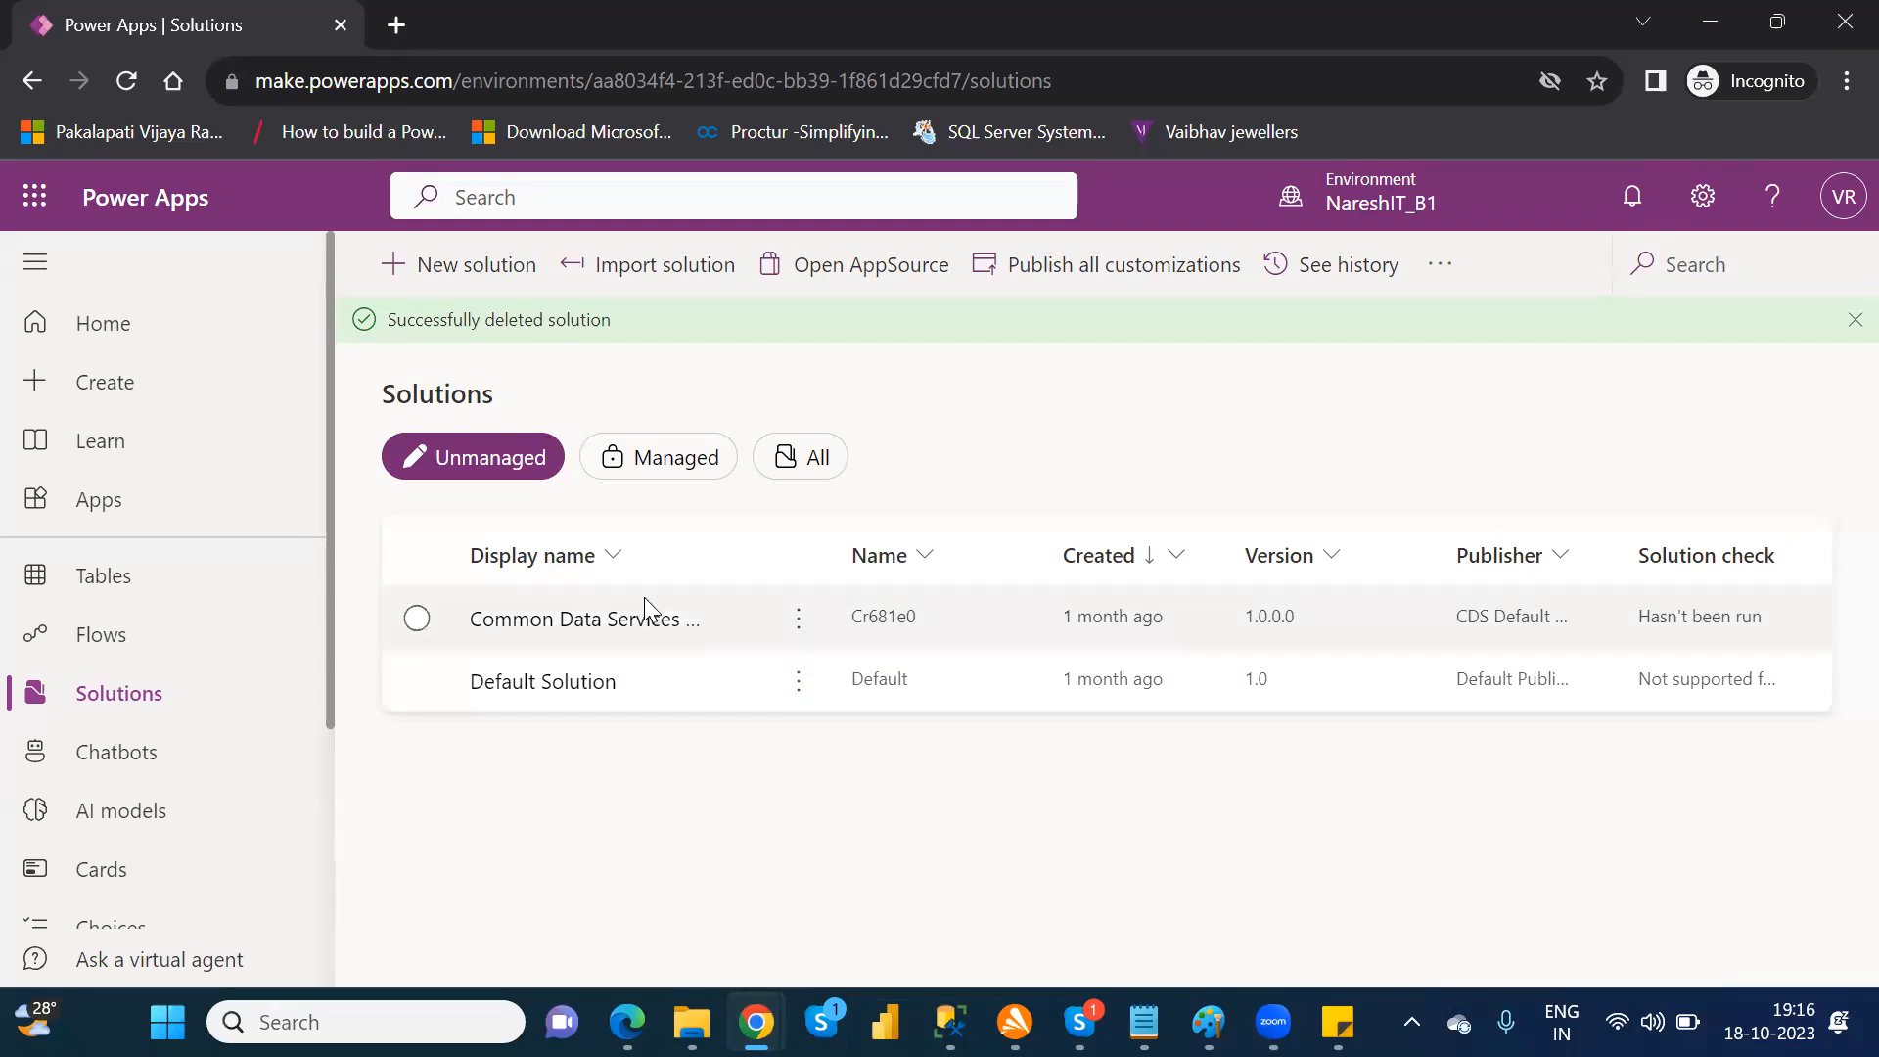
Step: View the objects inside the Common Data Services Default Solution and return to the solutions list
{"action": "left_click", "coordinate": [601, 620]}
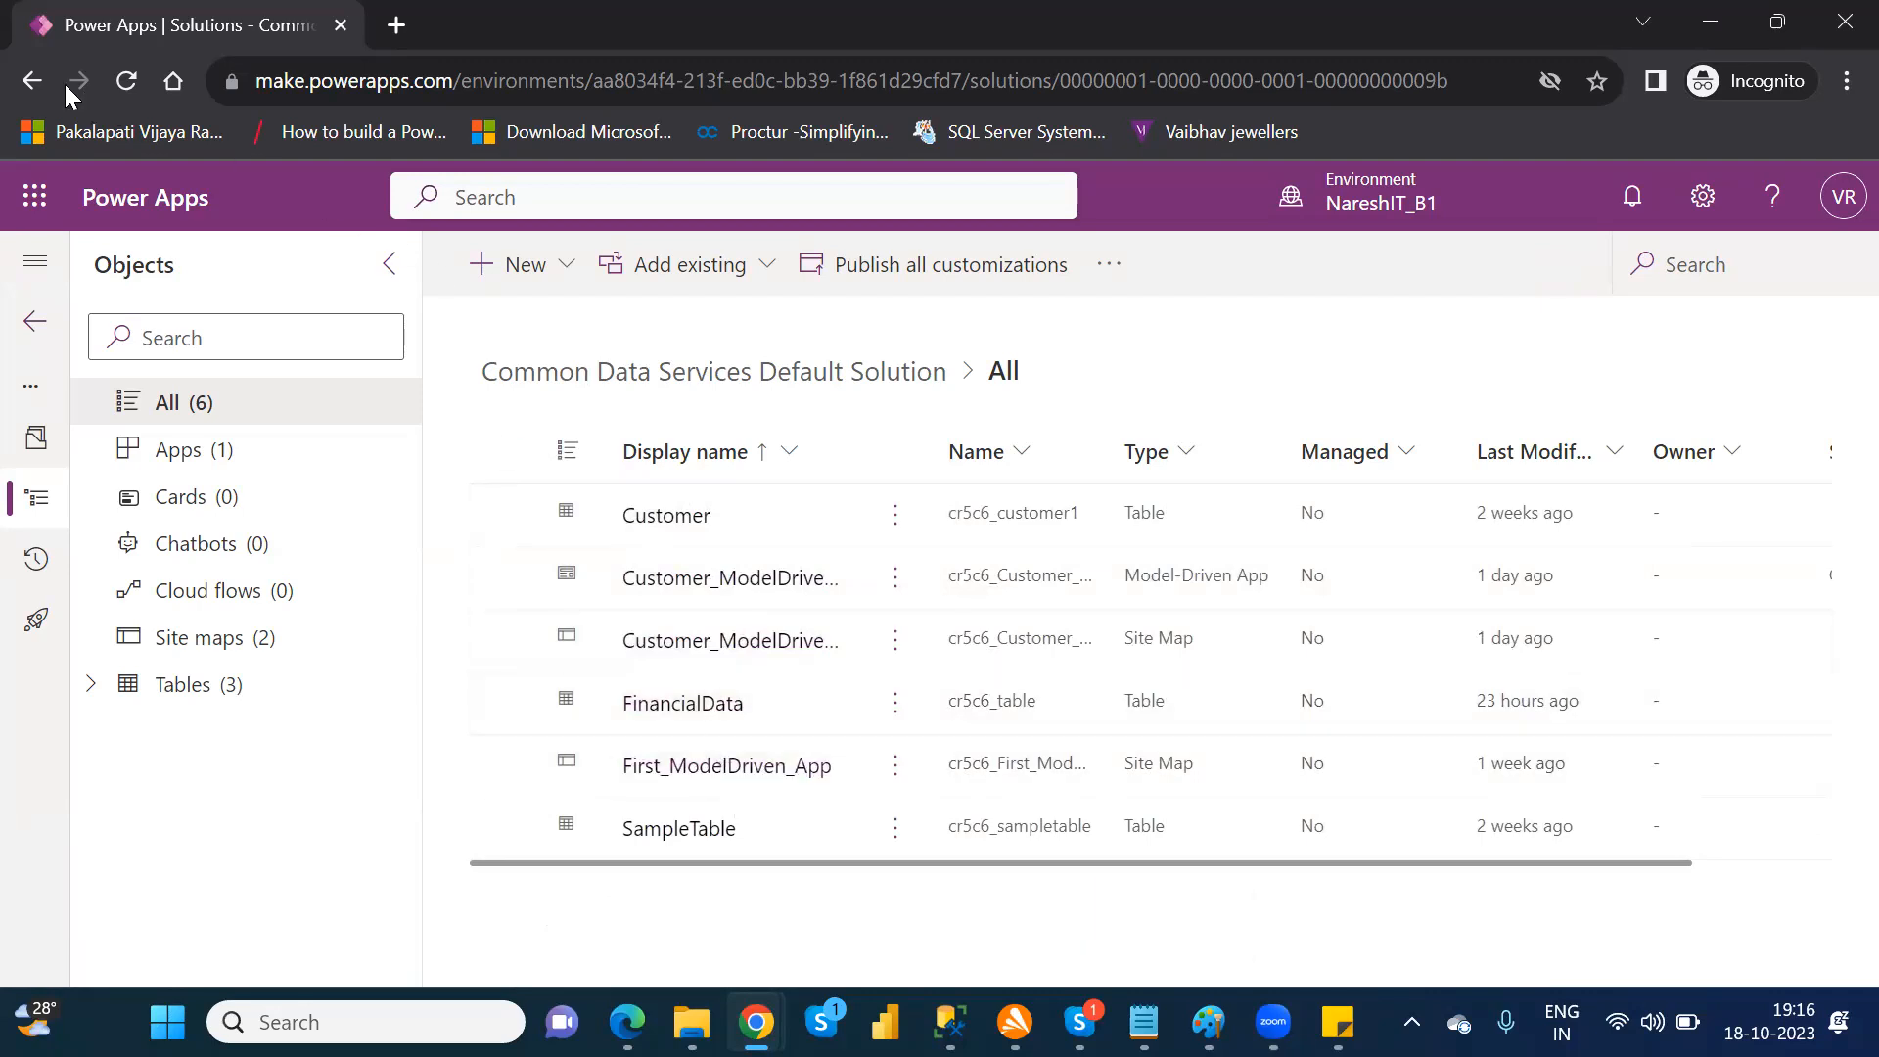
{"action": "left_click", "coordinate": [32, 81]}
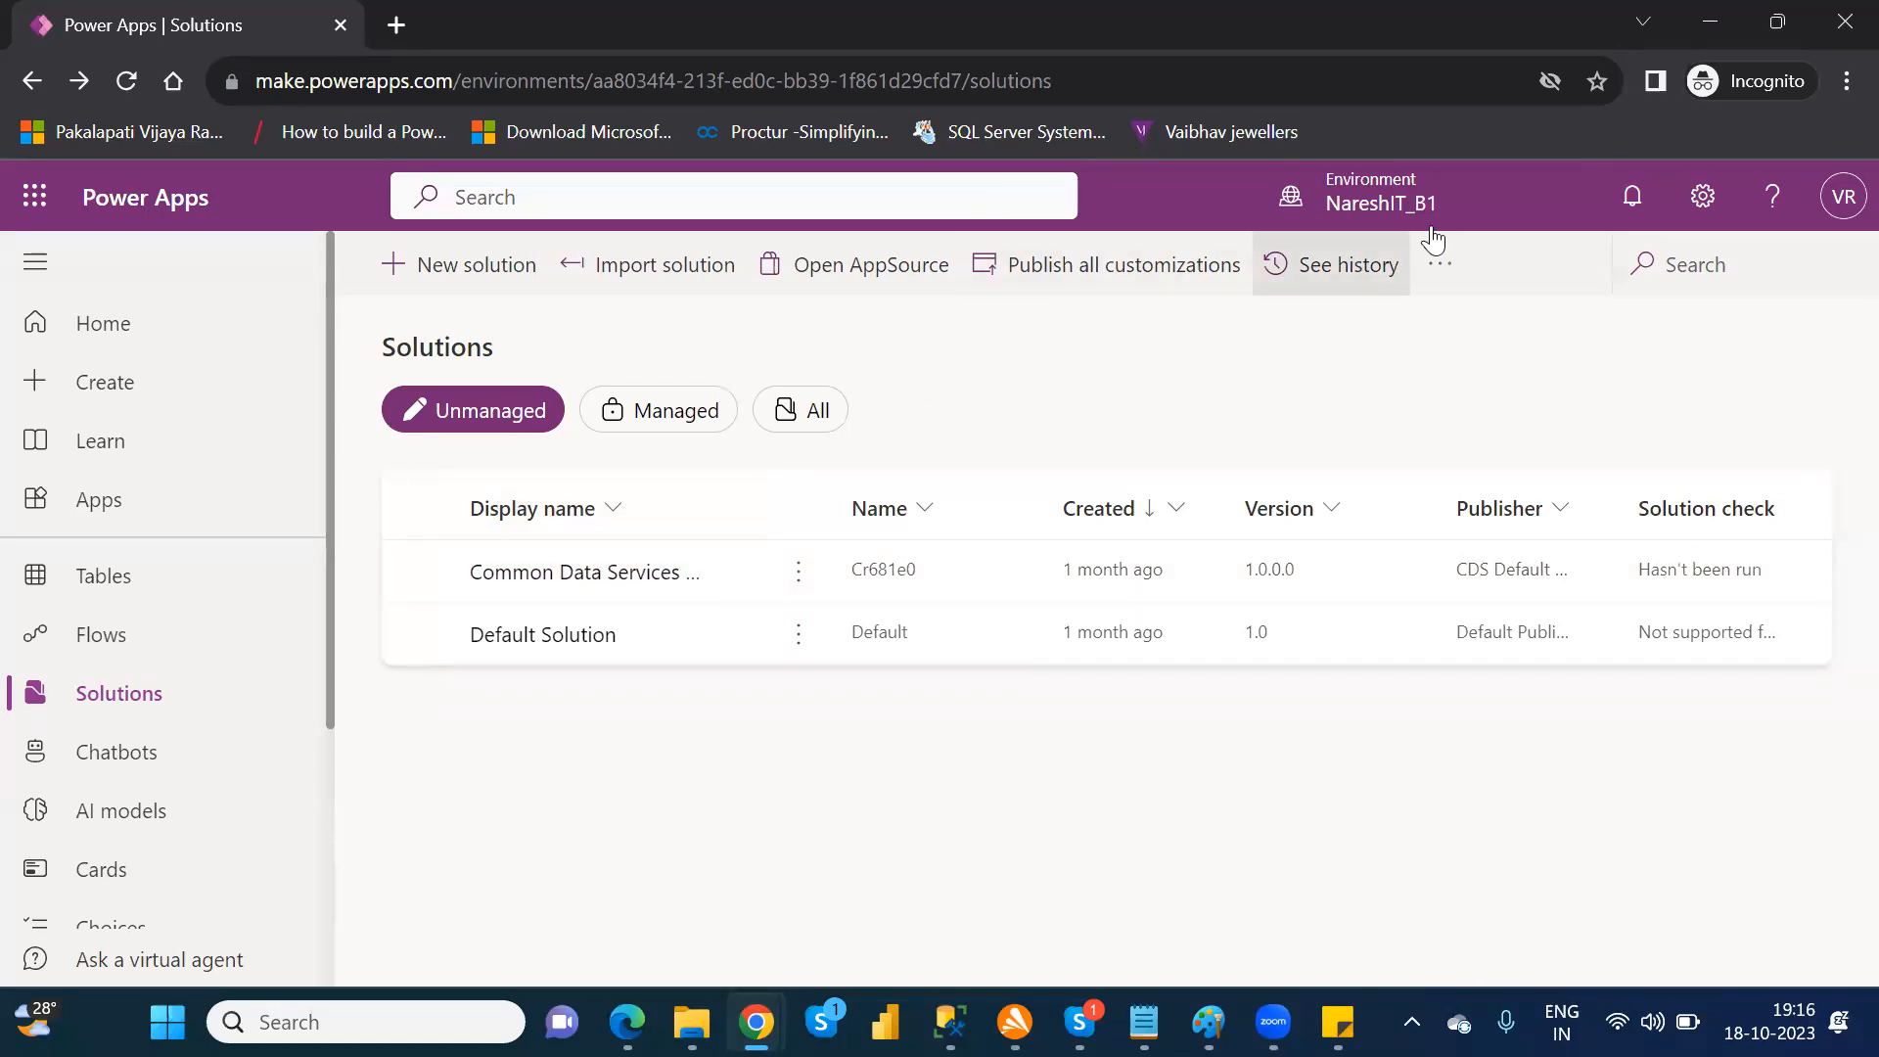
Step: Check the solutions in the Nareshit (default) environment and switch back to the NareshIT_B1 environment
{"action": "left_click", "coordinate": [1406, 204]}
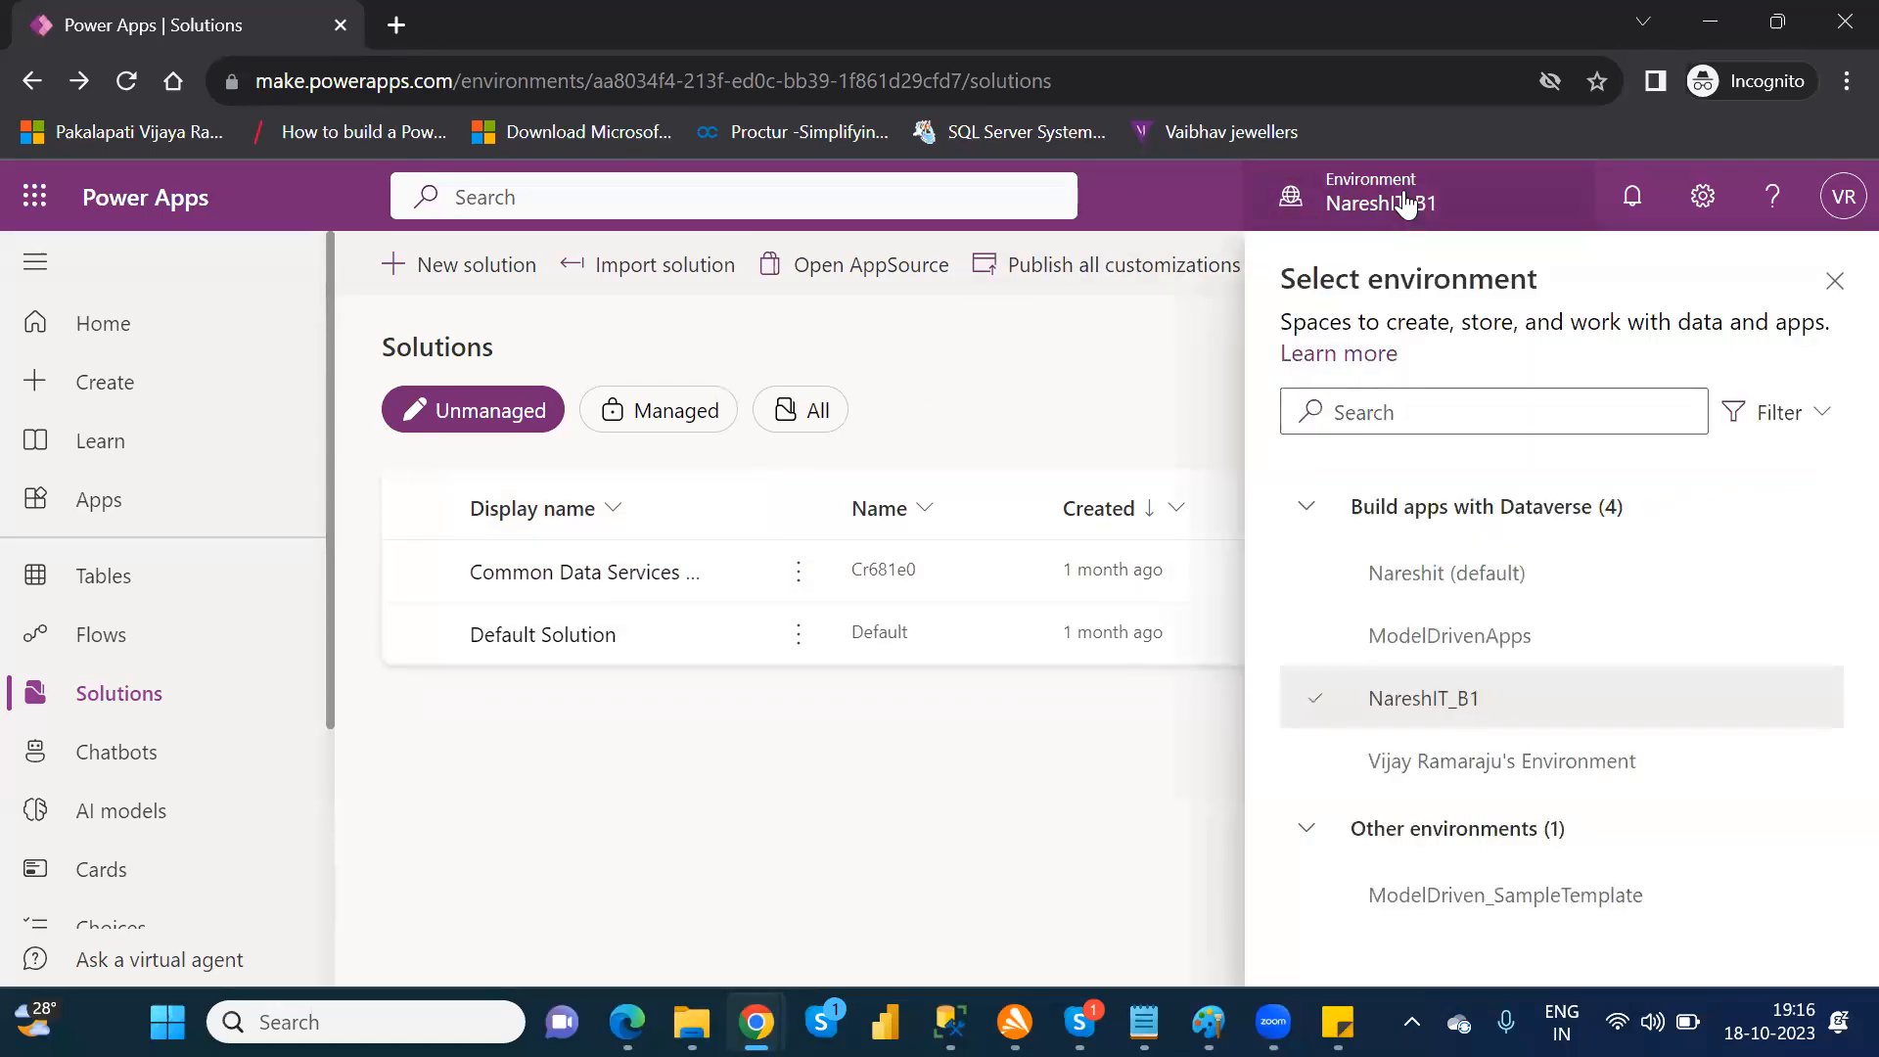
{"action": "left_click", "coordinate": [1447, 588]}
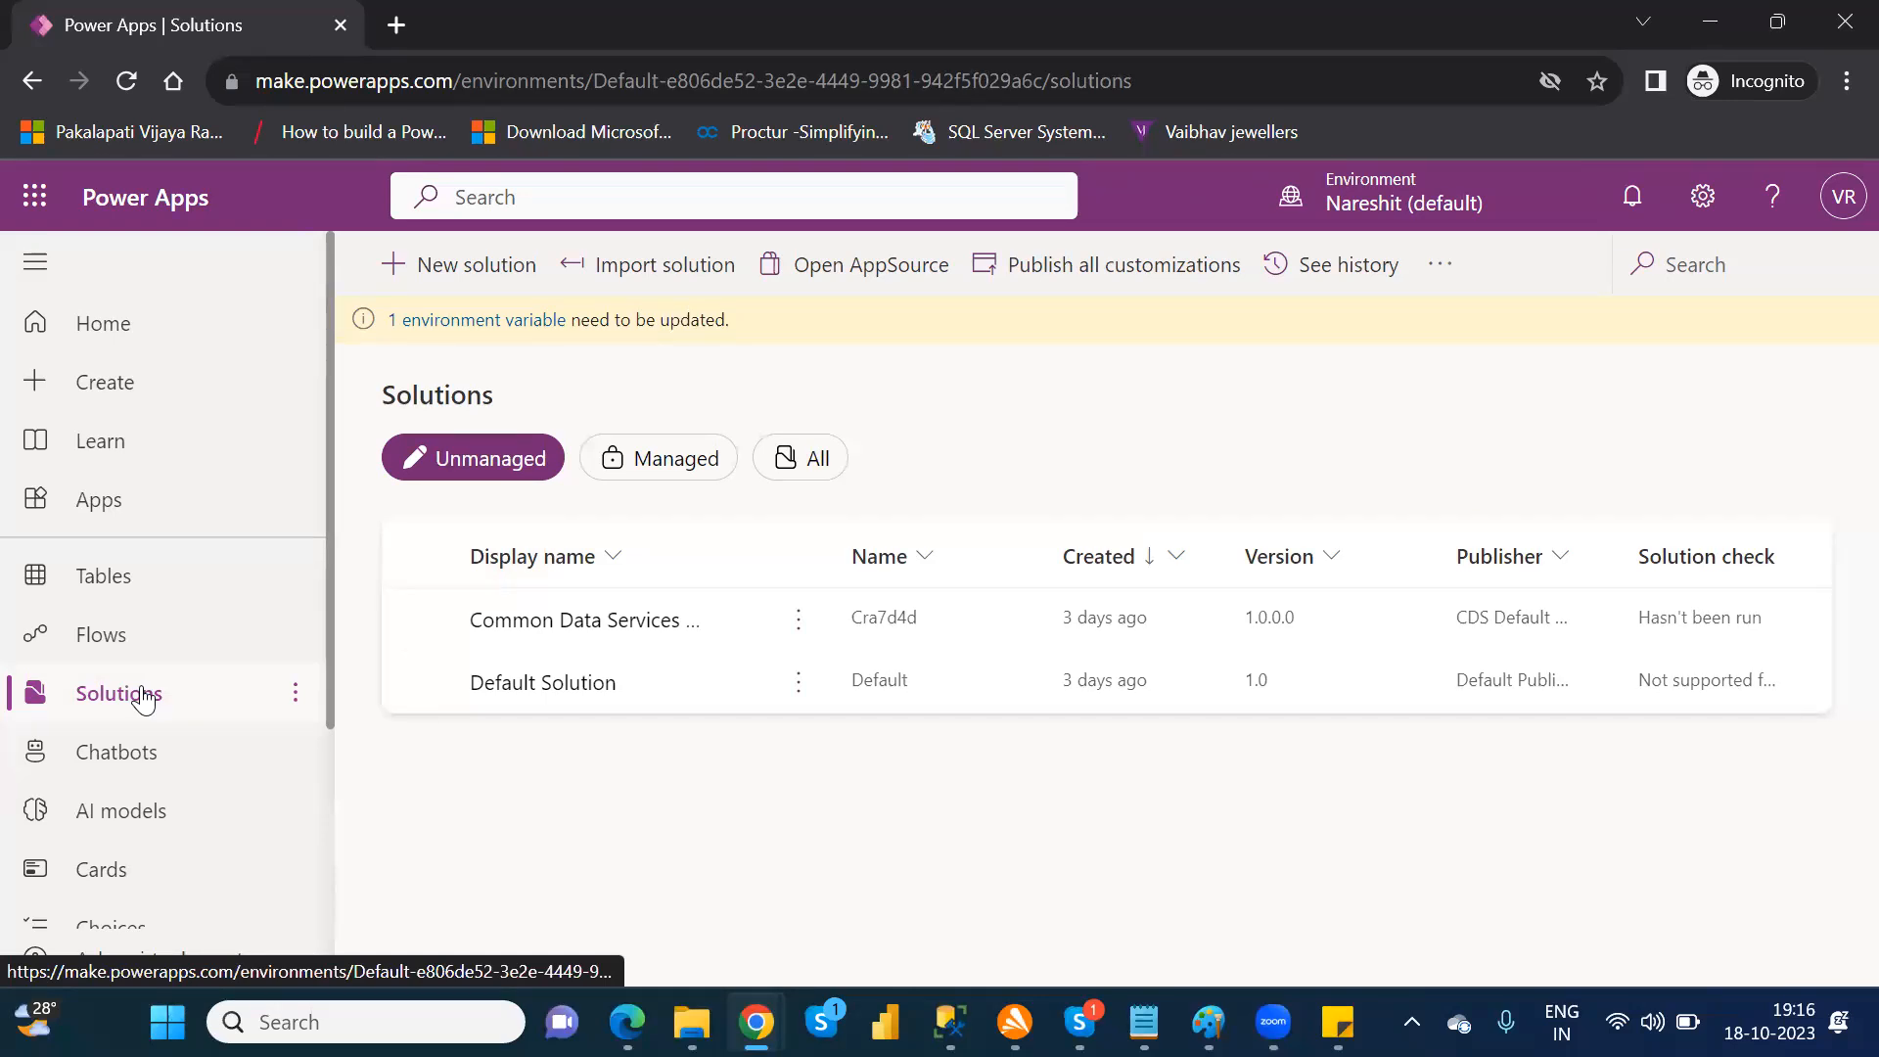
{"action": "left_click", "coordinate": [1392, 203]}
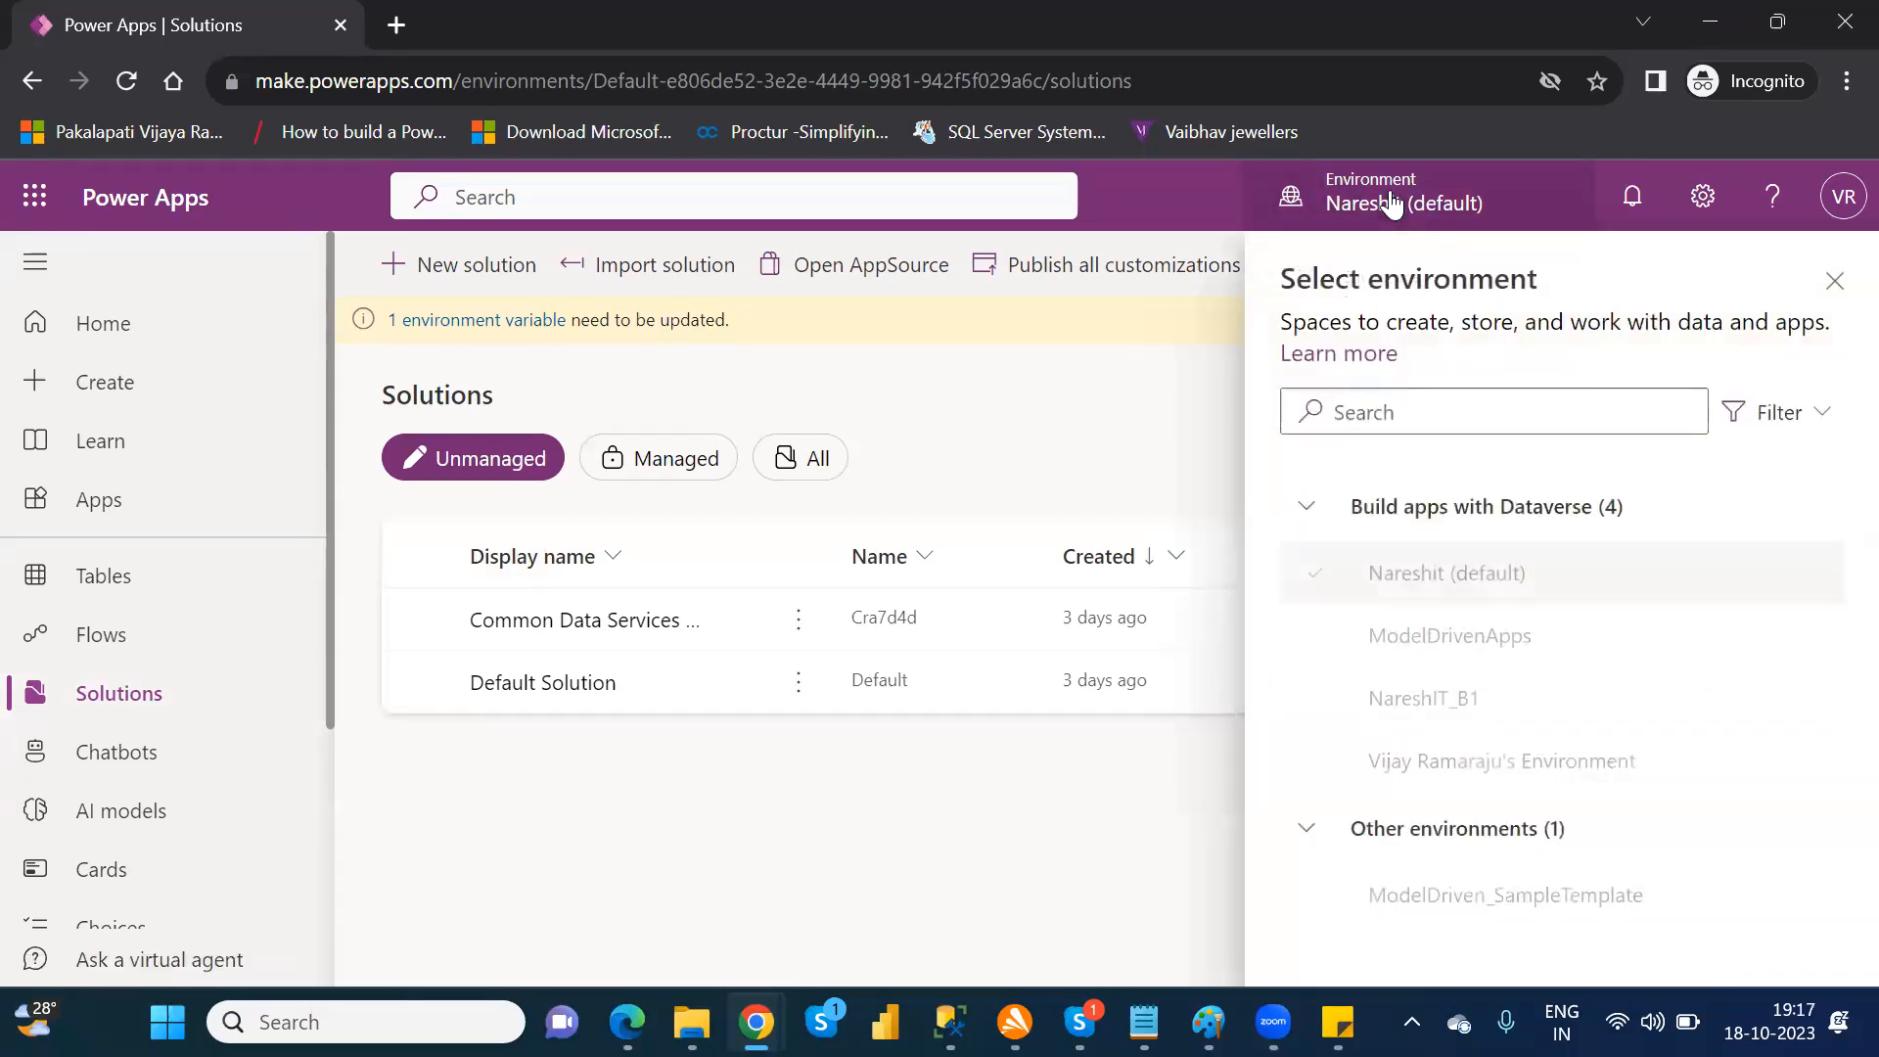
{"action": "left_click", "coordinate": [1429, 697]}
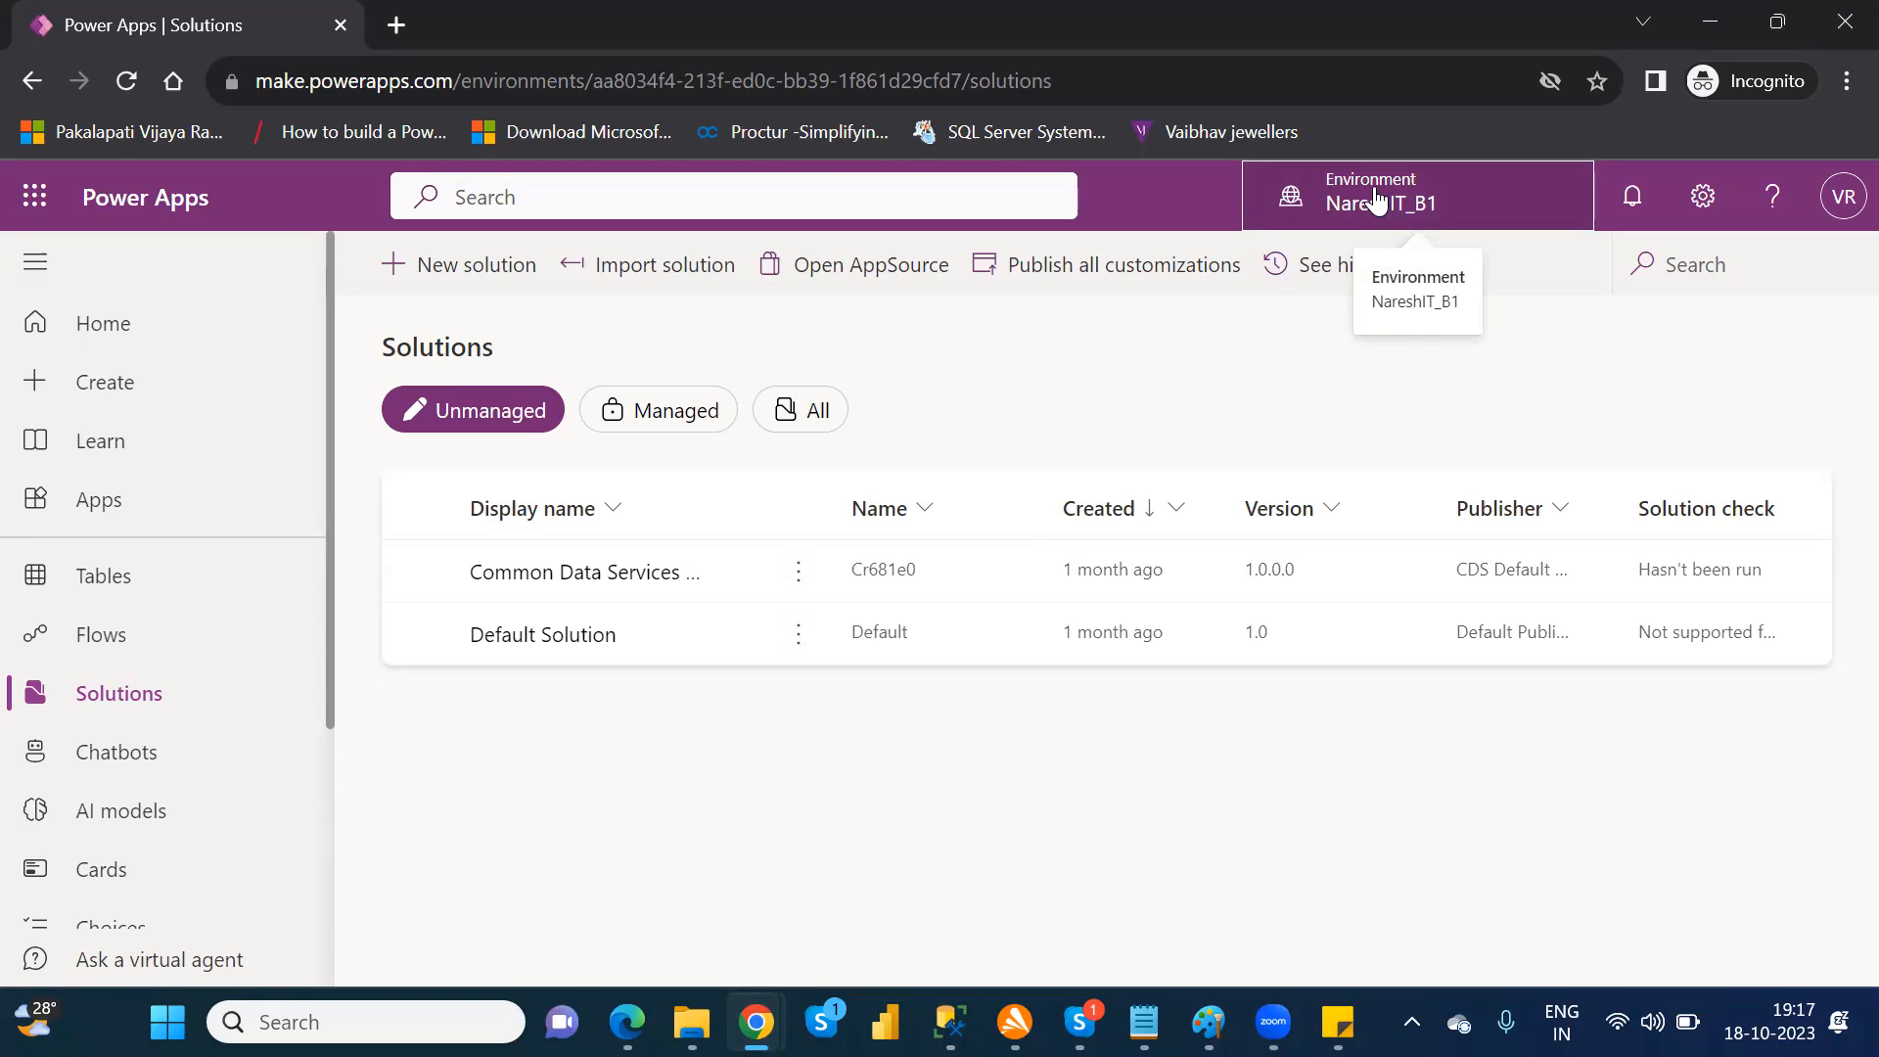
Step: Start a new solution and set its display name to NareshIT_P1
{"action": "left_click", "coordinate": [477, 277]}
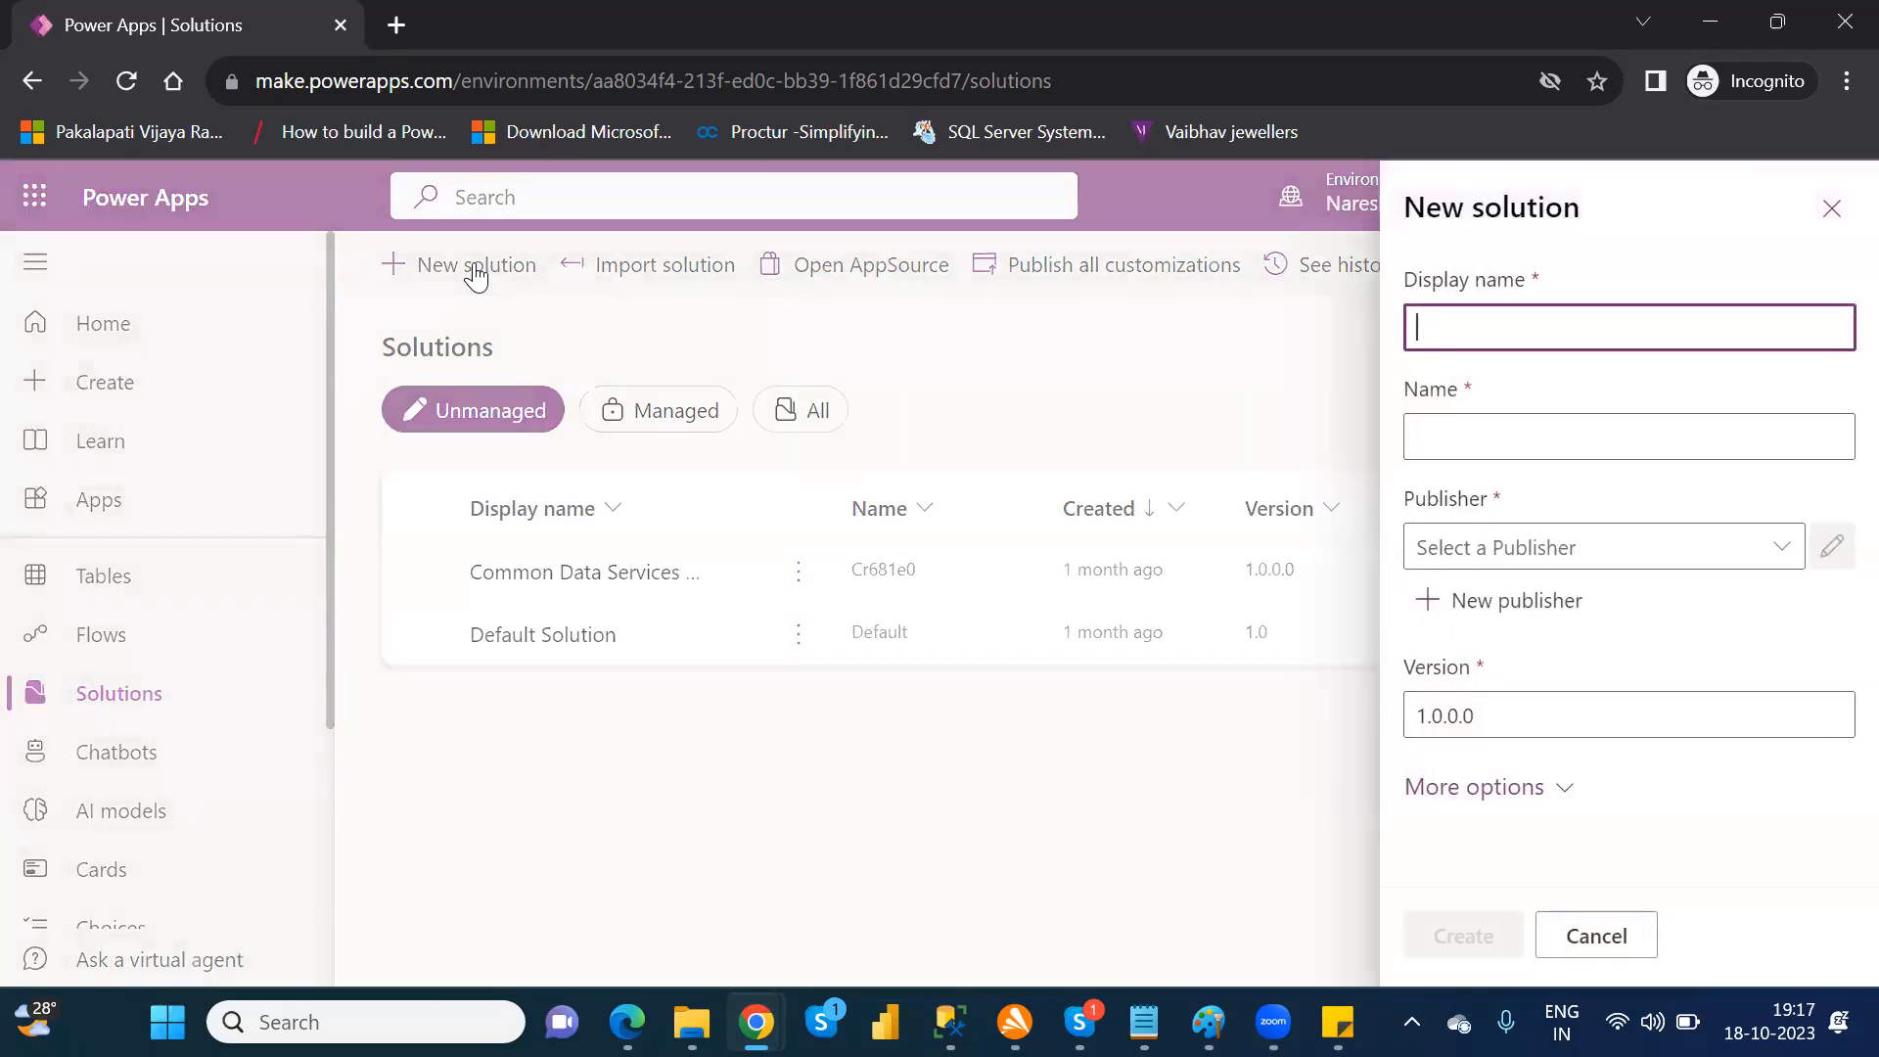
{"action": "type", "text": "NareshIT_"}
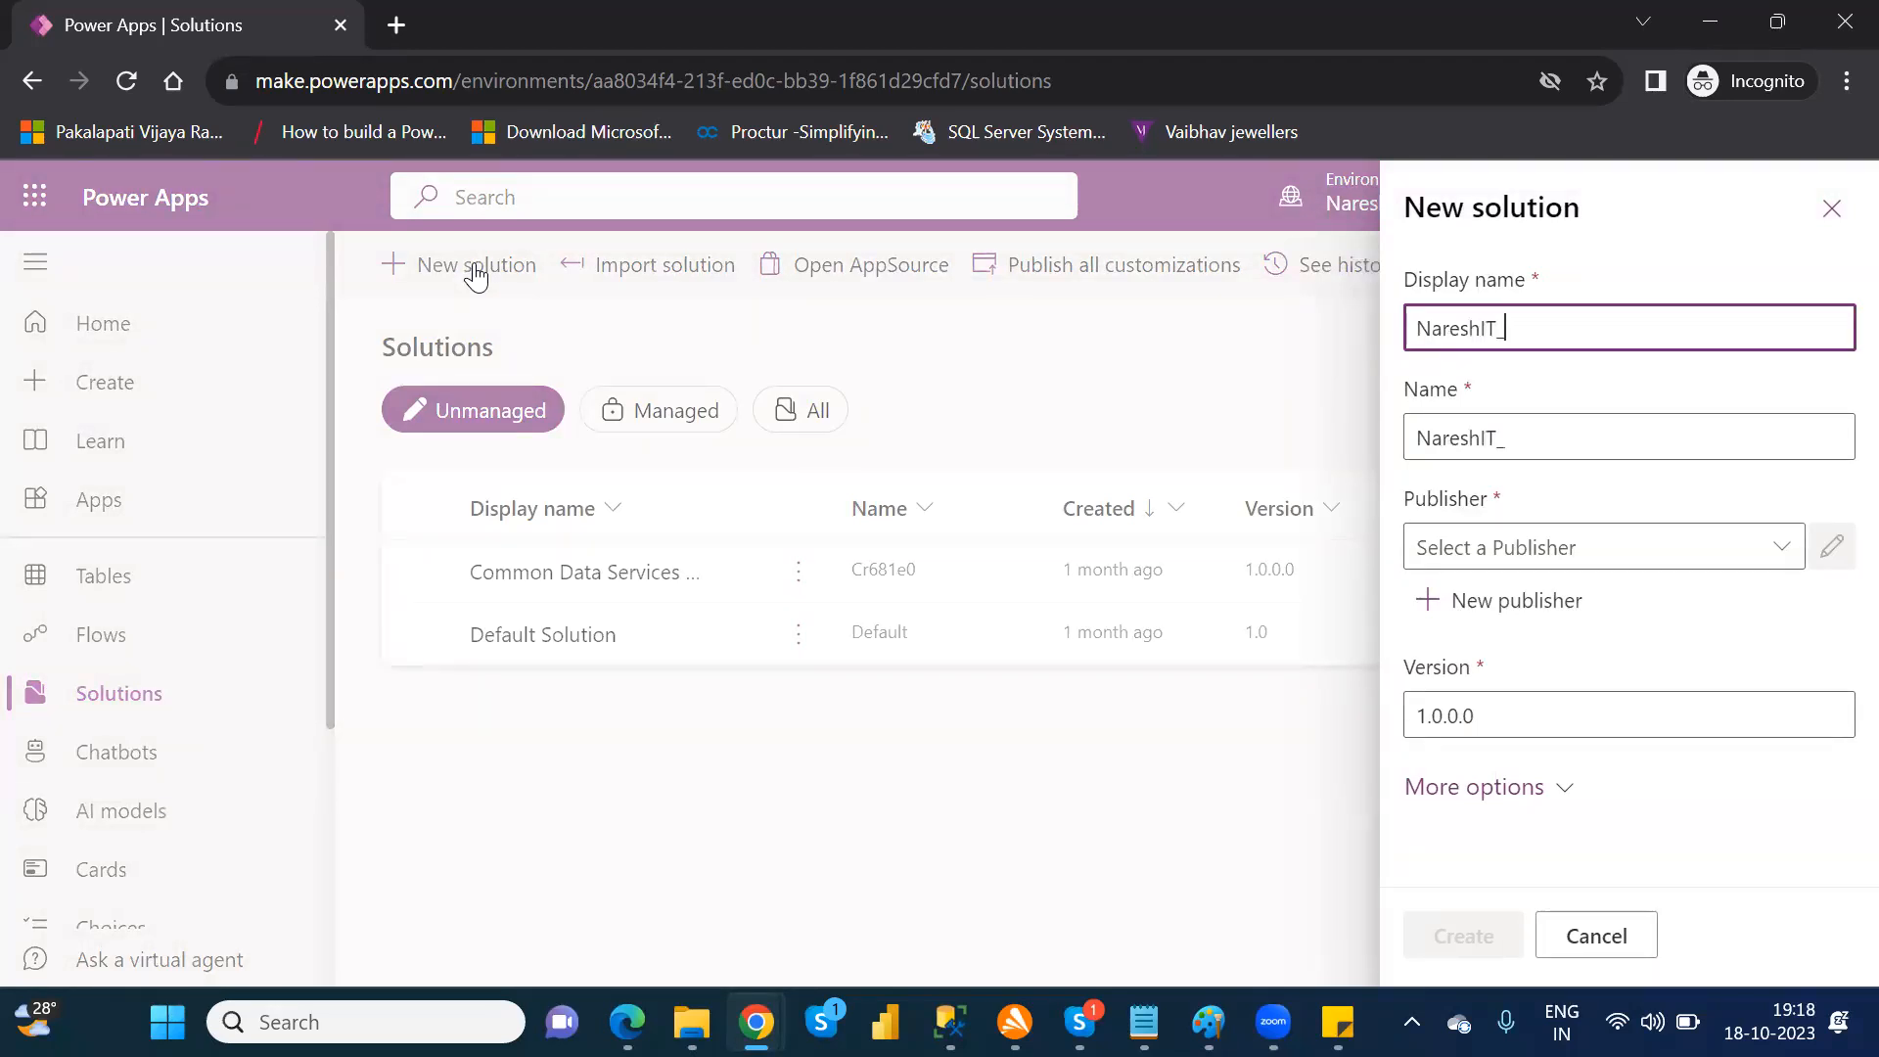
{"action": "type", "text": "B"}
{"action": "key", "text": "BackSpace"}
{"action": "type", "text": "P"}
{"action": "type", "text": "2"}
{"action": "key", "text": "BackSpace"}
{"action": "type", "text": "1"}
Step: Examine the existing publisher choices and the new publisher form for the solution without selecting or creating one
{"action": "left_click", "coordinate": [1784, 560]}
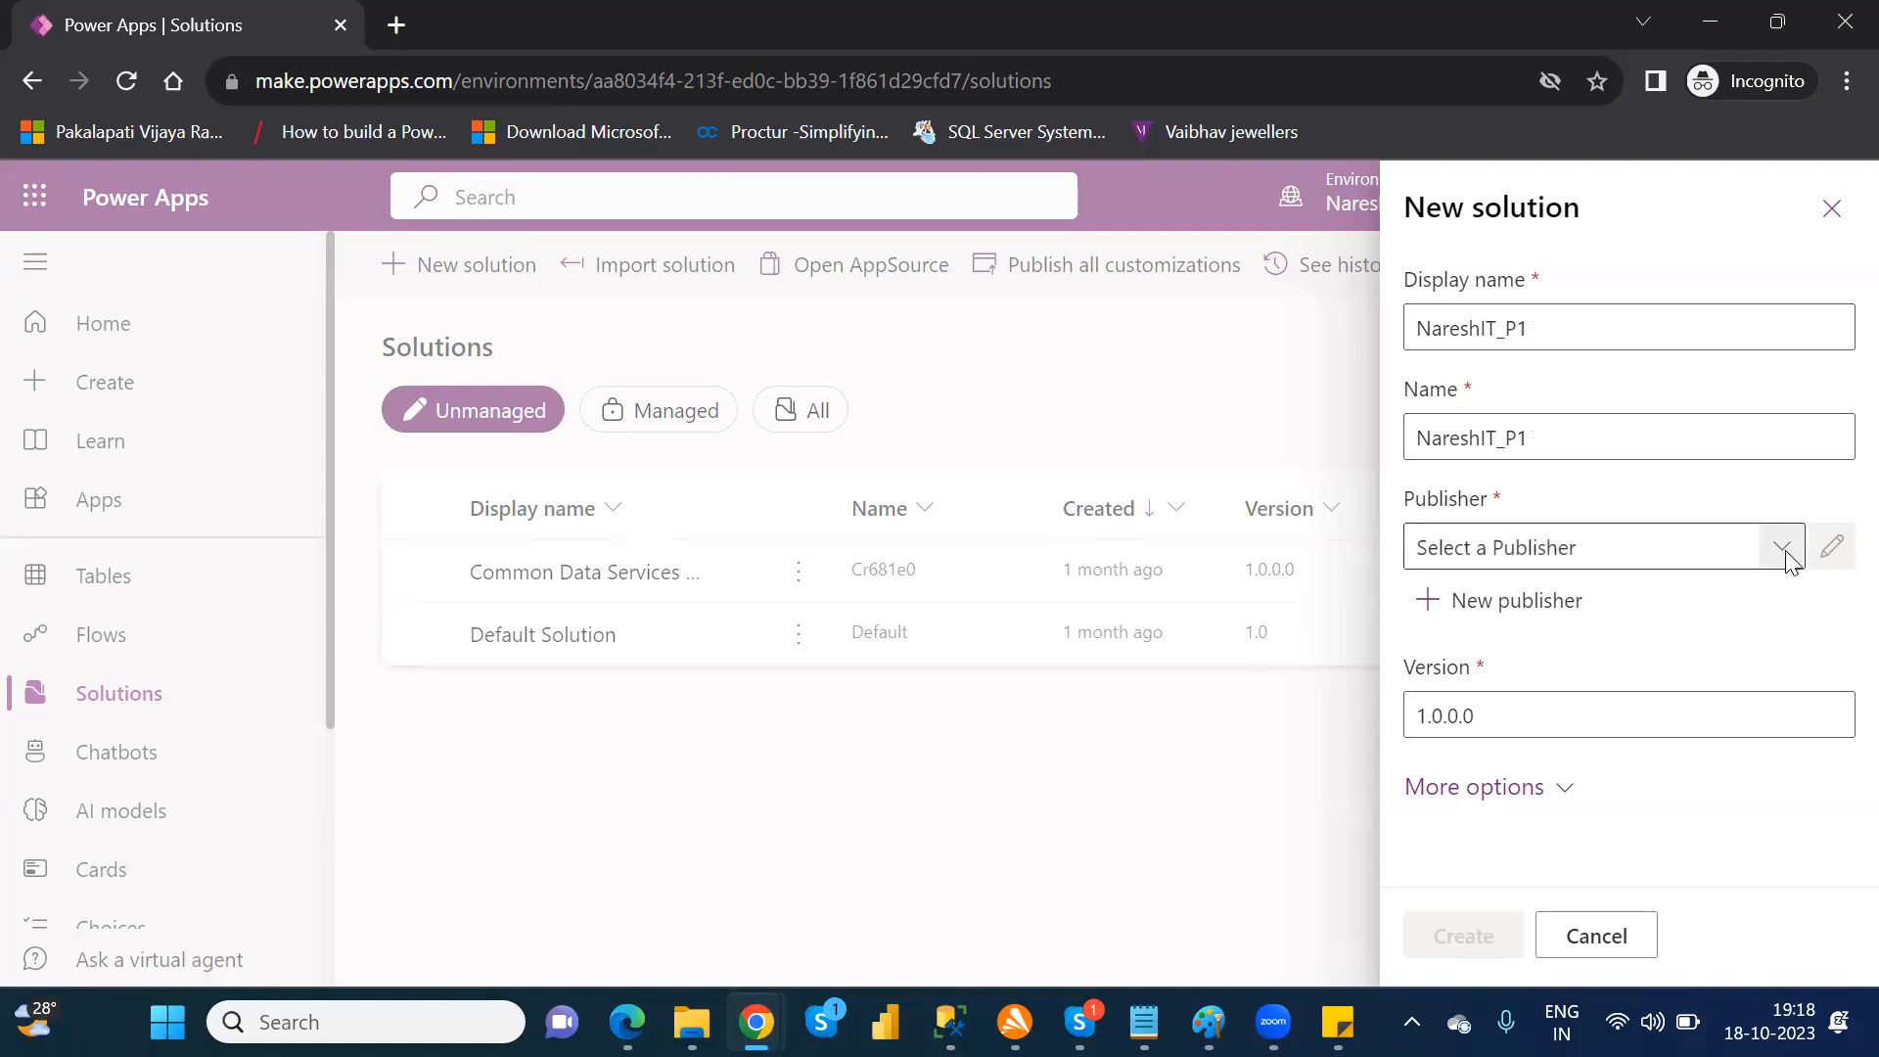
{"action": "left_click", "coordinate": [1784, 558]}
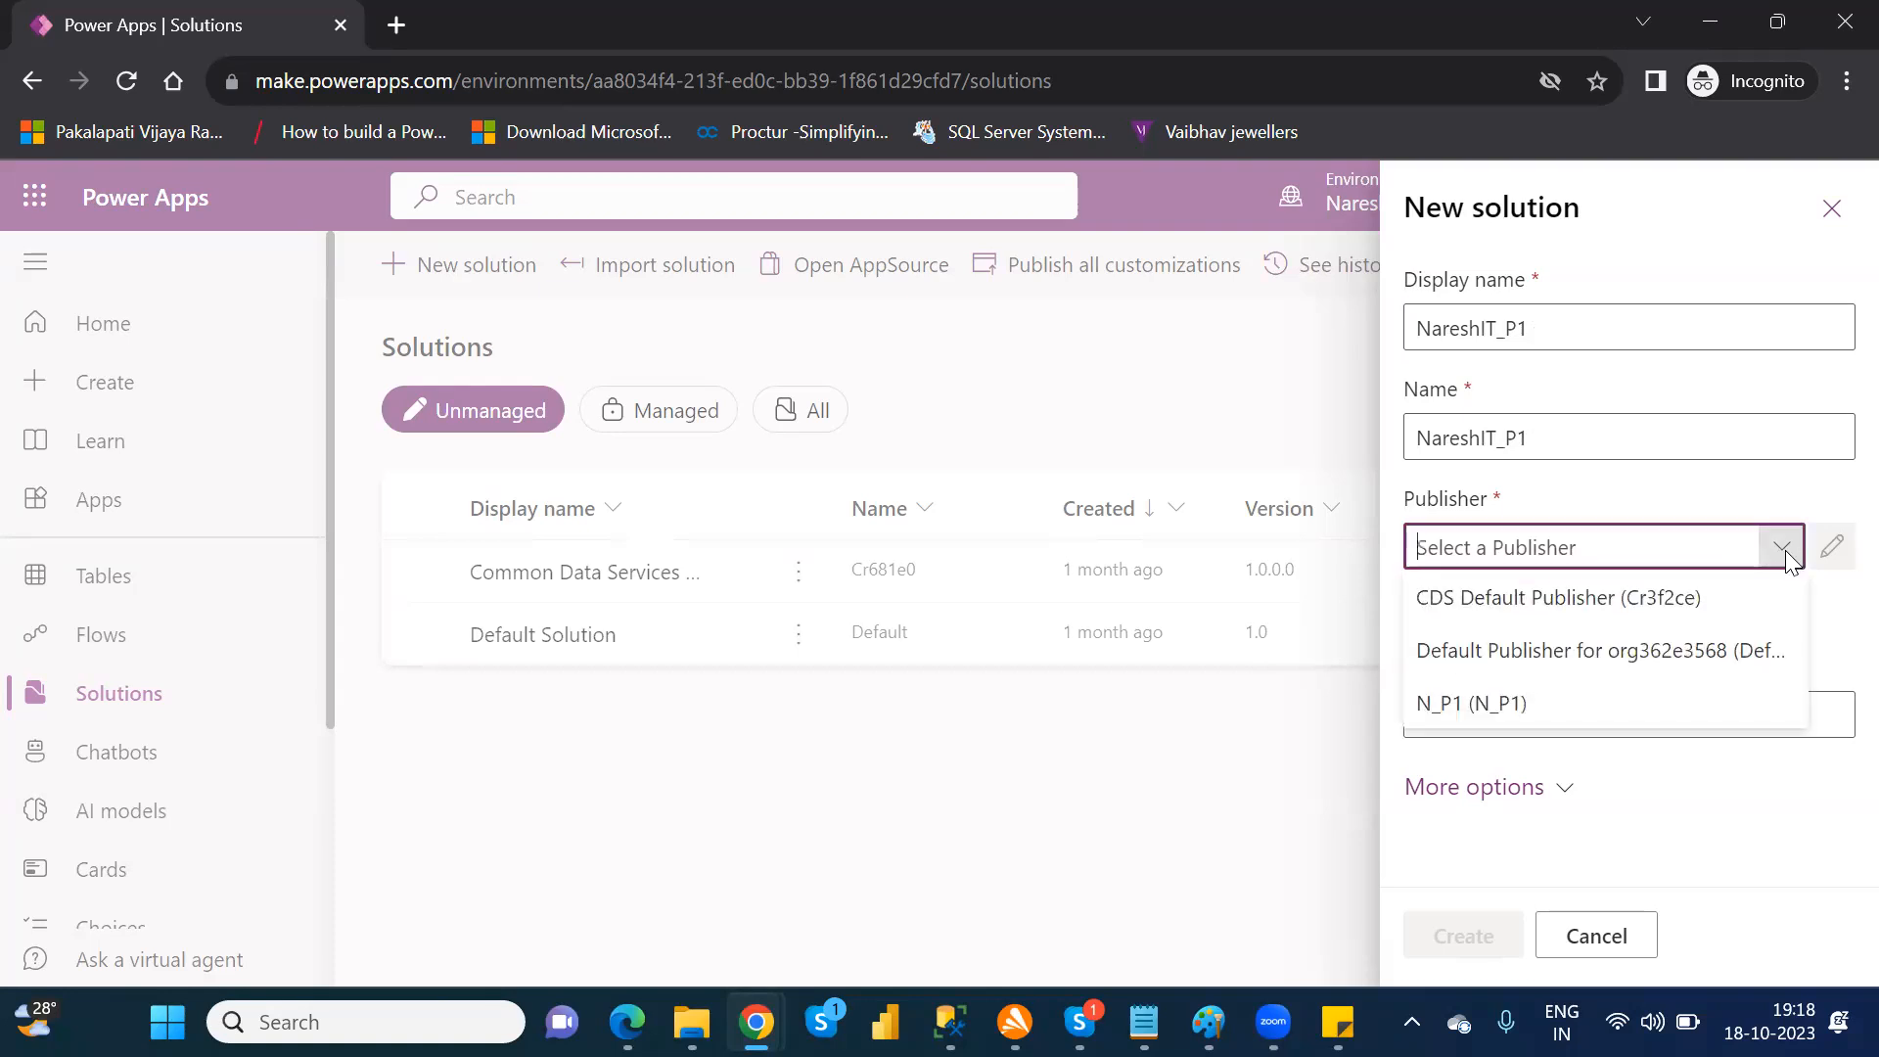
{"action": "left_click", "coordinate": [1838, 637]}
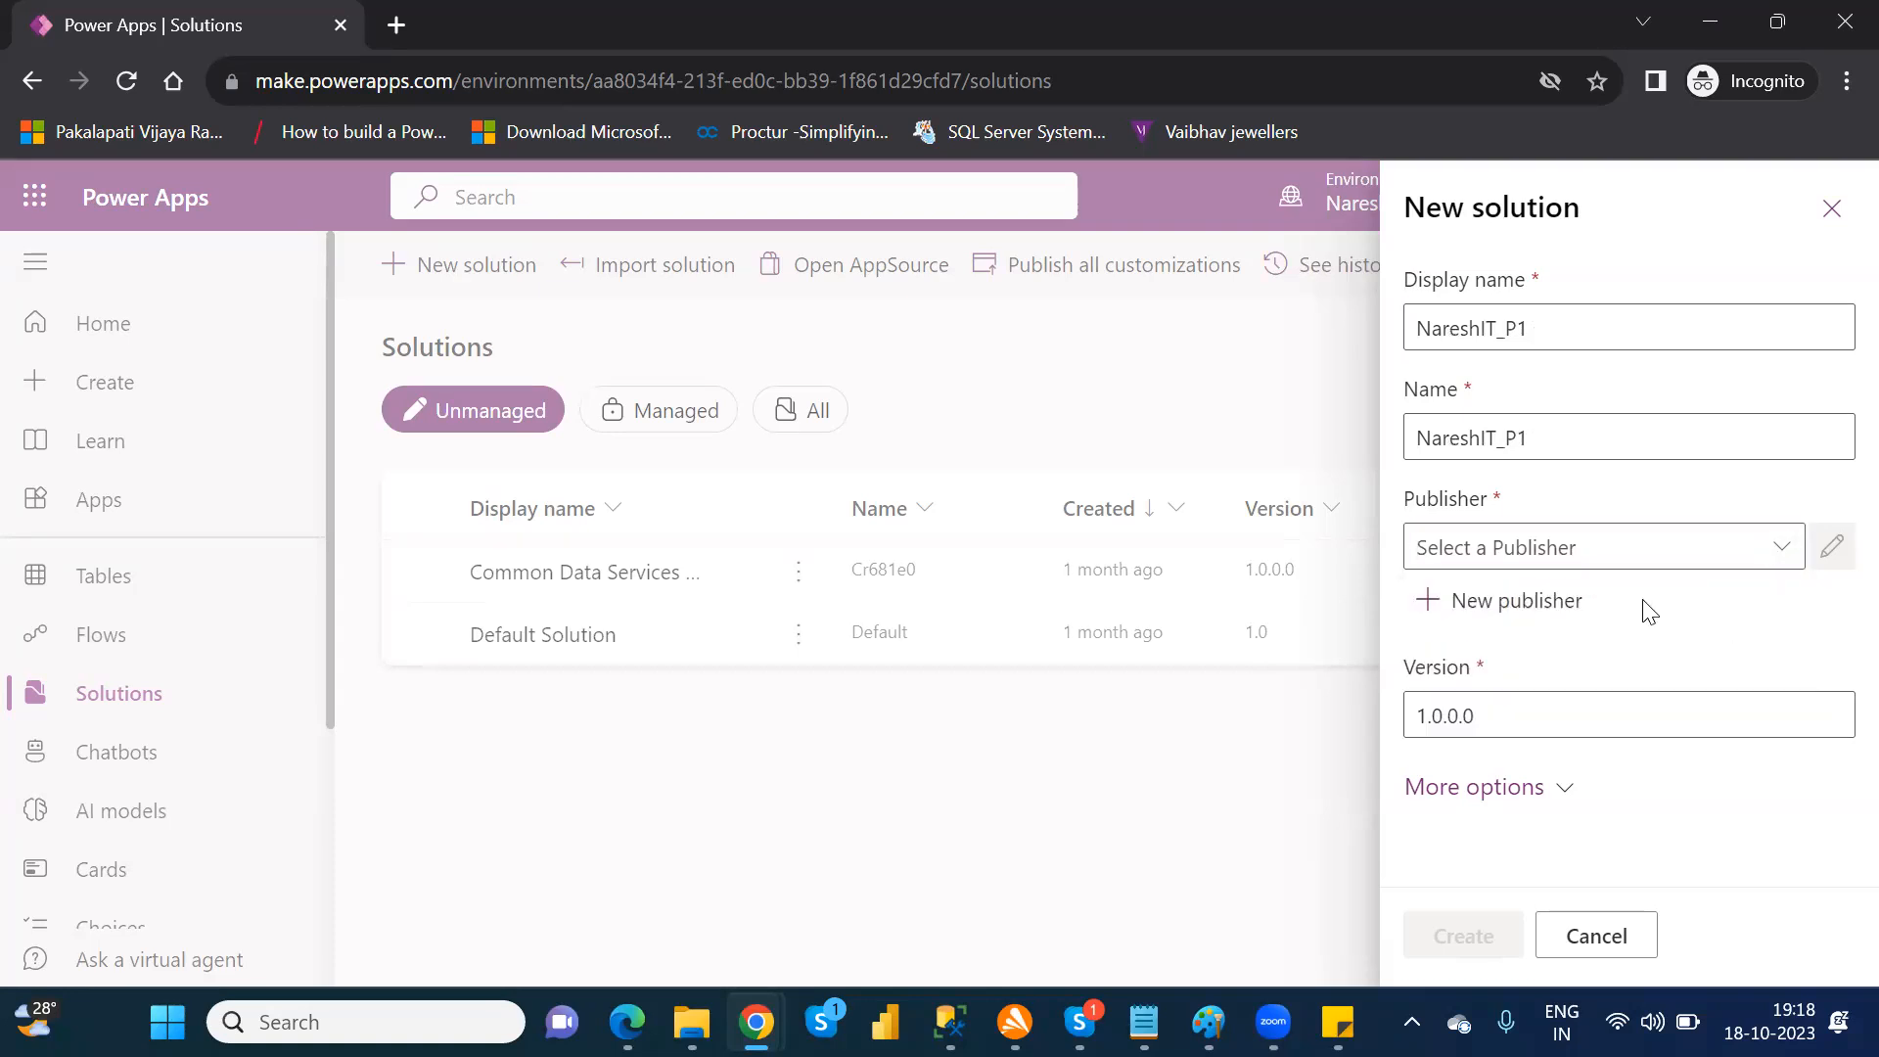
{"action": "left_click", "coordinate": [1533, 607]}
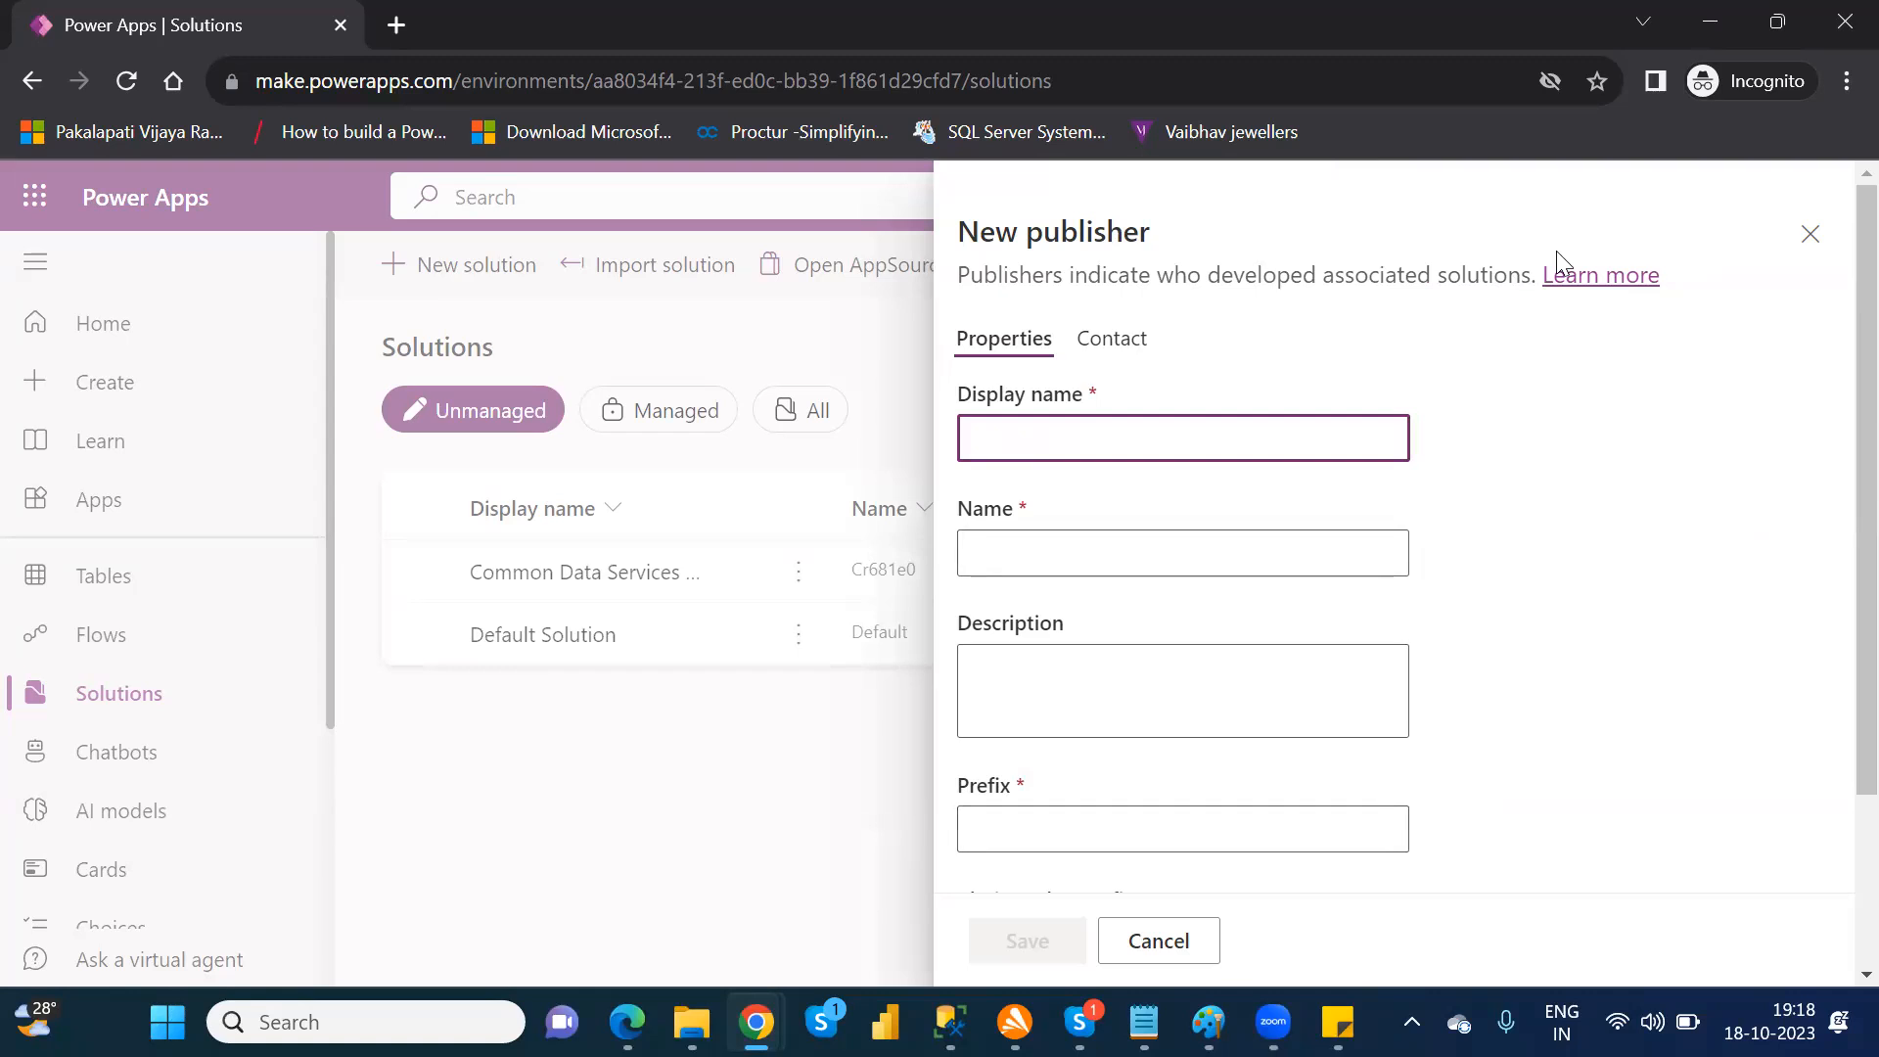
{"action": "left_click", "coordinate": [1806, 240]}
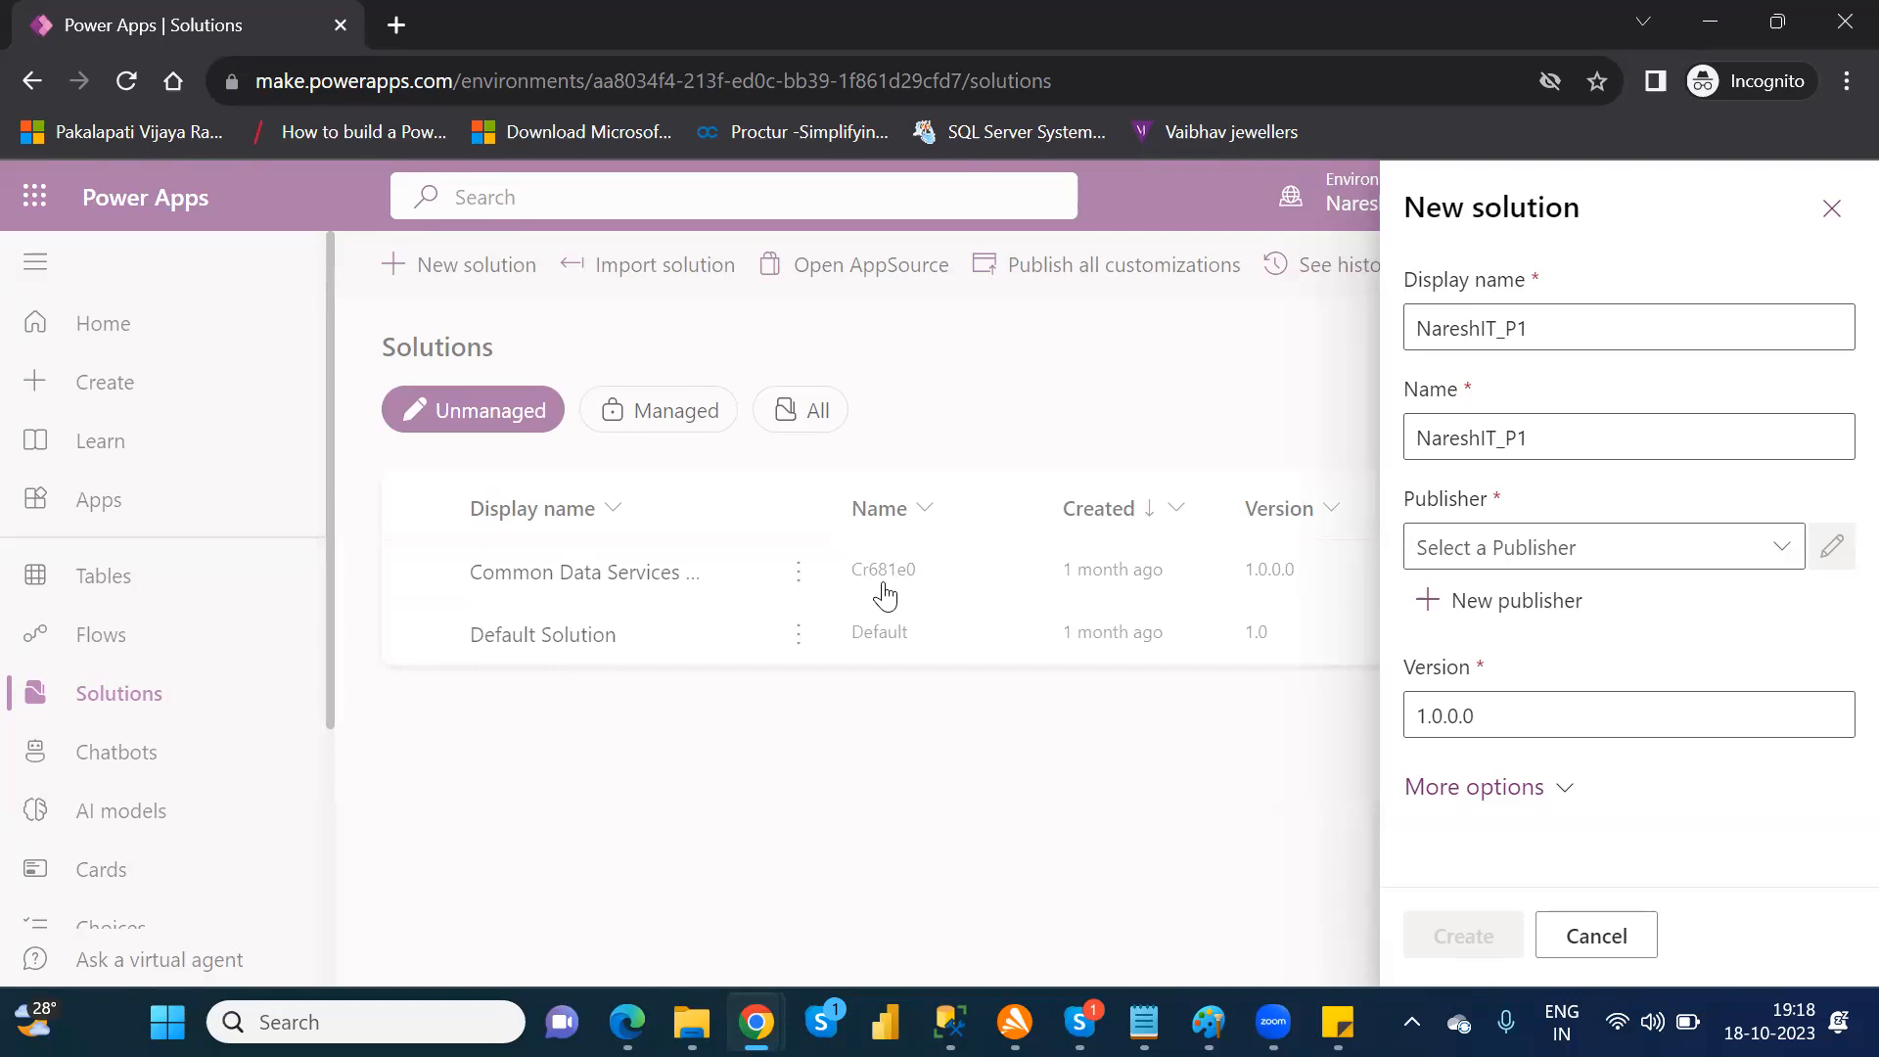
{"action": "left_click", "coordinate": [1795, 548]}
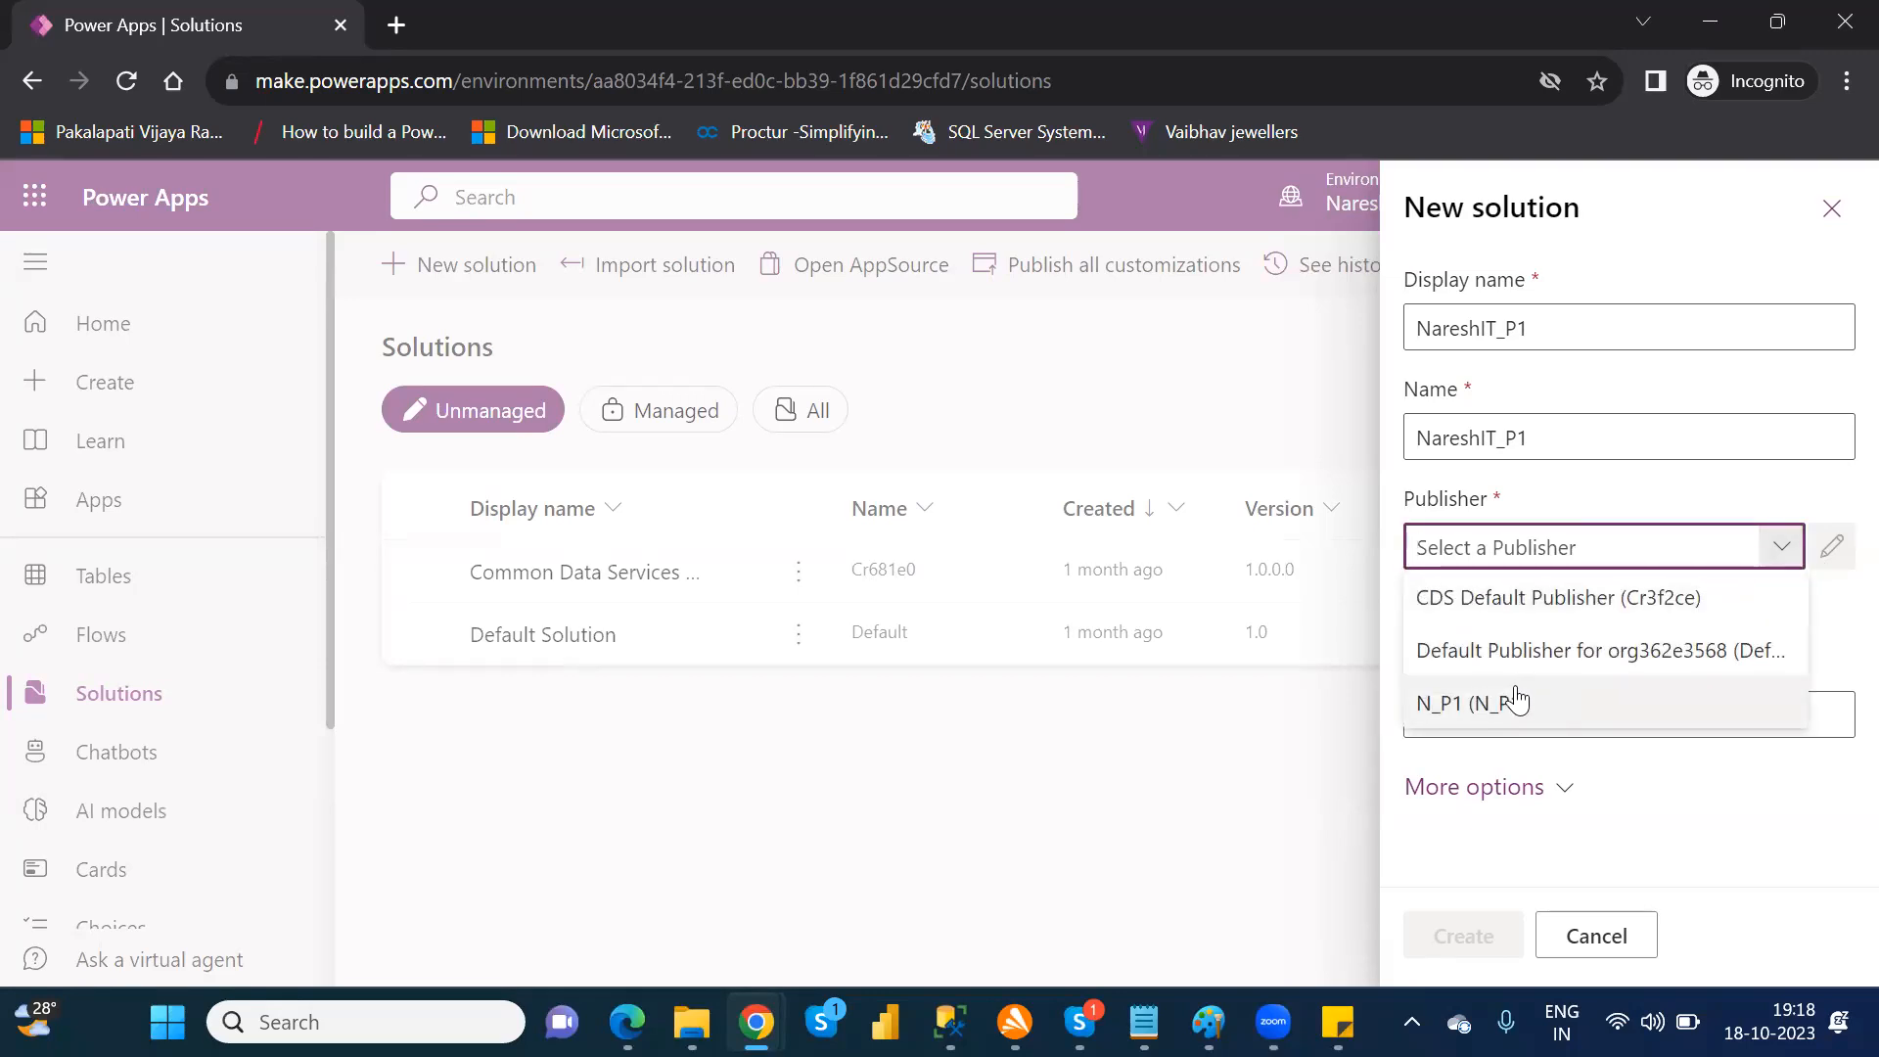
{"action": "left_click", "coordinate": [1819, 631]}
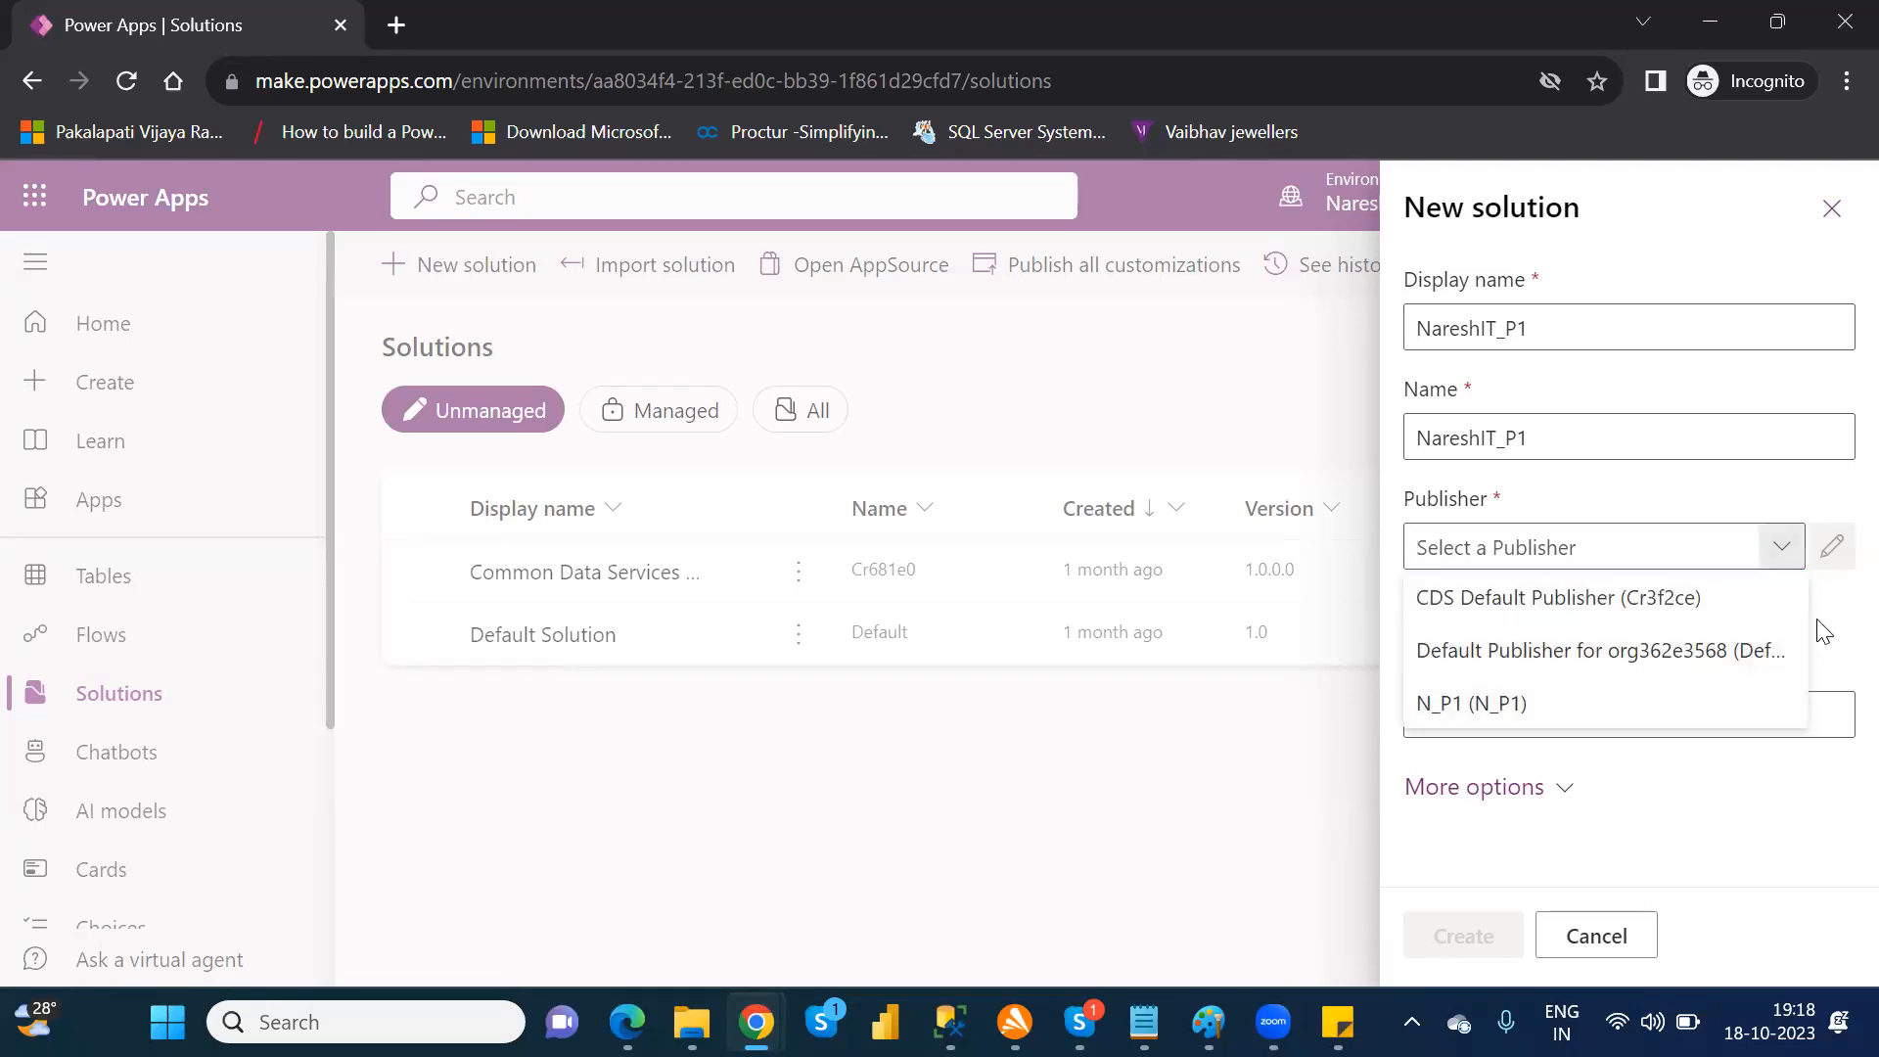
Step: Start a new publisher for the solution and set both its display name and name to N_2
{"action": "left_click", "coordinate": [1490, 615]}
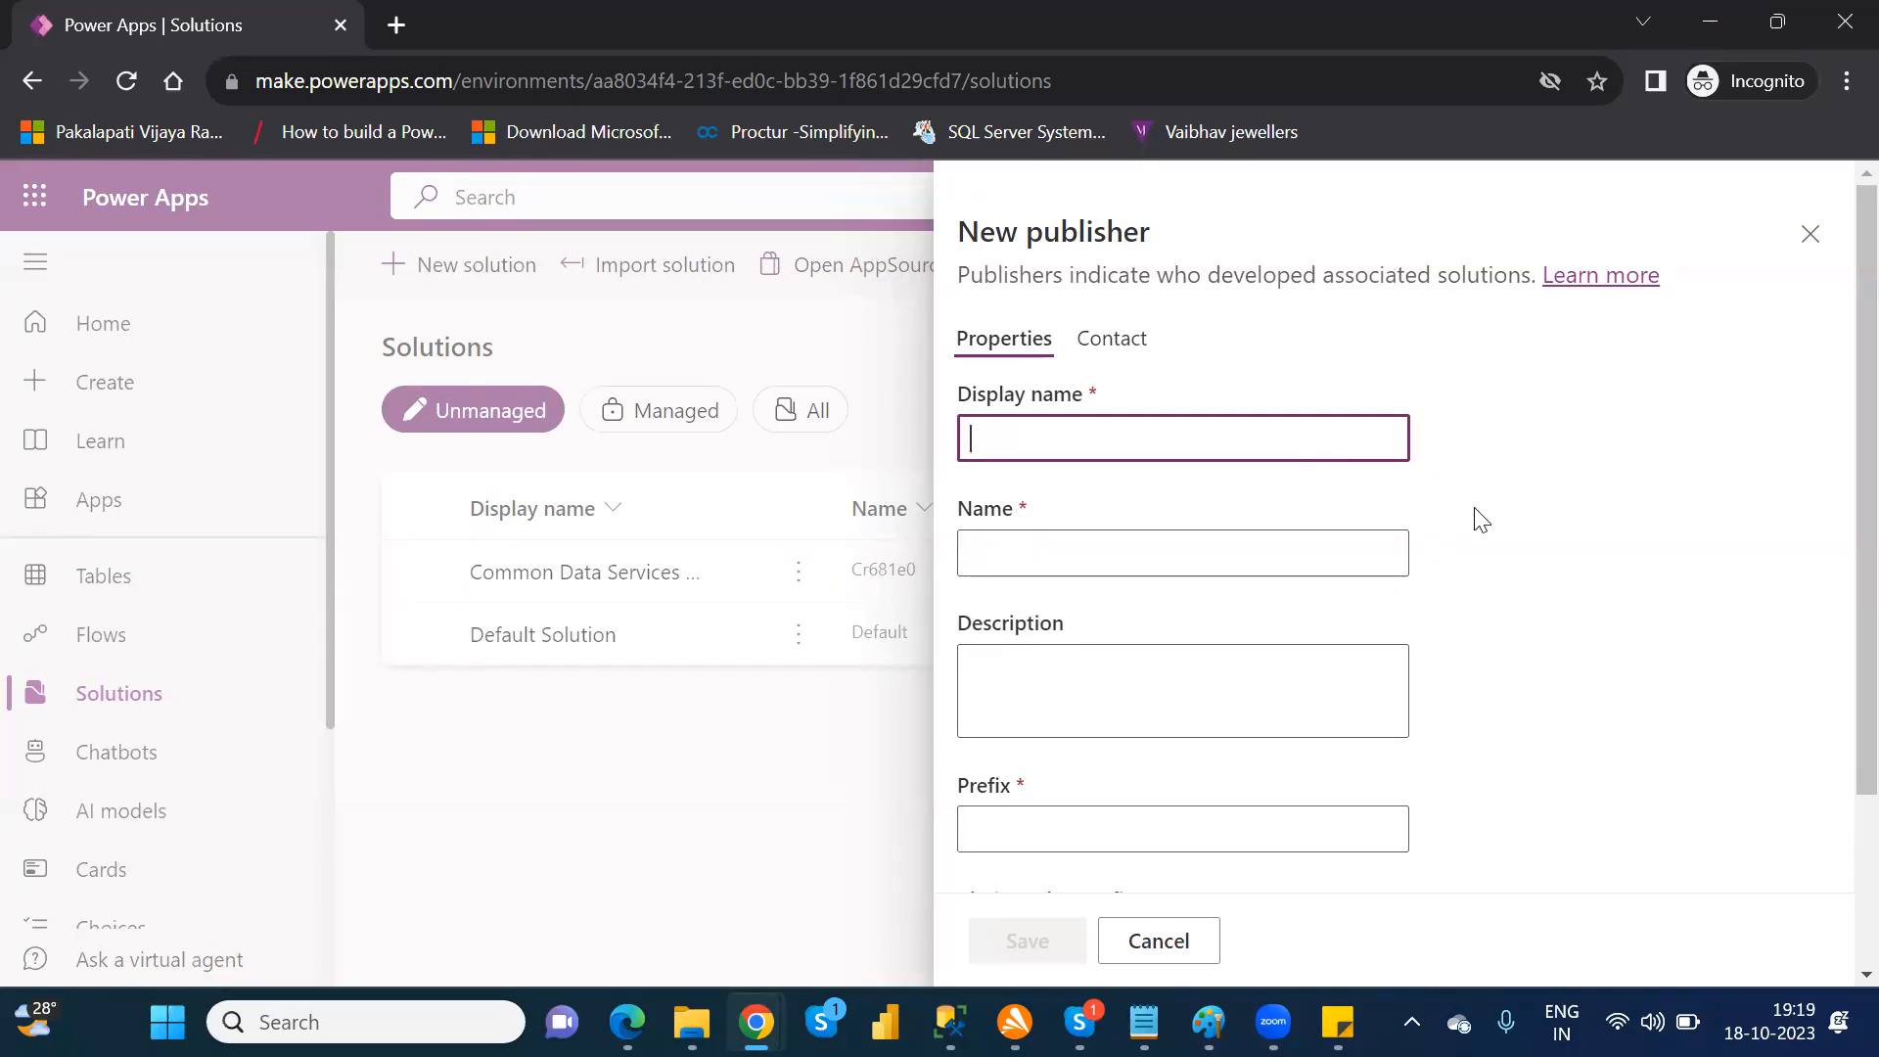
{"action": "scroll", "coordinate": [1839, 637], "scroll_direction": "down", "scroll_amount": 3}
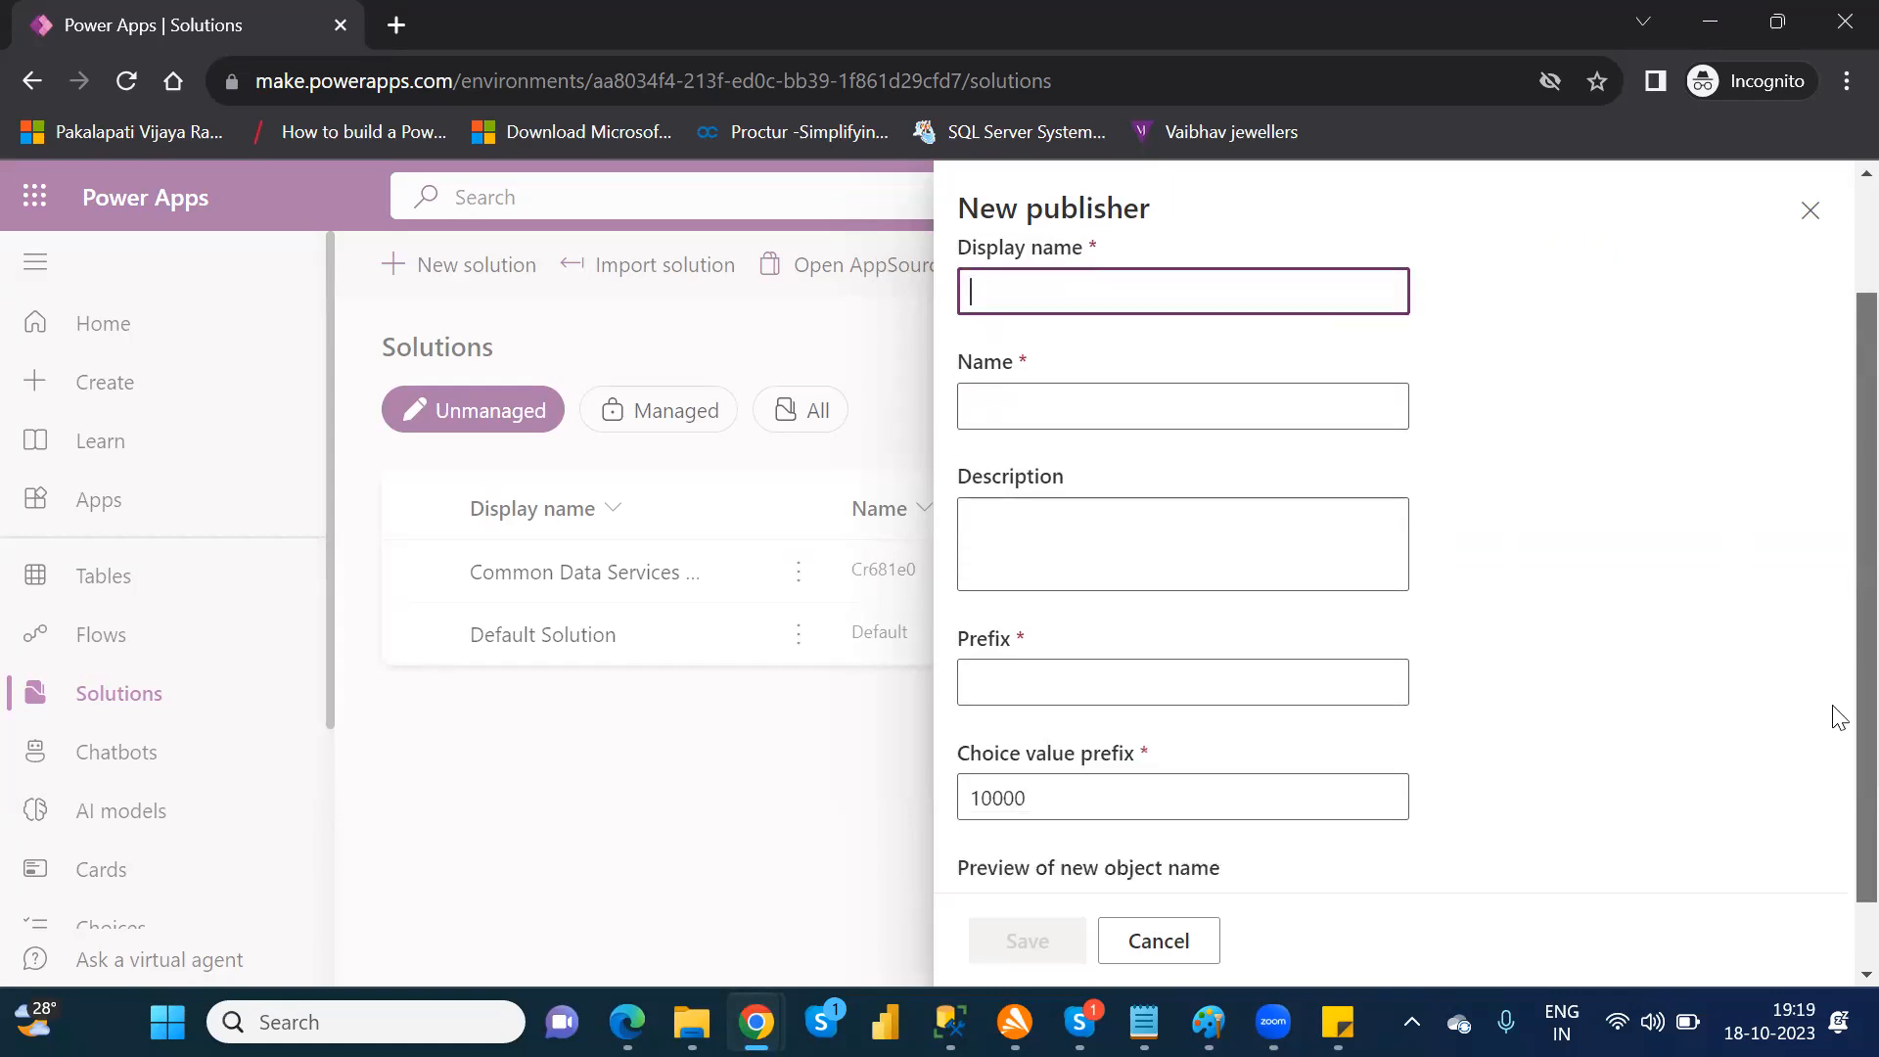
{"action": "scroll", "coordinate": [1839, 724], "scroll_direction": "up", "scroll_amount": 1}
{"action": "scroll", "coordinate": [1830, 651], "scroll_direction": "up", "scroll_amount": 1}
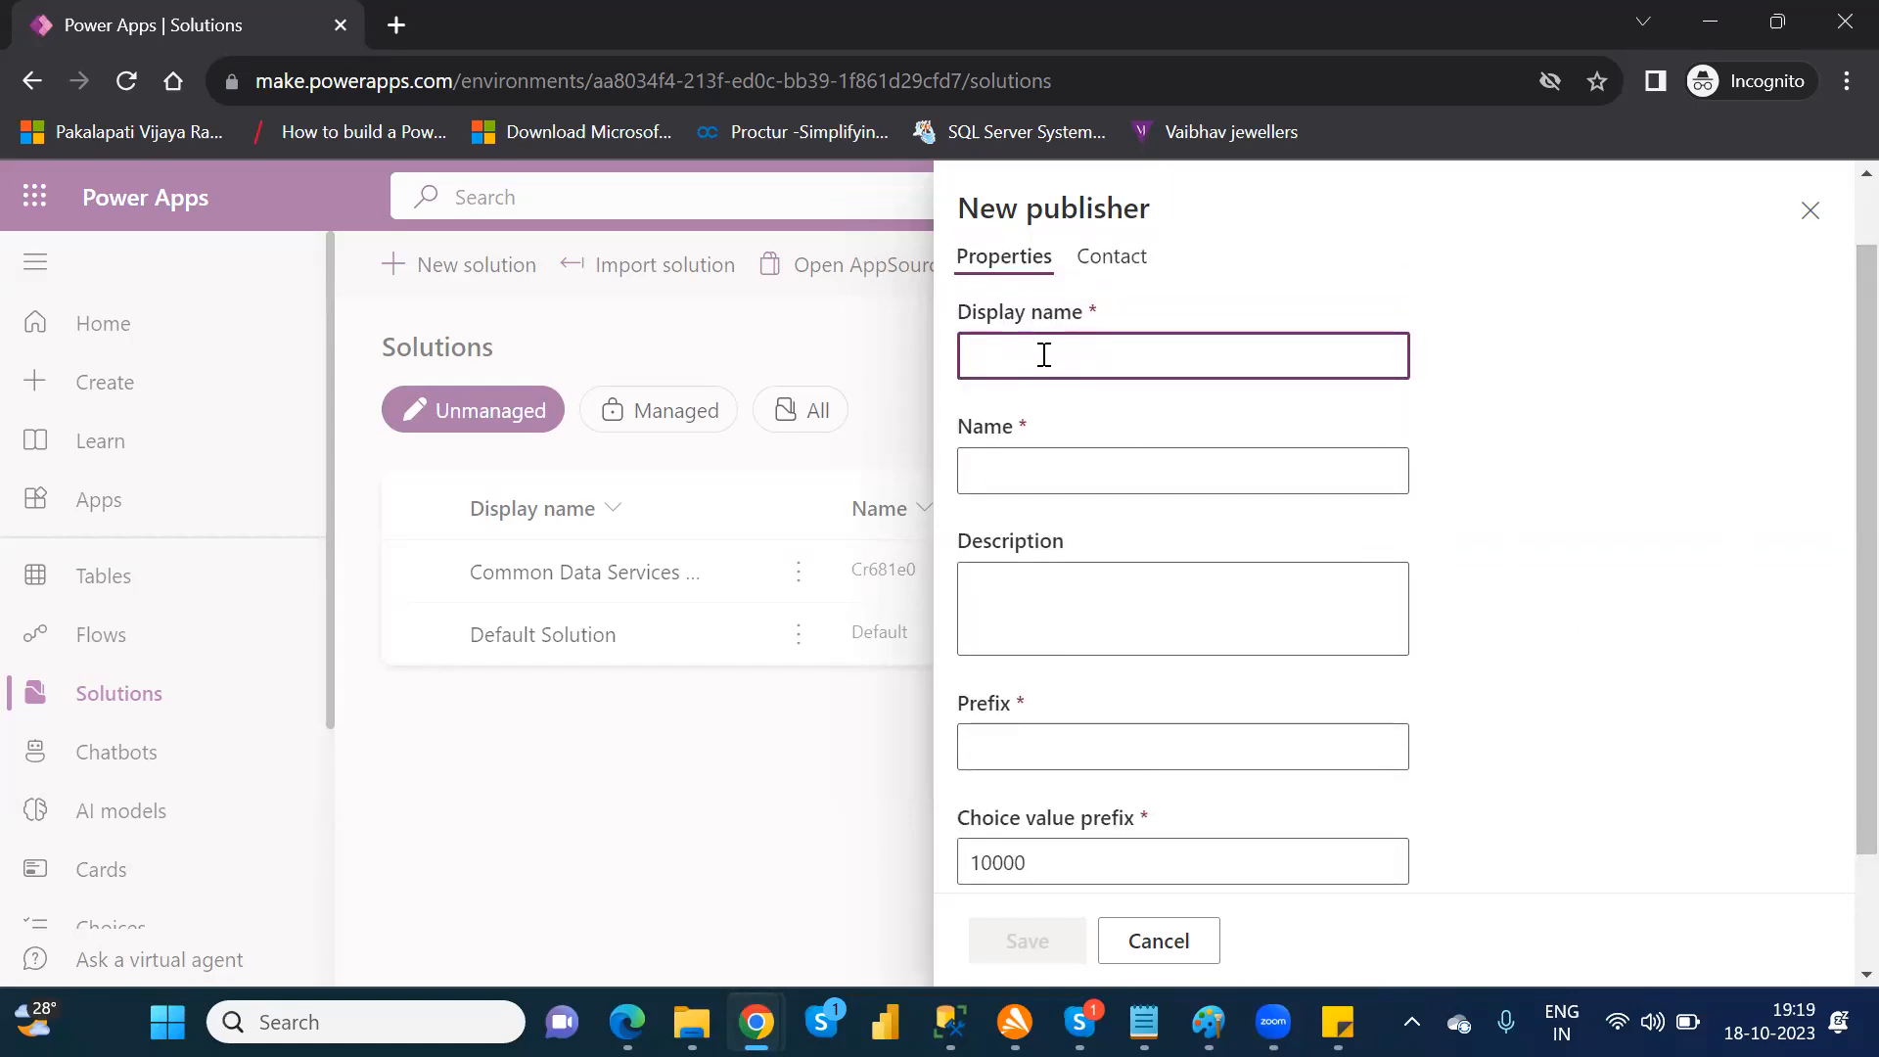
{"action": "type", "text": "N_2"}
{"action": "double_click", "coordinate": [1041, 338]}
{"action": "key", "text": "ctrl+c"}
{"action": "left_click", "coordinate": [1002, 487]}
{"action": "key", "text": "ctrl+v"}
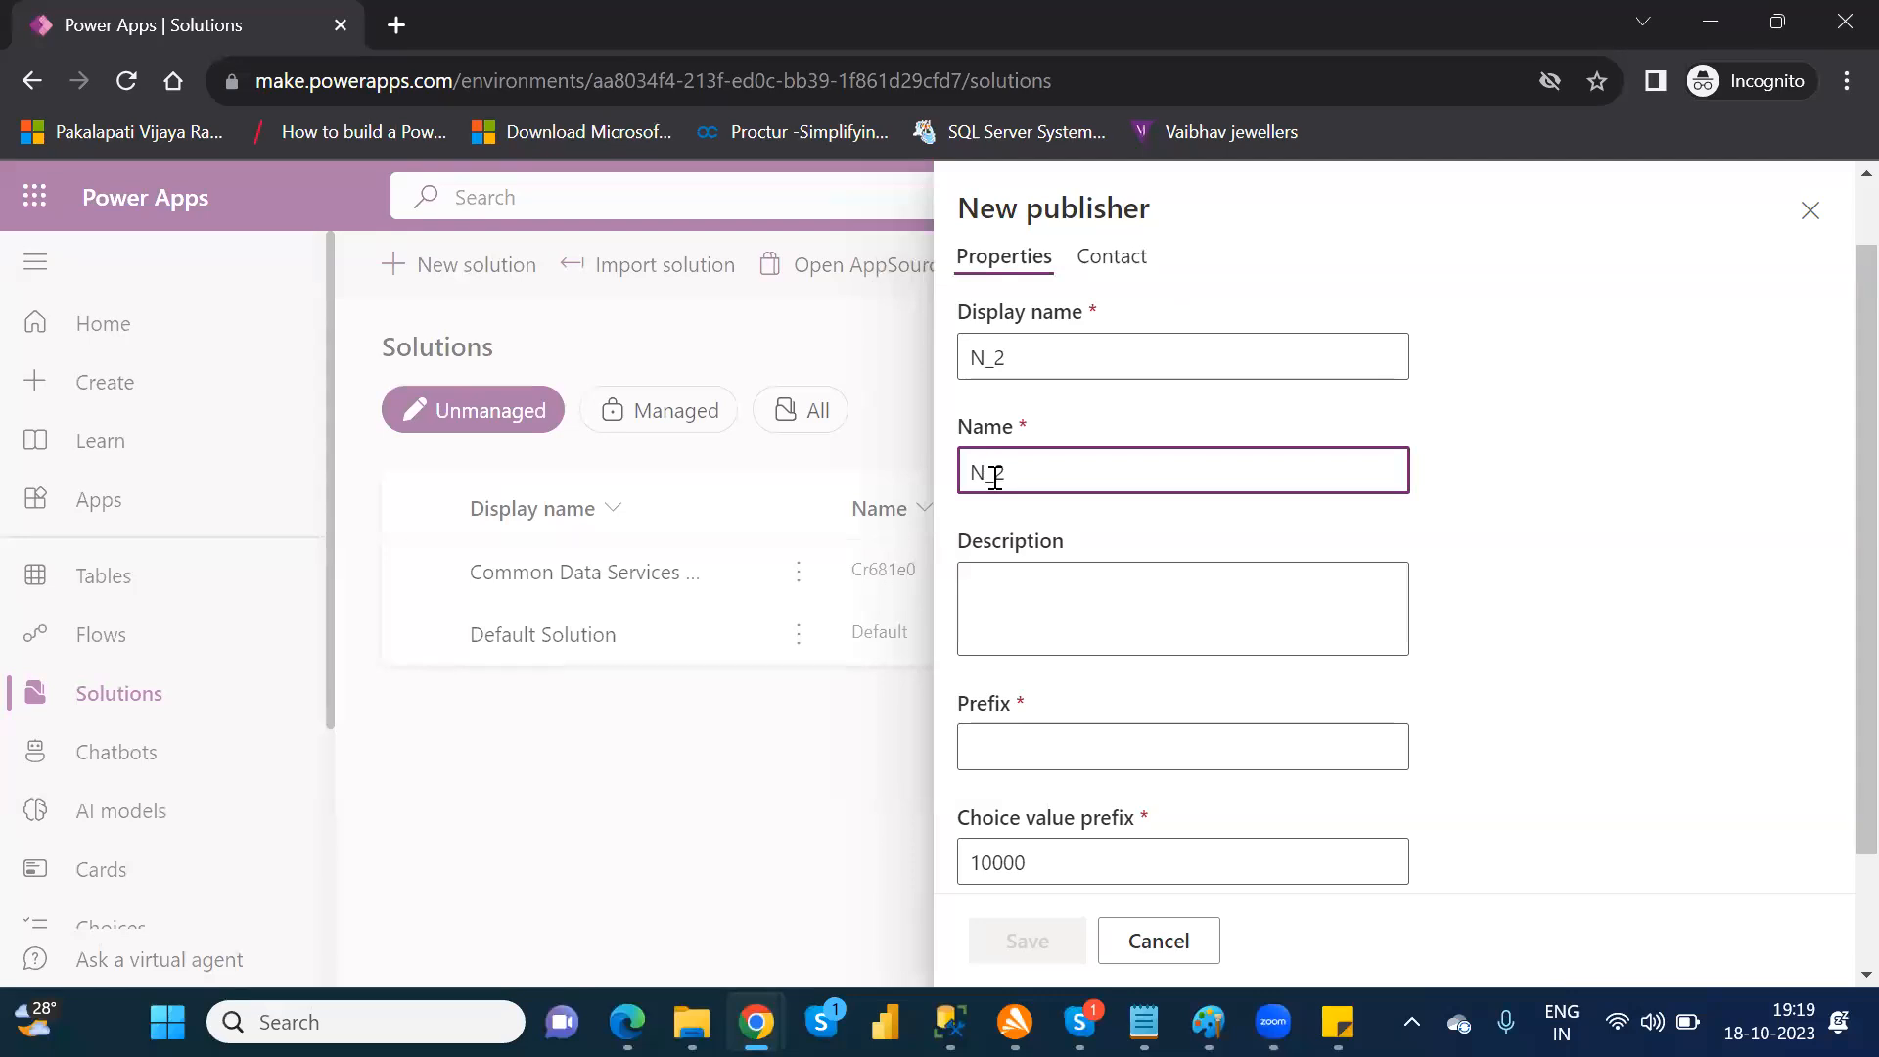
{"action": "double_click", "coordinate": [986, 354]}
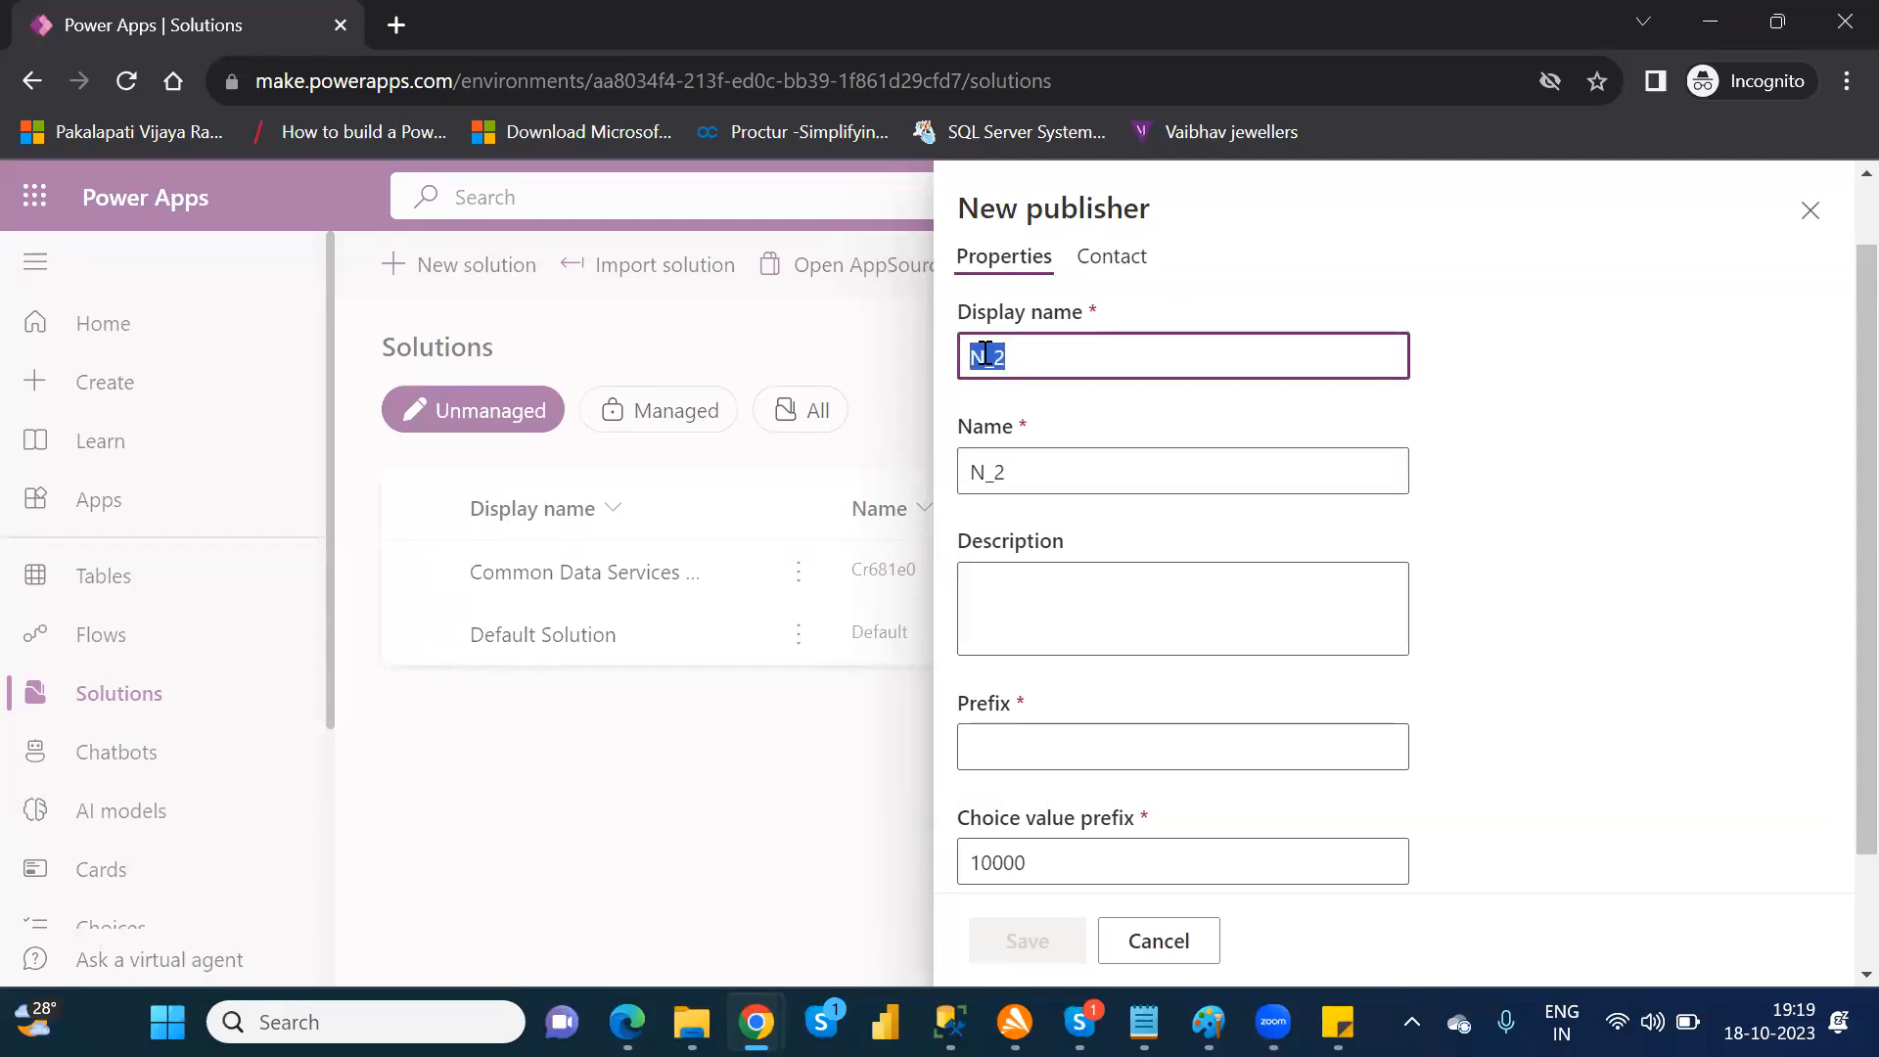
{"action": "double_click", "coordinate": [991, 473]}
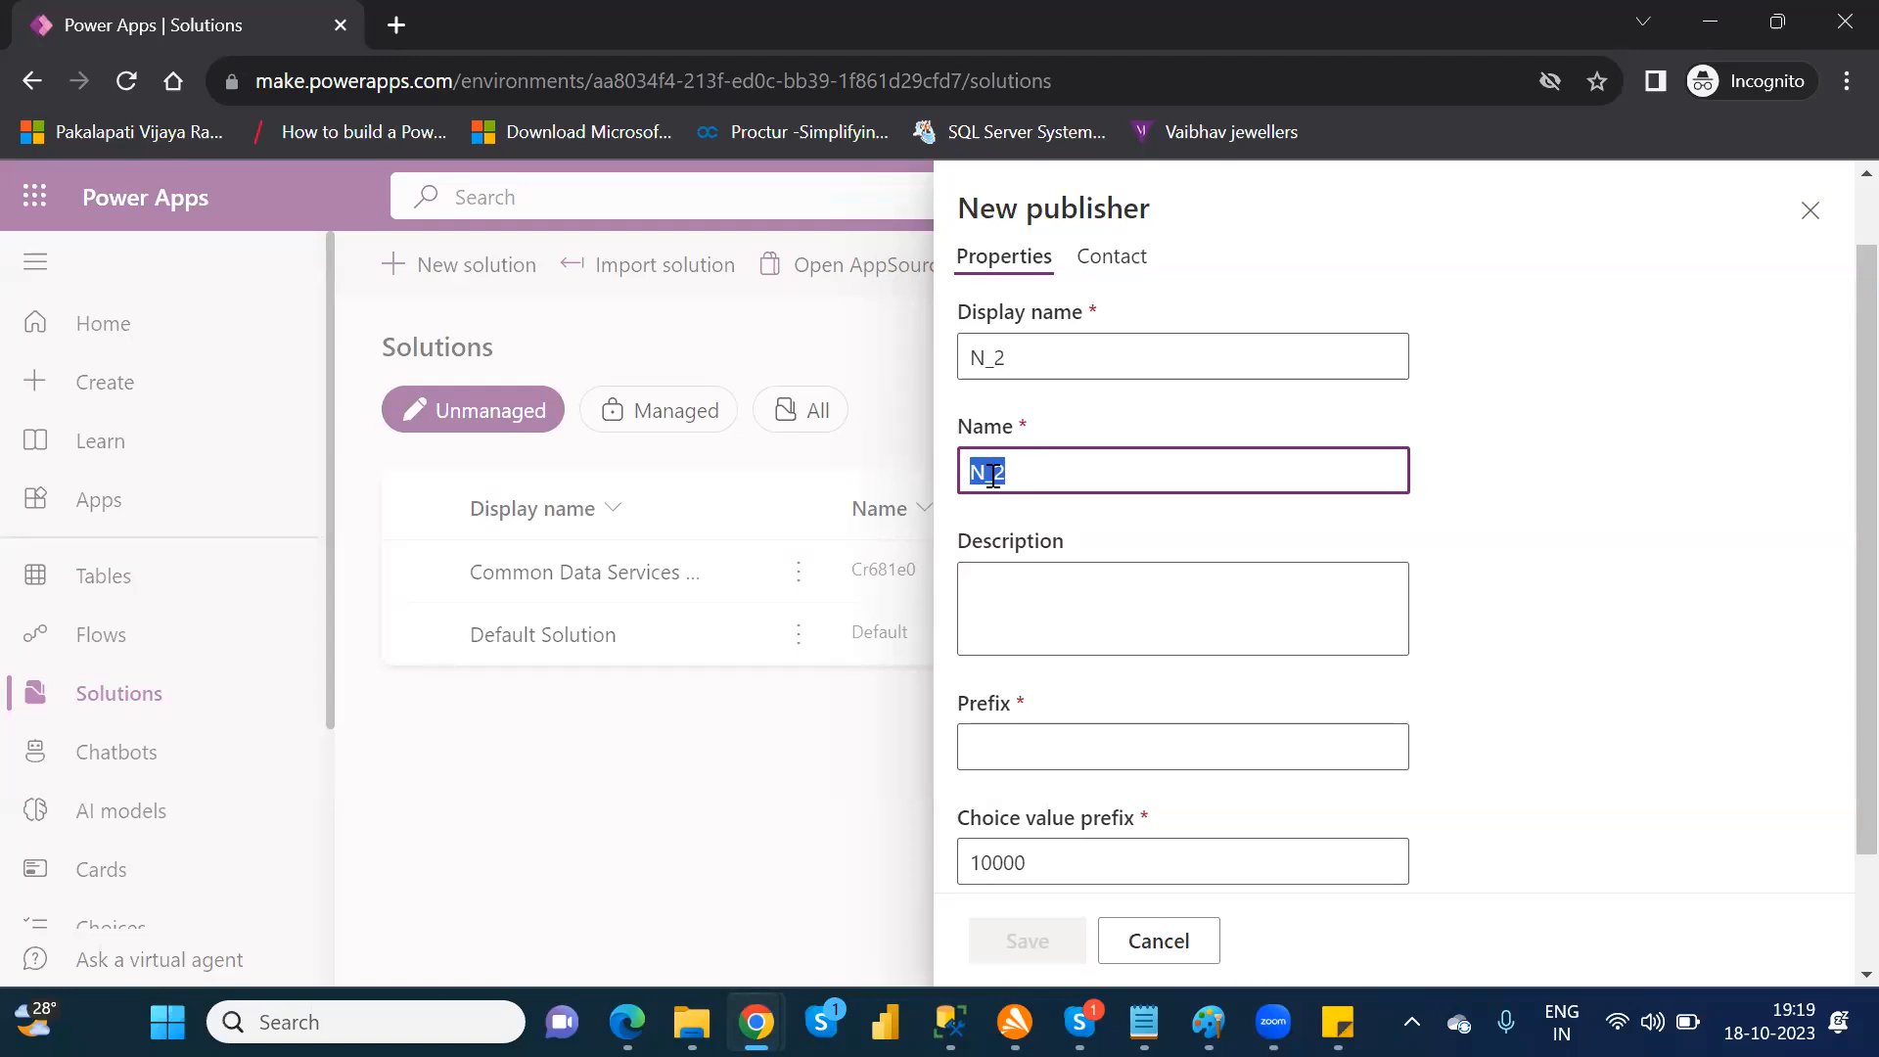
Step: Set the new publisher's prefix to nareshp1 and save the publisher
{"action": "left_click", "coordinate": [1041, 756]}
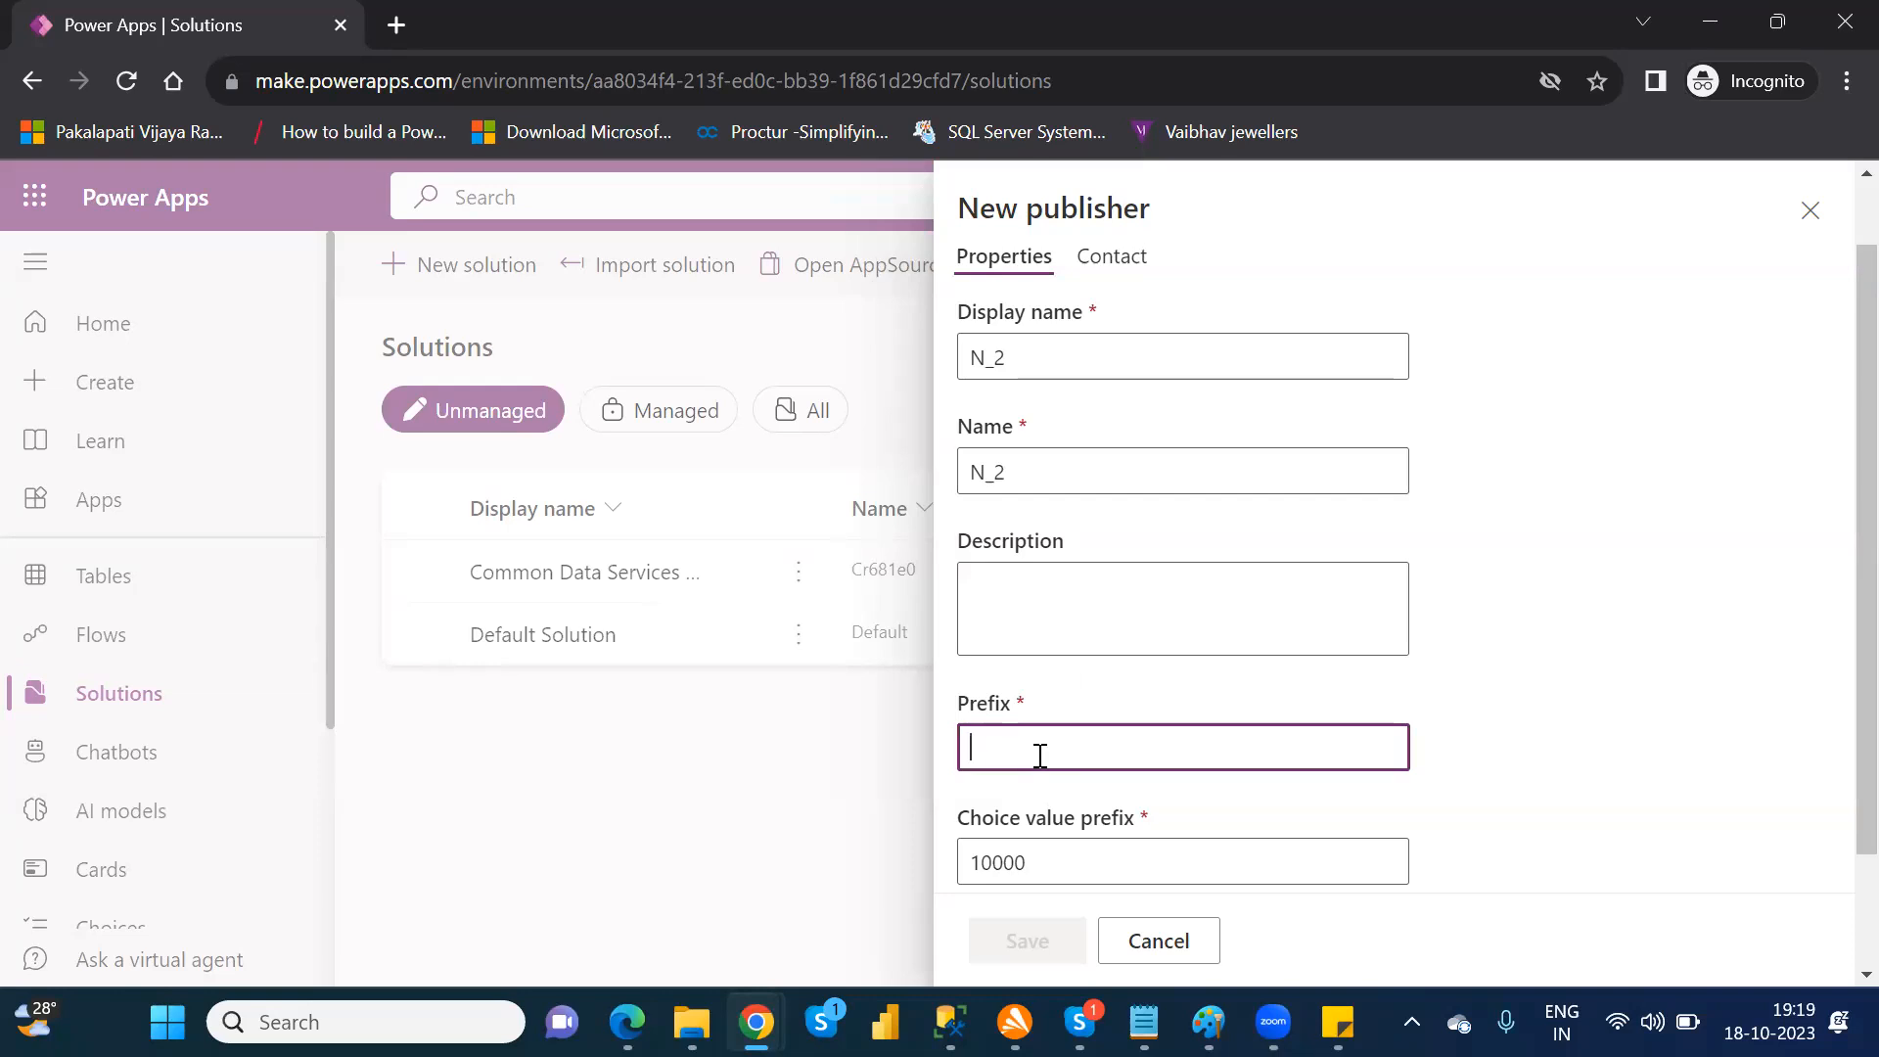
{"action": "type", "text": "n"}
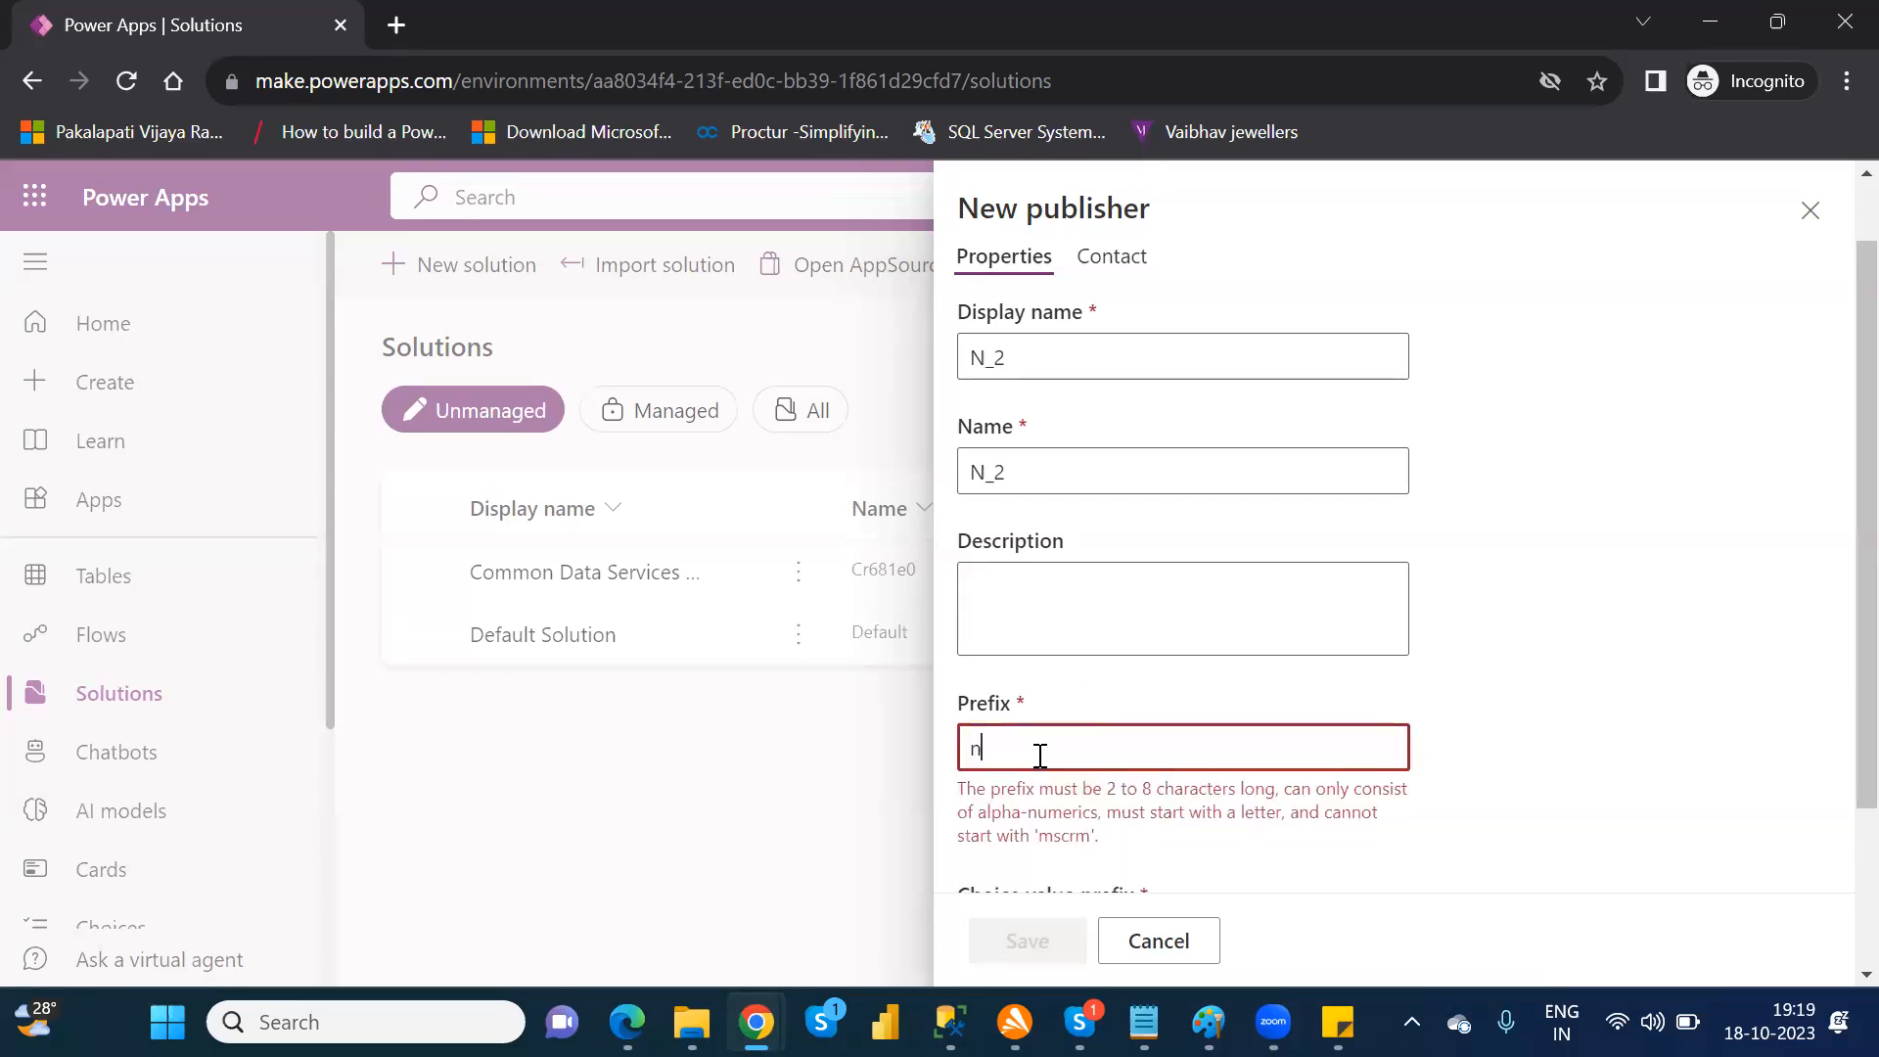
{"action": "type", "text": "aresh"}
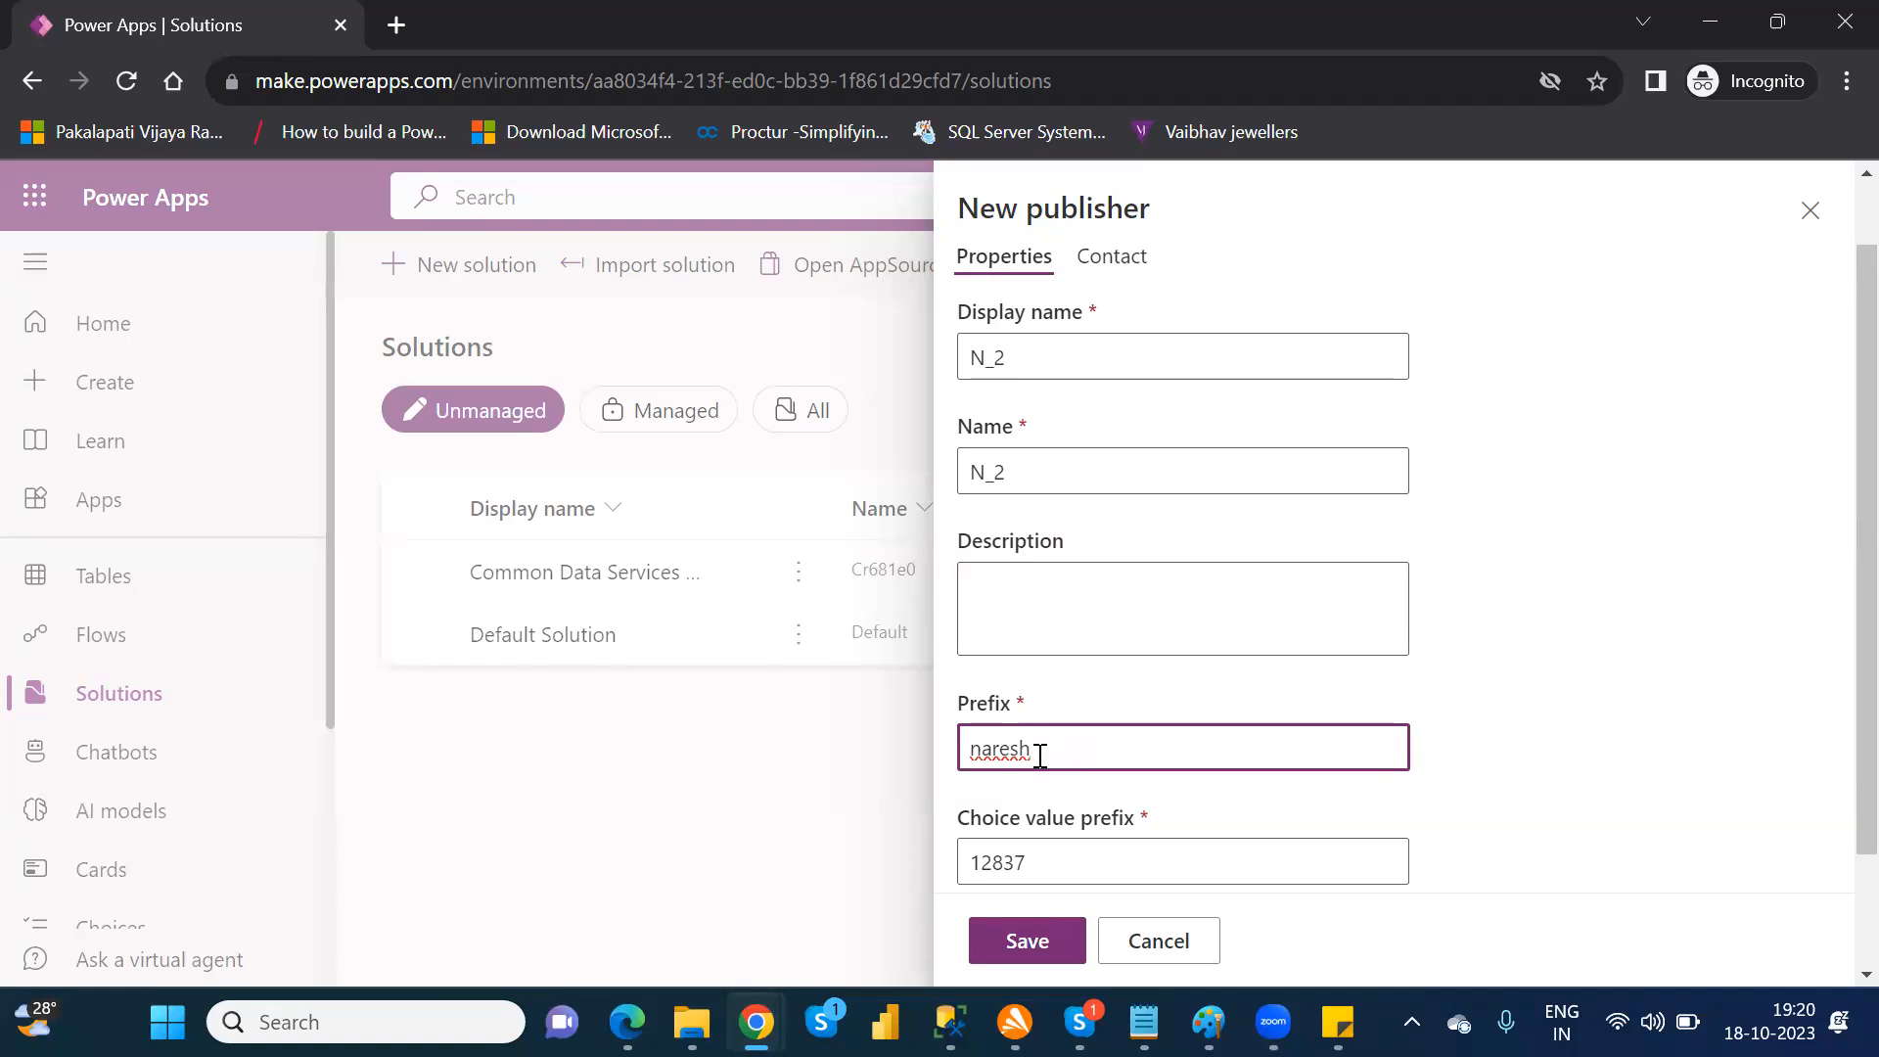
{"action": "type", "text": "p1"}
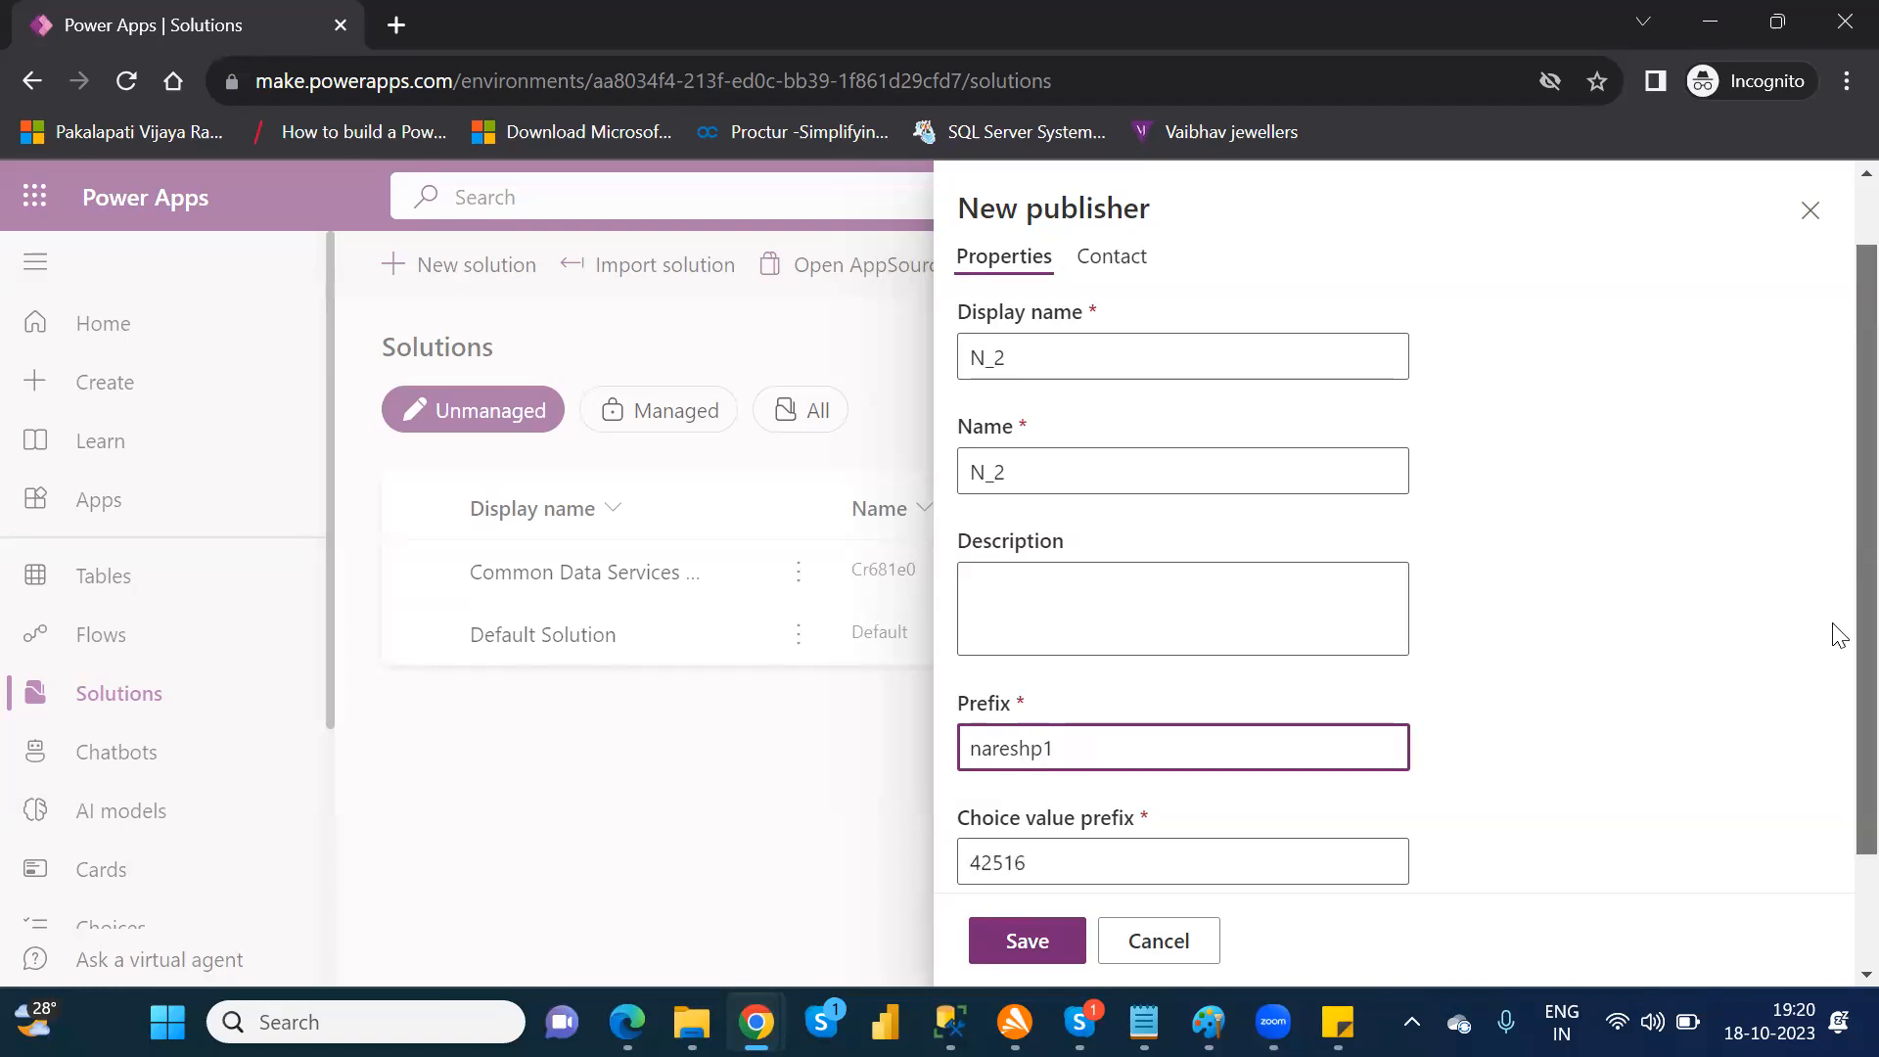
{"action": "scroll", "coordinate": [1830, 685], "scroll_direction": "down", "scroll_amount": 2}
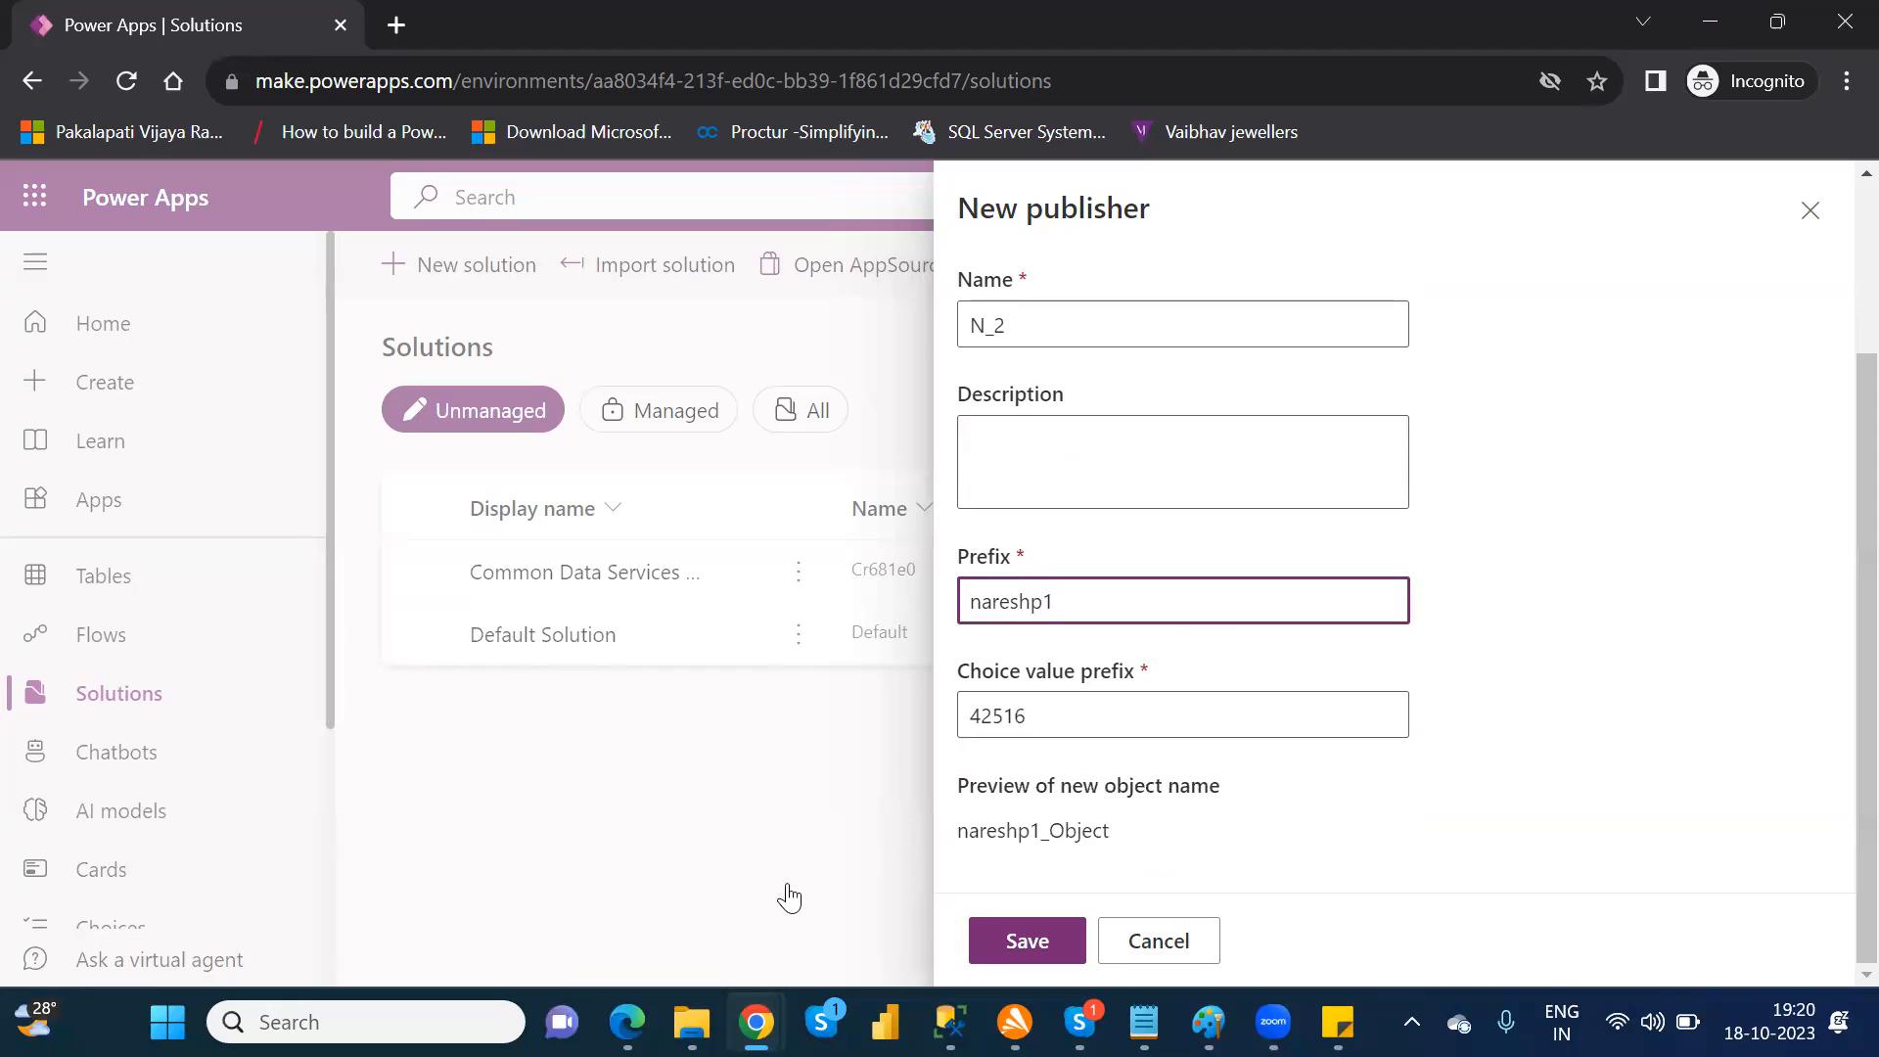
{"action": "left_click", "coordinate": [1029, 946]}
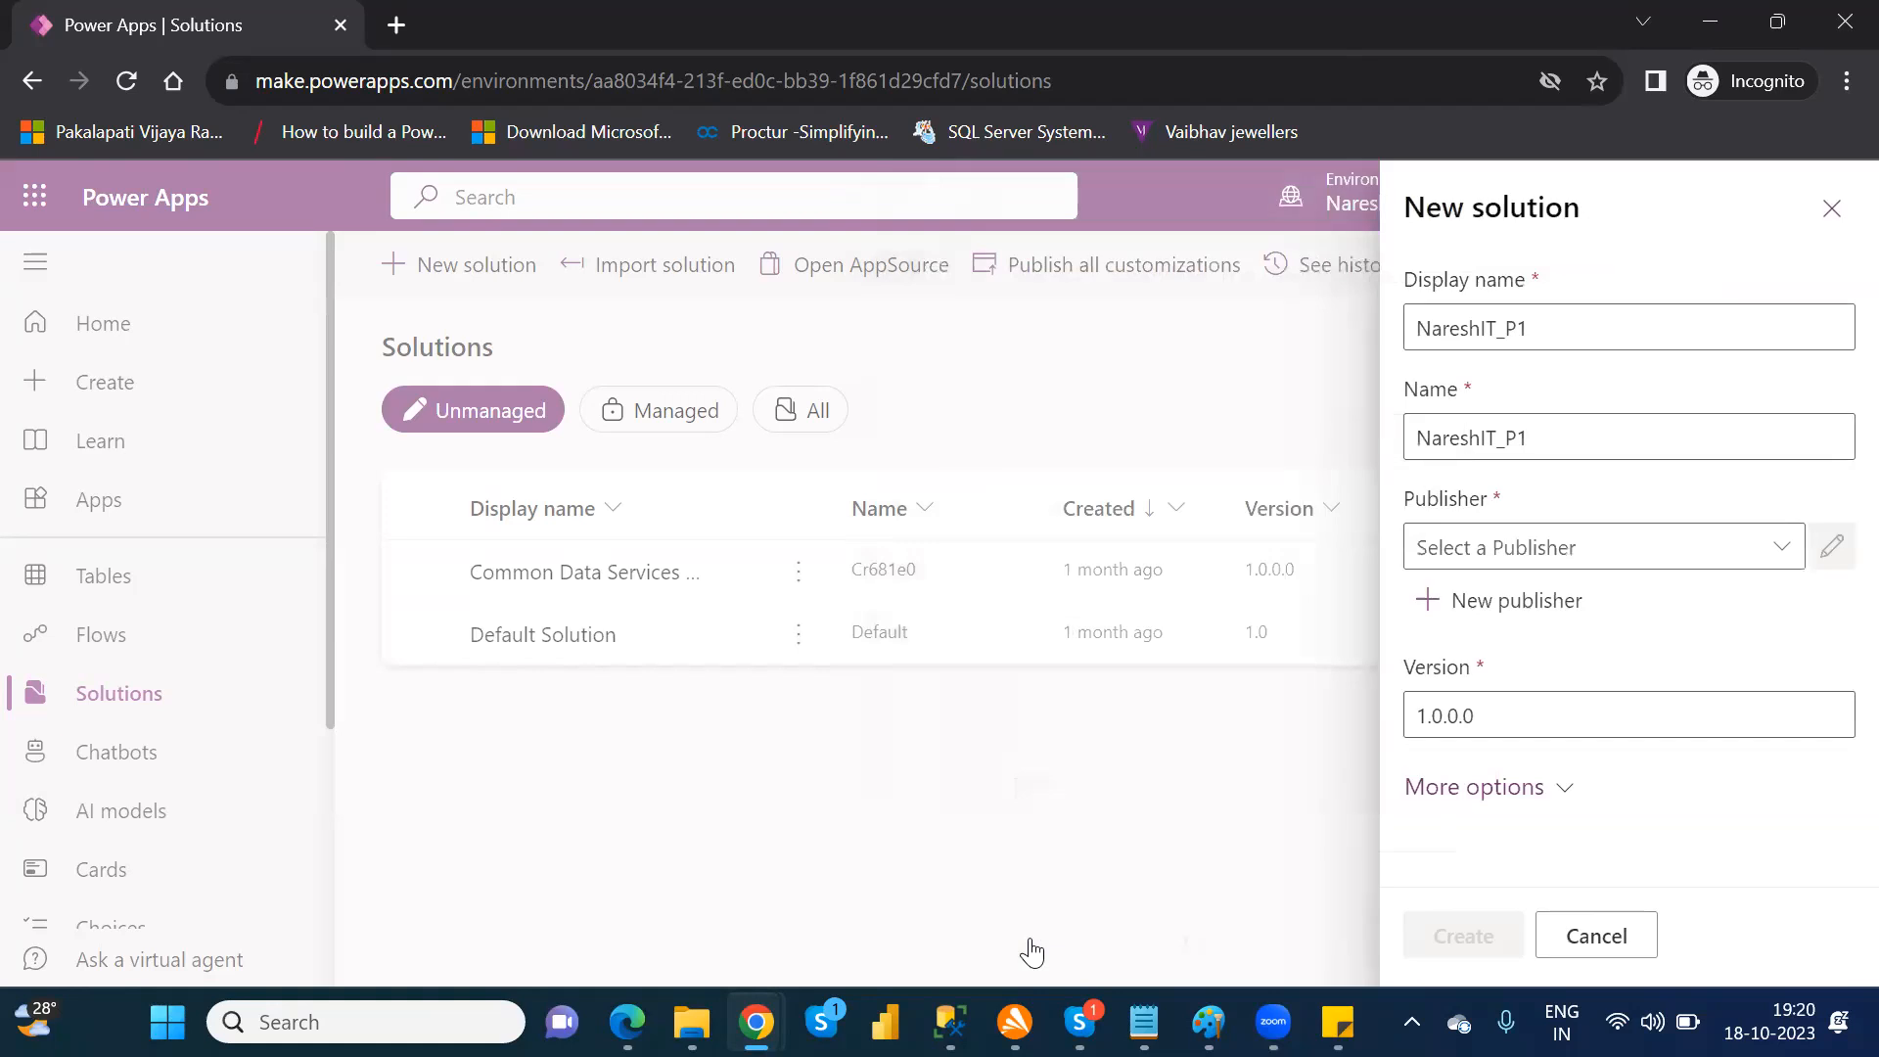
Step: Assign the N_2 publisher to the NareshIT_P1 solution and create the solution
{"action": "left_click", "coordinate": [1791, 555]}
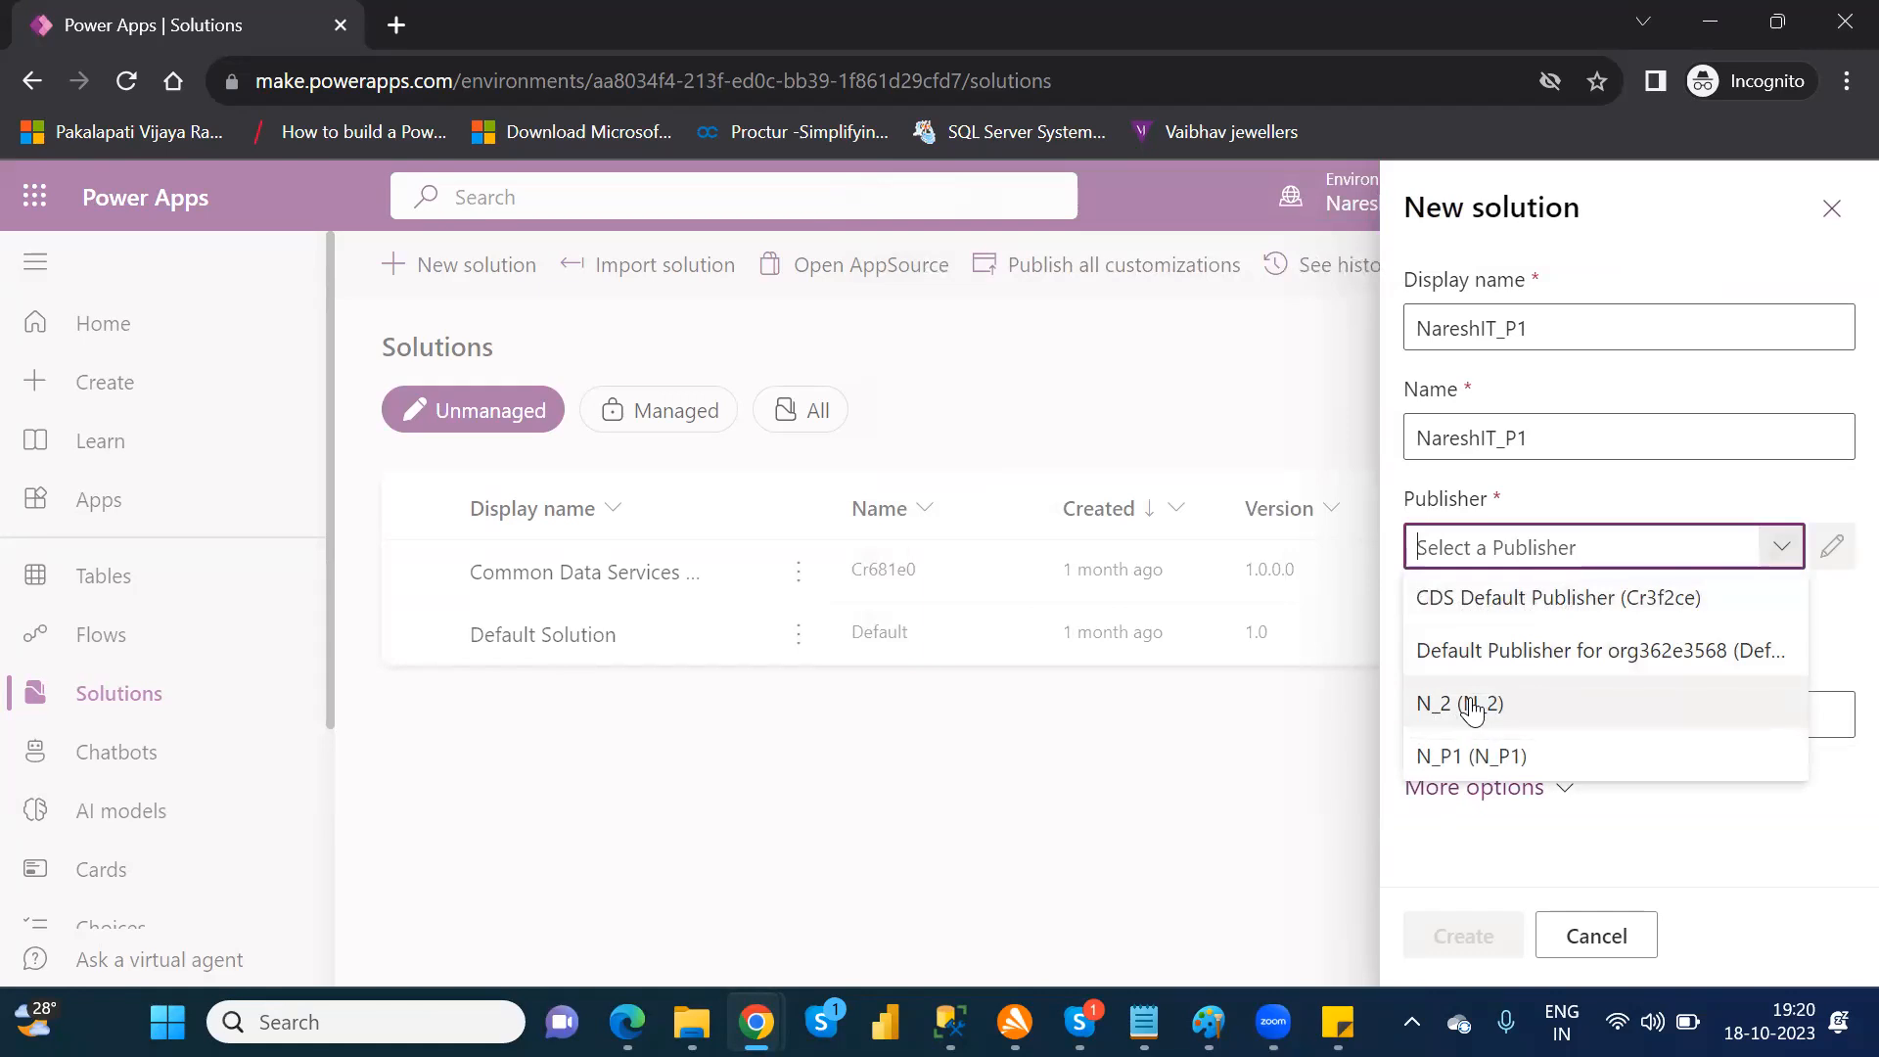
{"action": "left_click", "coordinate": [1474, 706]}
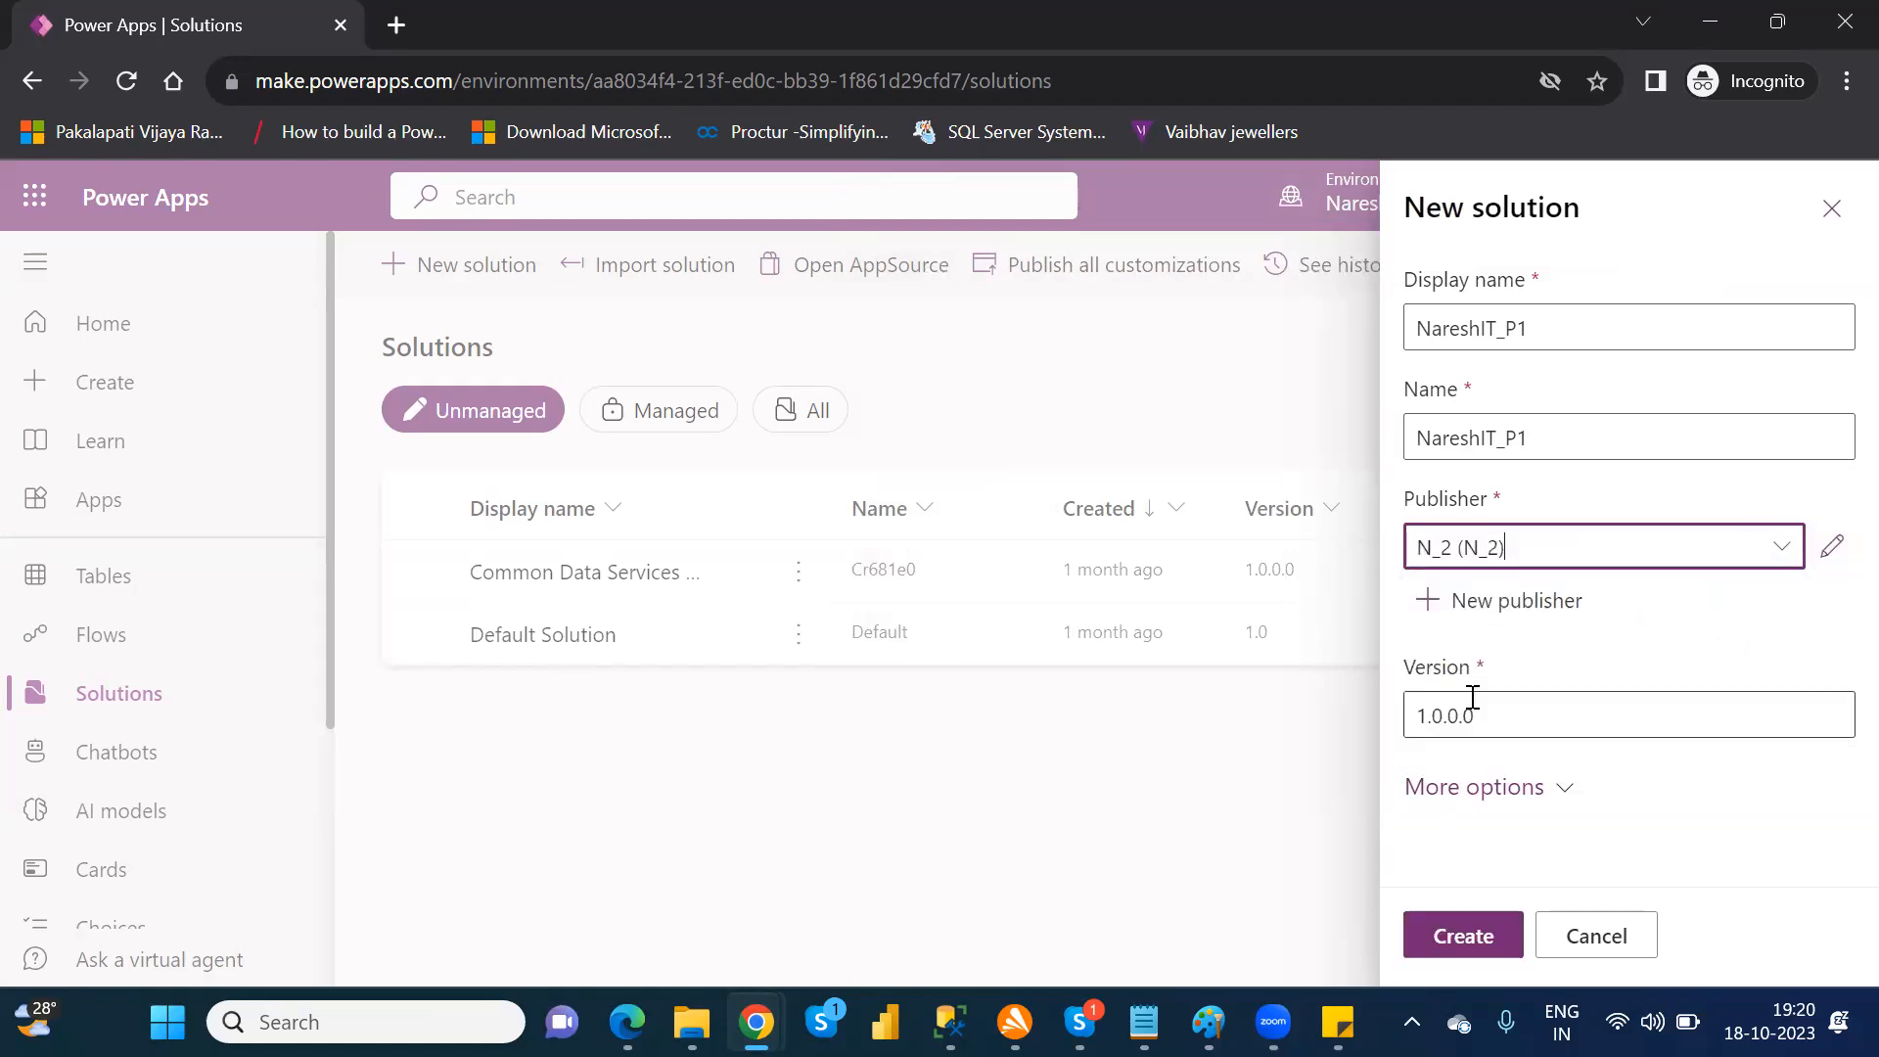
{"action": "left_click", "coordinate": [1466, 938]}
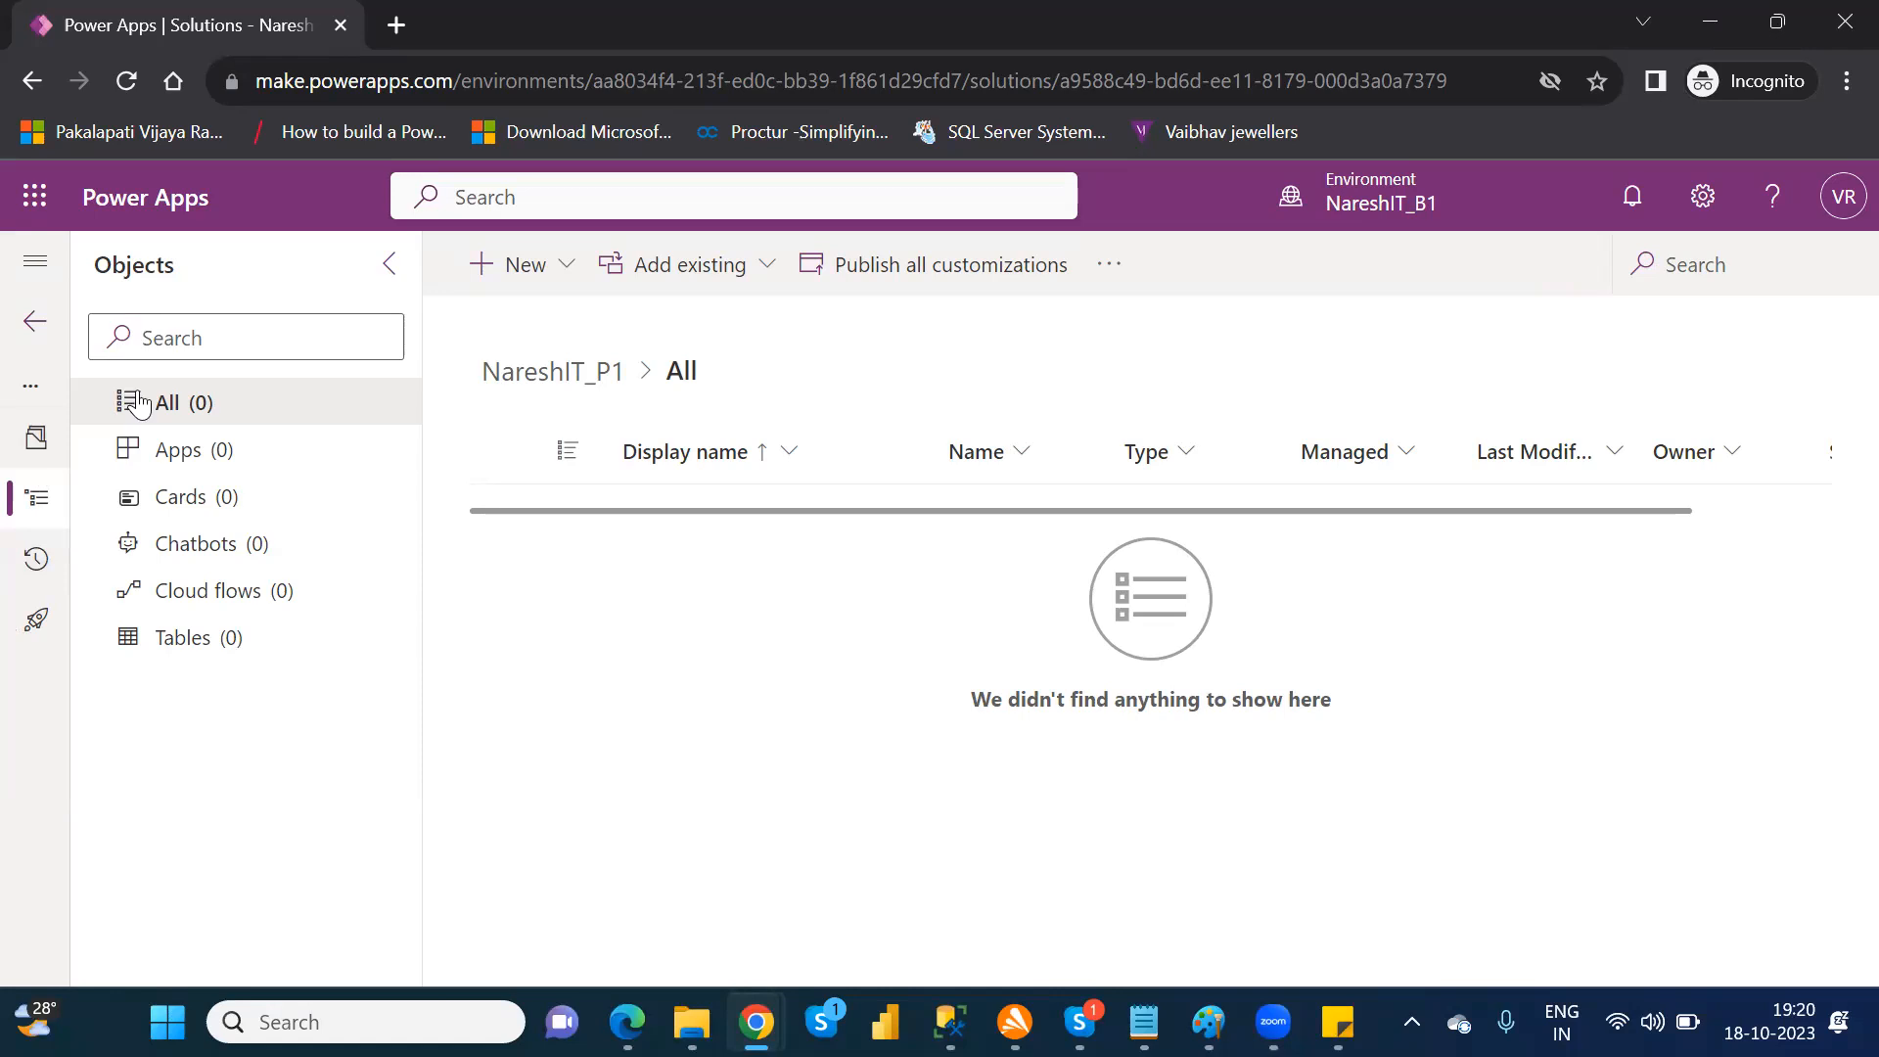
Step: Expand the navigation and view the solution's apps, chatbots, cloud flows and tables, ending on all objects
{"action": "left_click", "coordinate": [34, 263]}
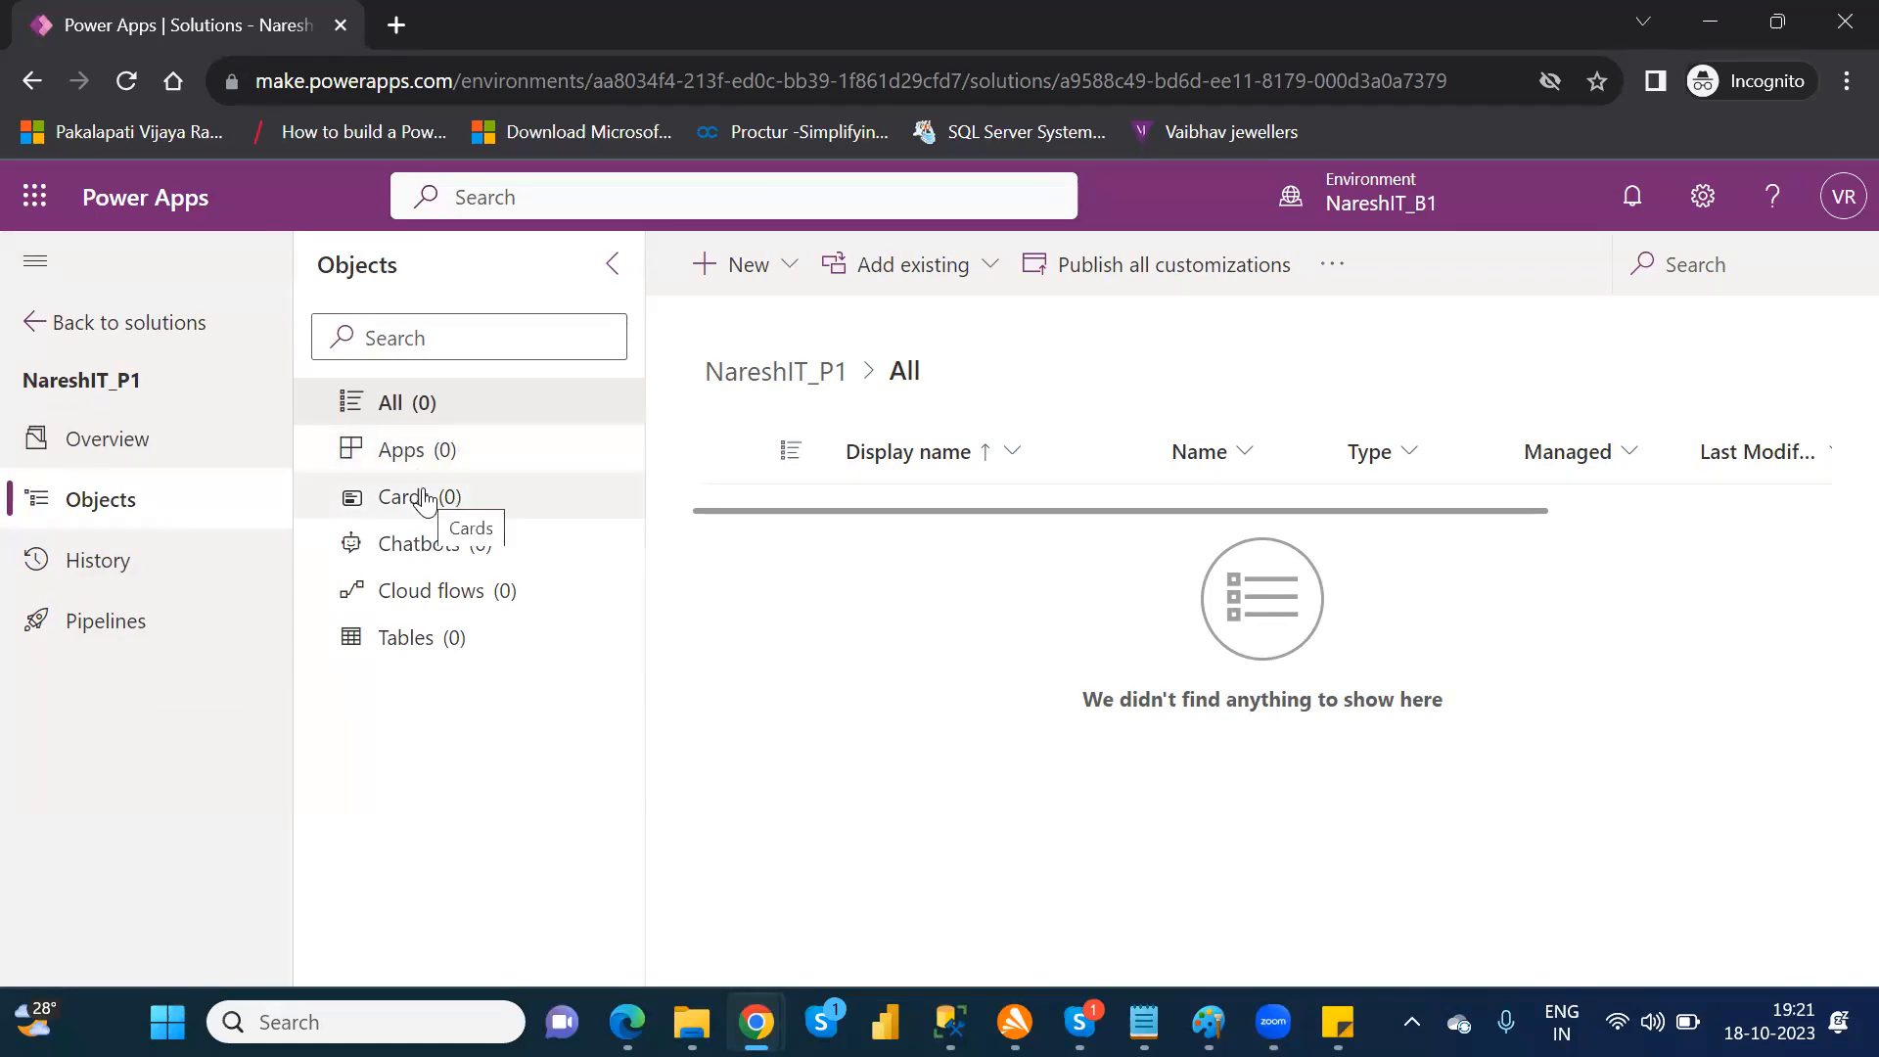
{"action": "left_click", "coordinate": [411, 463]}
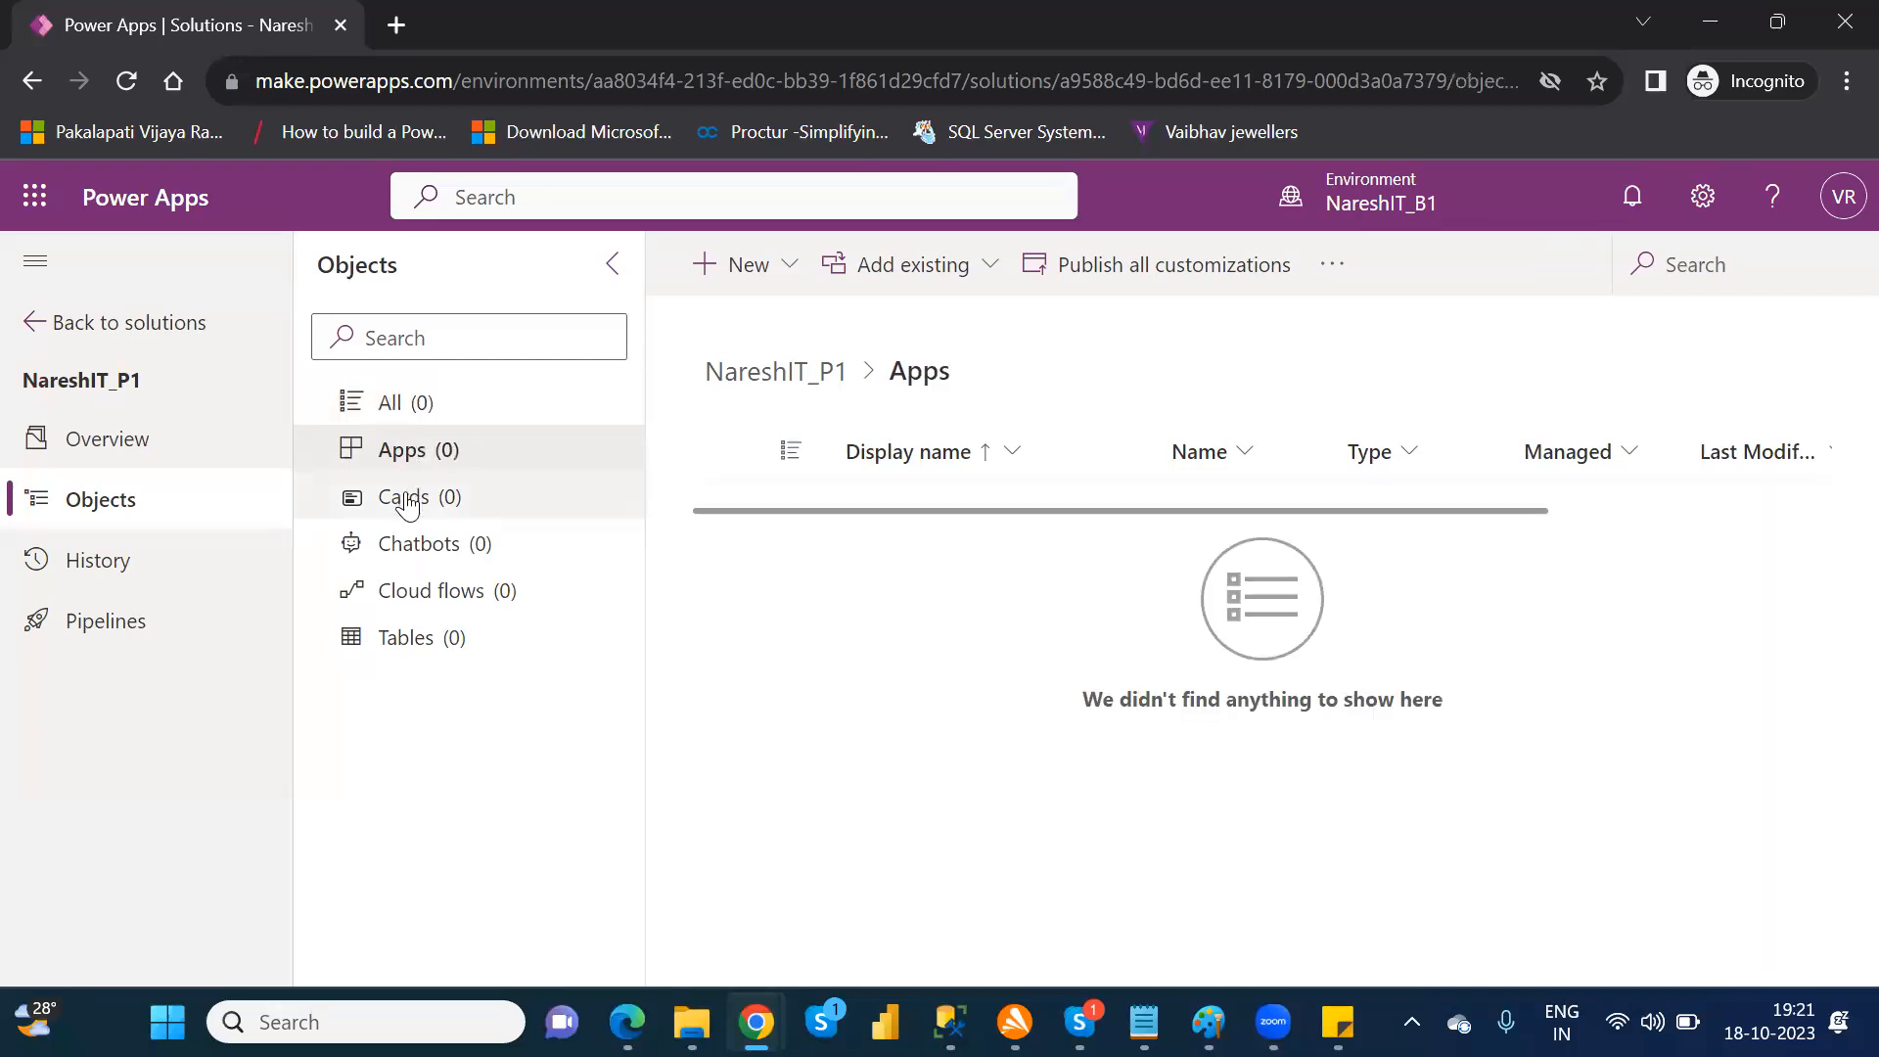
{"action": "left_click", "coordinate": [405, 556]}
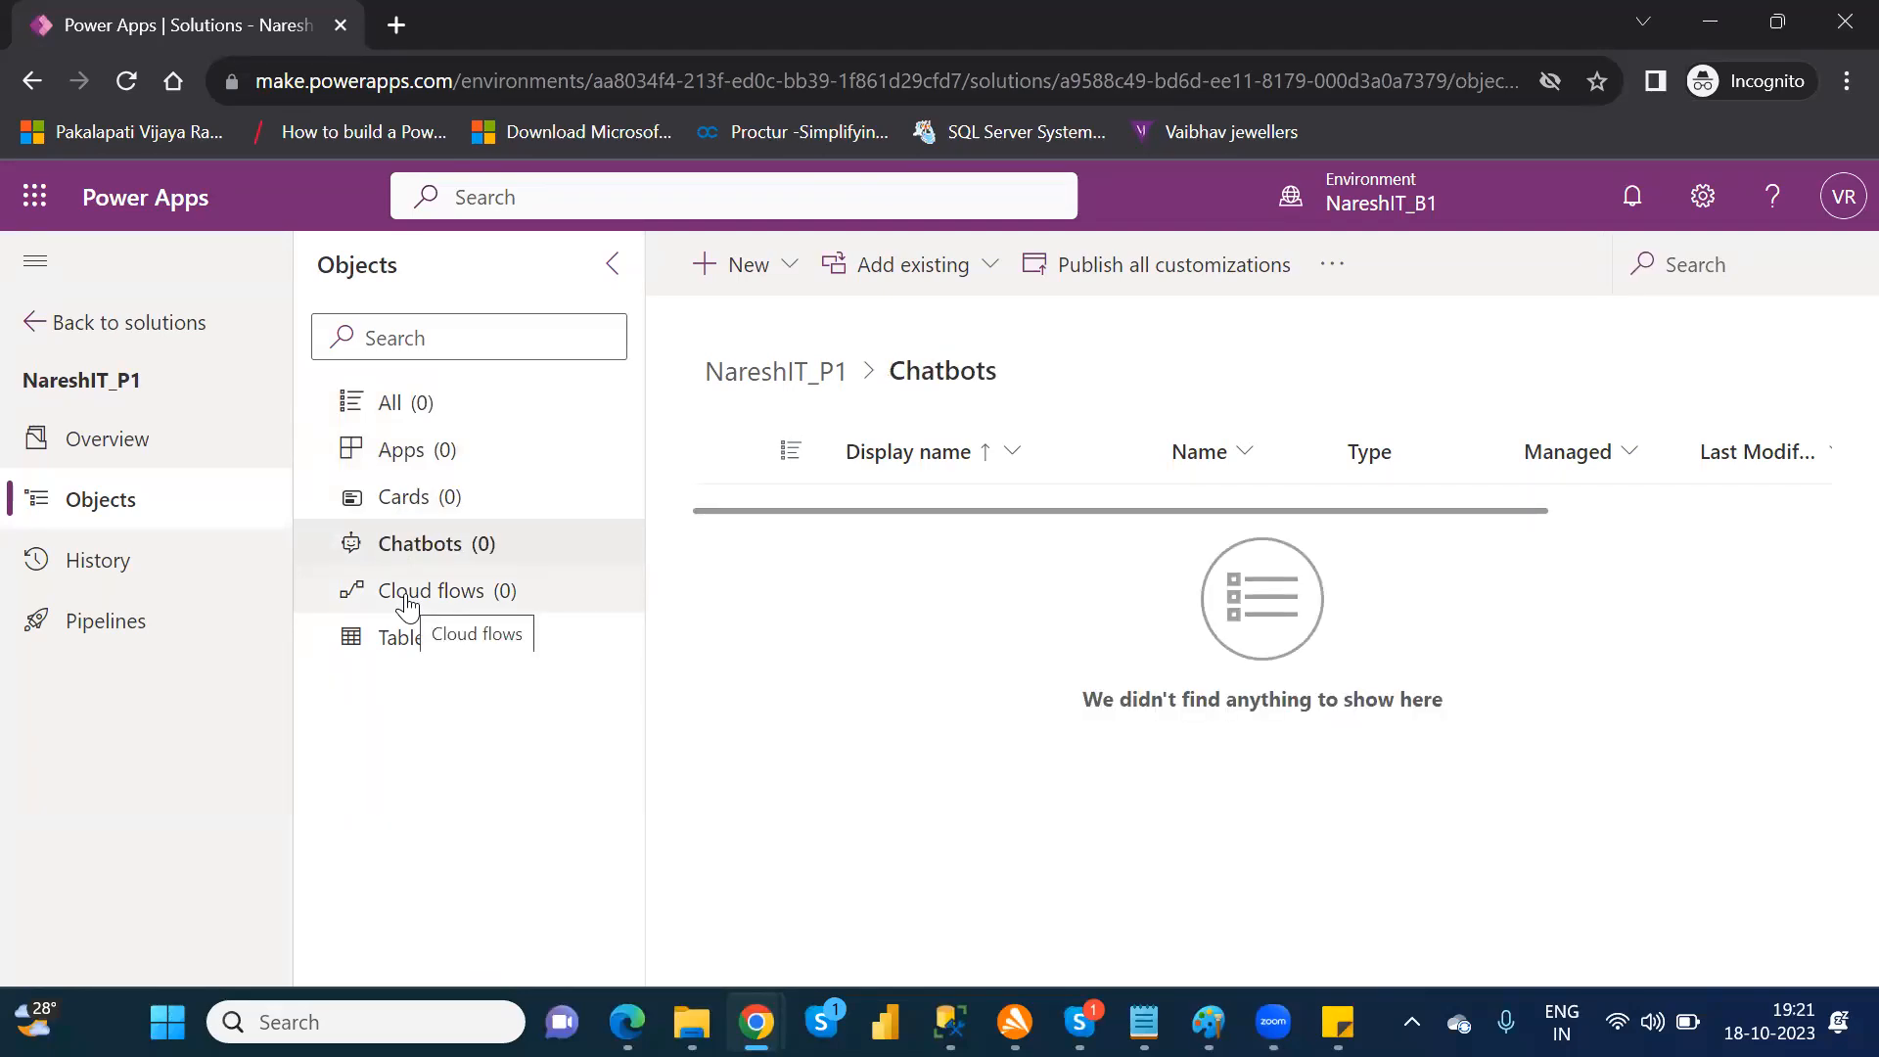
{"action": "left_click", "coordinate": [409, 612]}
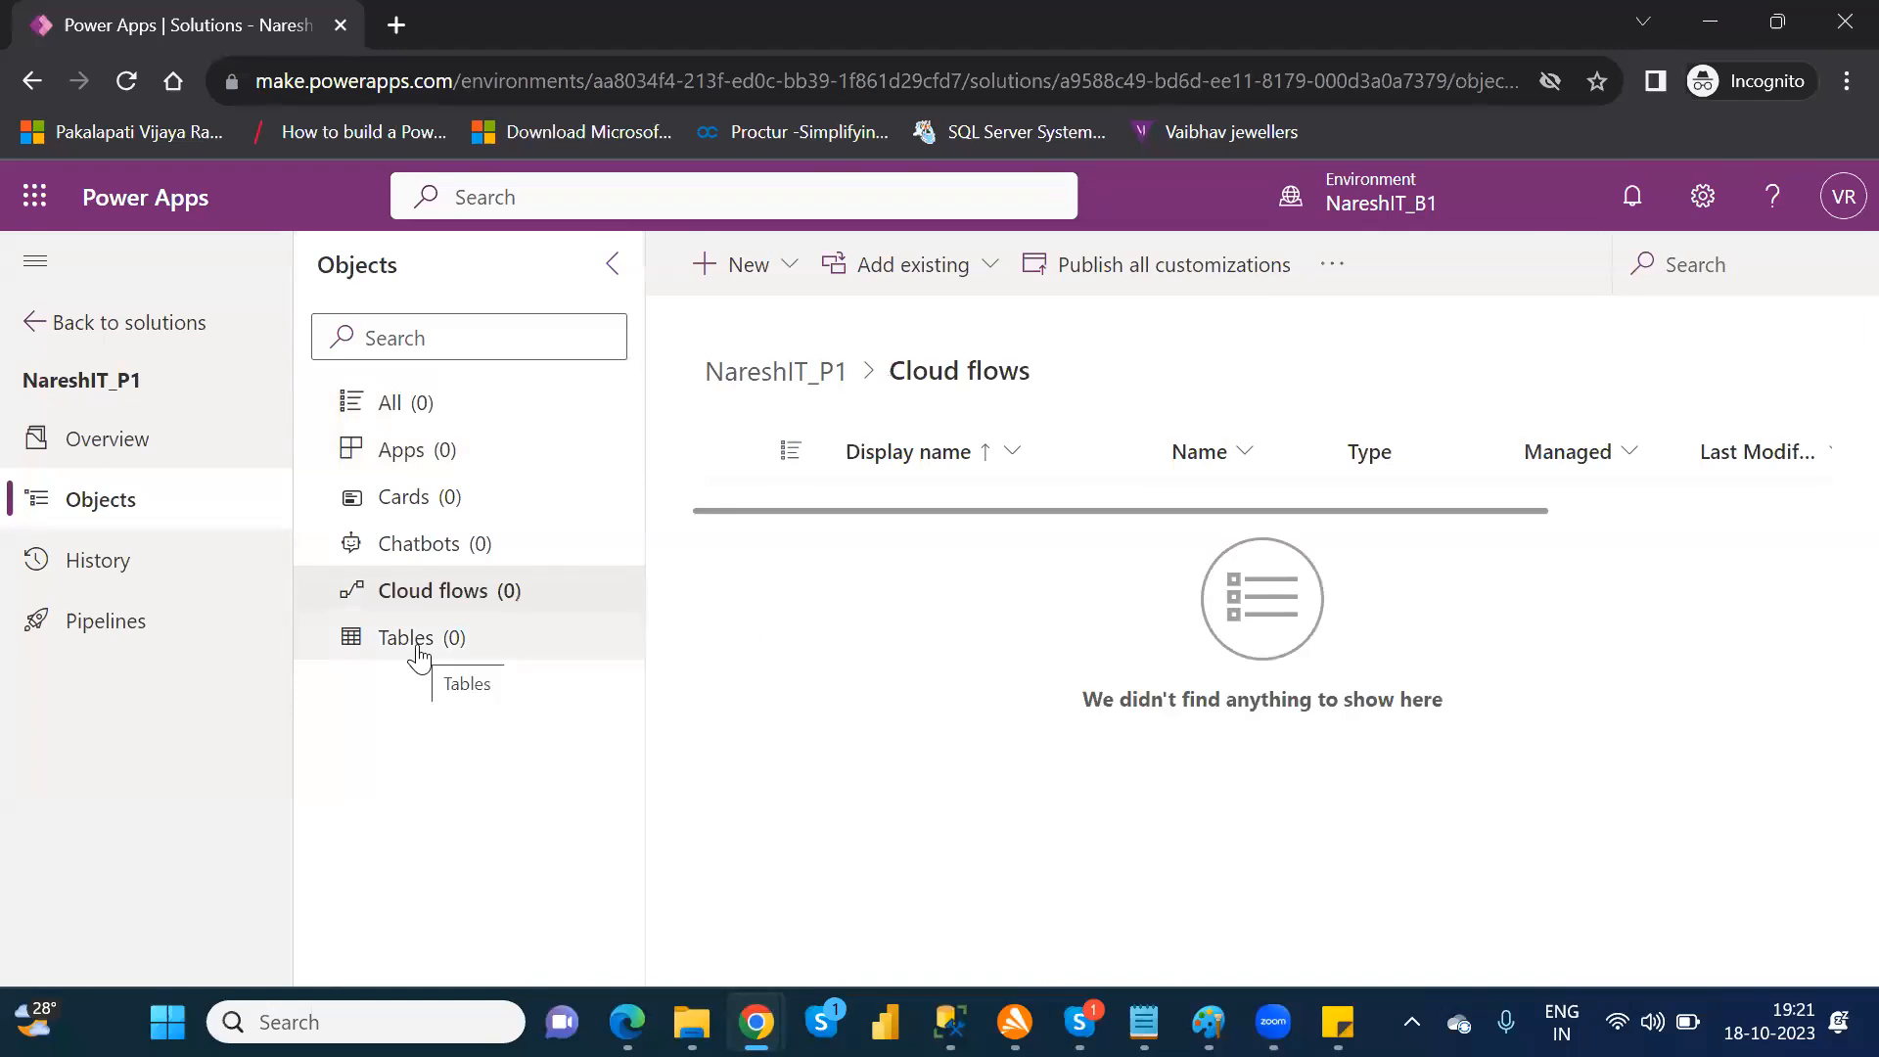
{"action": "left_click", "coordinate": [419, 654]}
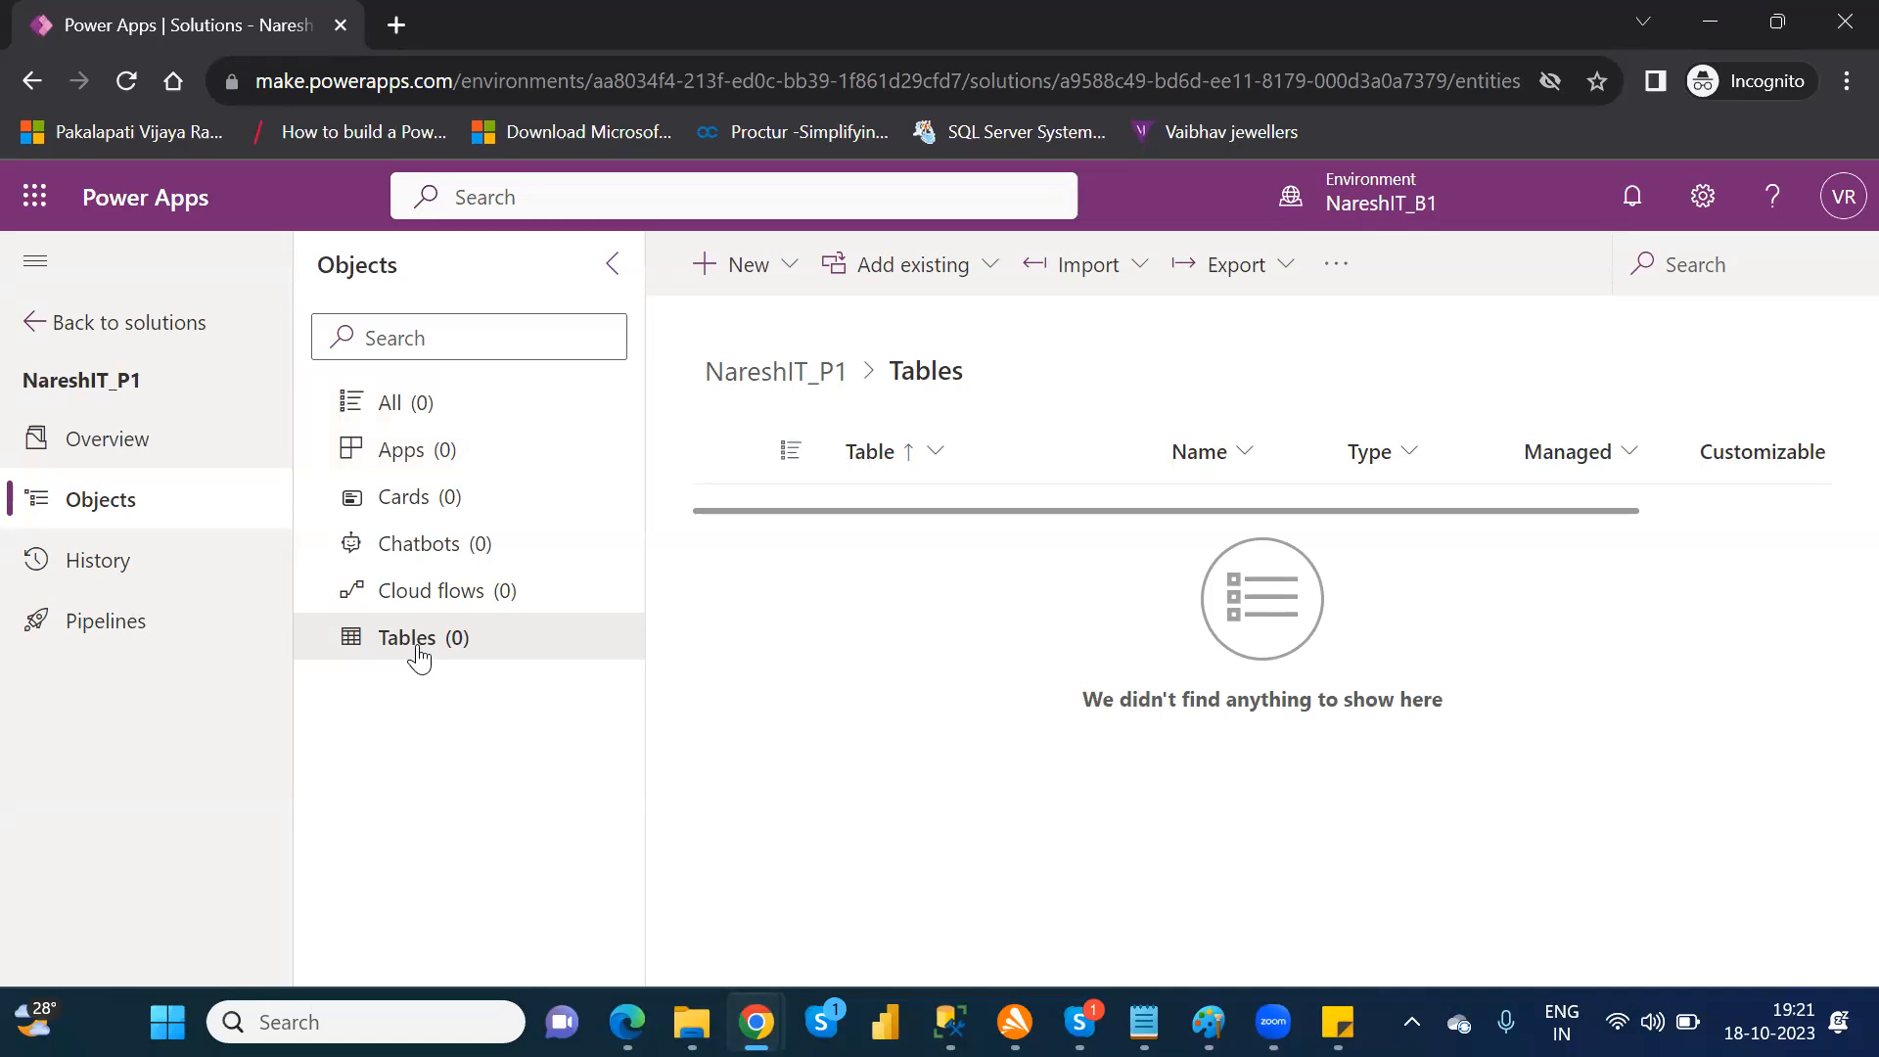
{"action": "left_click", "coordinate": [393, 412]}
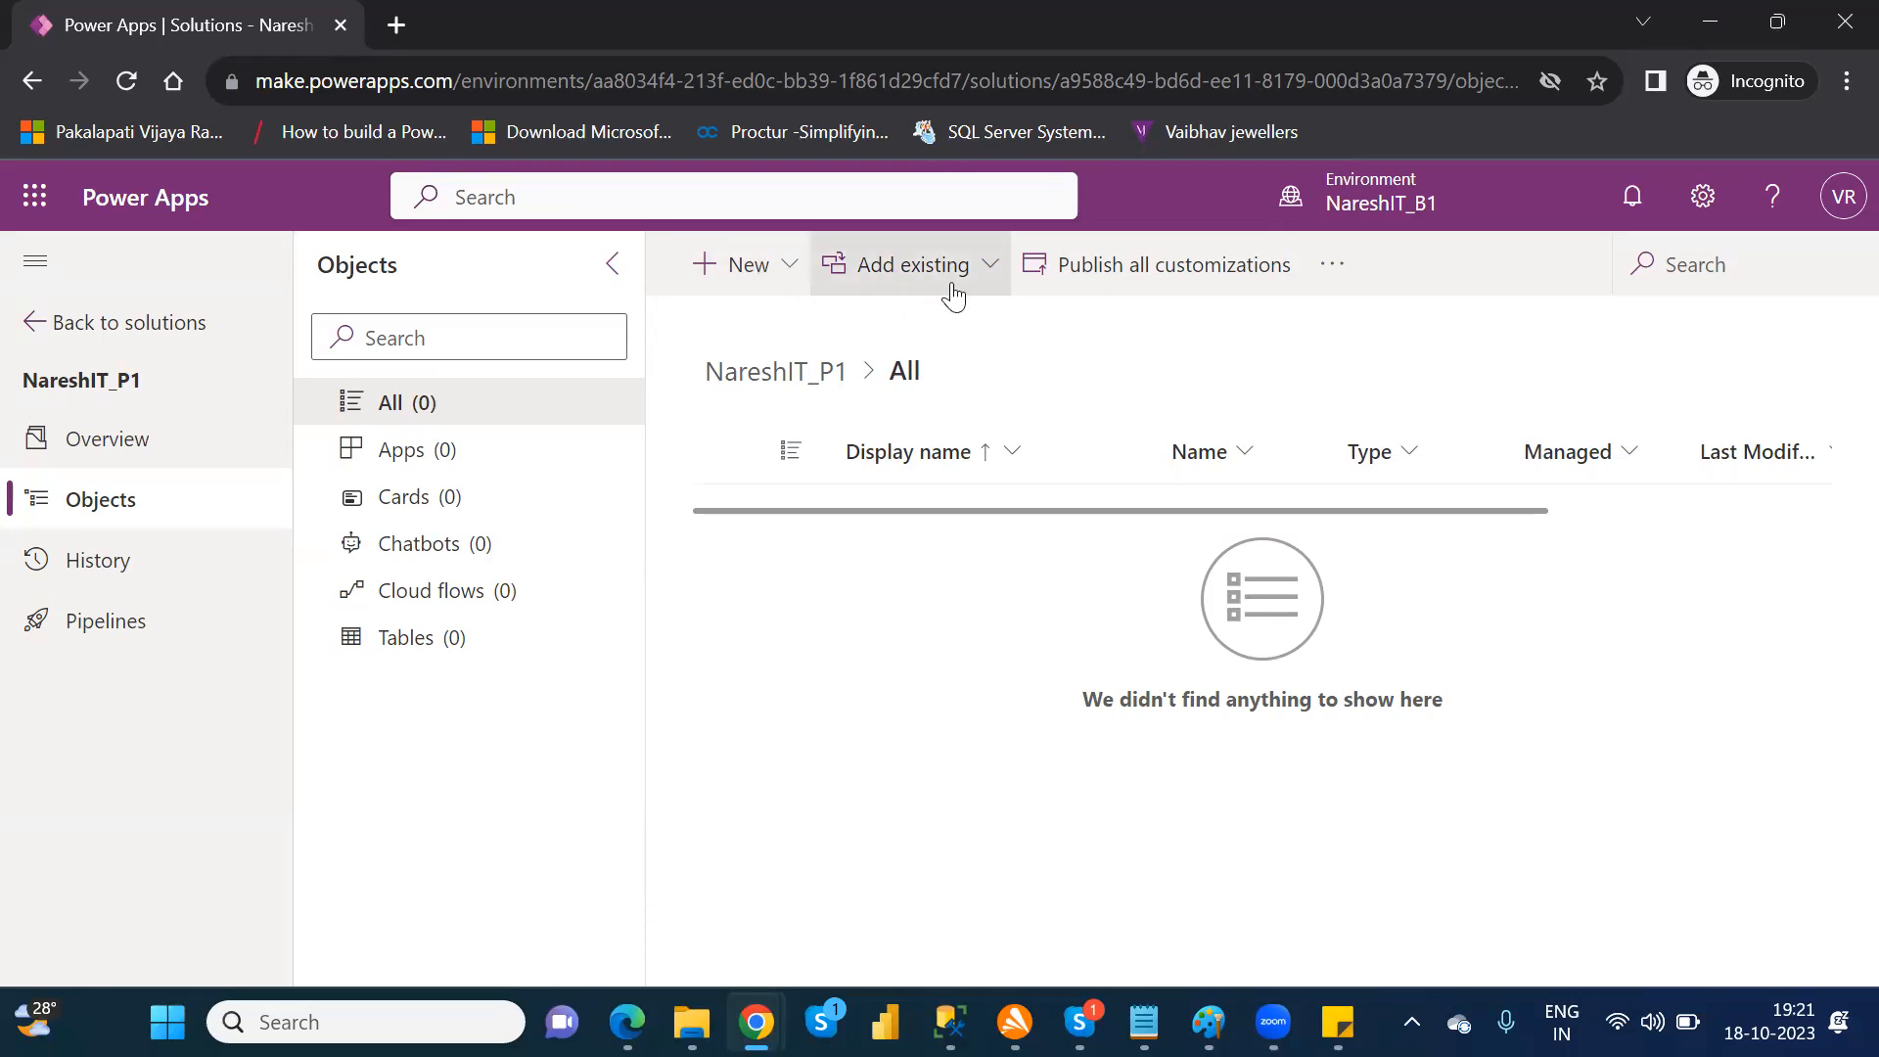
Step: Examine the app, automation and dashboard types that can be newly created in the solution
{"action": "left_click", "coordinate": [788, 277]}
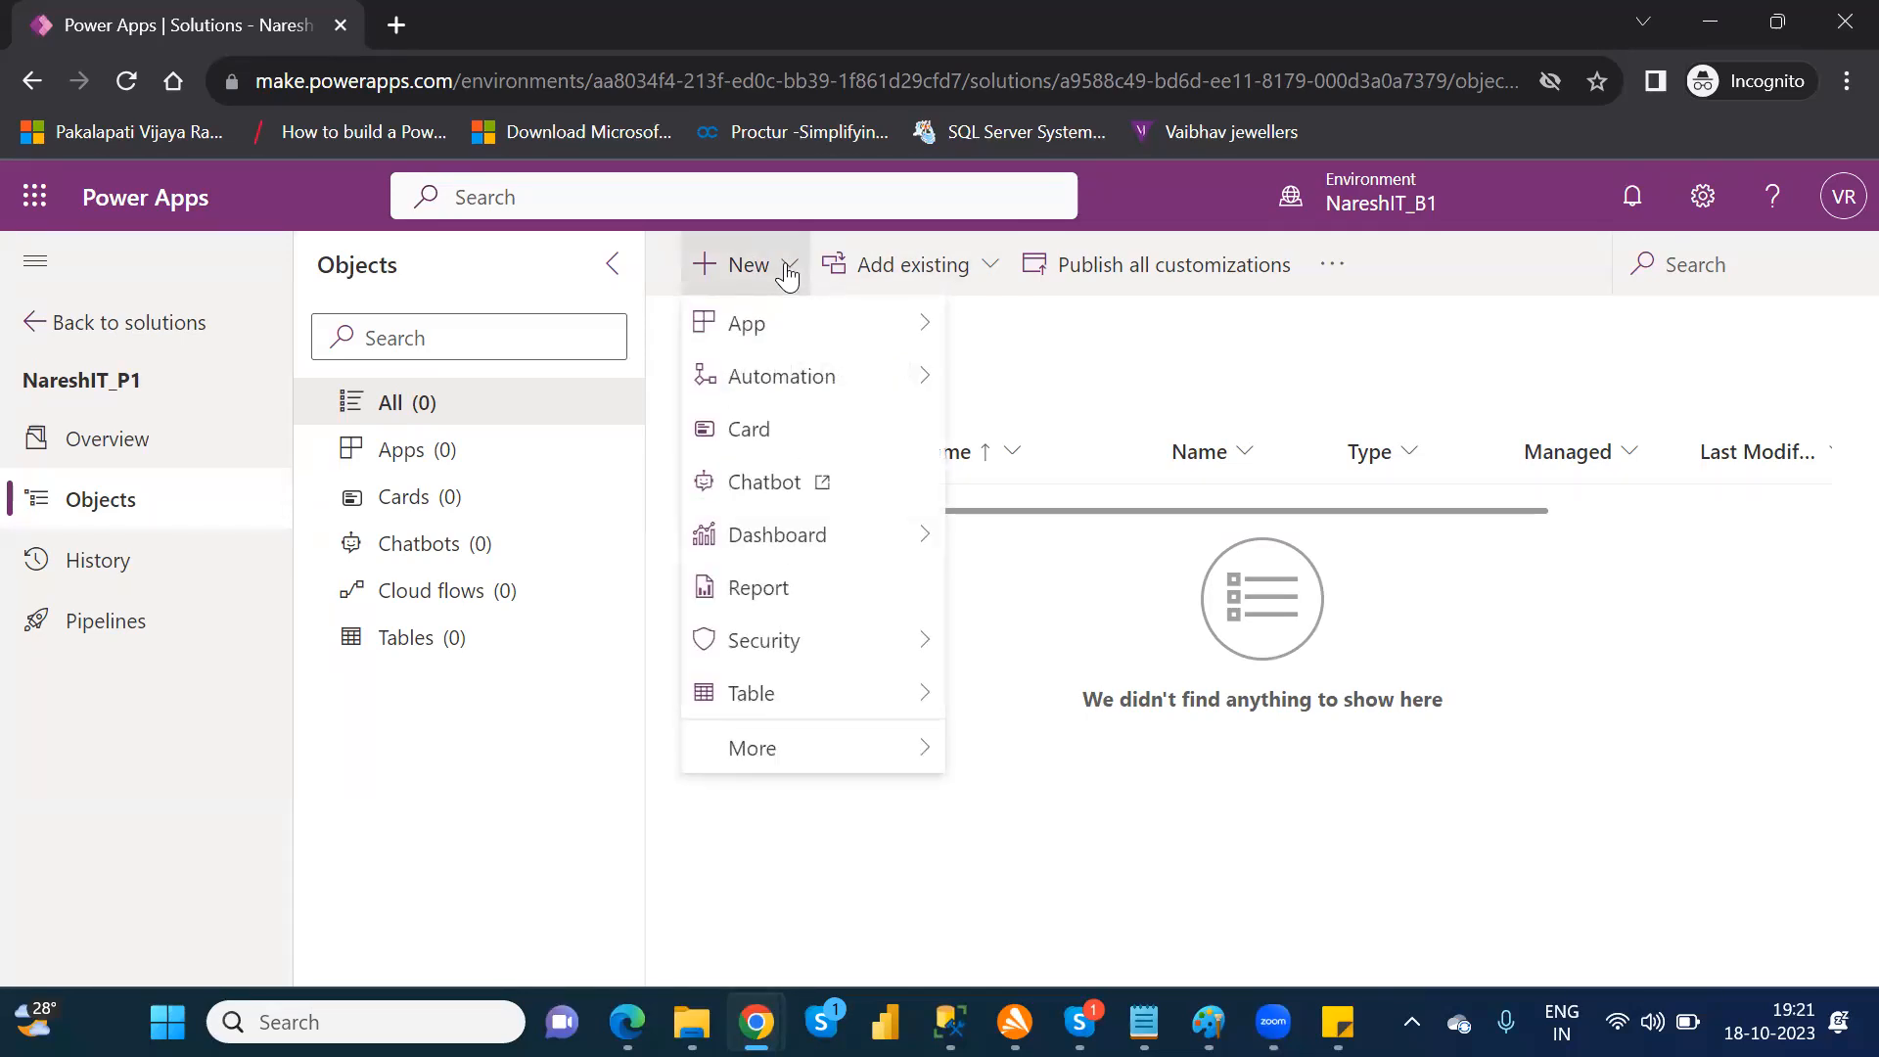
{"action": "mouse_move", "coordinate": [853, 335]}
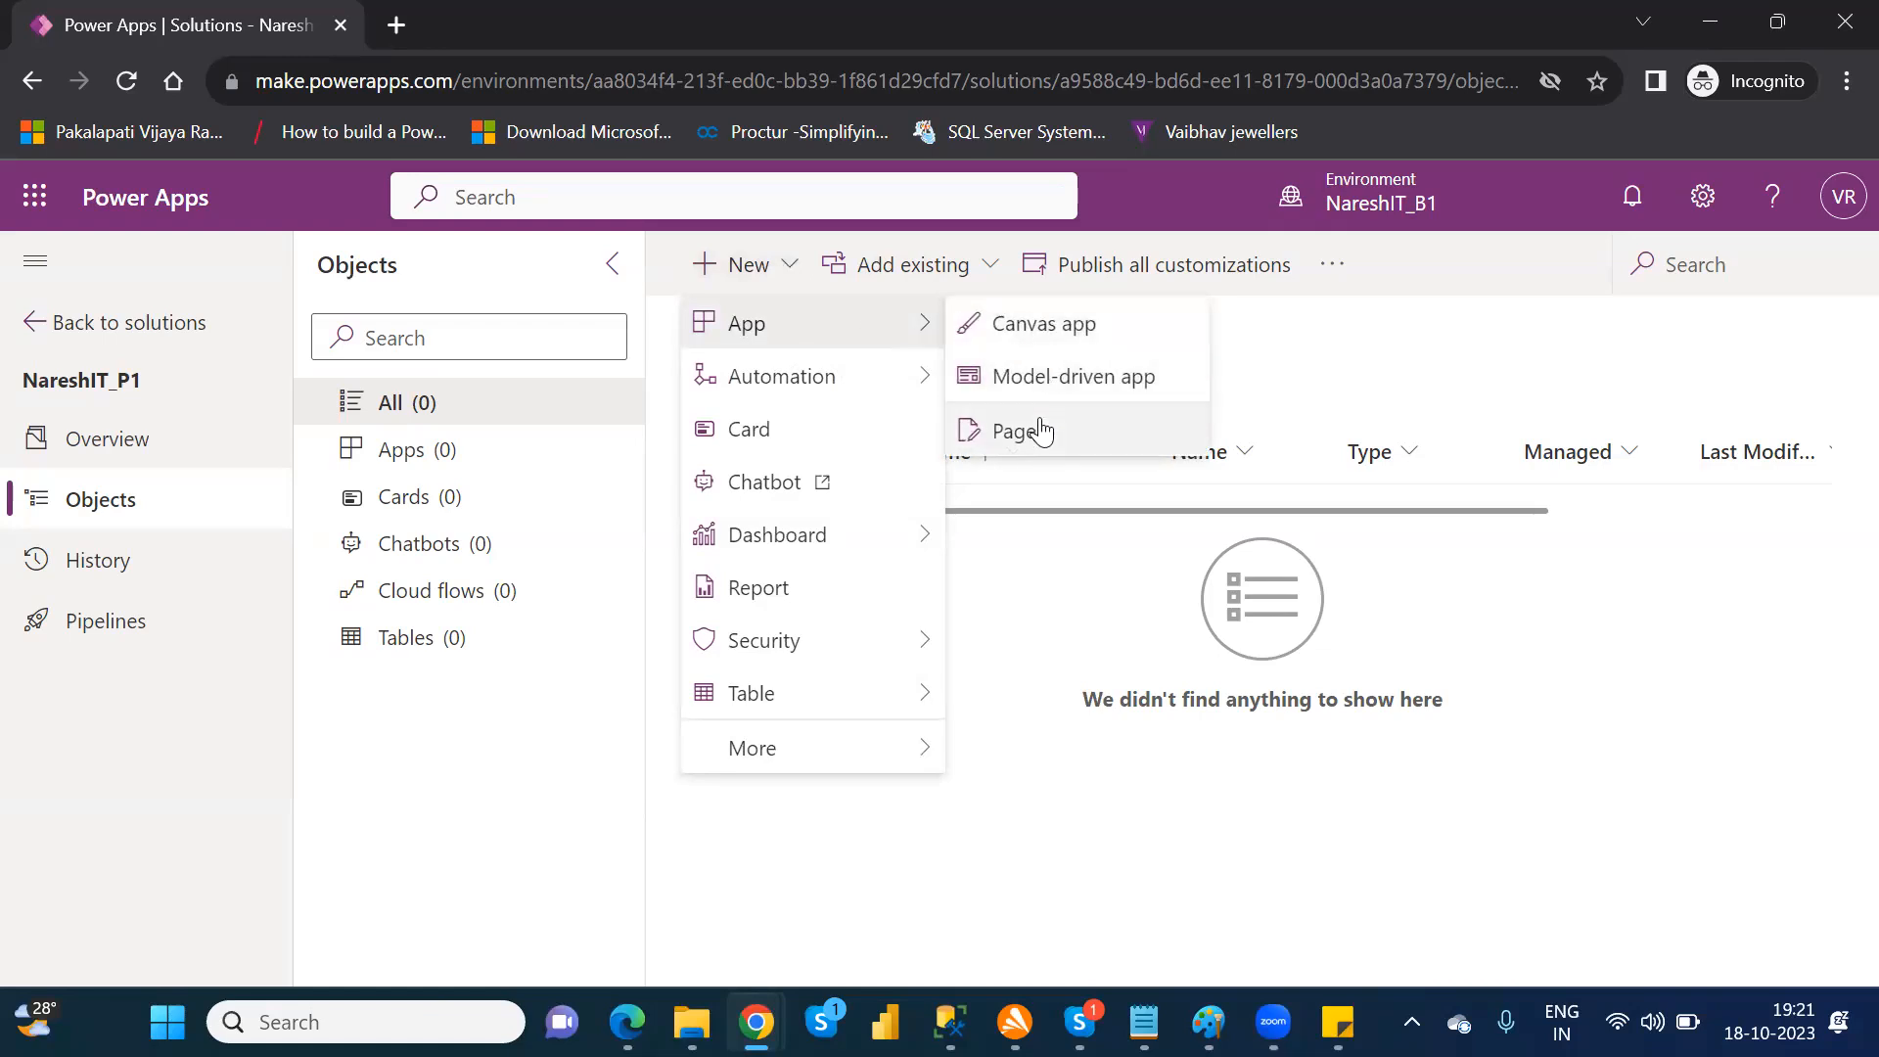
{"action": "mouse_move", "coordinate": [837, 391]}
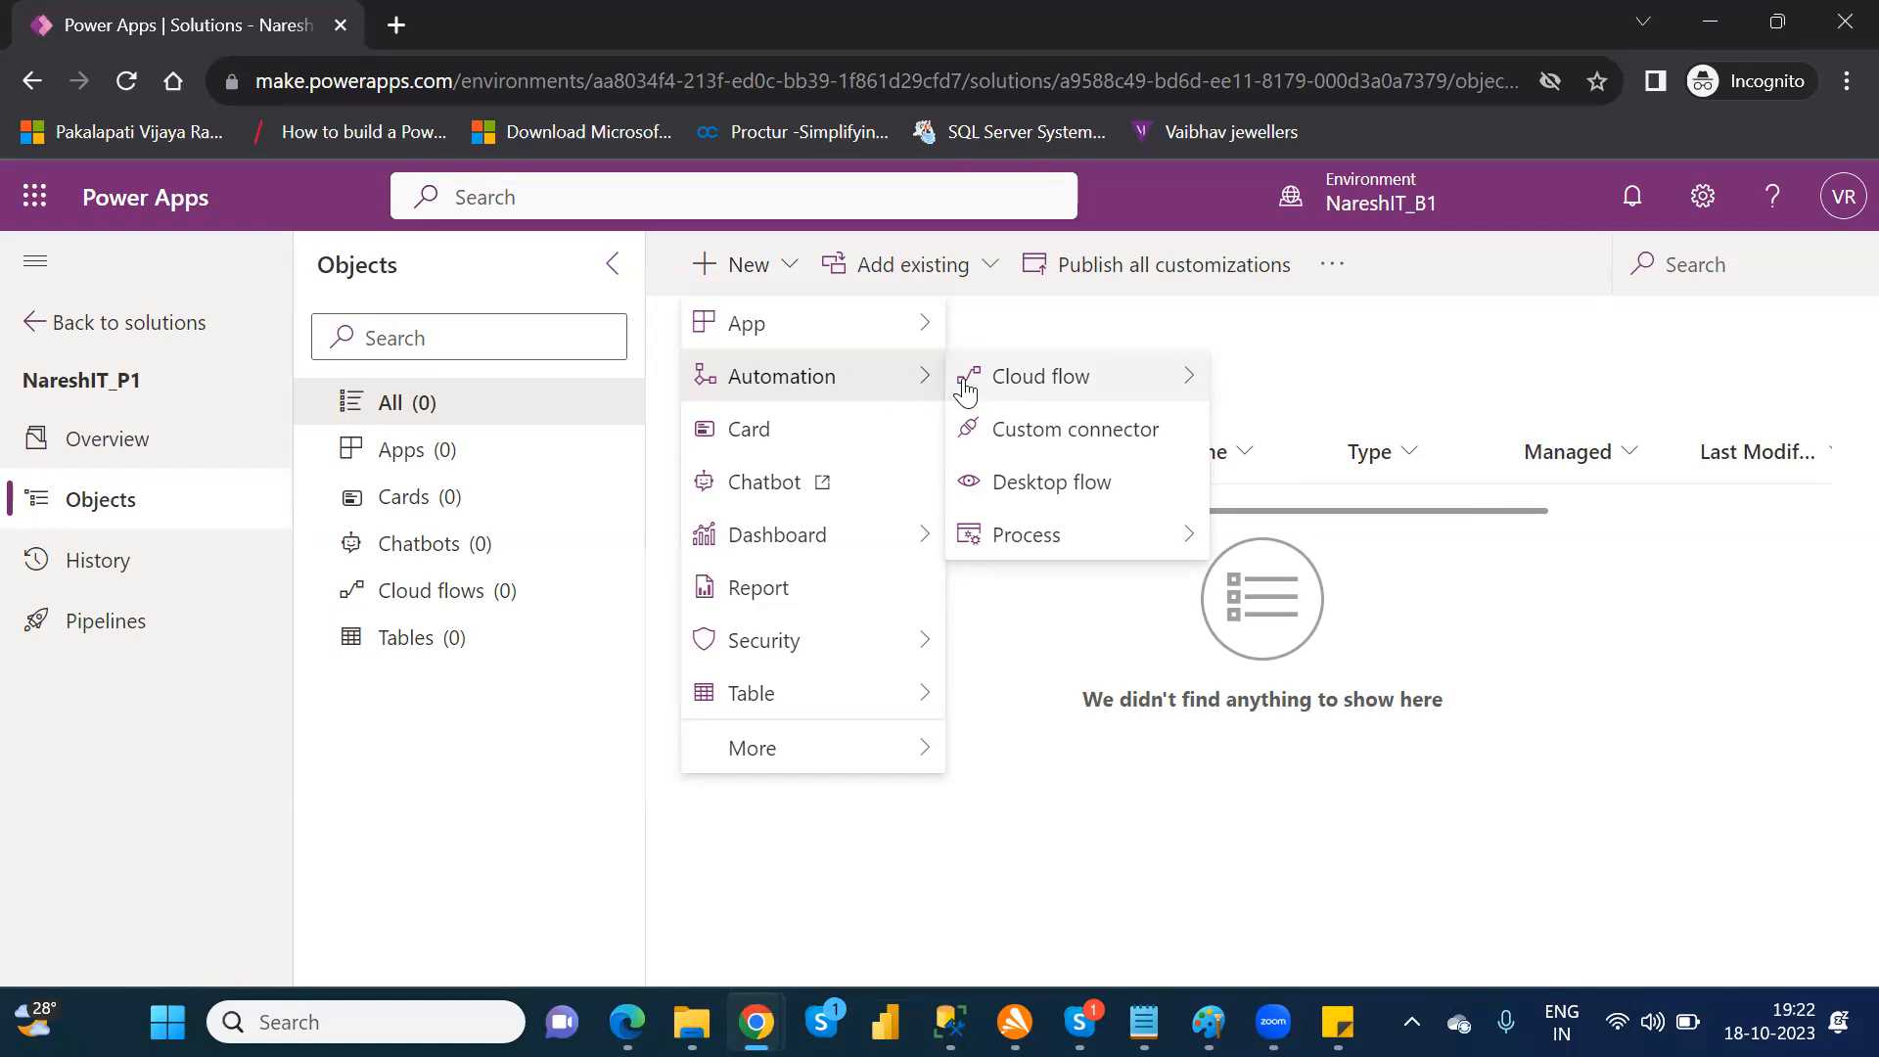
{"action": "mouse_move", "coordinate": [974, 379]}
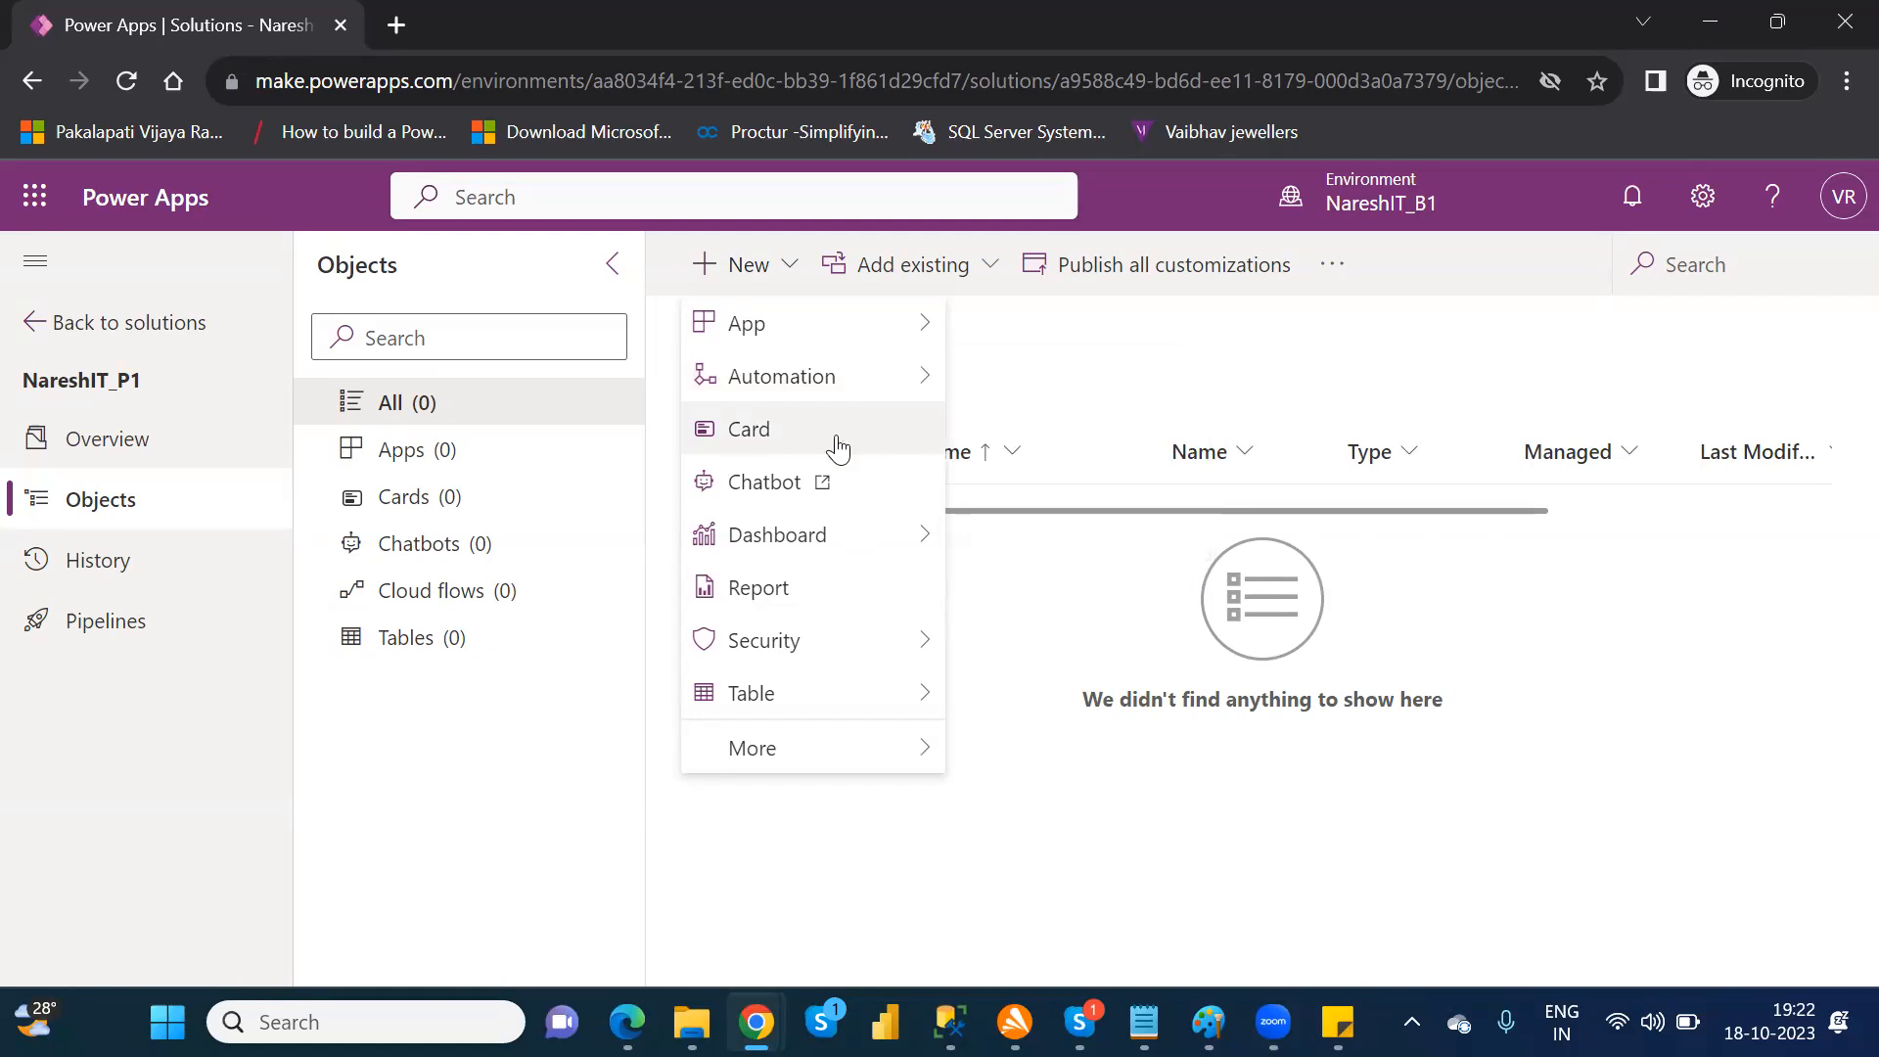
{"action": "mouse_move", "coordinate": [858, 538]}
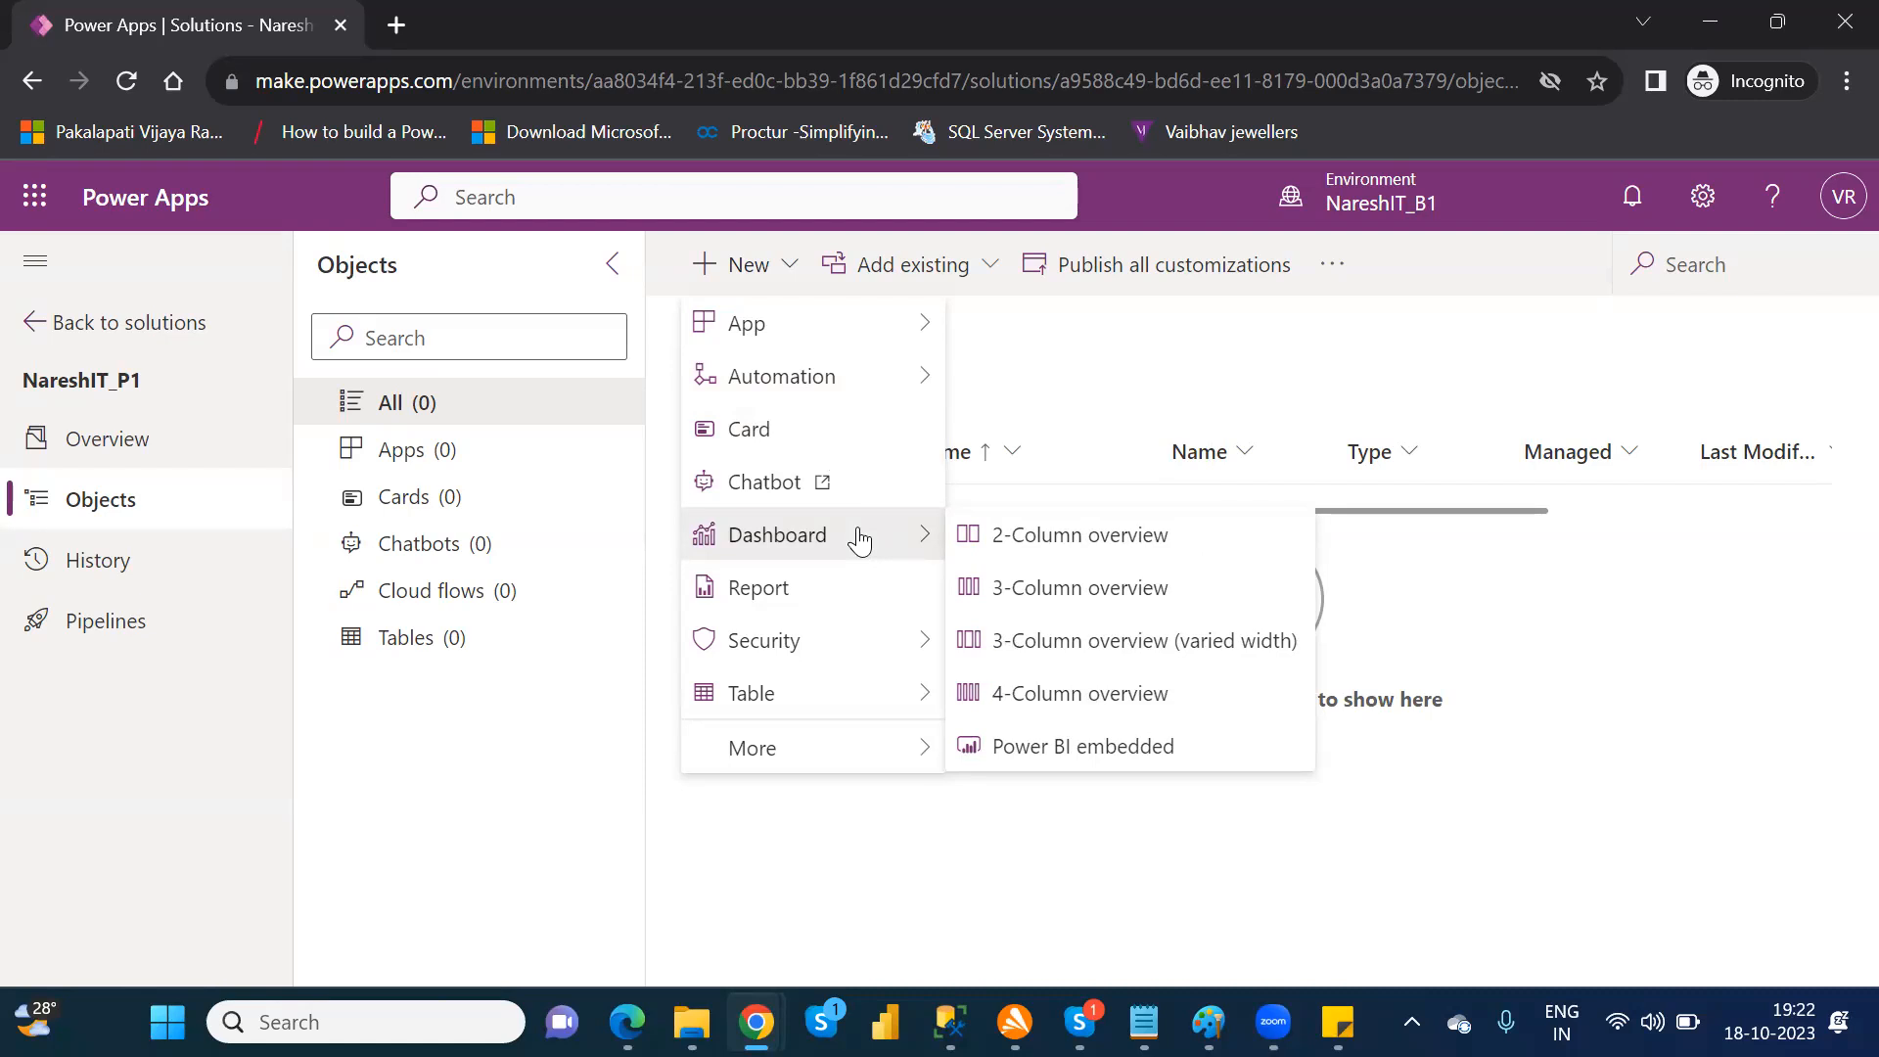
Step: View the new report form for the solution, close it without saving and return to the solution's objects
{"action": "left_click", "coordinate": [833, 601]}
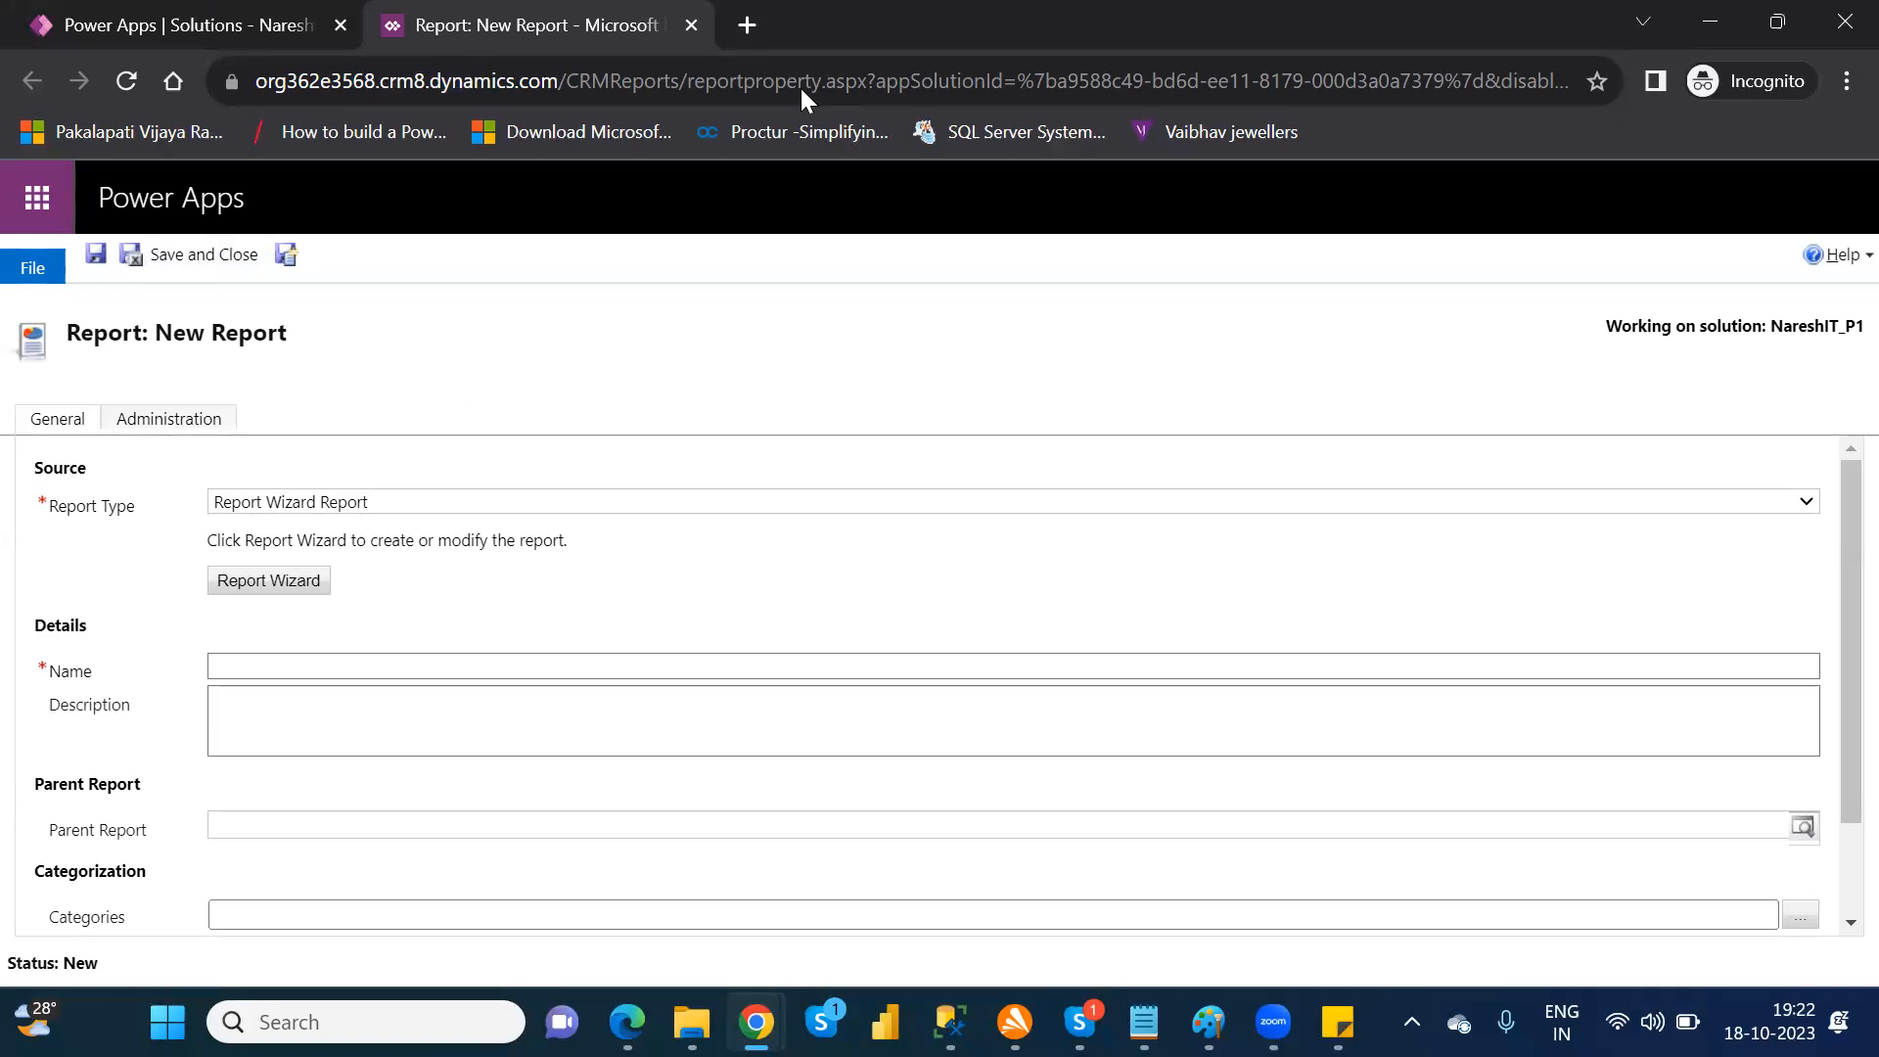
{"action": "left_click", "coordinate": [692, 24]}
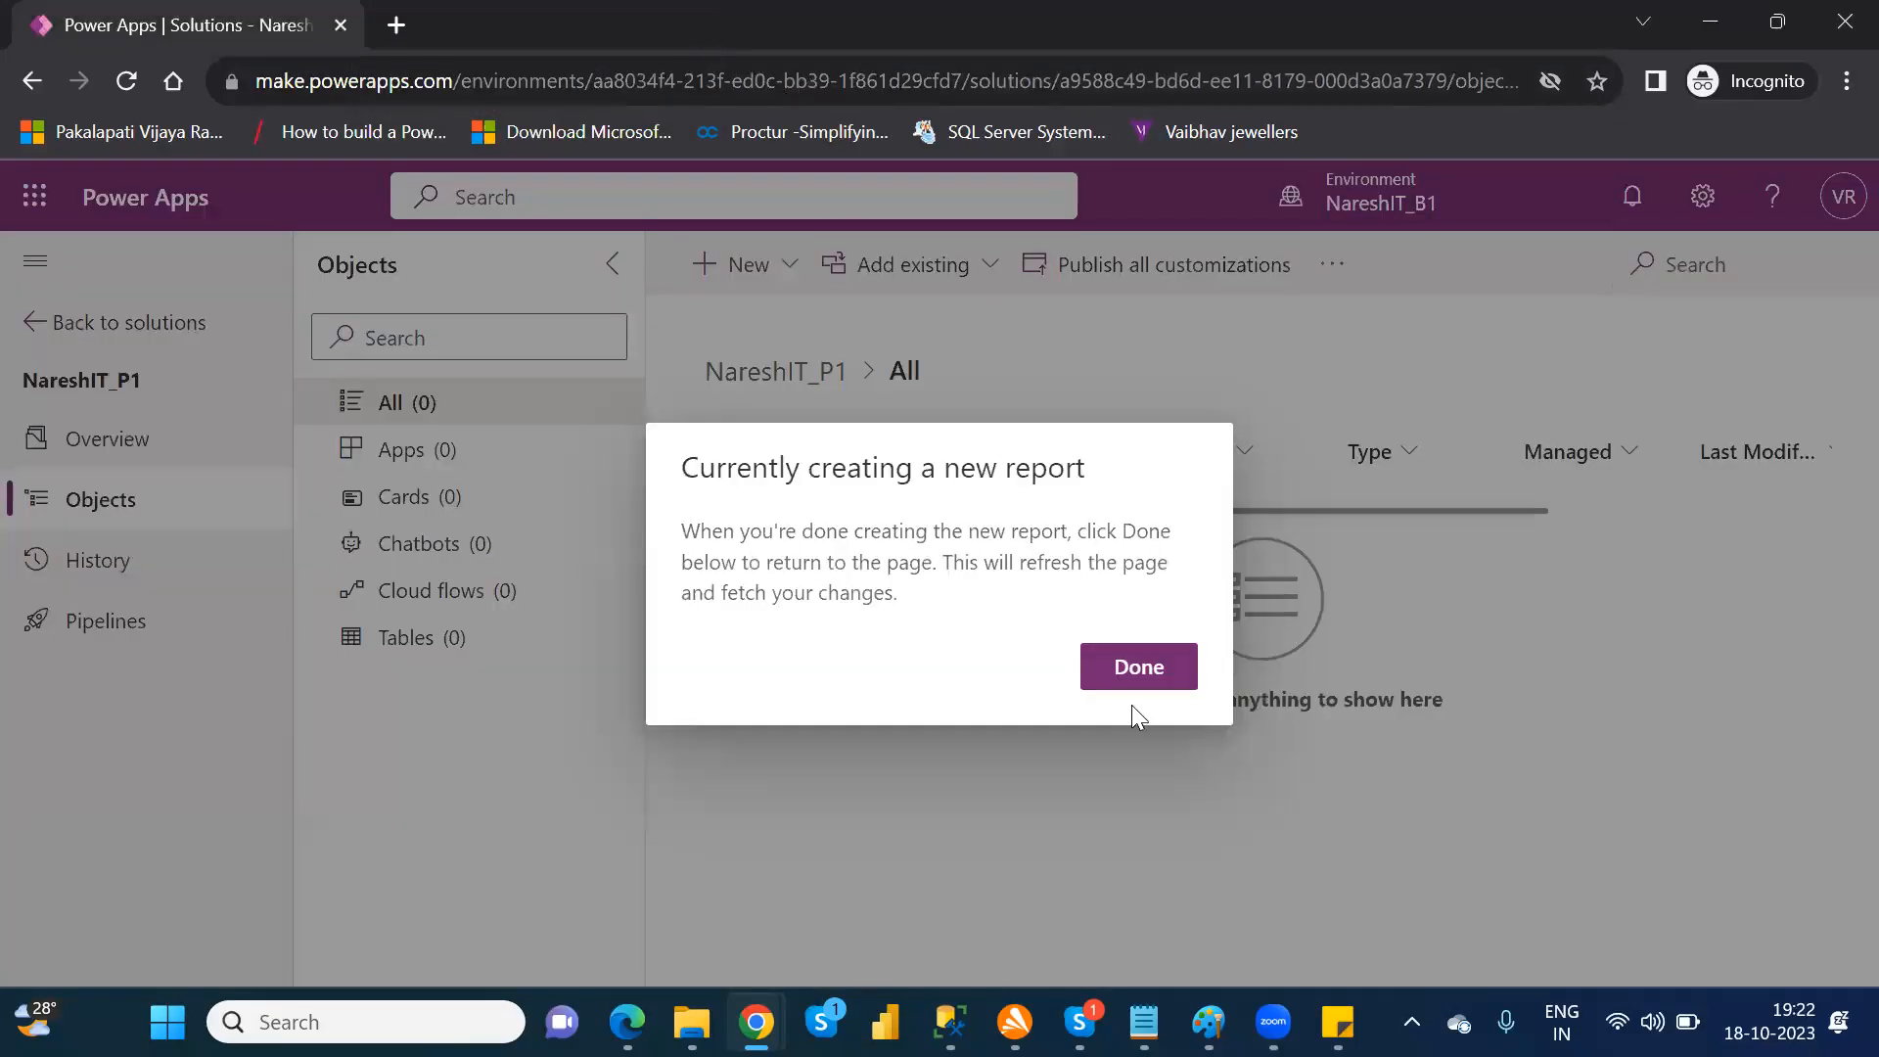
{"action": "left_click", "coordinate": [1147, 673]}
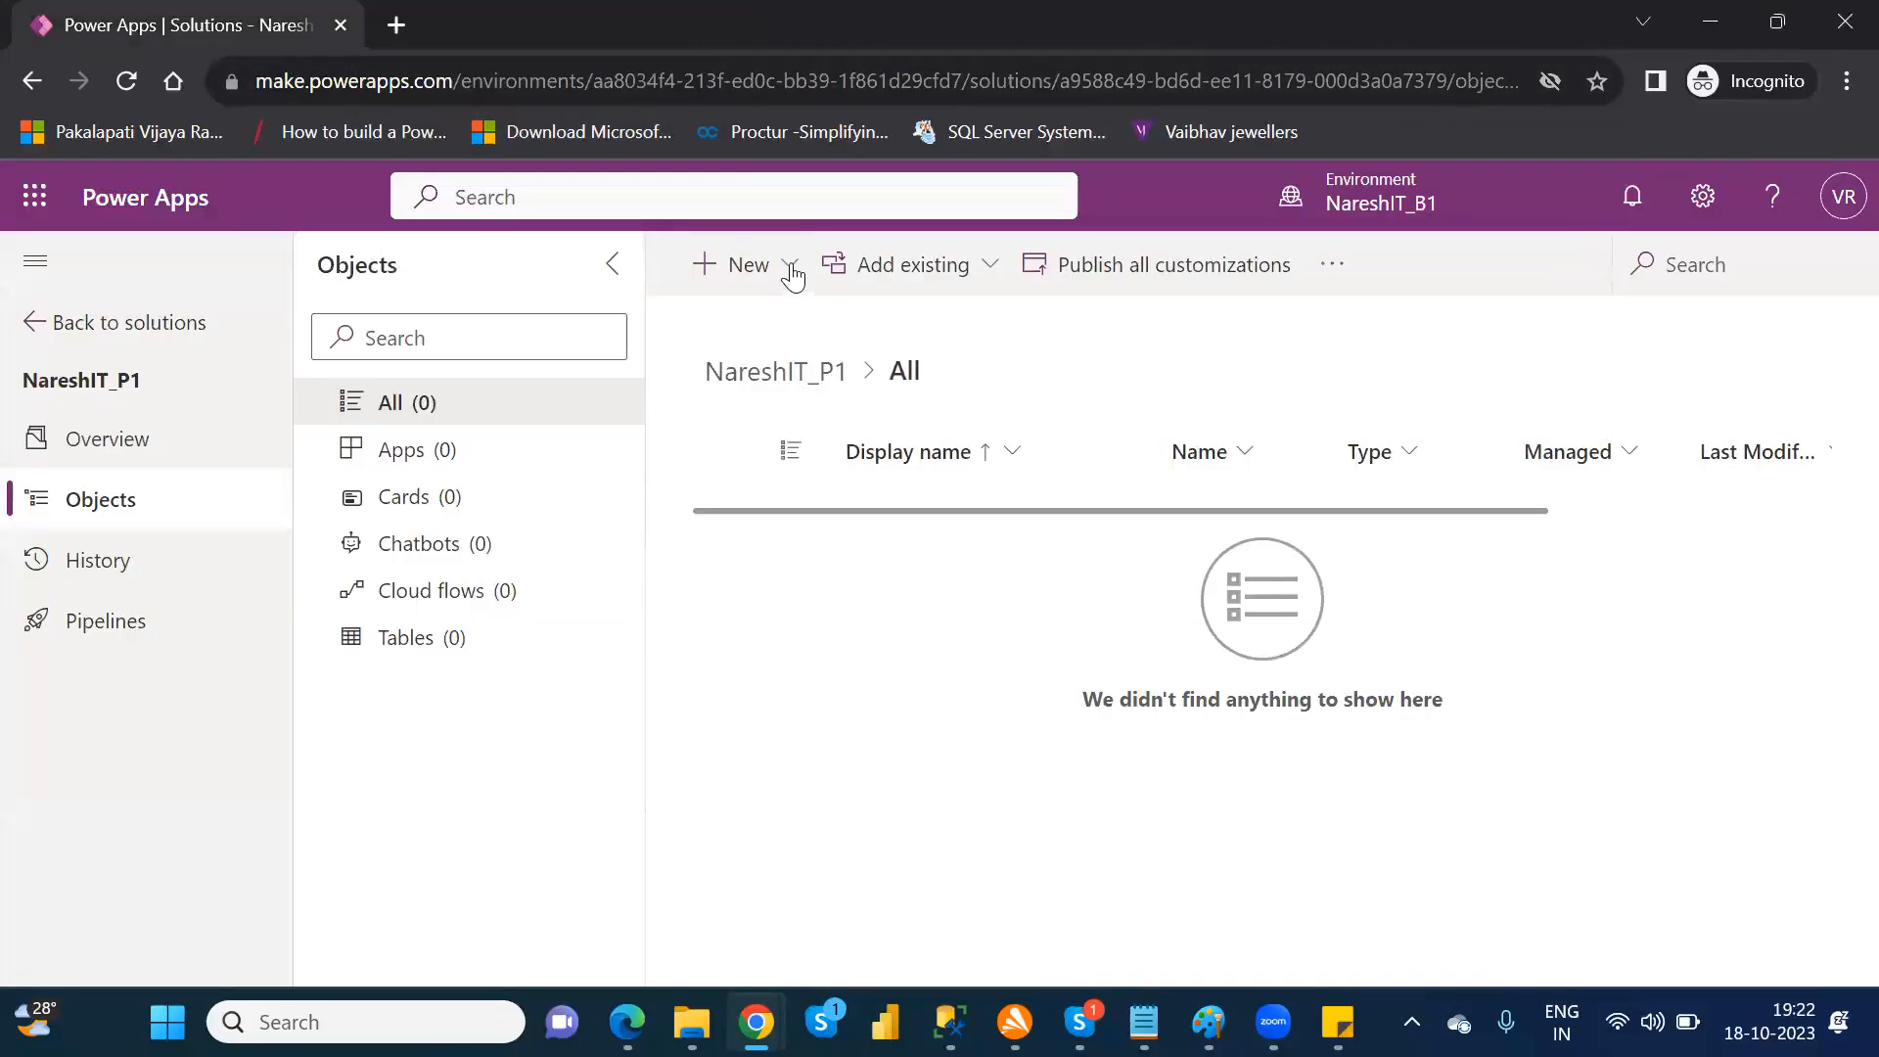
Step: Examine the security, table and additional component types, including templates, available for new objects, without creating any
{"action": "left_click", "coordinate": [791, 272]}
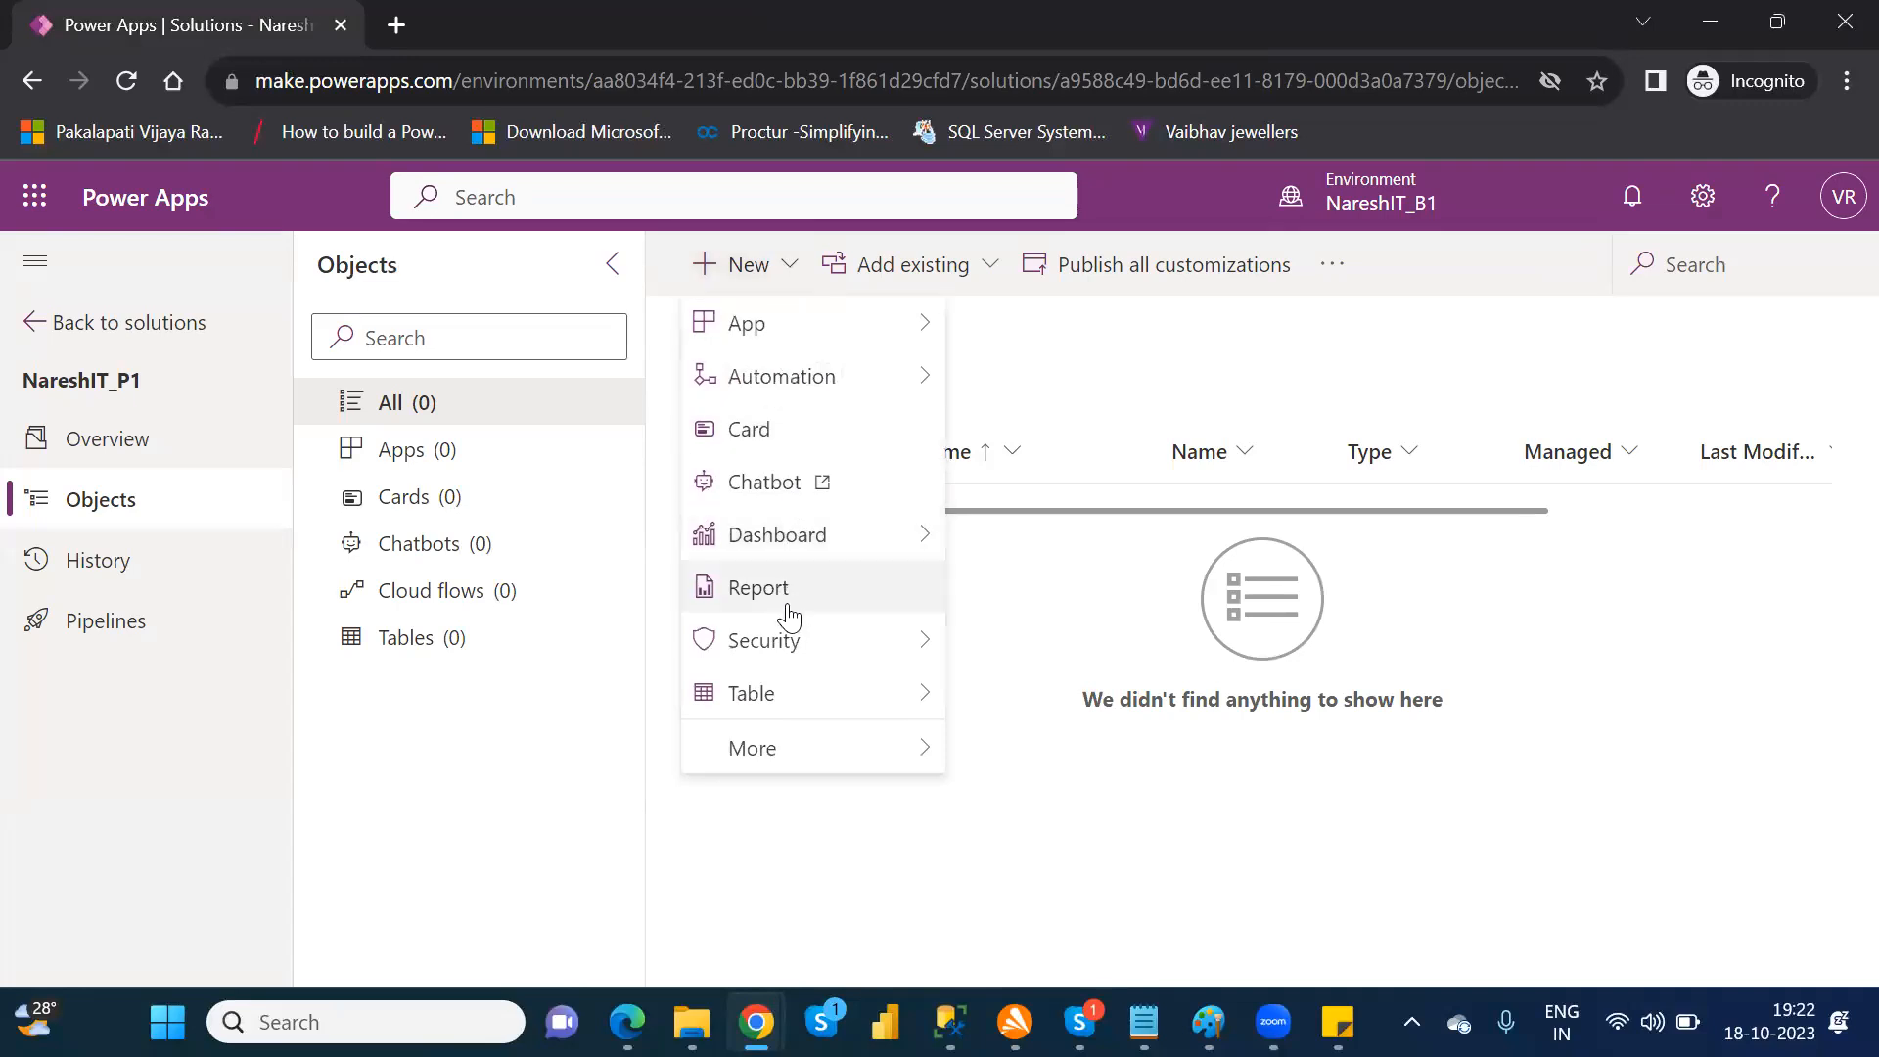
{"action": "mouse_move", "coordinate": [916, 661]}
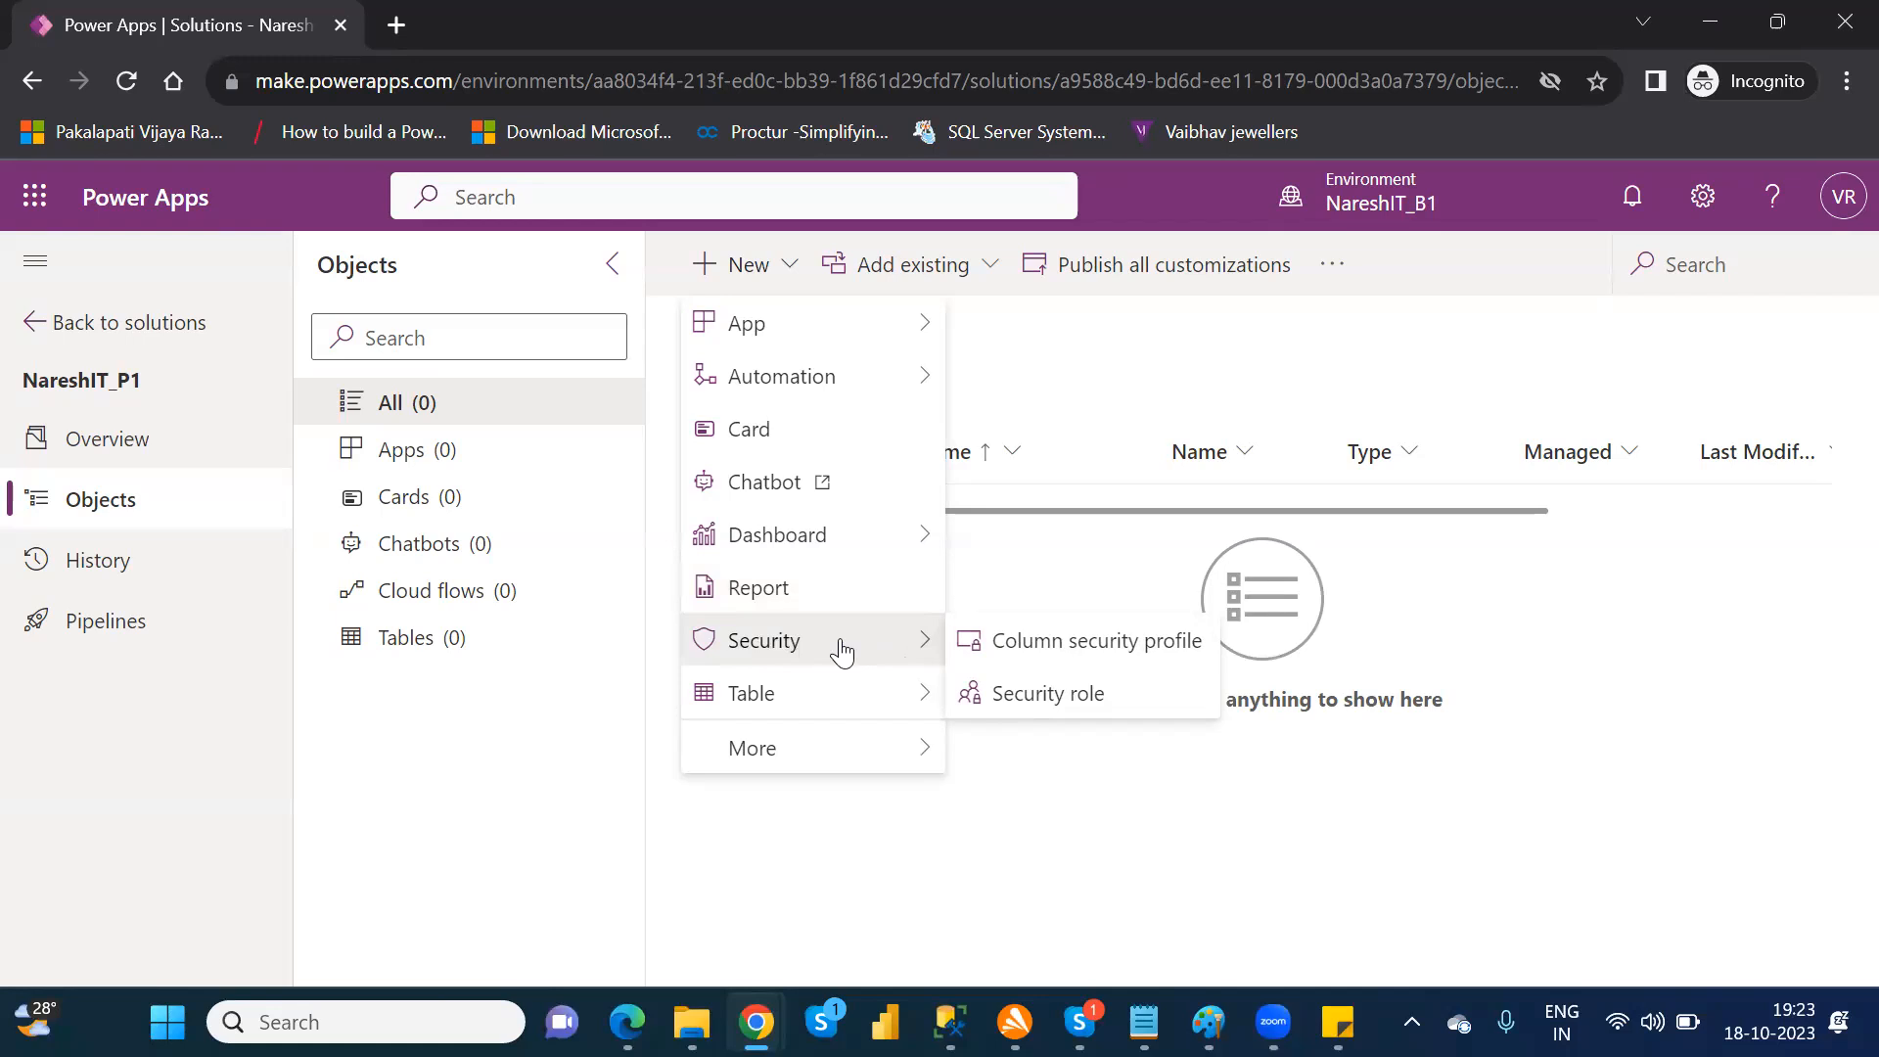
{"action": "mouse_move", "coordinate": [852, 696]}
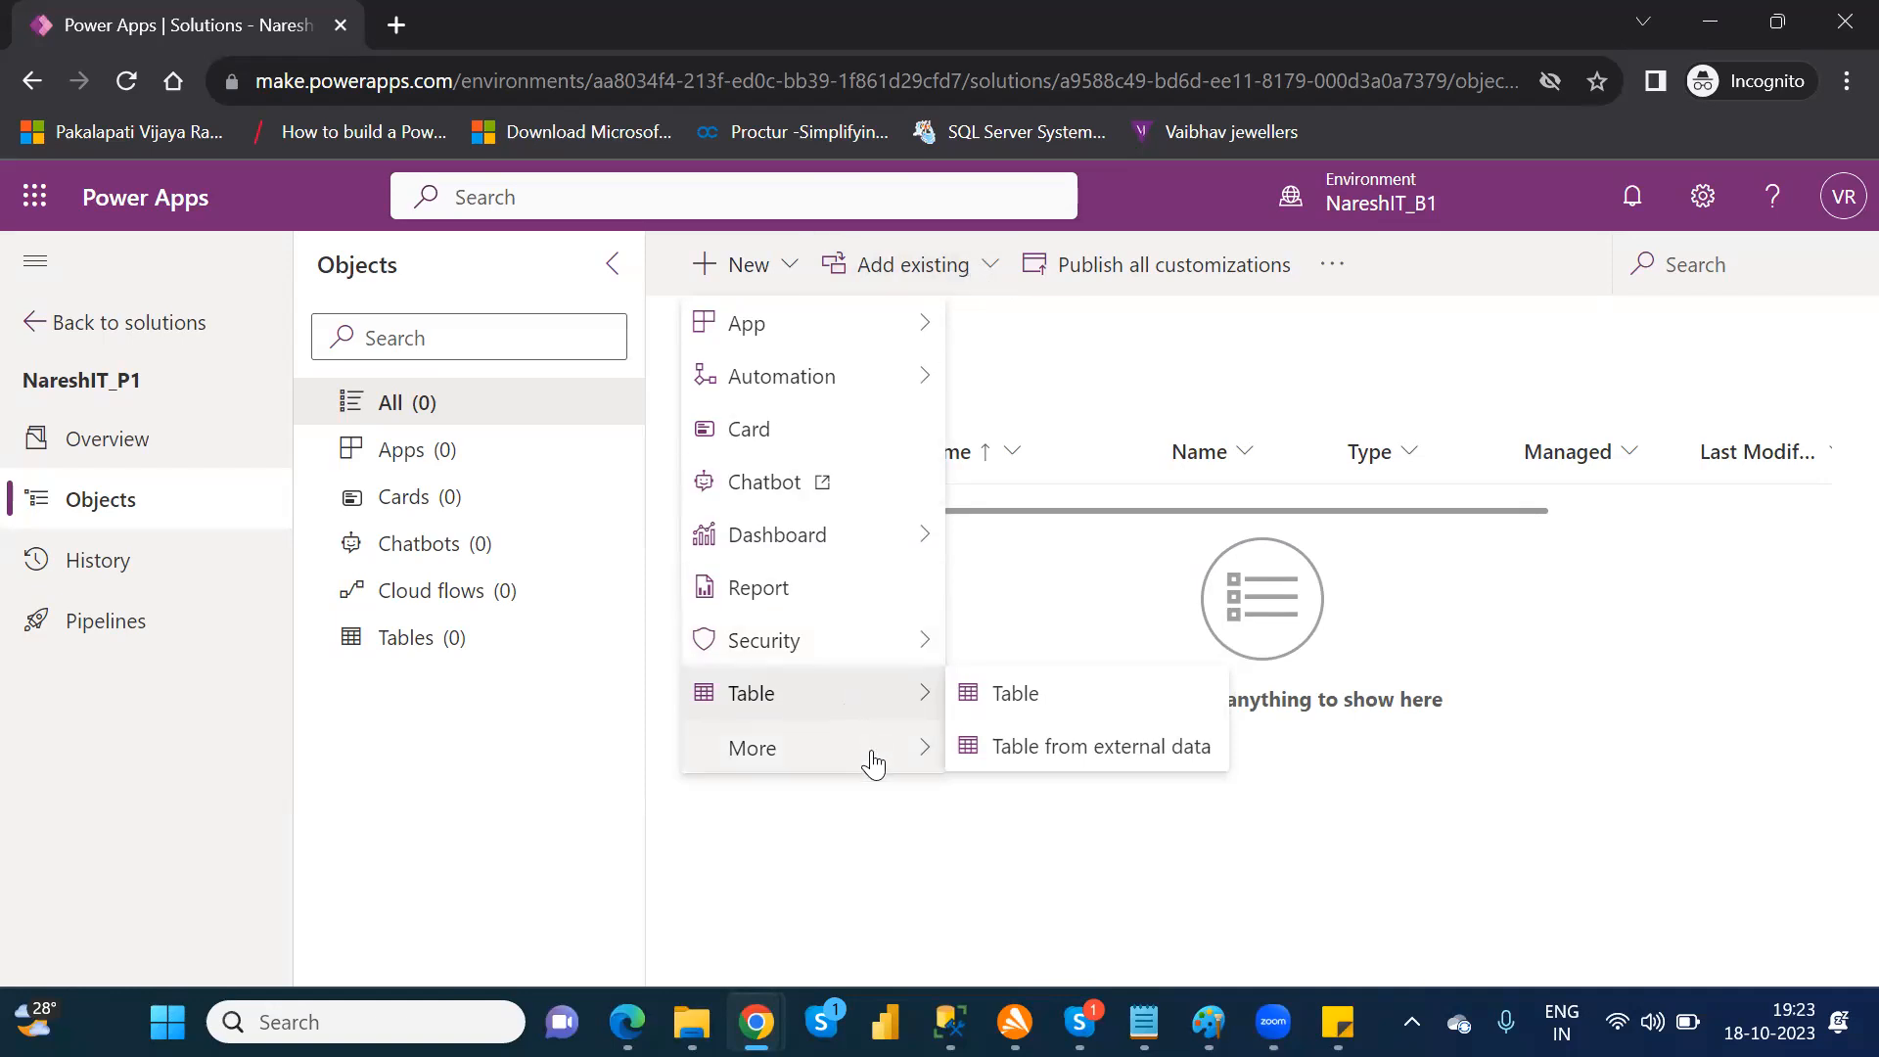
{"action": "mouse_move", "coordinate": [874, 763]}
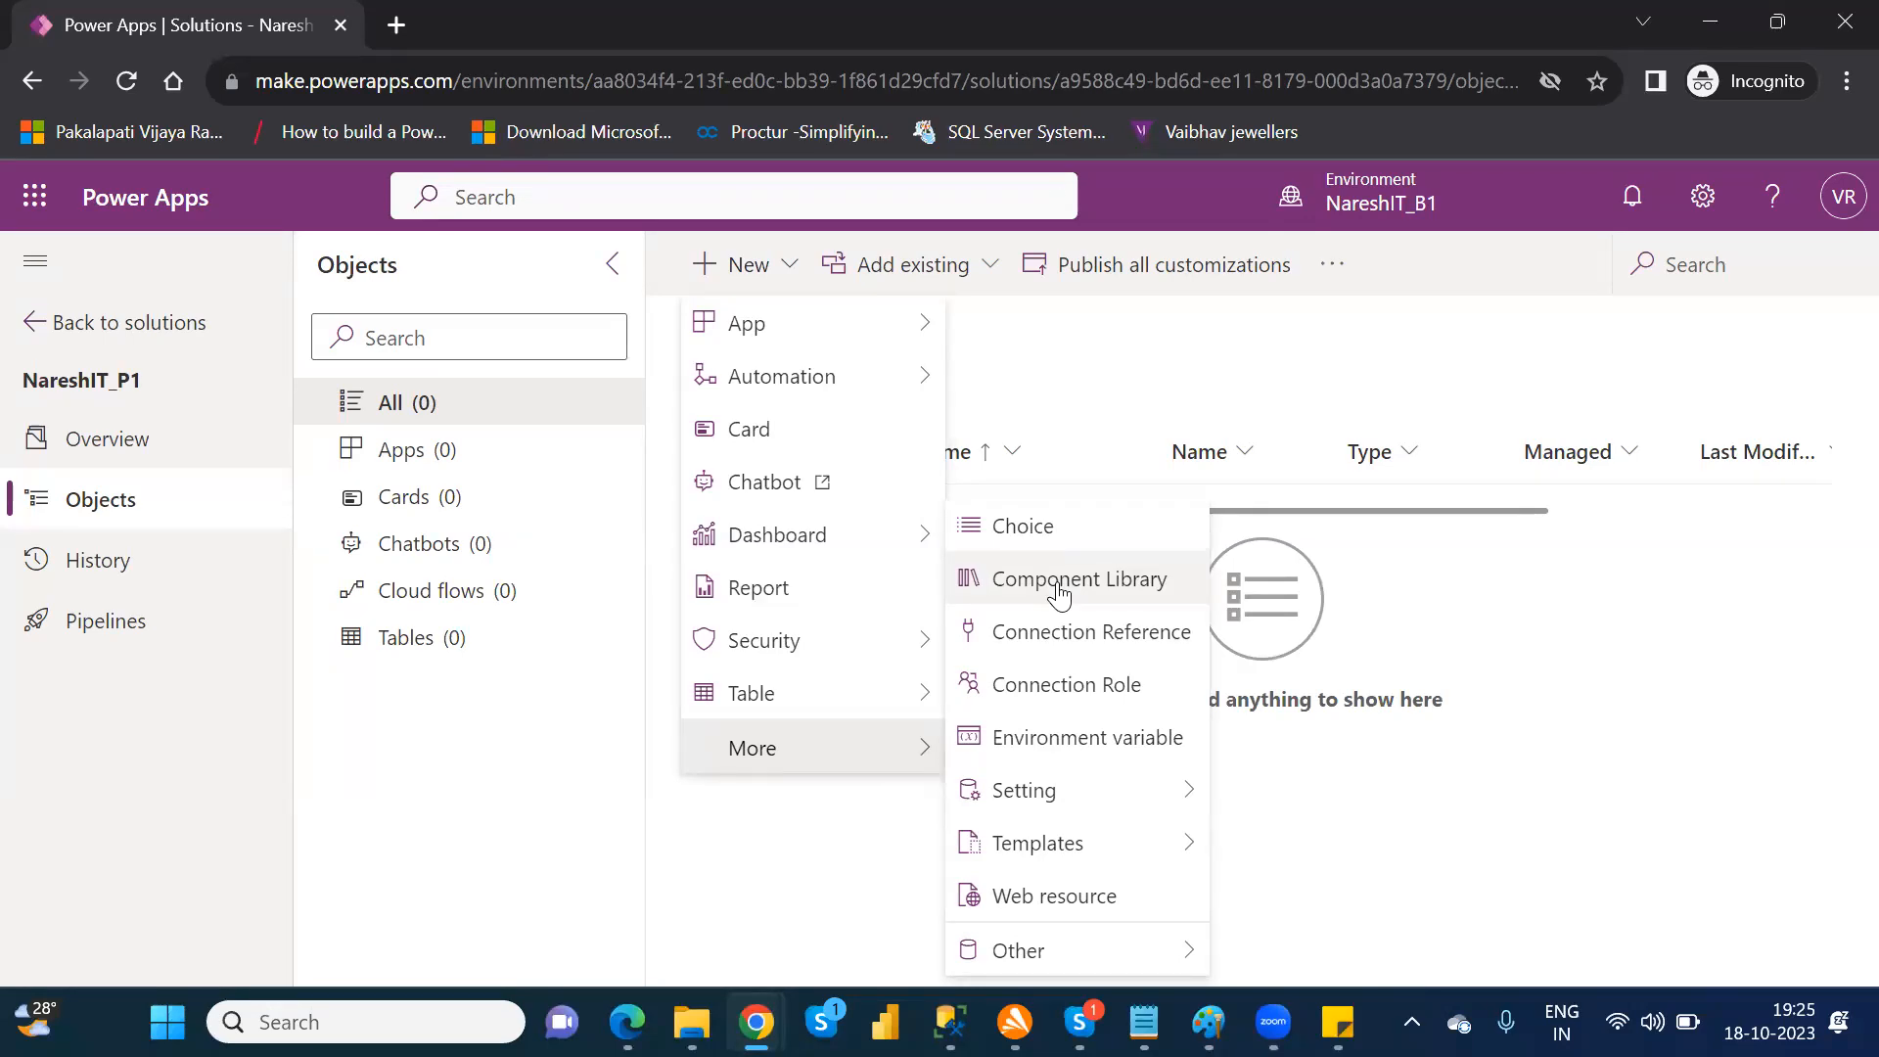
{"action": "mouse_move", "coordinate": [1079, 791]}
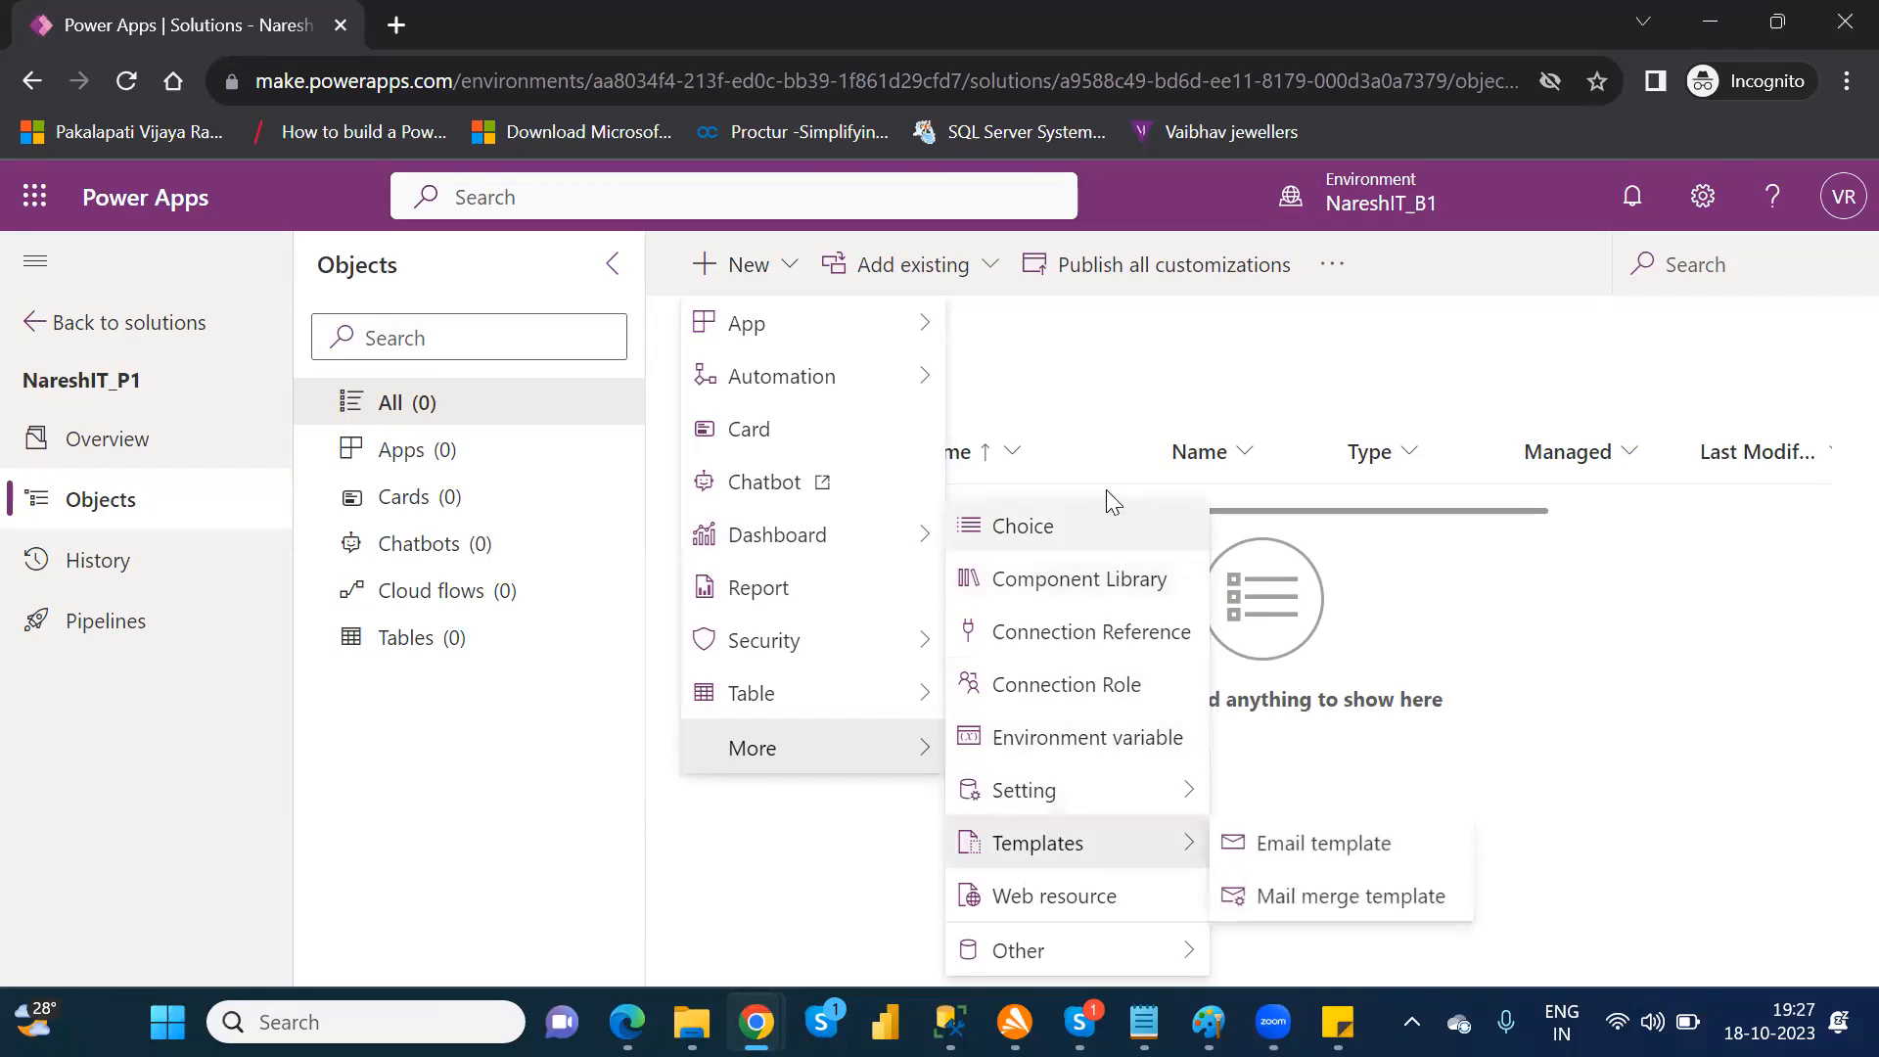
{"action": "left_click", "coordinate": [1089, 412]}
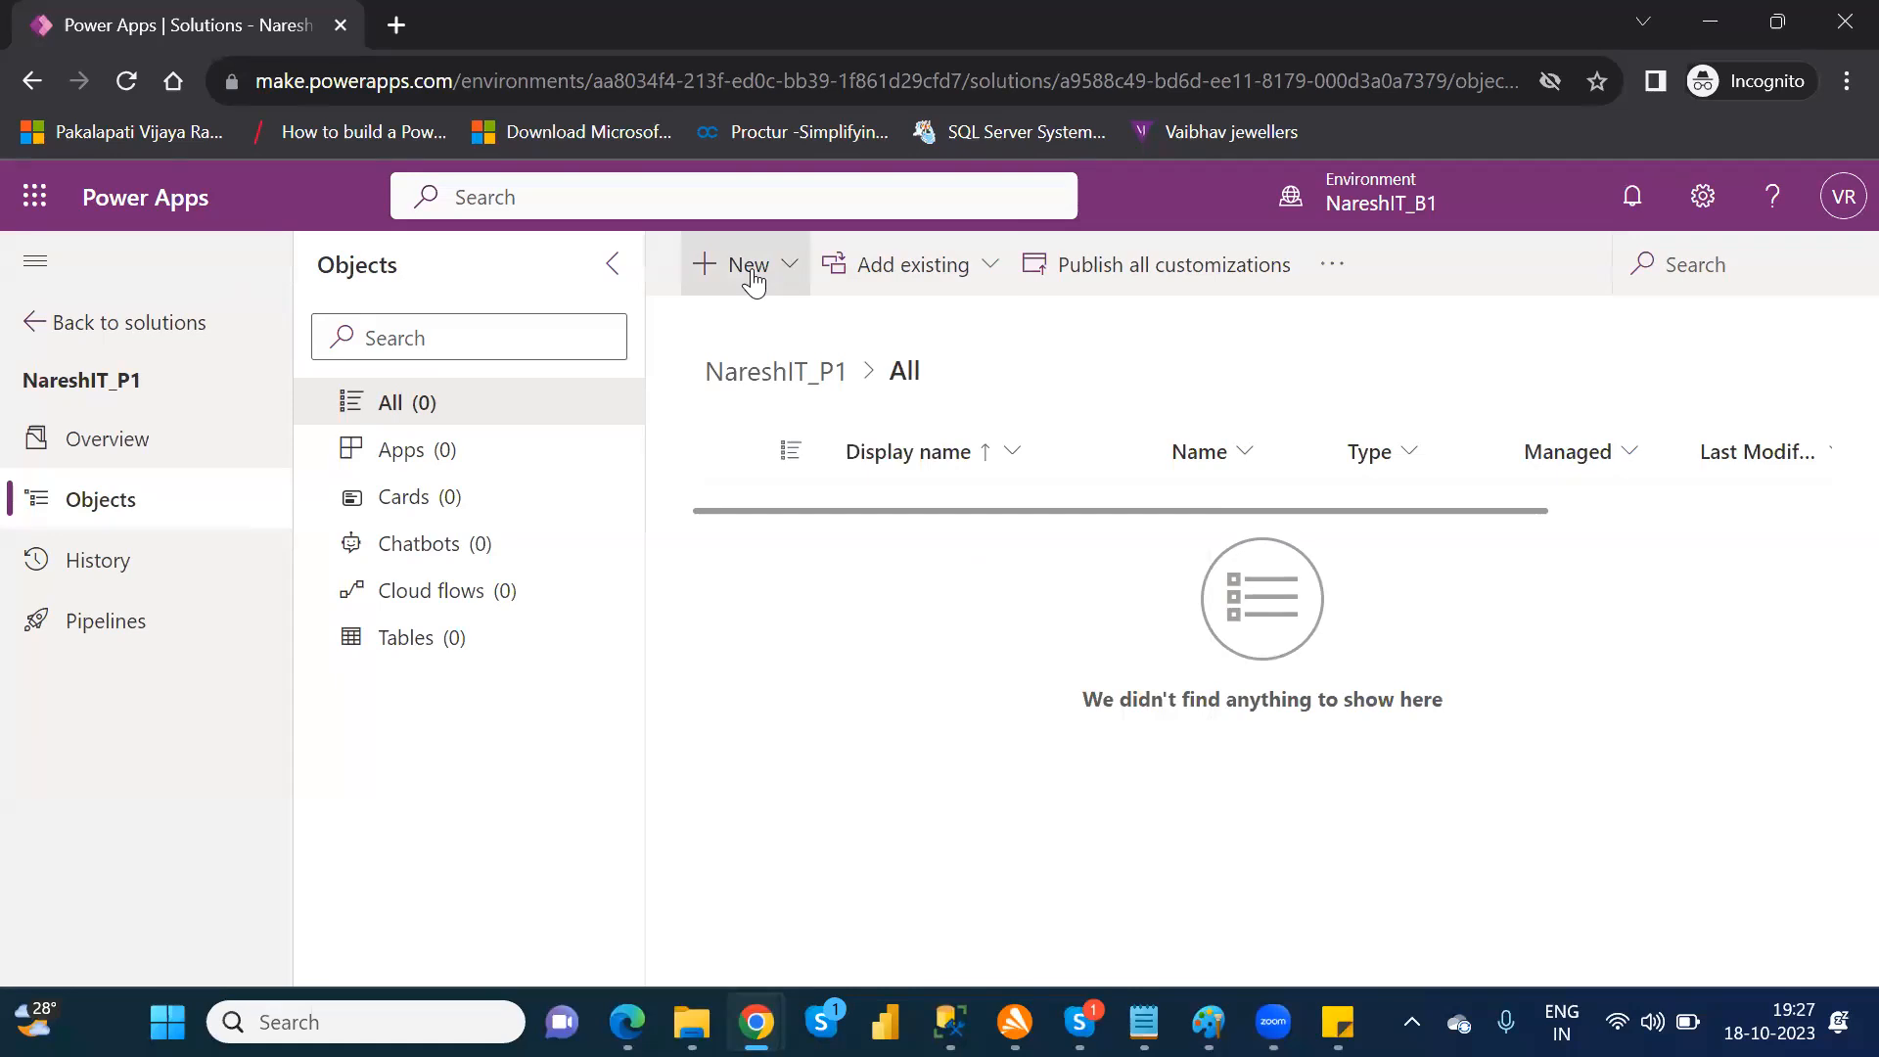
Step: Add the existing canvas app NareshIT_BlankCanvasApp from outside Dataverse to the NareshIT_P1 solution
{"action": "left_click", "coordinate": [973, 287]}
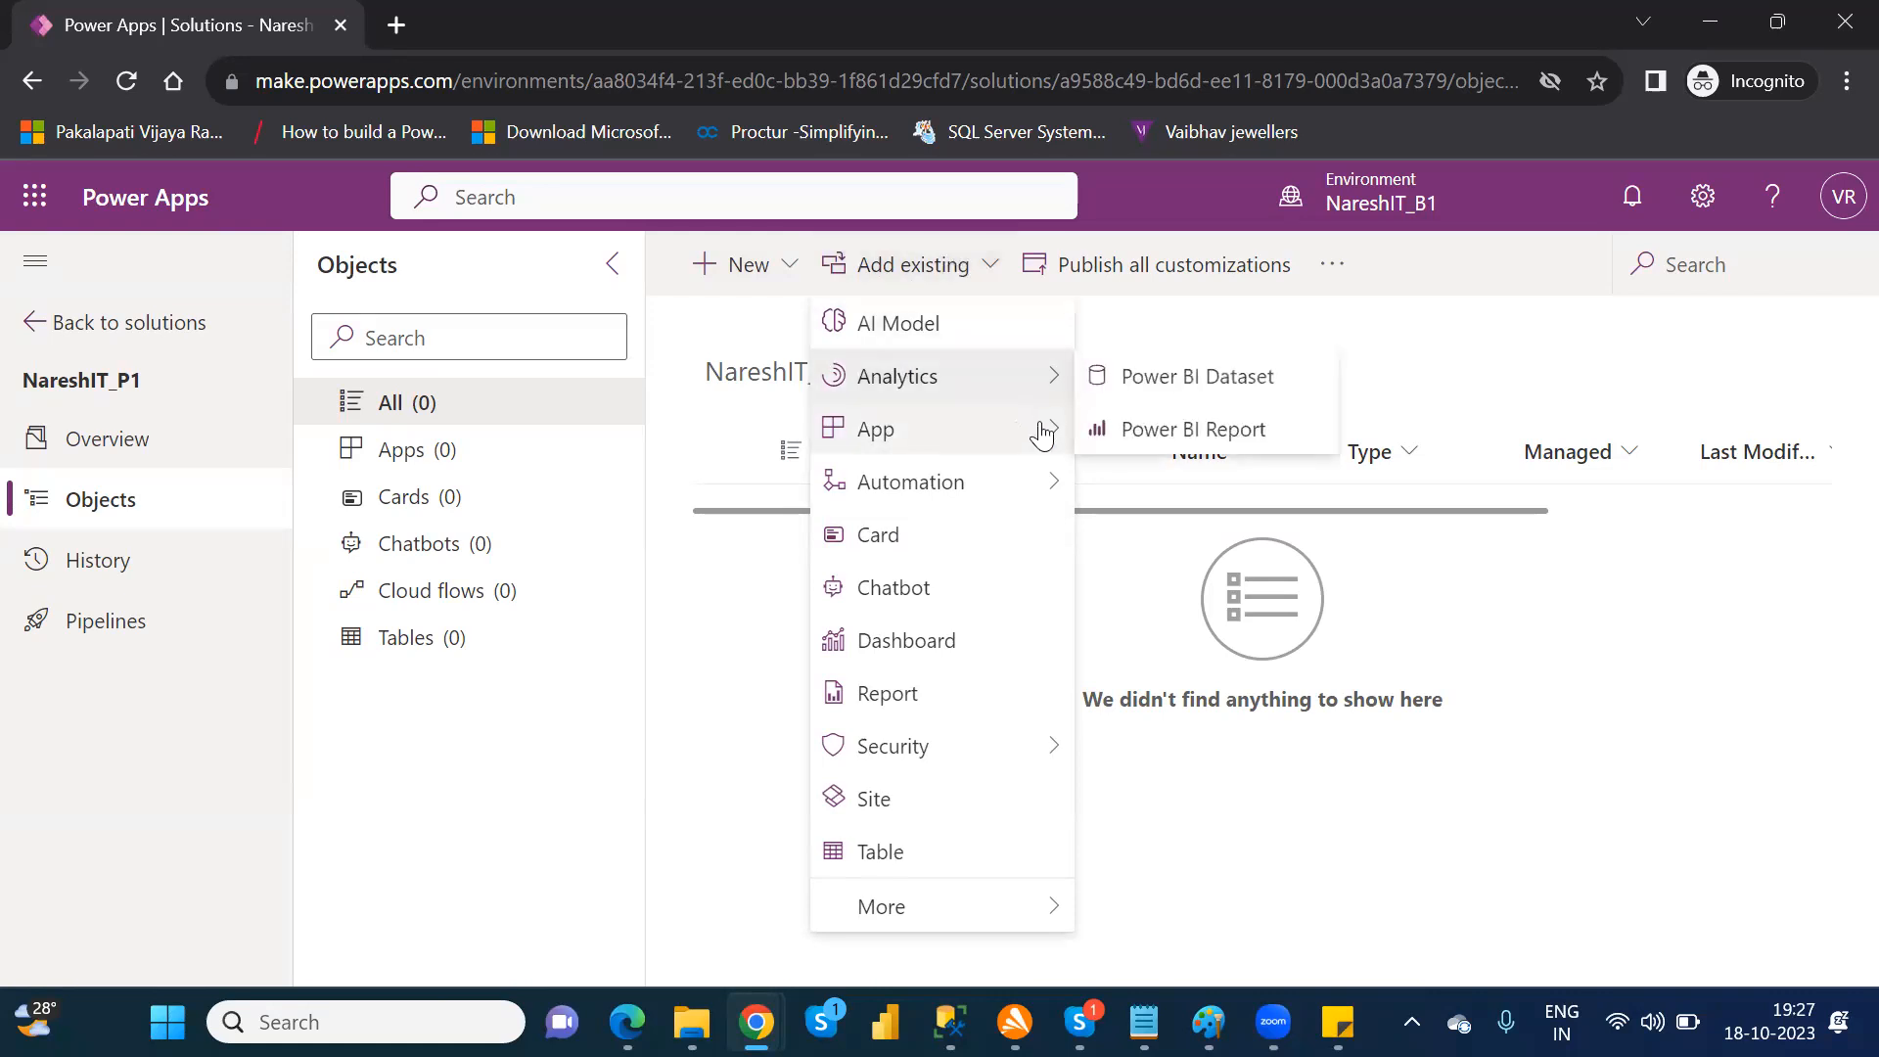
{"action": "mouse_move", "coordinate": [1062, 448]}
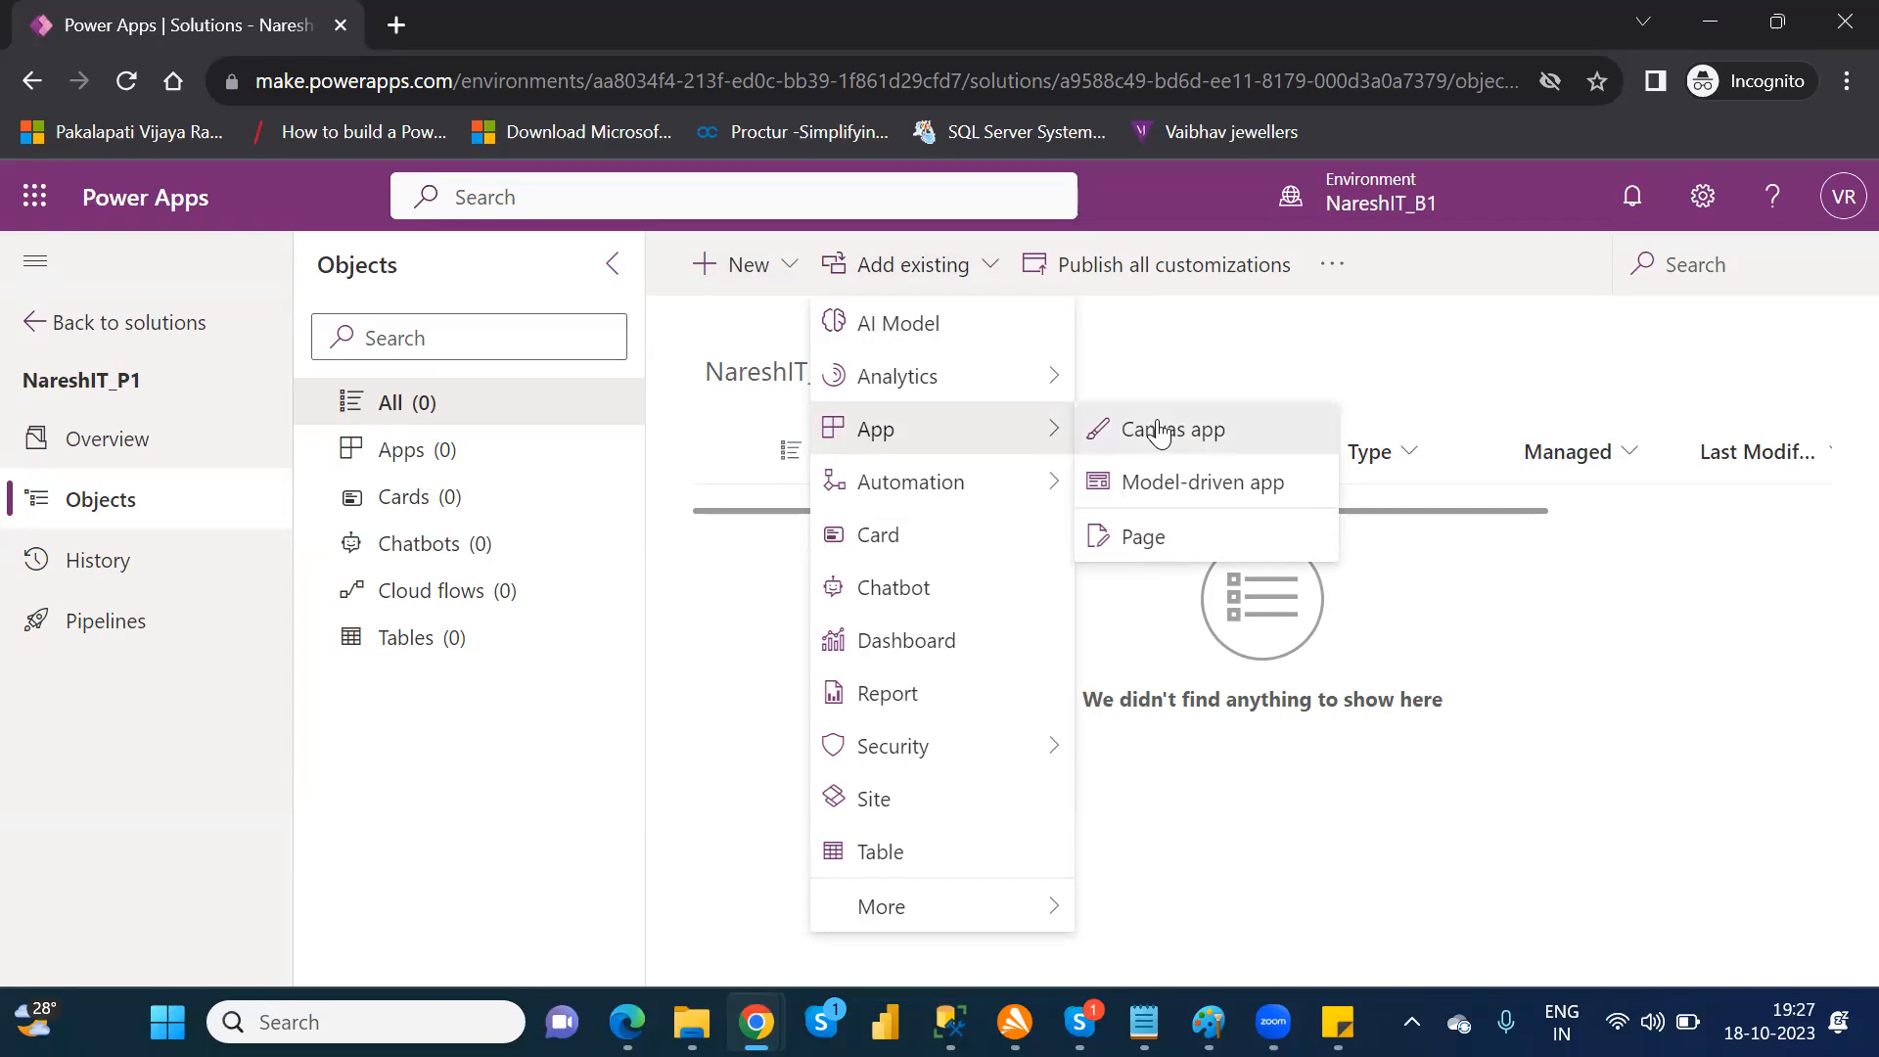
{"action": "left_click", "coordinate": [1161, 430]}
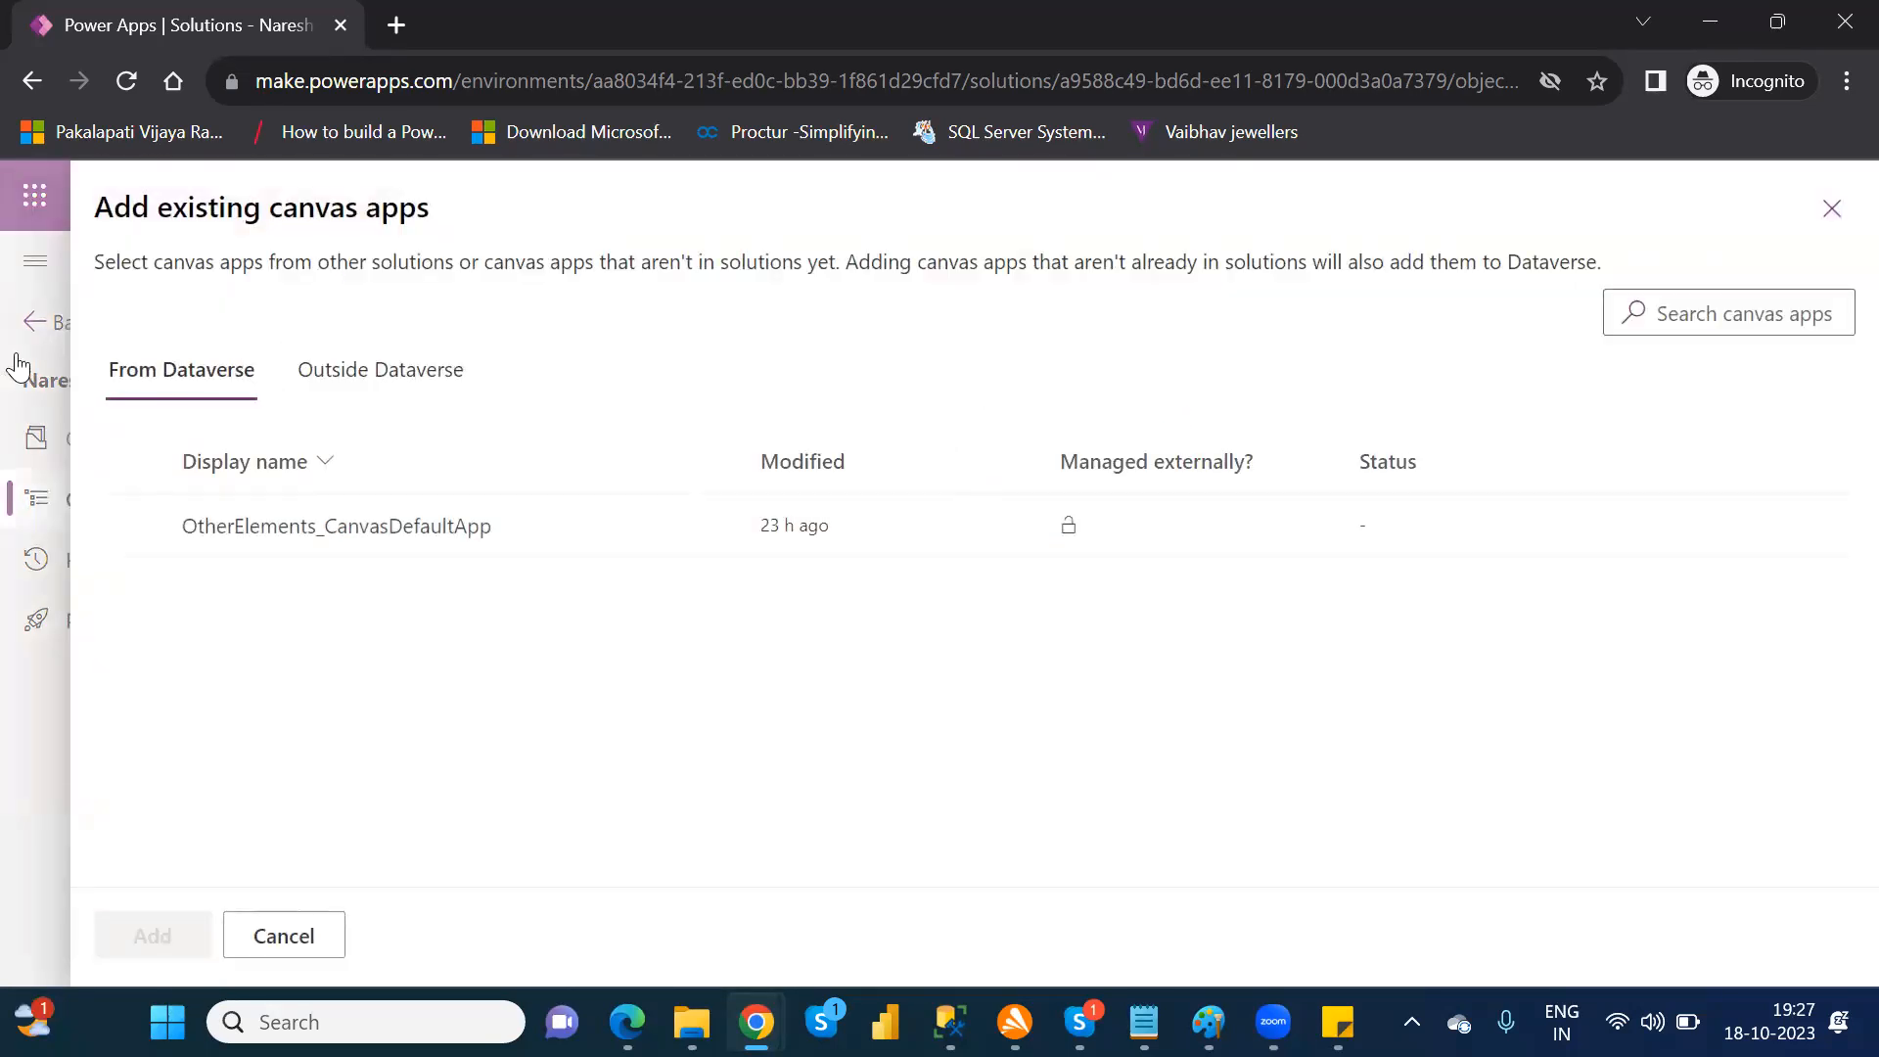
{"action": "left_click", "coordinate": [366, 377]}
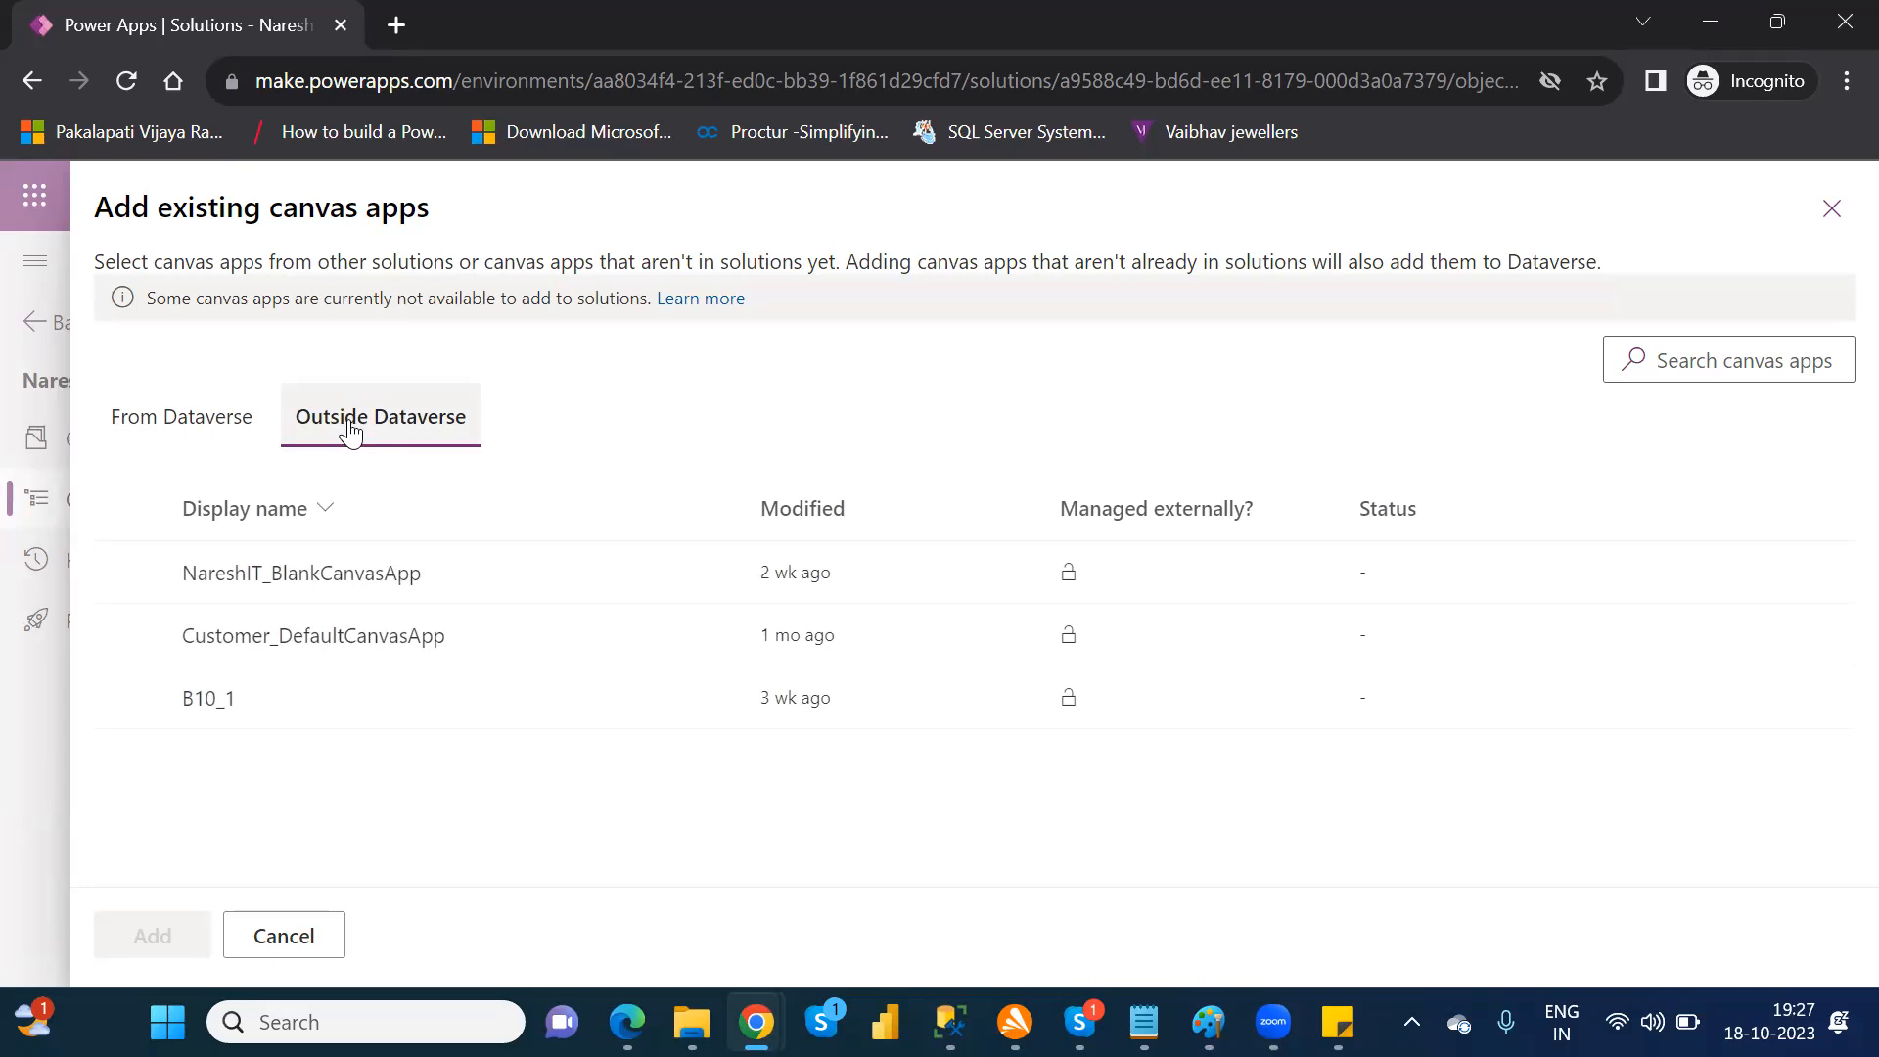
{"action": "left_click", "coordinate": [130, 574]}
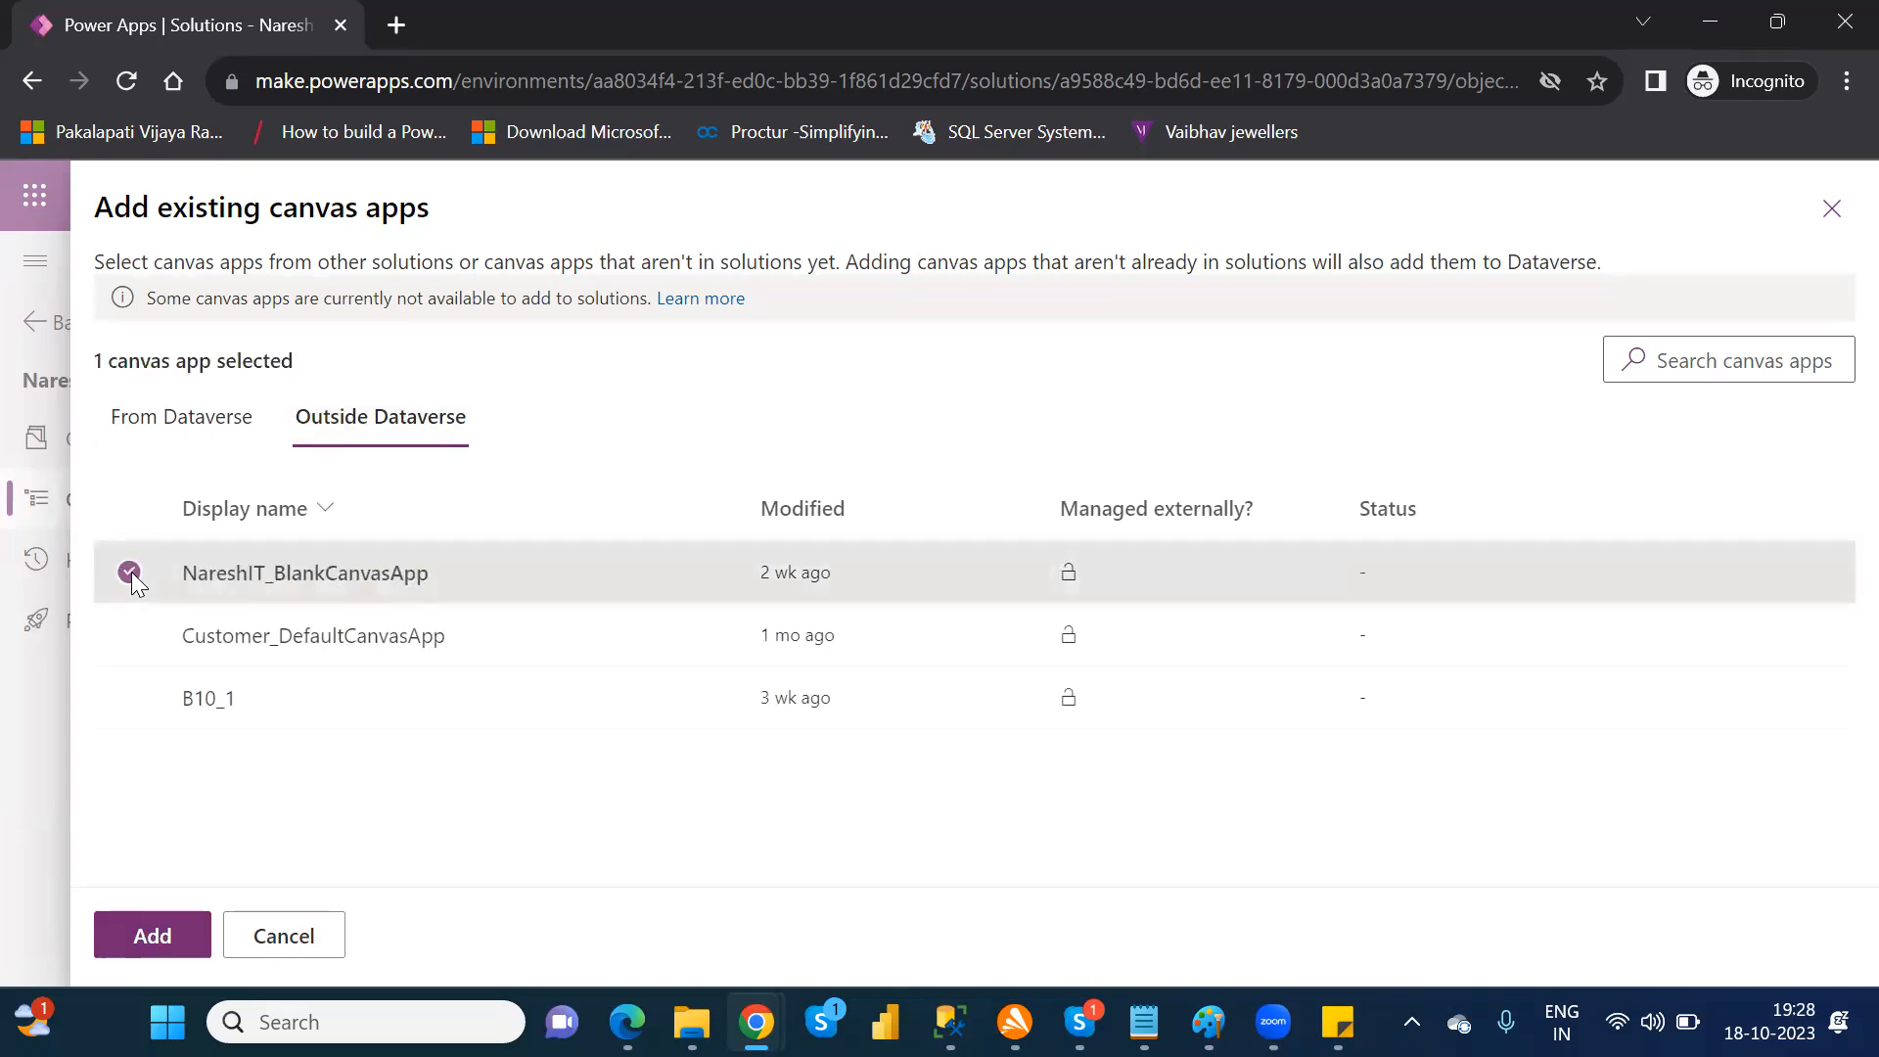
{"action": "left_click", "coordinate": [149, 937]}
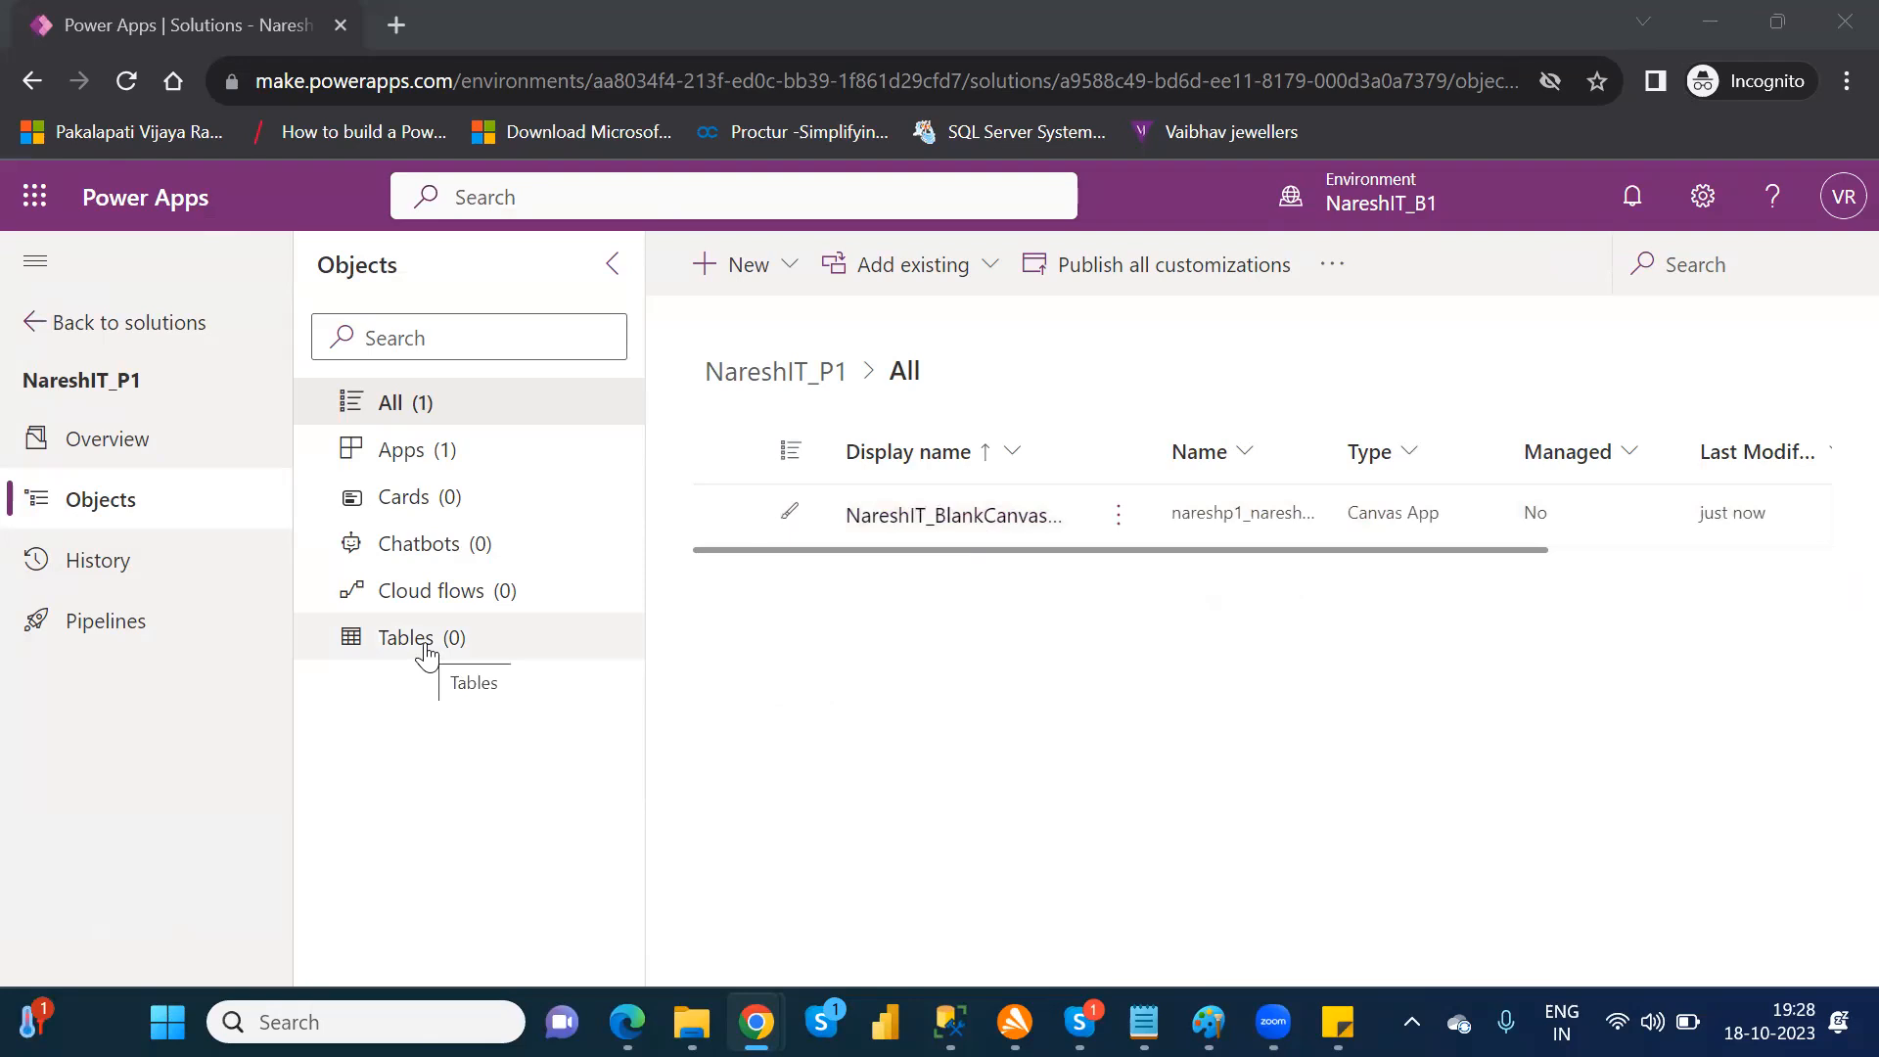
Step: View the solution's tables, return to all objects, and select the existing Customer table for adding by searching for "cust"
{"action": "left_click", "coordinate": [427, 655]}
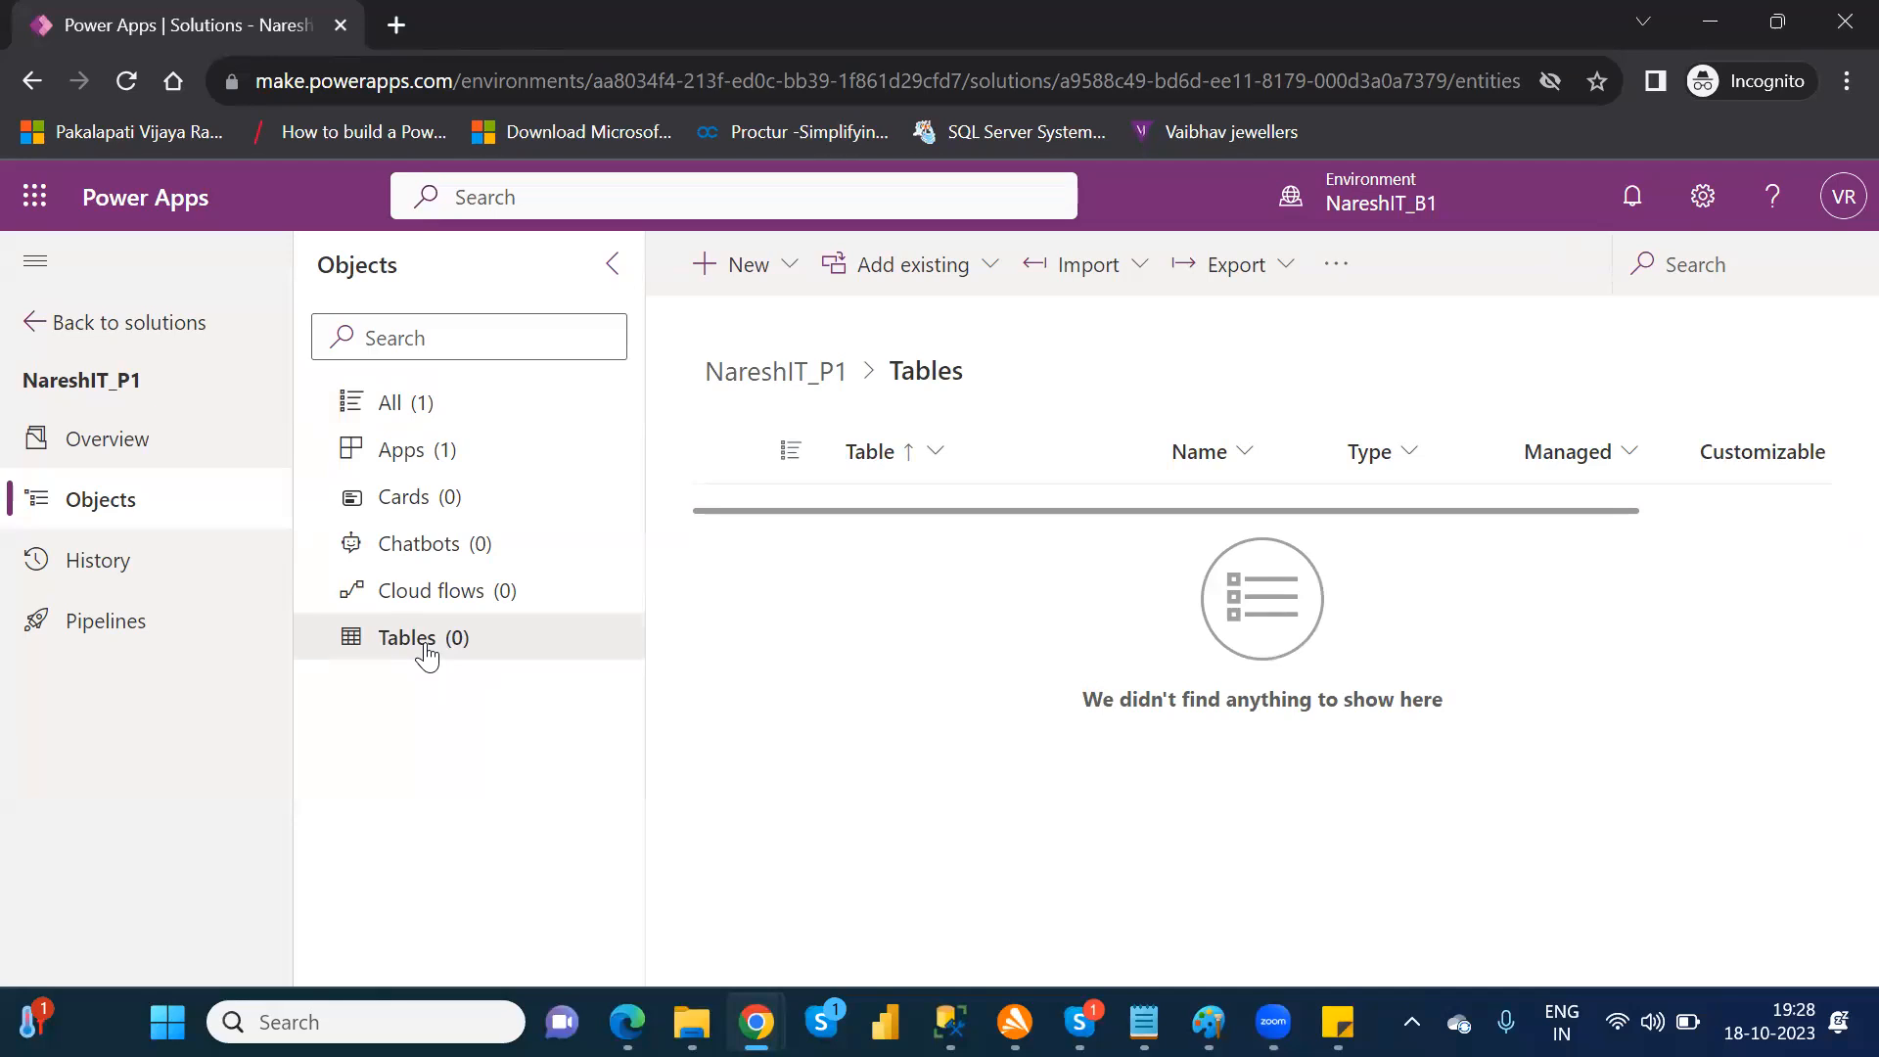
{"action": "left_click", "coordinate": [383, 399]}
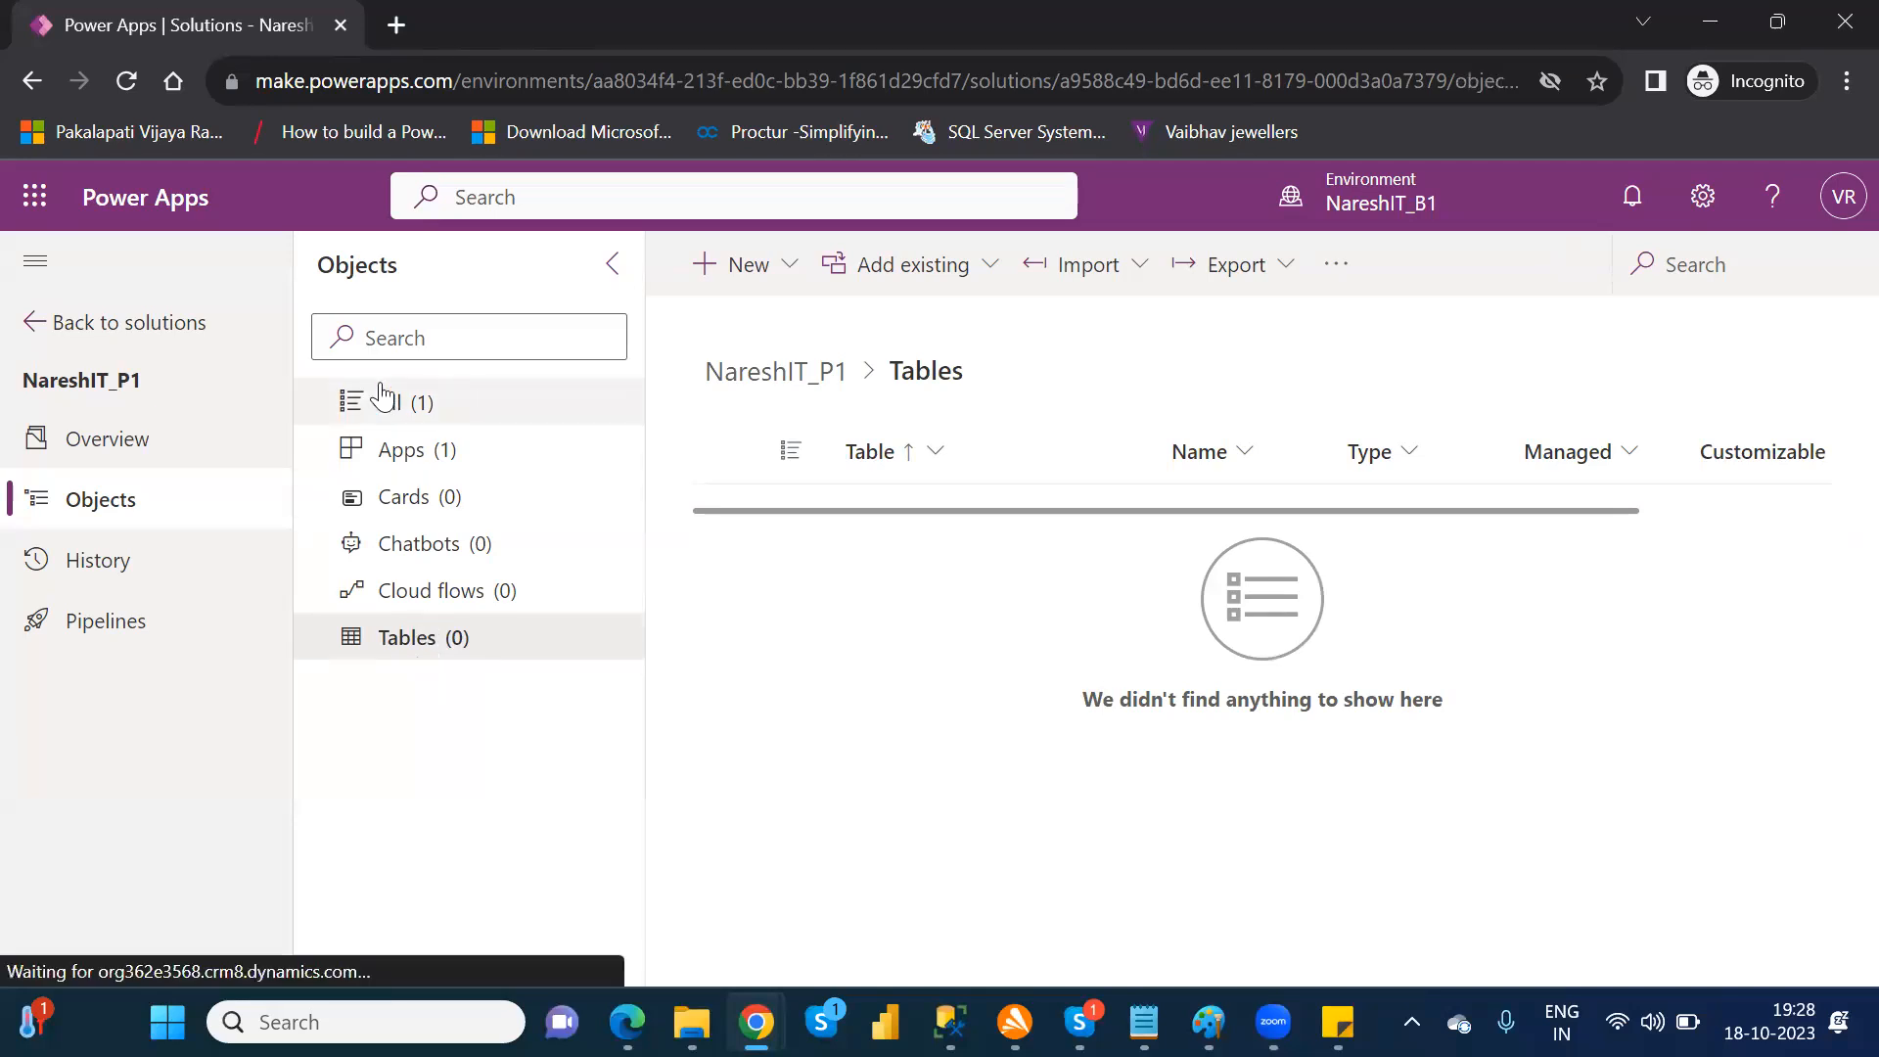
{"action": "left_click", "coordinate": [993, 286]}
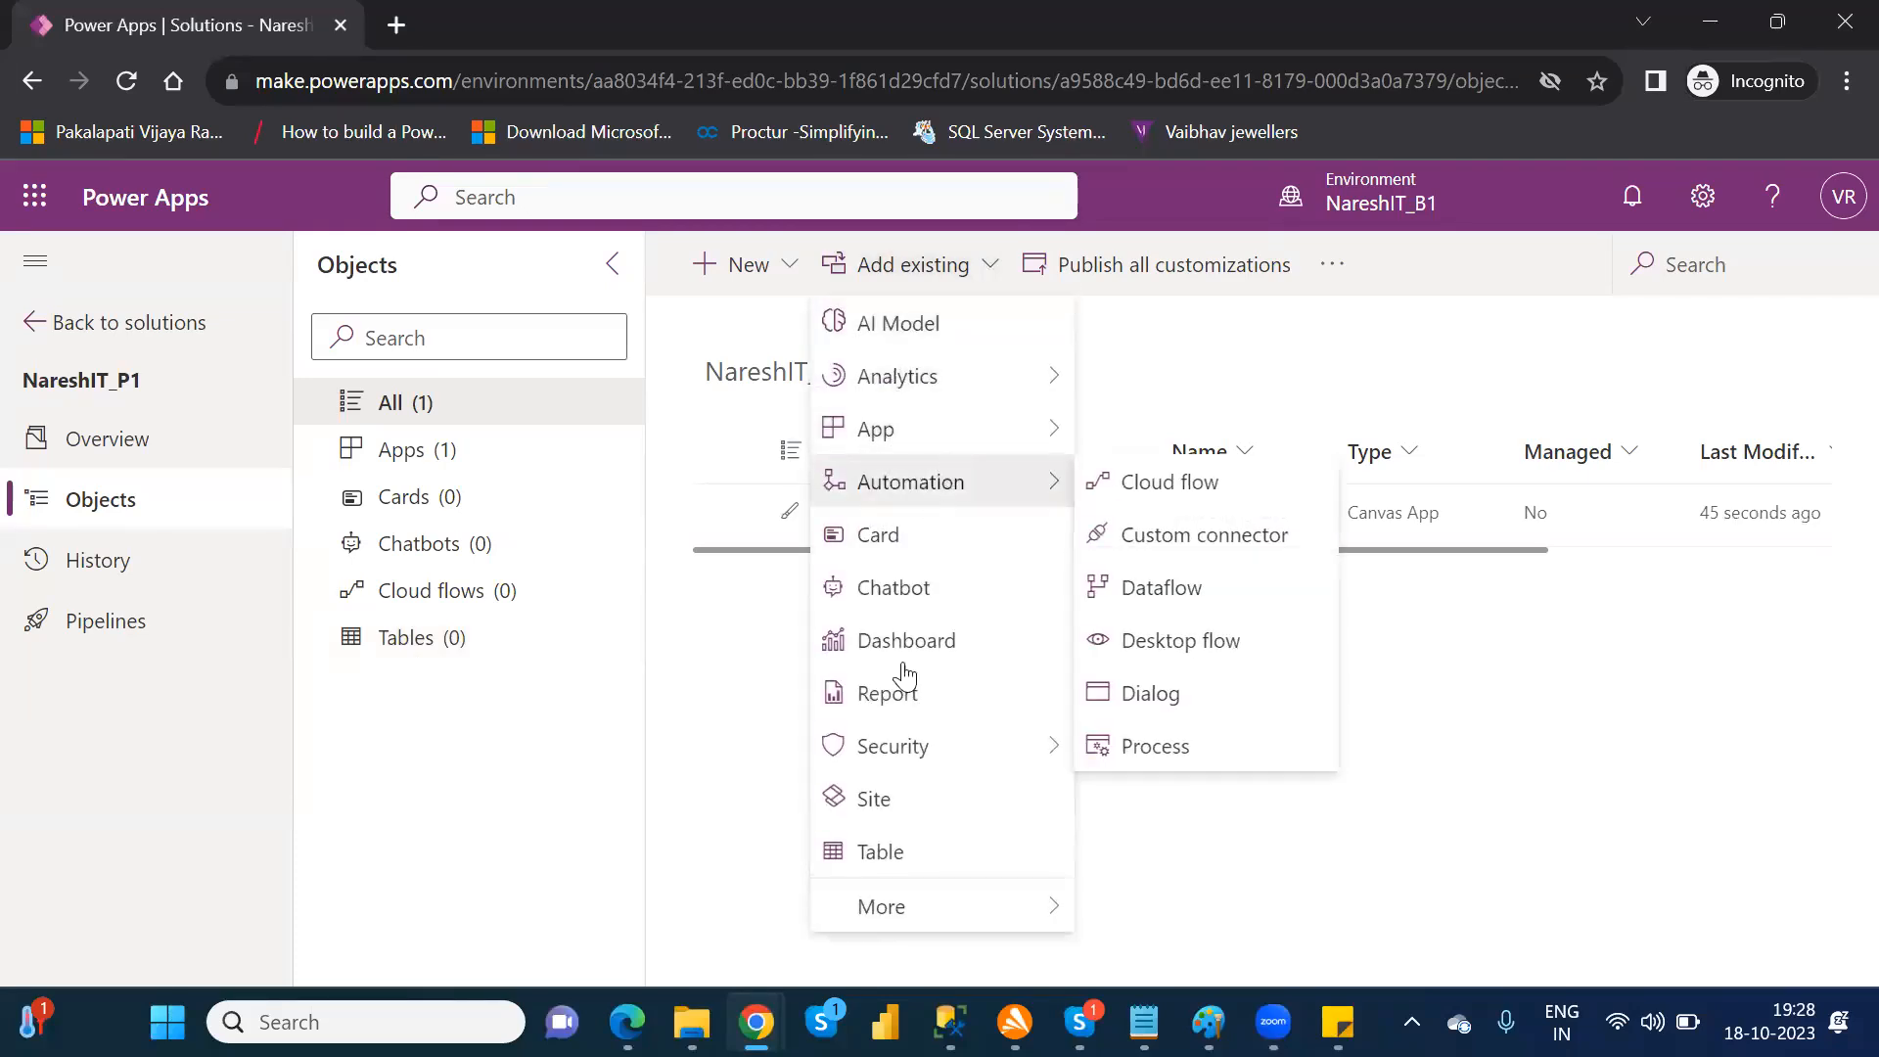
{"action": "left_click", "coordinate": [900, 859]}
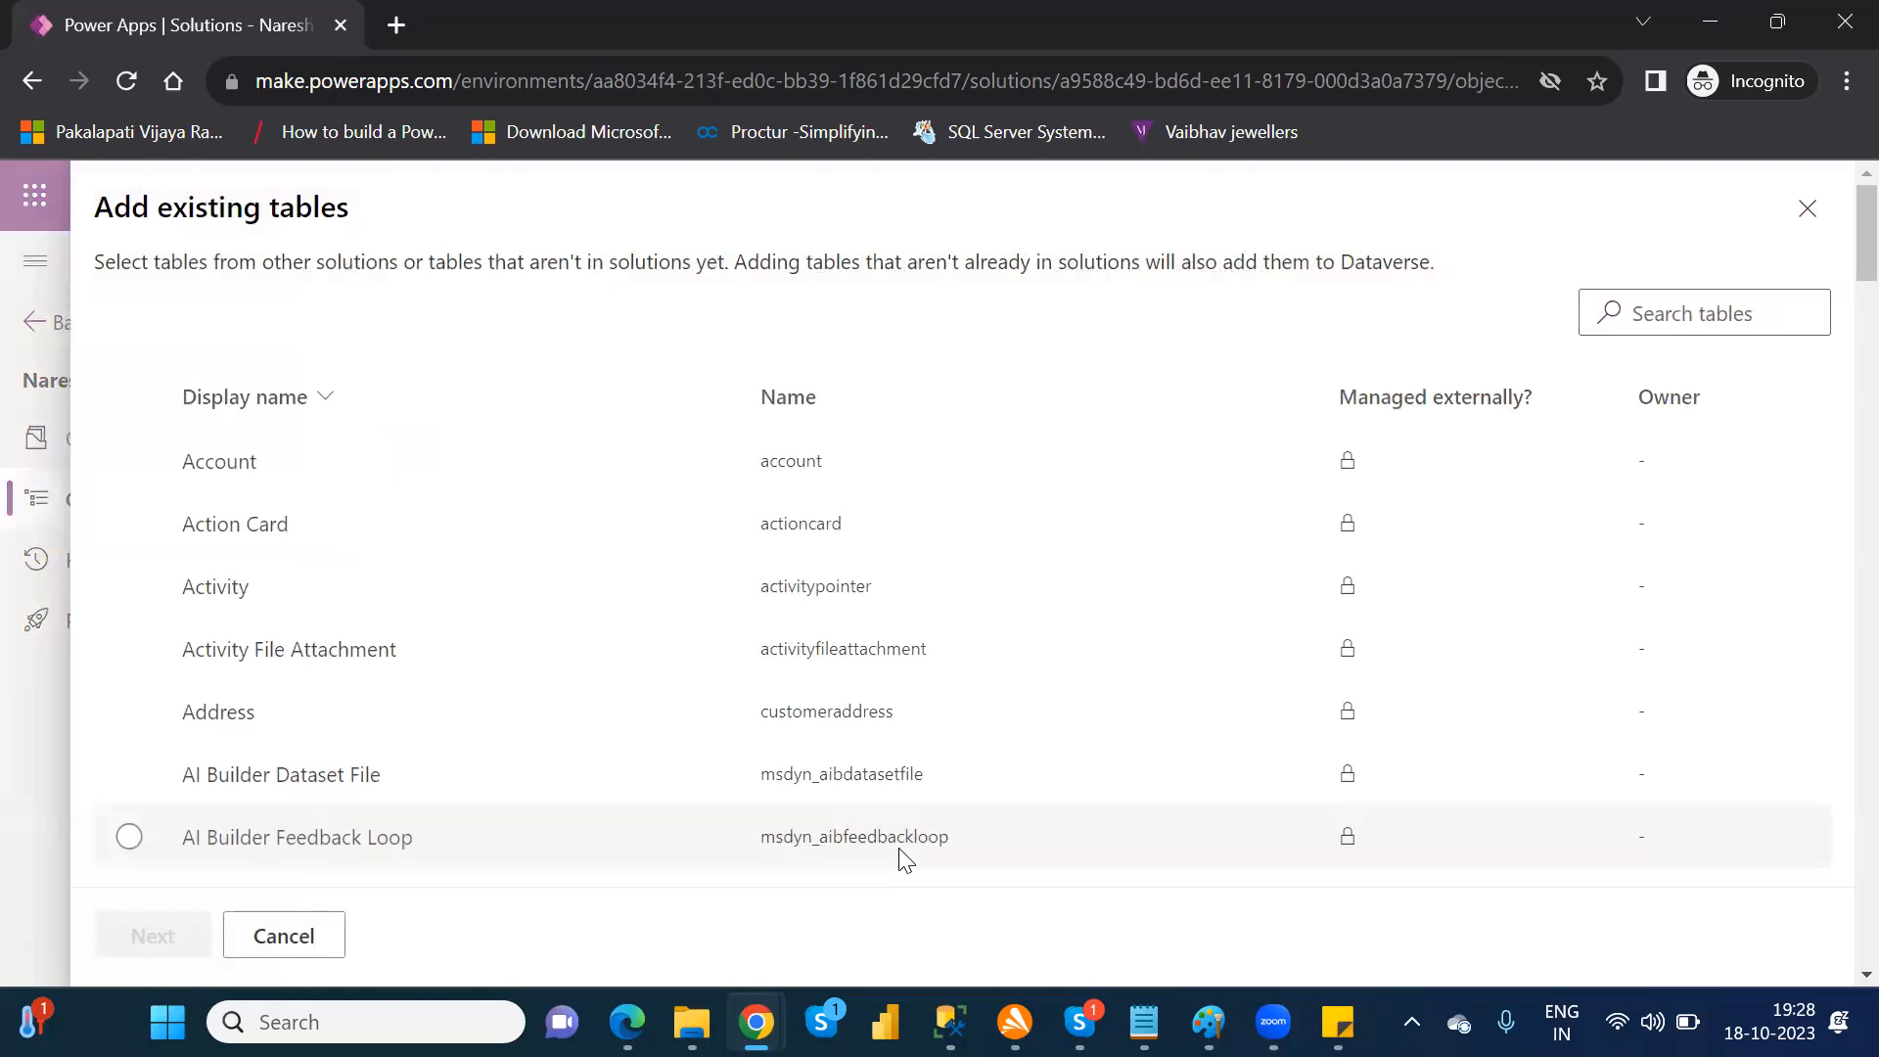
{"action": "left_click", "coordinate": [1709, 317]}
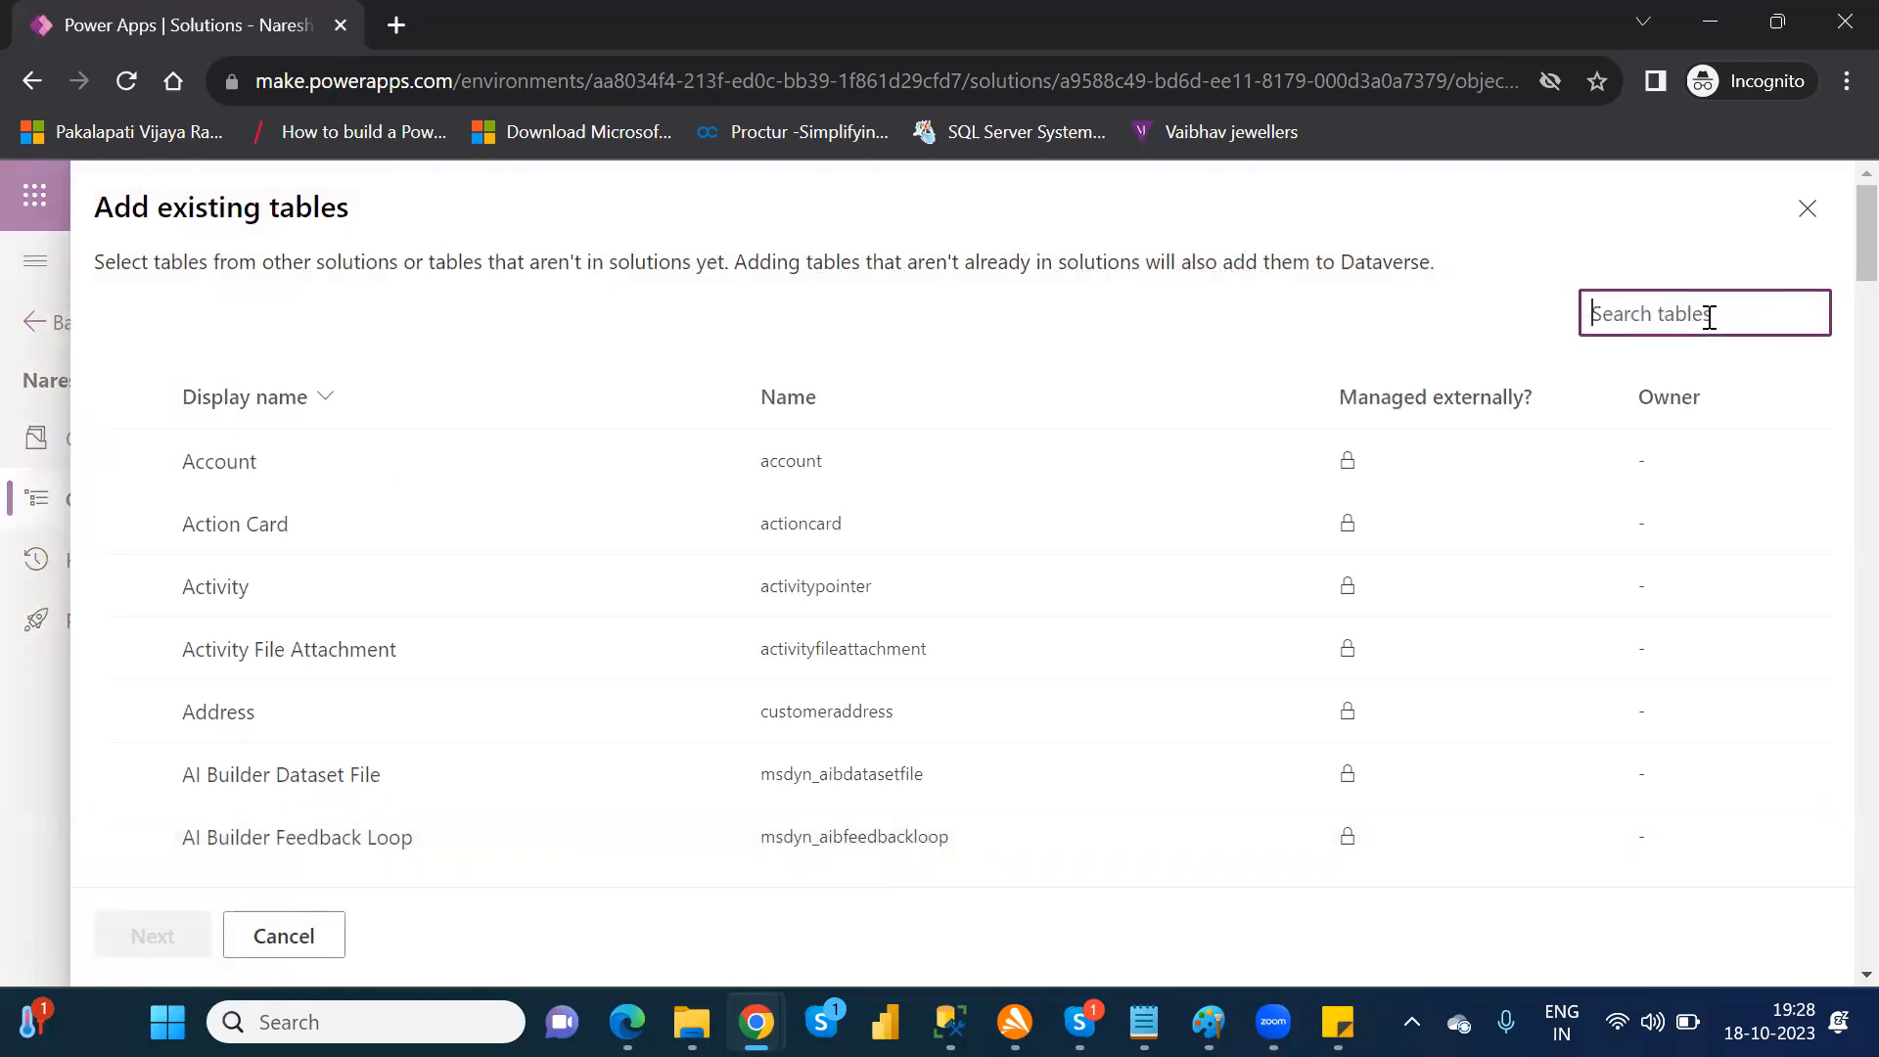
{"action": "type", "text": "cust"}
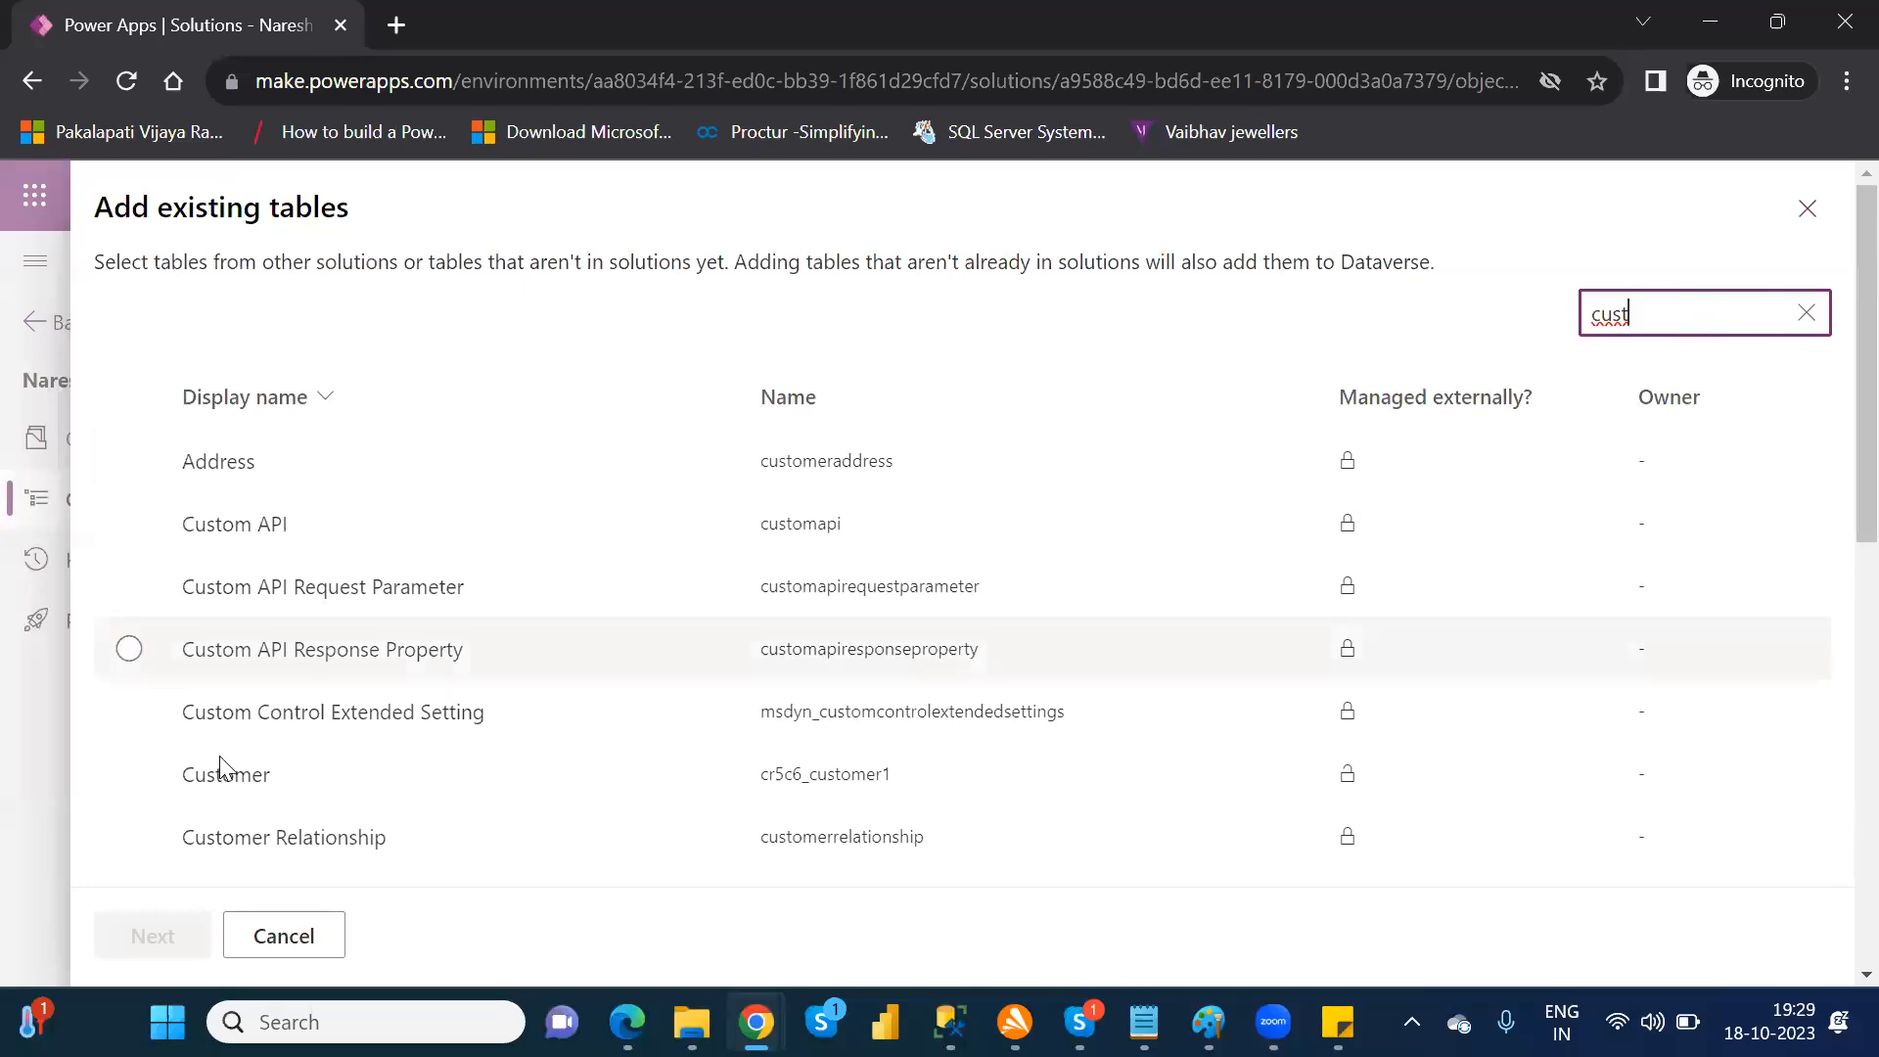
{"action": "left_click", "coordinate": [130, 774]}
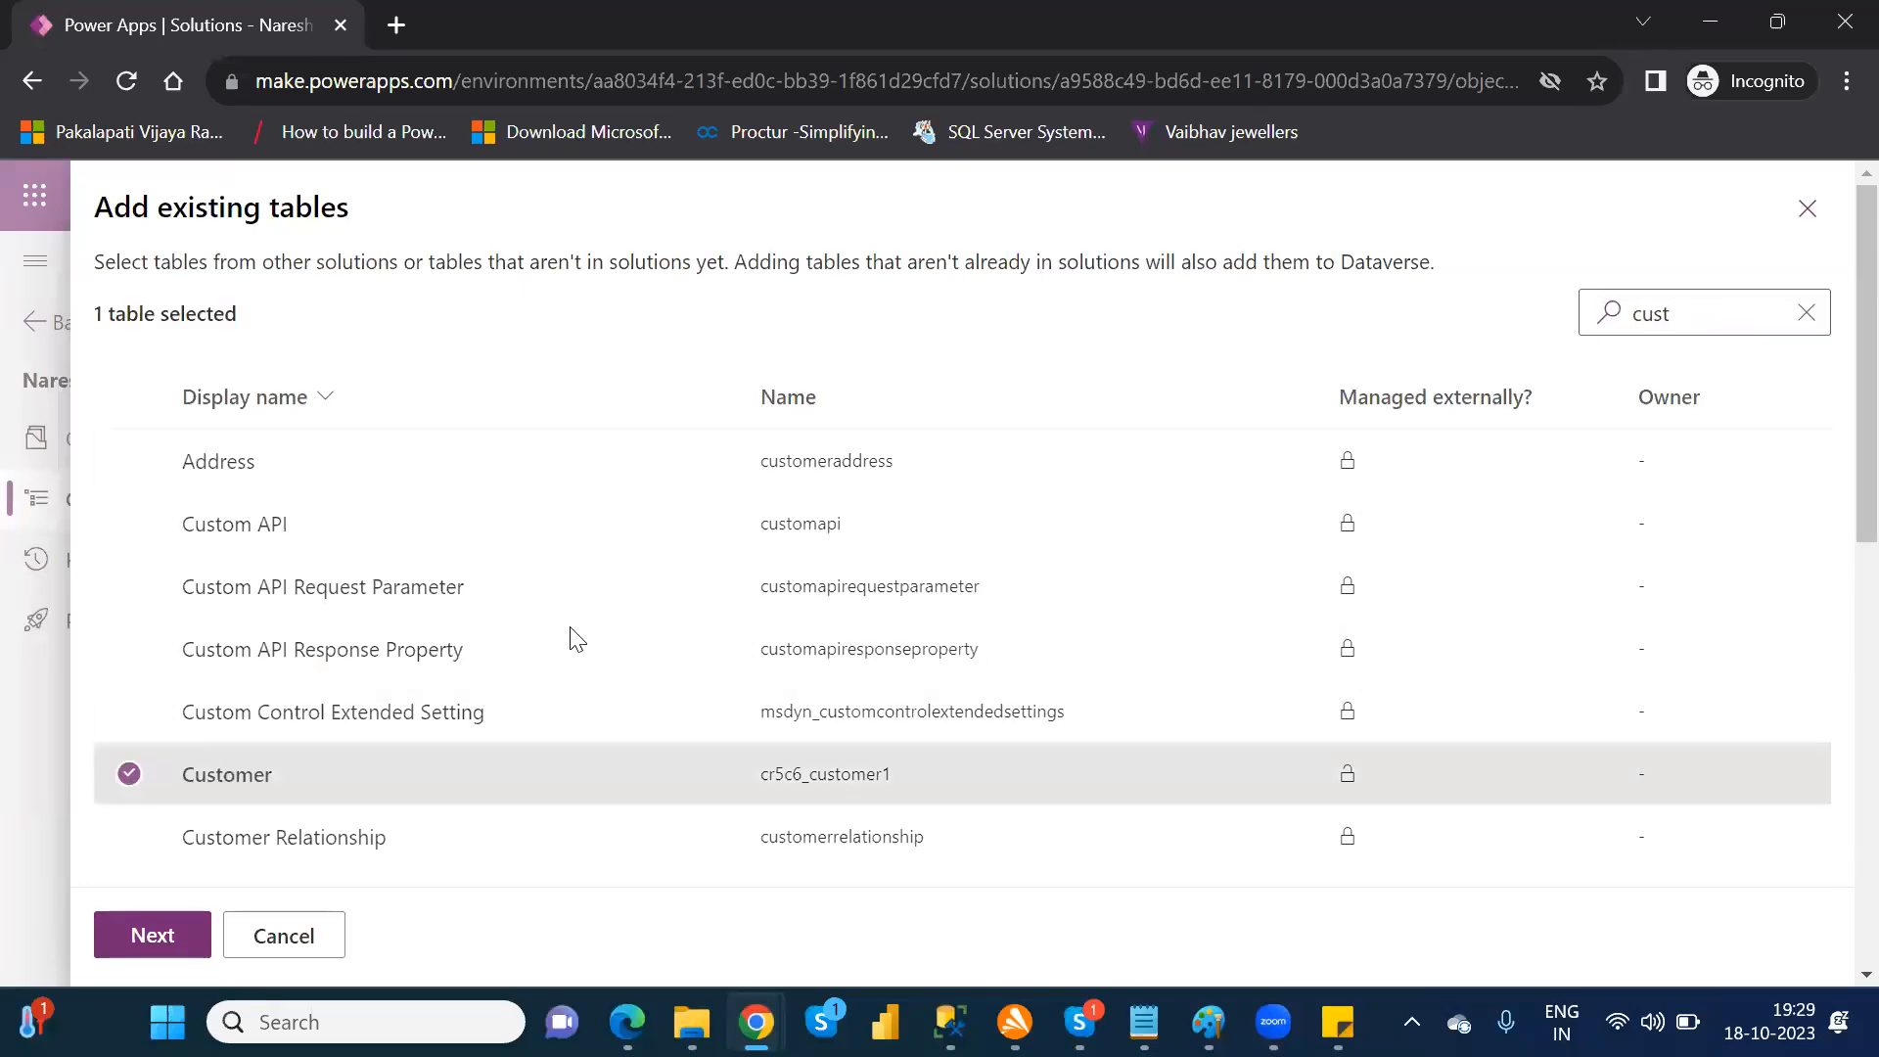
Step: Search the existing tables for "fina" and add FinancialData to the table selection
{"action": "left_click", "coordinate": [1681, 312]}
{"action": "key", "text": "BackSpace"}
{"action": "key", "text": "BackSpace"}
{"action": "key", "text": "BackSpace"}
{"action": "key", "text": "BackSpace"}
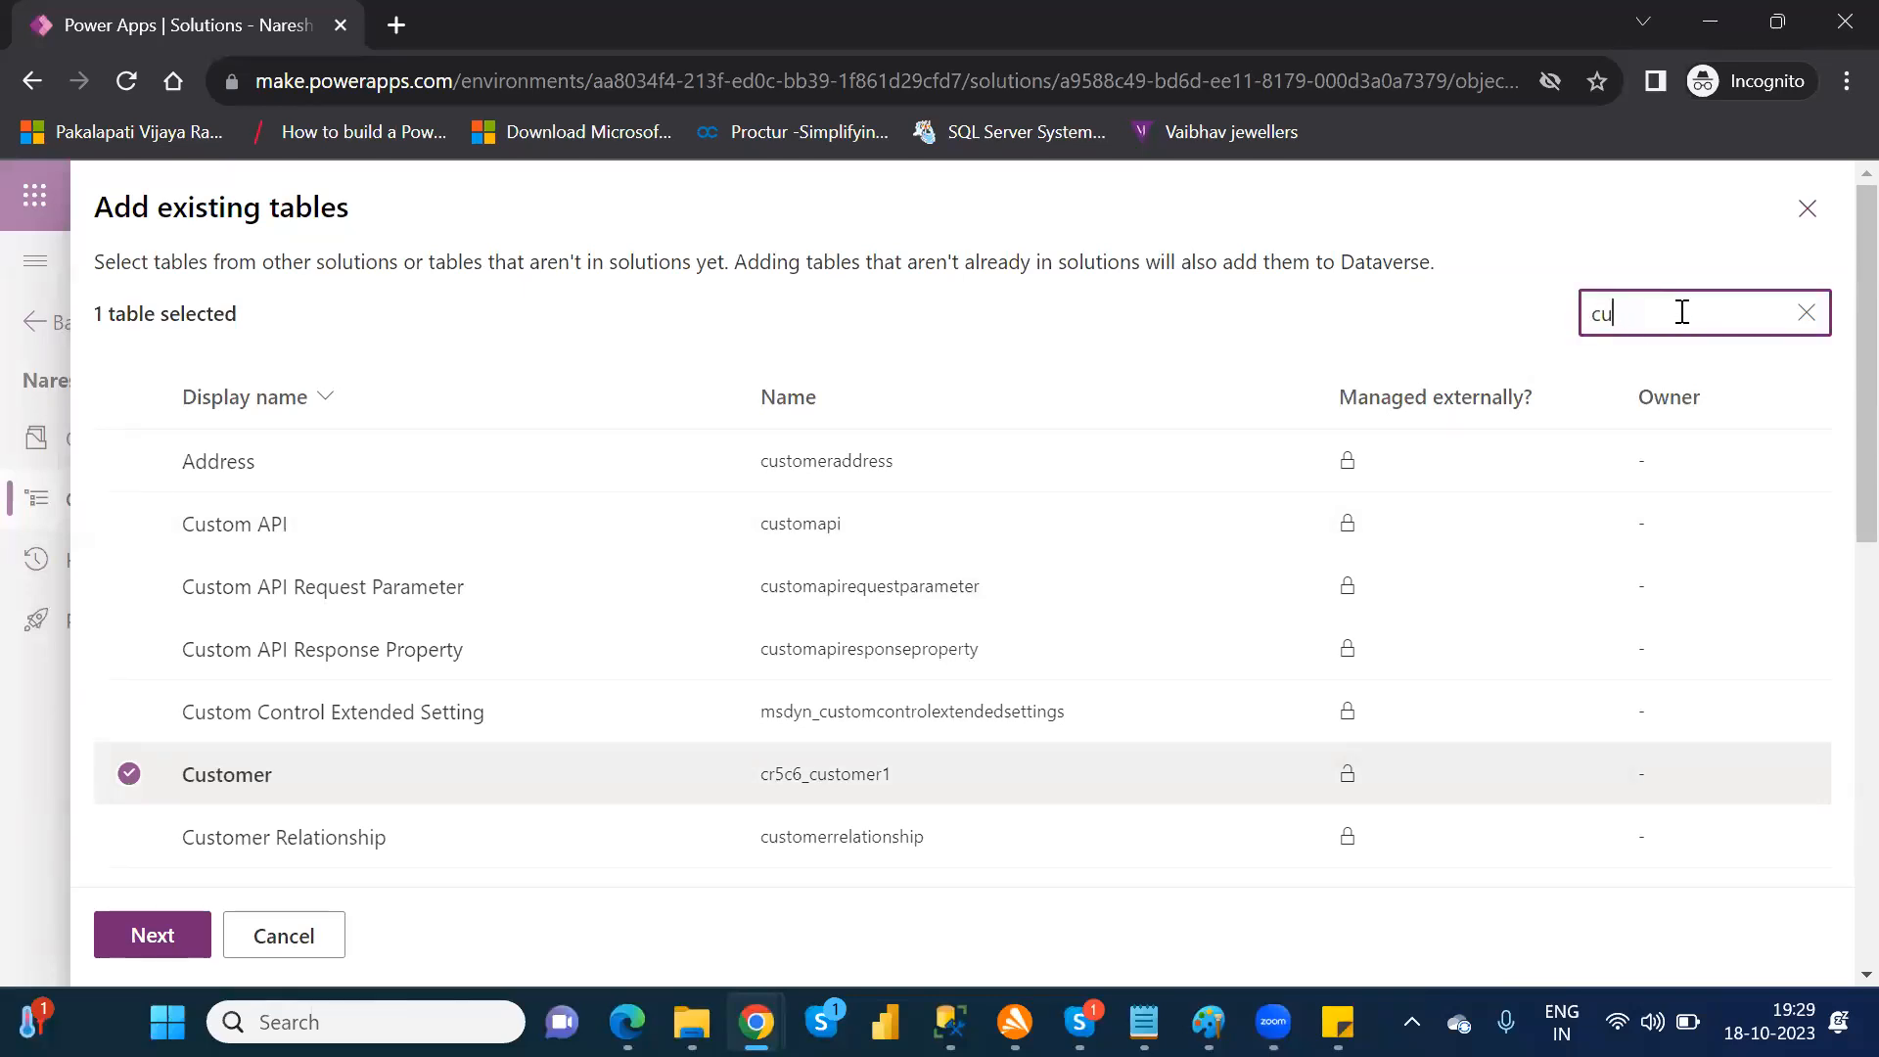
{"action": "type", "text": "fina"}
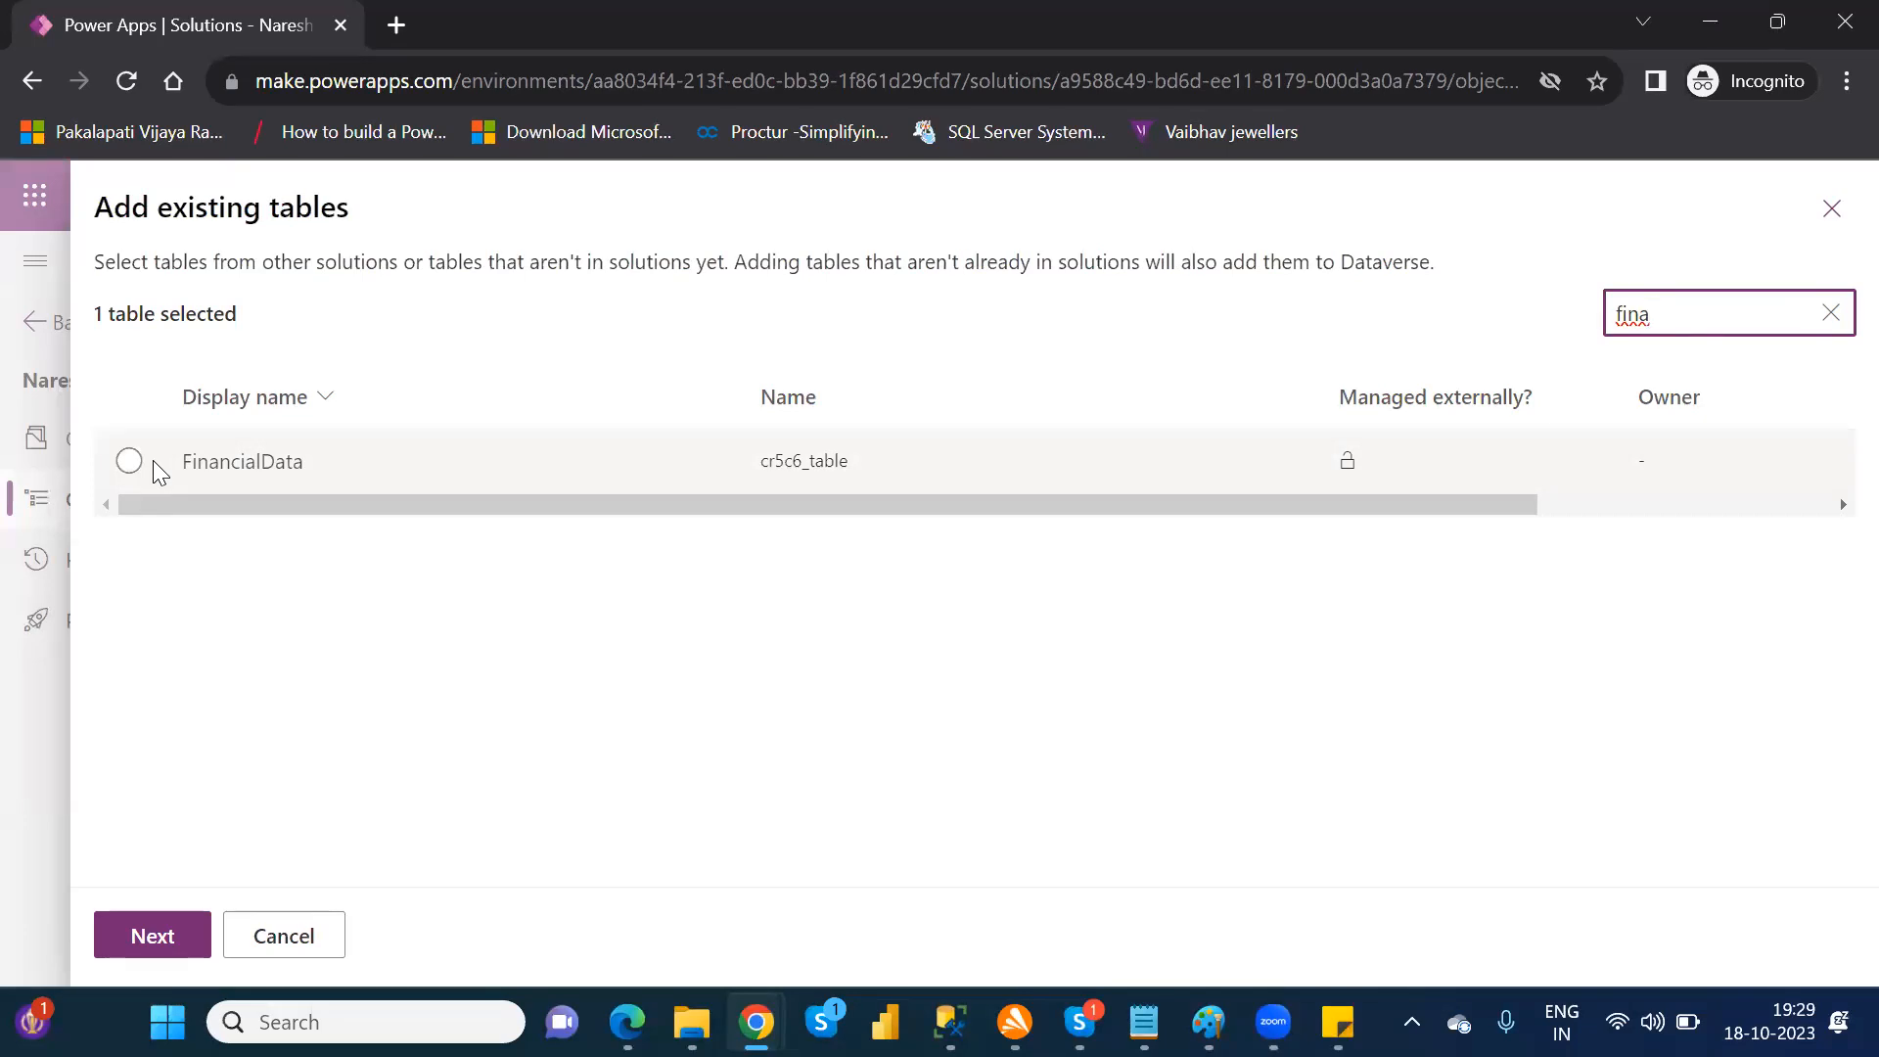
{"action": "left_click", "coordinate": [127, 462]}
{"action": "left_click", "coordinate": [130, 462]}
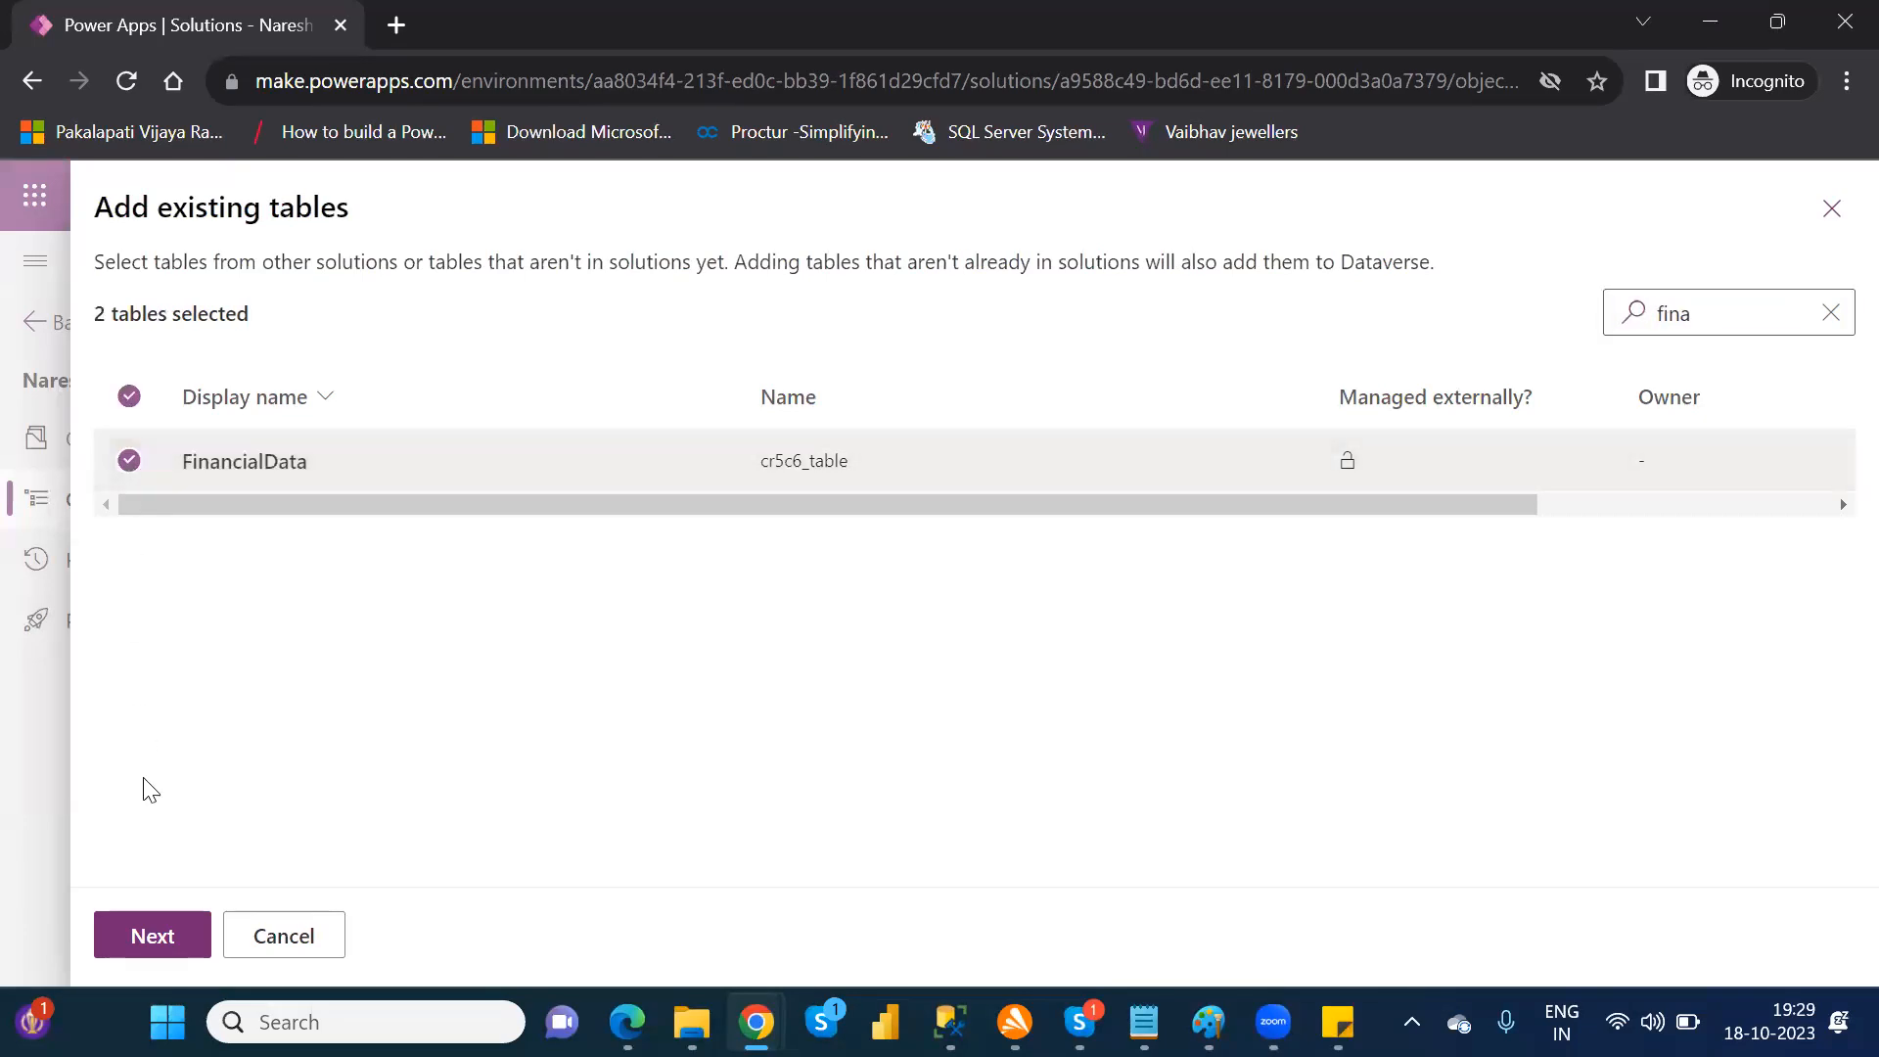
Step: Include all objects for both the Customer and FinancialData tables and add them to the solution
{"action": "left_click", "coordinate": [169, 944]}
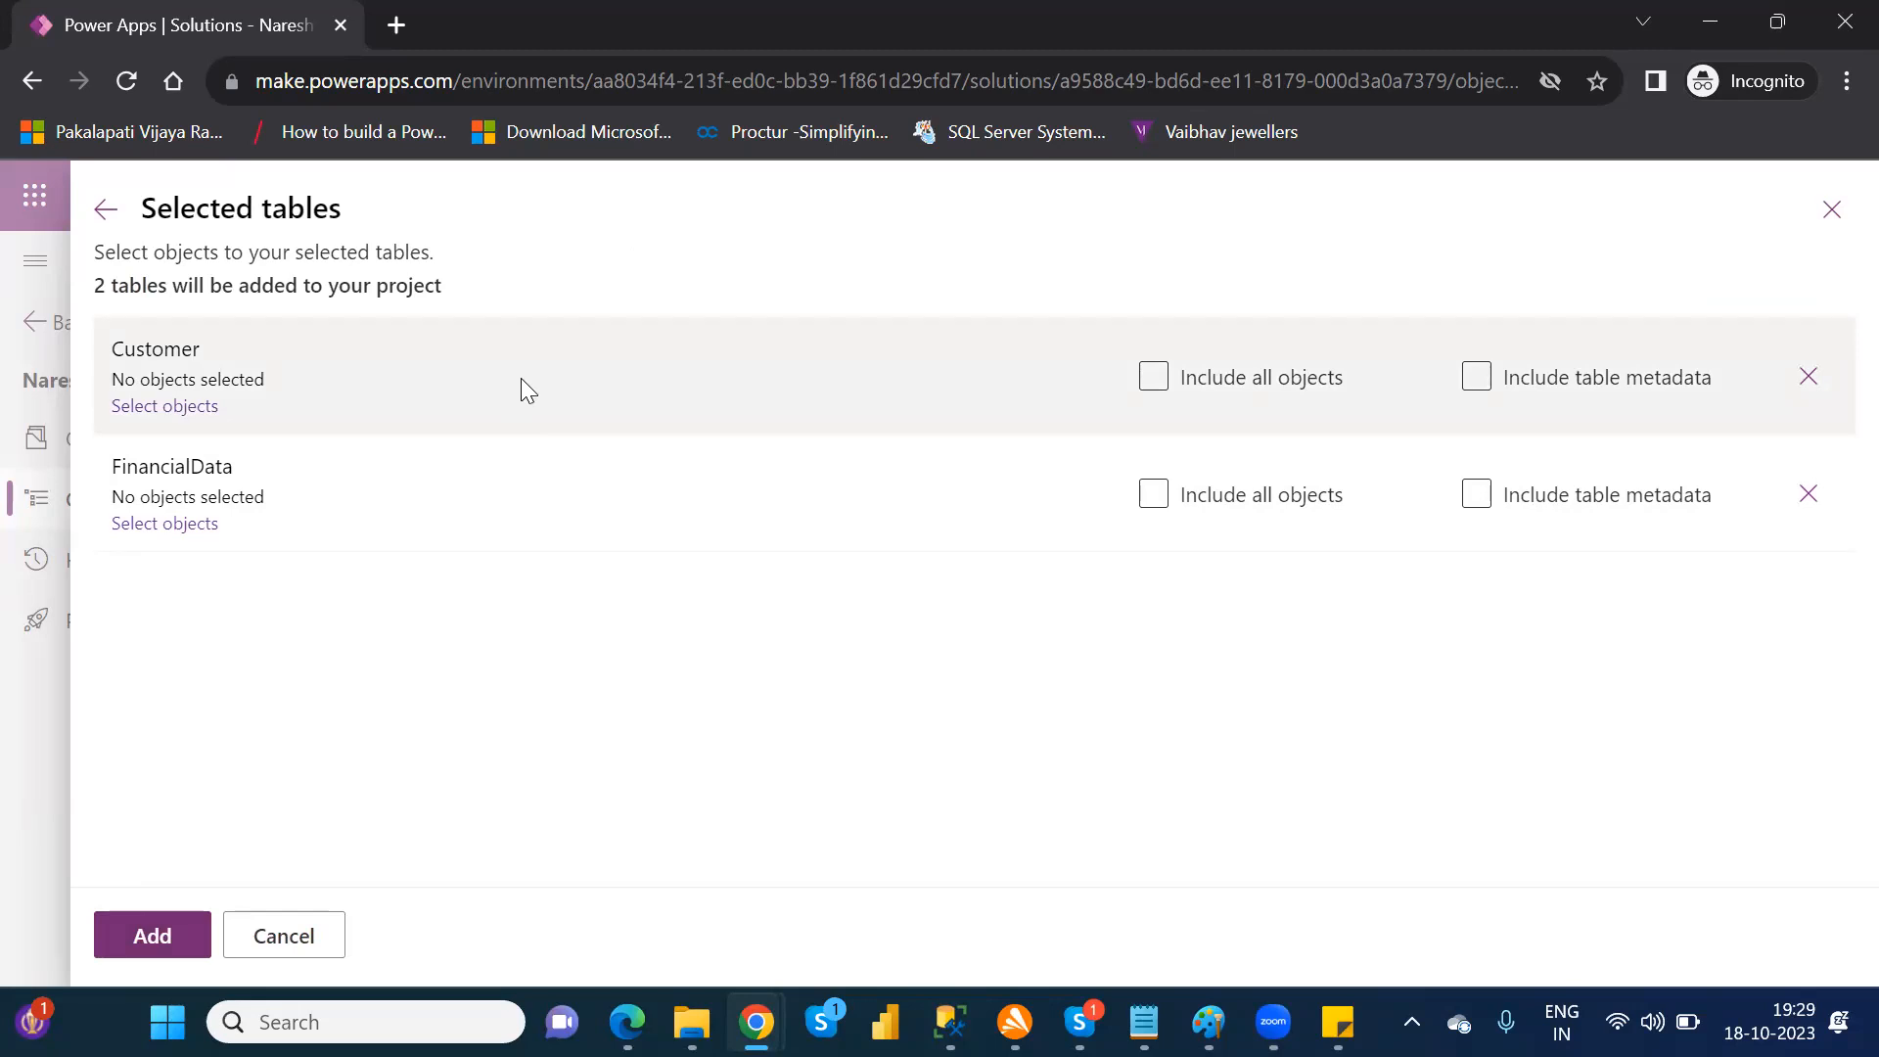
{"action": "left_click", "coordinate": [1152, 385]}
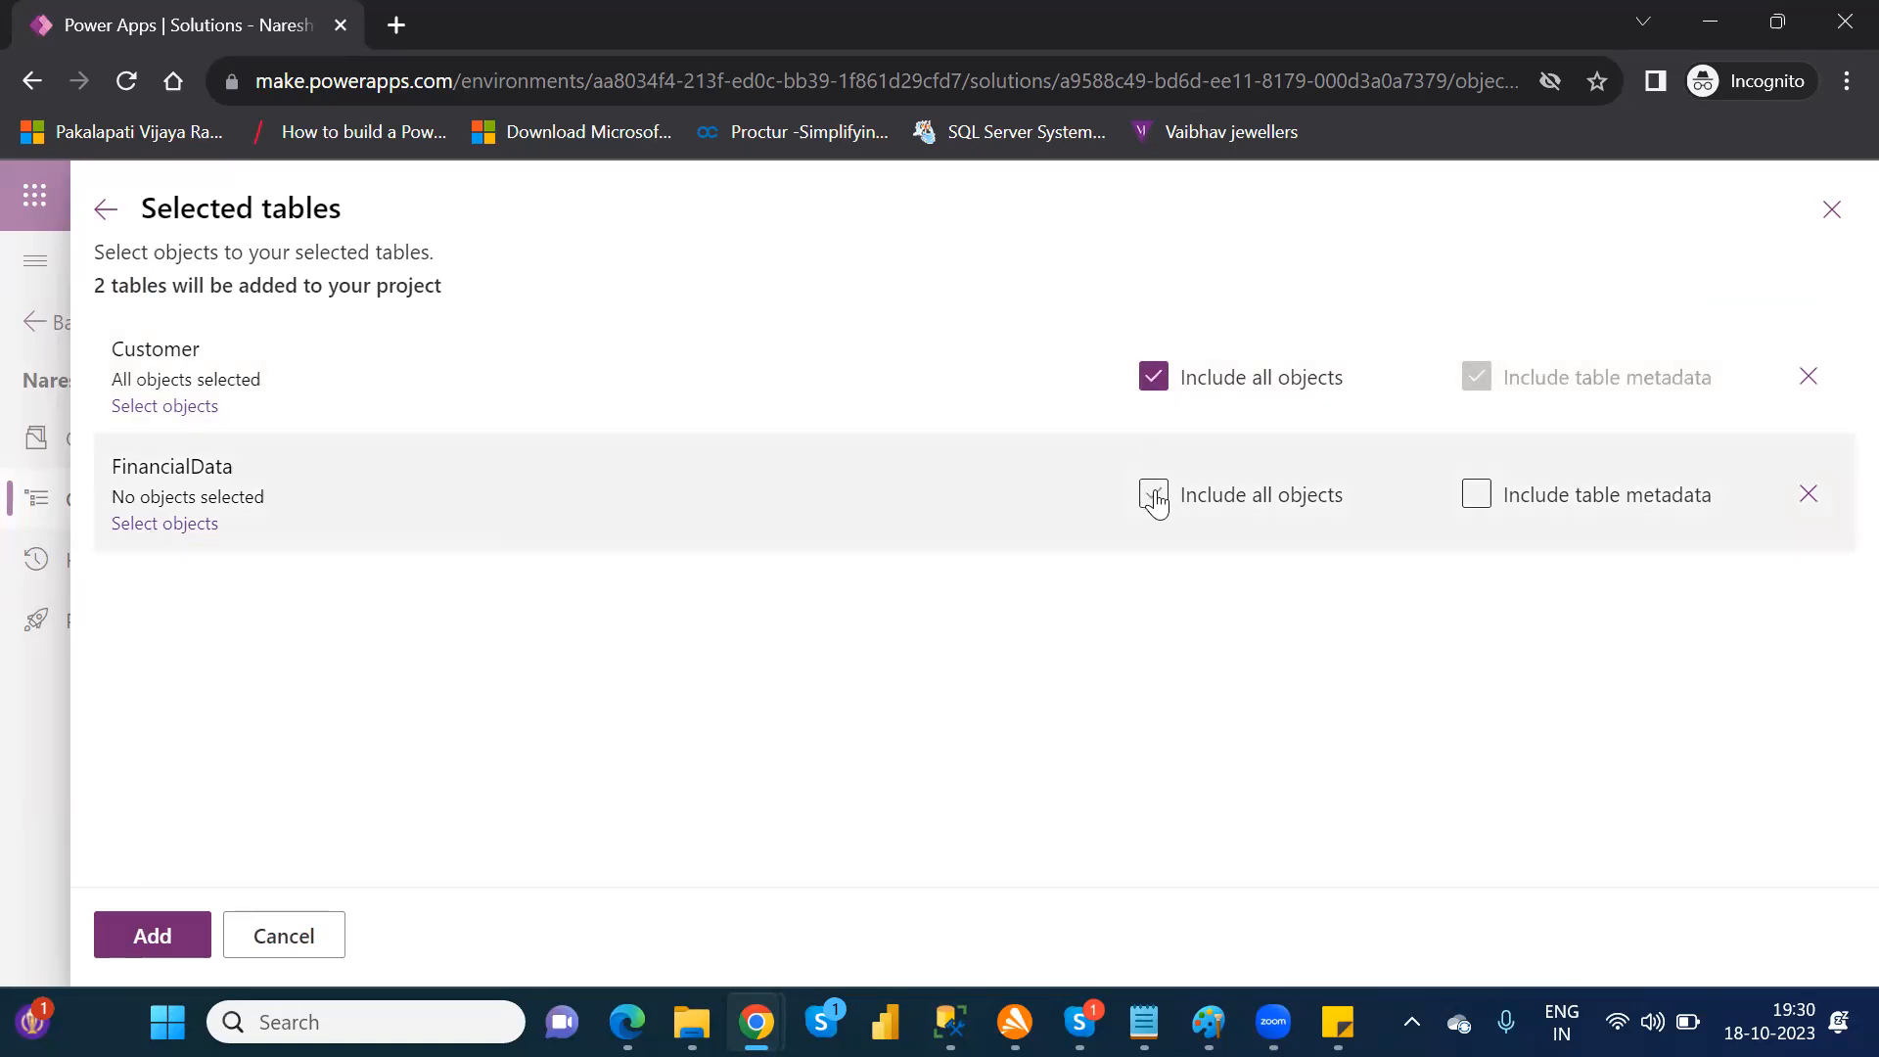
{"action": "left_click", "coordinate": [1155, 500]}
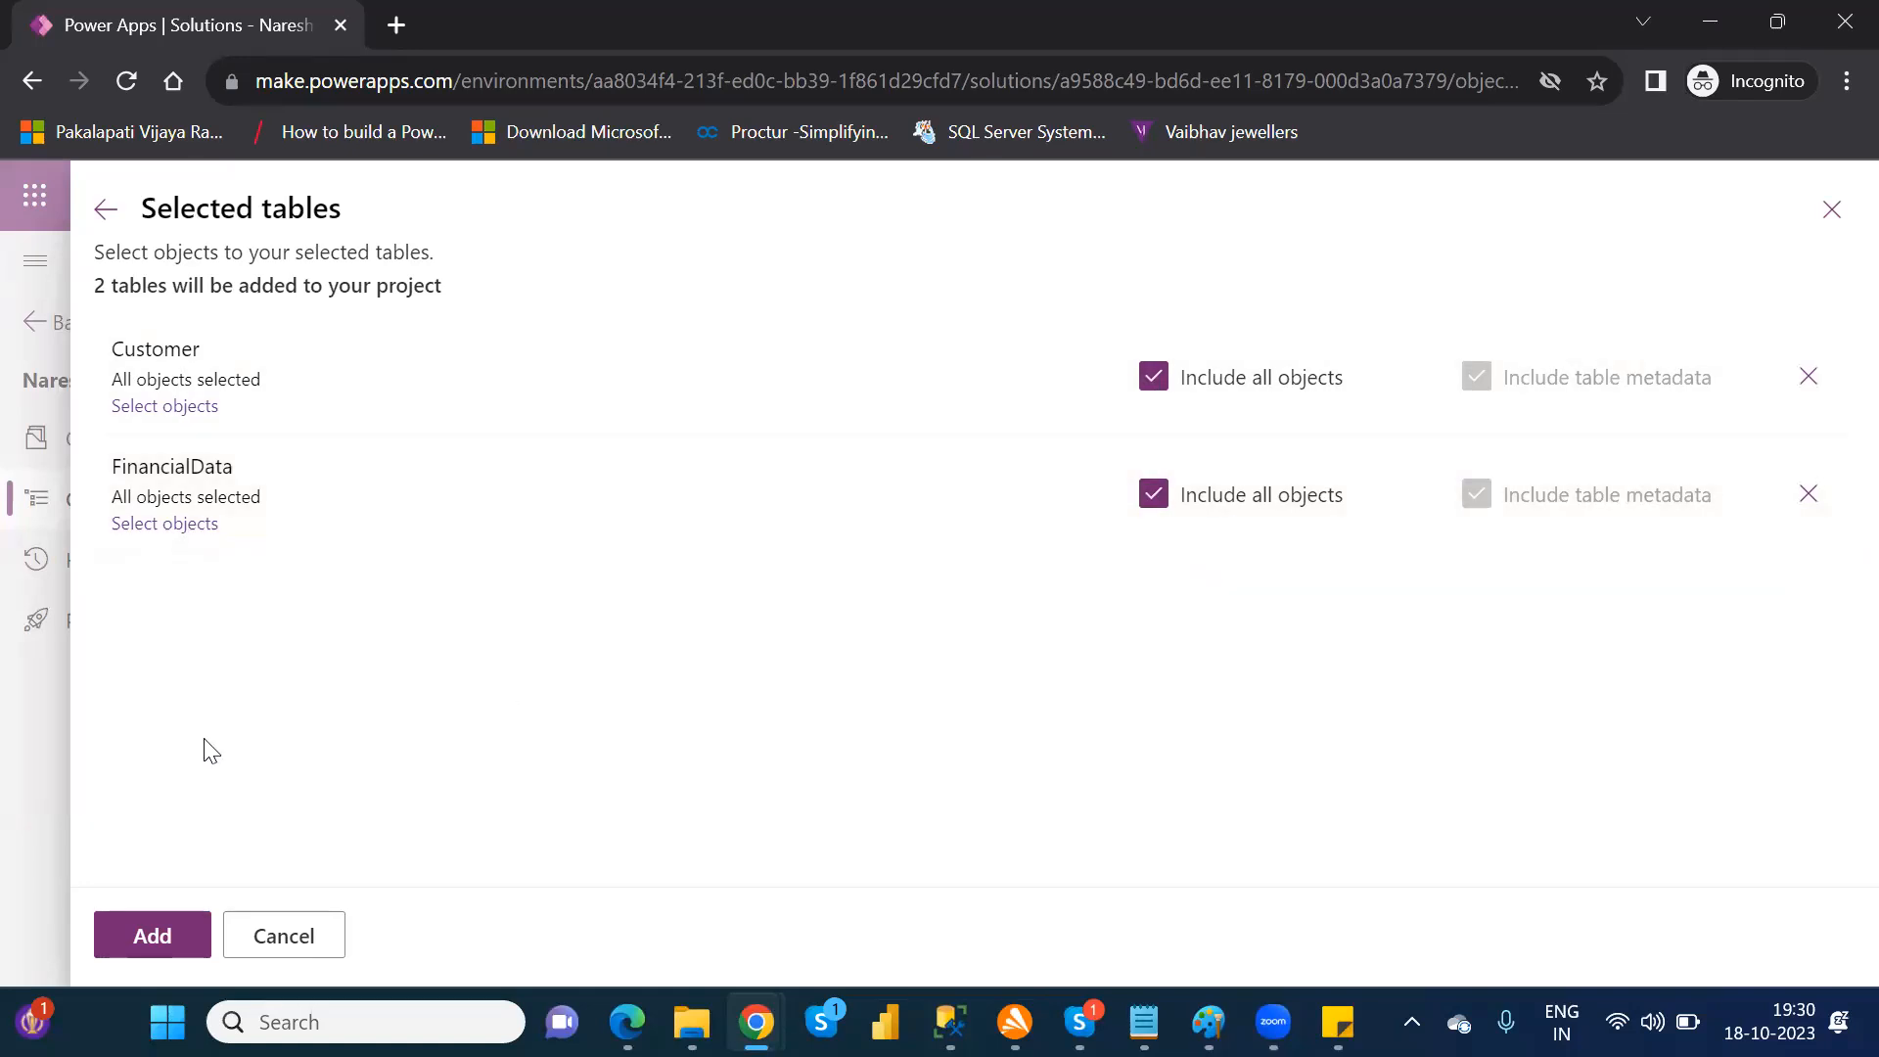
{"action": "left_click", "coordinate": [155, 940]}
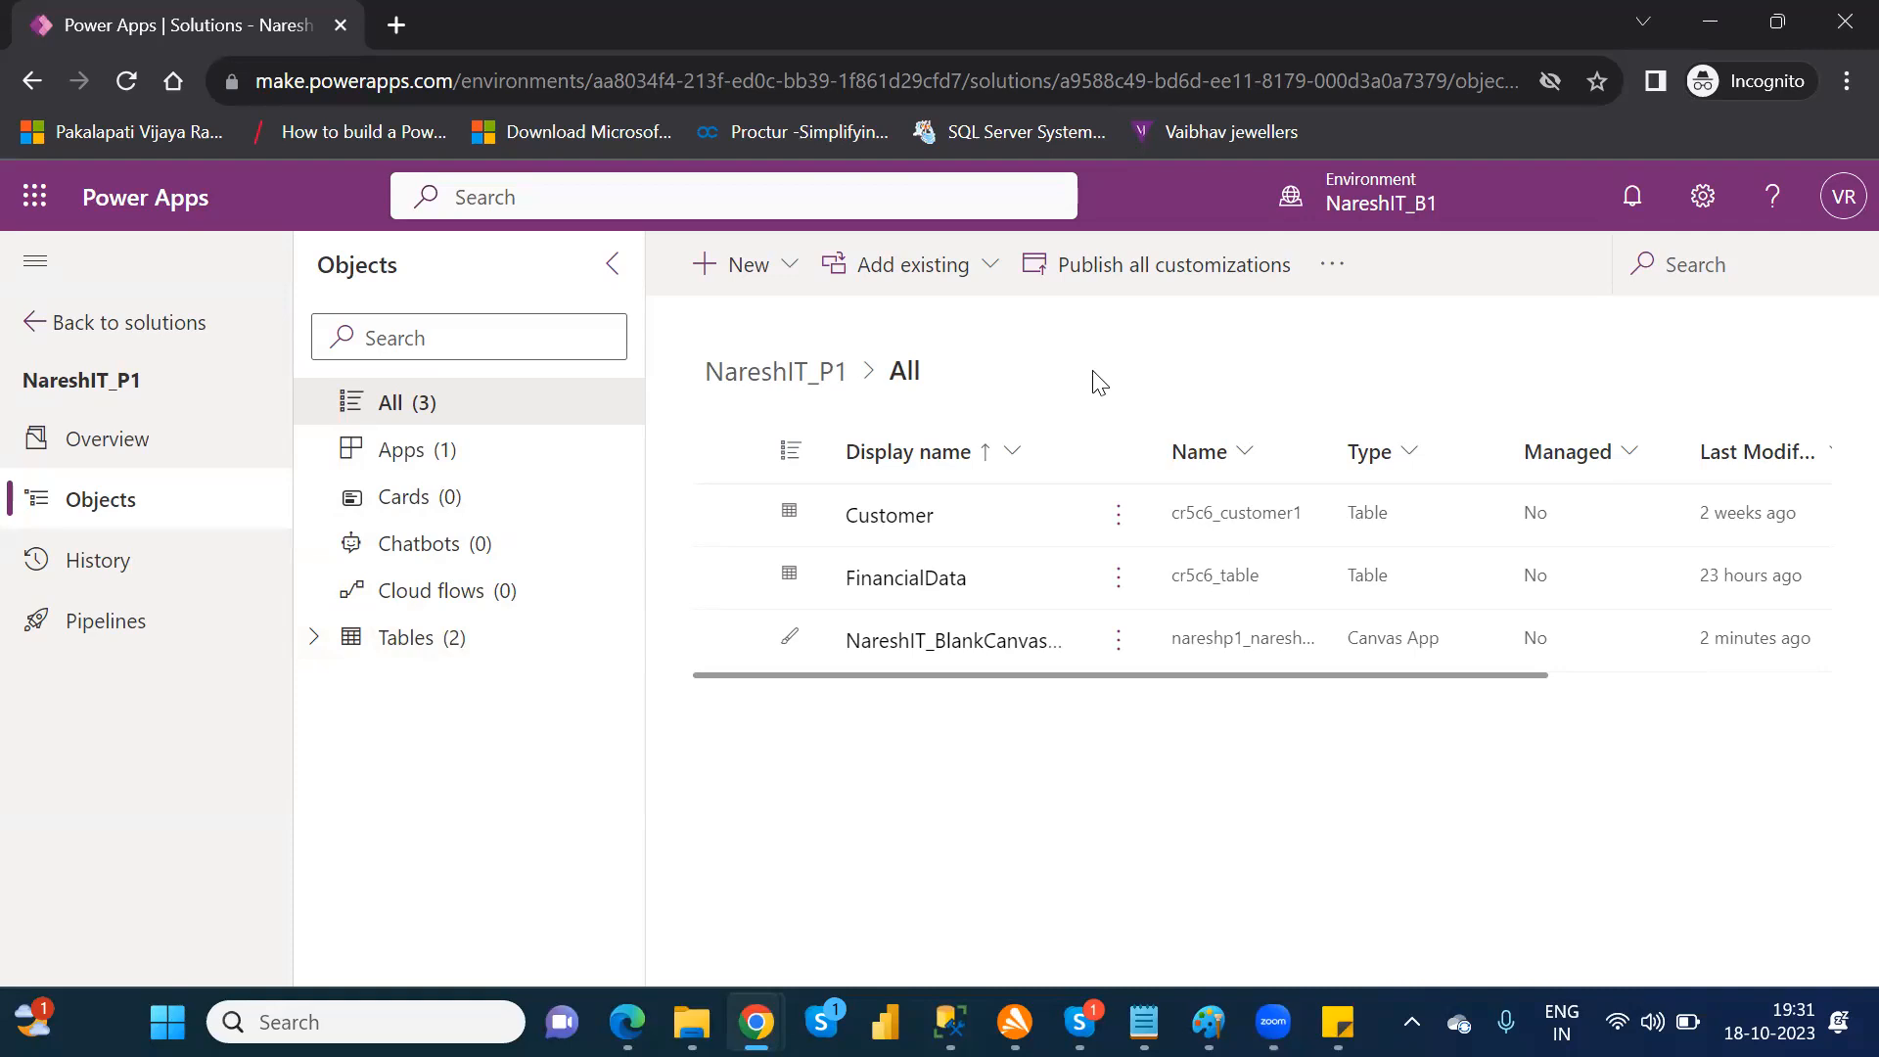
Step: Return to the solutions list, recheck the objects inside NareshIT_P1, and select that solution in the list
{"action": "left_click", "coordinate": [106, 331]}
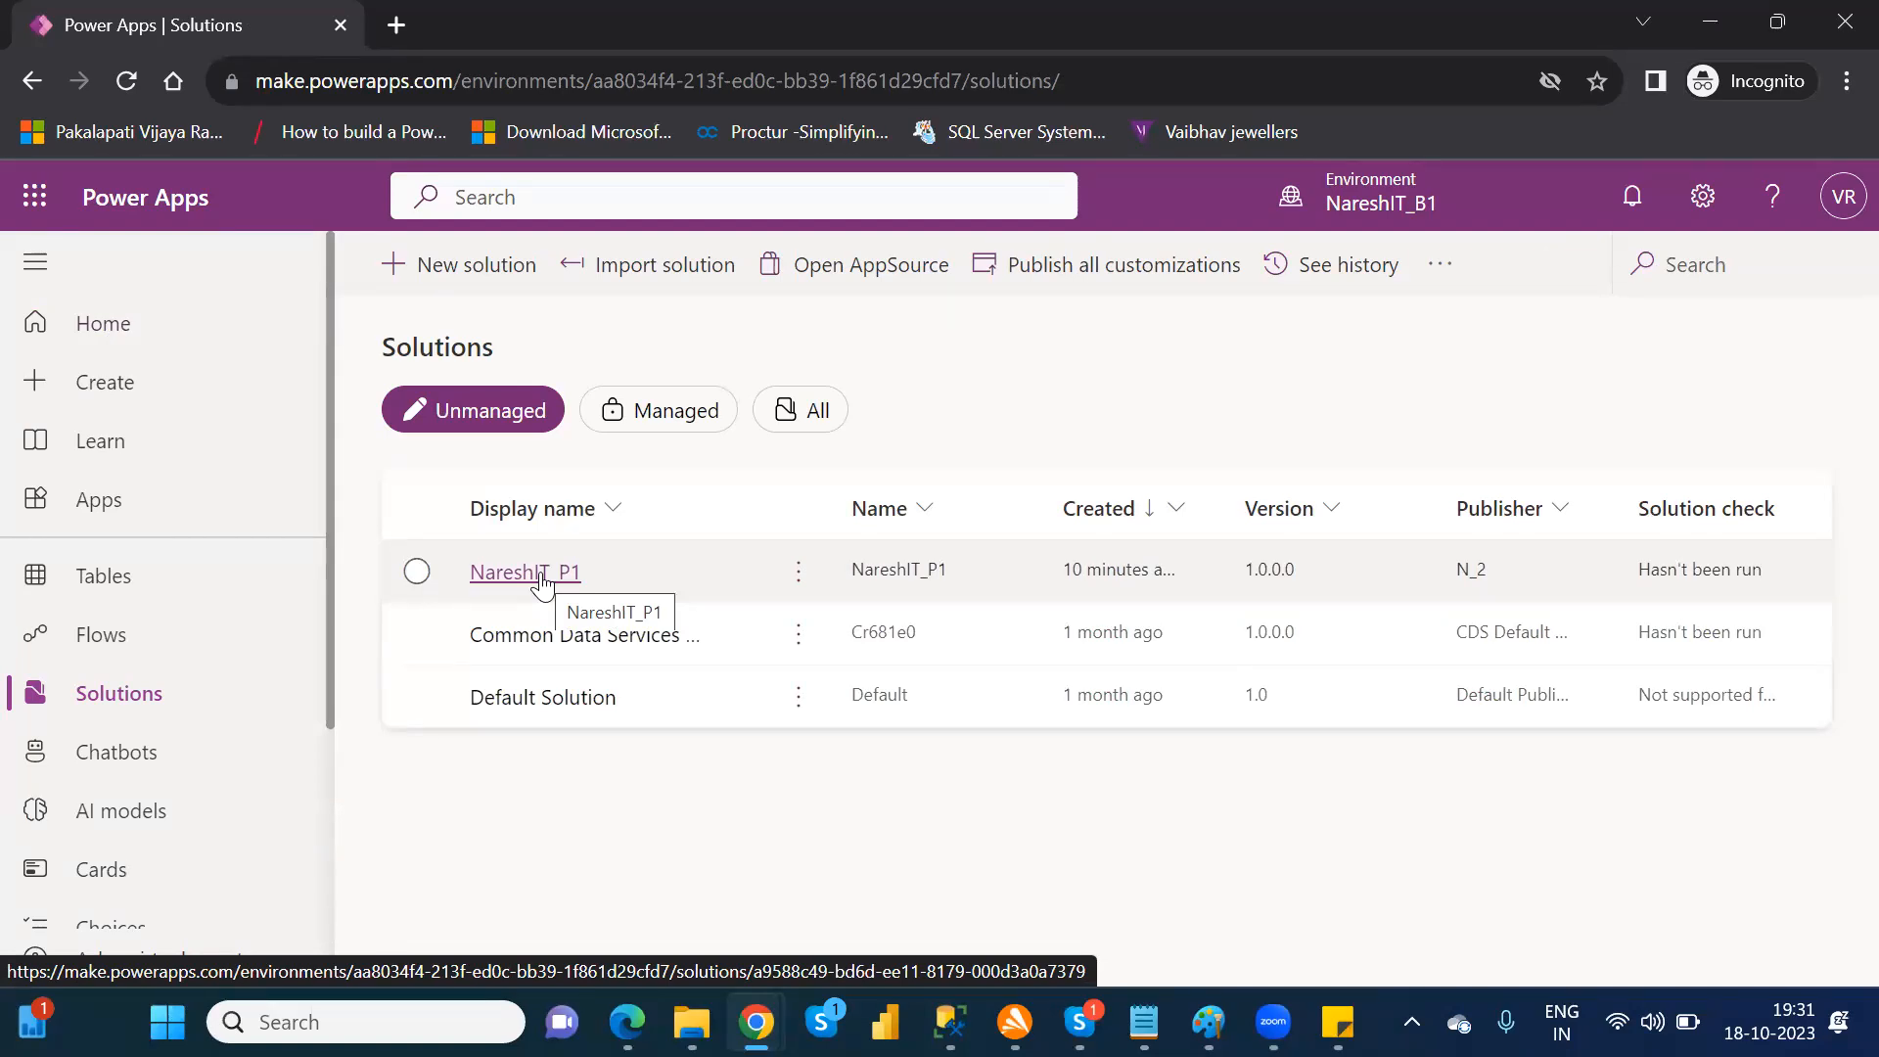
{"action": "left_click", "coordinate": [418, 572]}
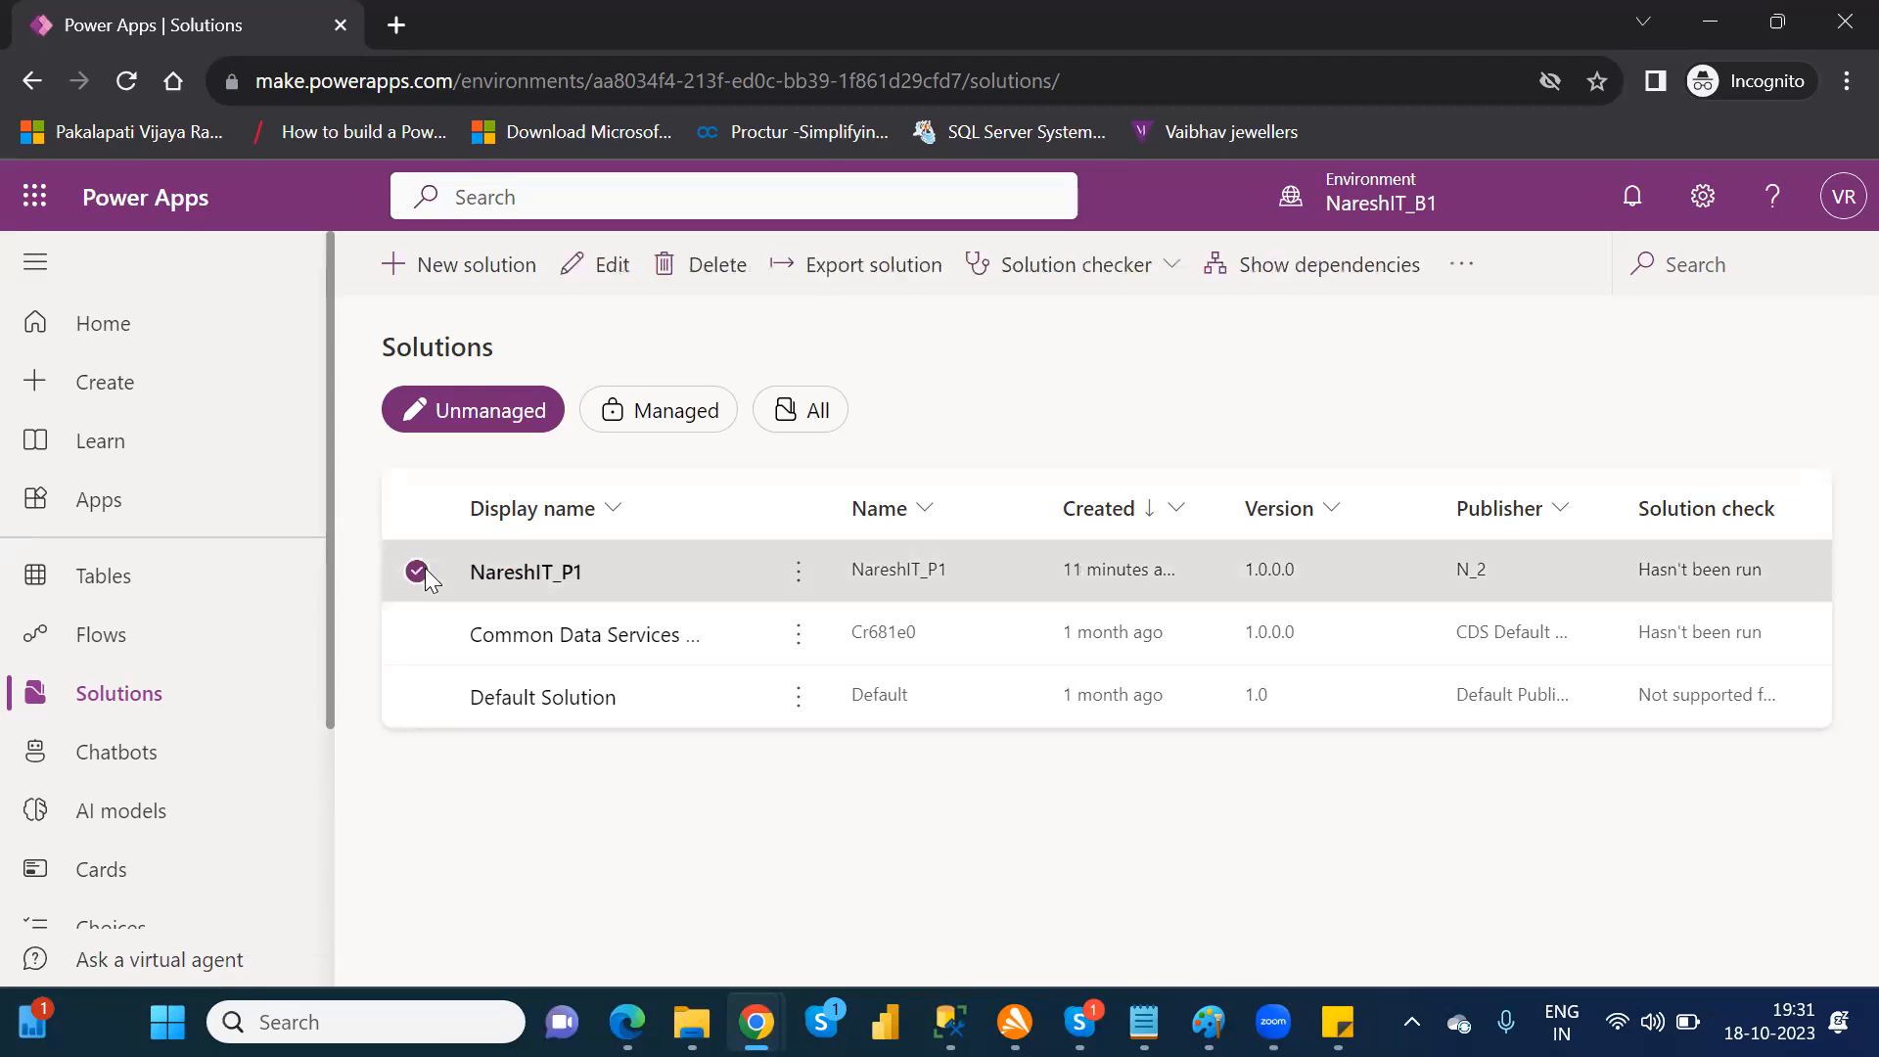
{"action": "left_click", "coordinate": [504, 577]}
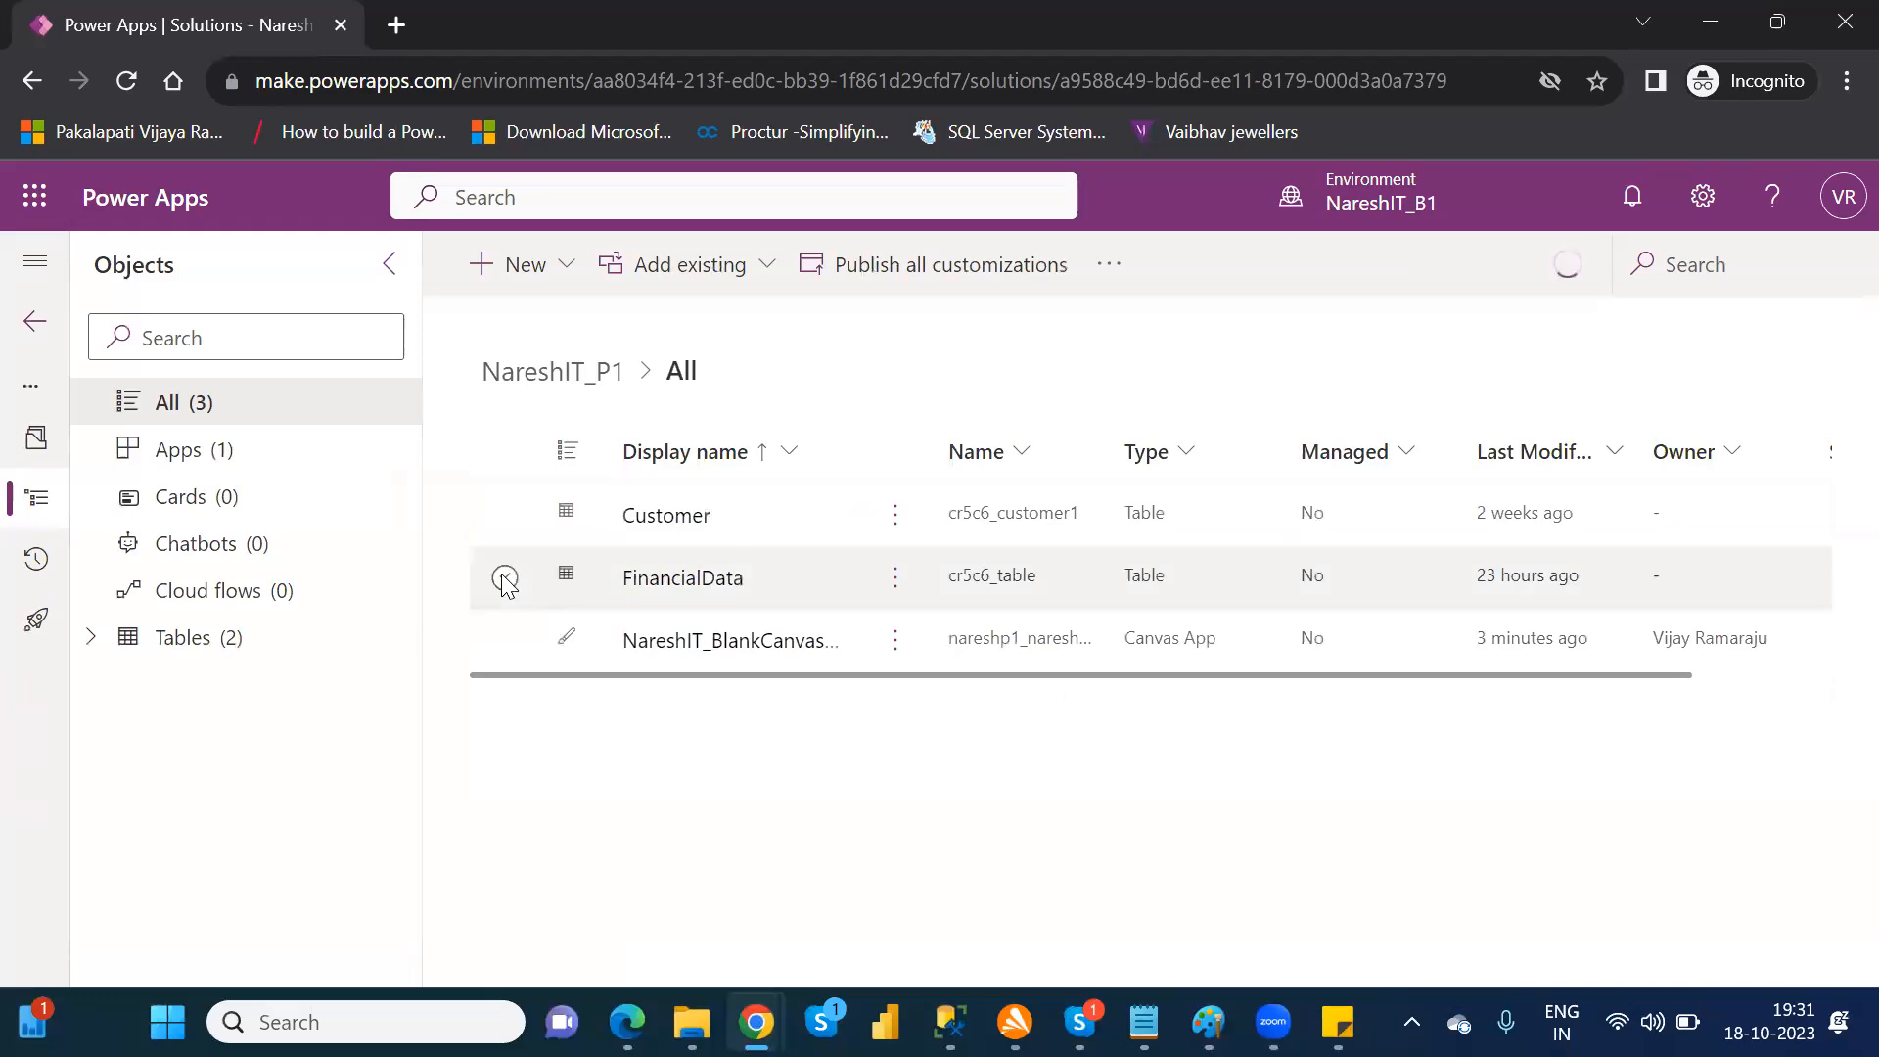
{"action": "left_click", "coordinate": [35, 326]}
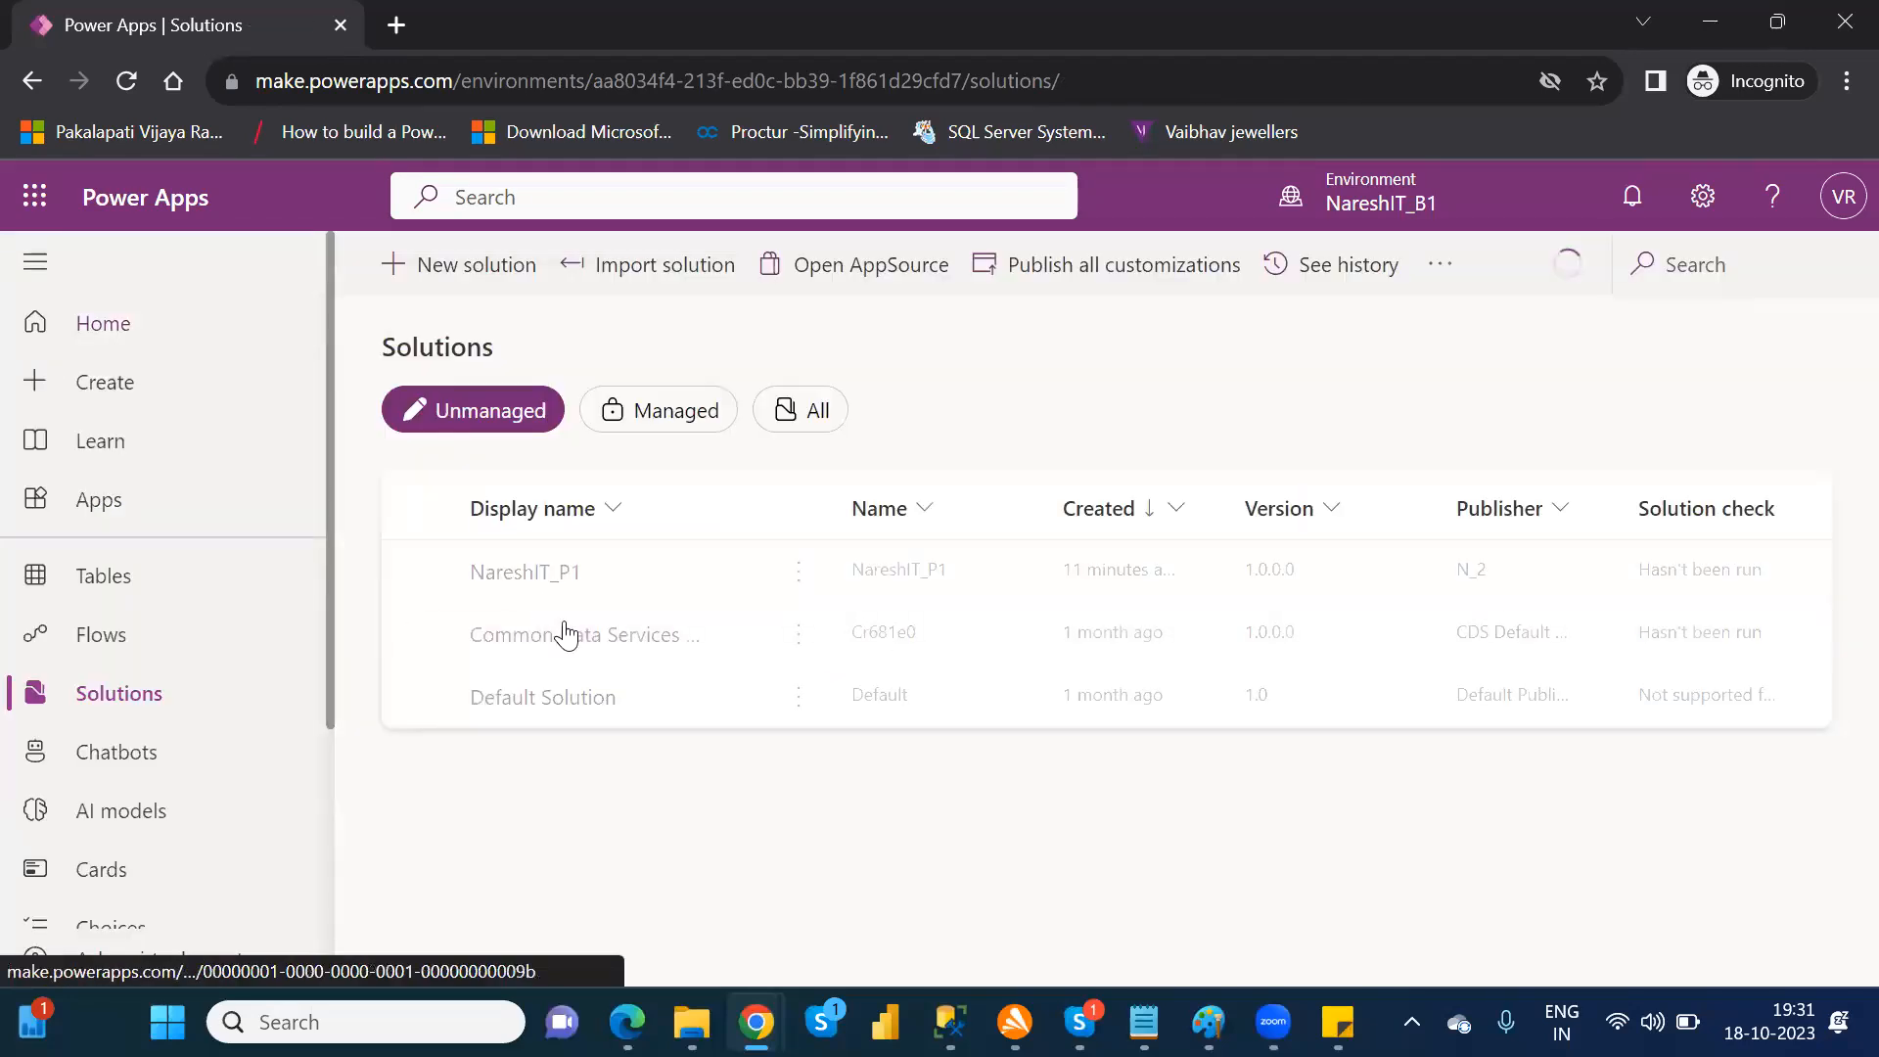
{"action": "left_click", "coordinate": [417, 571]}
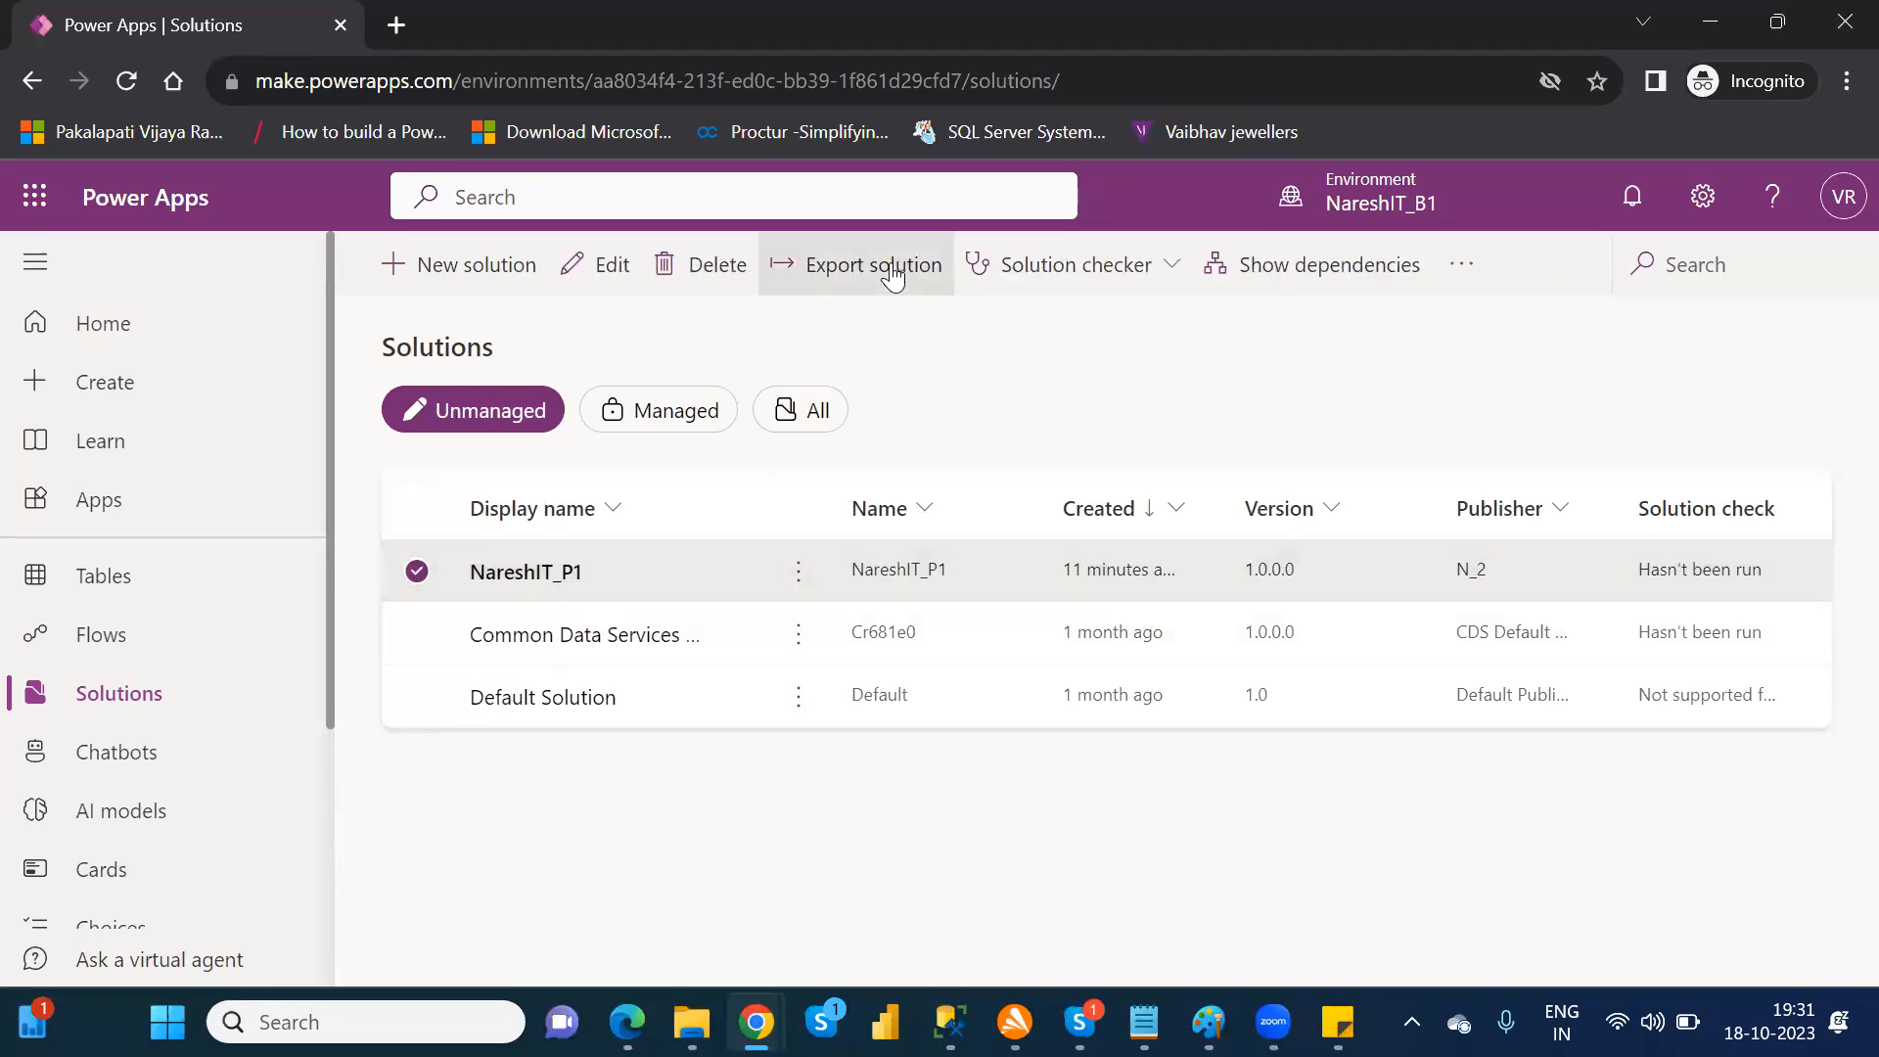
{"action": "left_click", "coordinate": [417, 572]}
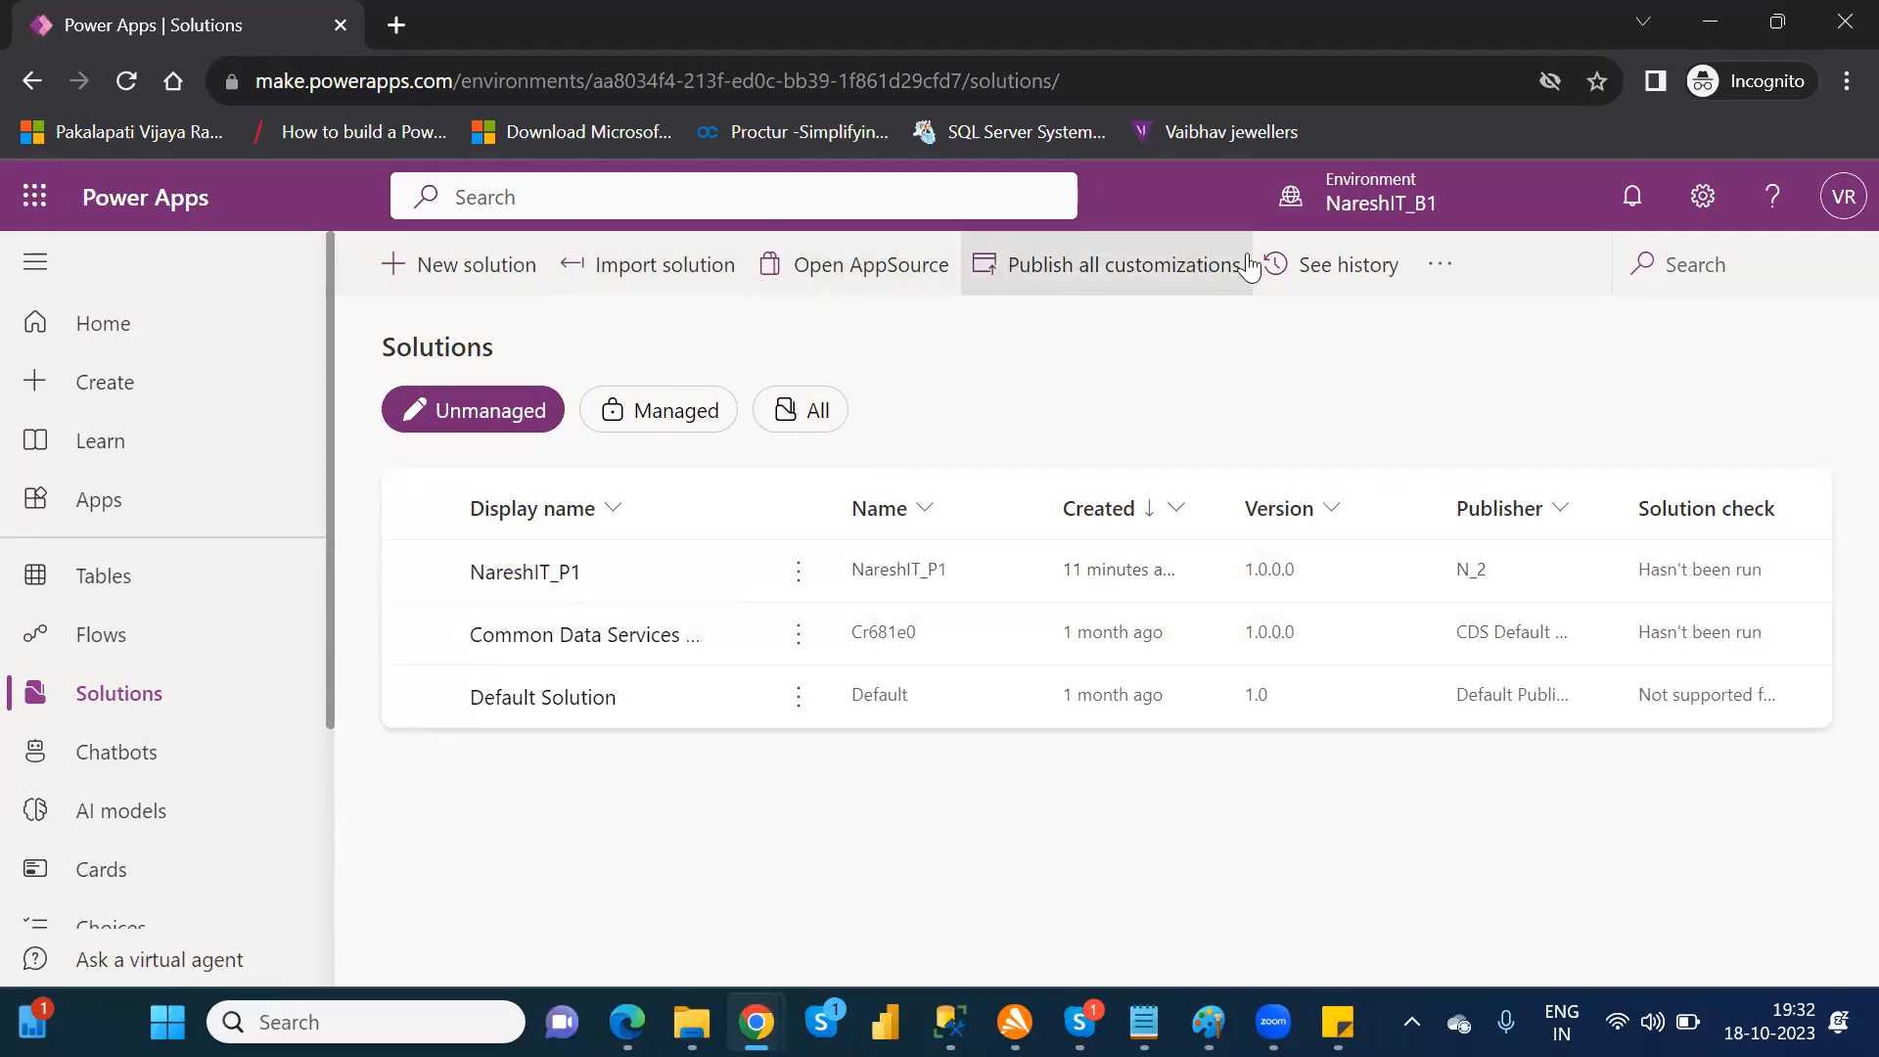
{"action": "left_click", "coordinate": [418, 573]}
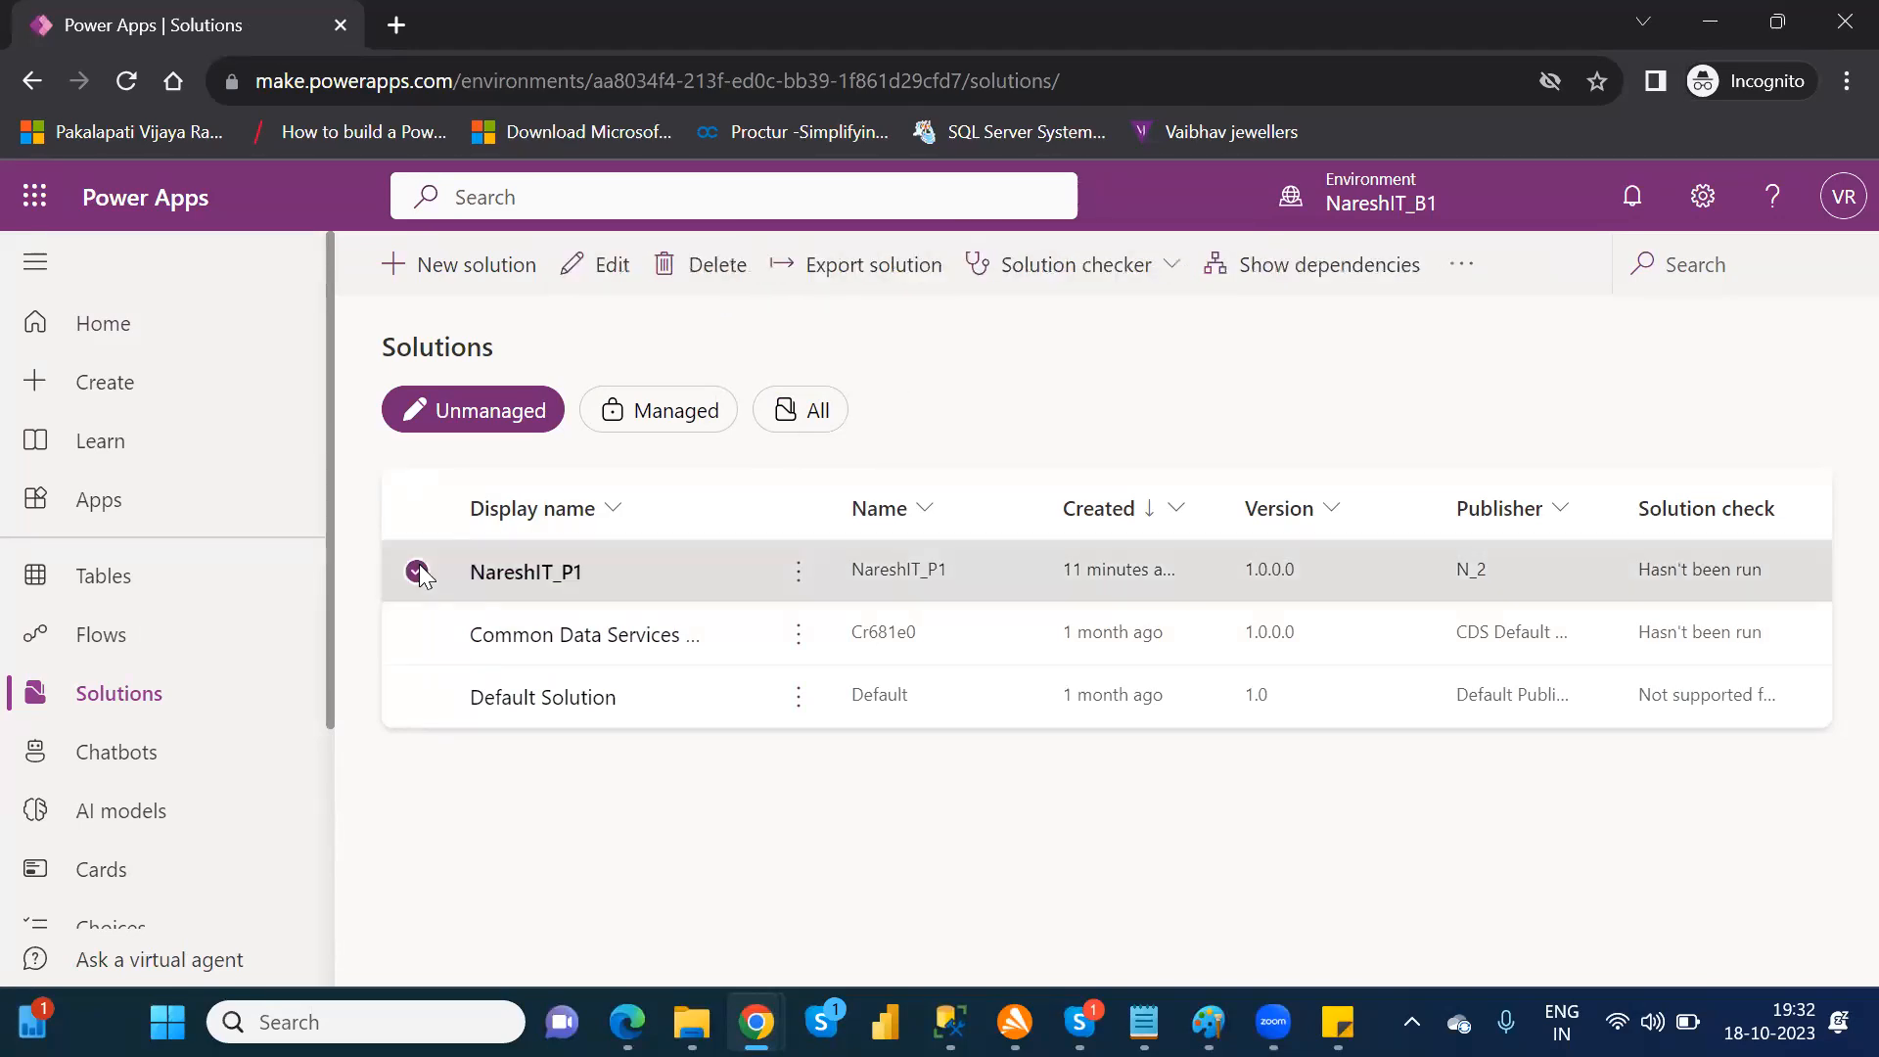
Step: Export the selected solution as unmanaged with version 1.0.0.1, without publishing changes or running the solution checker
{"action": "left_click", "coordinate": [862, 286]}
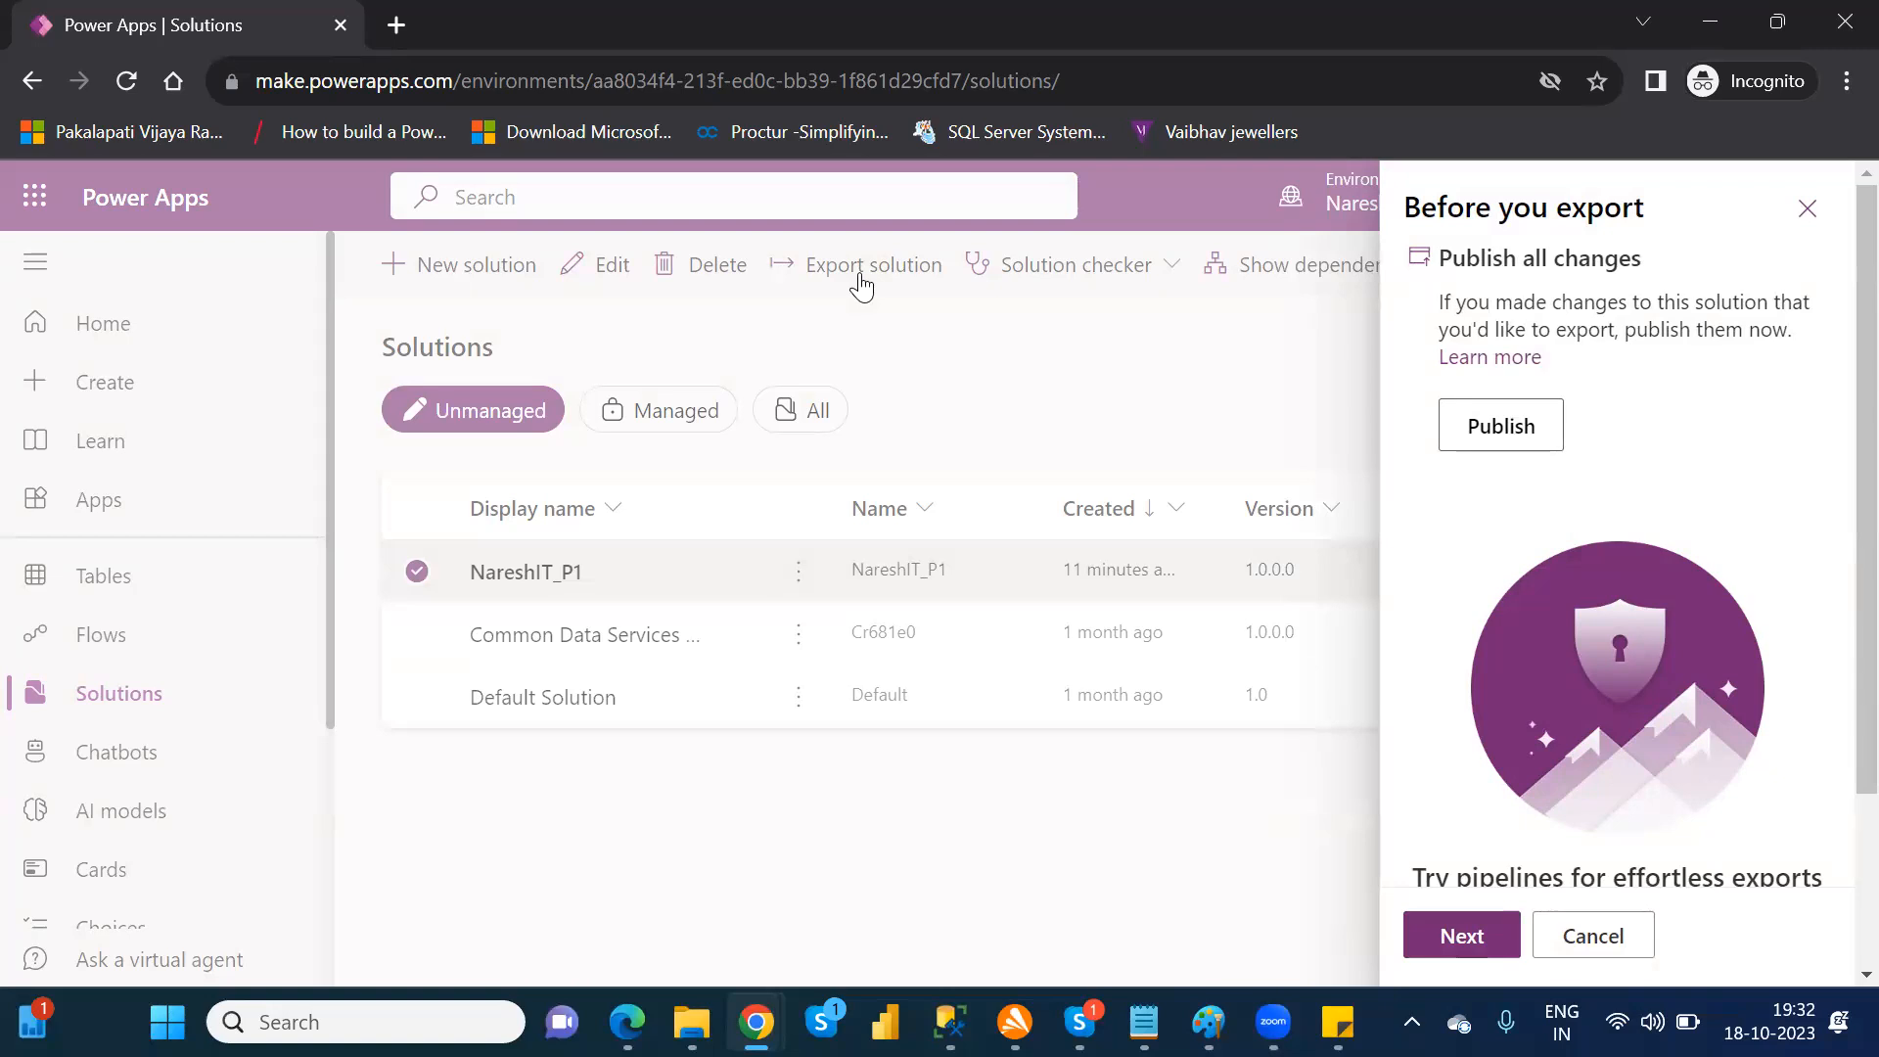
{"action": "left_click", "coordinate": [1482, 938]}
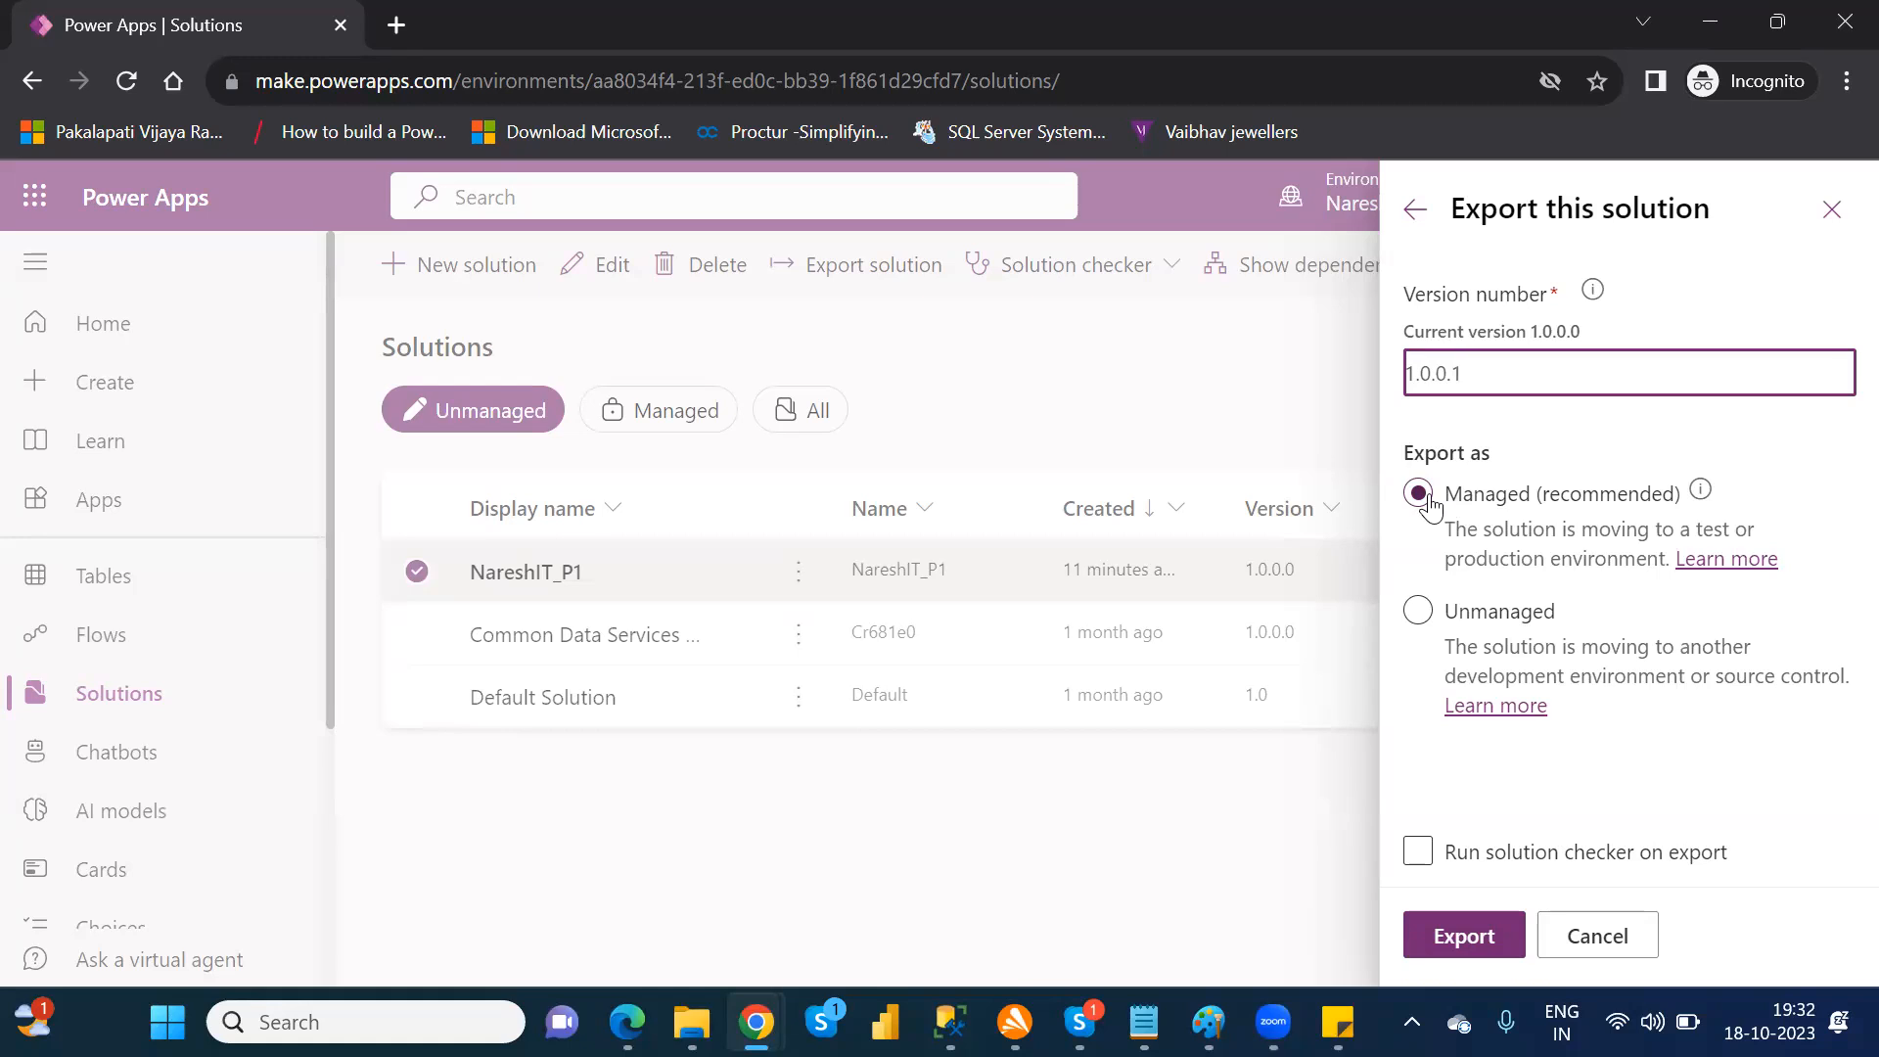
{"action": "left_click", "coordinate": [1419, 612]}
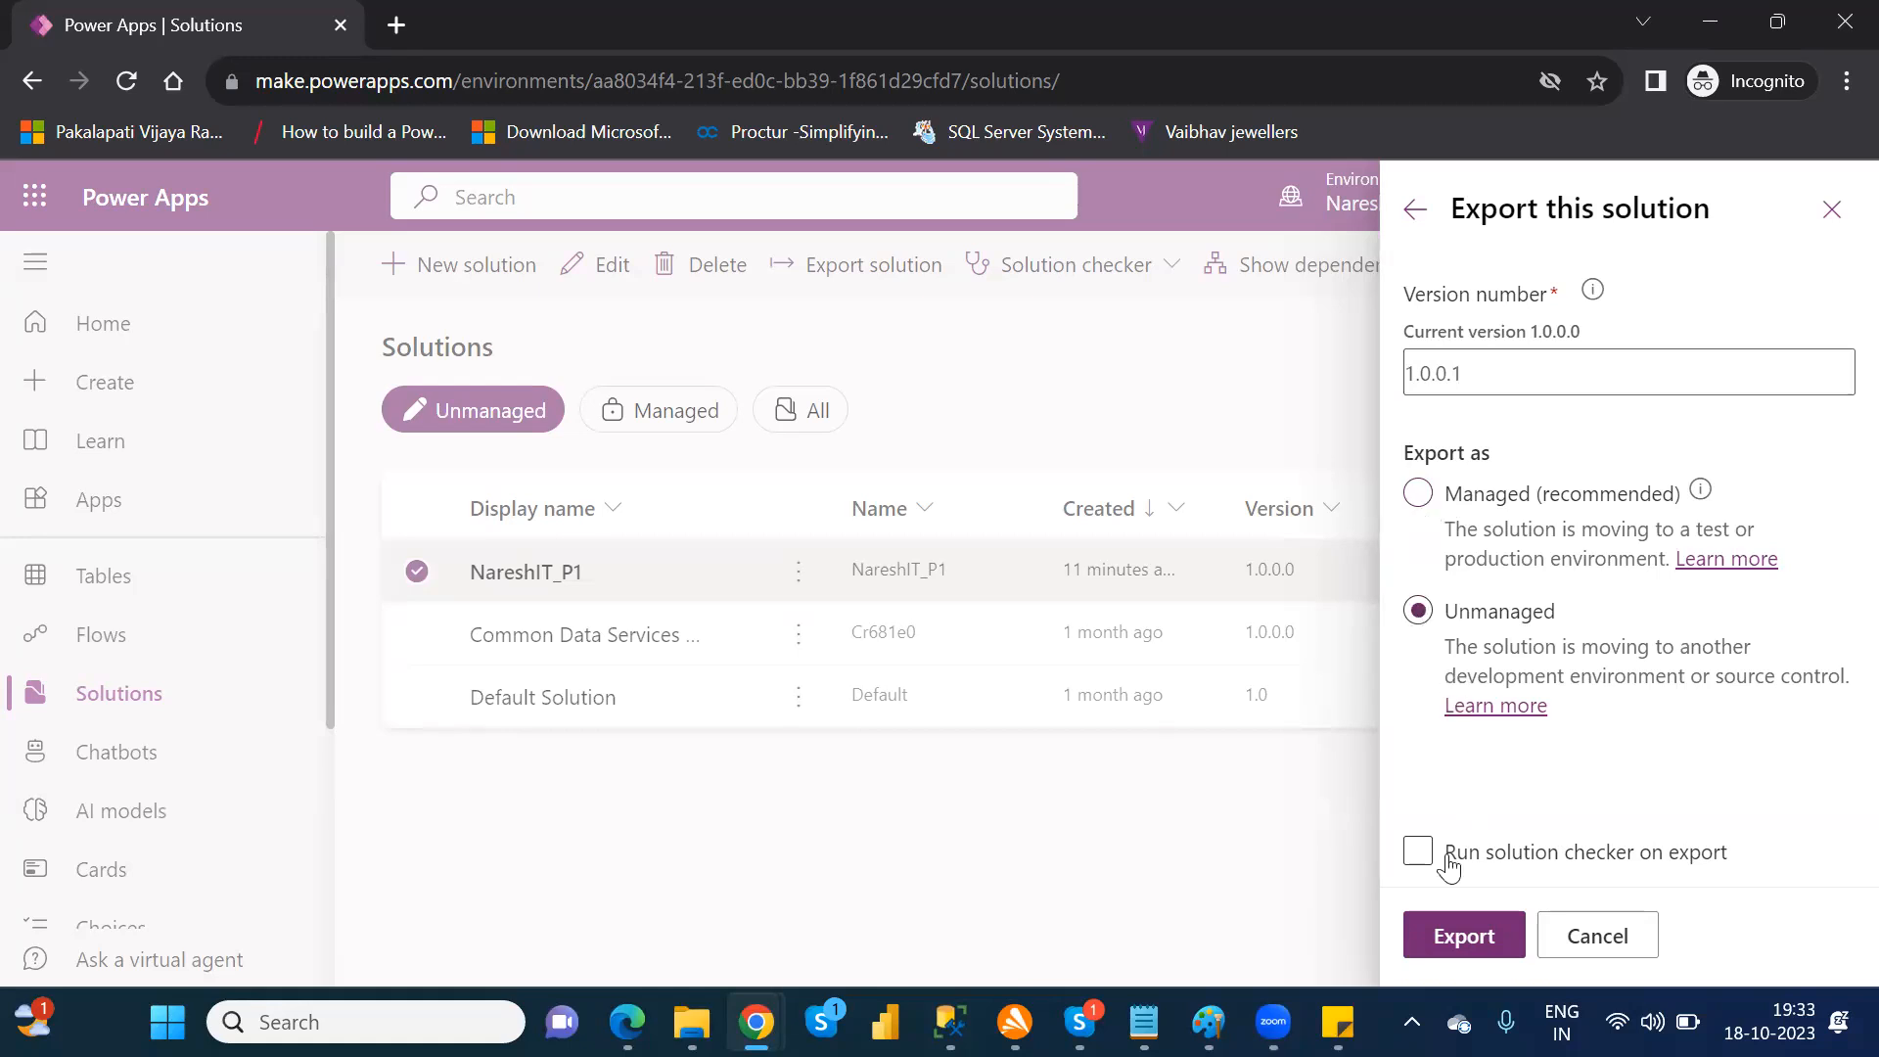
{"action": "left_click", "coordinate": [1462, 932]}
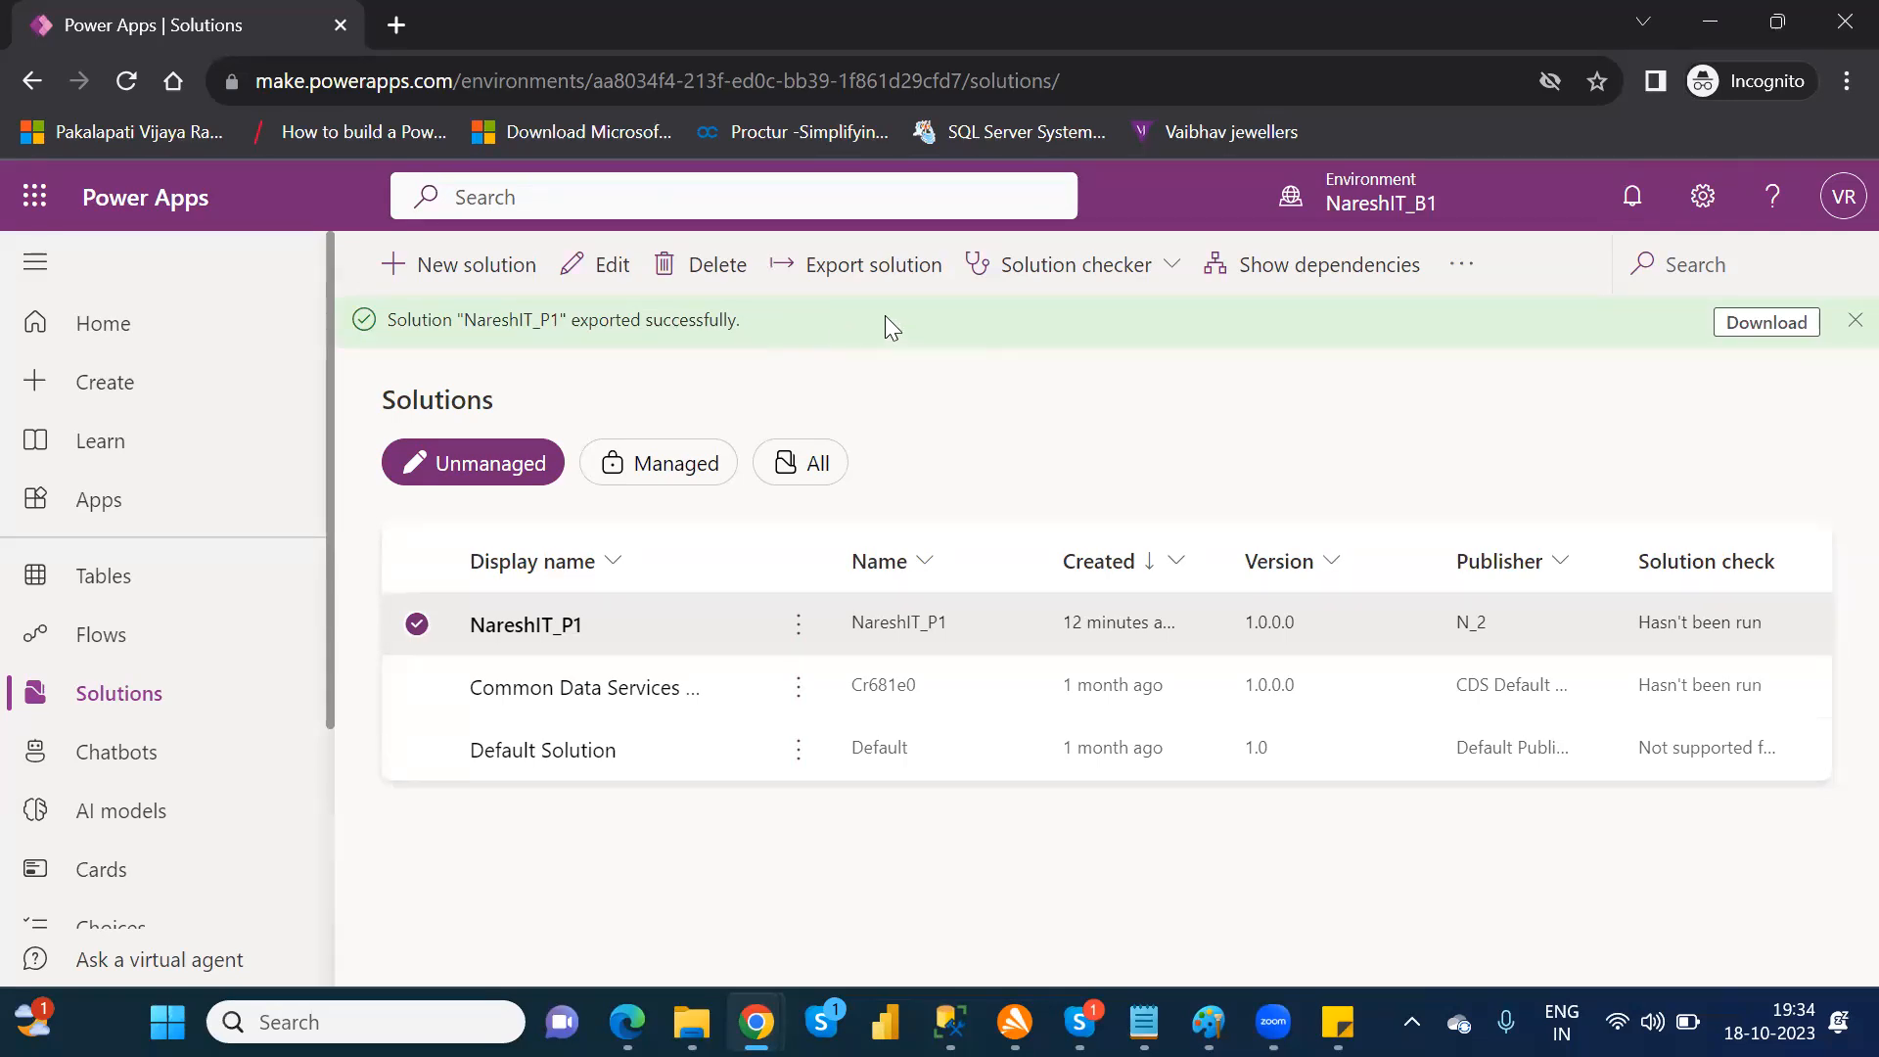
Step: Download the exported NareshIT_P1 solution and save it as NareshIT_P1_1_0_0_1 in the Downloads folder
{"action": "left_click", "coordinate": [1781, 331]}
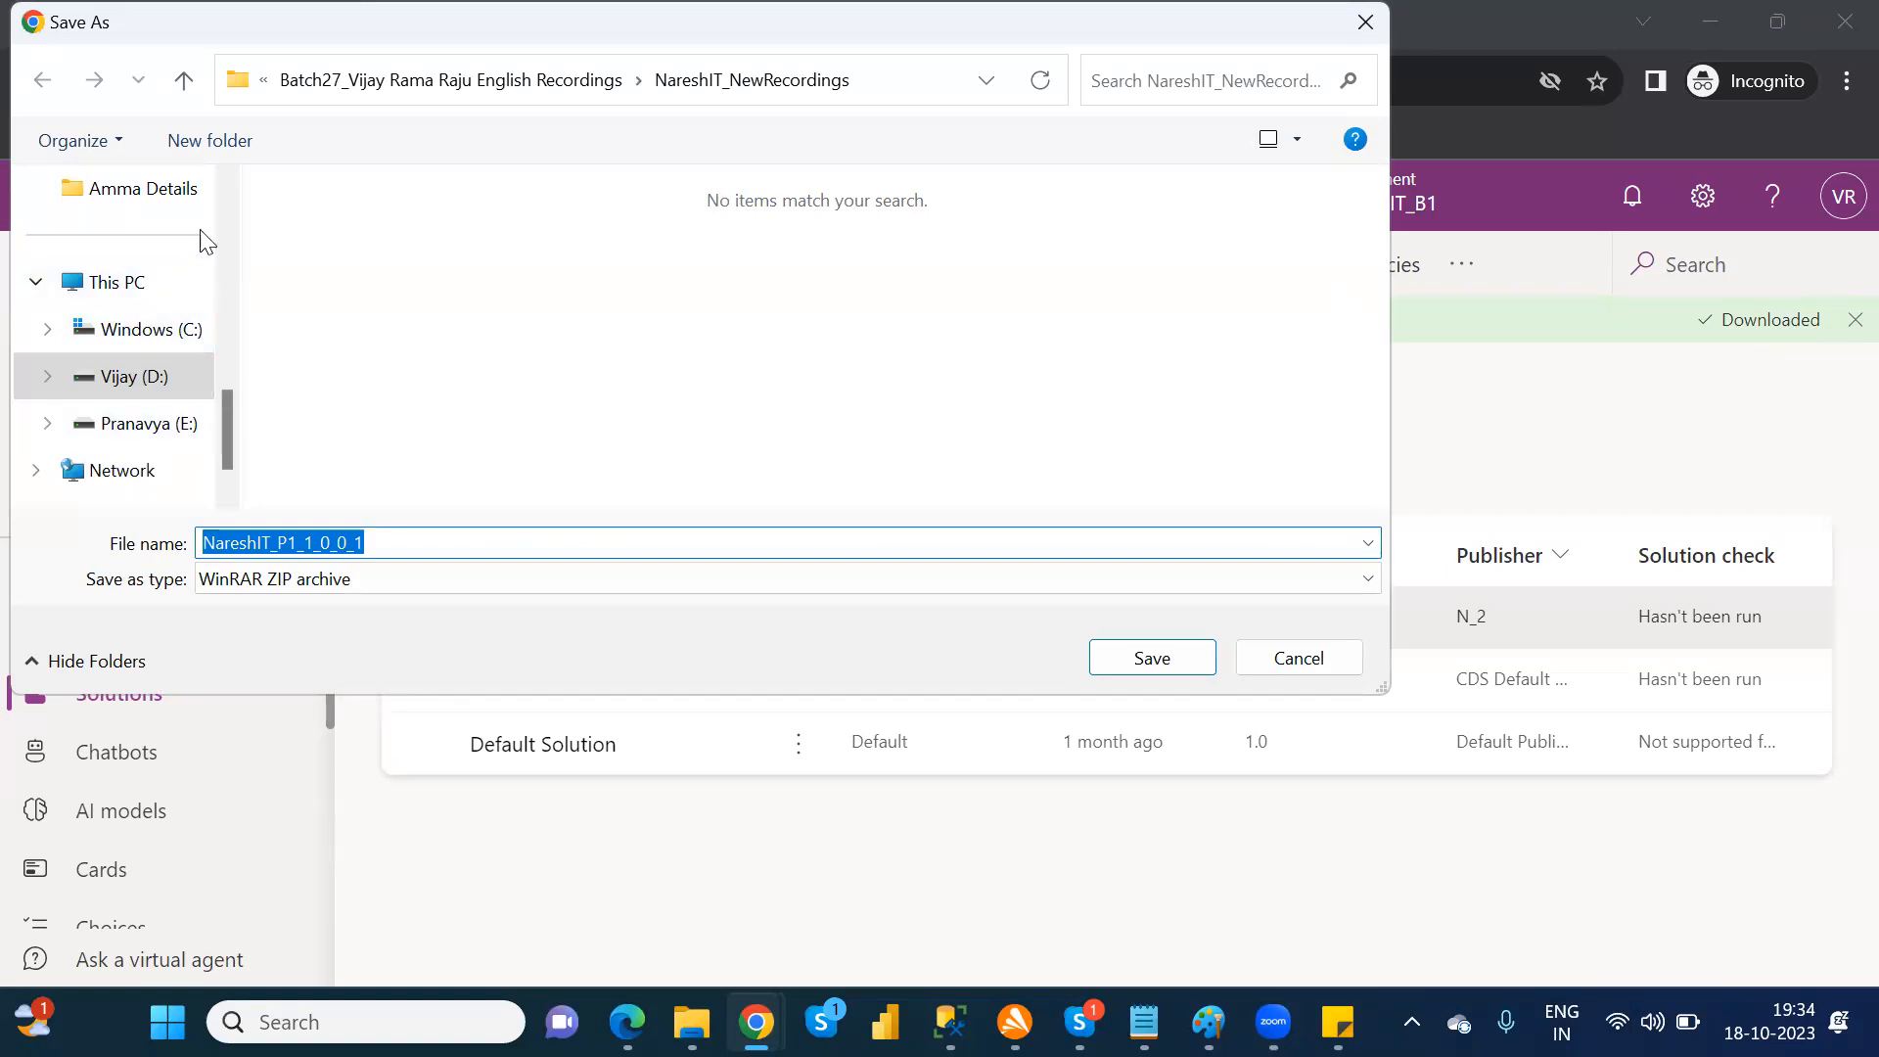
{"action": "scroll", "coordinate": [223, 202], "scroll_direction": "up", "scroll_amount": 2}
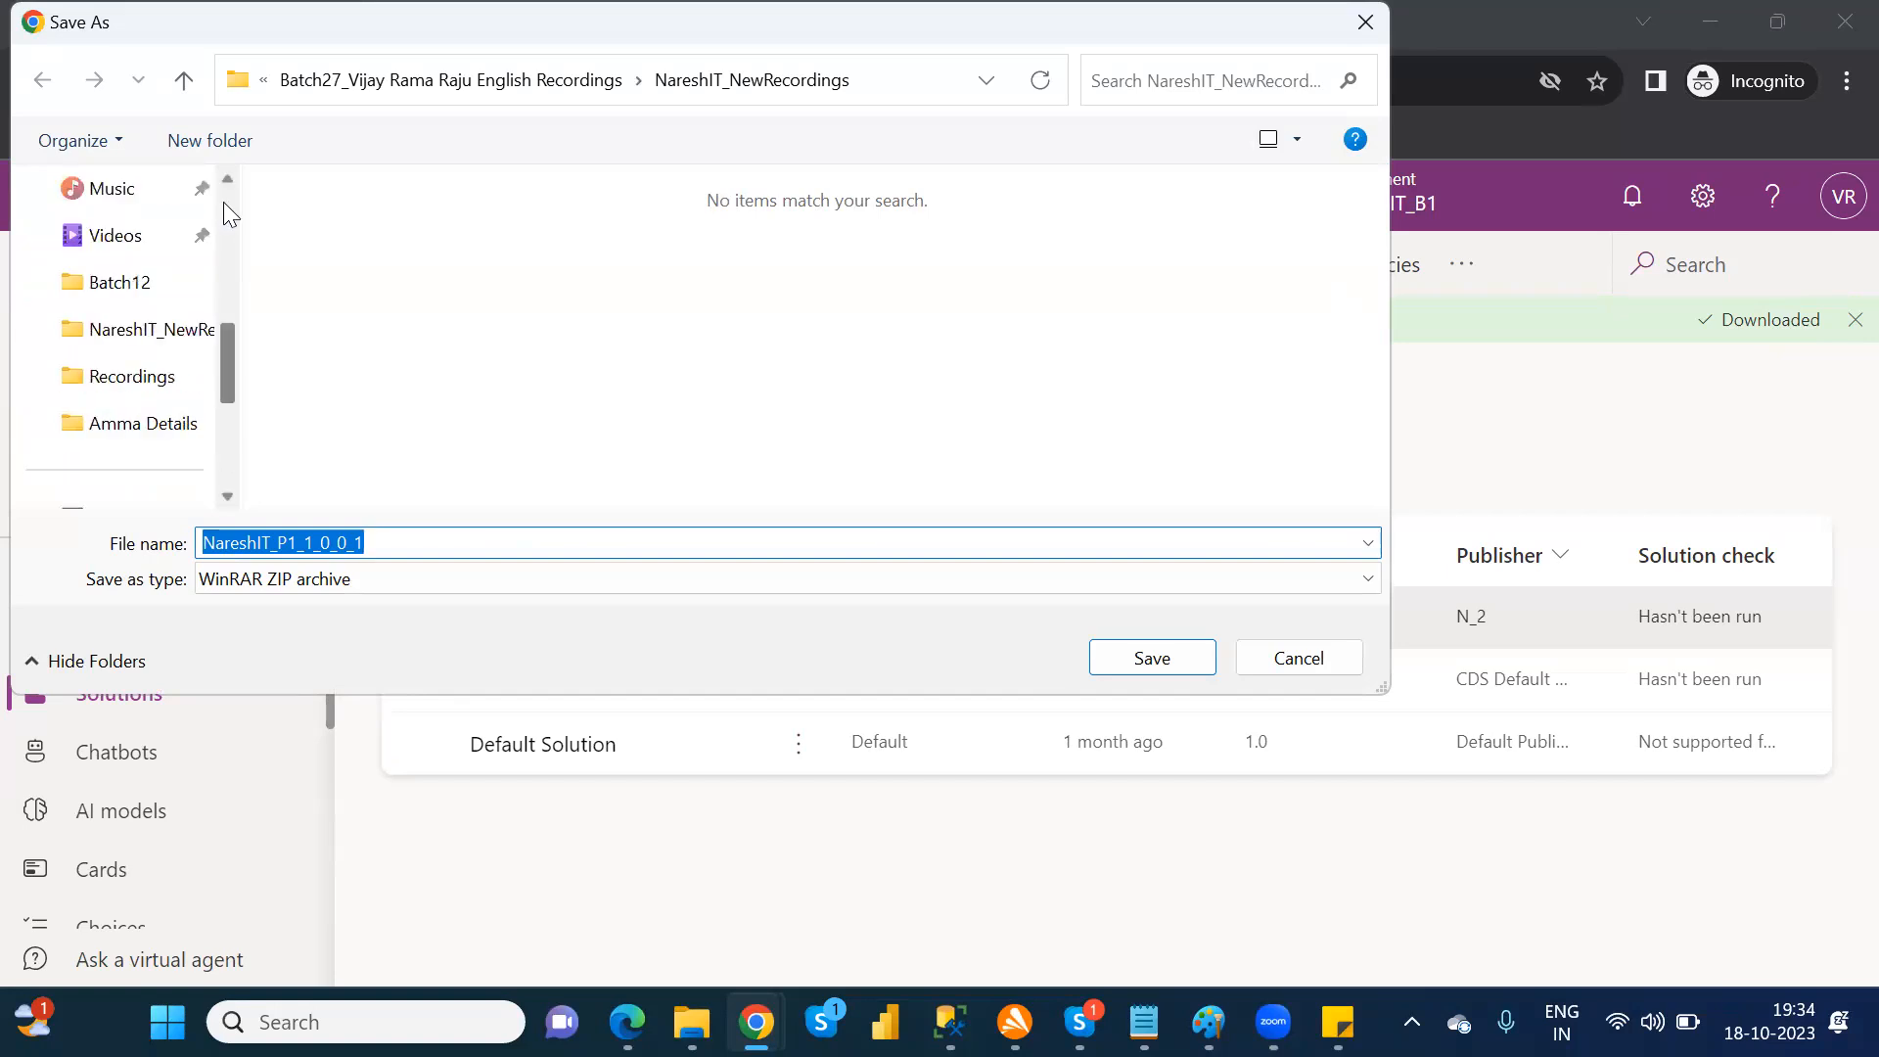
{"action": "left_click", "coordinate": [224, 203]}
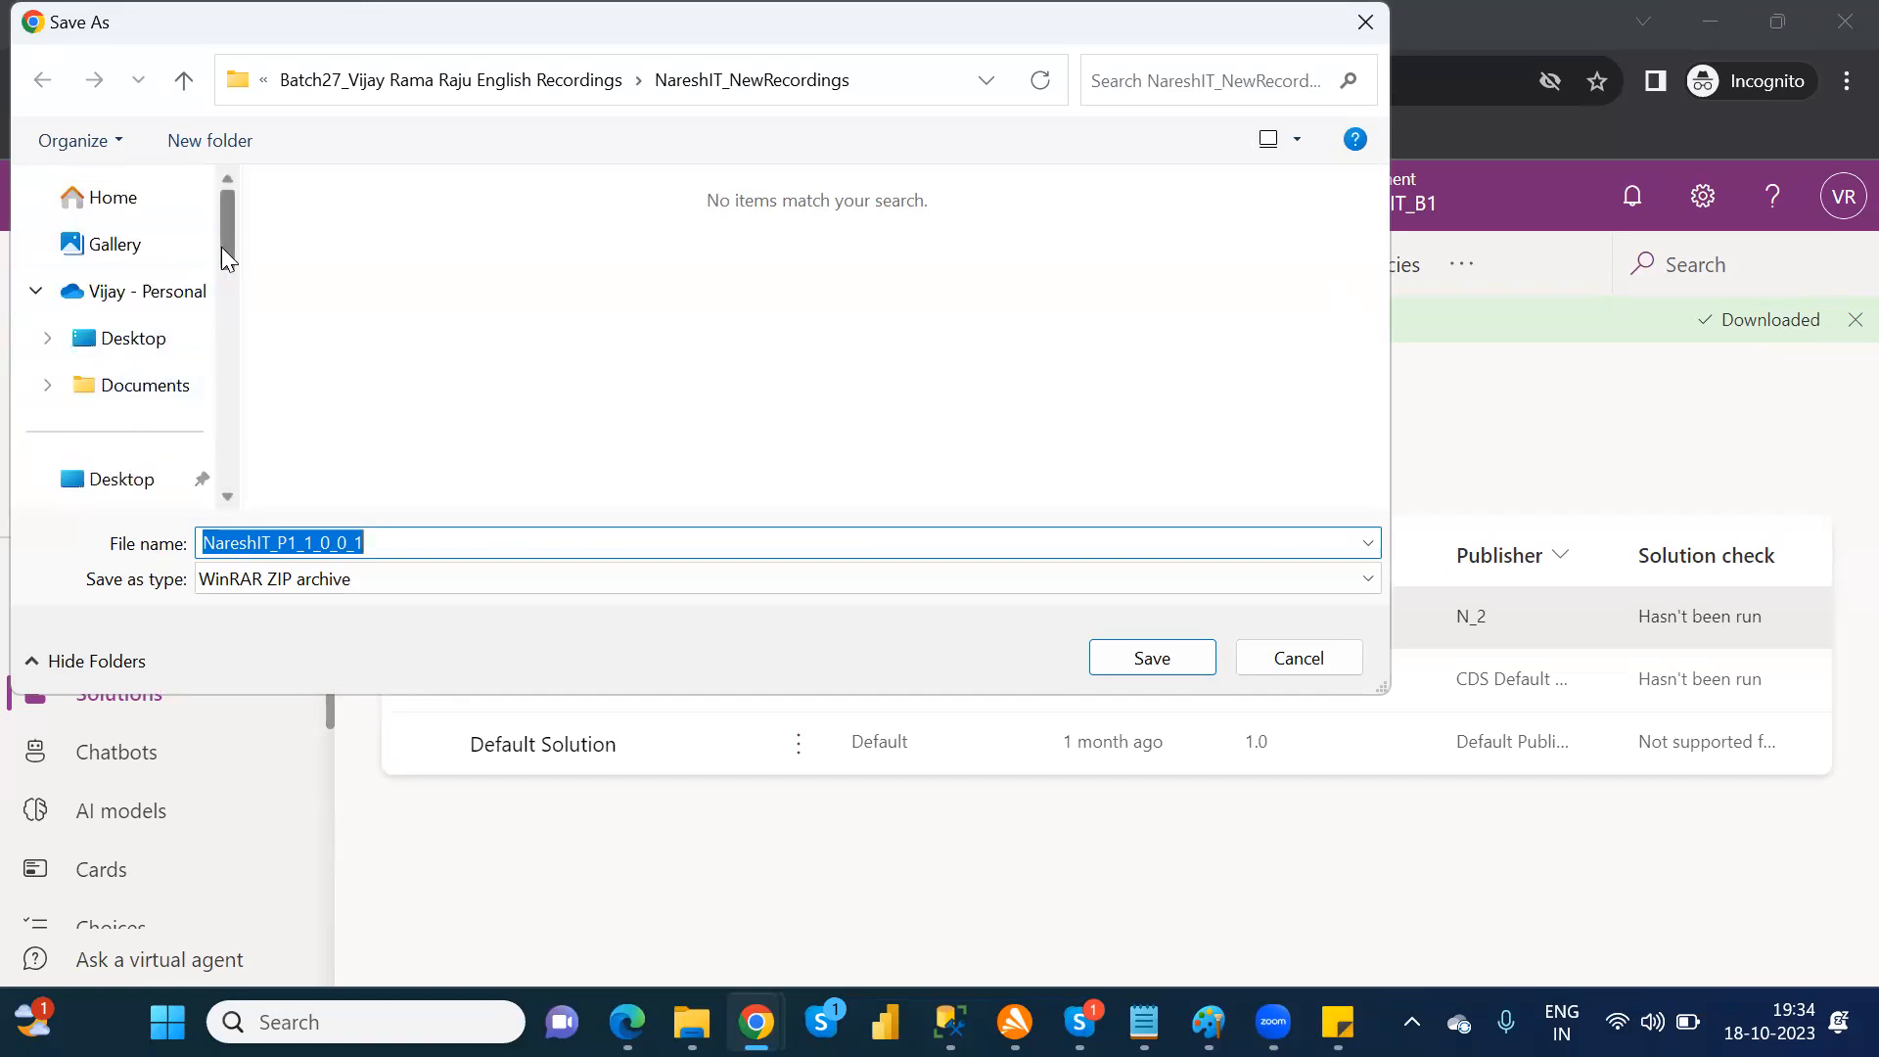
{"action": "left_click_drag", "start_coordinate": [221, 233], "coordinate": [226, 281]}
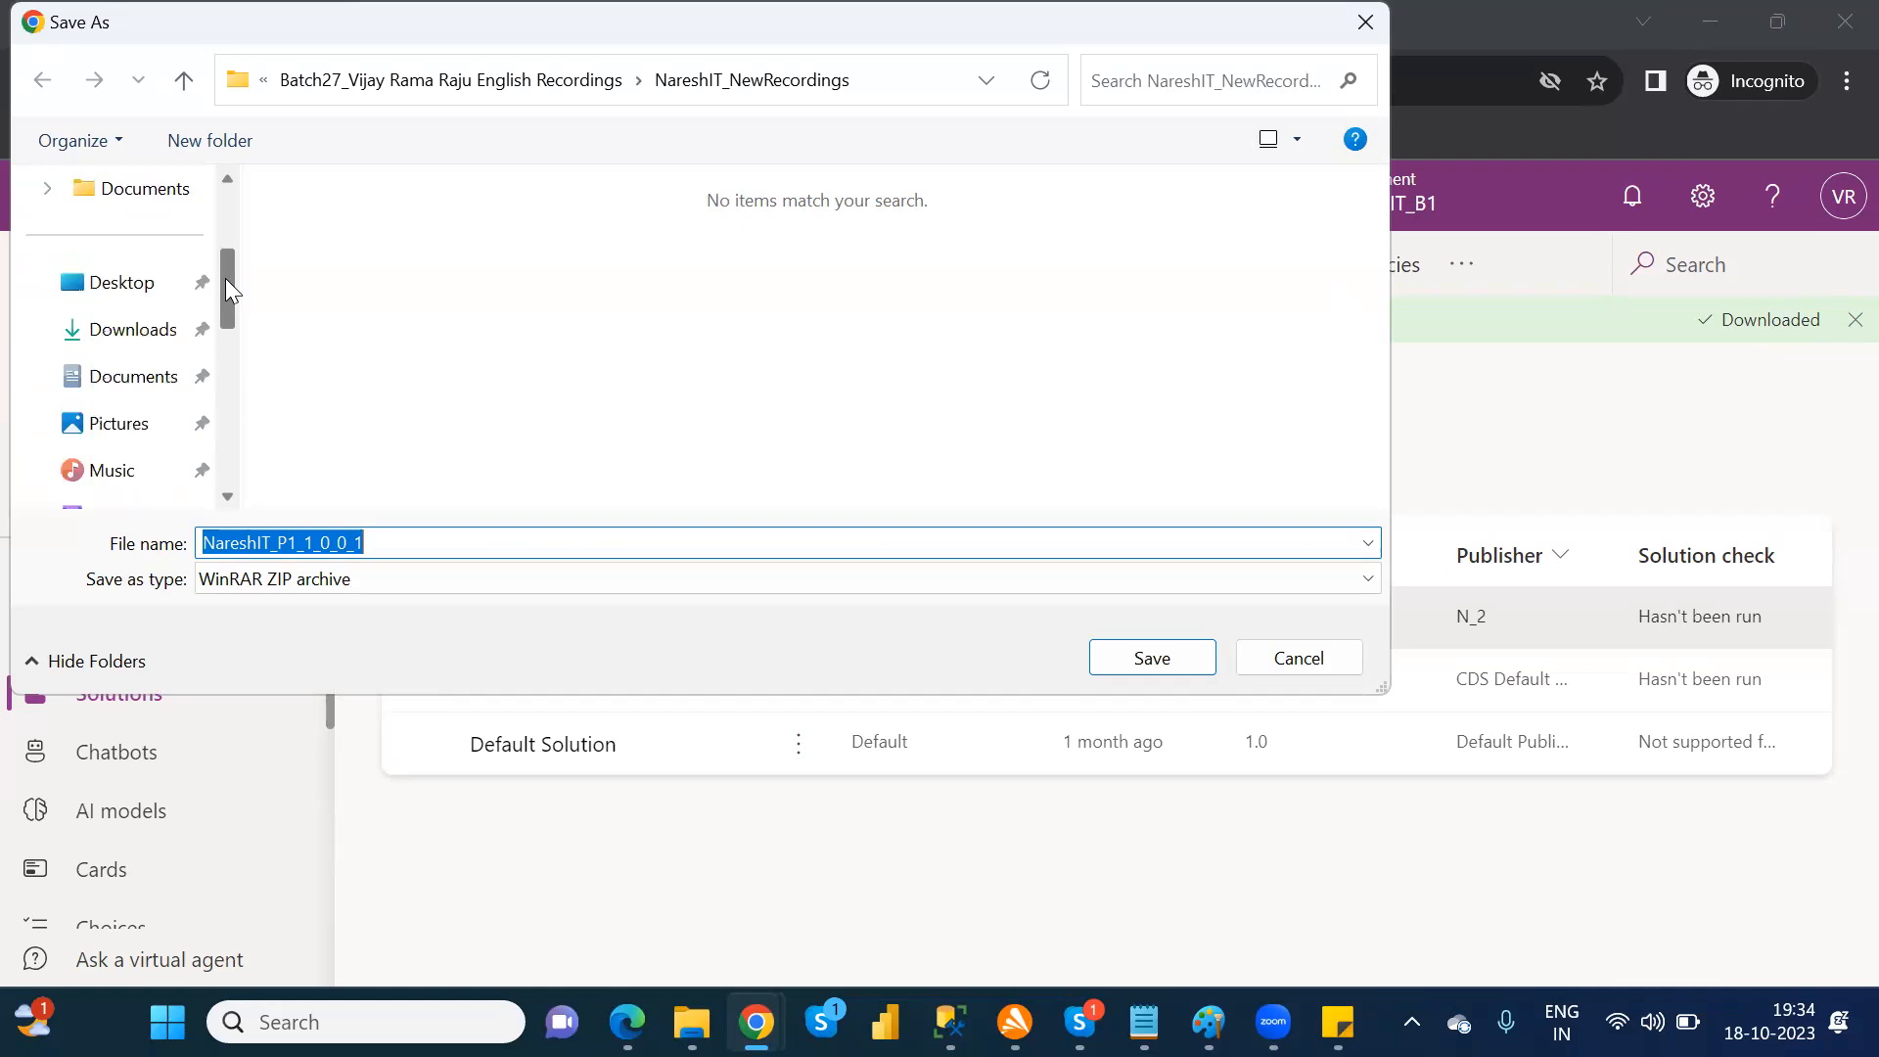
{"action": "left_click", "coordinate": [132, 328]}
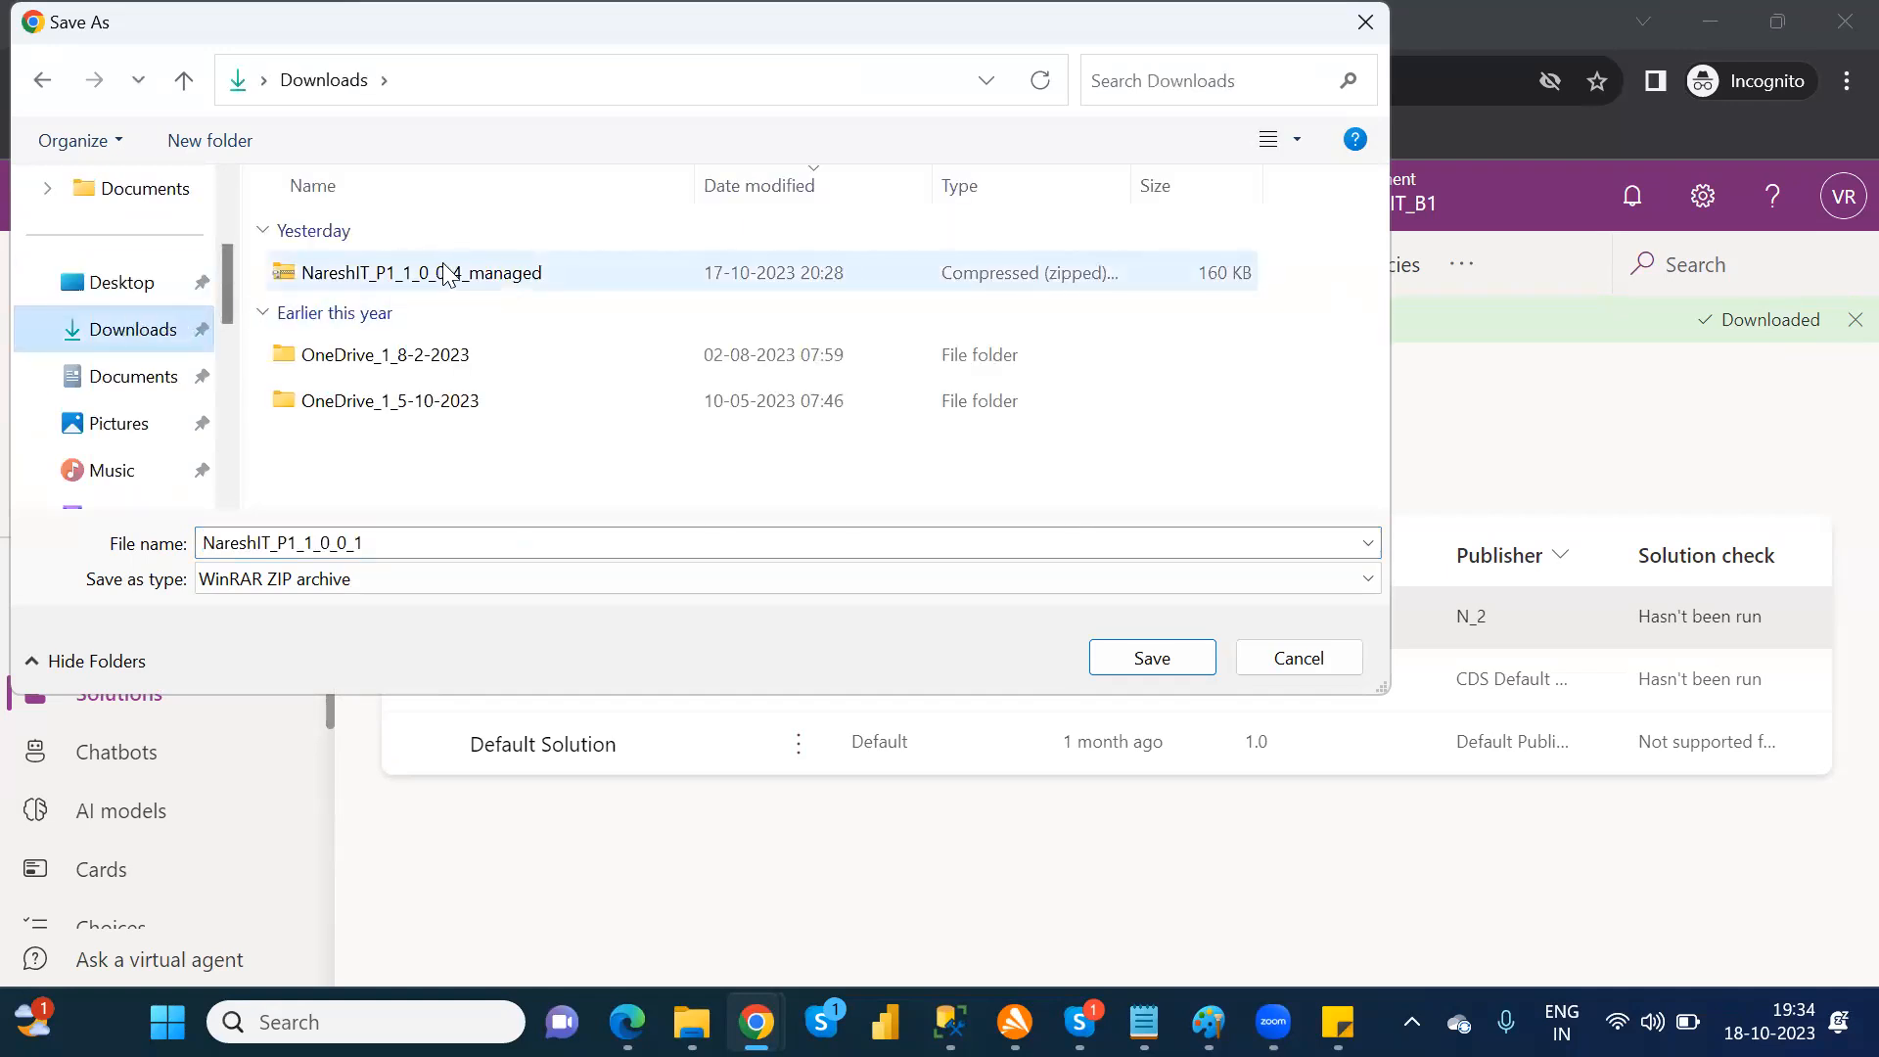
{"action": "left_click", "coordinate": [1155, 660]}
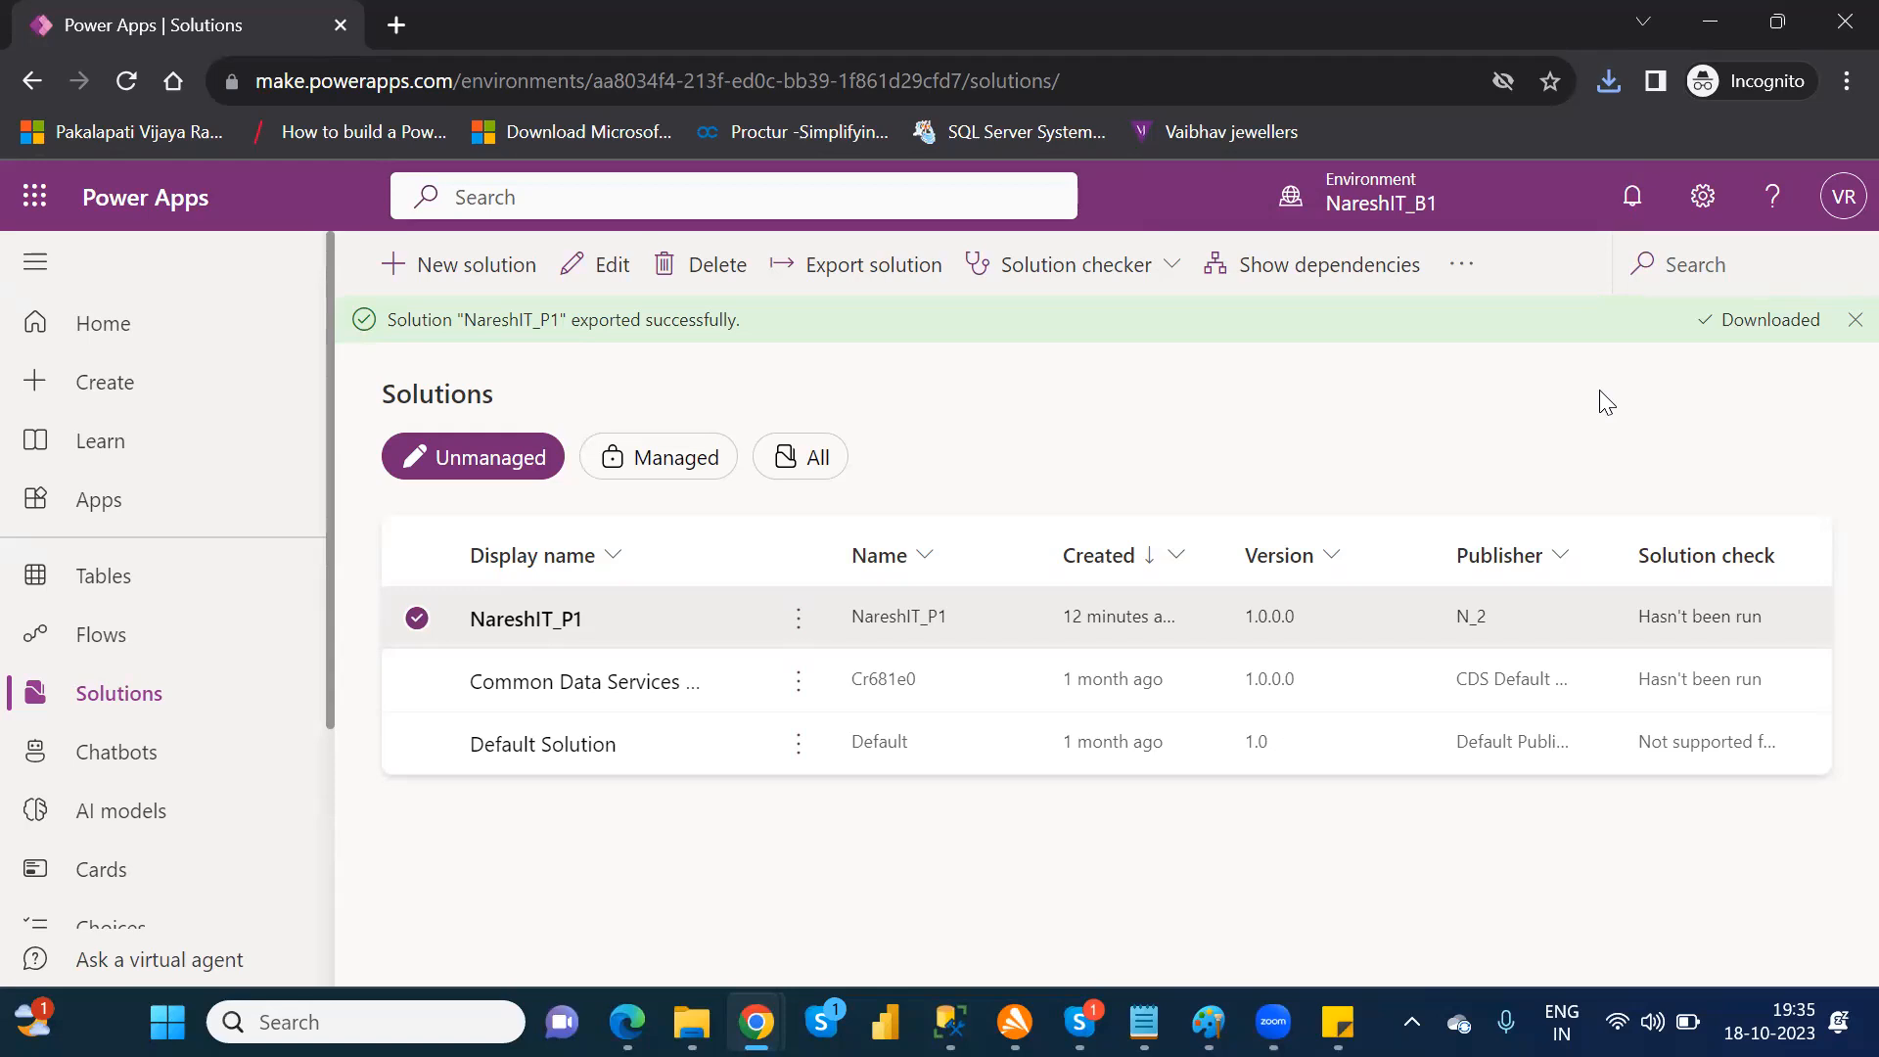
Step: Switch to the Dataverse environment named after the account owner and start a solution import there
{"action": "left_click", "coordinate": [1373, 208]}
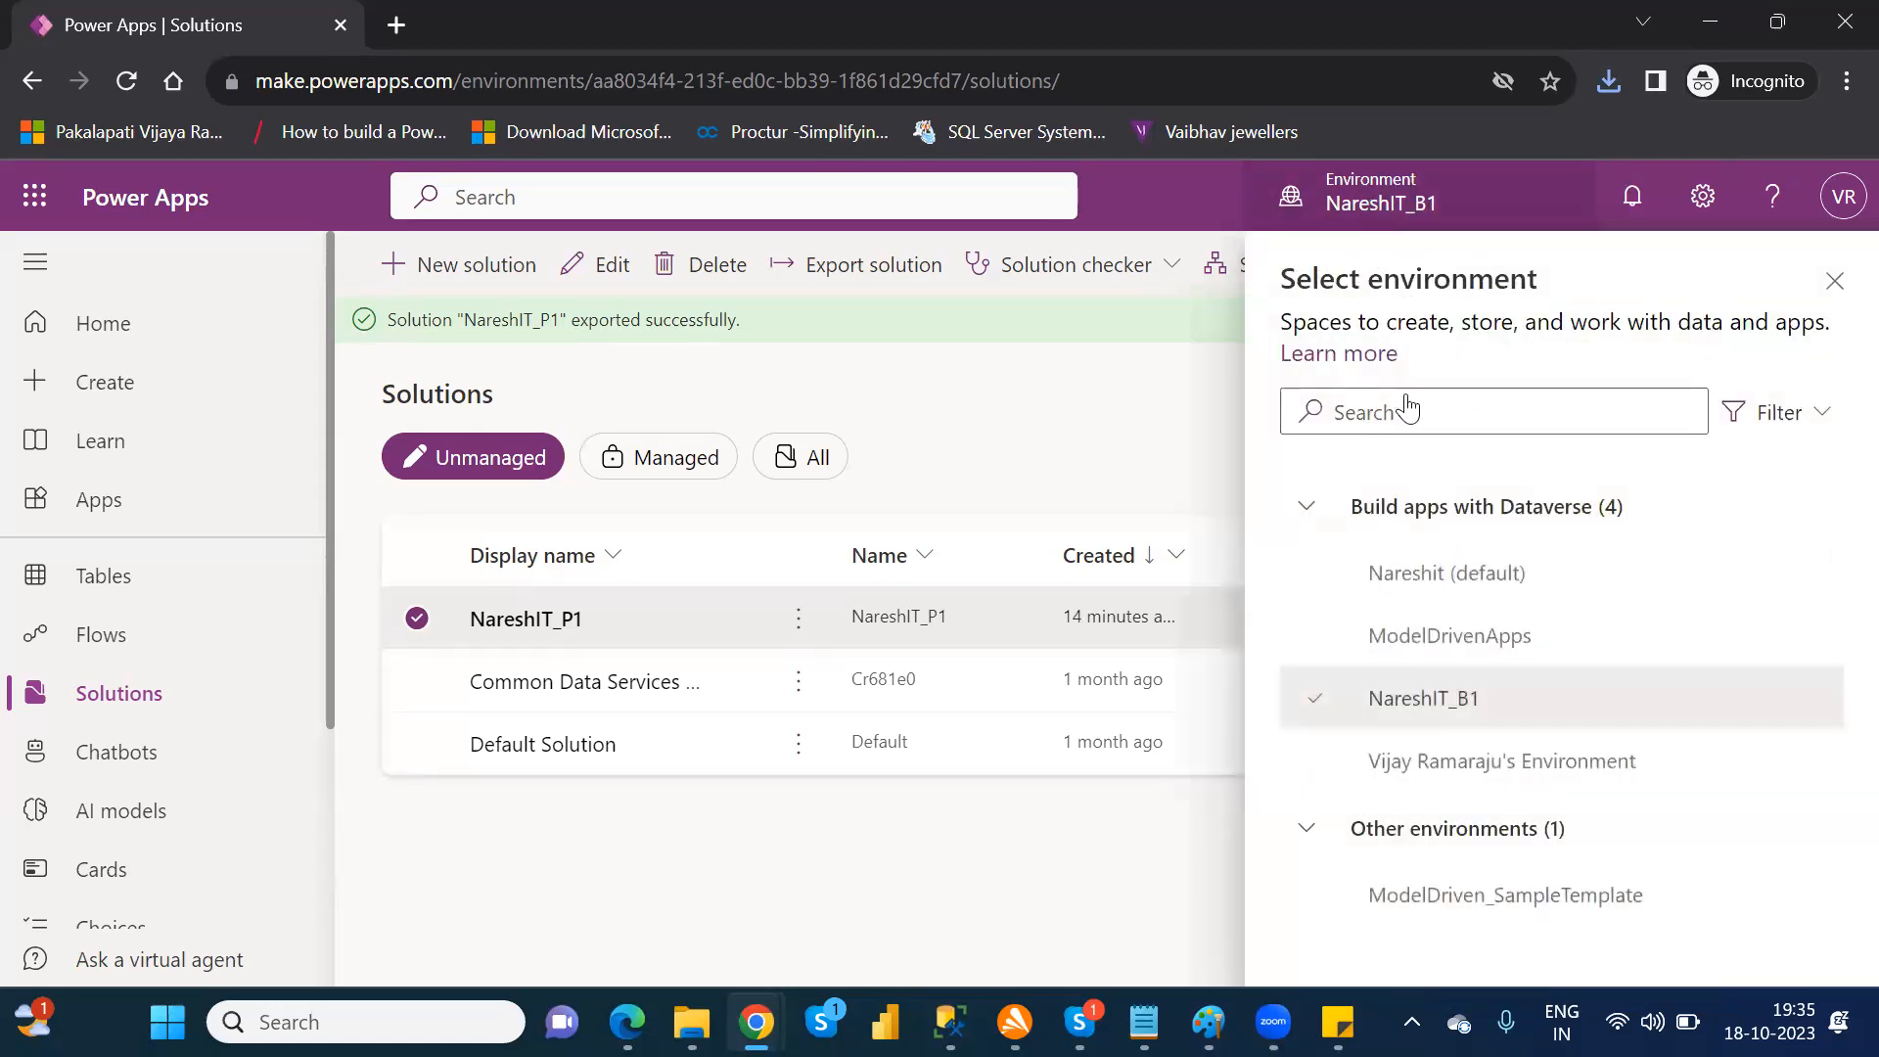
{"action": "left_click", "coordinate": [1478, 767]}
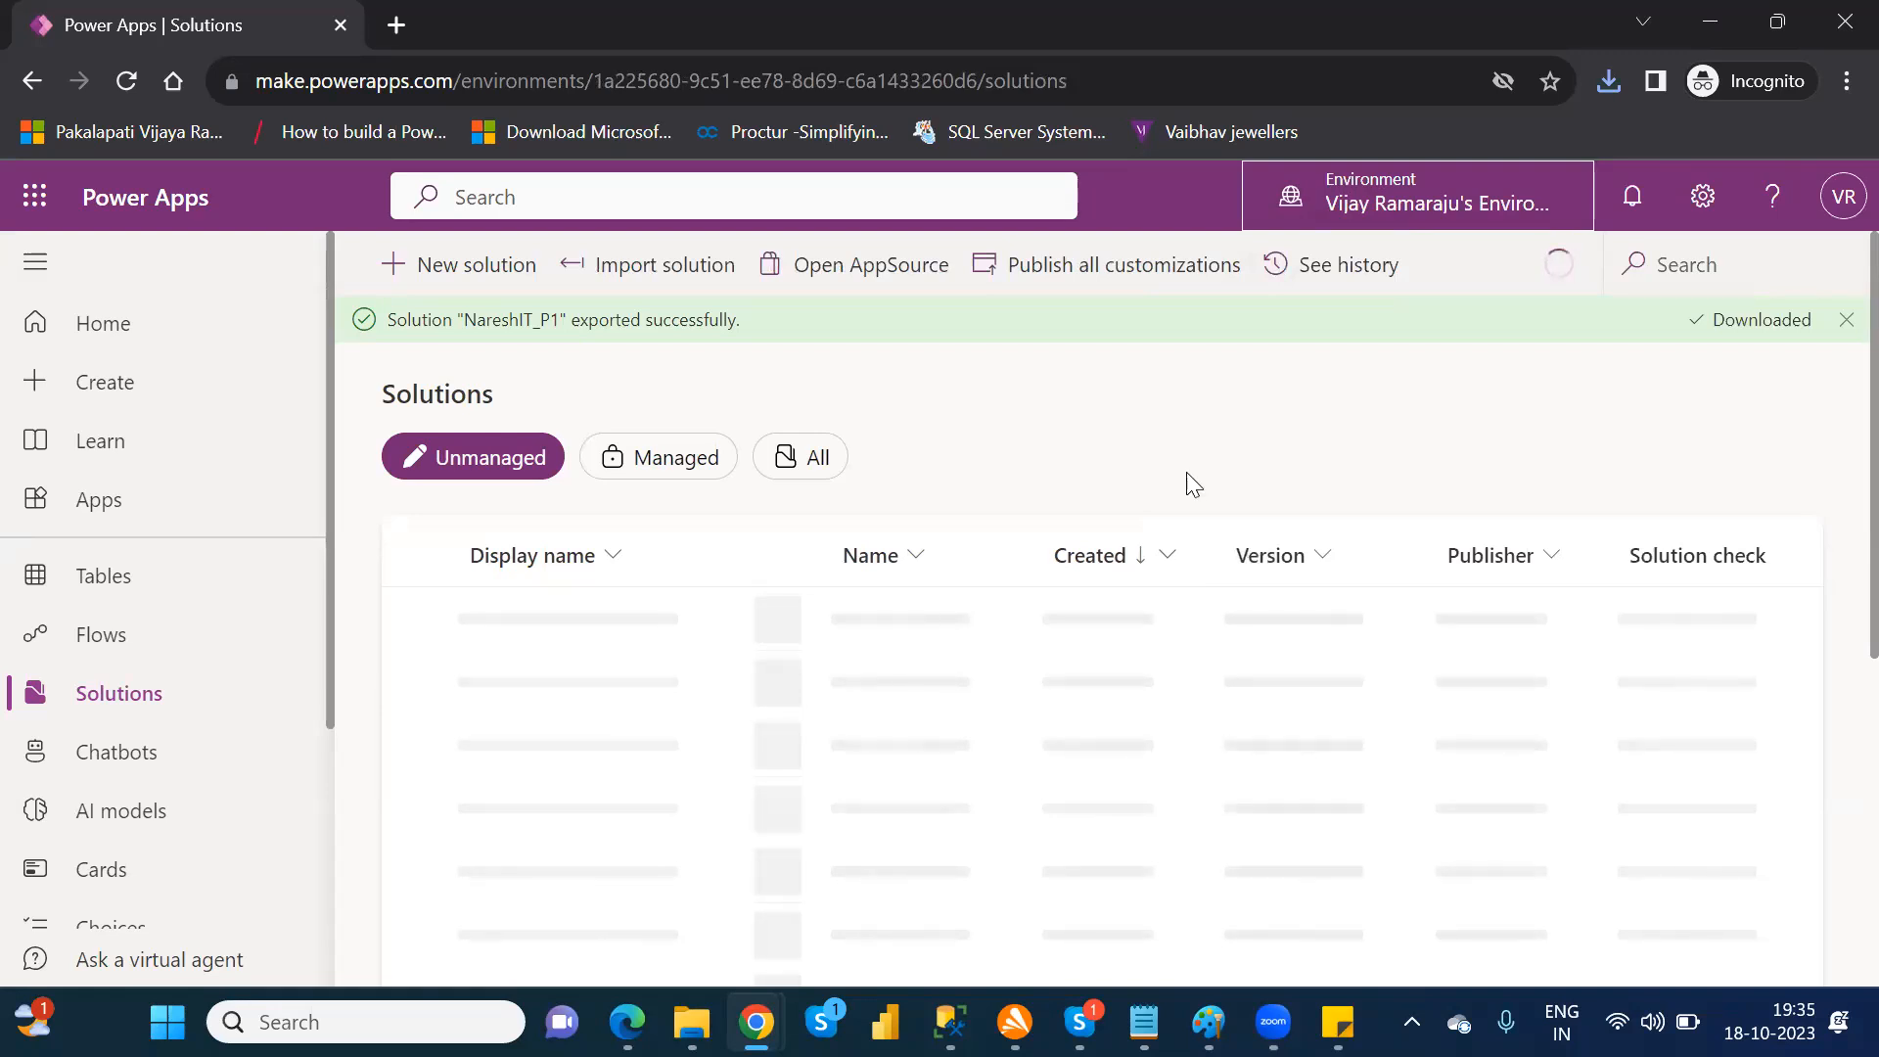
{"action": "left_click", "coordinate": [642, 273]}
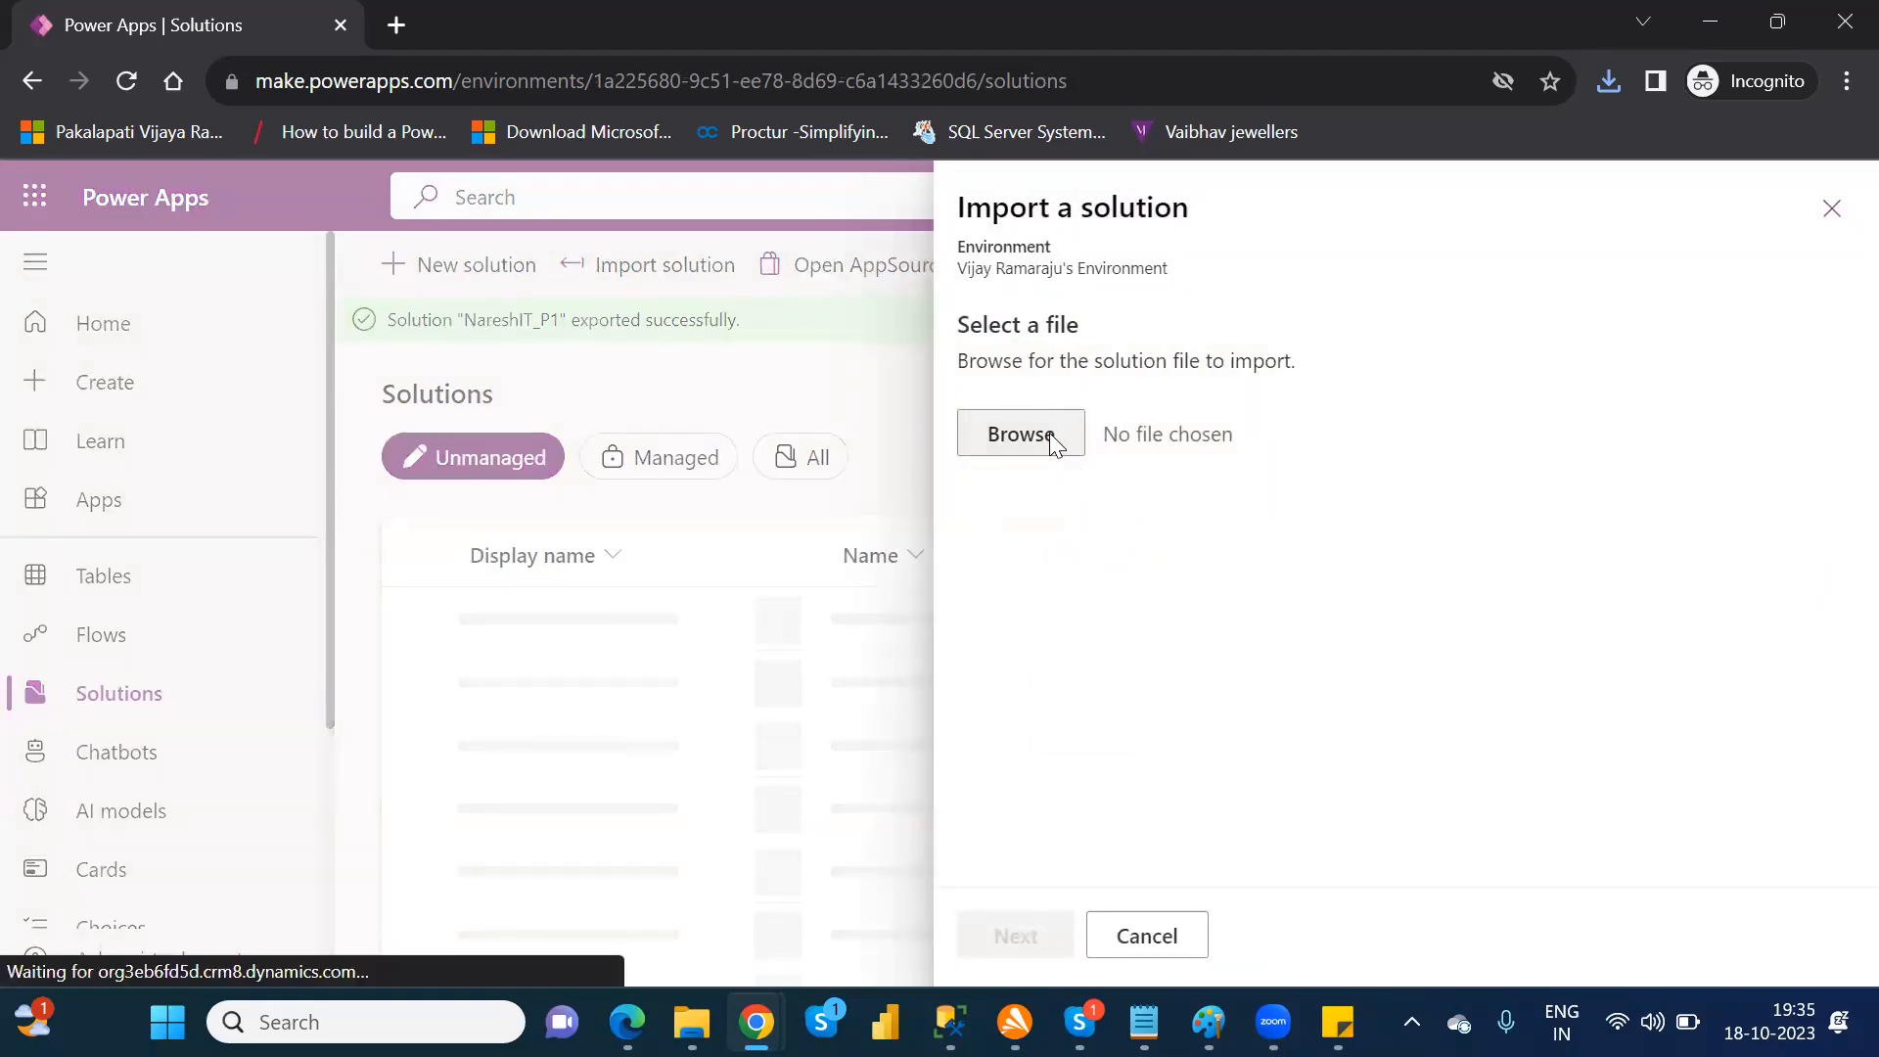
Step: Choose the NareshIT_P1_1_0_0_1 zip file from the Downloads folder as the solution file to import
{"action": "left_click", "coordinate": [1021, 434]}
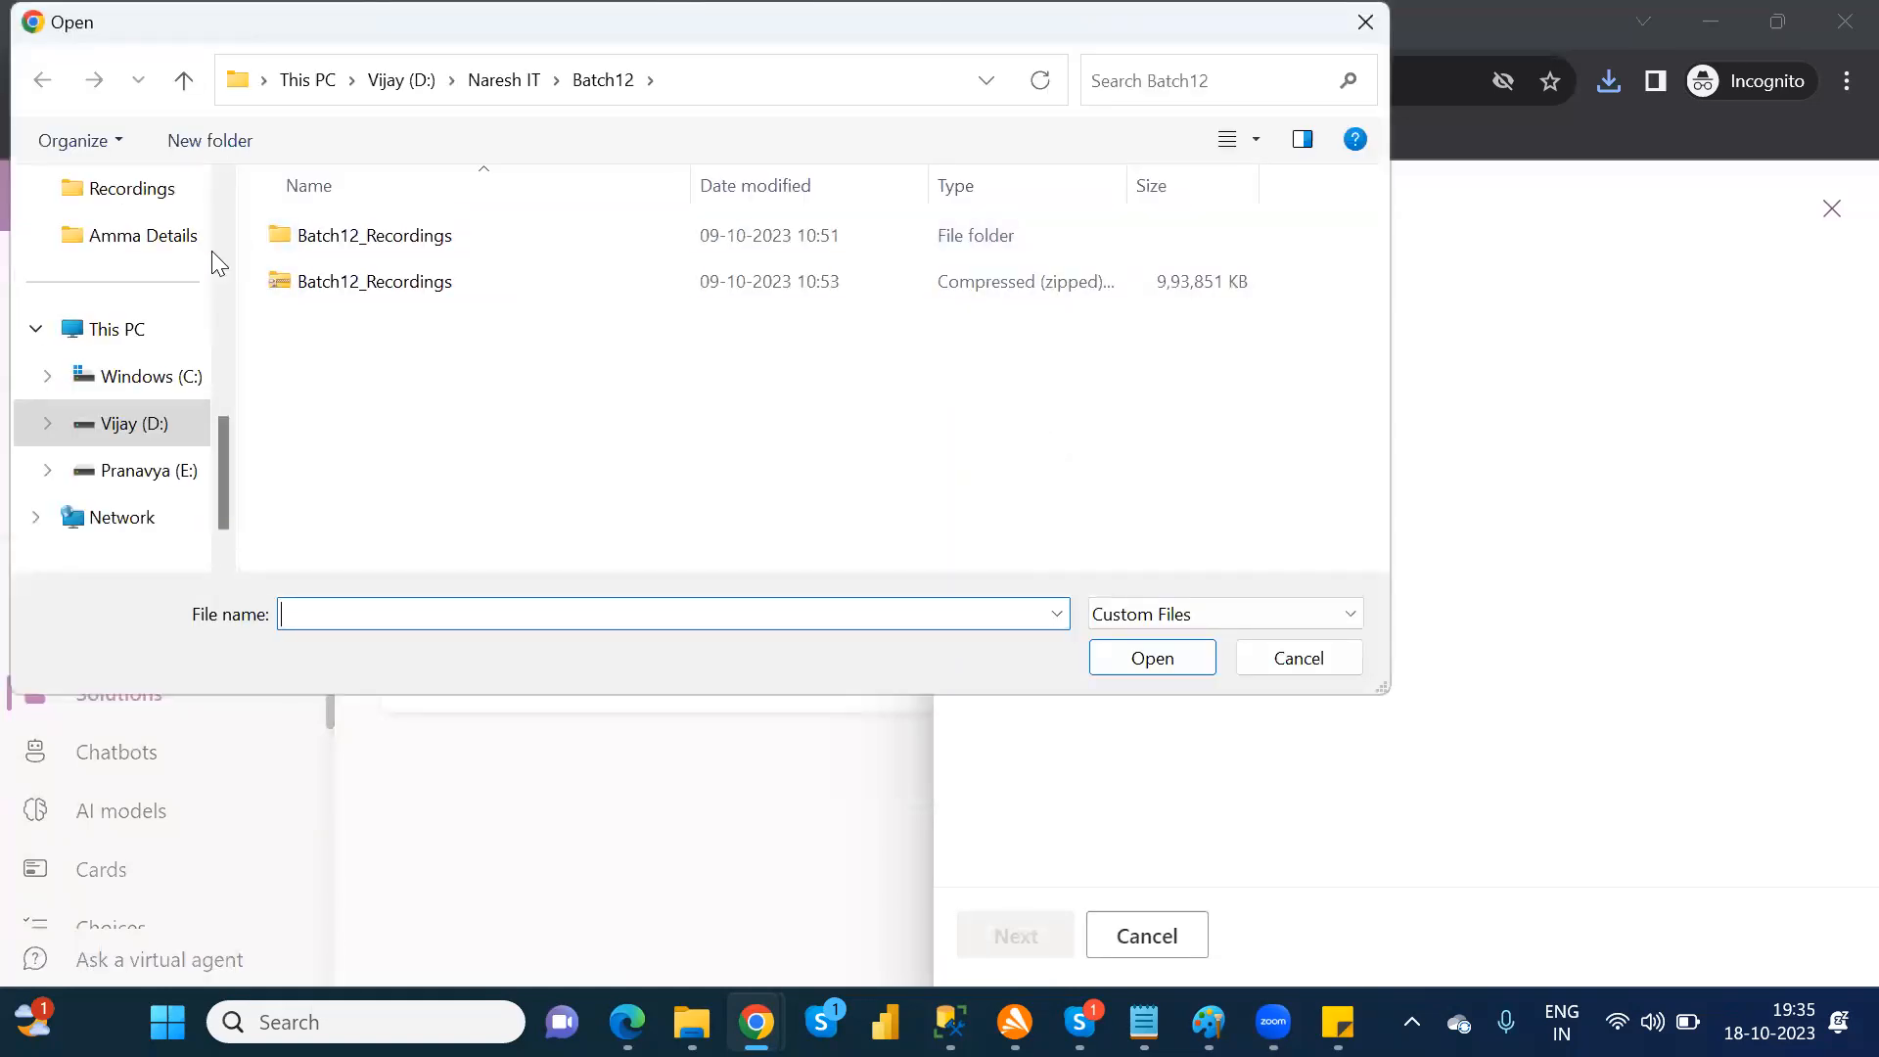
{"action": "scroll", "coordinate": [225, 214], "scroll_direction": "up", "scroll_amount": 5}
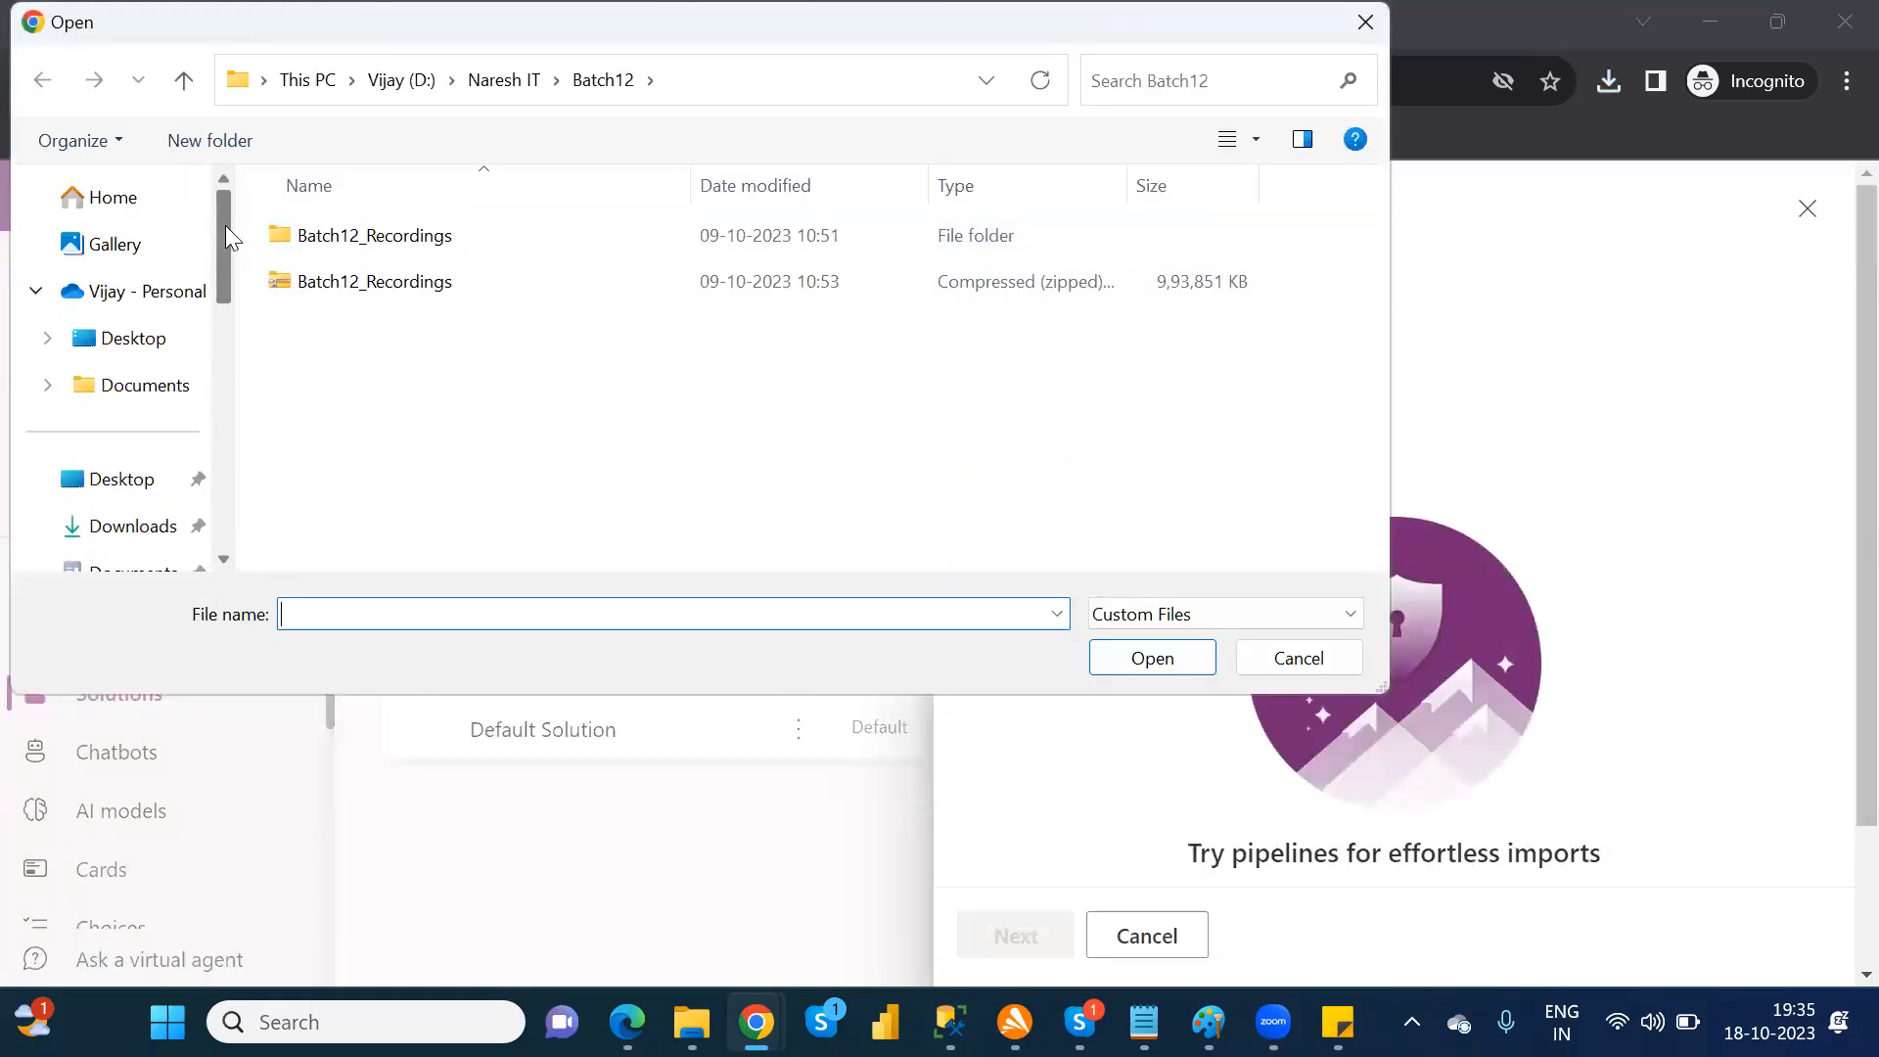
{"action": "scroll", "coordinate": [142, 536], "scroll_direction": "down", "scroll_amount": 1}
{"action": "left_click", "coordinate": [133, 469]}
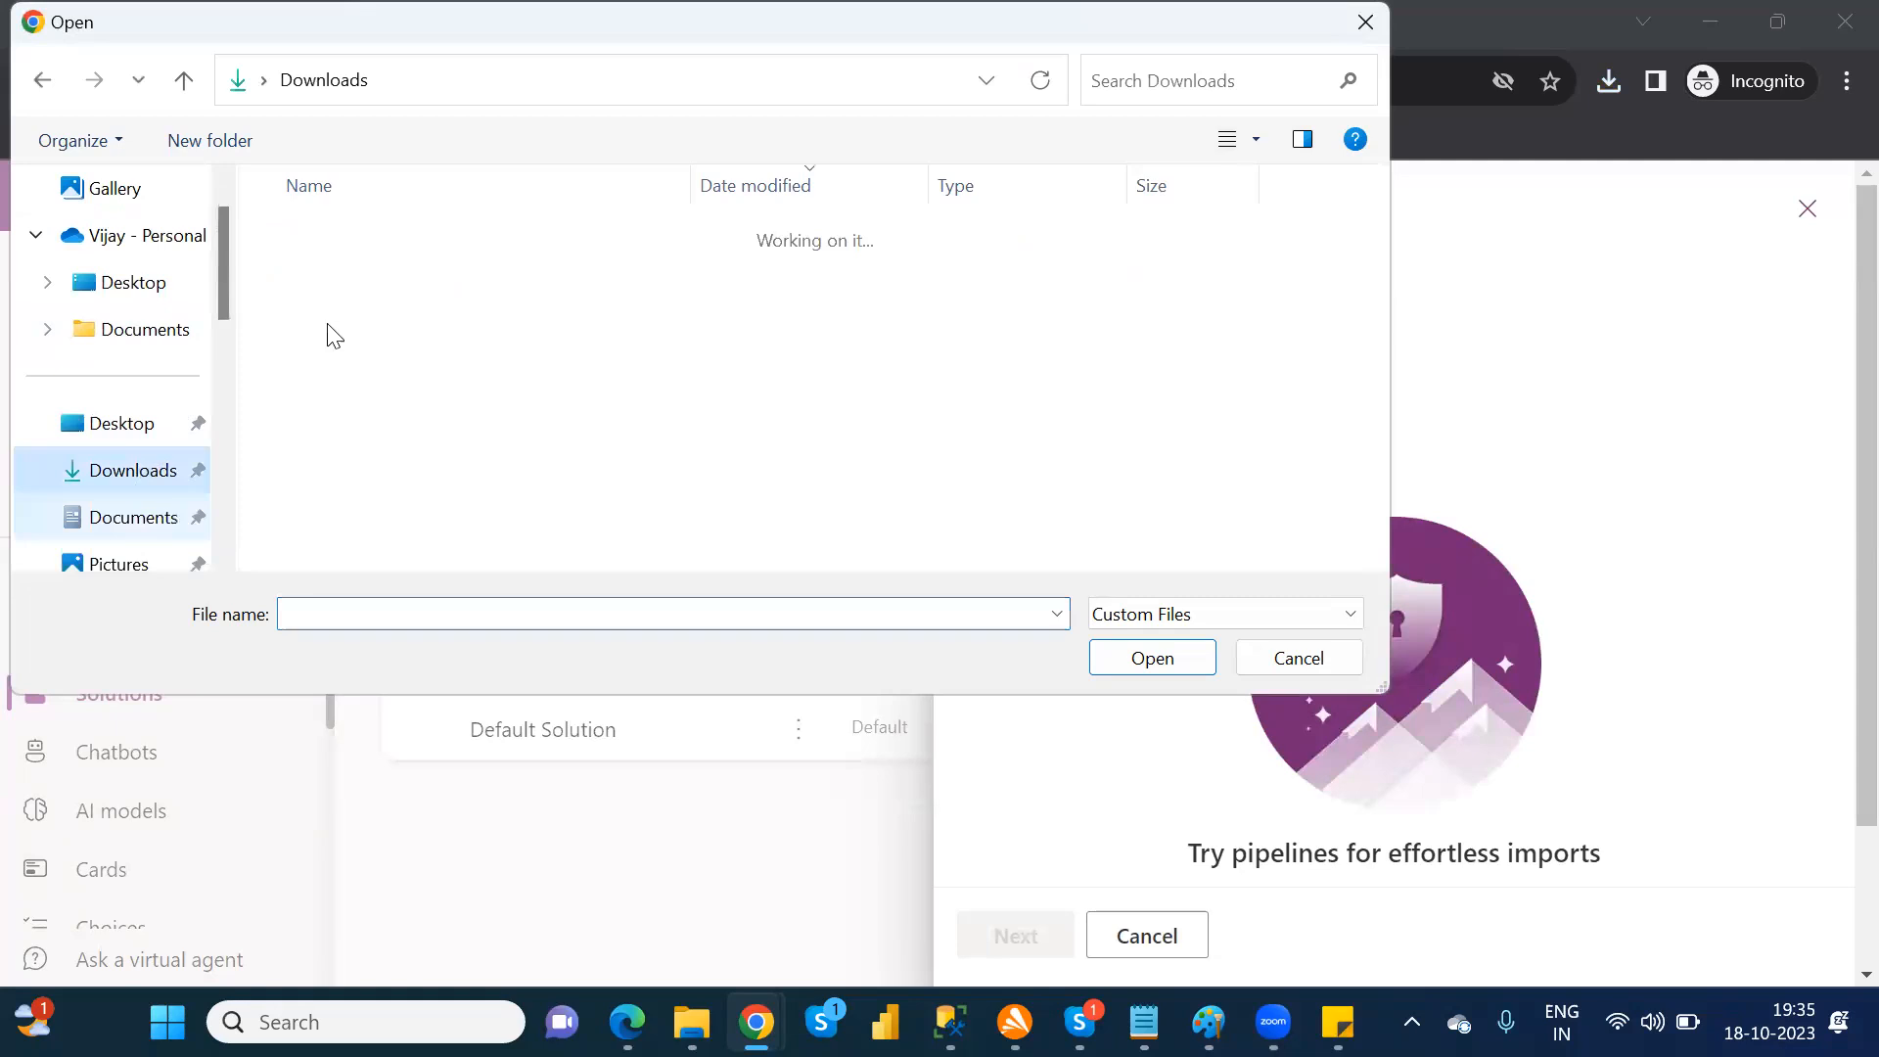
{"action": "left_click", "coordinate": [397, 277]}
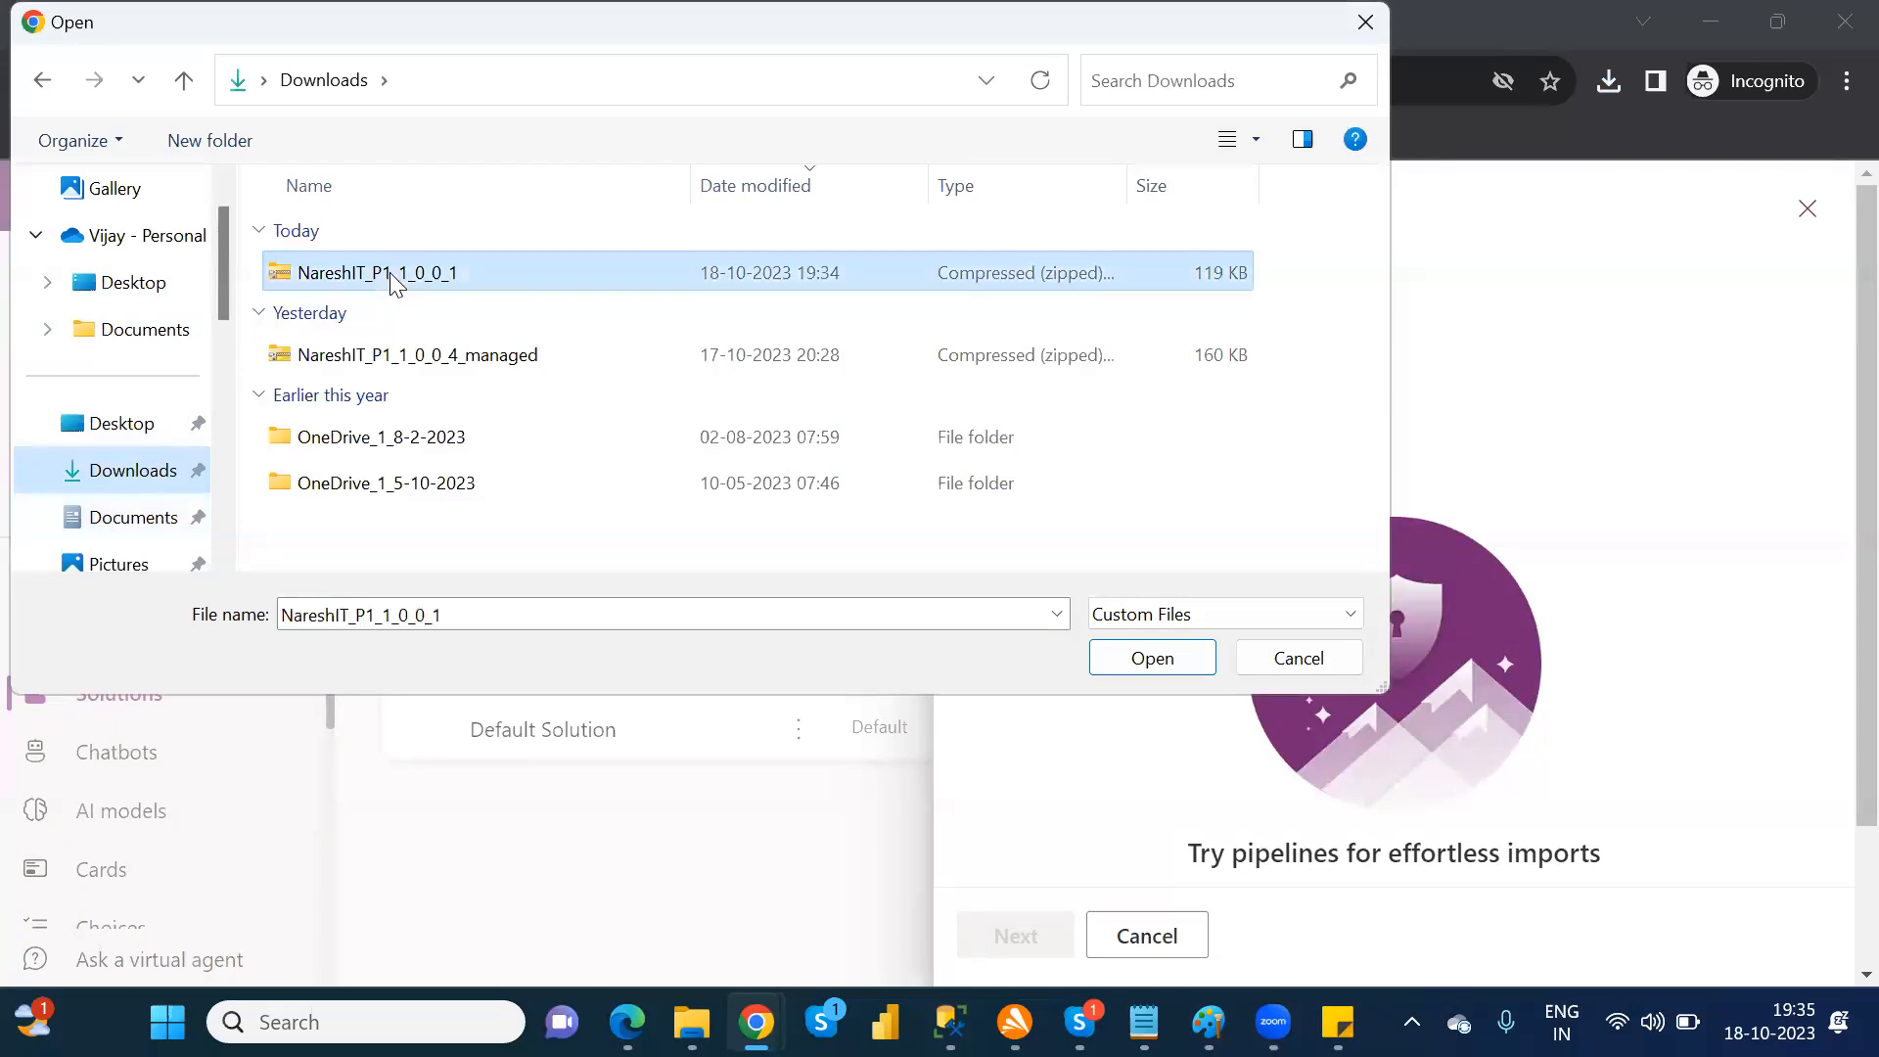
{"action": "left_click", "coordinate": [1152, 658]}
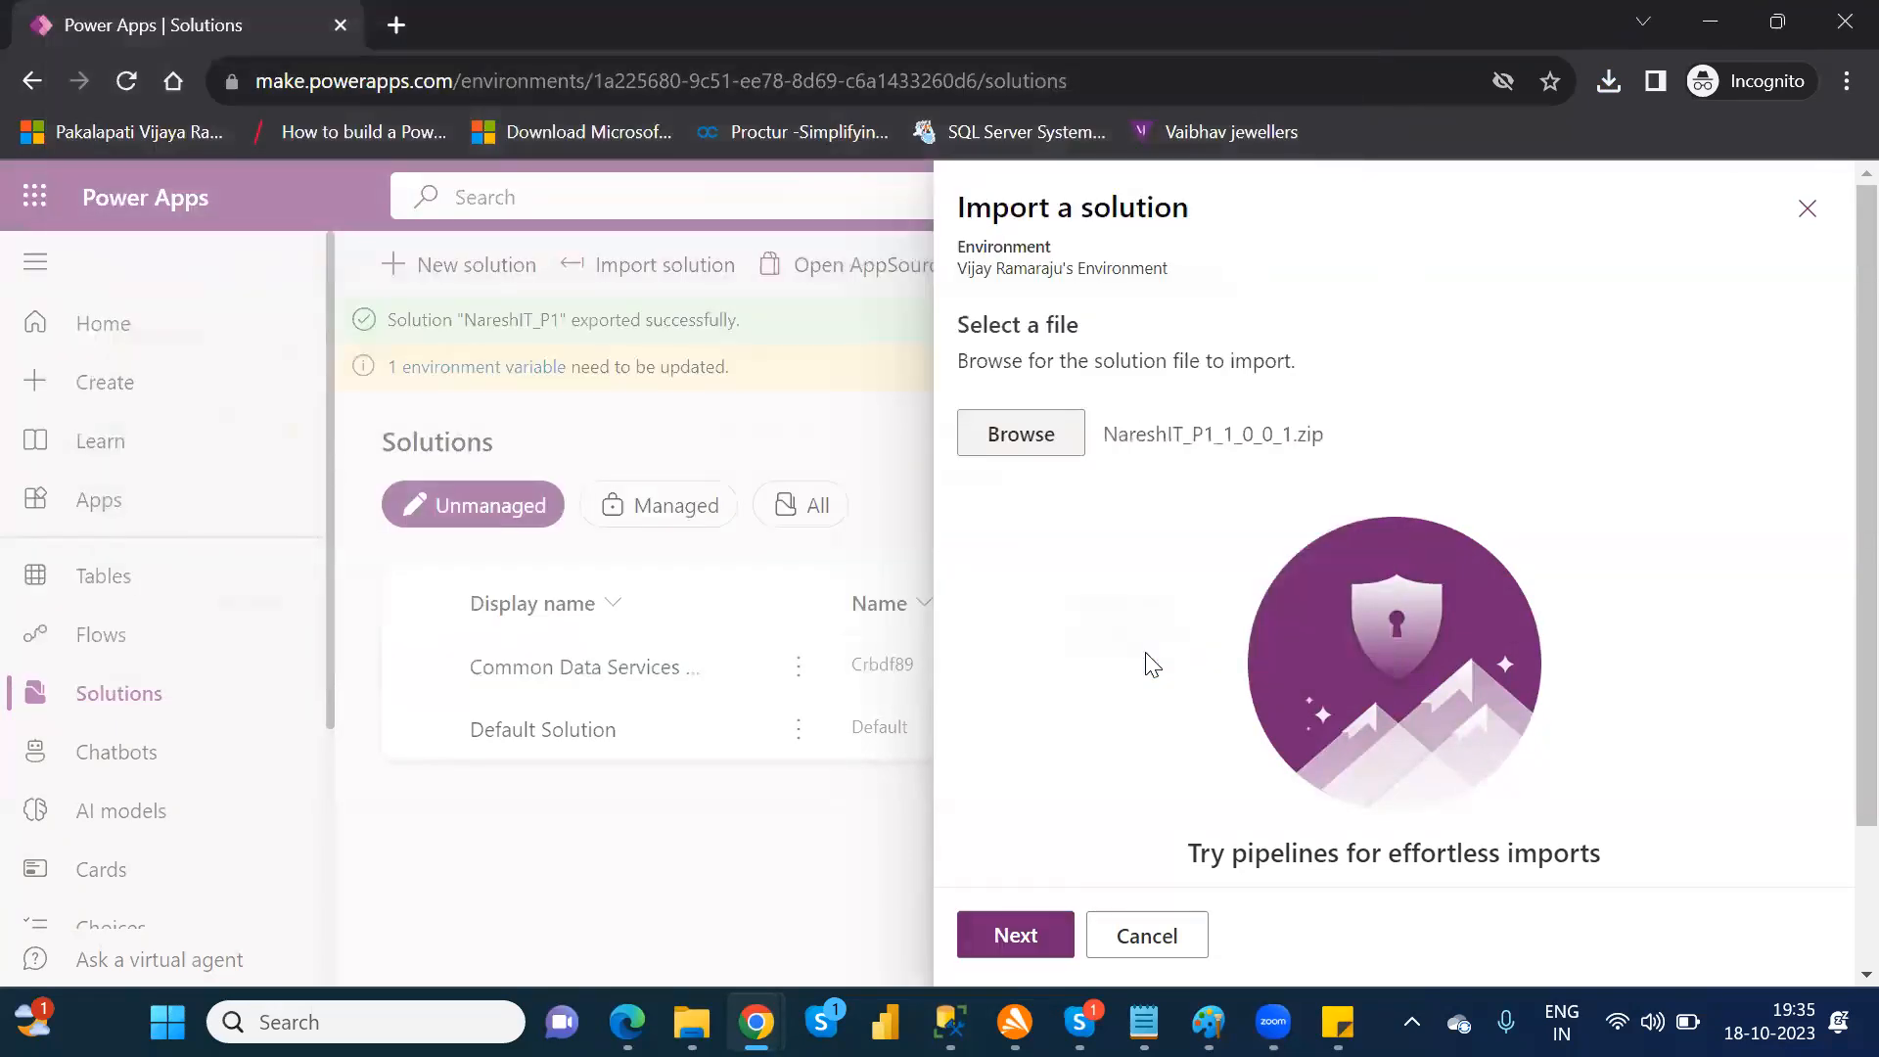
Step: Import the unmanaged NareshIT_P1 solution with its default settings and dismiss the earlier export notification
{"action": "left_click", "coordinate": [1026, 936]}
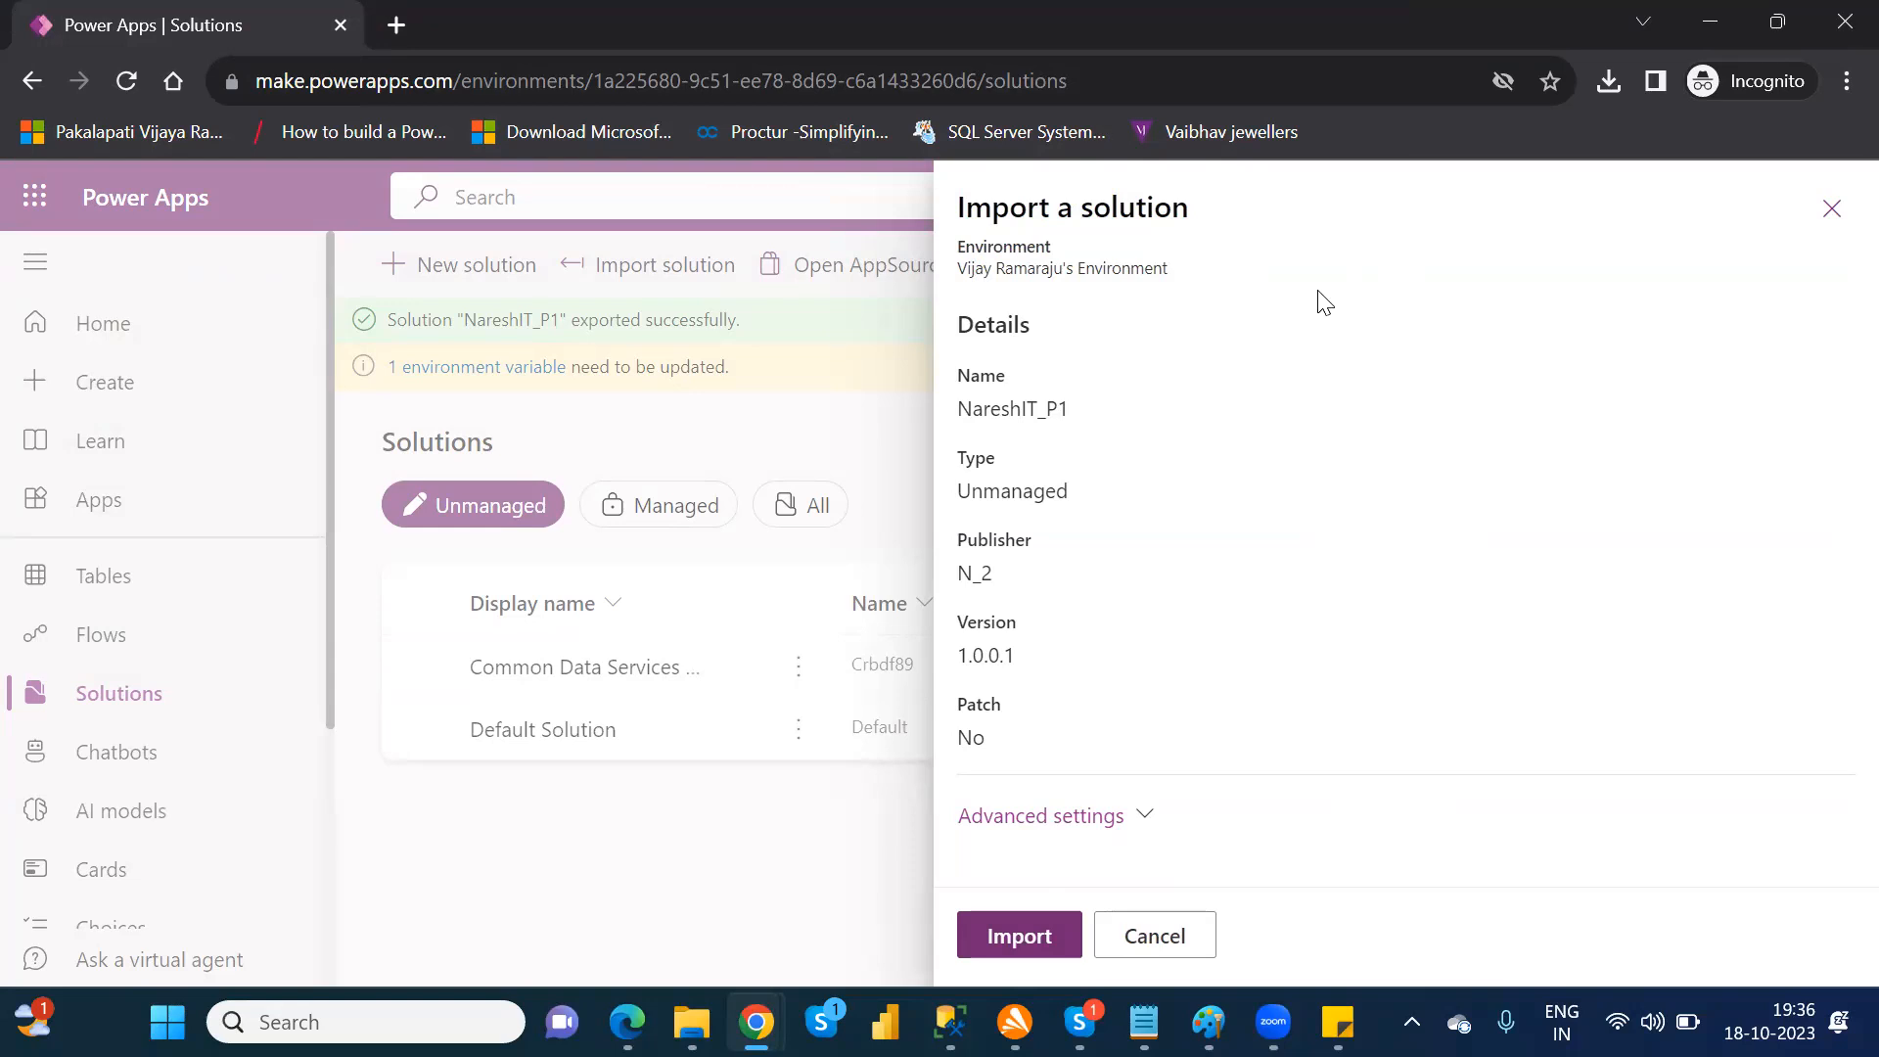
{"action": "left_click", "coordinate": [1020, 936]}
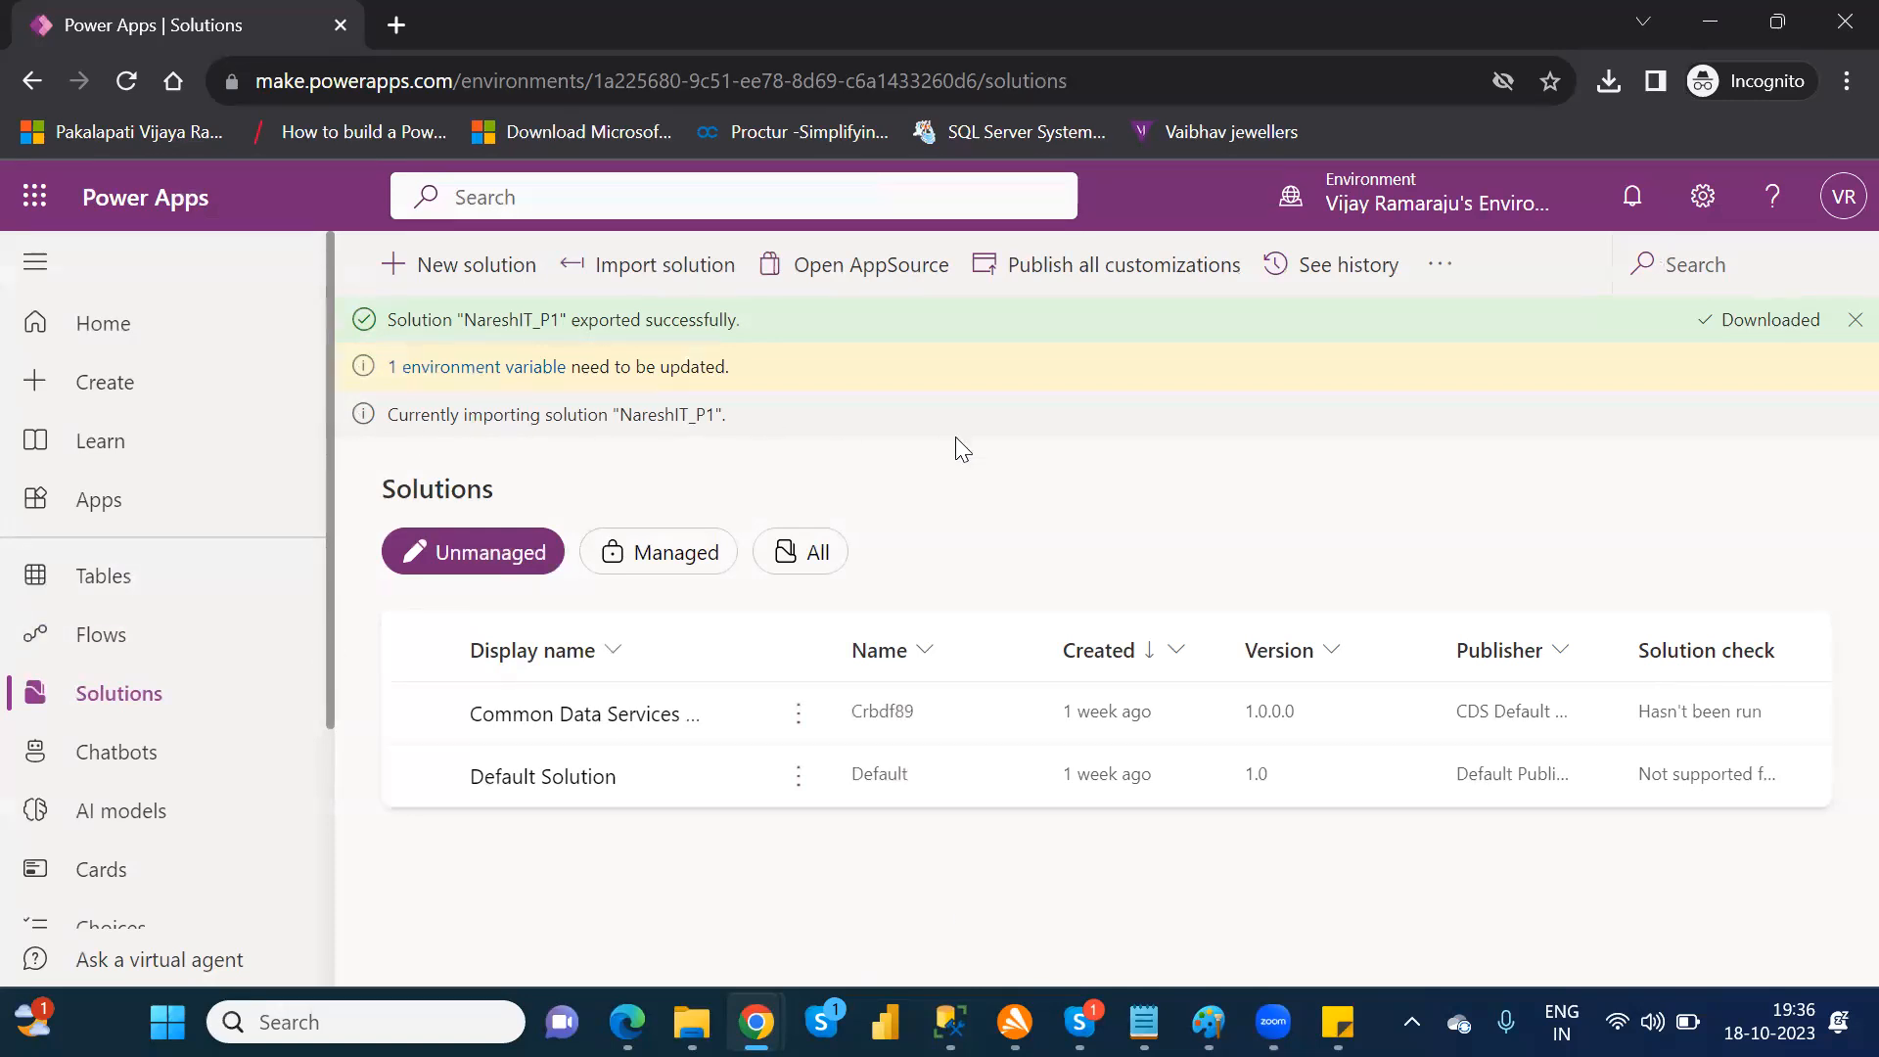
{"action": "left_click", "coordinate": [1853, 323]}
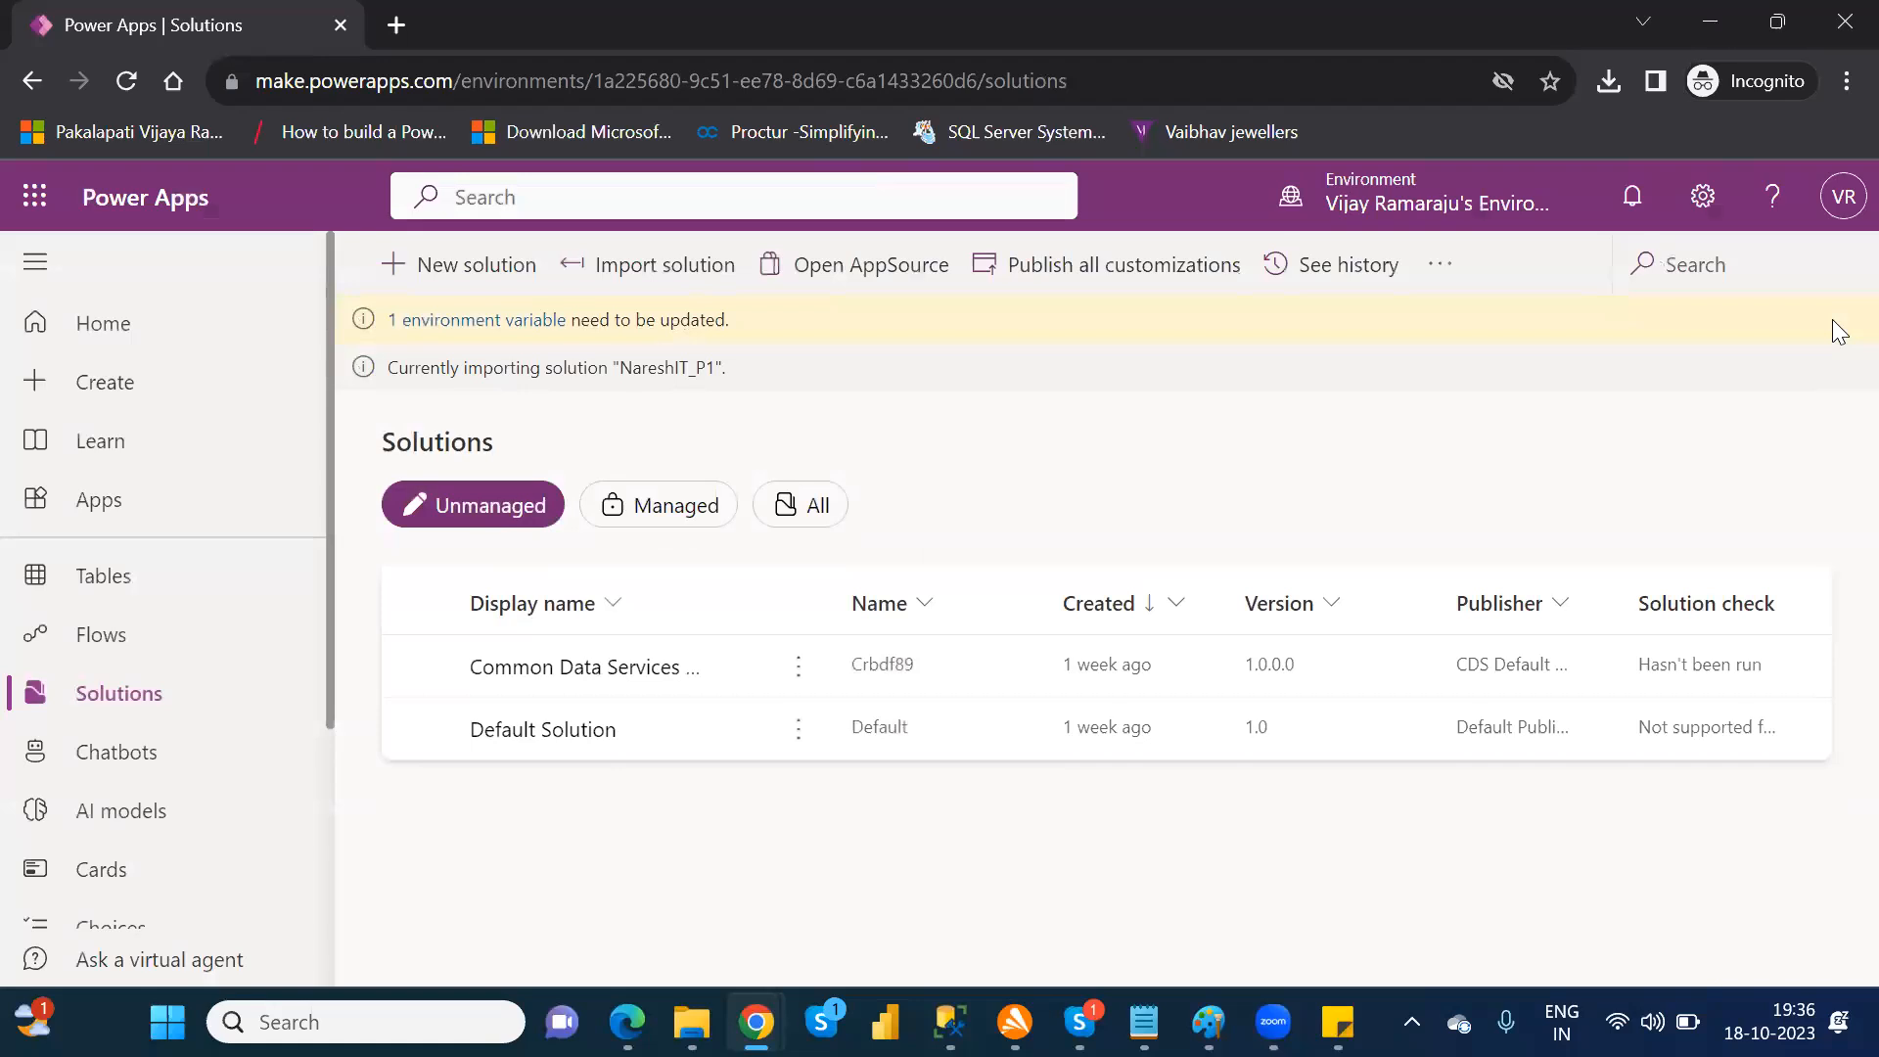
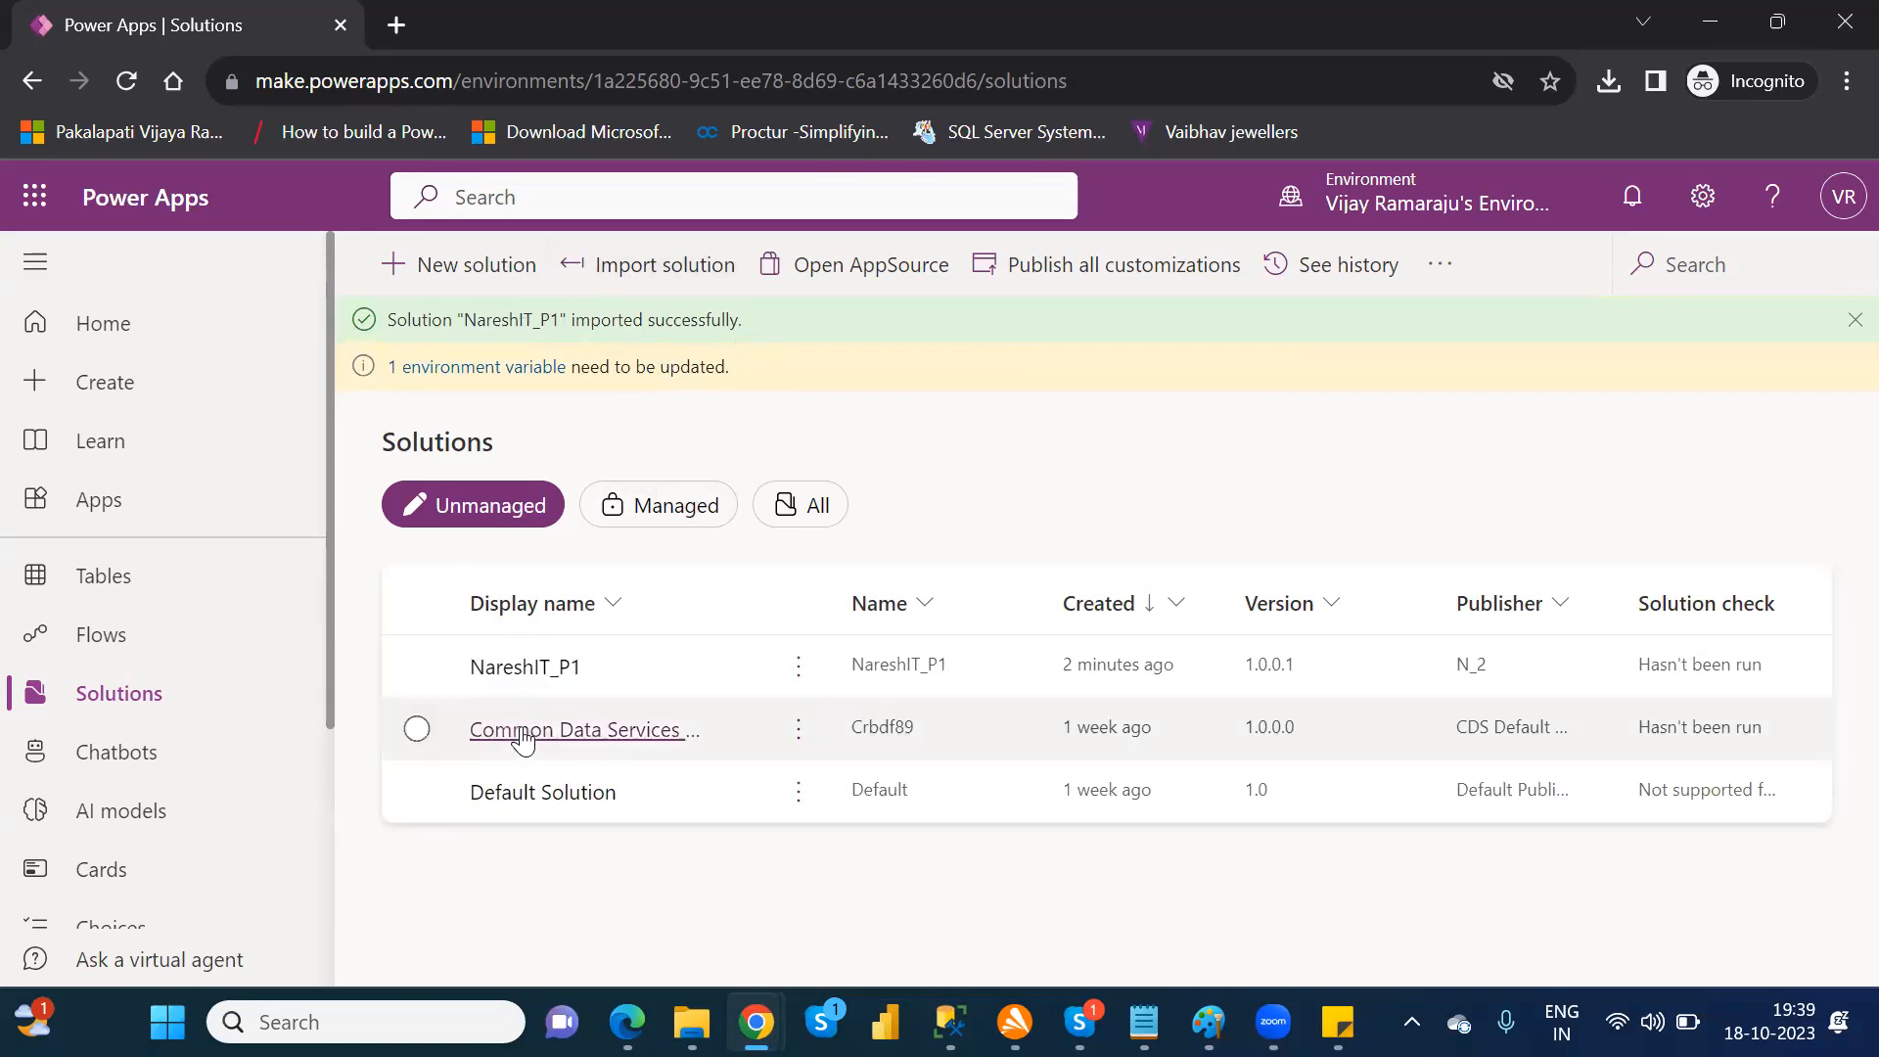
Step: Review the objects in the imported NareshIT_P1 solution and search the environment's tables for "fina"
{"action": "left_click", "coordinate": [567, 671]}
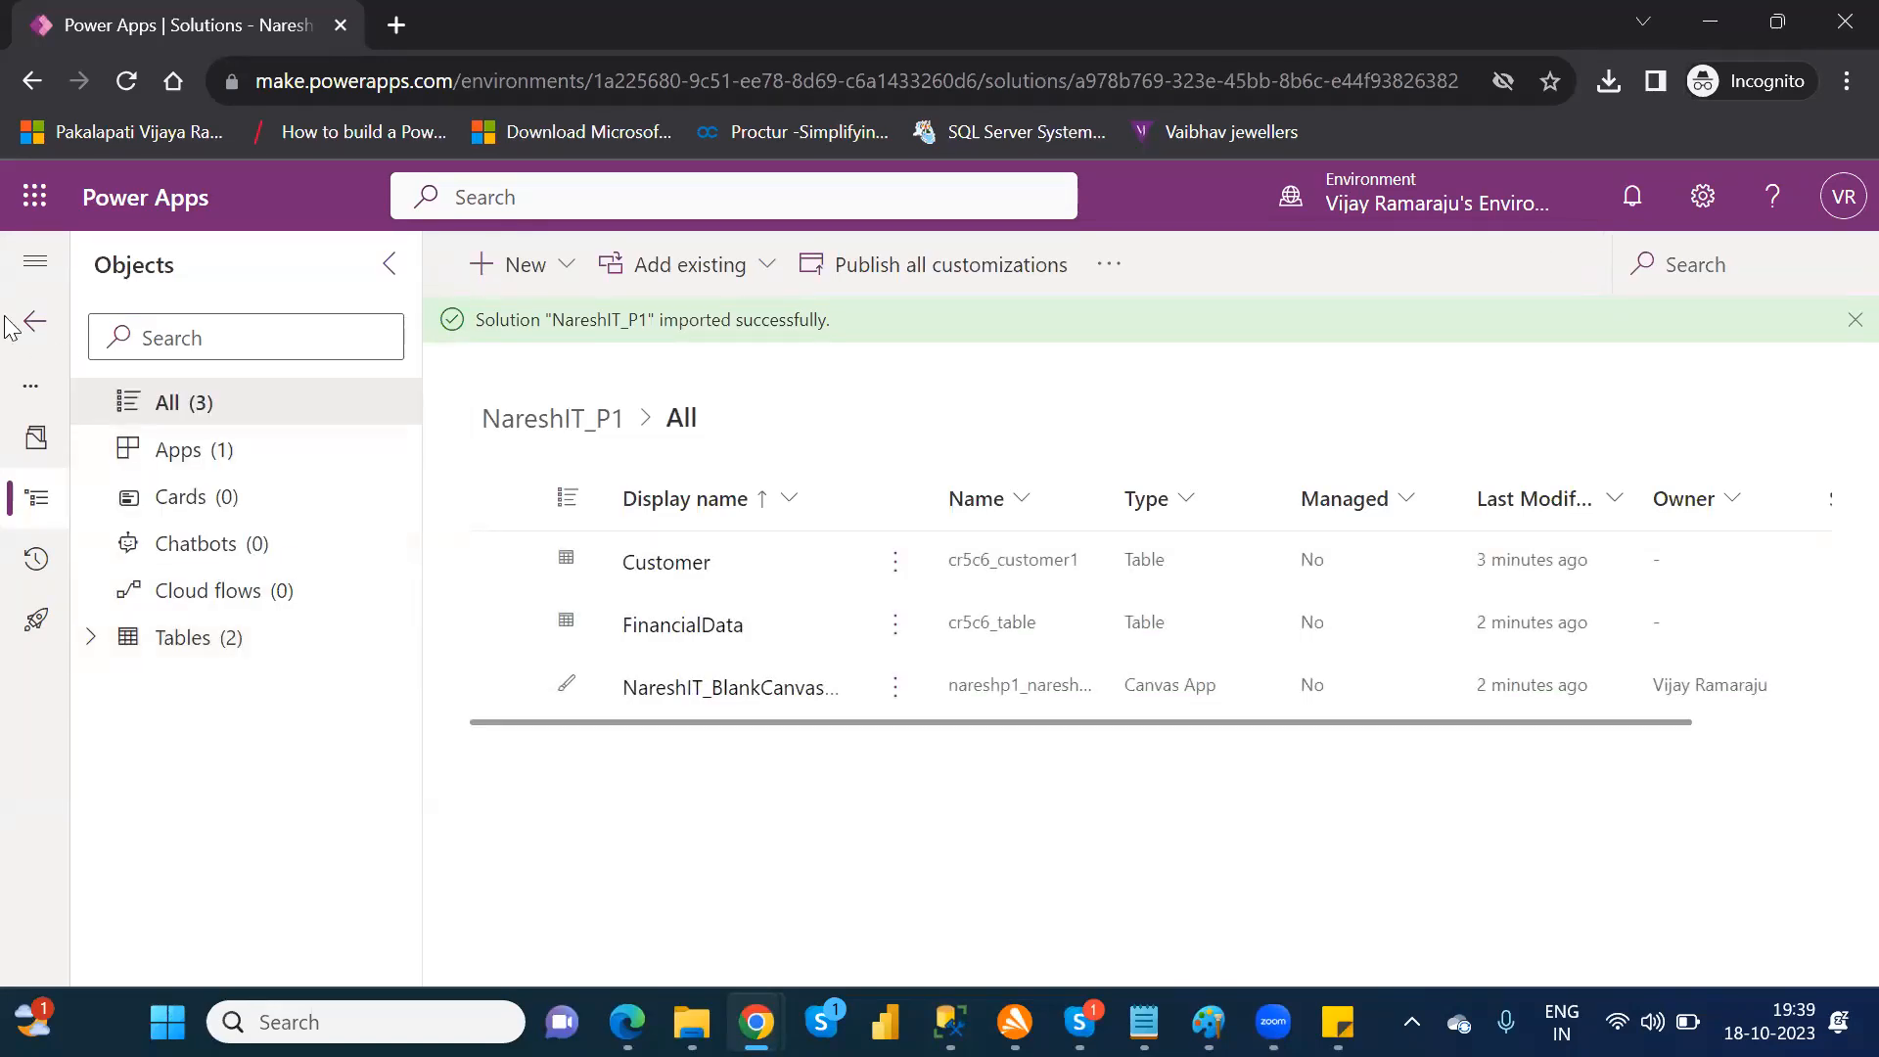
{"action": "left_click", "coordinate": [29, 336]}
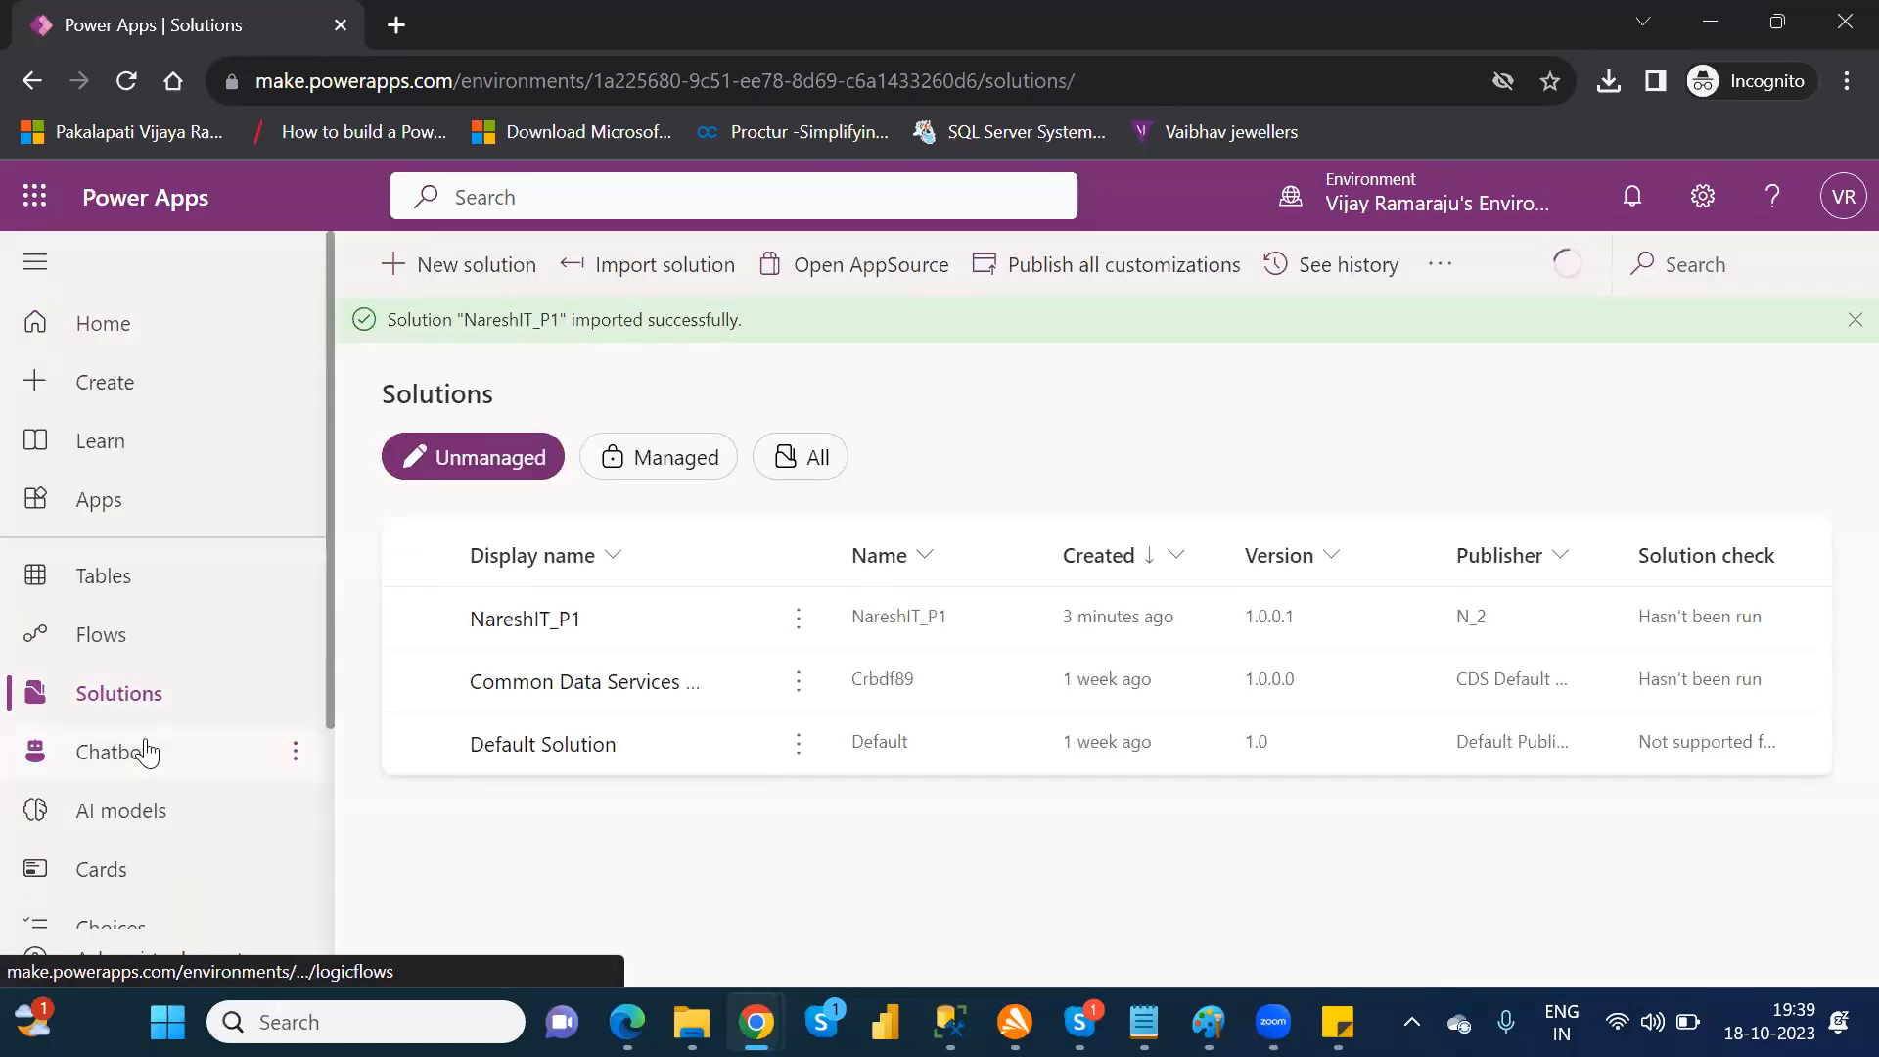
{"action": "left_click", "coordinate": [114, 586]}
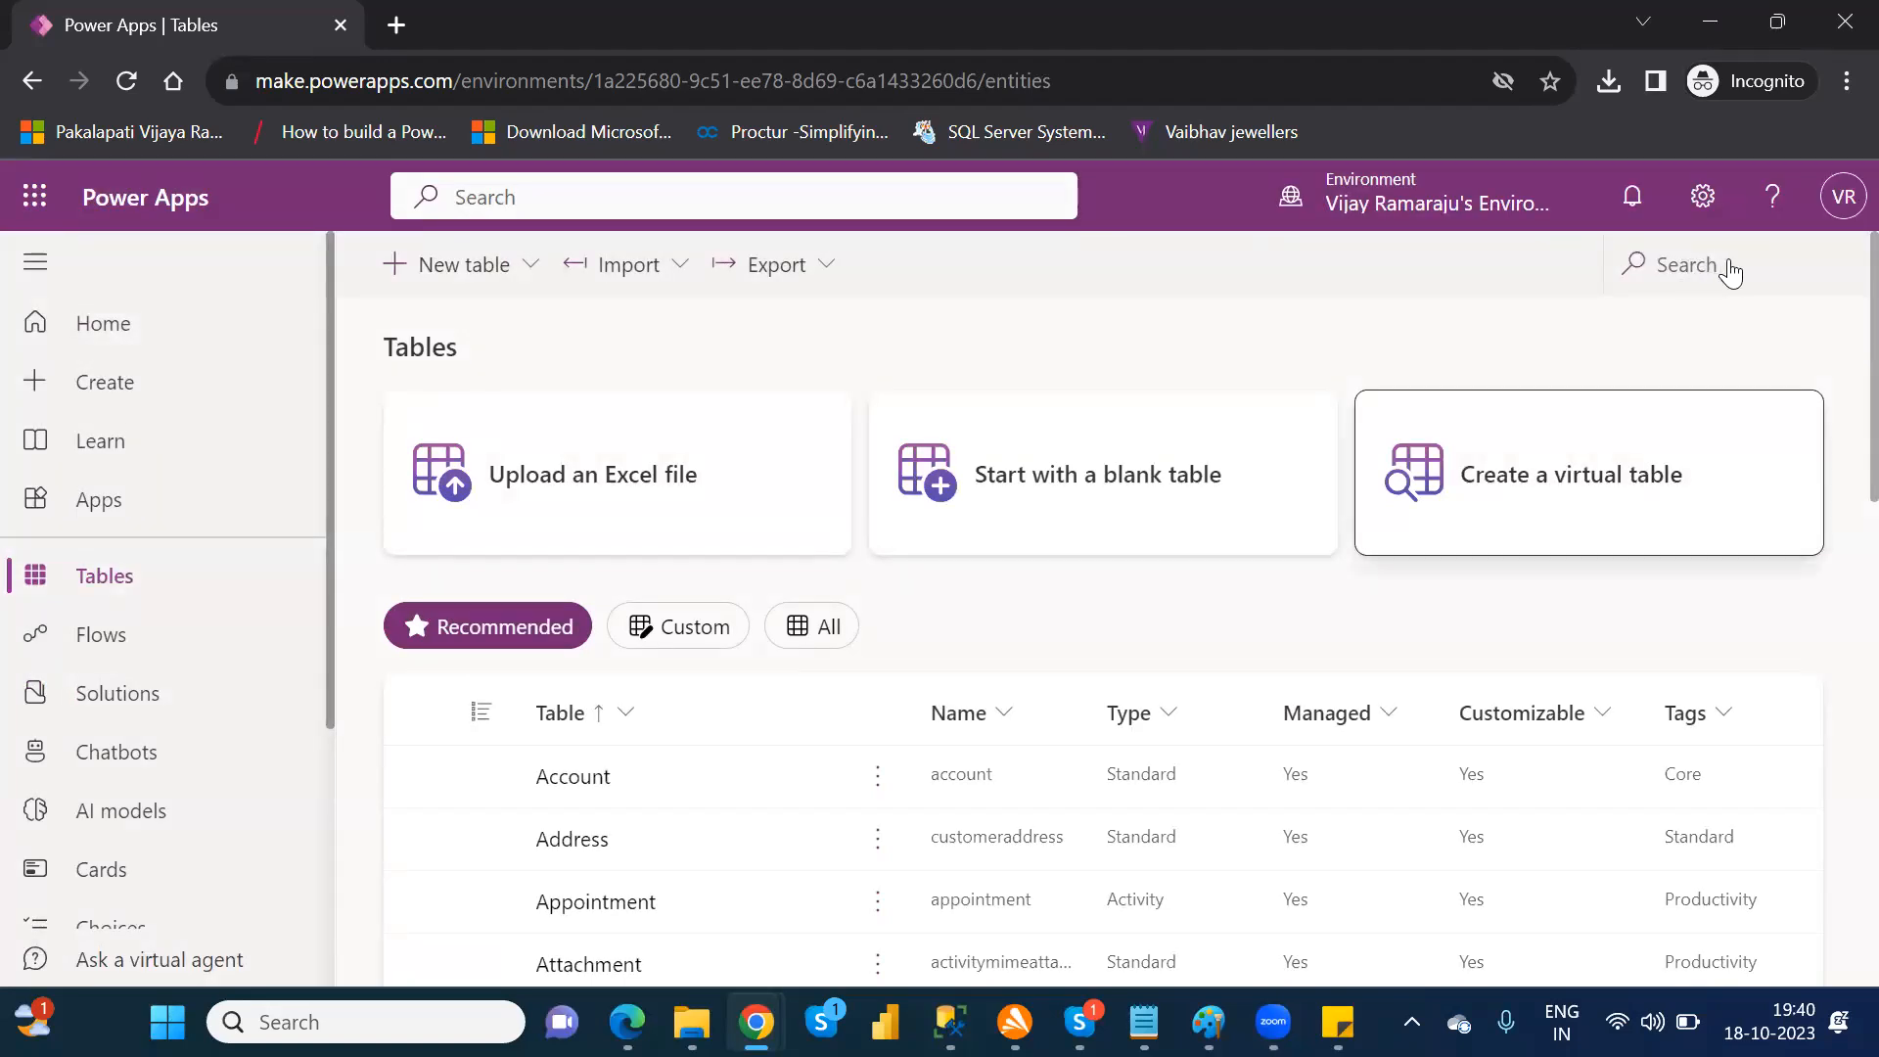
{"action": "left_click", "coordinate": [1695, 278]}
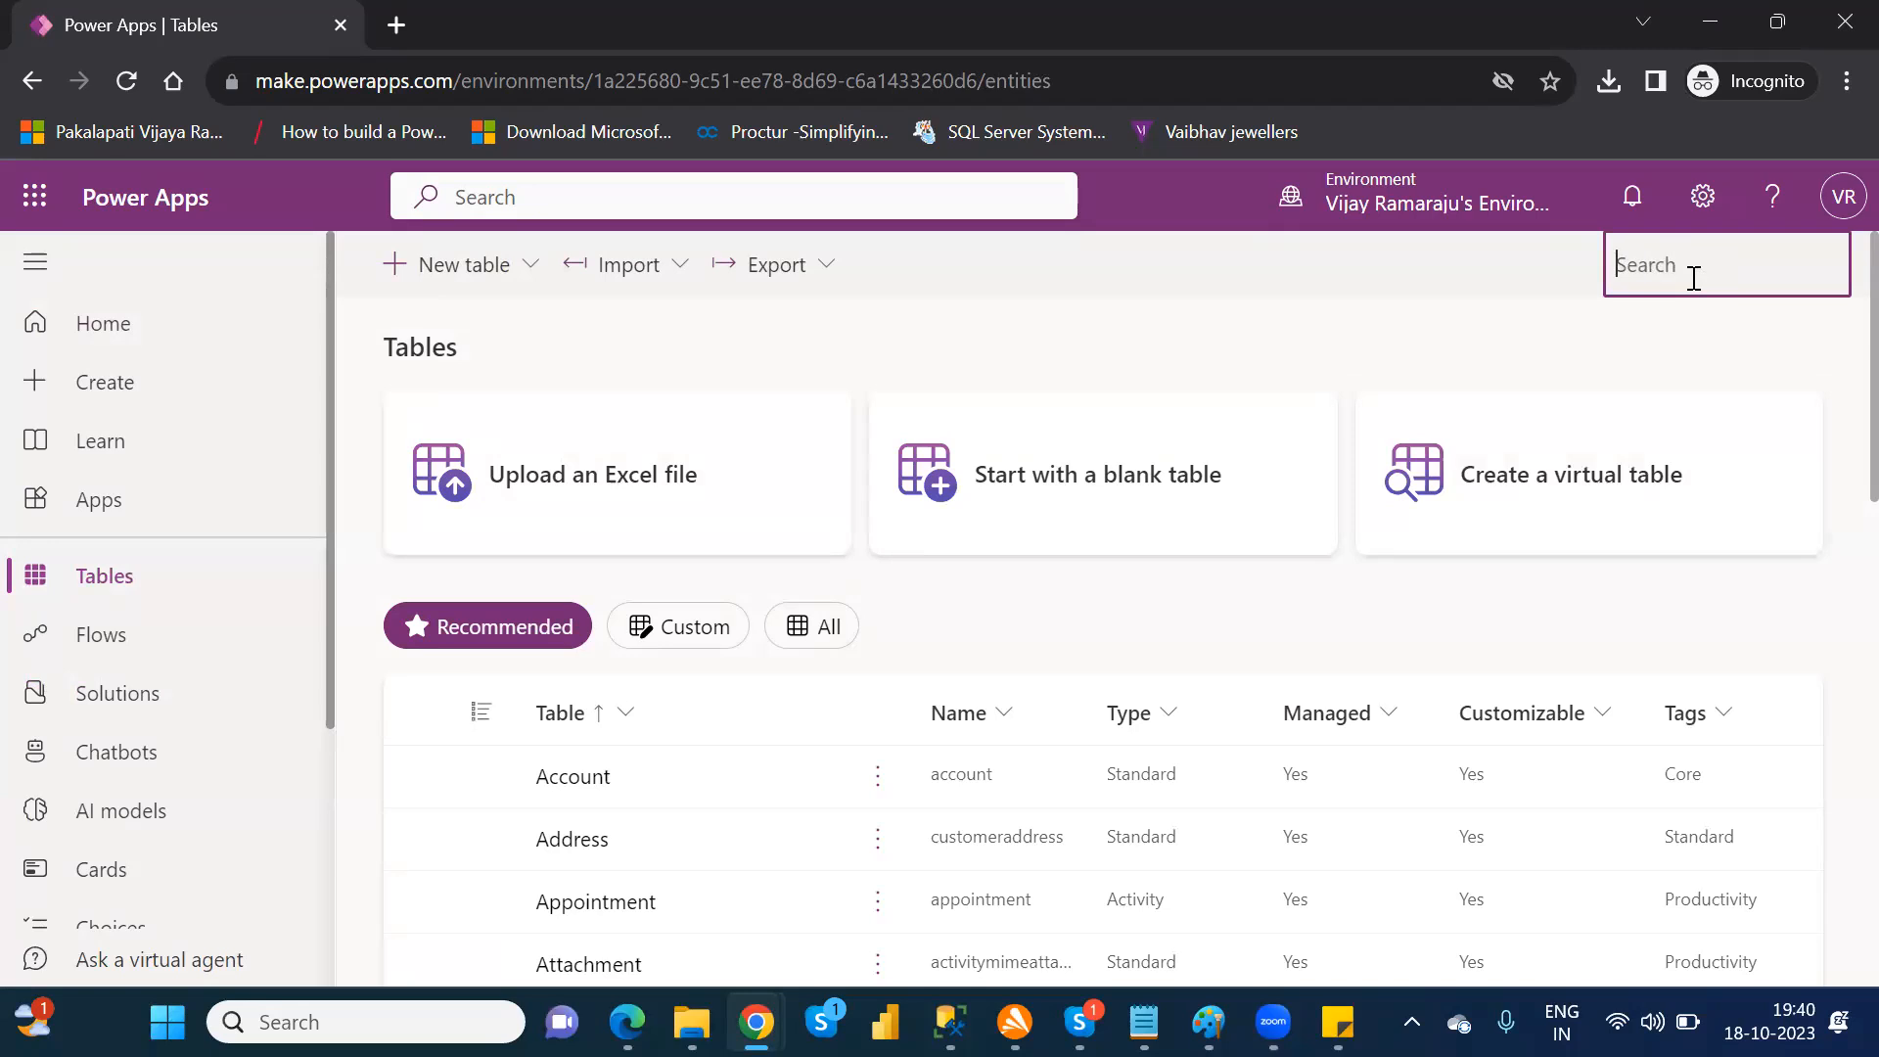
{"action": "type", "text": "fina"}
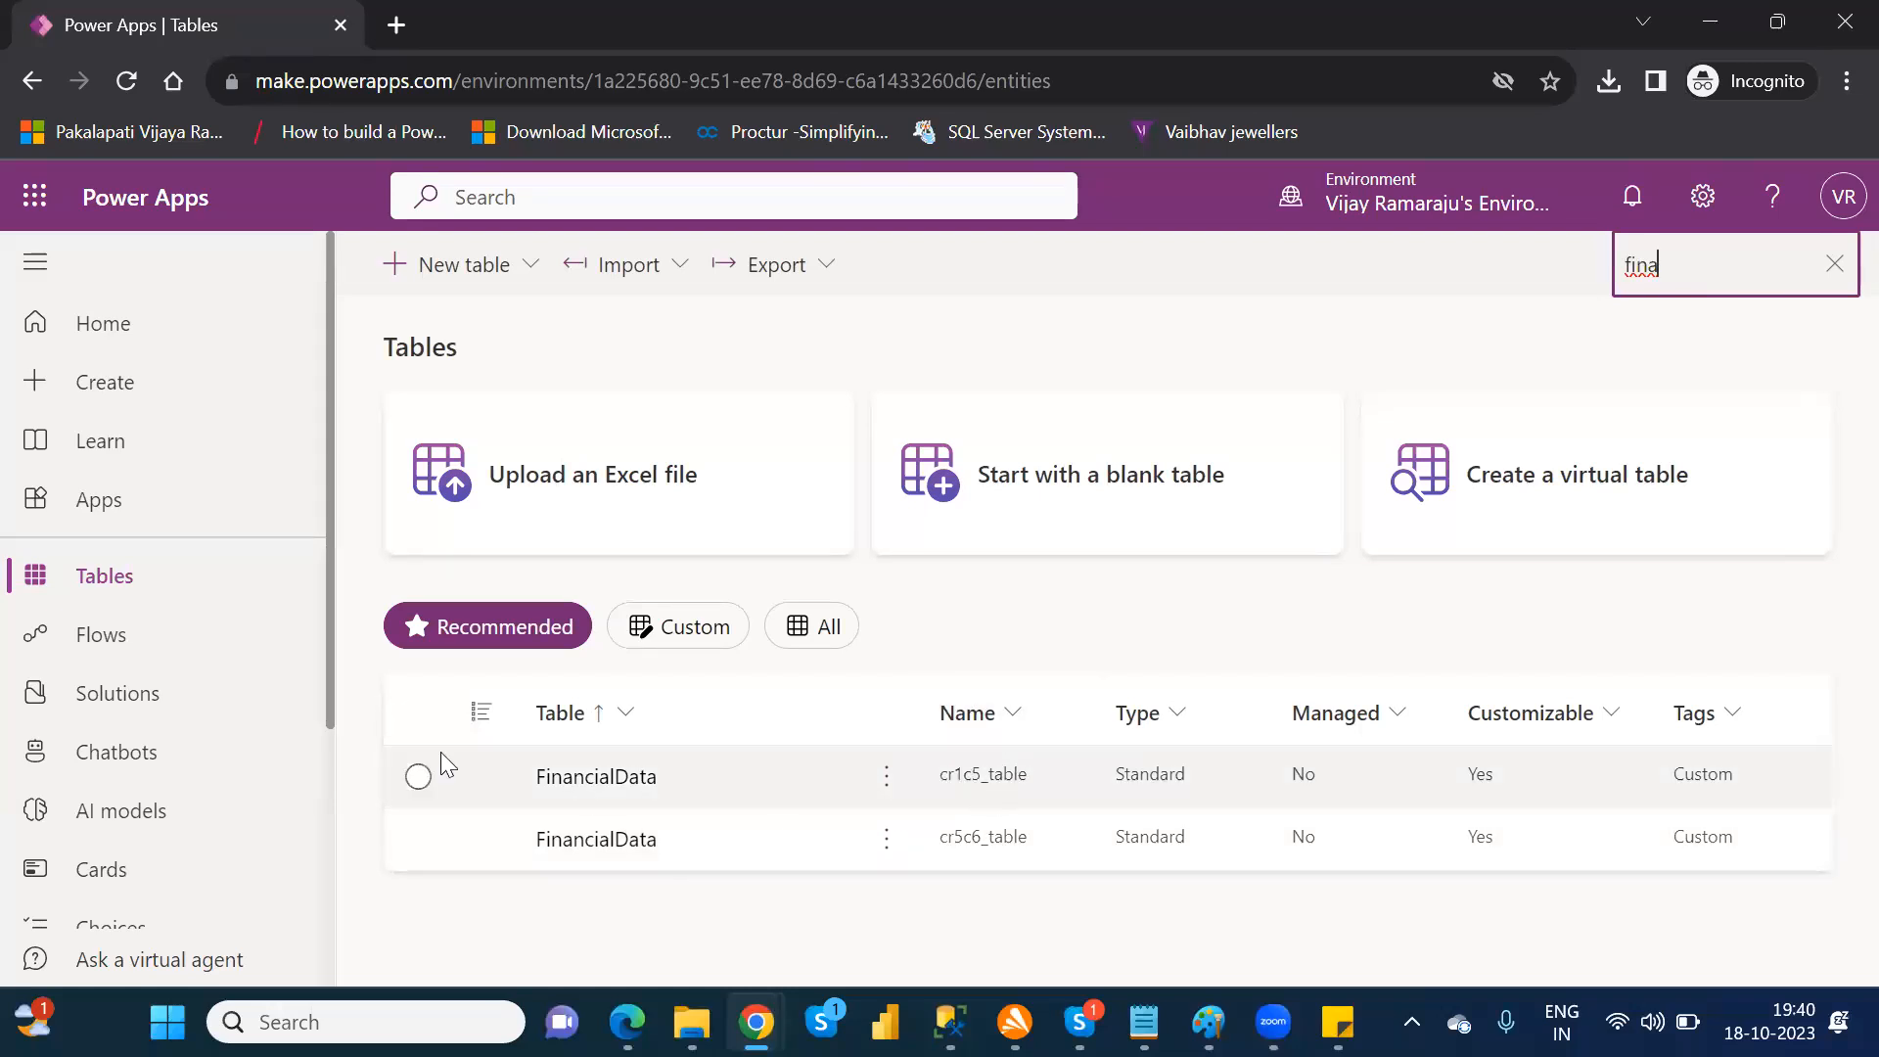
Step: Reopen the NareshIT_P1 solution from the solutions list and examine the names of its tables and canvas app
{"action": "left_click", "coordinate": [135, 699]}
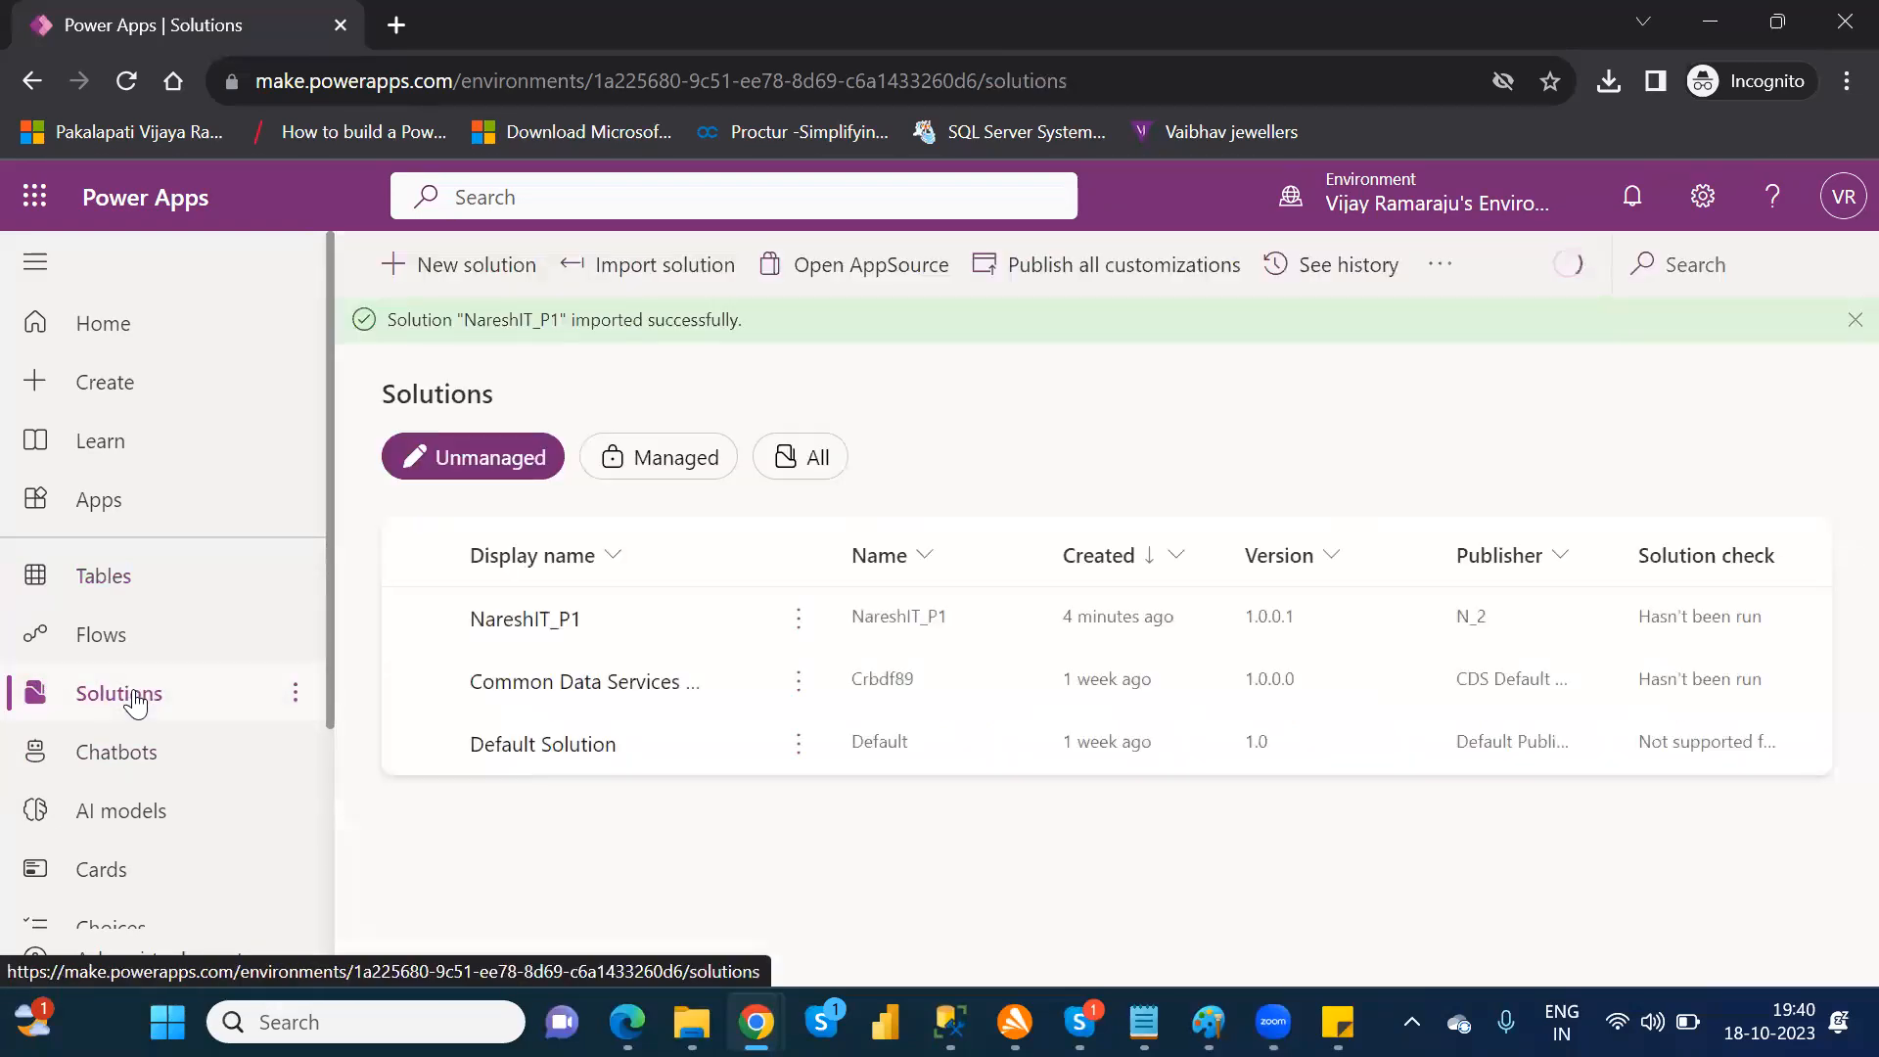
{"action": "left_click", "coordinate": [516, 613]}
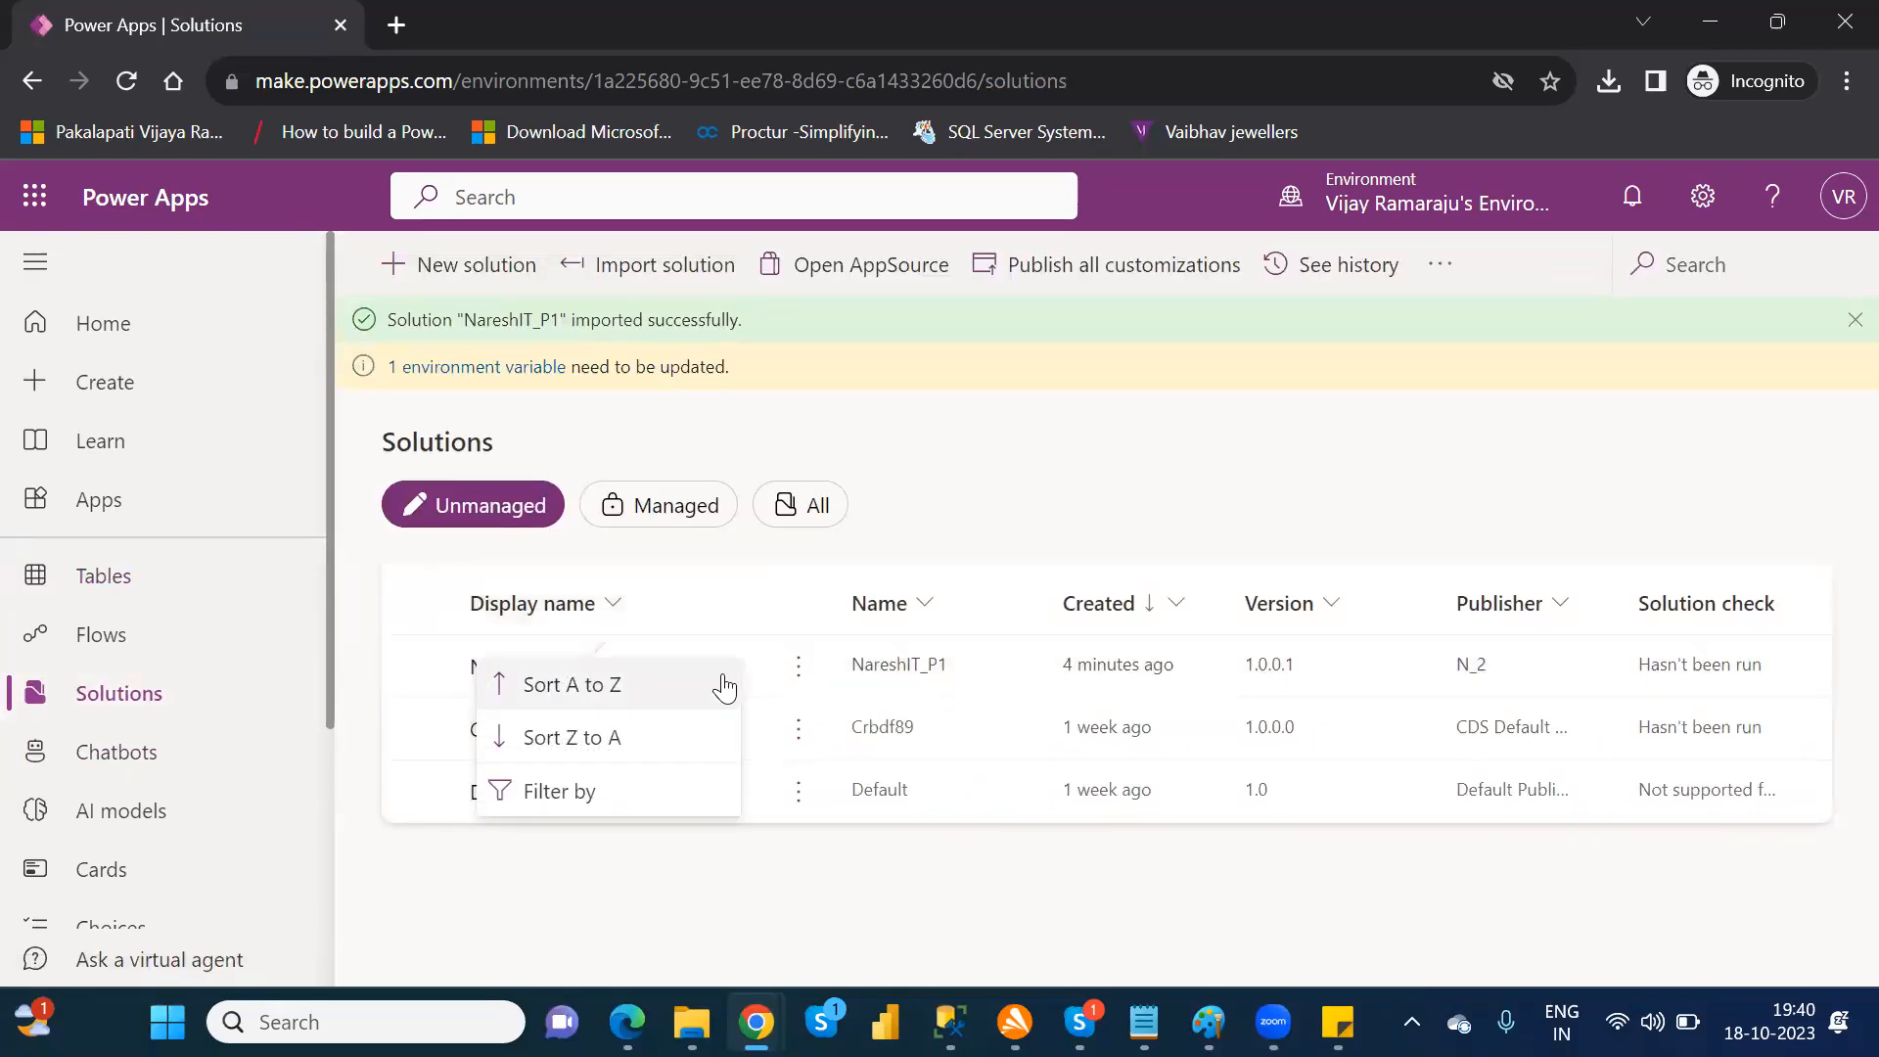
{"action": "left_click", "coordinate": [963, 977]}
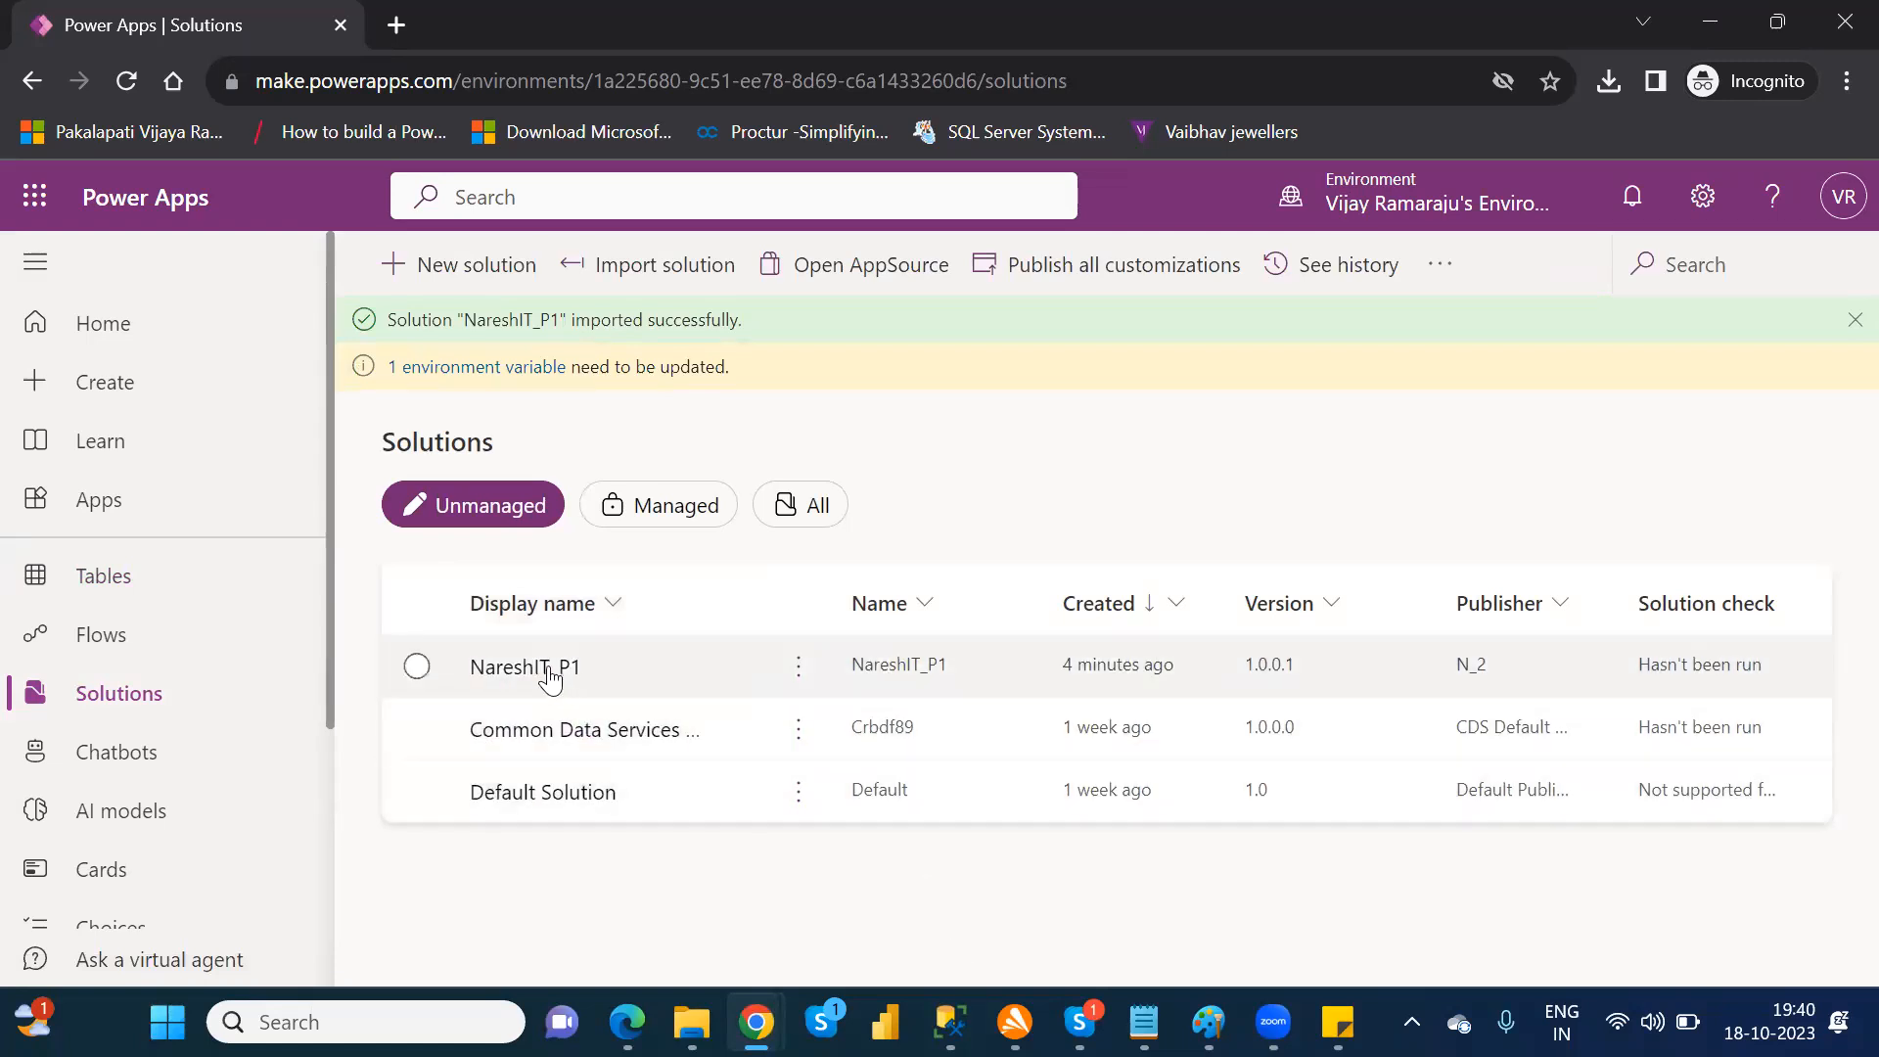
{"action": "left_click", "coordinate": [497, 670]}
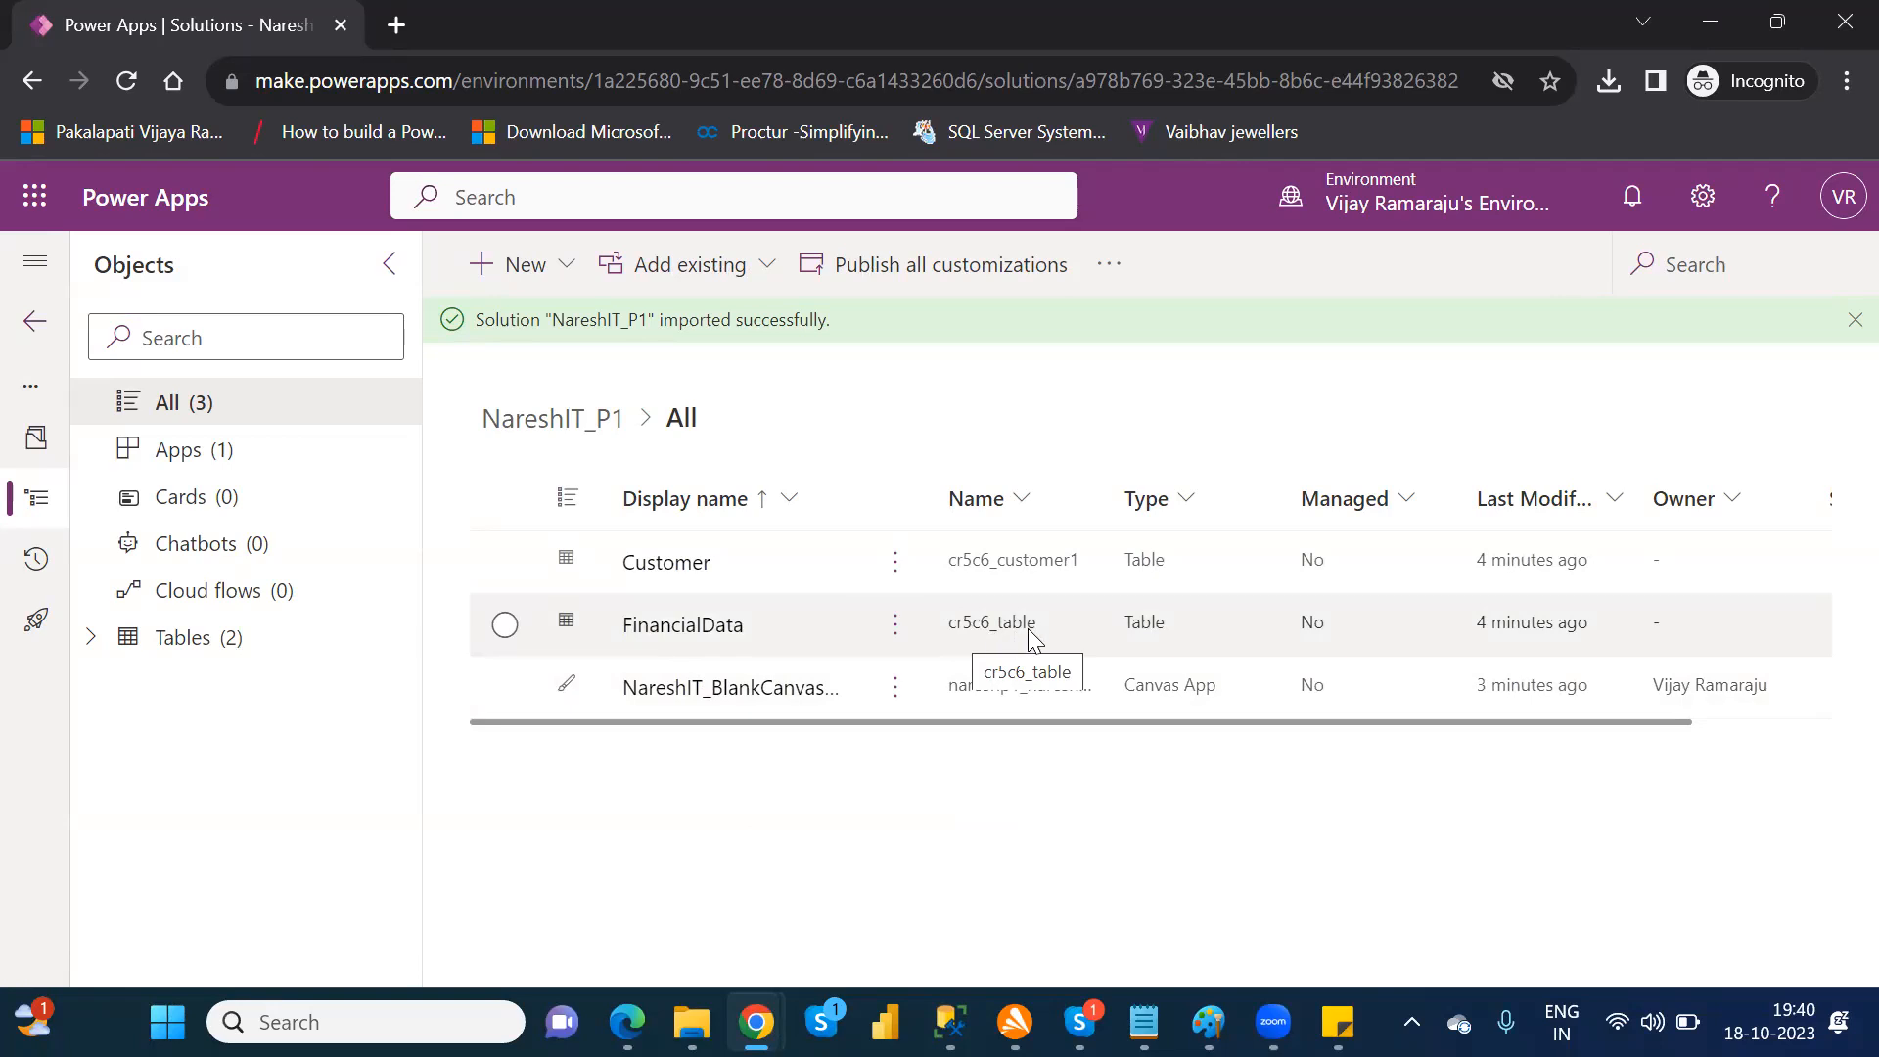
{"action": "left_click", "coordinate": [41, 320]}
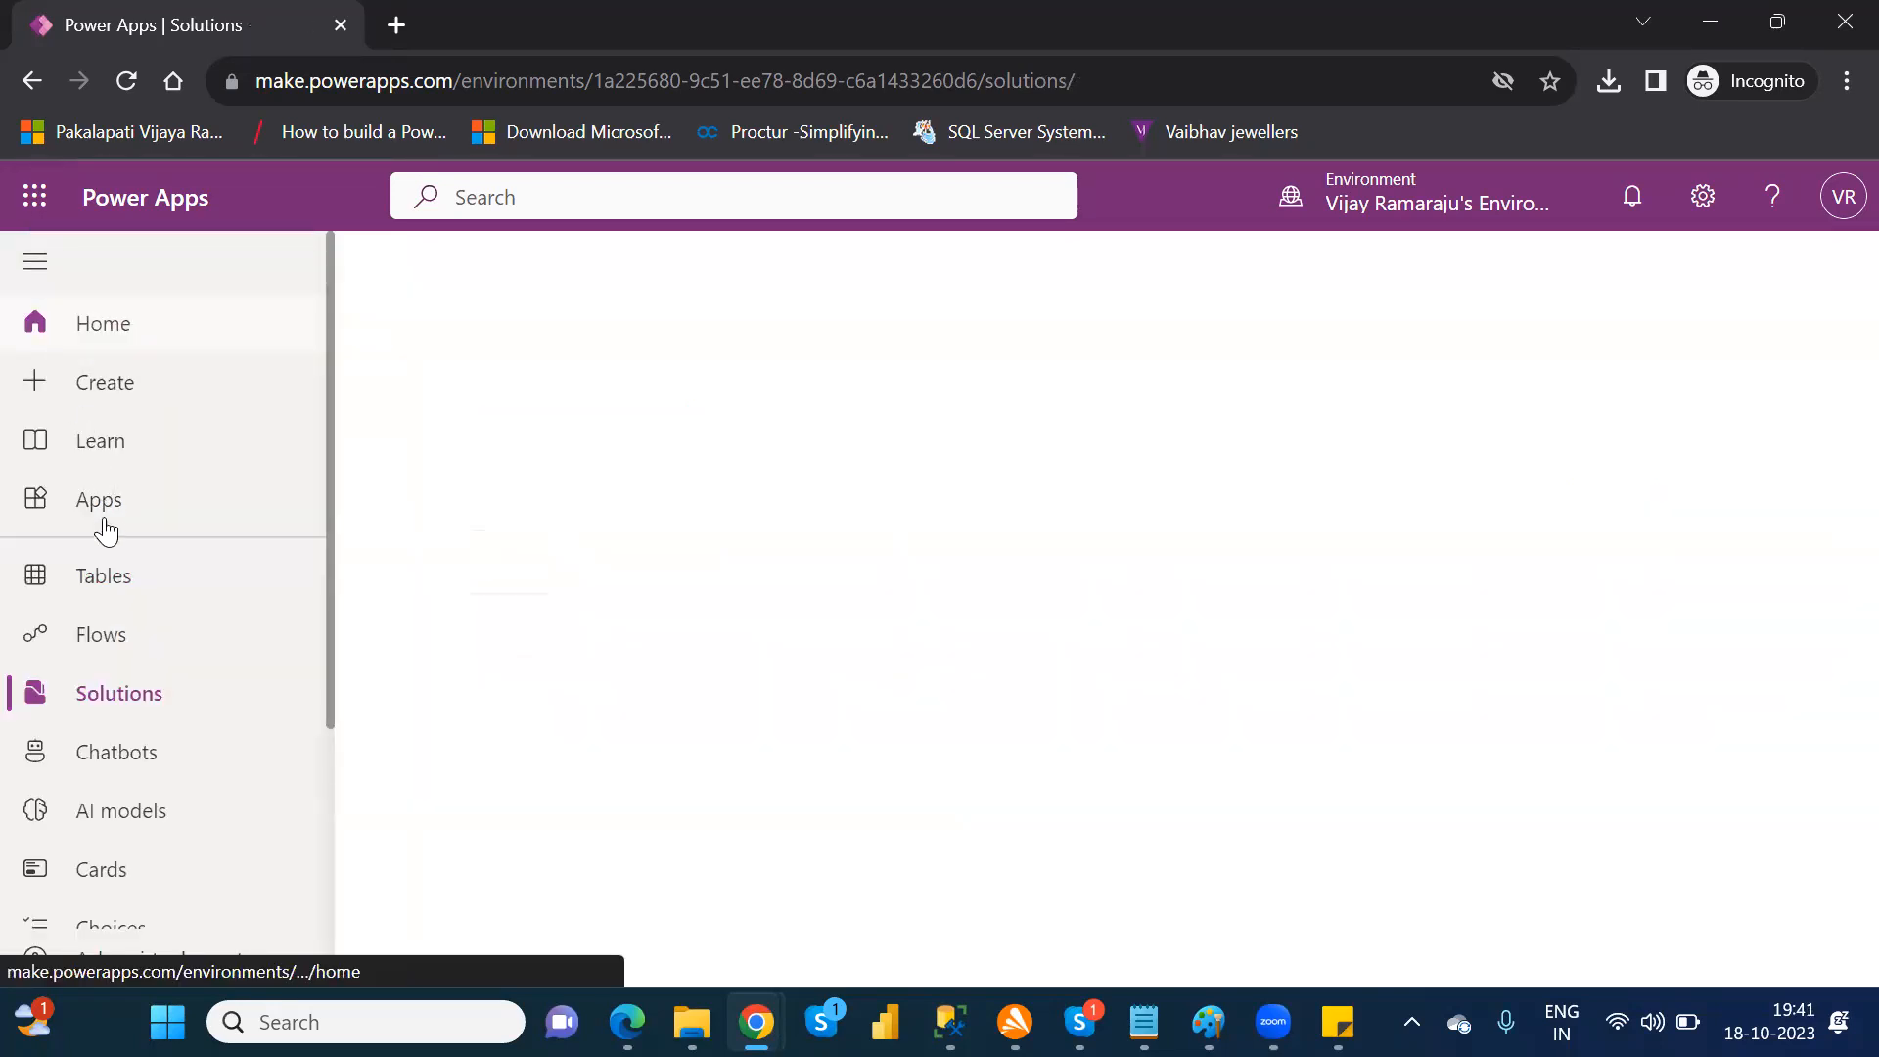
Step: Search the environment's tables for "fina" and for "custom" to compare the table names
{"action": "left_click", "coordinate": [108, 583]}
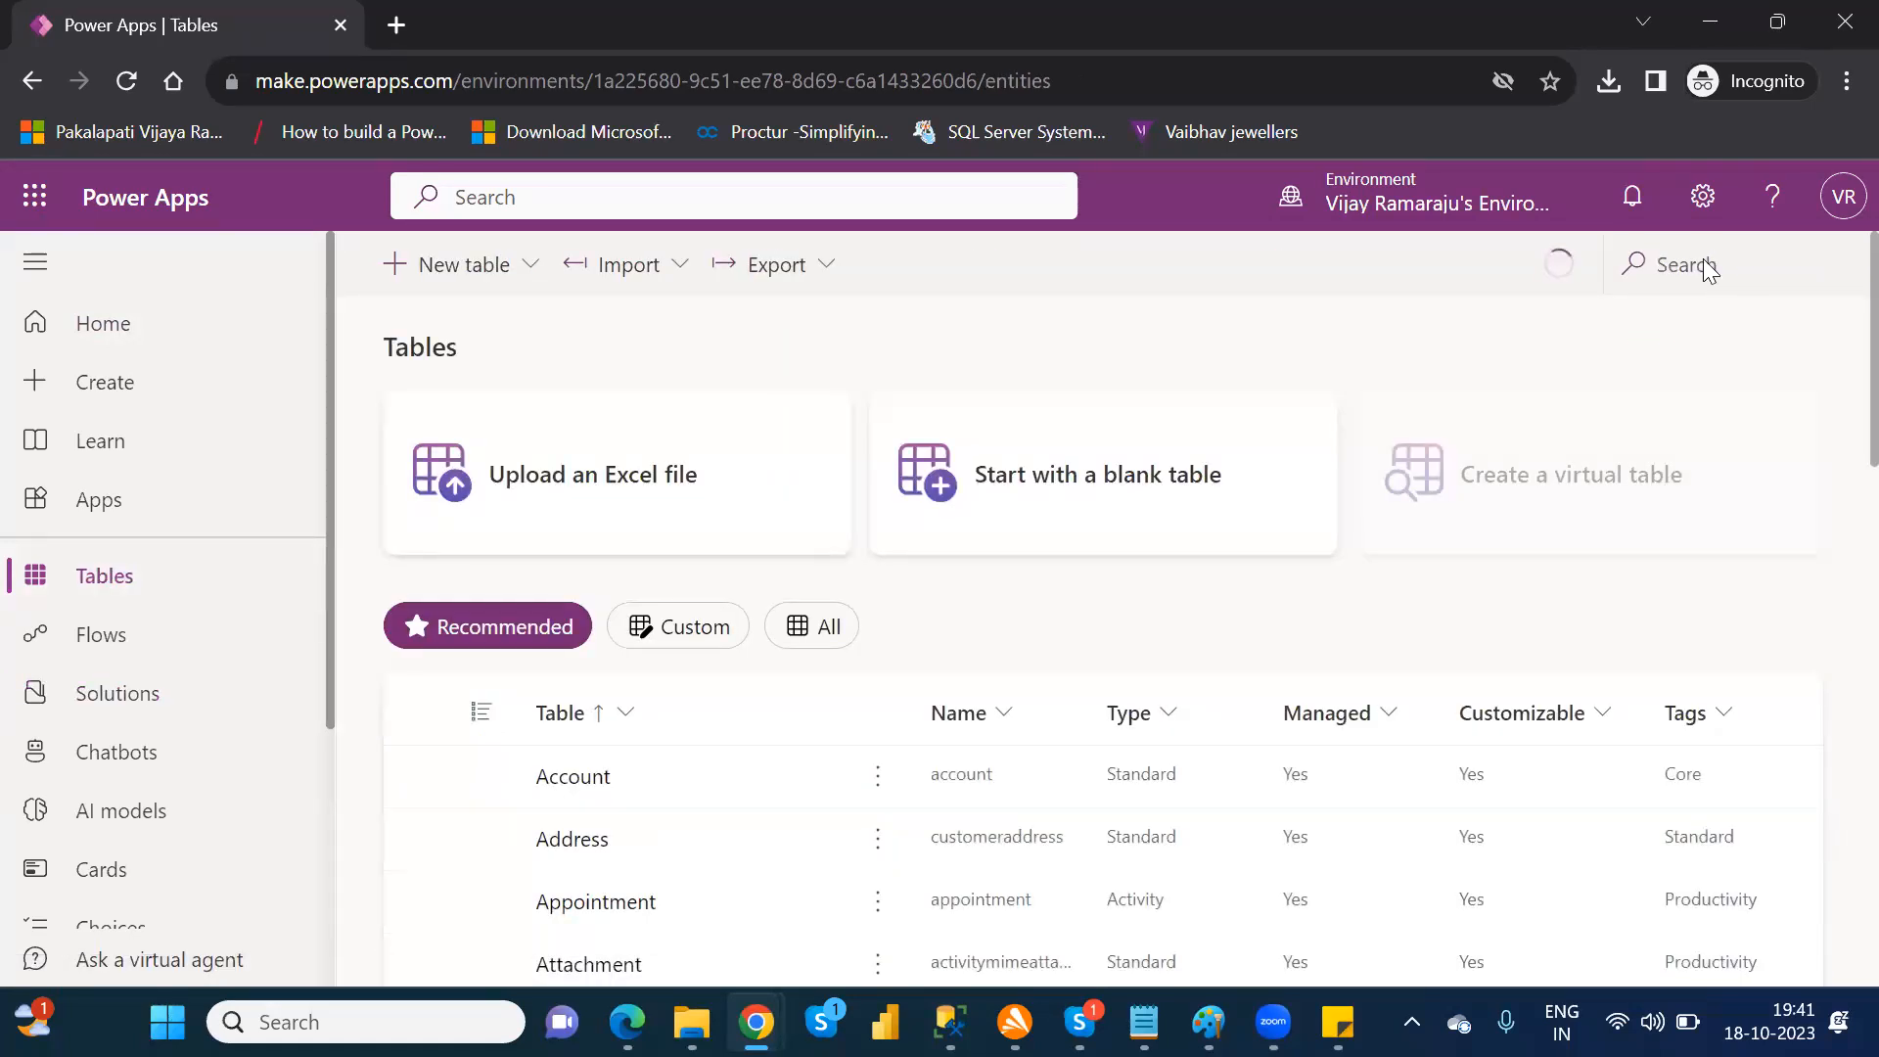
{"action": "left_click", "coordinate": [1733, 265]}
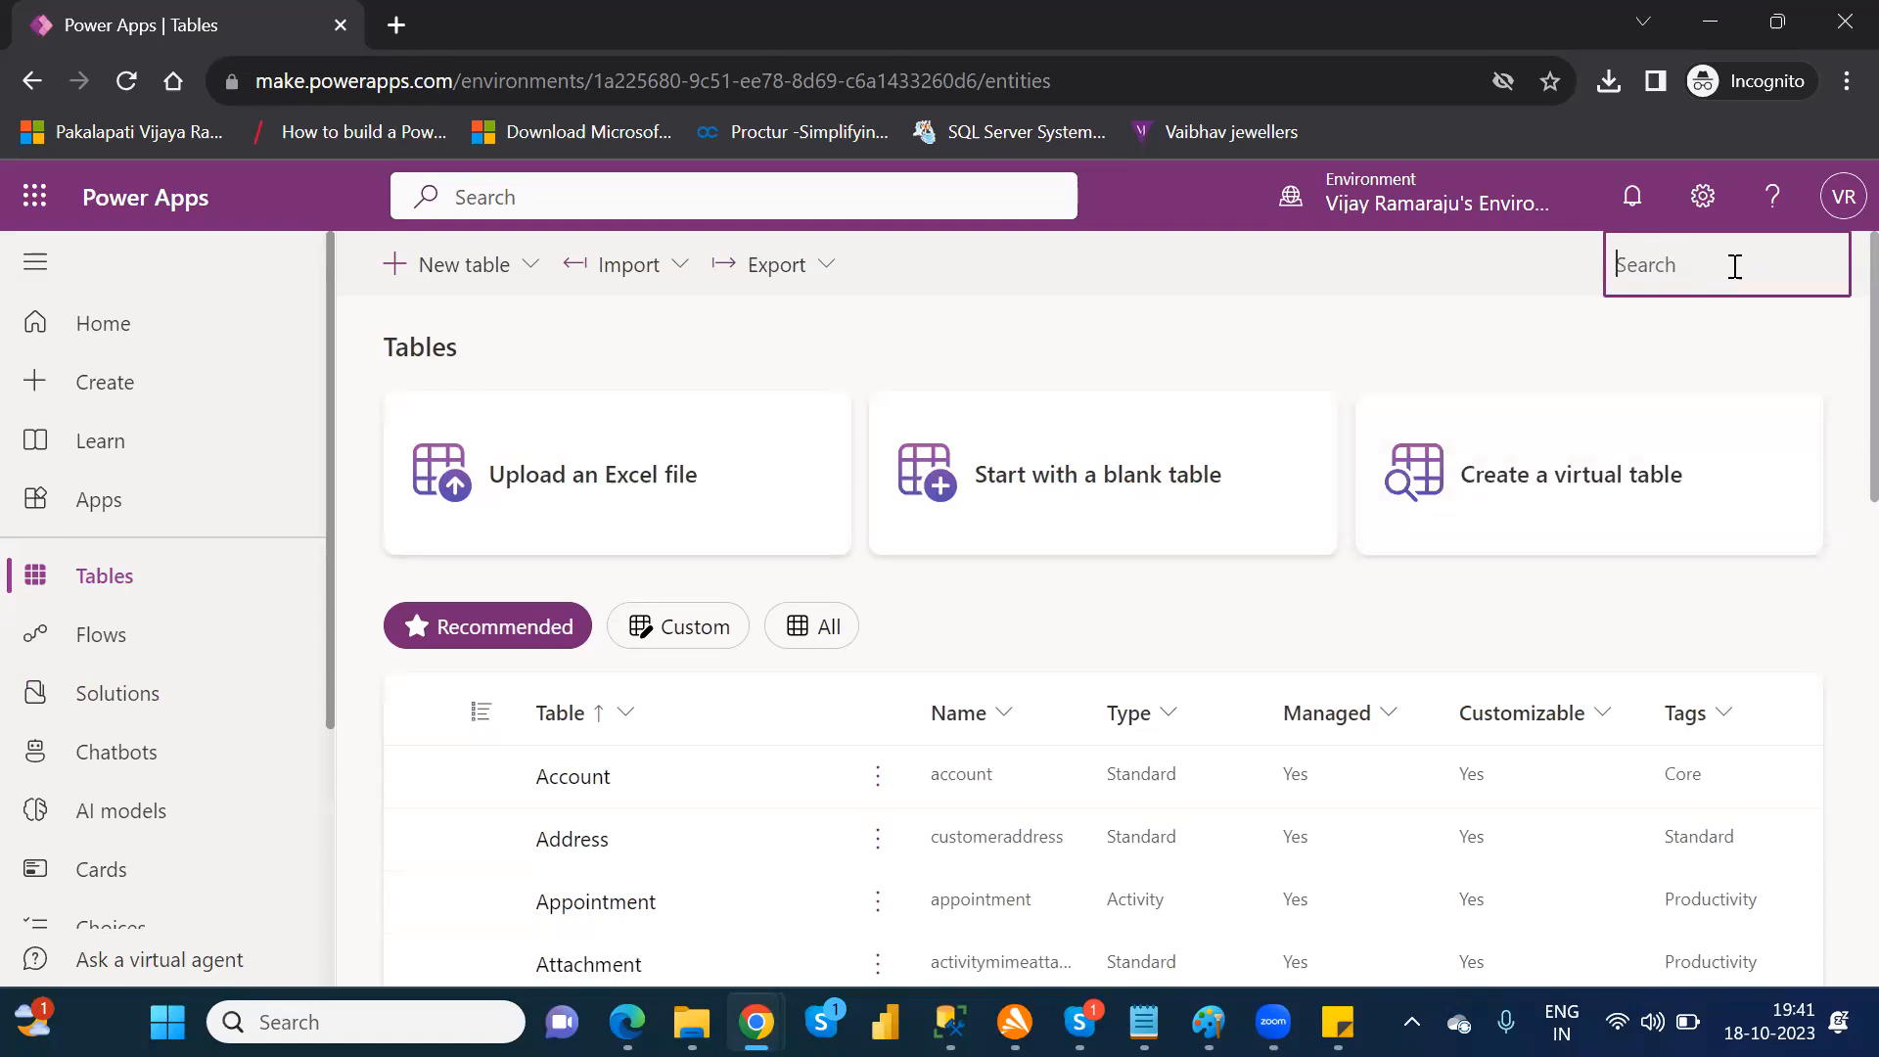
{"action": "type", "text": "fina"}
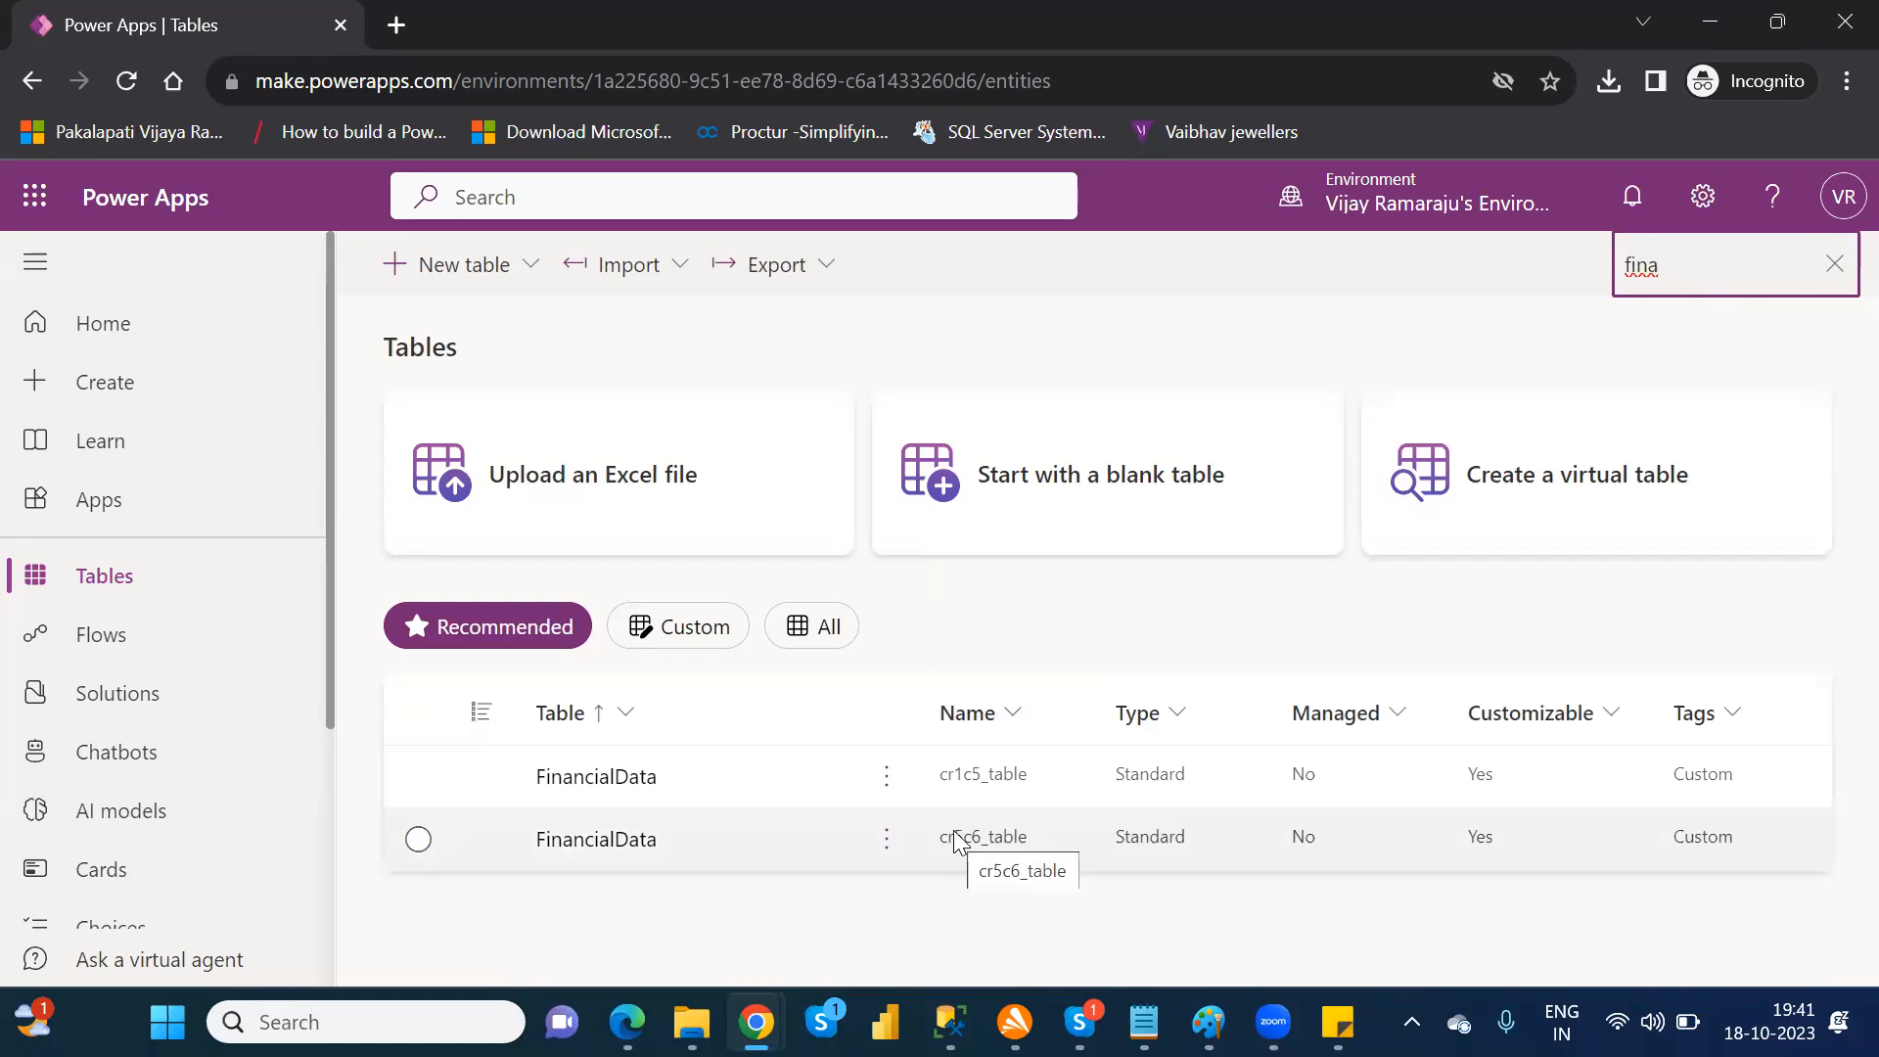
{"action": "key", "text": "BackSpace"}
{"action": "key", "text": "BackSpace"}
{"action": "key", "text": "BackSpace"}
{"action": "key", "text": "BackSpace"}
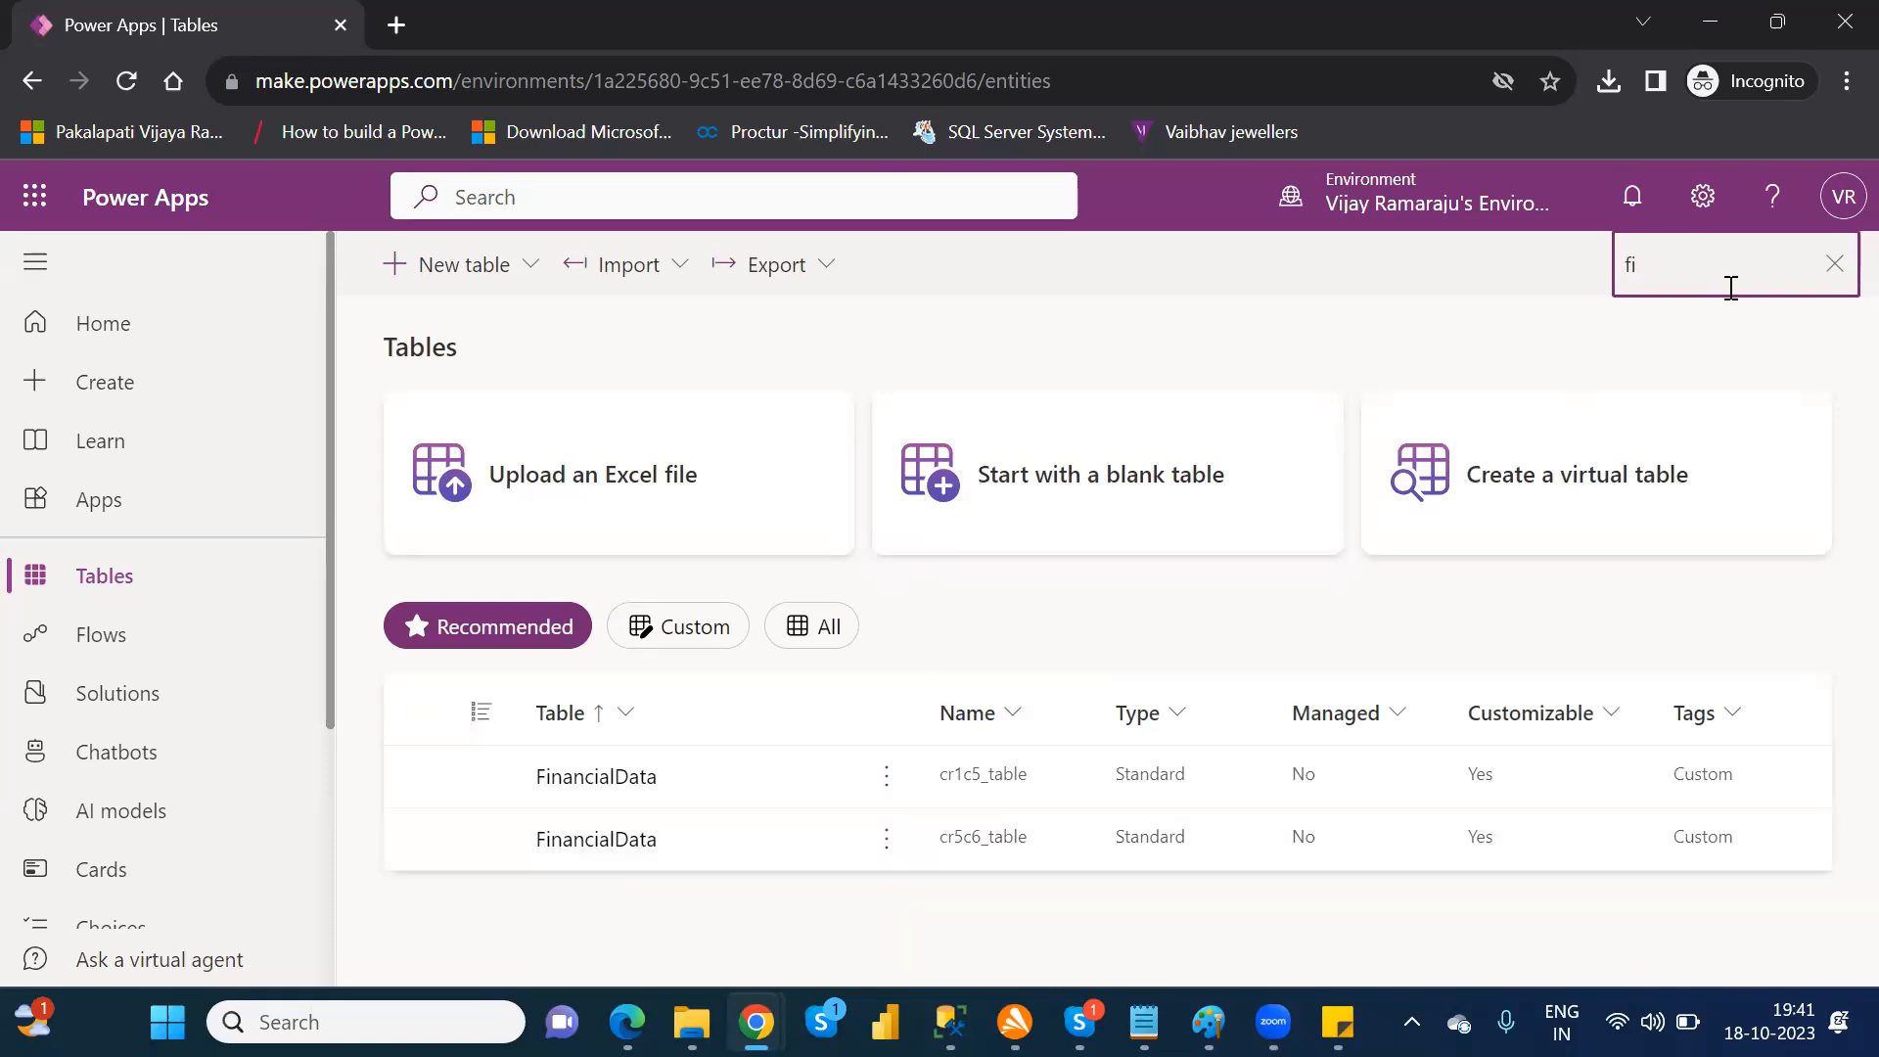
{"action": "type", "text": "custom"}
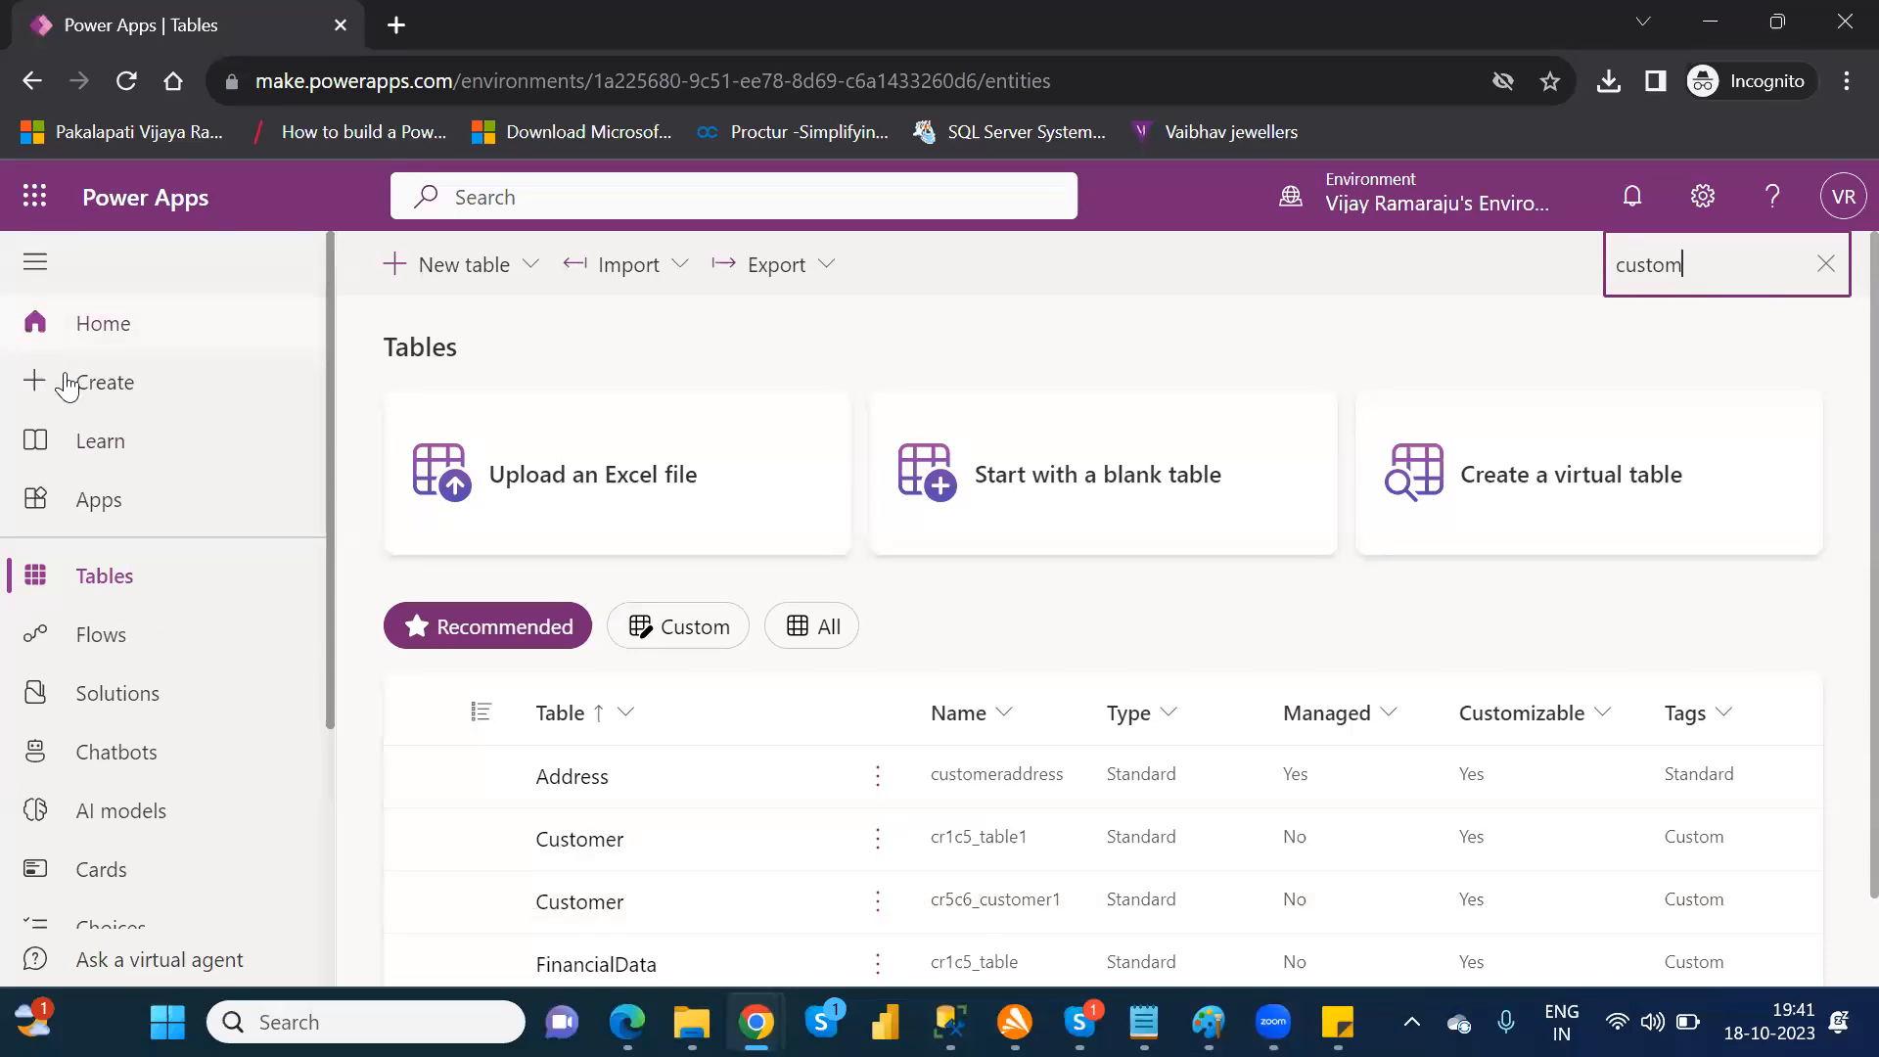
Step: Show the environment's apps, dismiss the component libraries notice, and try opening NareshIT_BlankCanvasApp for editing before returning to the list
{"action": "left_click", "coordinate": [99, 504]}
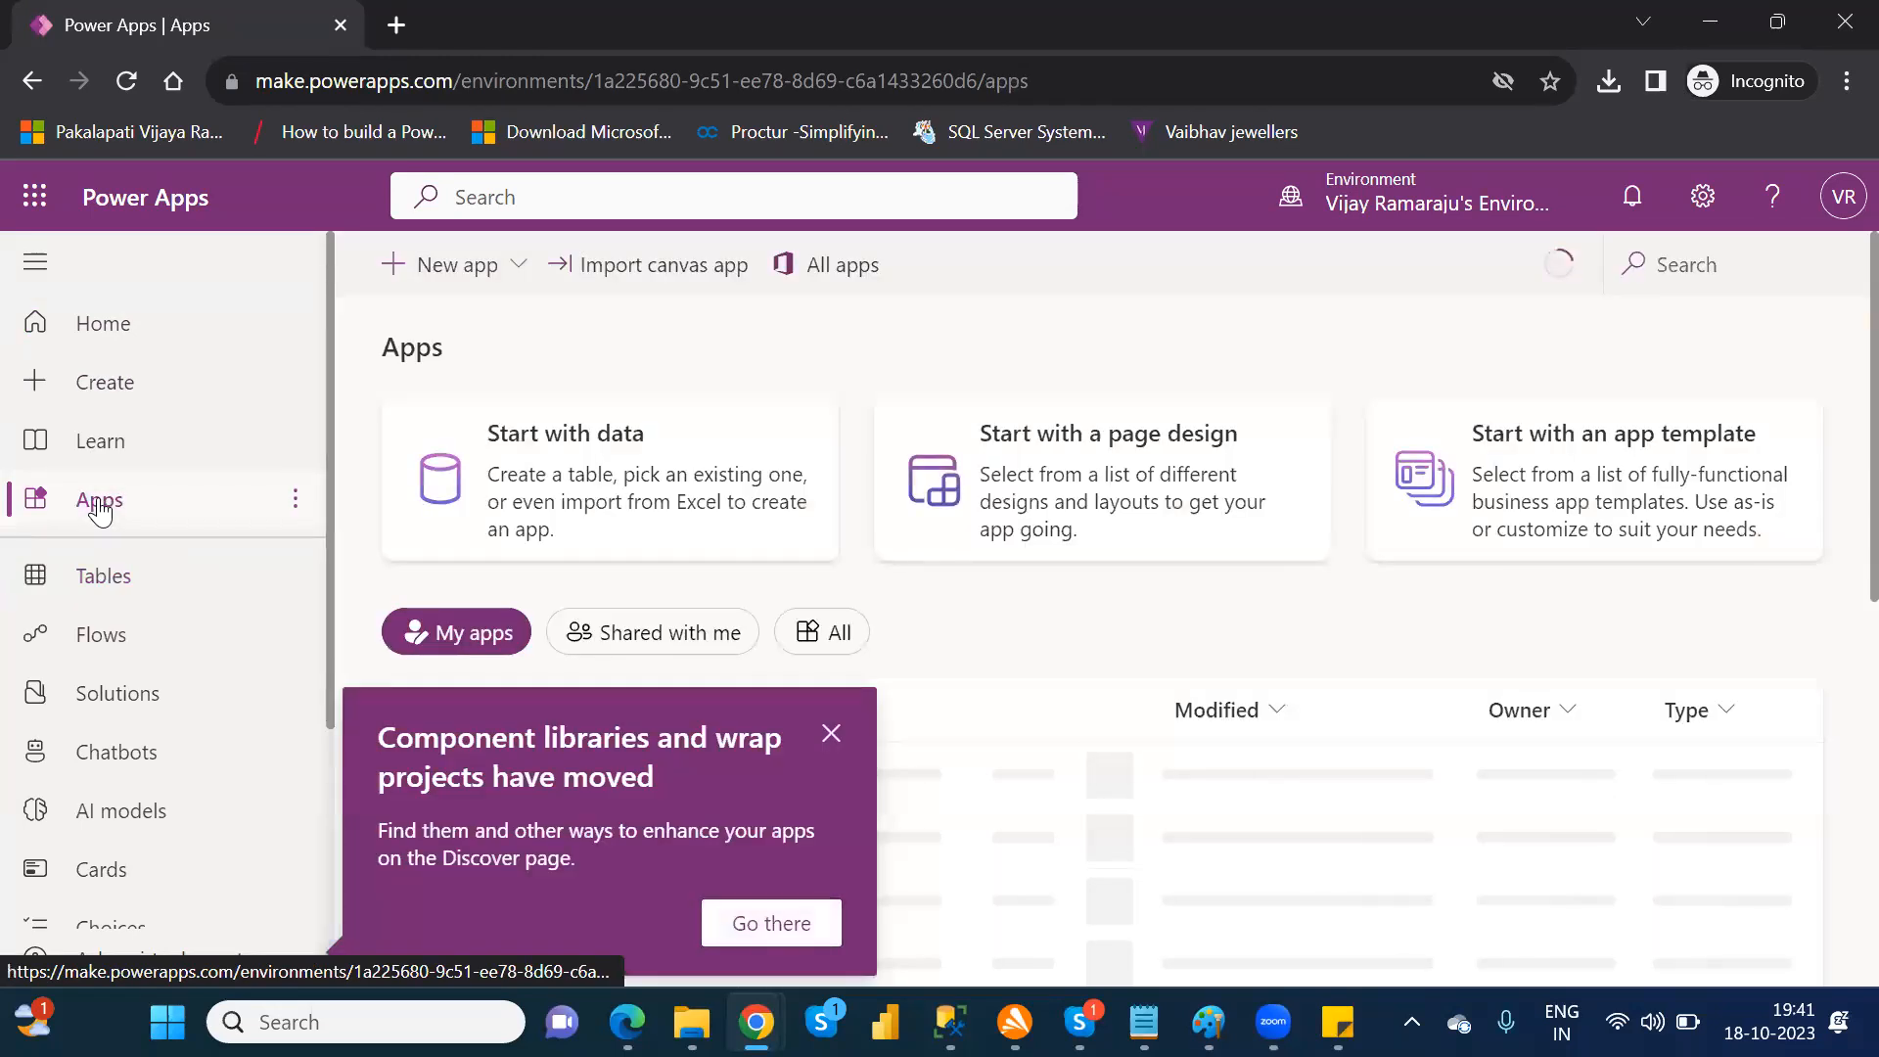
{"action": "left_click", "coordinate": [834, 731]}
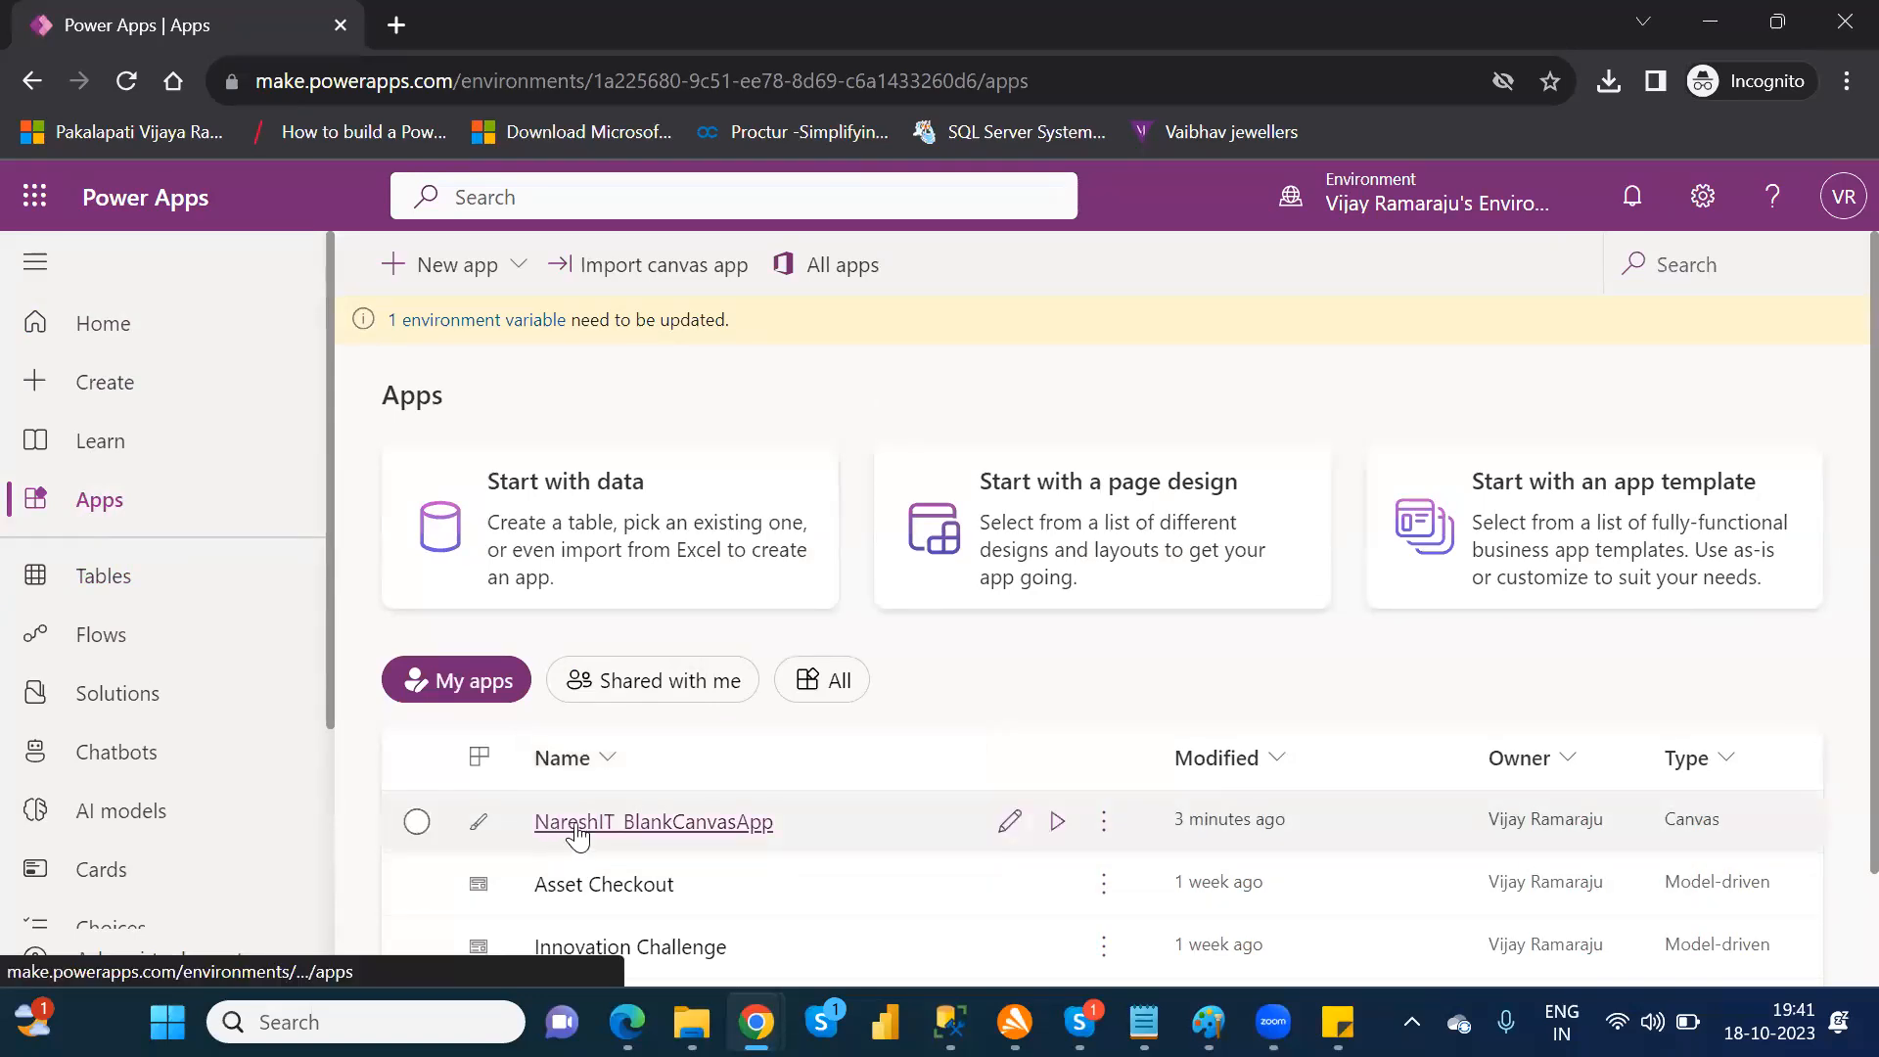
{"action": "left_click", "coordinate": [740, 828]}
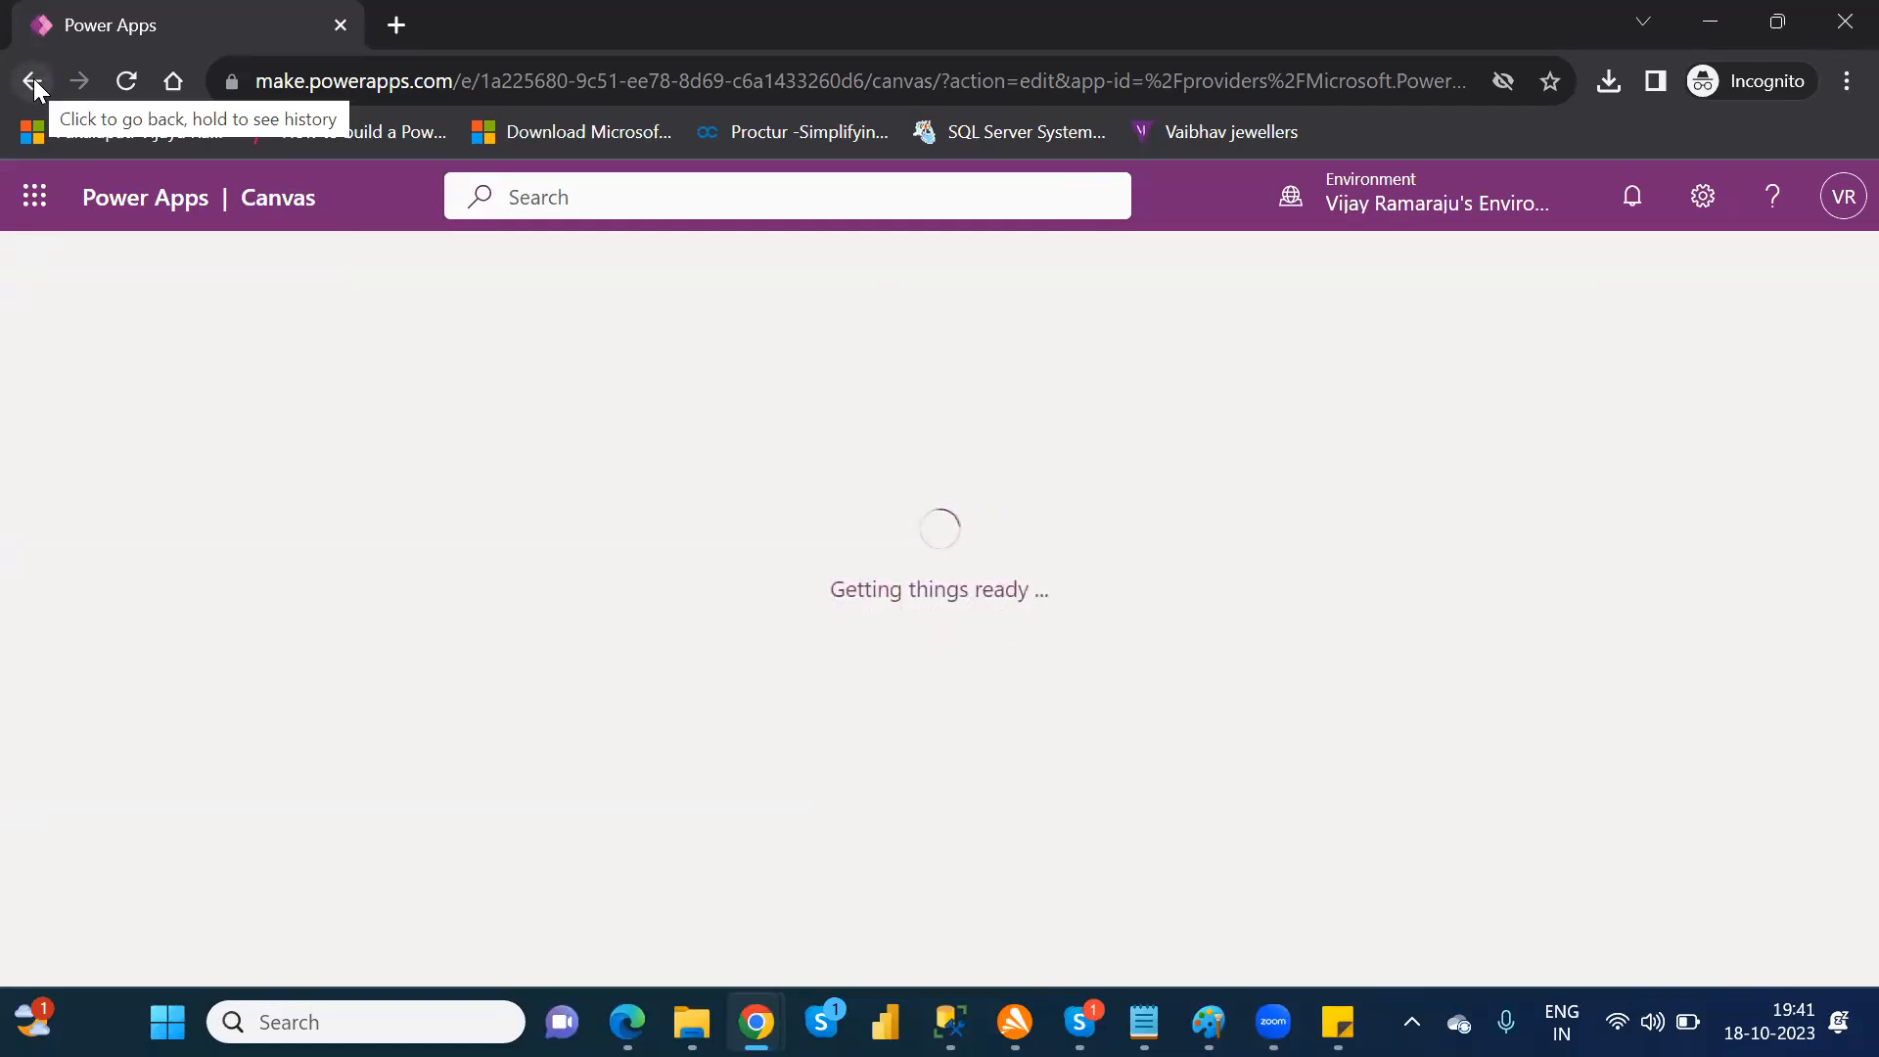
{"action": "left_click", "coordinate": [32, 82]}
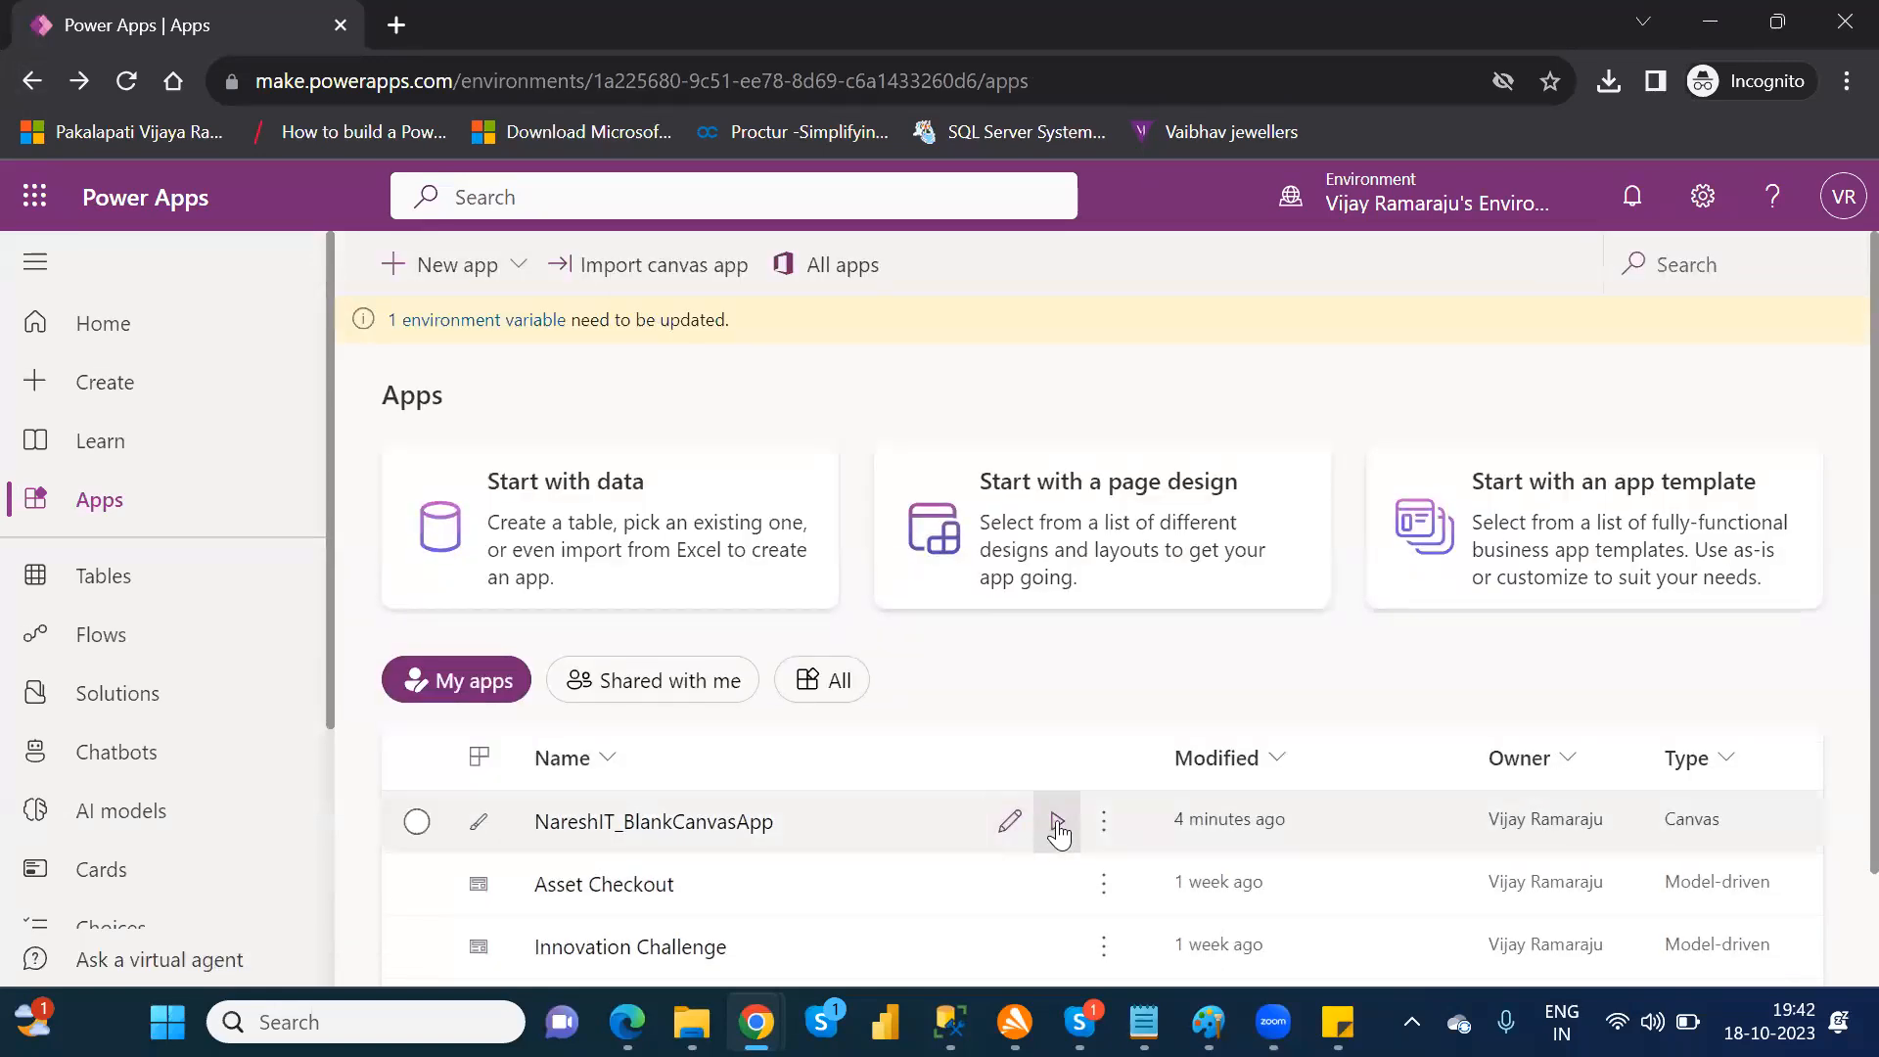
Step: Play NareshIT_BlankCanvasApp and start signing in to its first OneDrive connection
{"action": "left_click", "coordinate": [1058, 825]}
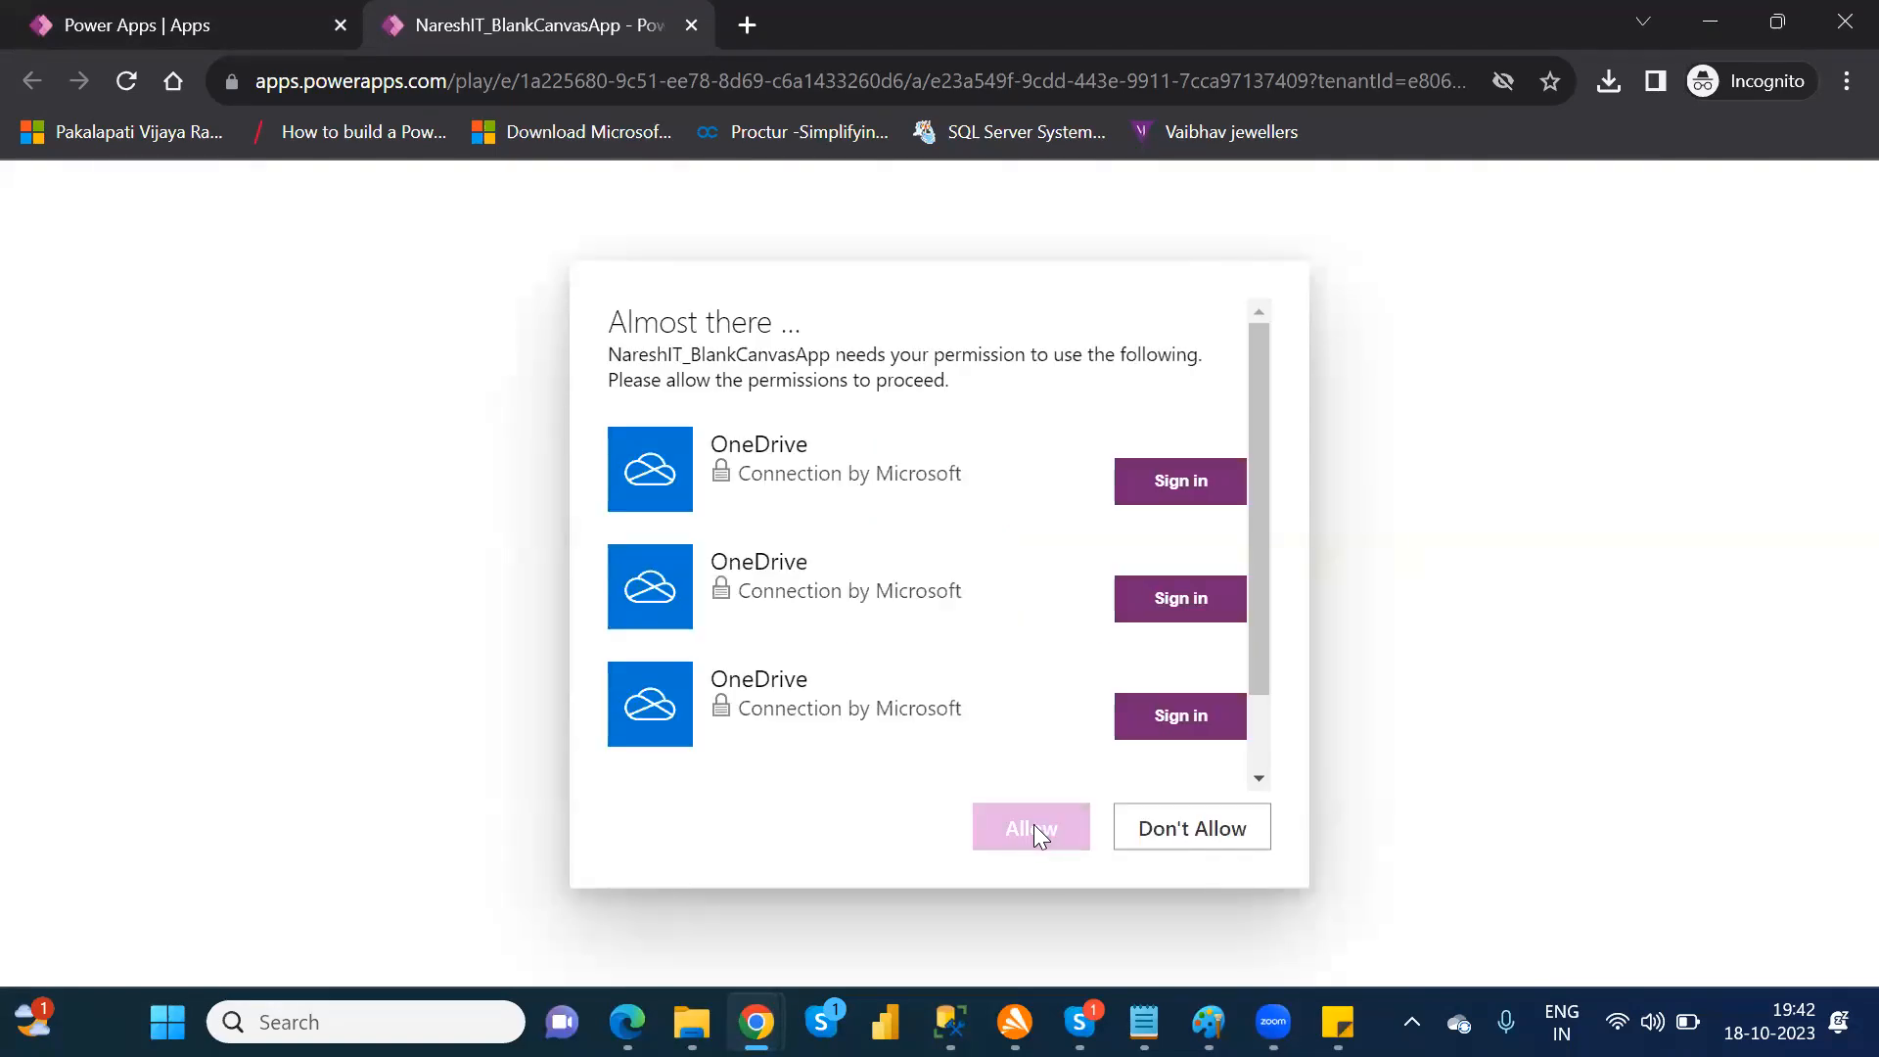
{"action": "left_click", "coordinate": [1187, 492]}
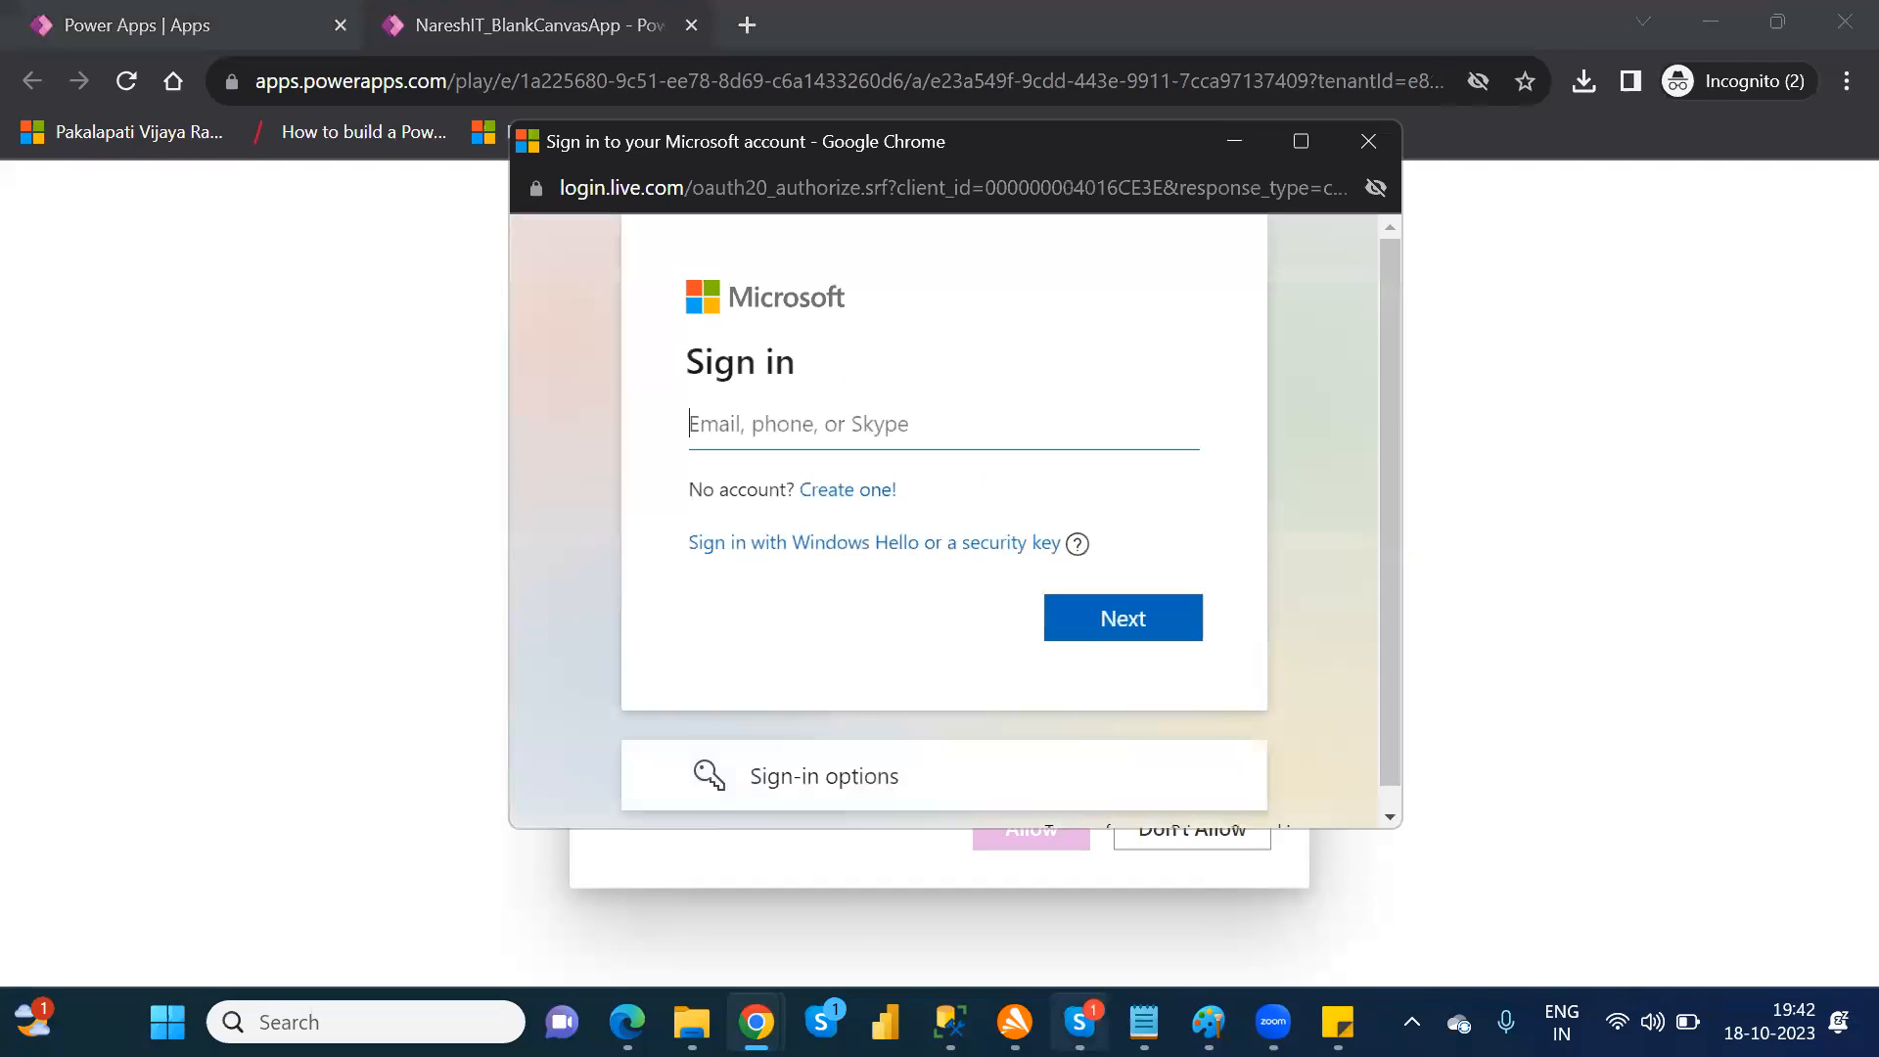
Step: Switch to Skype and look up the account's e-mail address in the profile details
{"action": "left_click", "coordinate": [1081, 1021]}
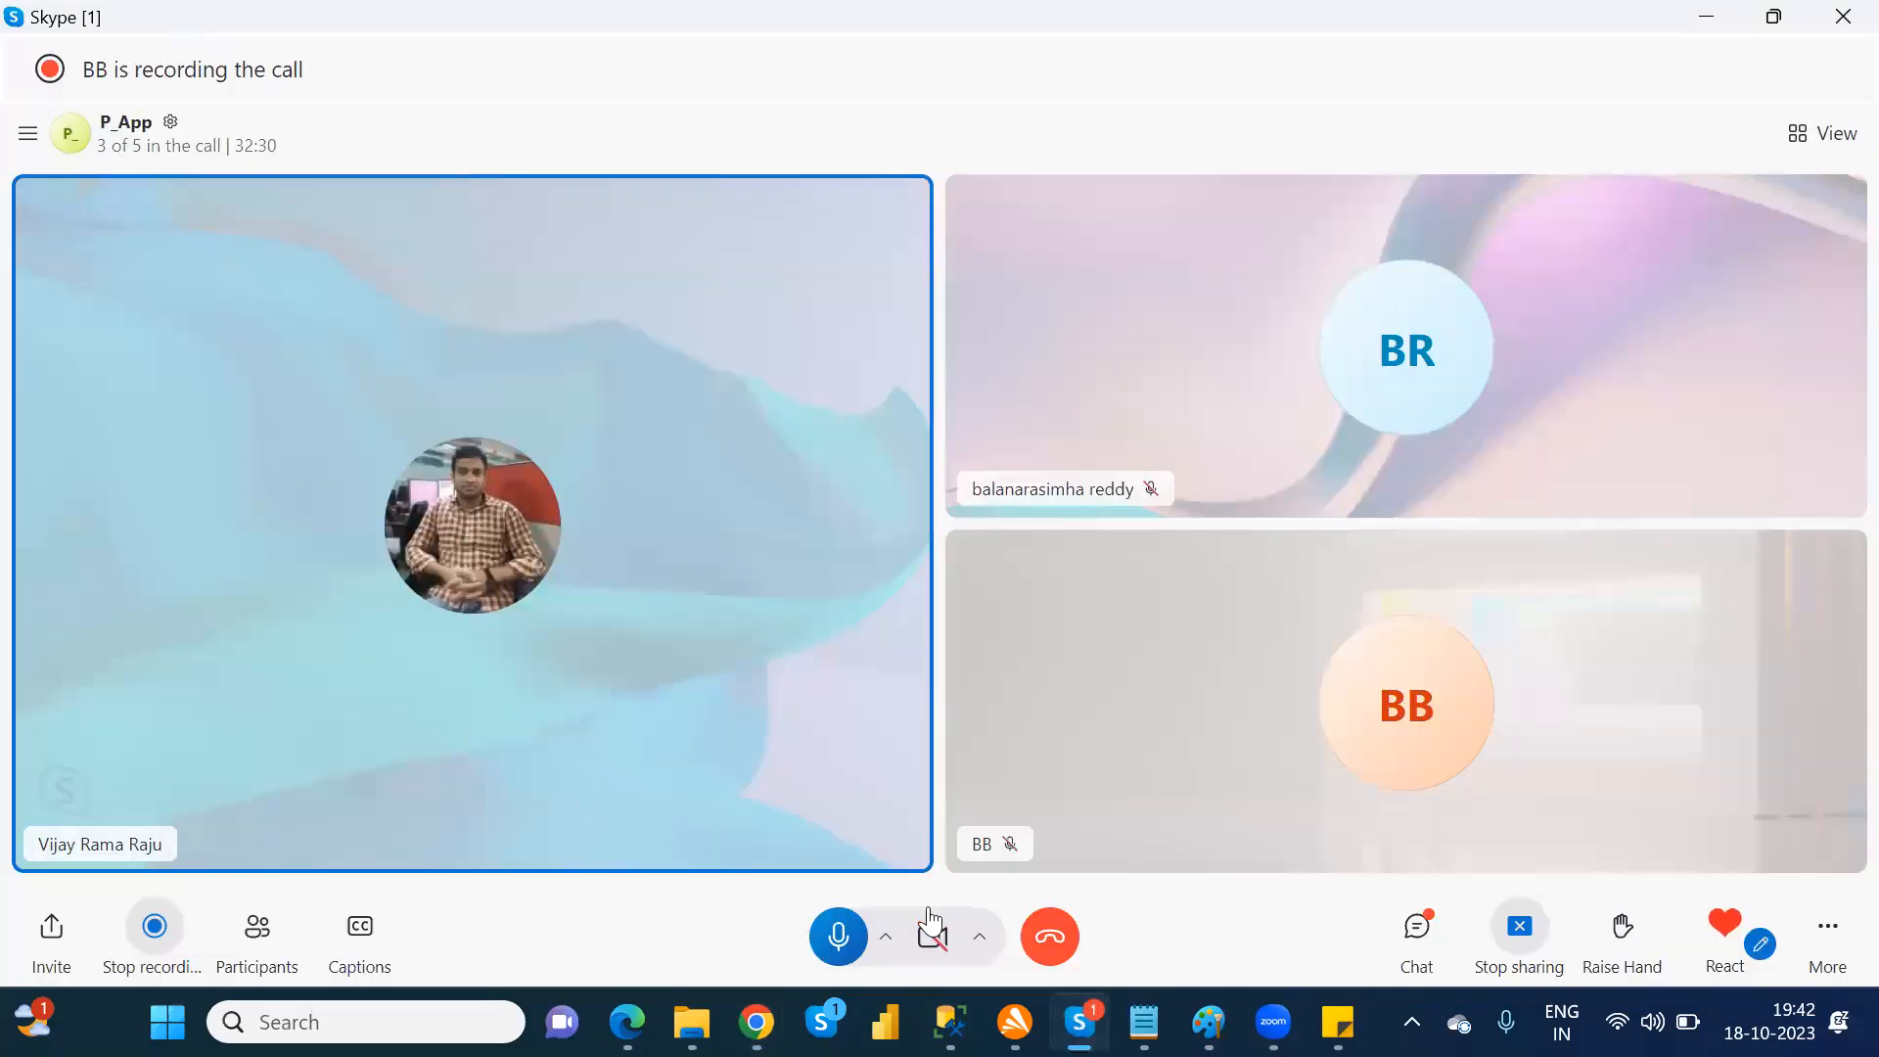
{"action": "left_click", "coordinate": [1081, 1021]}
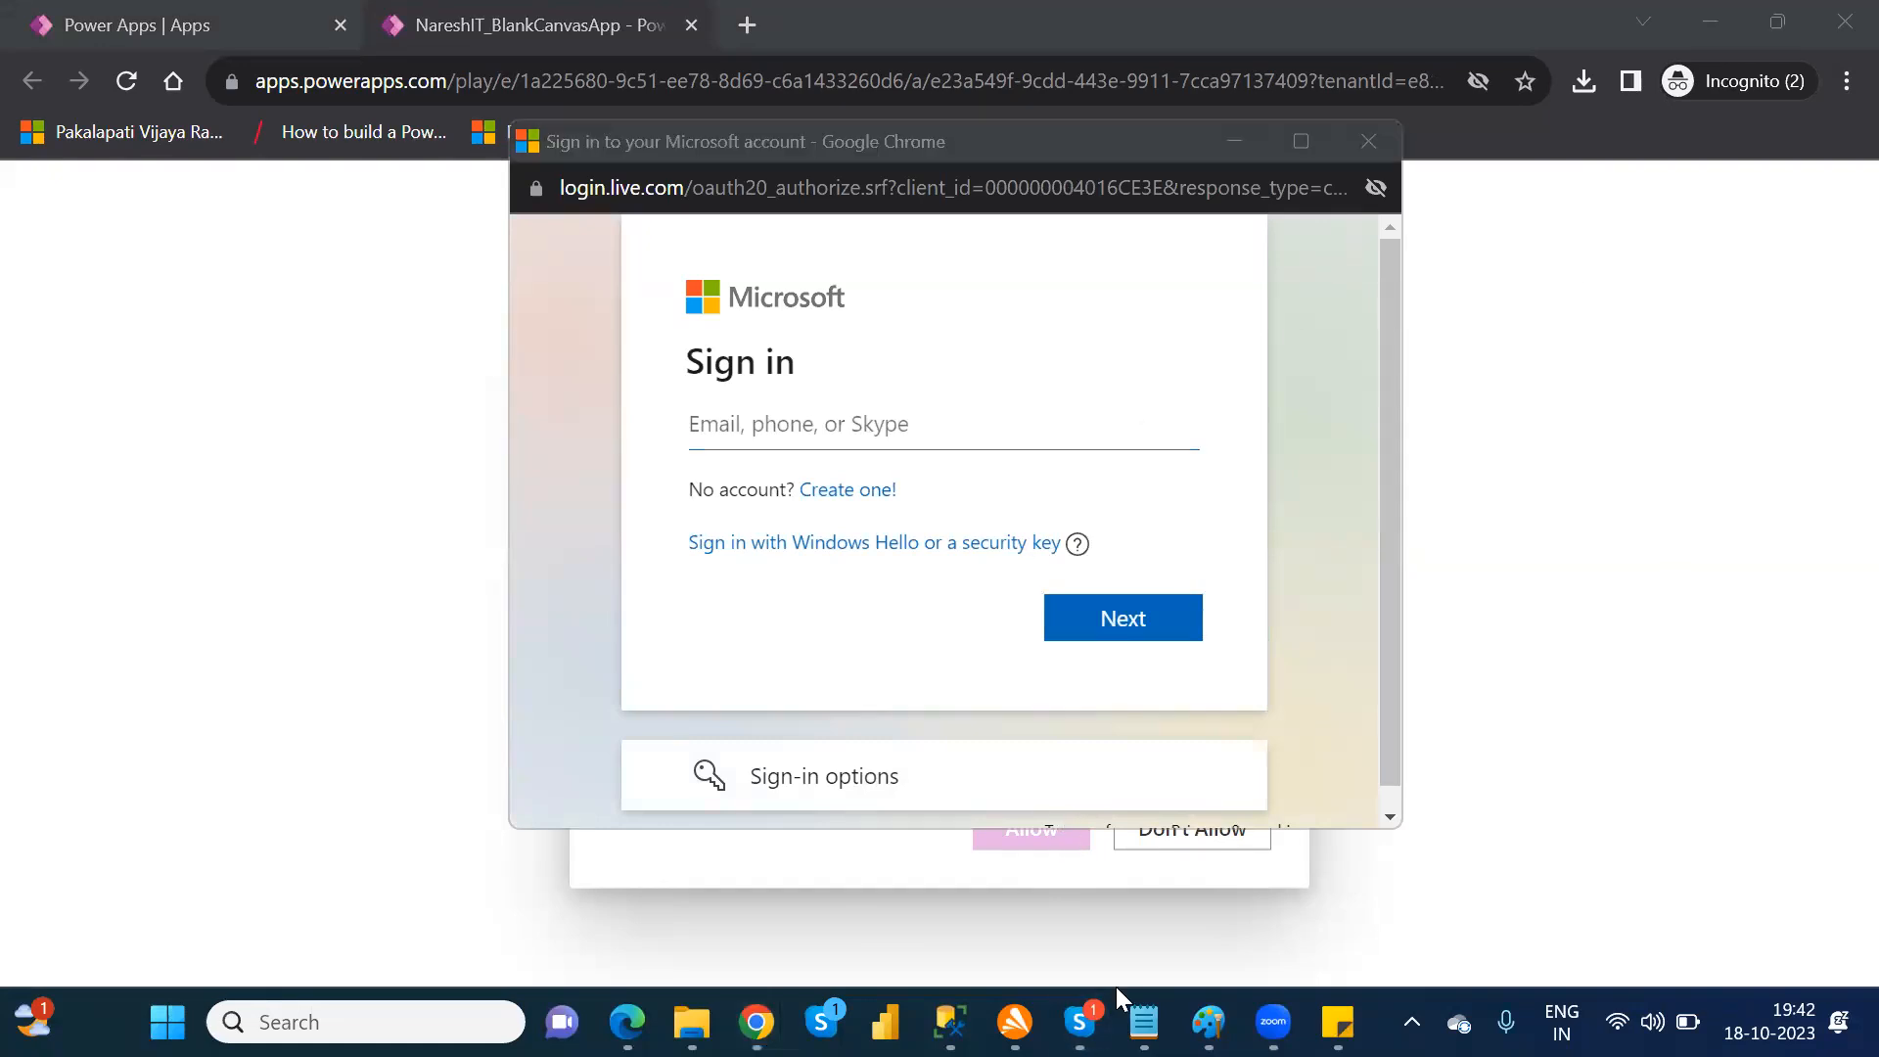
{"action": "left_click", "coordinate": [1081, 1021]}
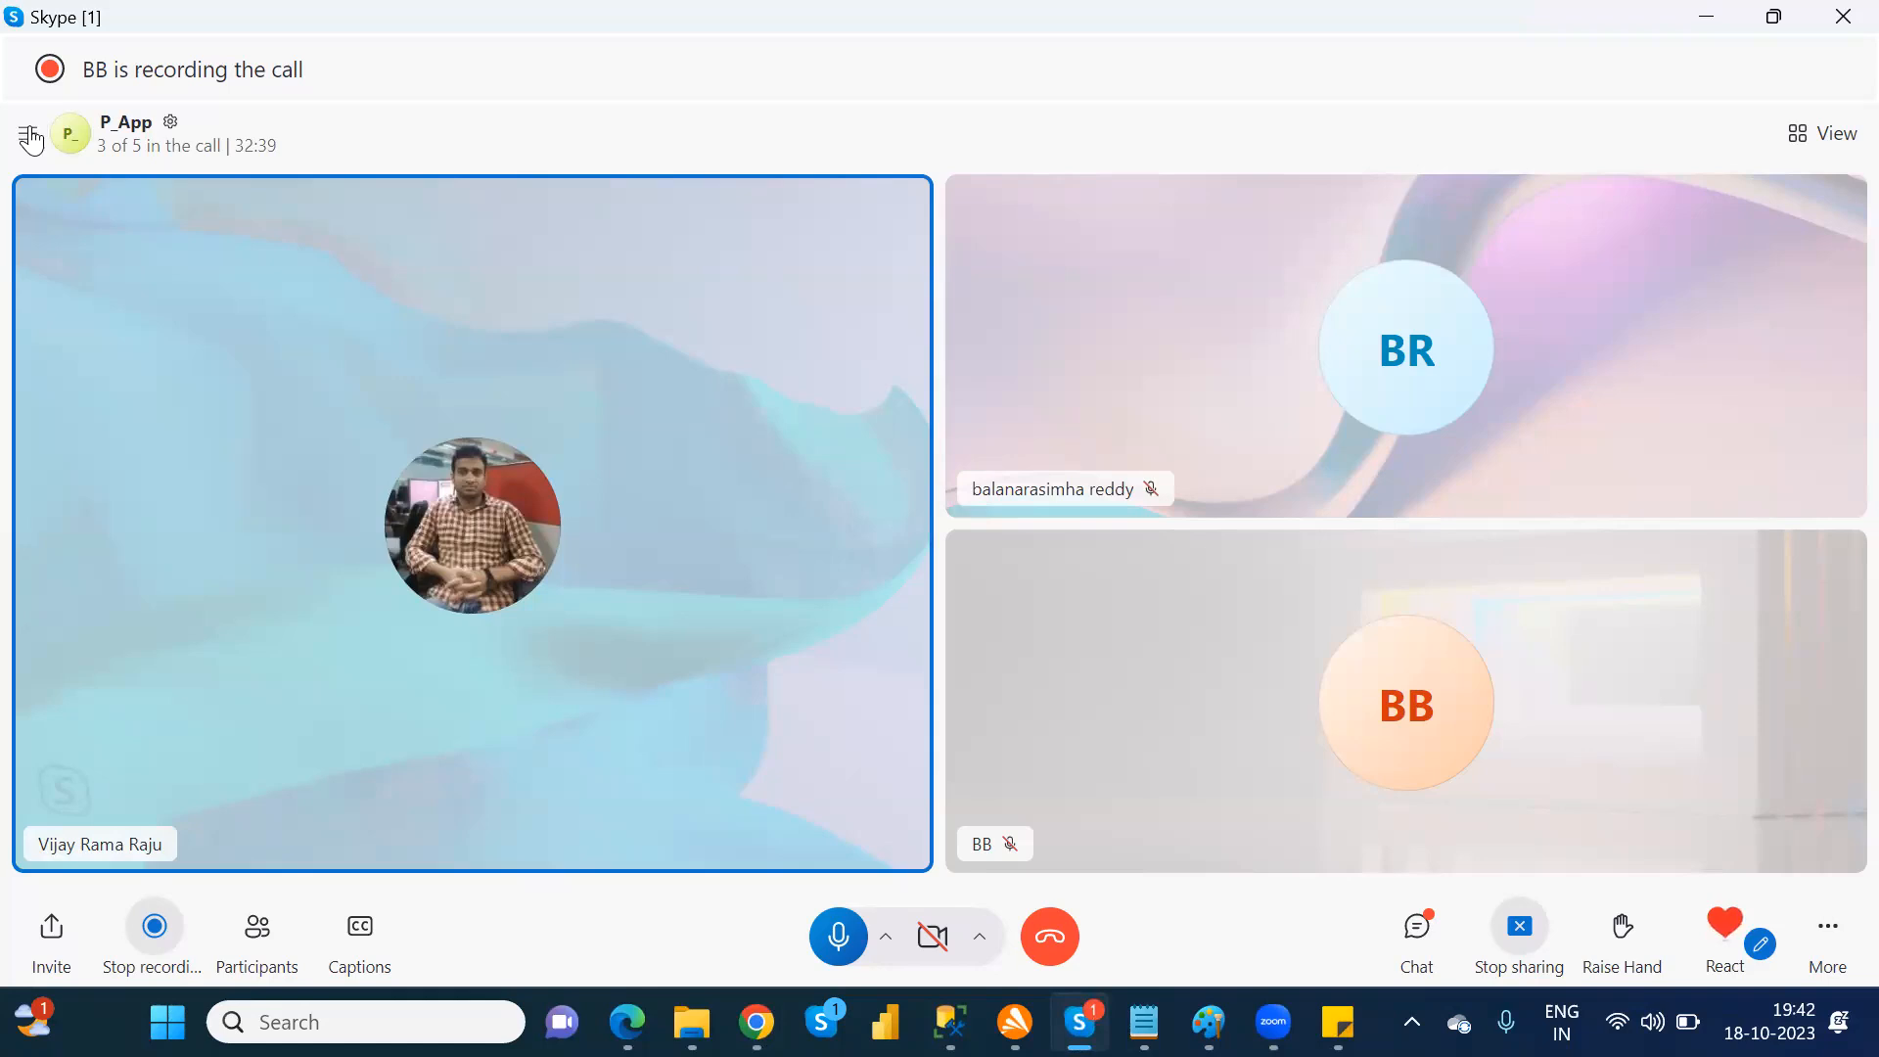
{"action": "left_click", "coordinate": [28, 136]}
{"action": "left_click", "coordinate": [46, 152]}
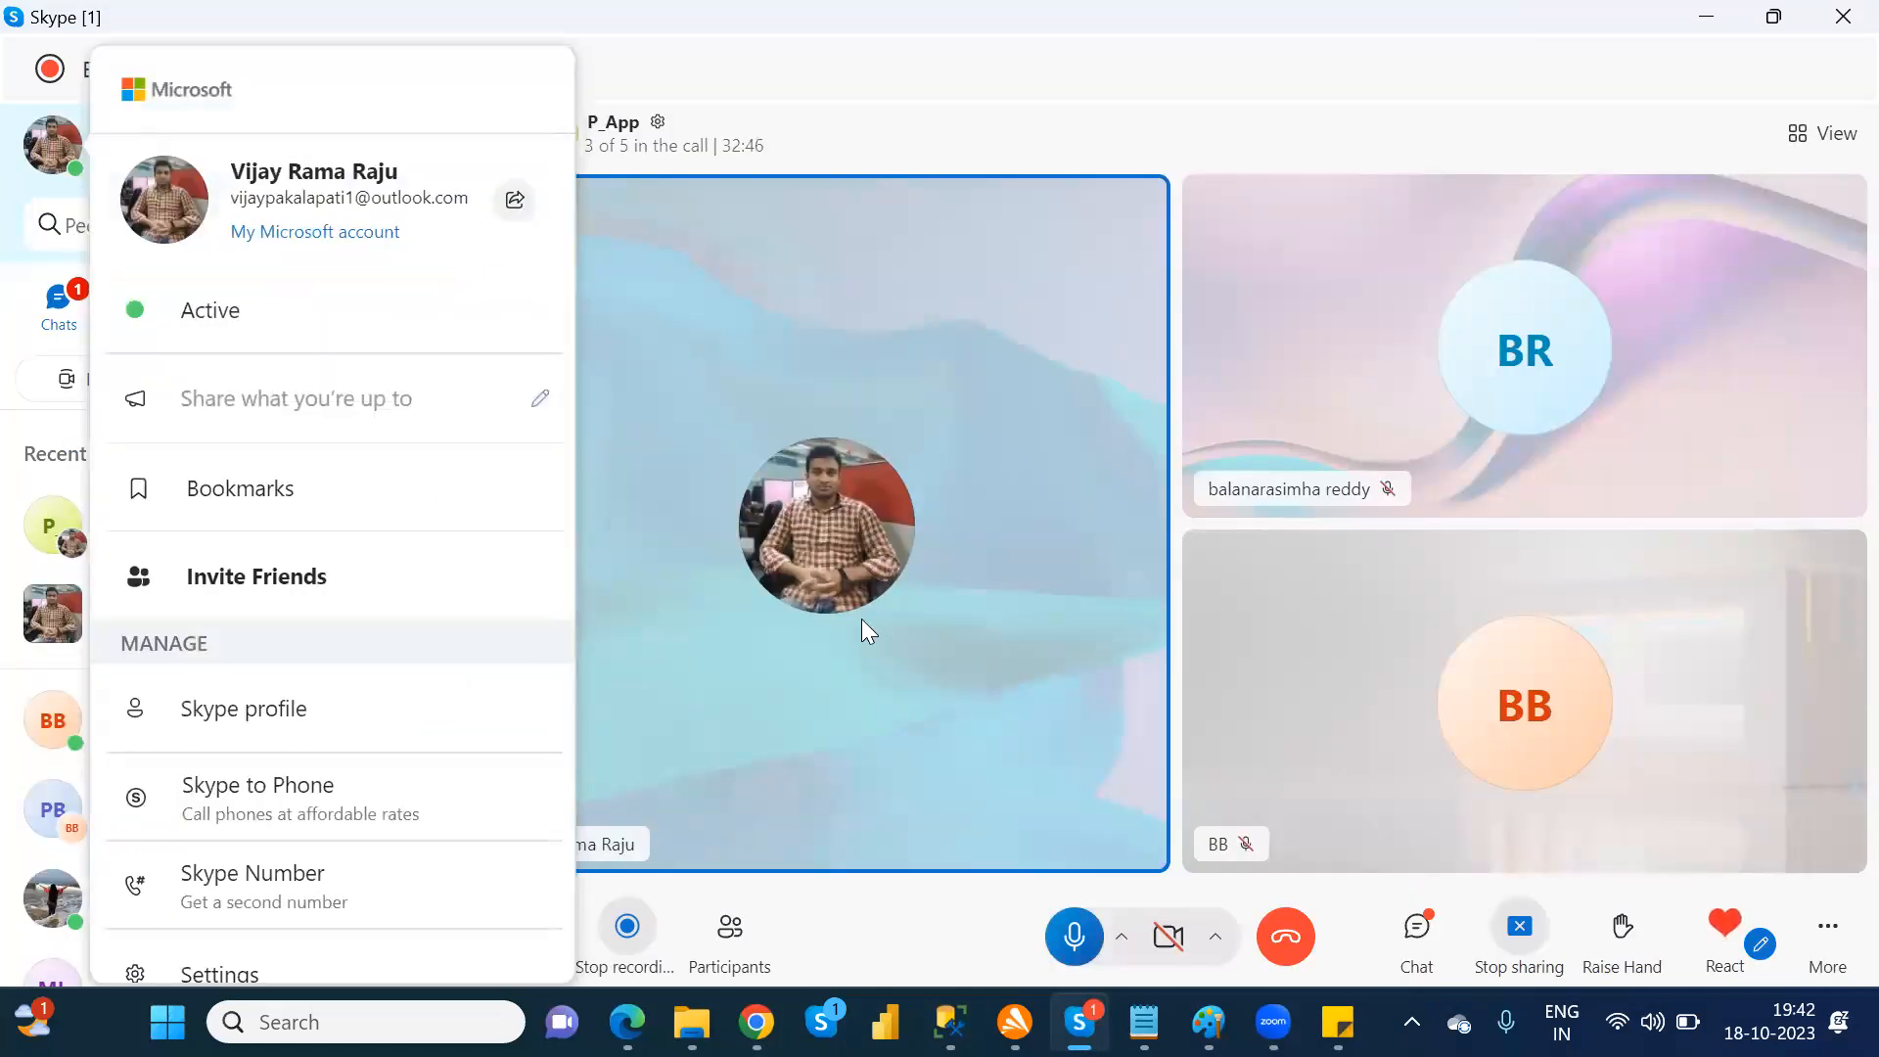
Step: Switch back to the Microsoft sign-in window in Chrome and submit the account's e-mail address
{"action": "mouse_move", "coordinate": [756, 1022]}
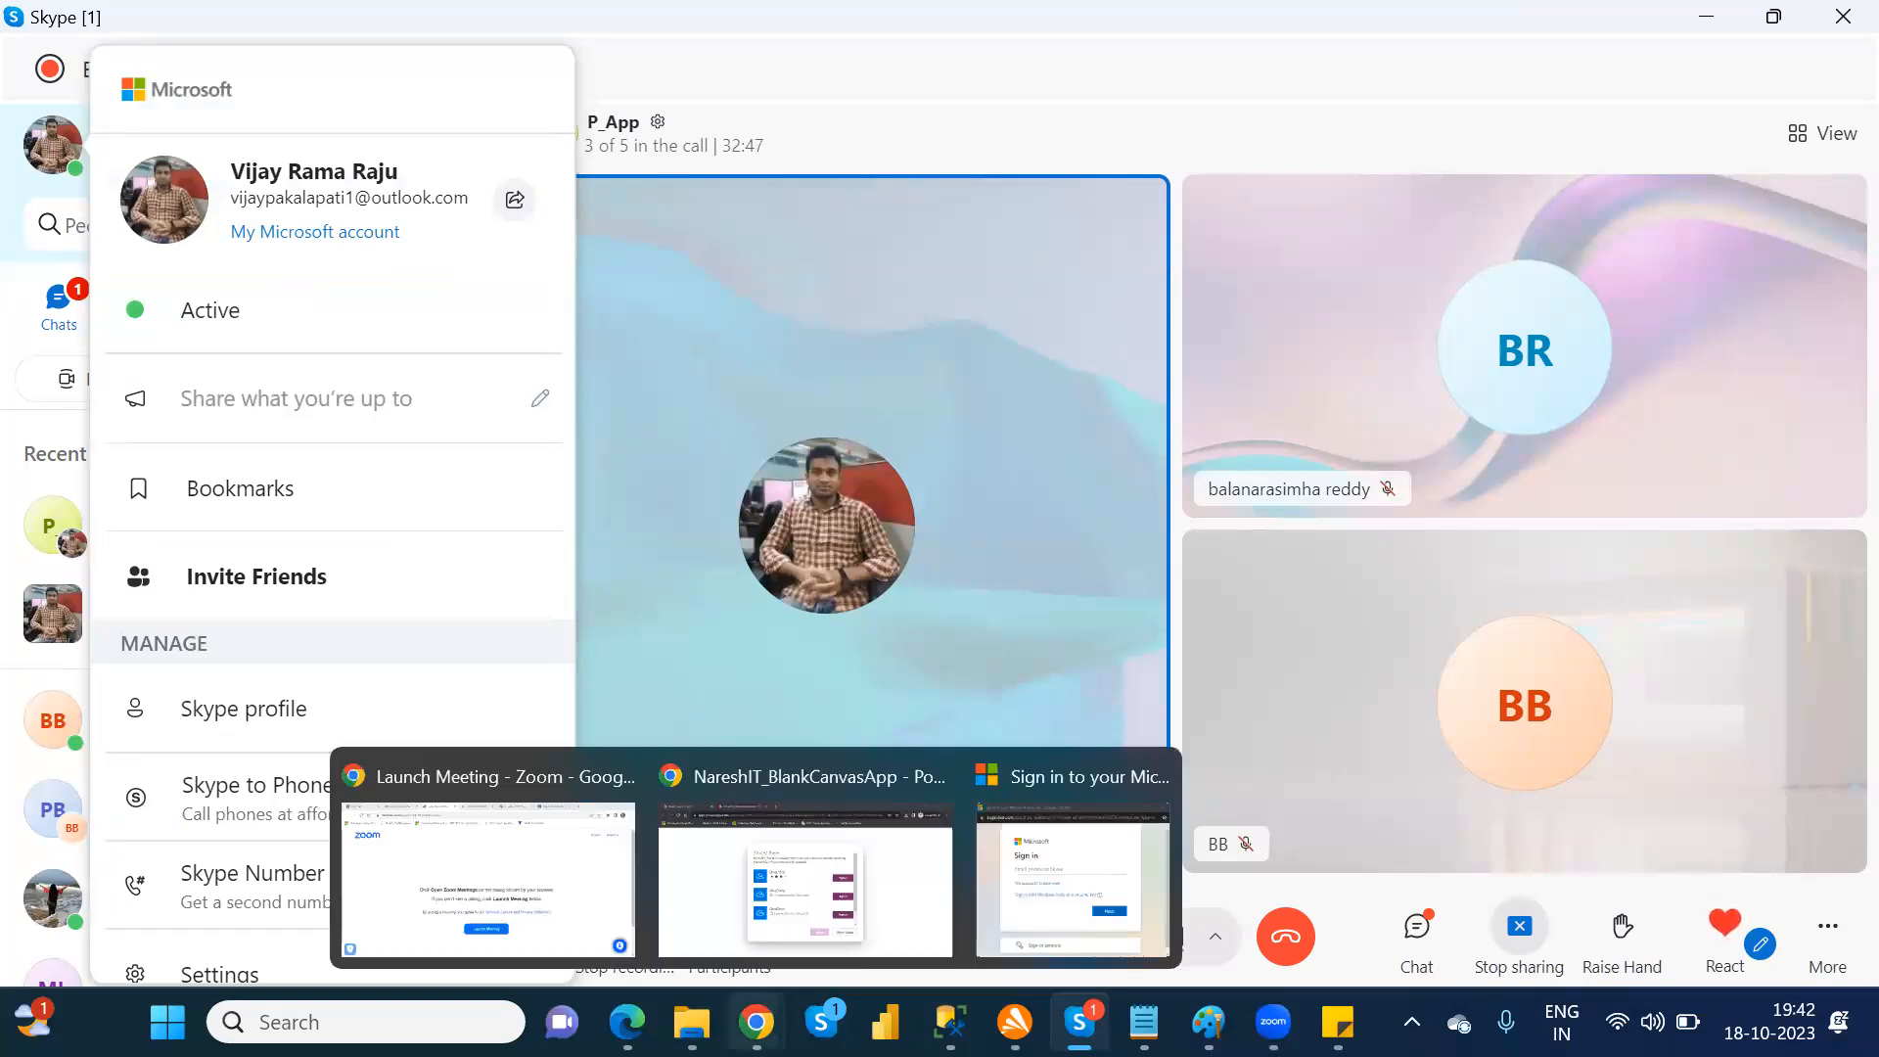
{"action": "left_click", "coordinate": [804, 861]}
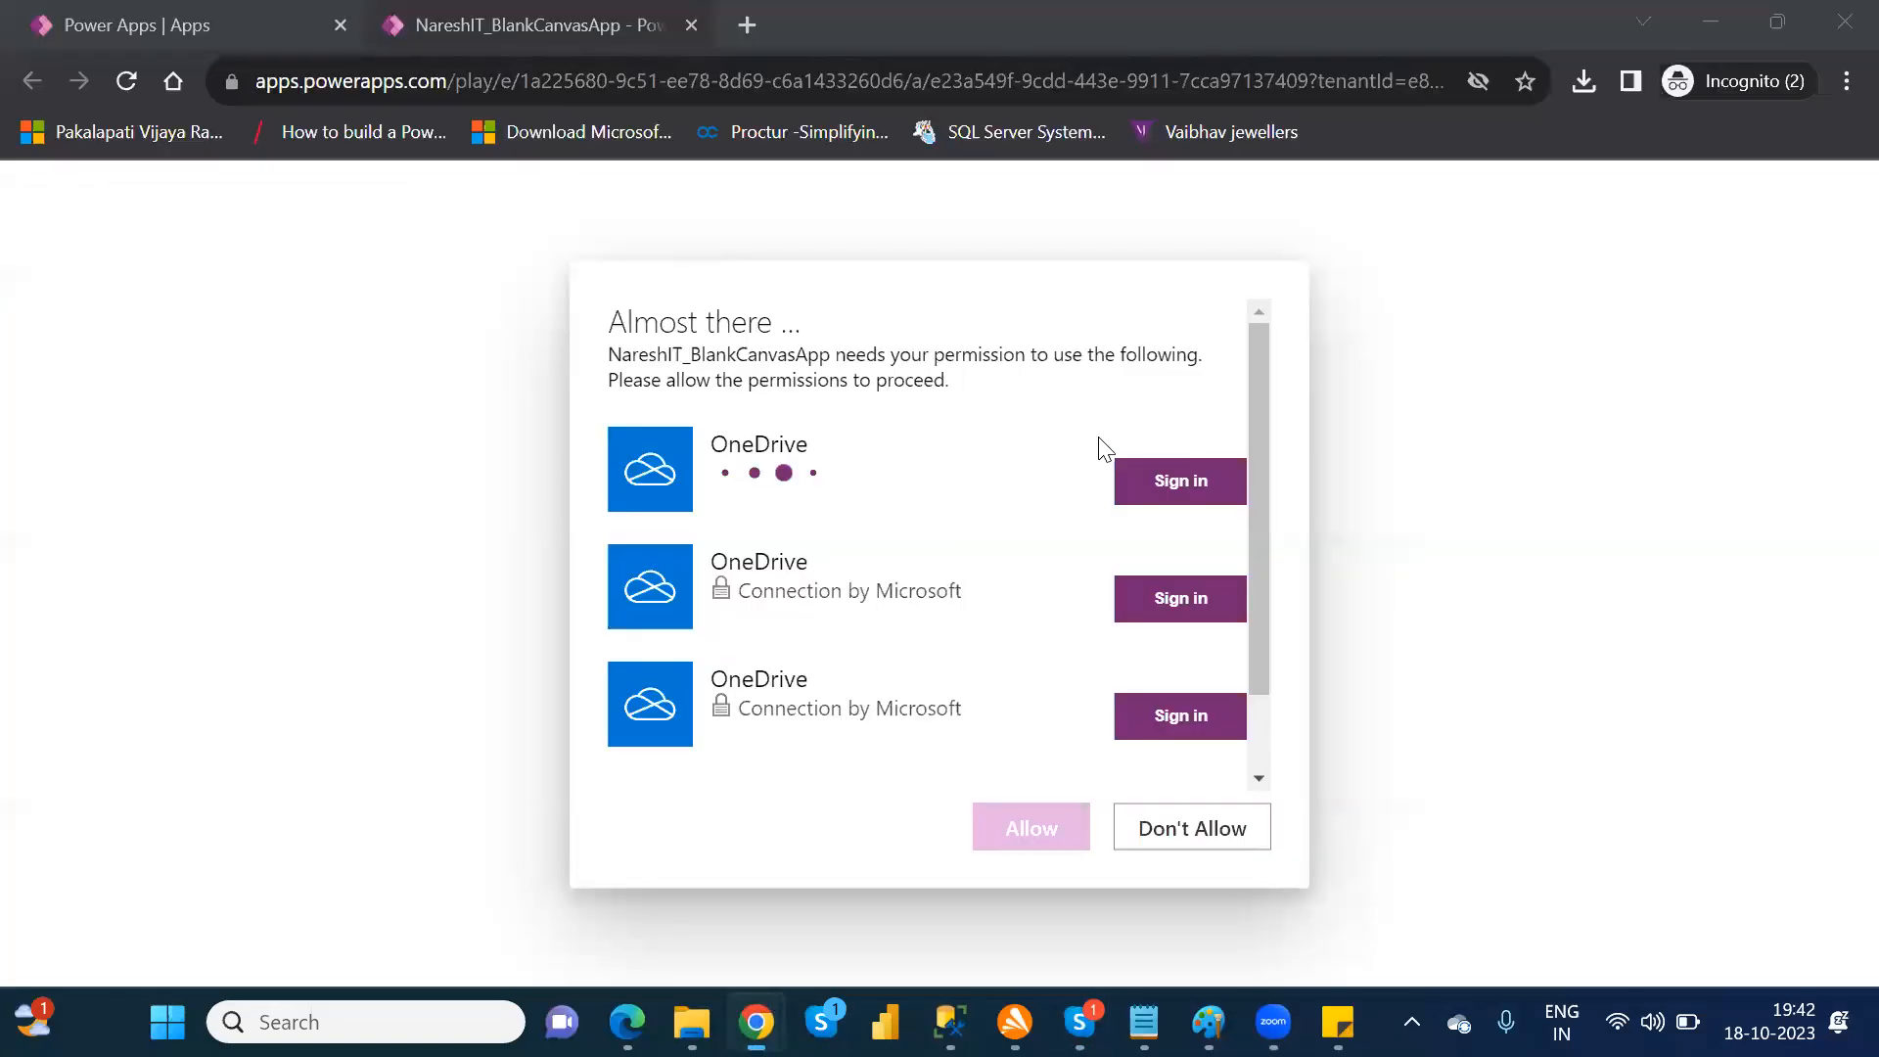
{"action": "mouse_move", "coordinate": [948, 1020]}
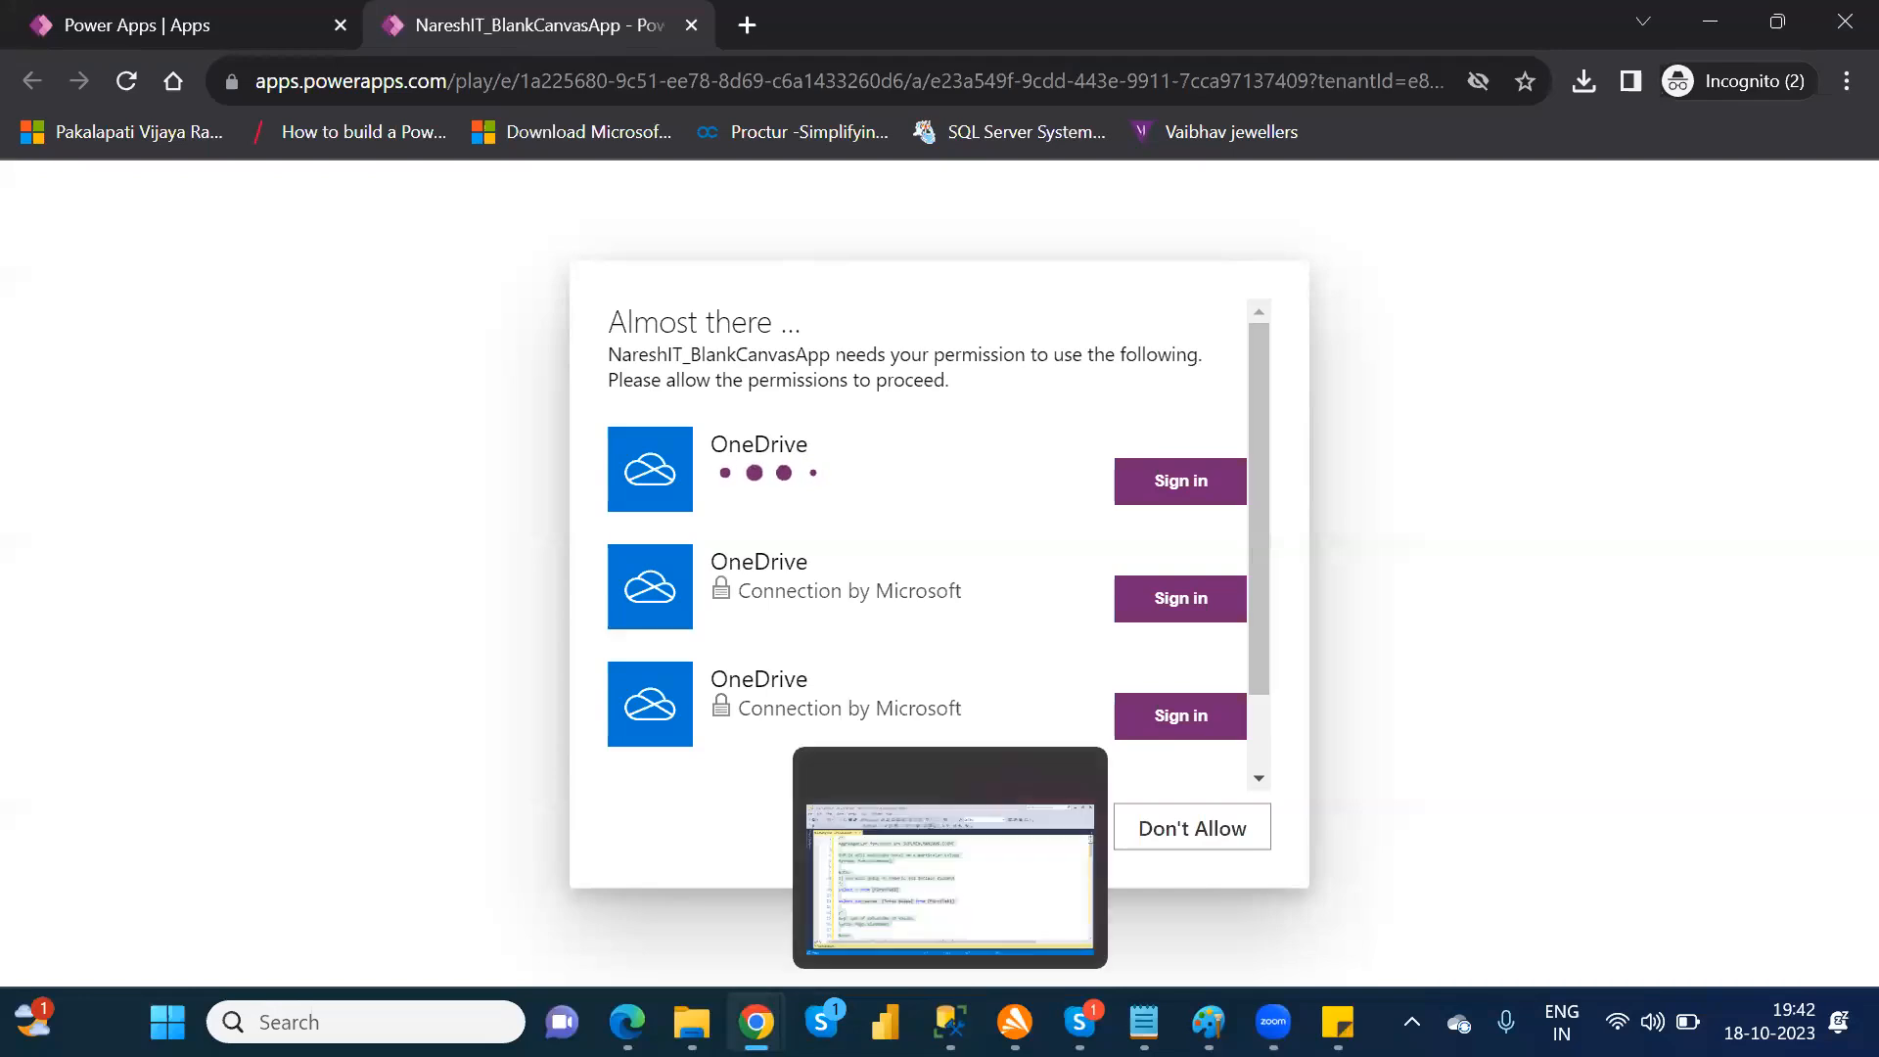
{"action": "left_click", "coordinate": [1077, 862]}
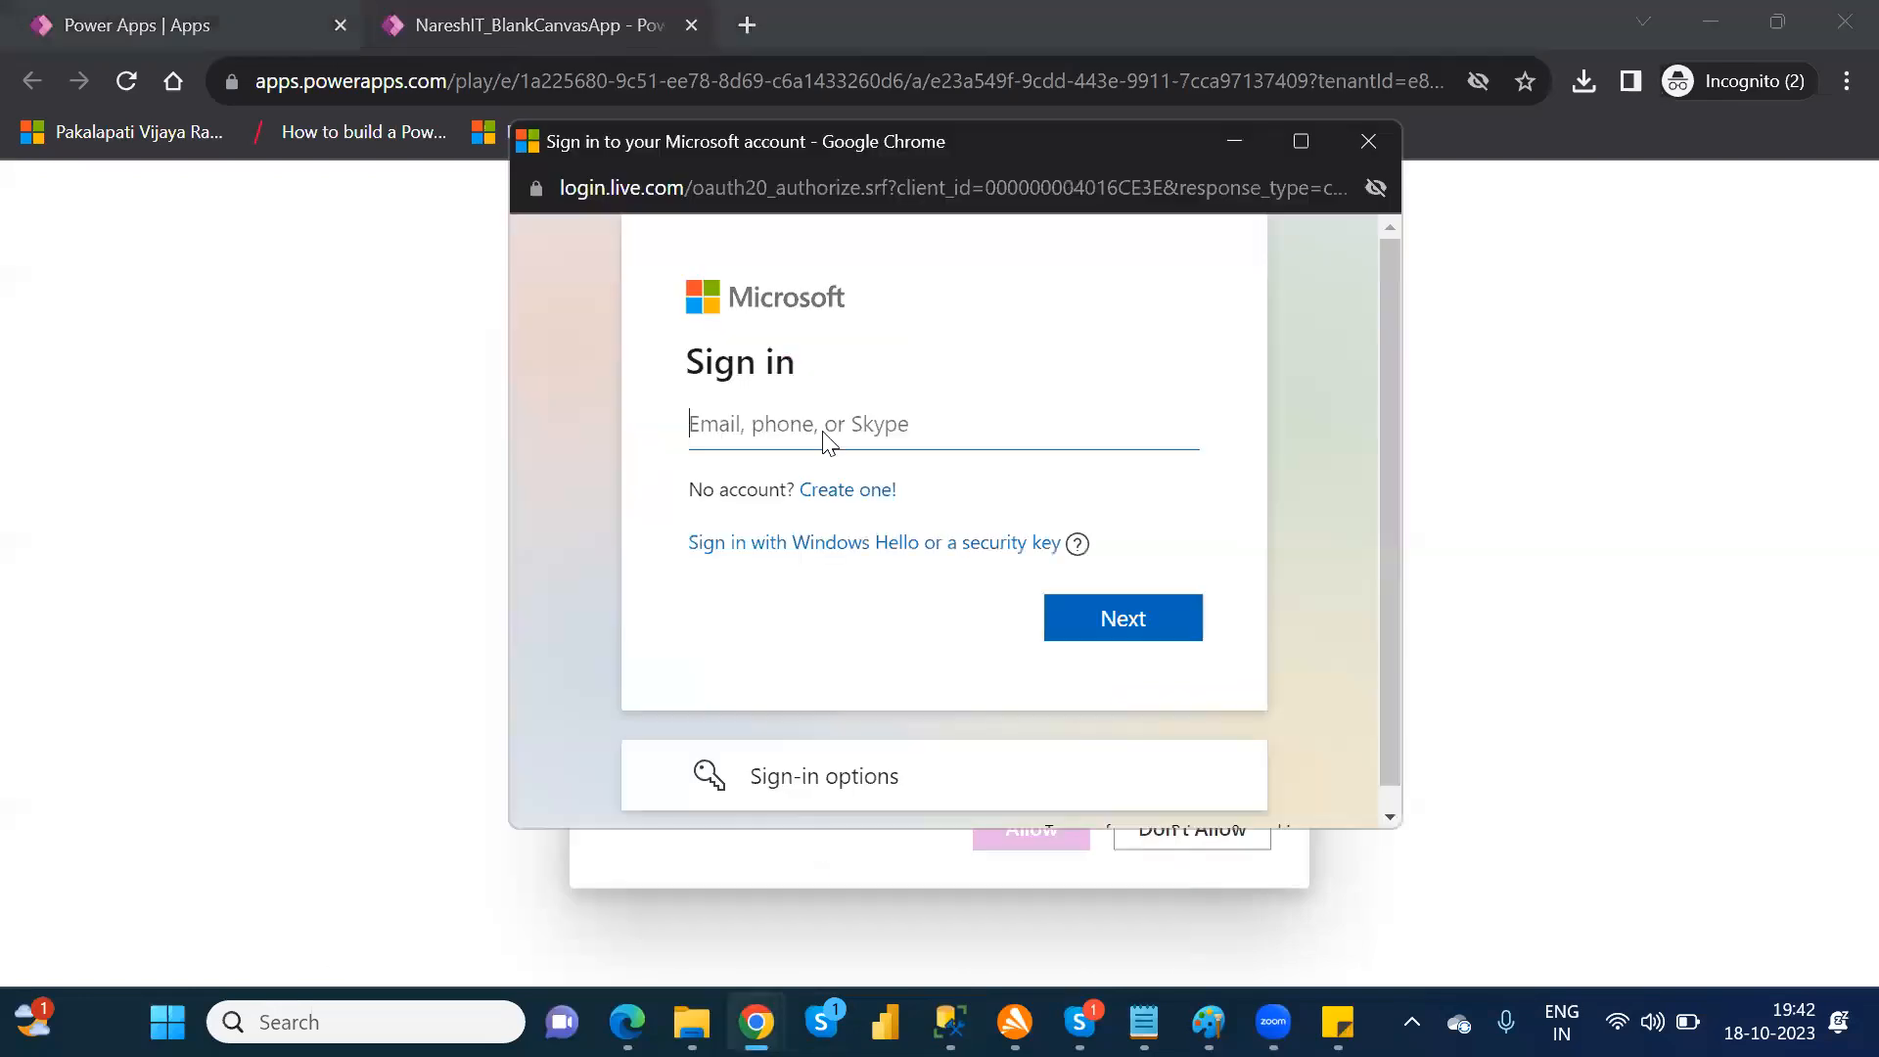
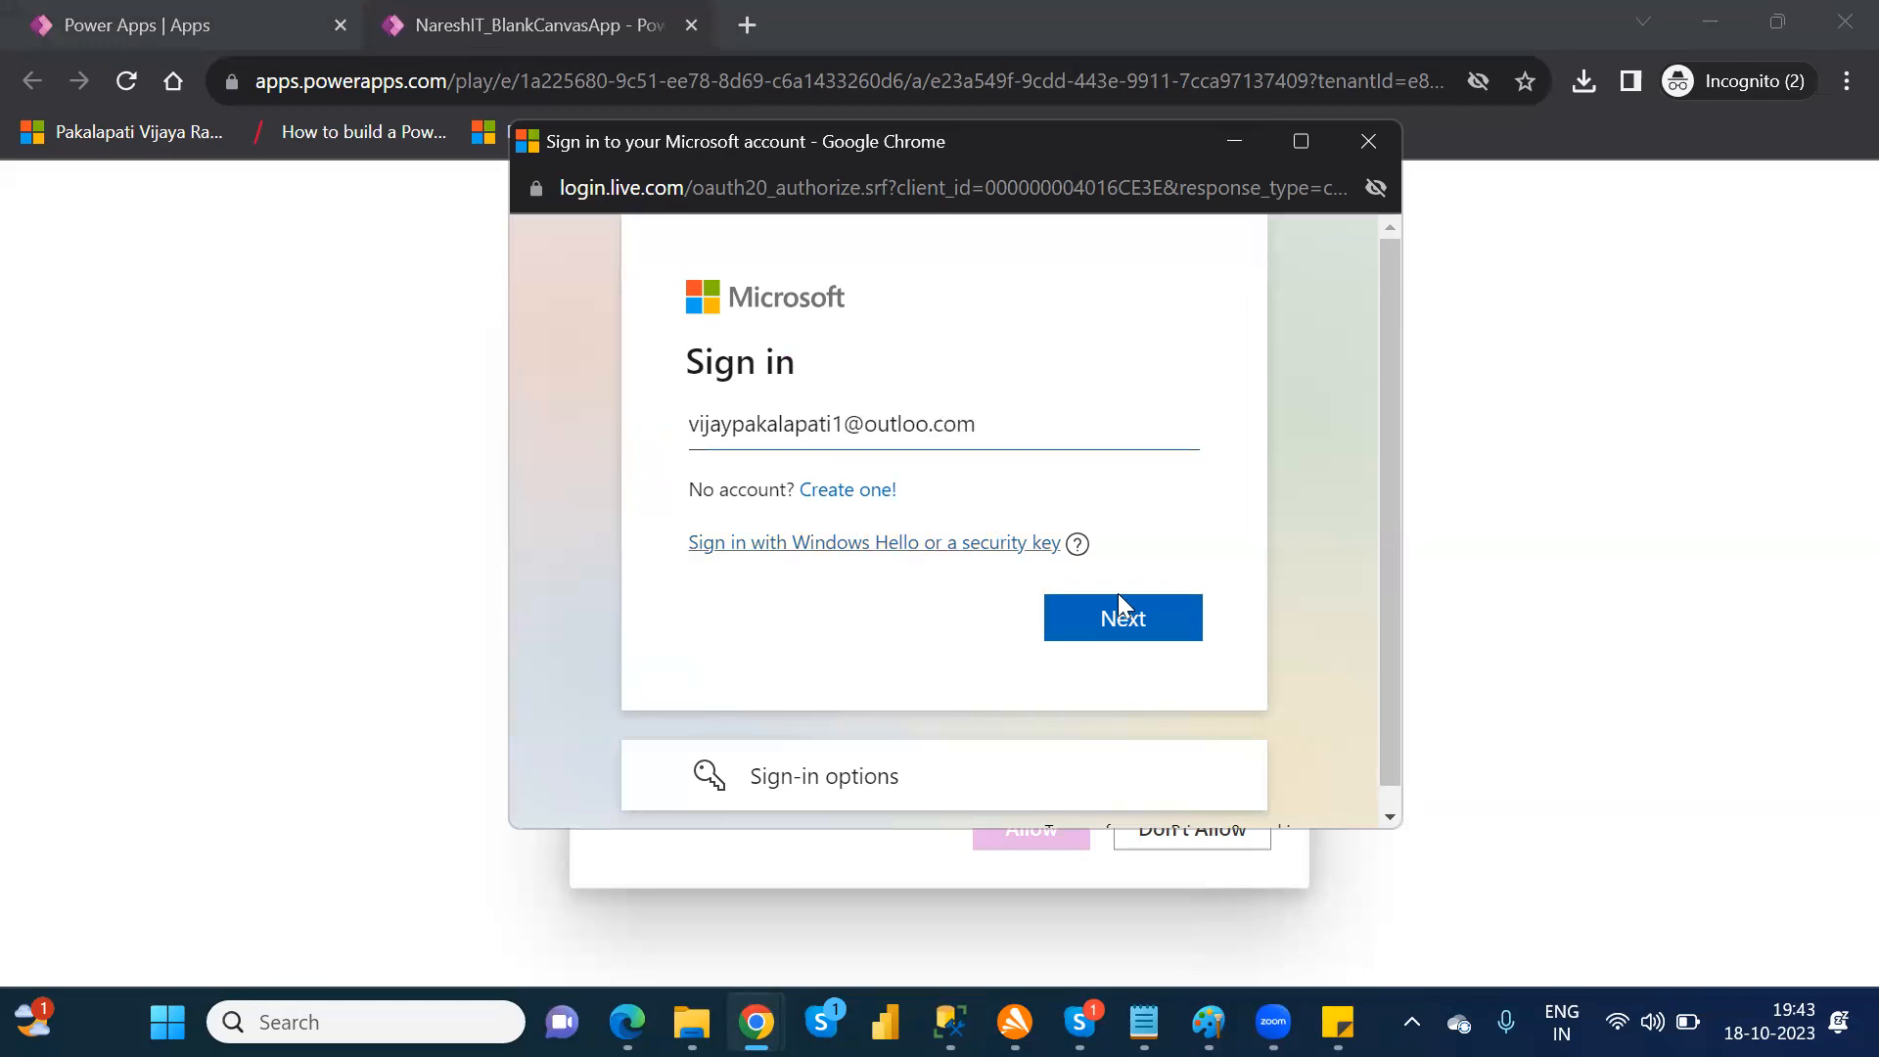
{"action": "left_click", "coordinate": [1143, 626]}
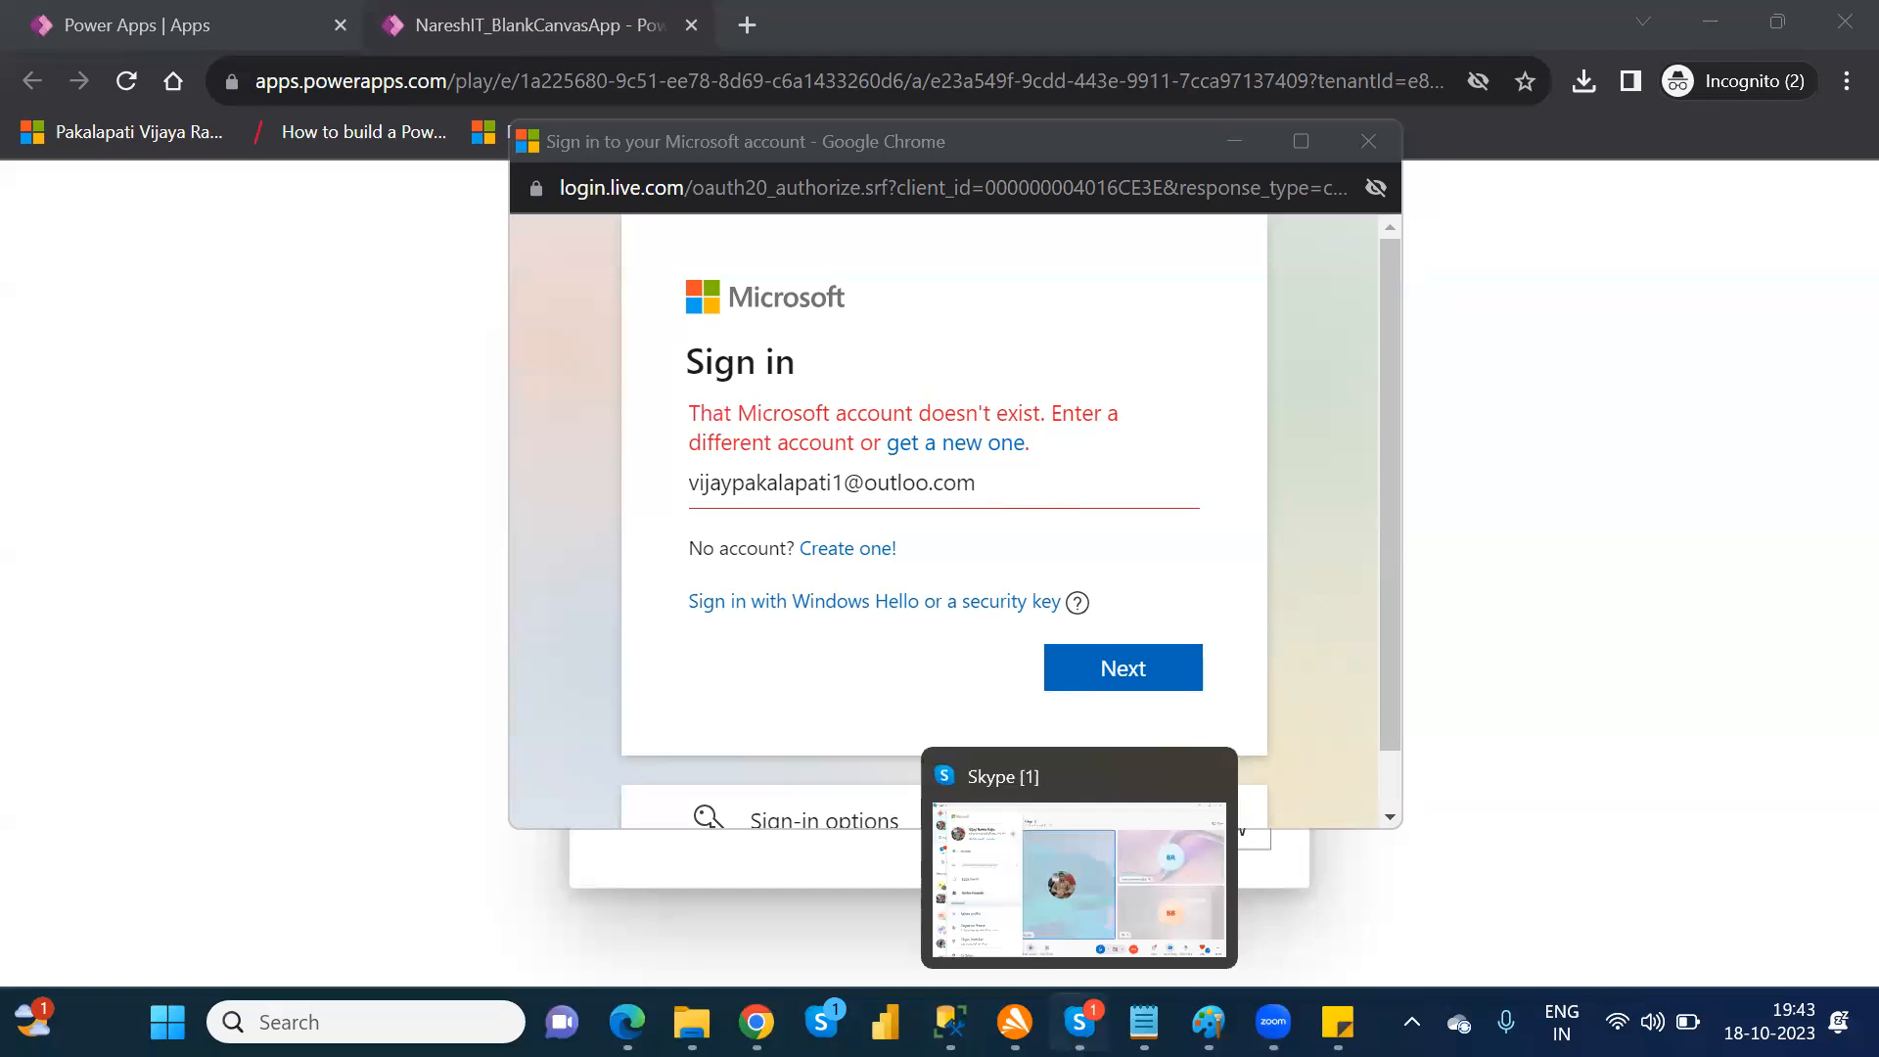
Step: Recheck the account's e-mail in Skype, correct the domain spelling in the Microsoft sign-in, and resubmit the address
{"action": "left_click", "coordinate": [1080, 1022]}
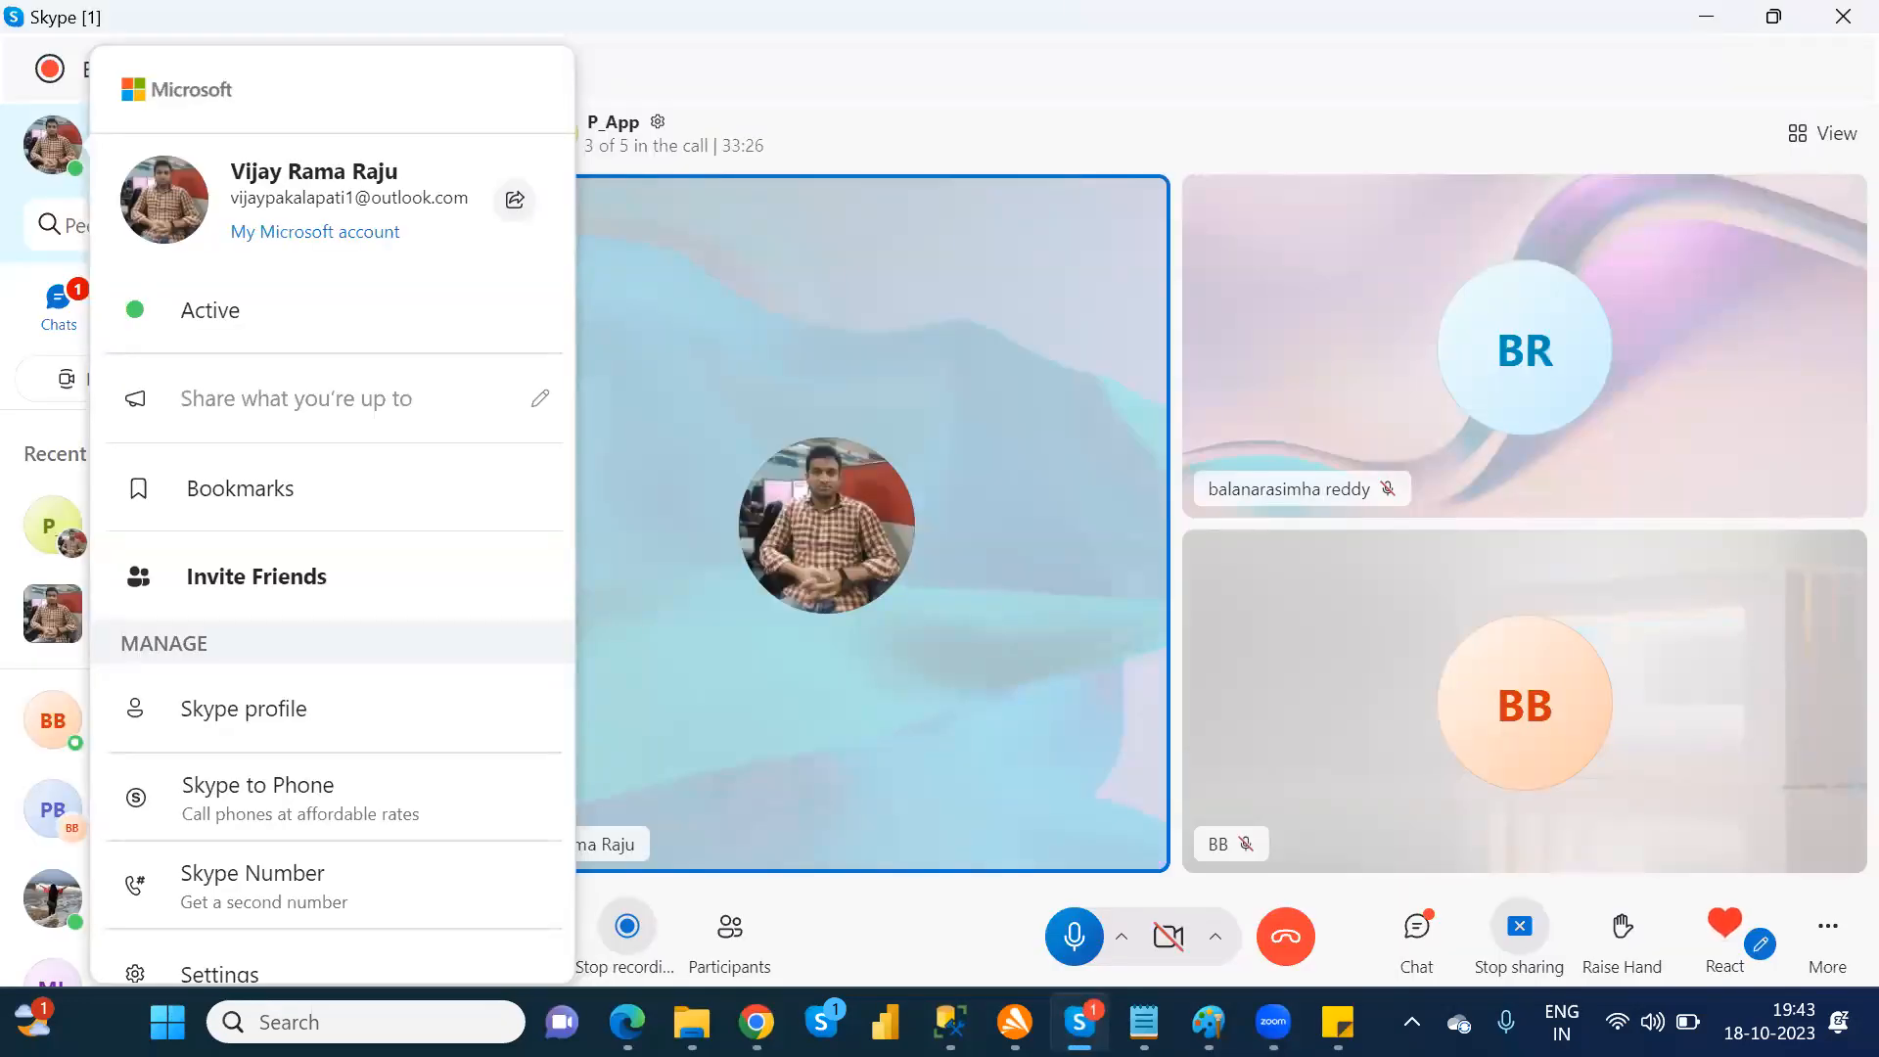
{"action": "left_click", "coordinate": [1079, 1022]}
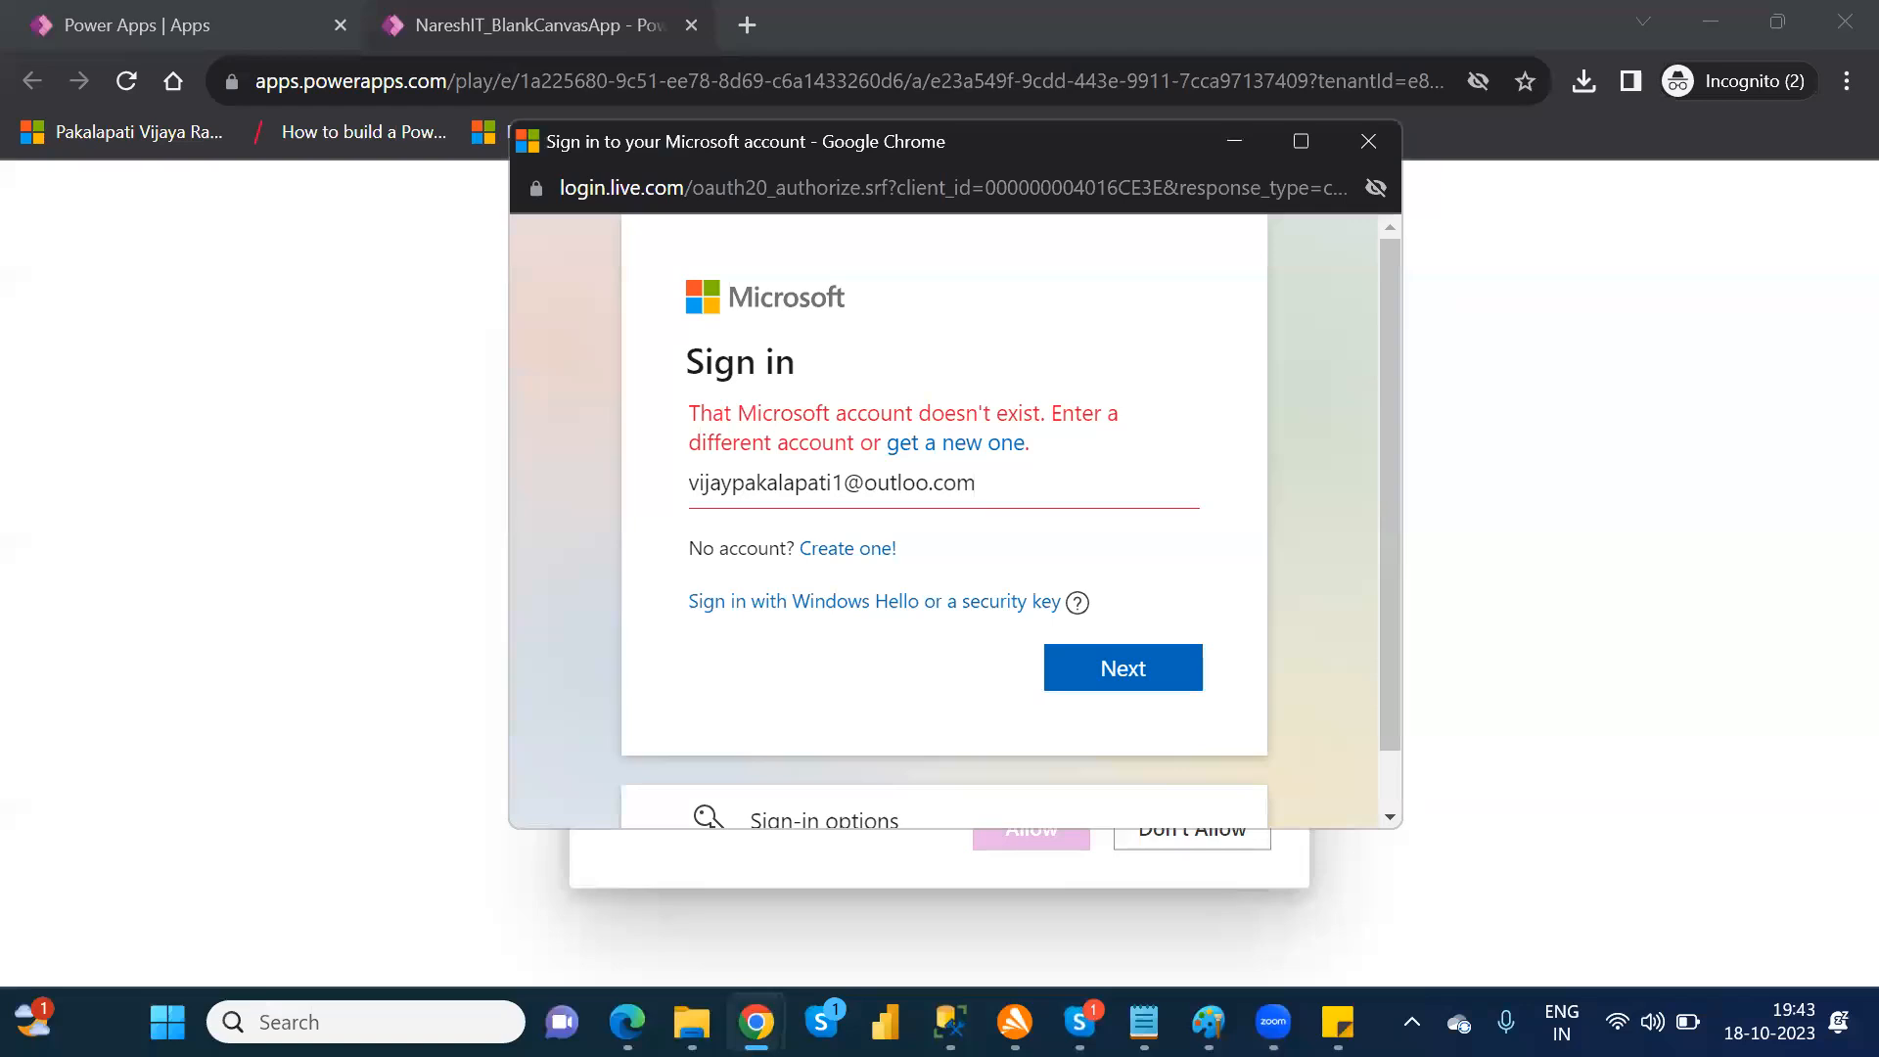
{"action": "left_click", "coordinate": [931, 482]}
{"action": "left_click", "coordinate": [1116, 620]}
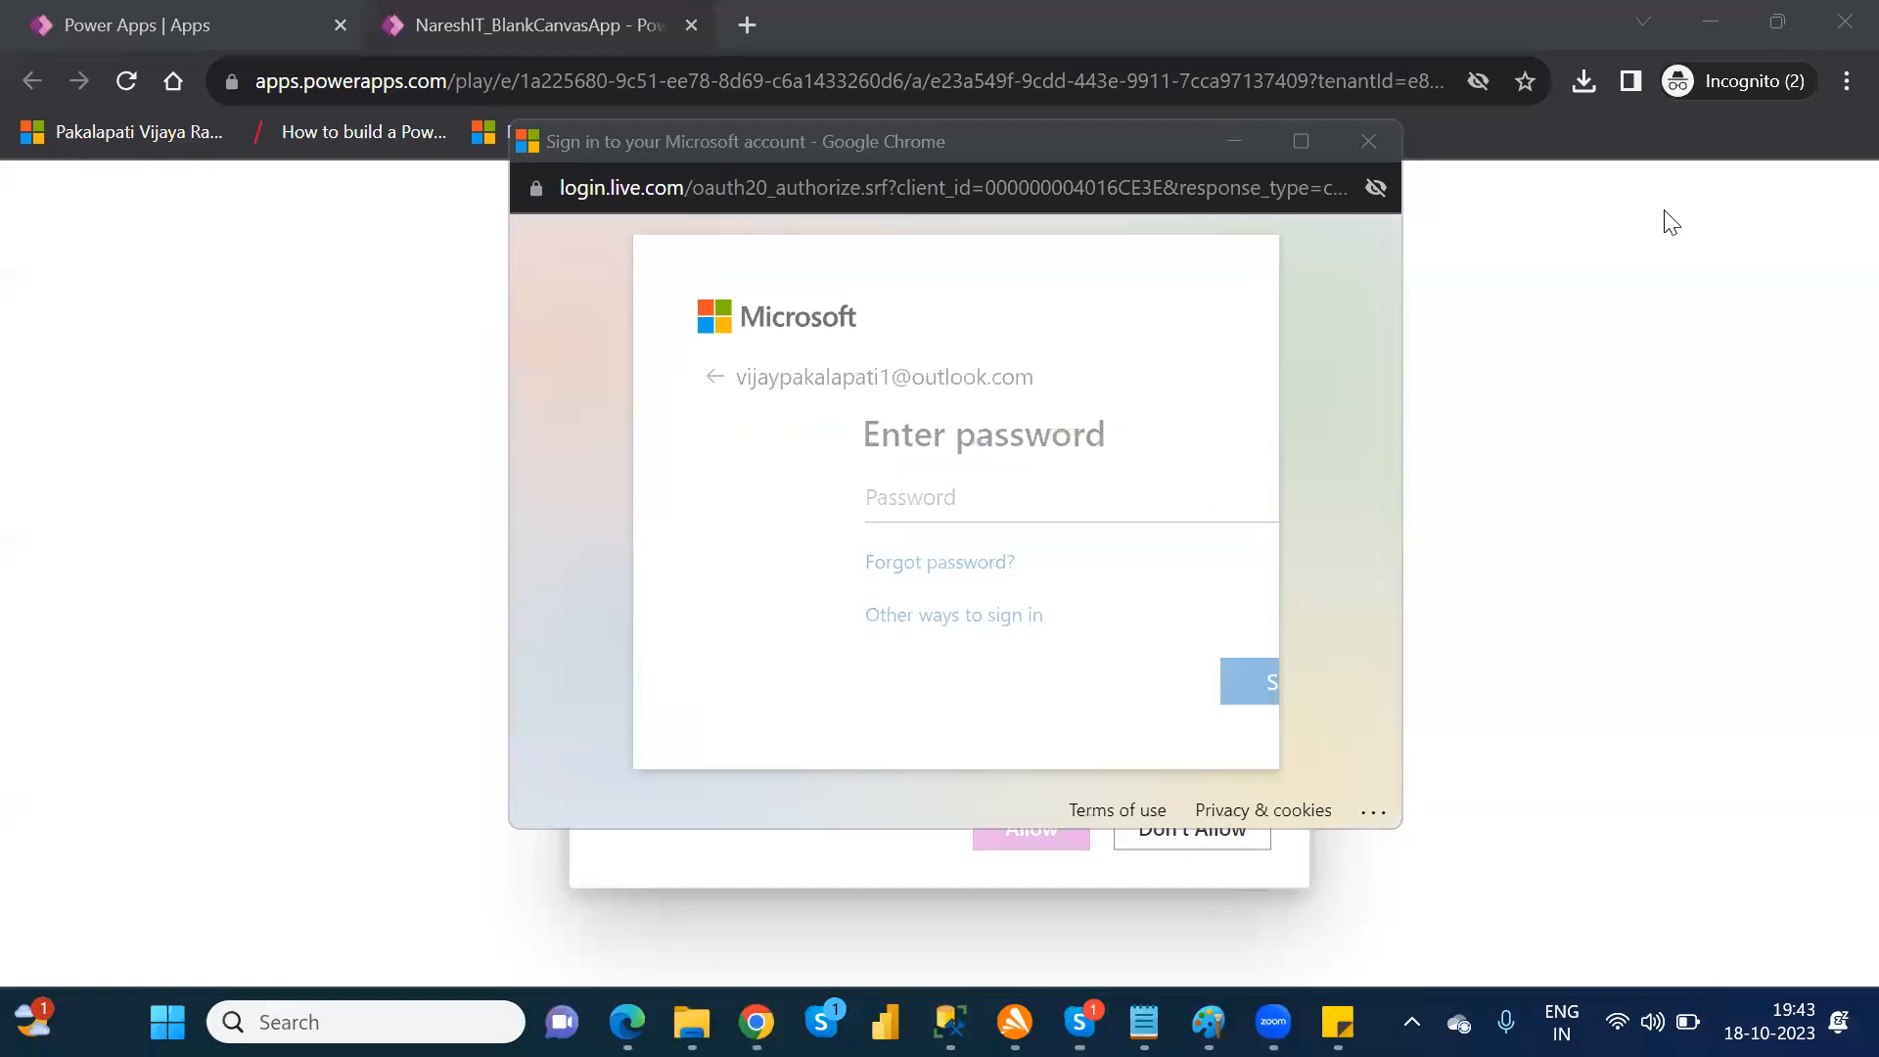
Step: Enter the account password to sign in to Microsoft and acknowledge the updated services agreement to complete the OneDrive connection
{"action": "left_click", "coordinate": [911, 486]}
{"action": "type", "text": "••••••••••••"}
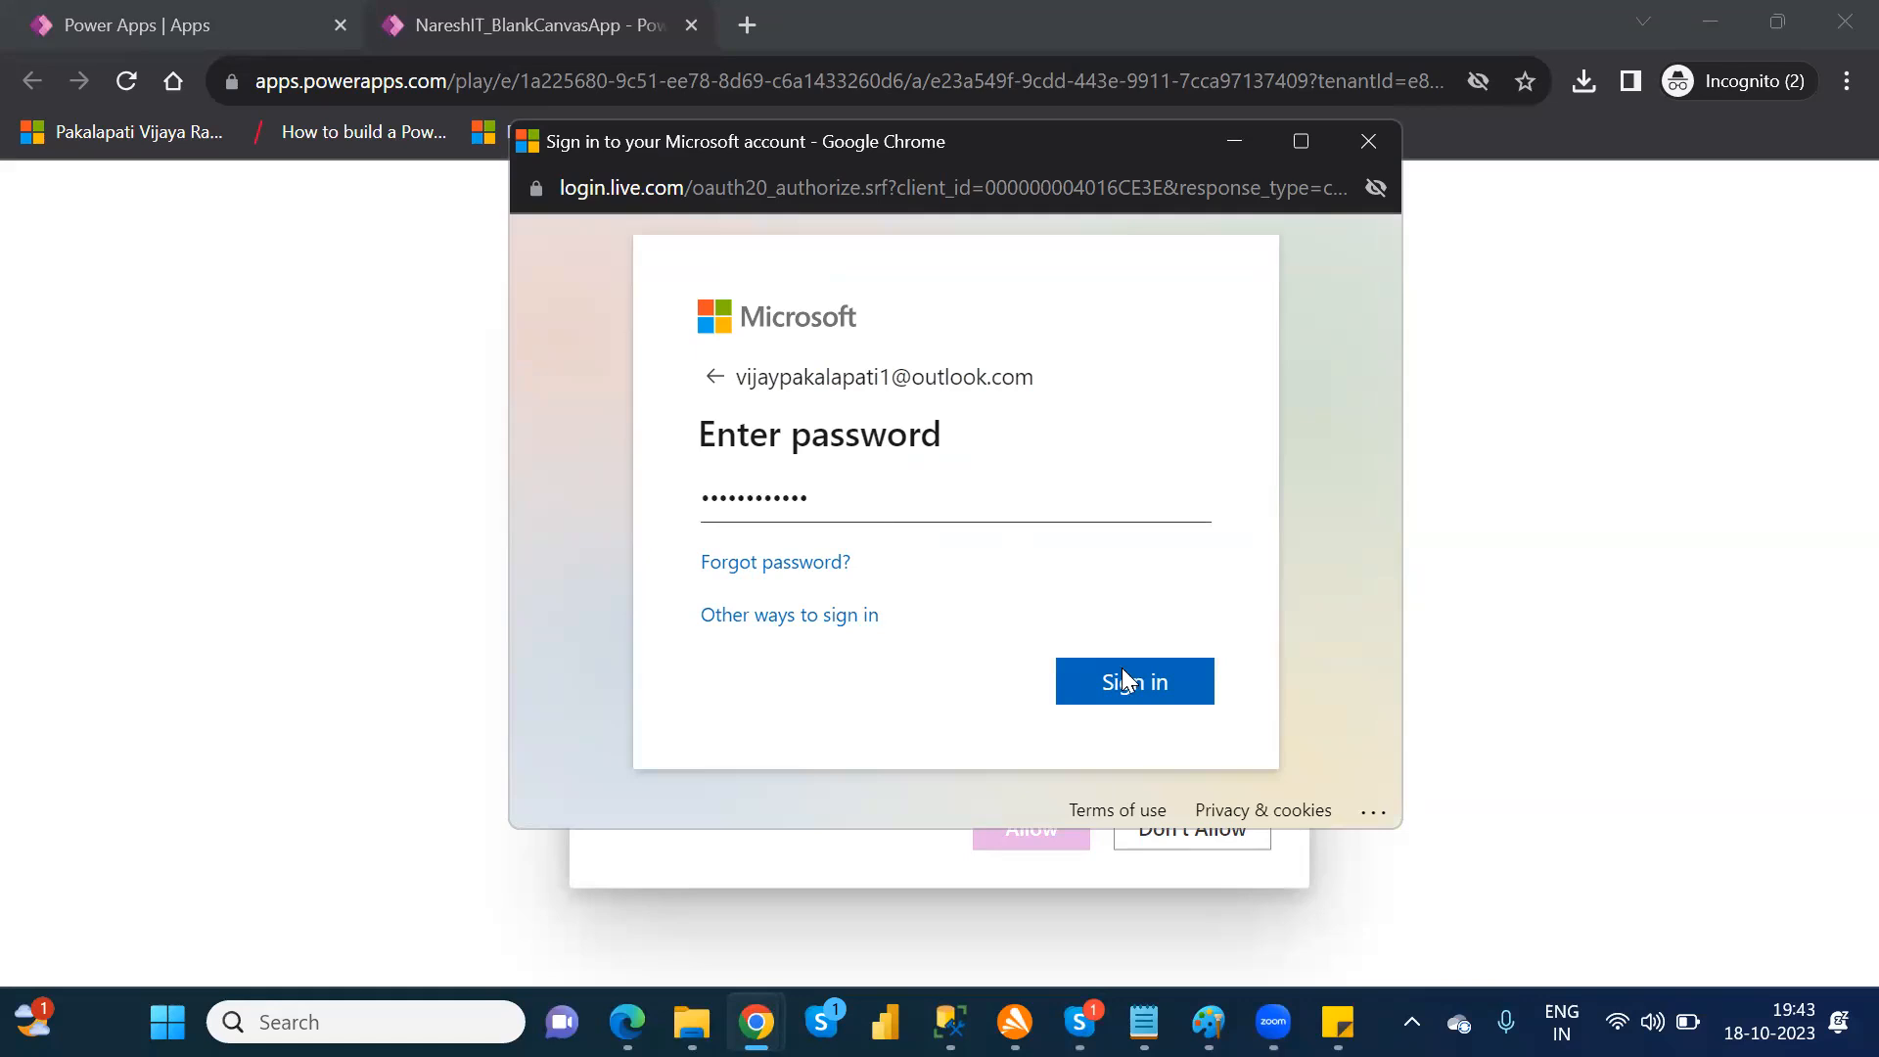
{"action": "left_click", "coordinate": [1140, 685]}
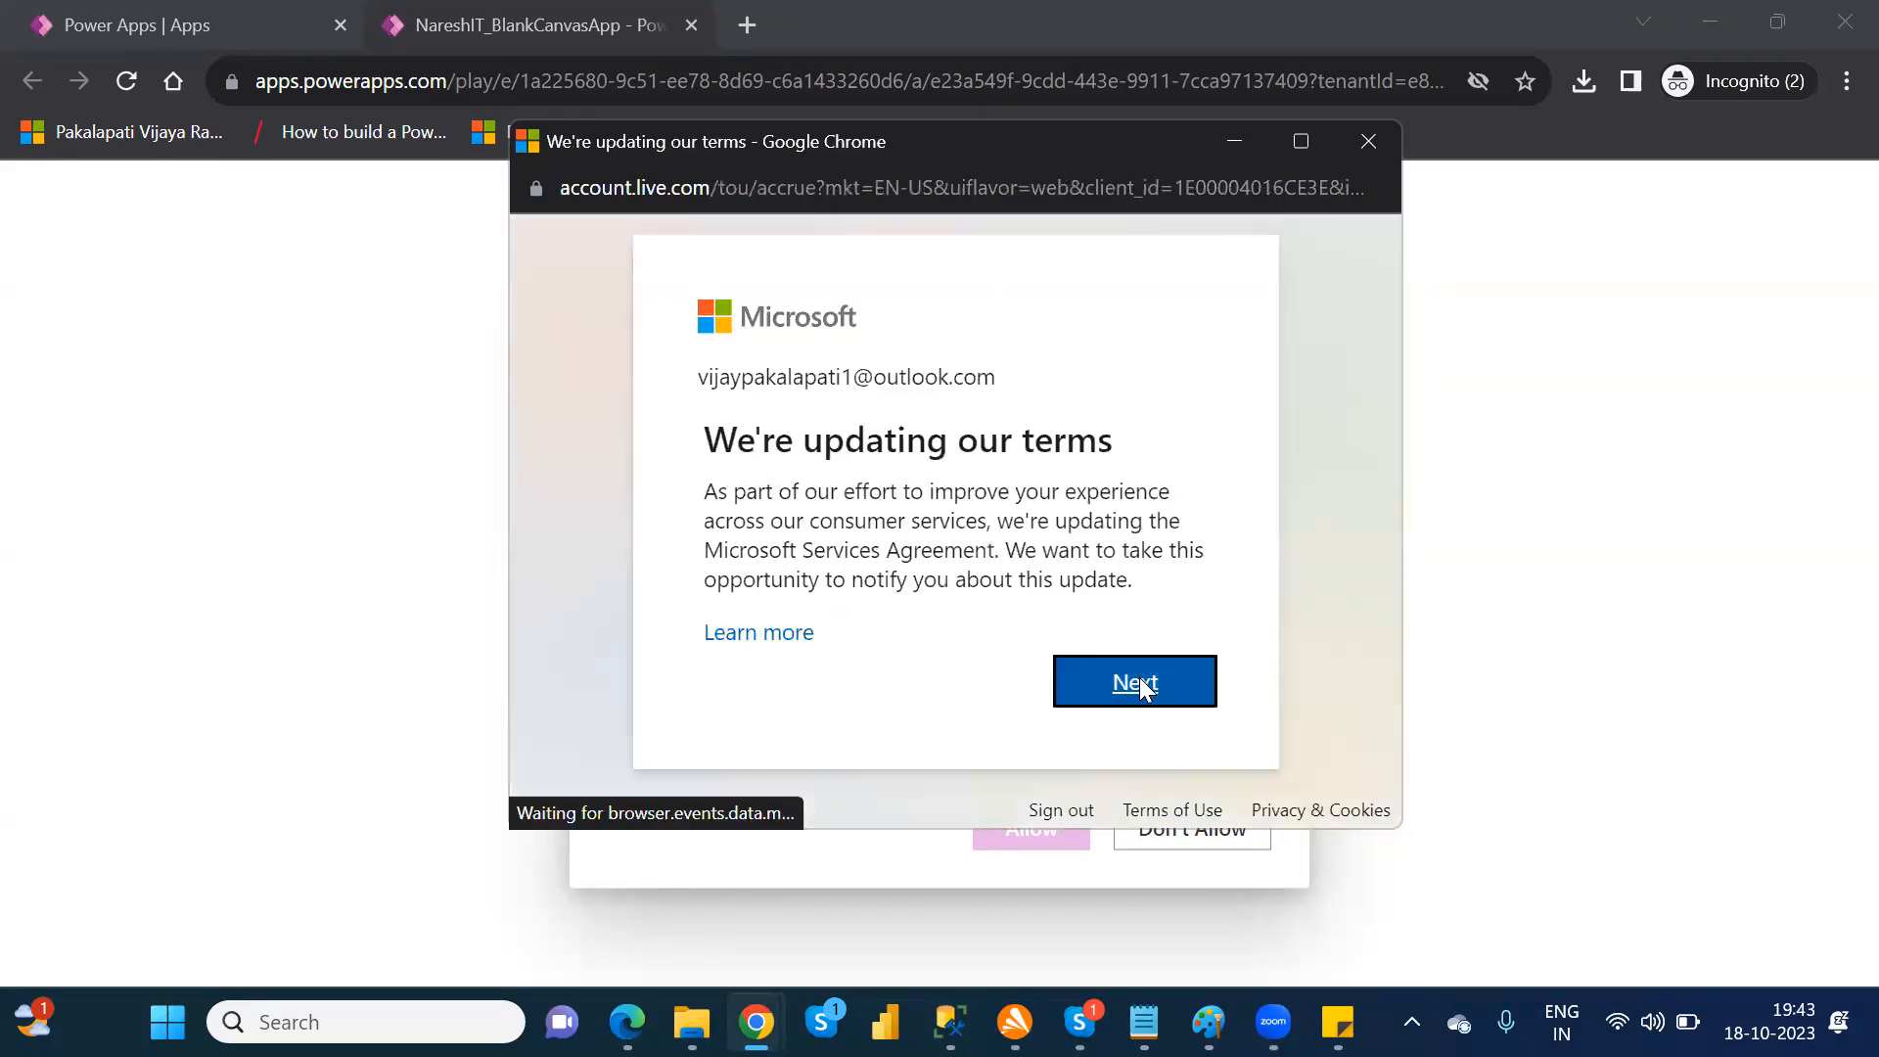
{"action": "left_click", "coordinate": [1141, 686]}
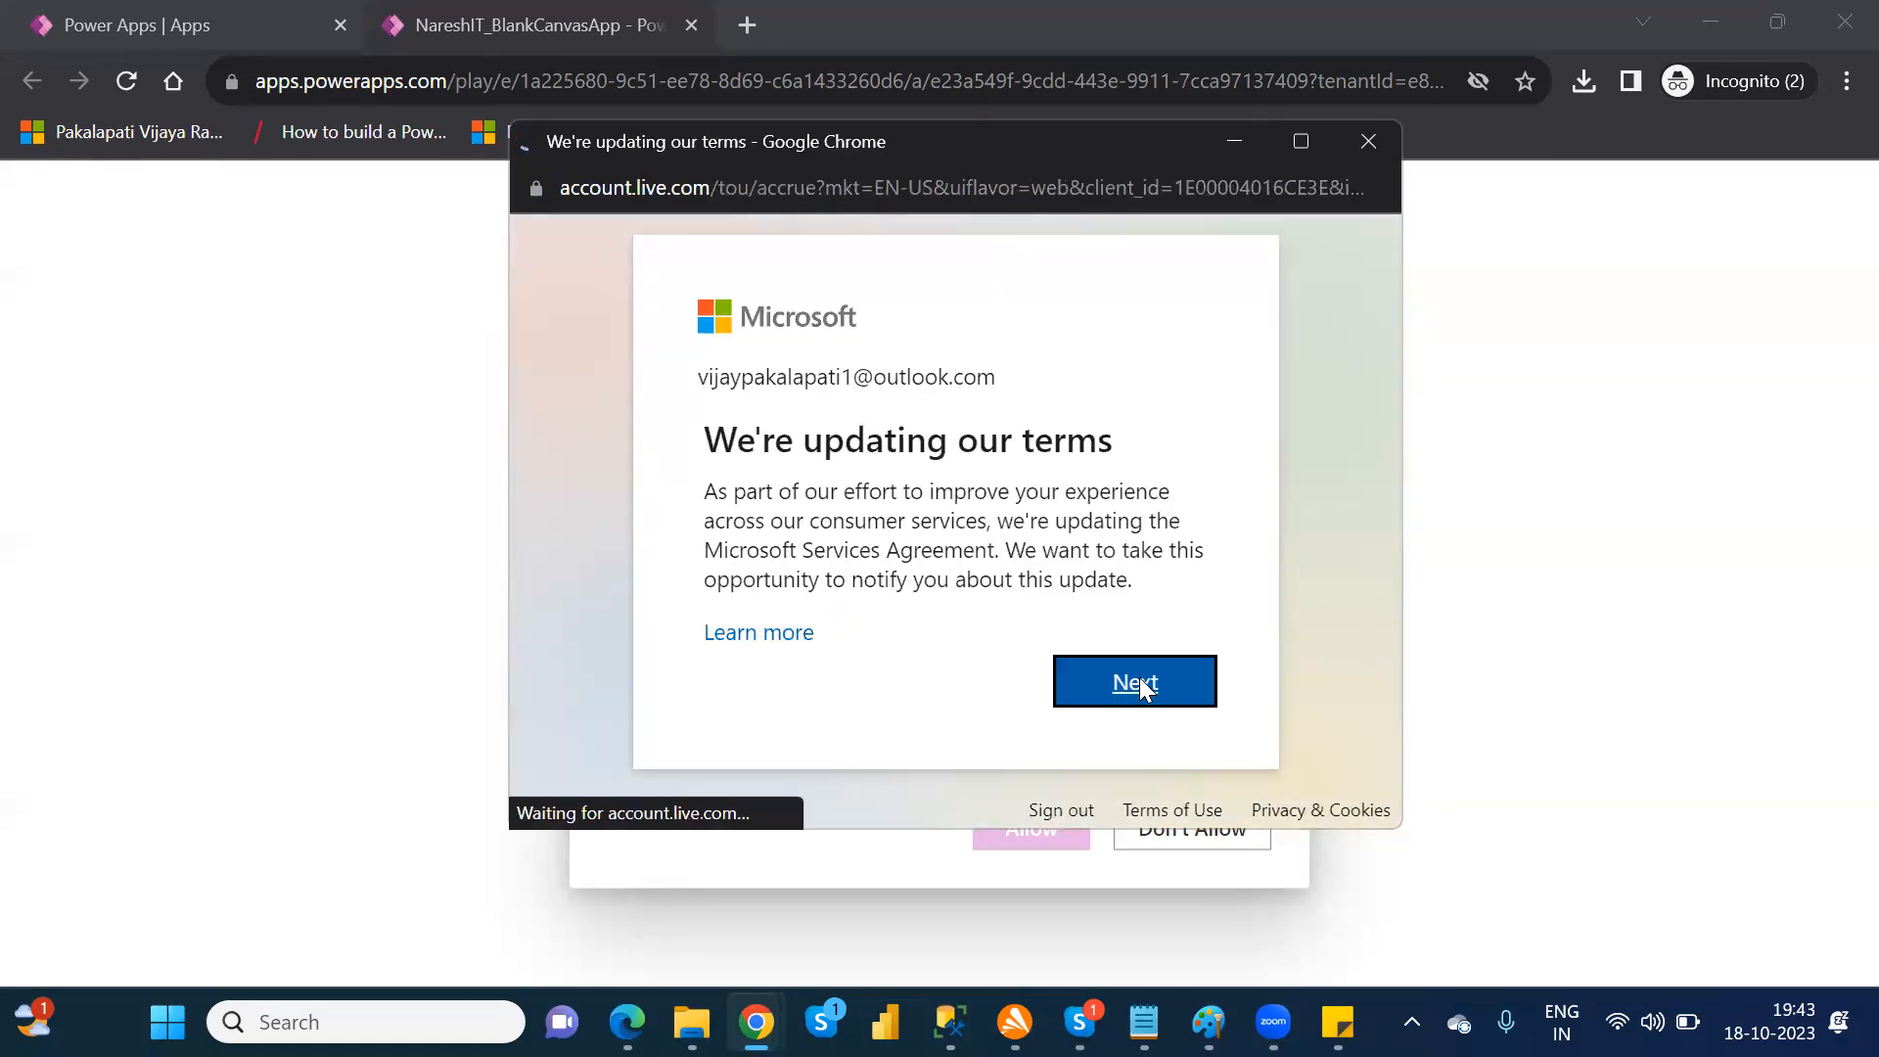
{"action": "left_click", "coordinate": [1141, 679]}
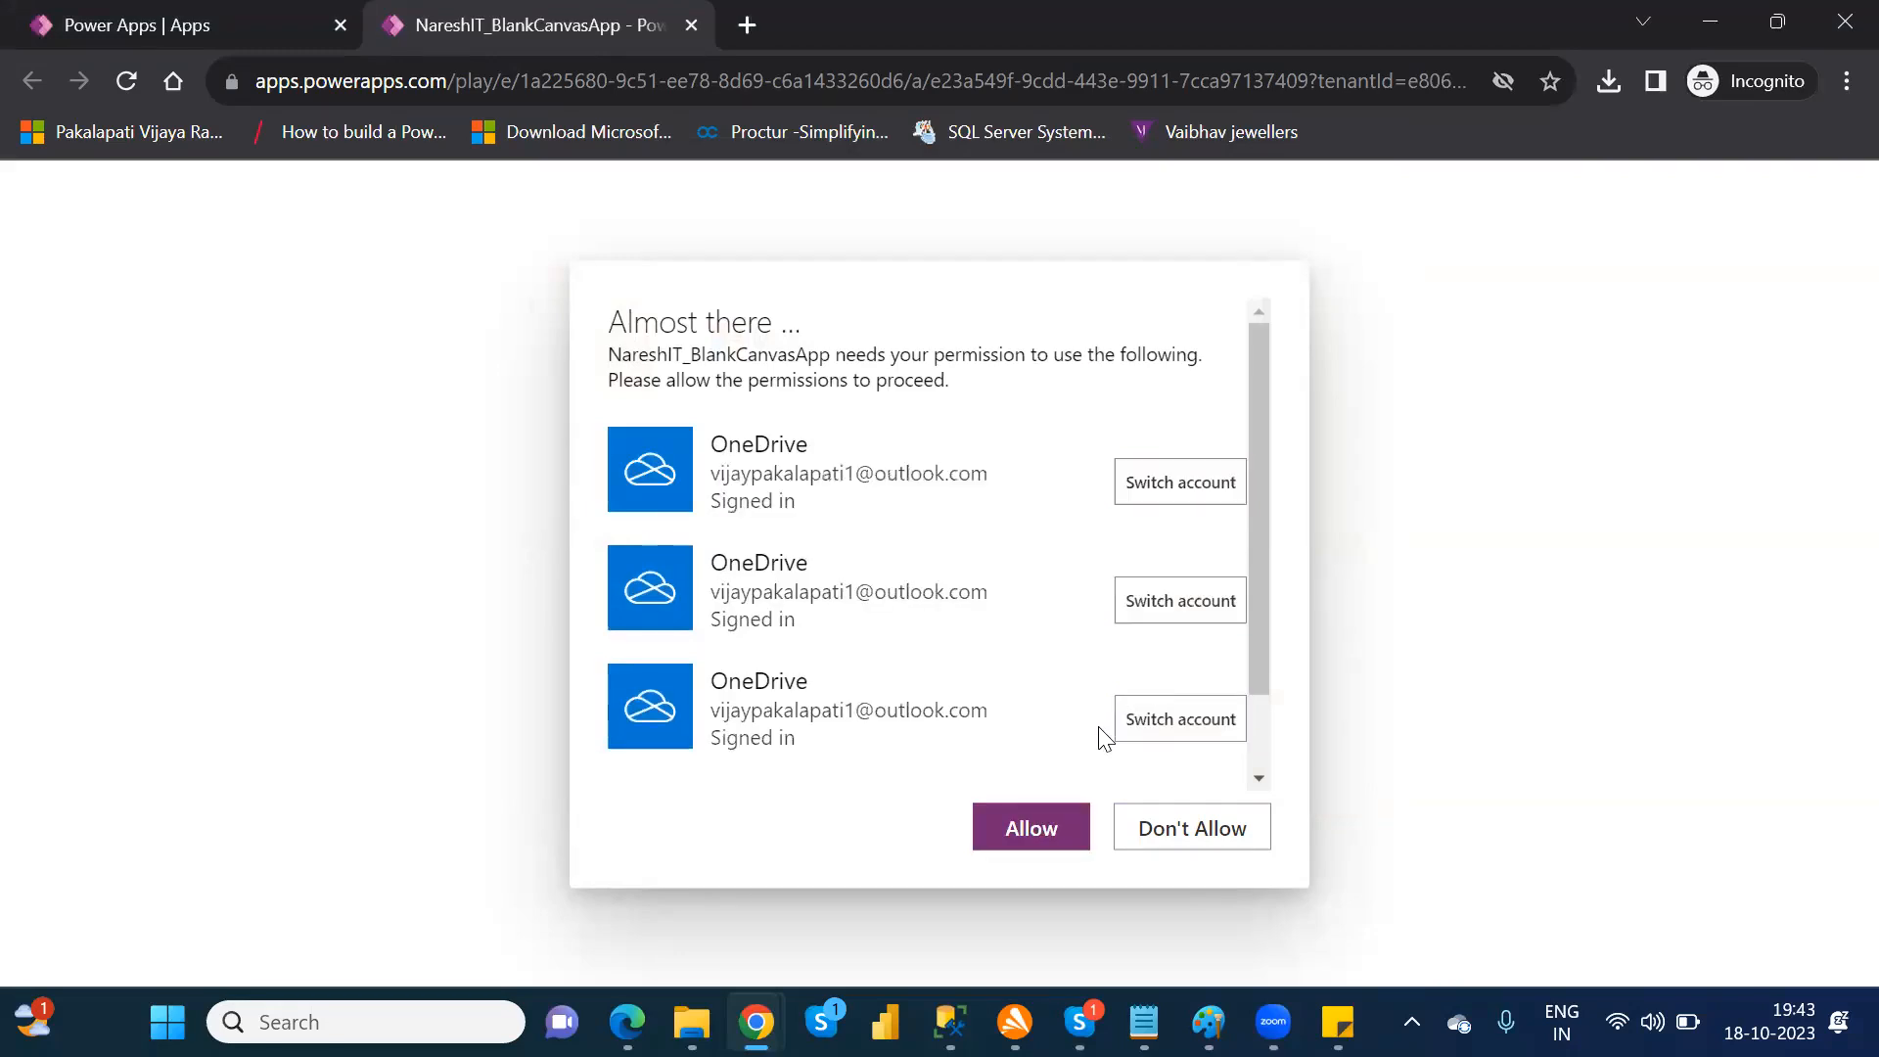
Step: Allow NareshIT_BlankCanvasApp to use its OneDrive connections, then check the running ParentScreen and close the app
{"action": "left_click", "coordinate": [1052, 829]}
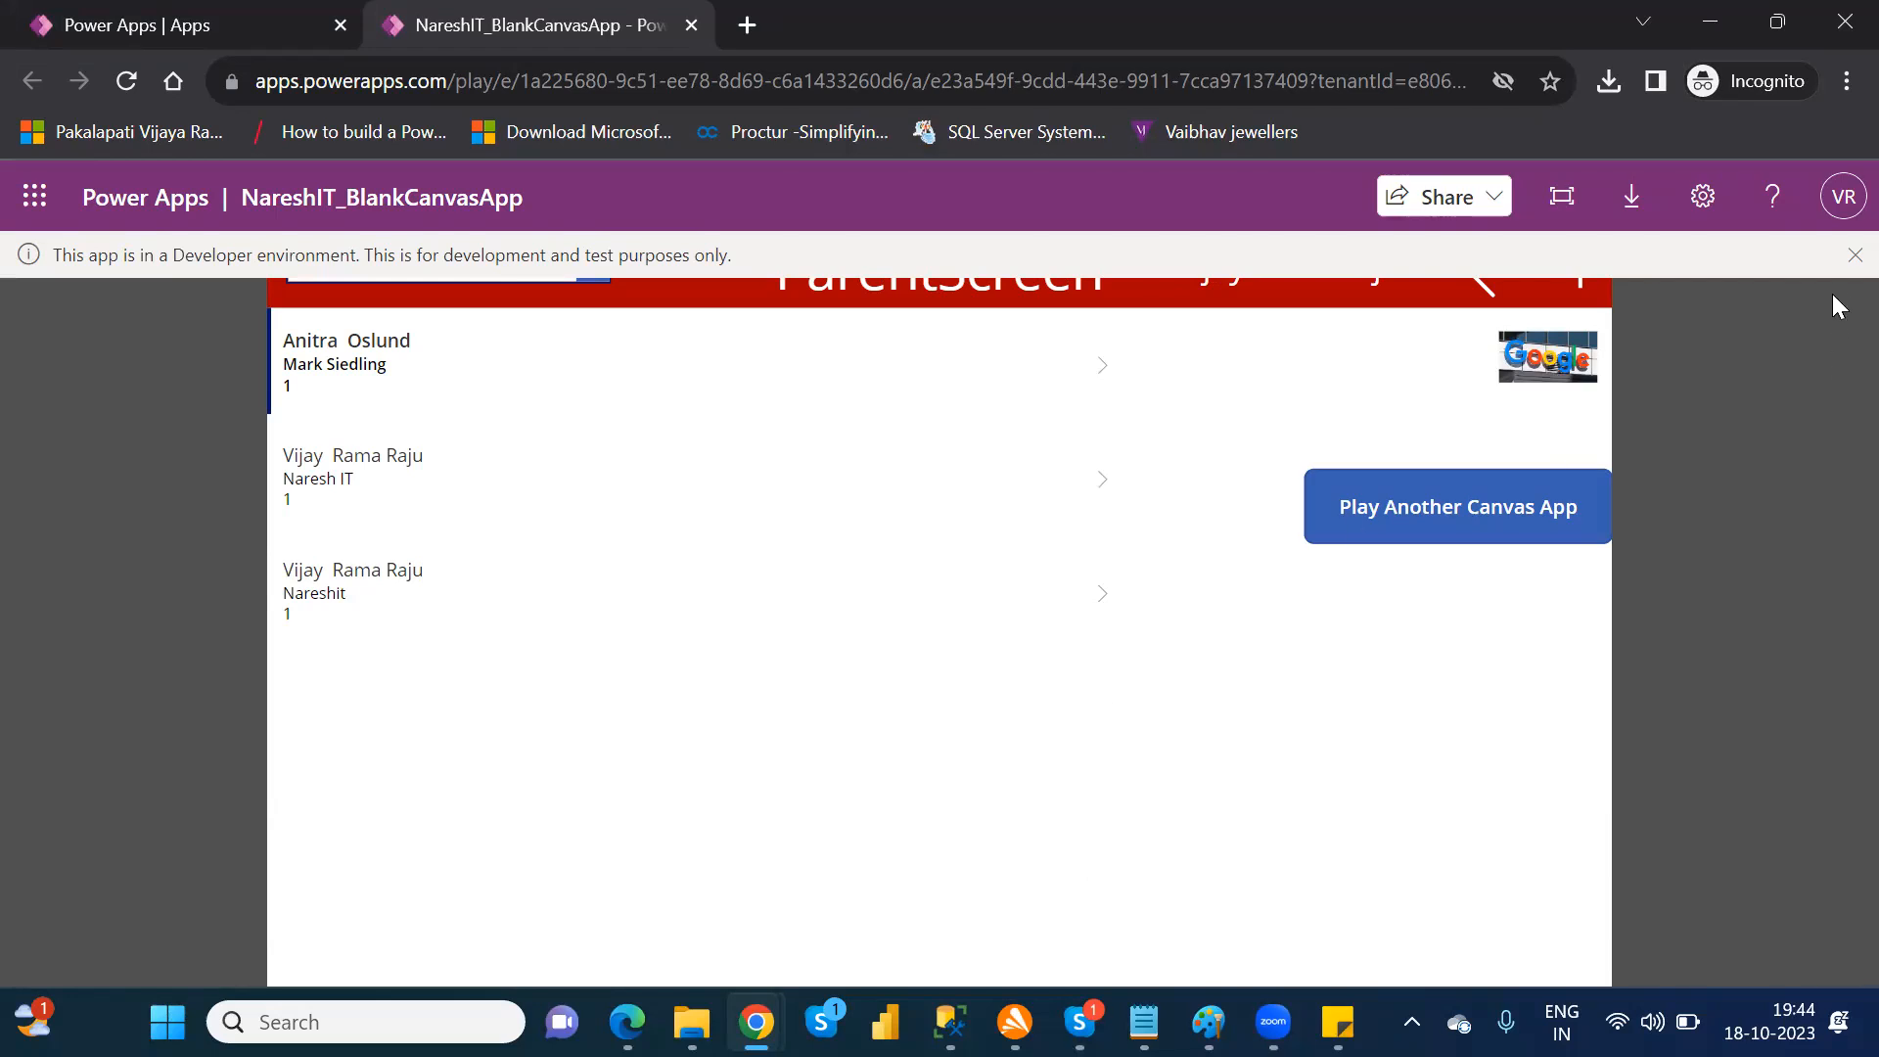
{"action": "left_click", "coordinate": [1853, 257]}
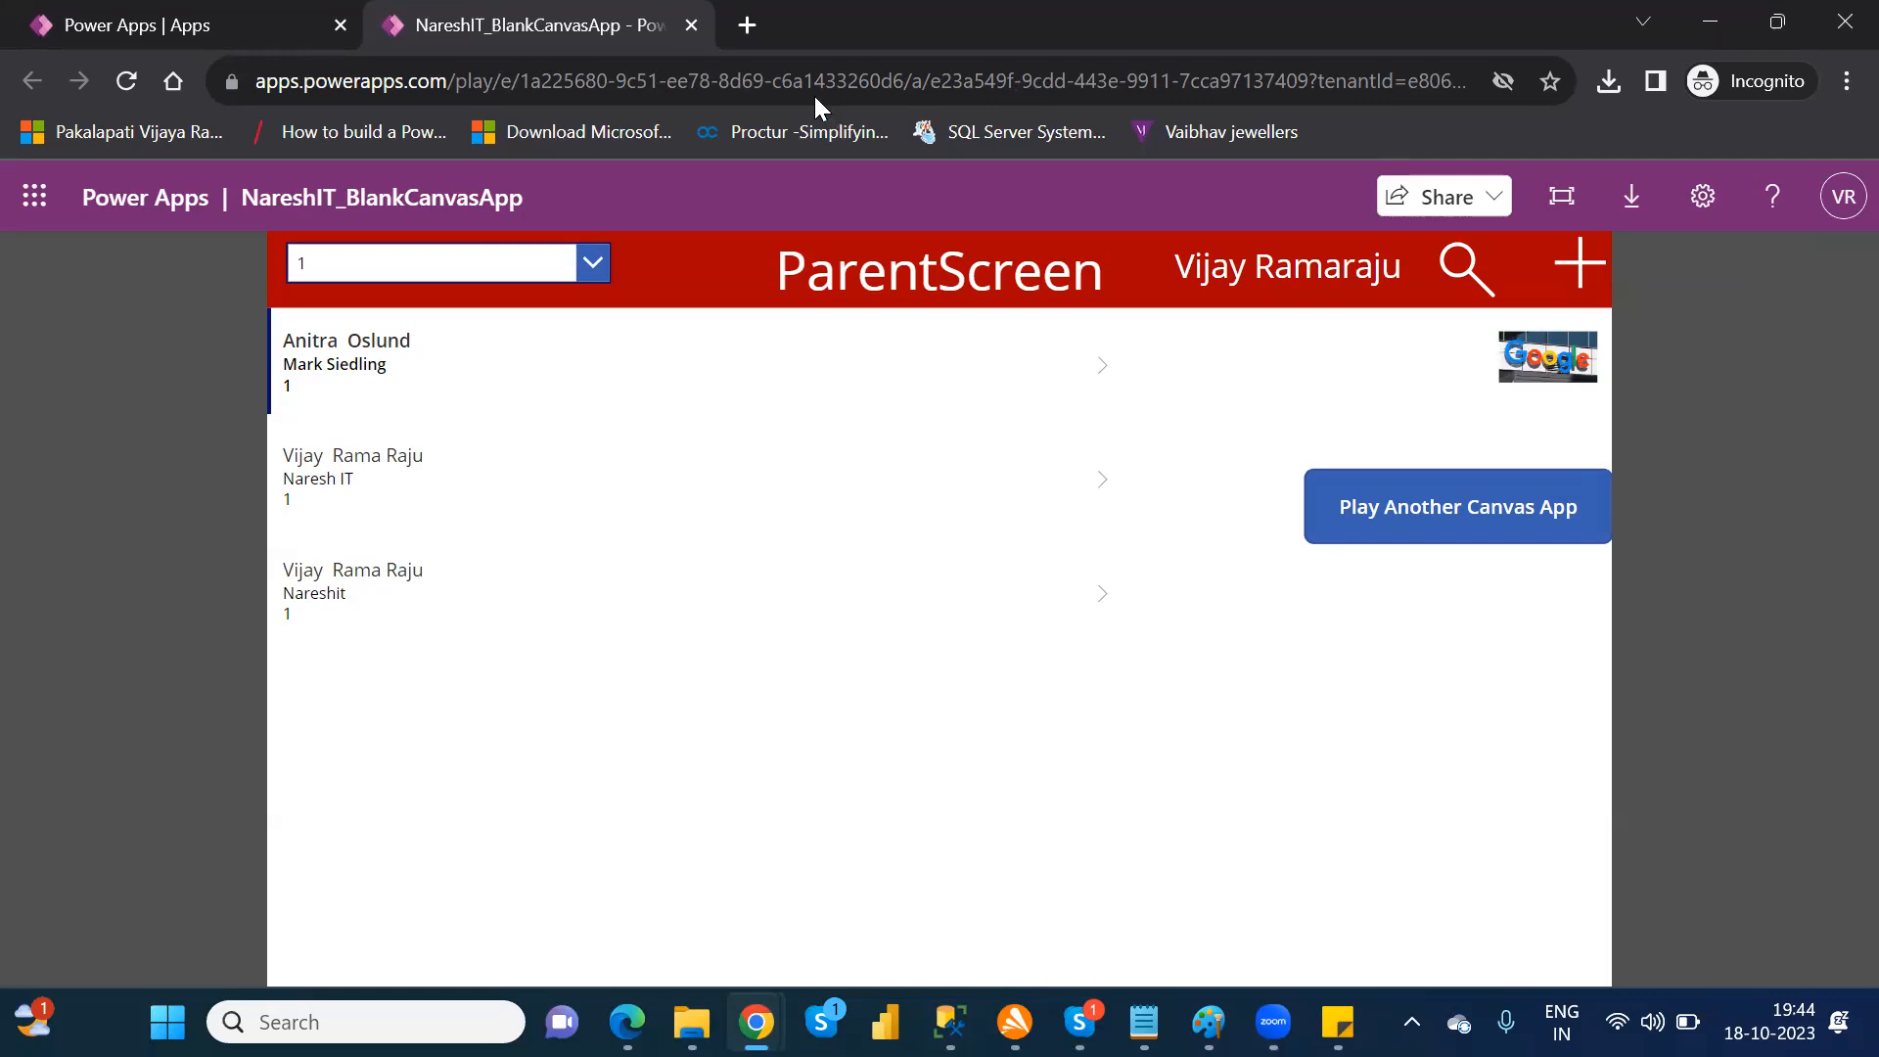
{"action": "left_click", "coordinate": [691, 26]}
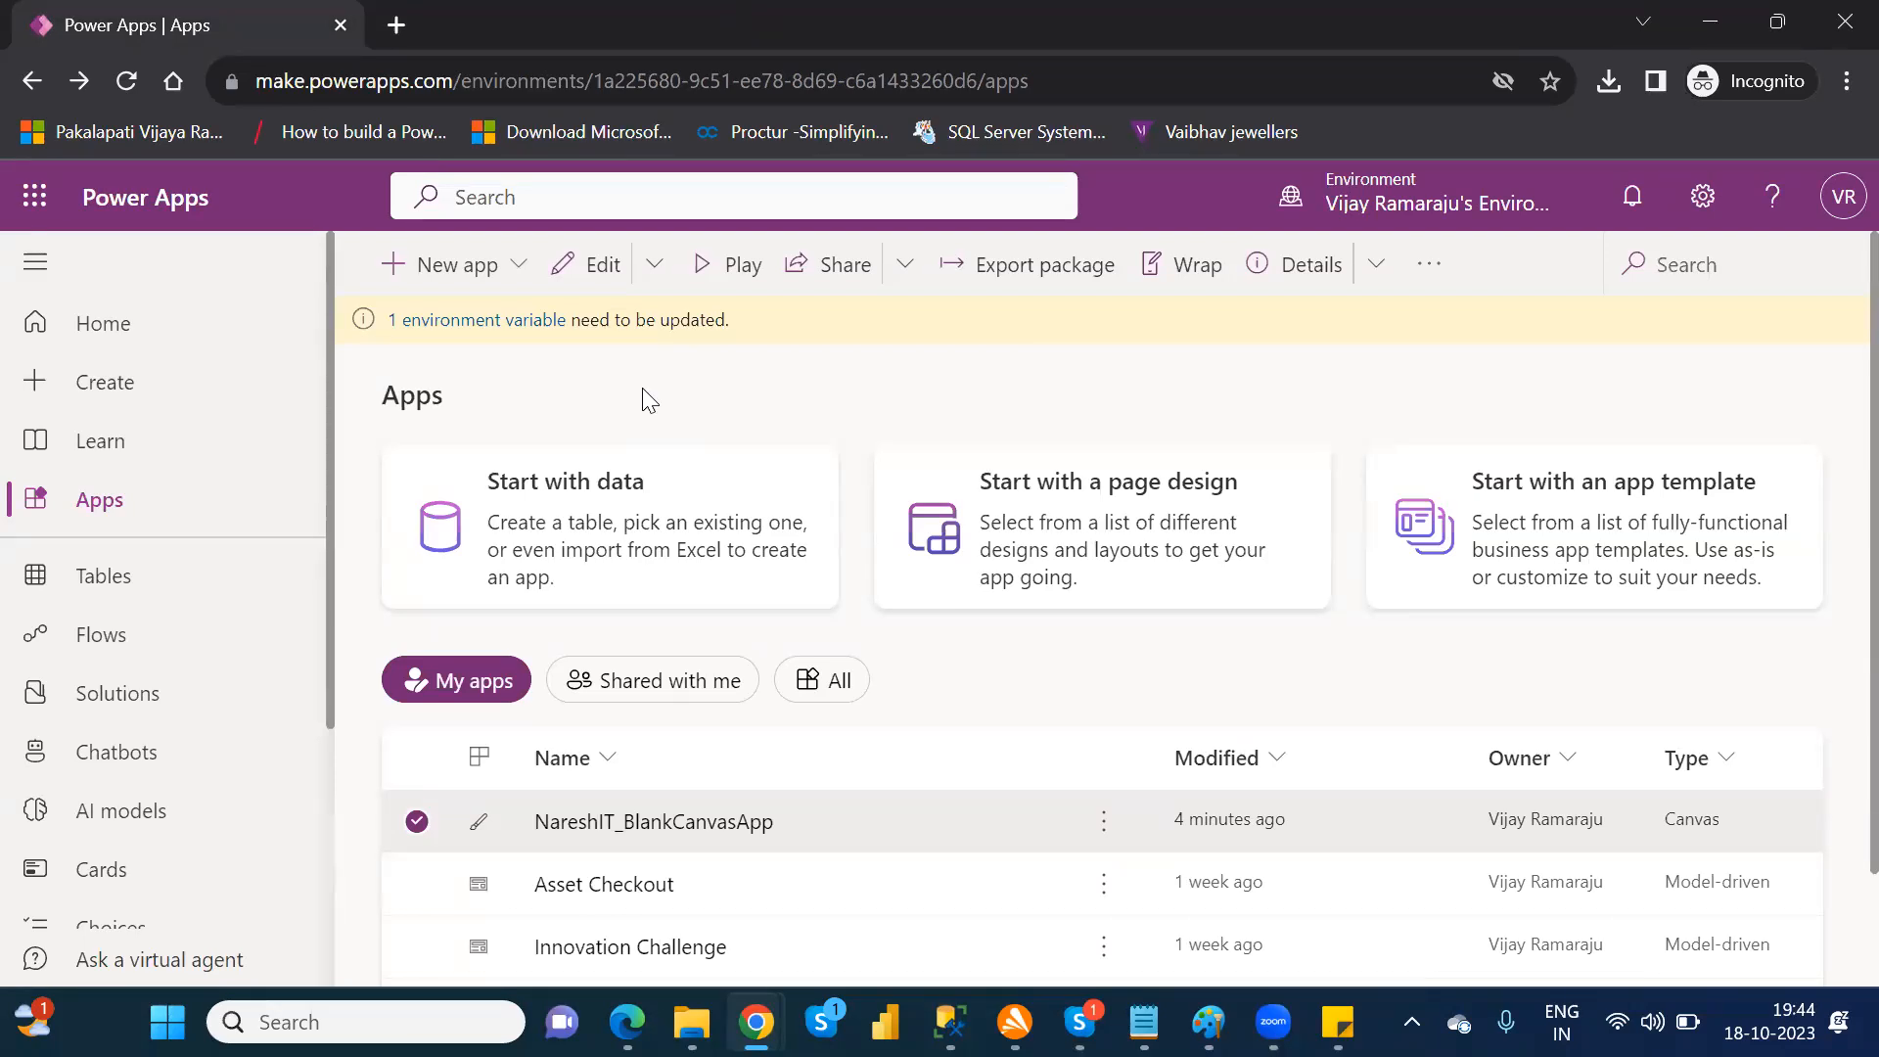
{"action": "left_click", "coordinate": [704, 956]}
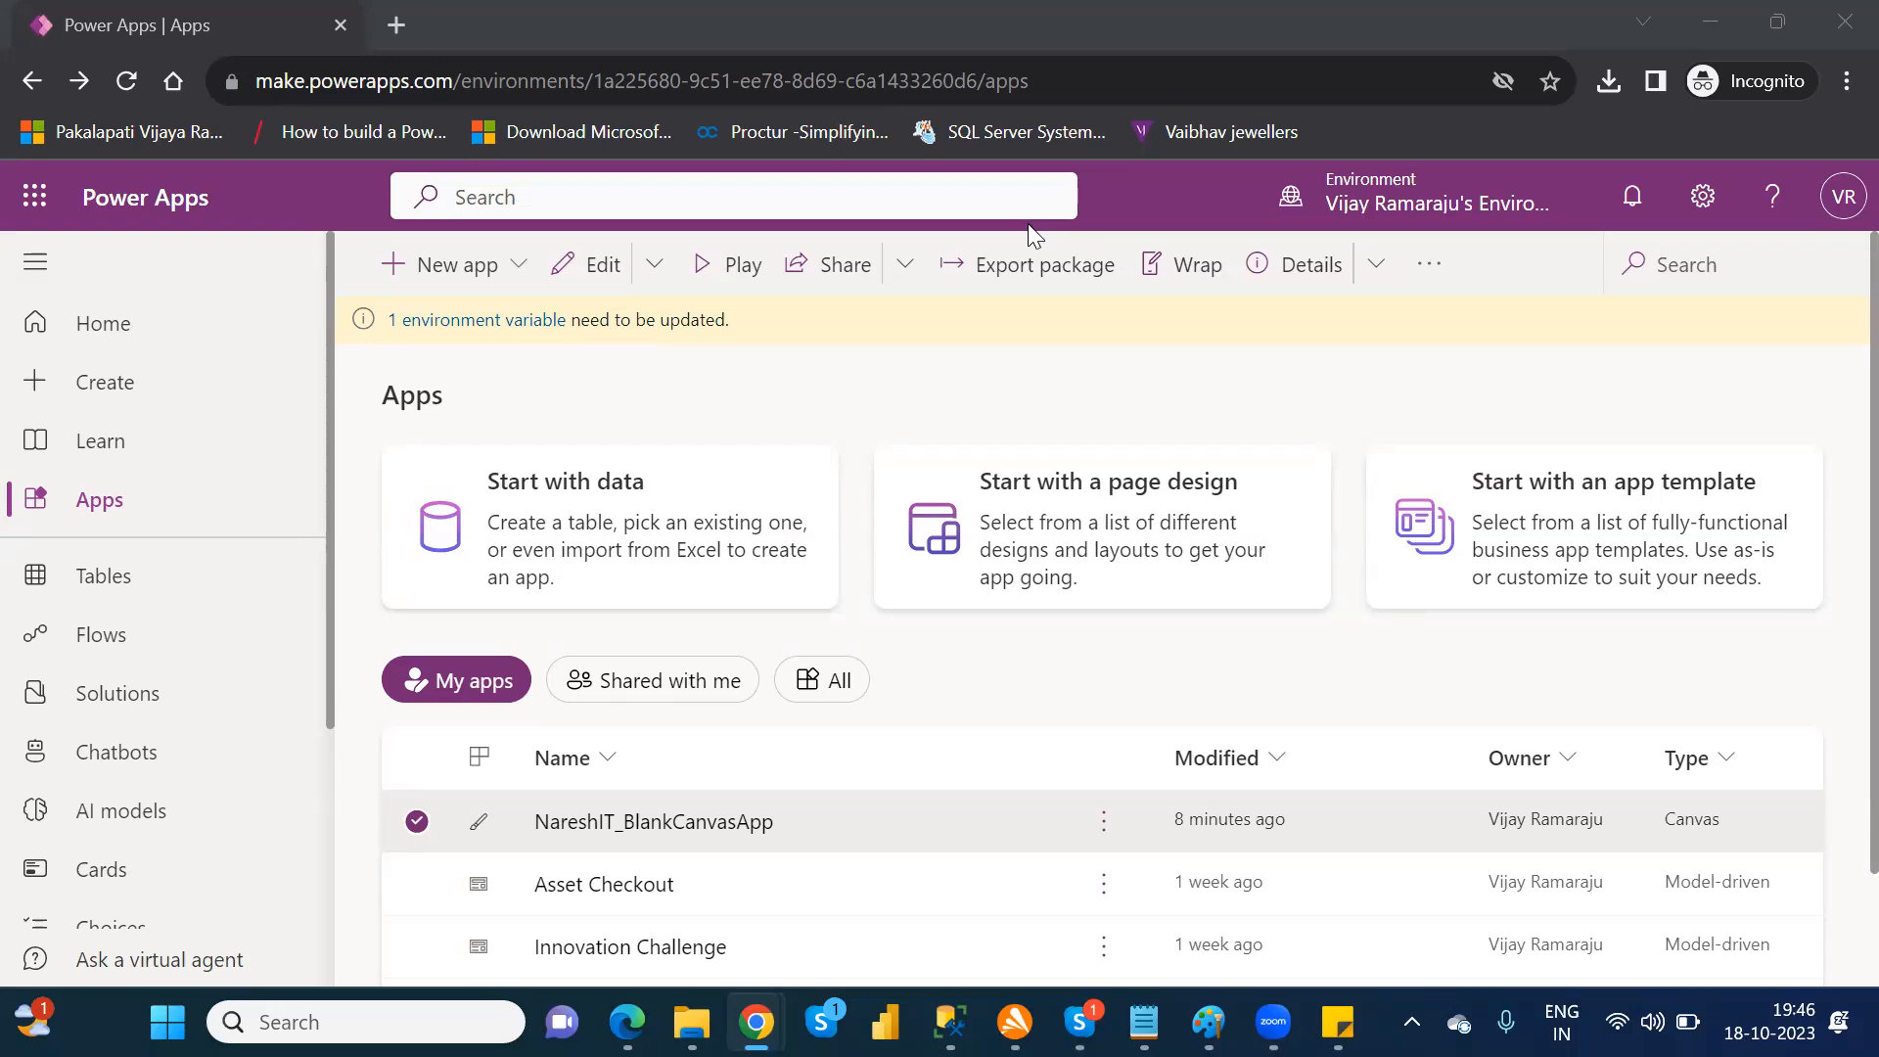
Step: Open the environment's advanced settings and bring up the Security Roles list in the Security area
{"action": "left_click", "coordinate": [1704, 200]}
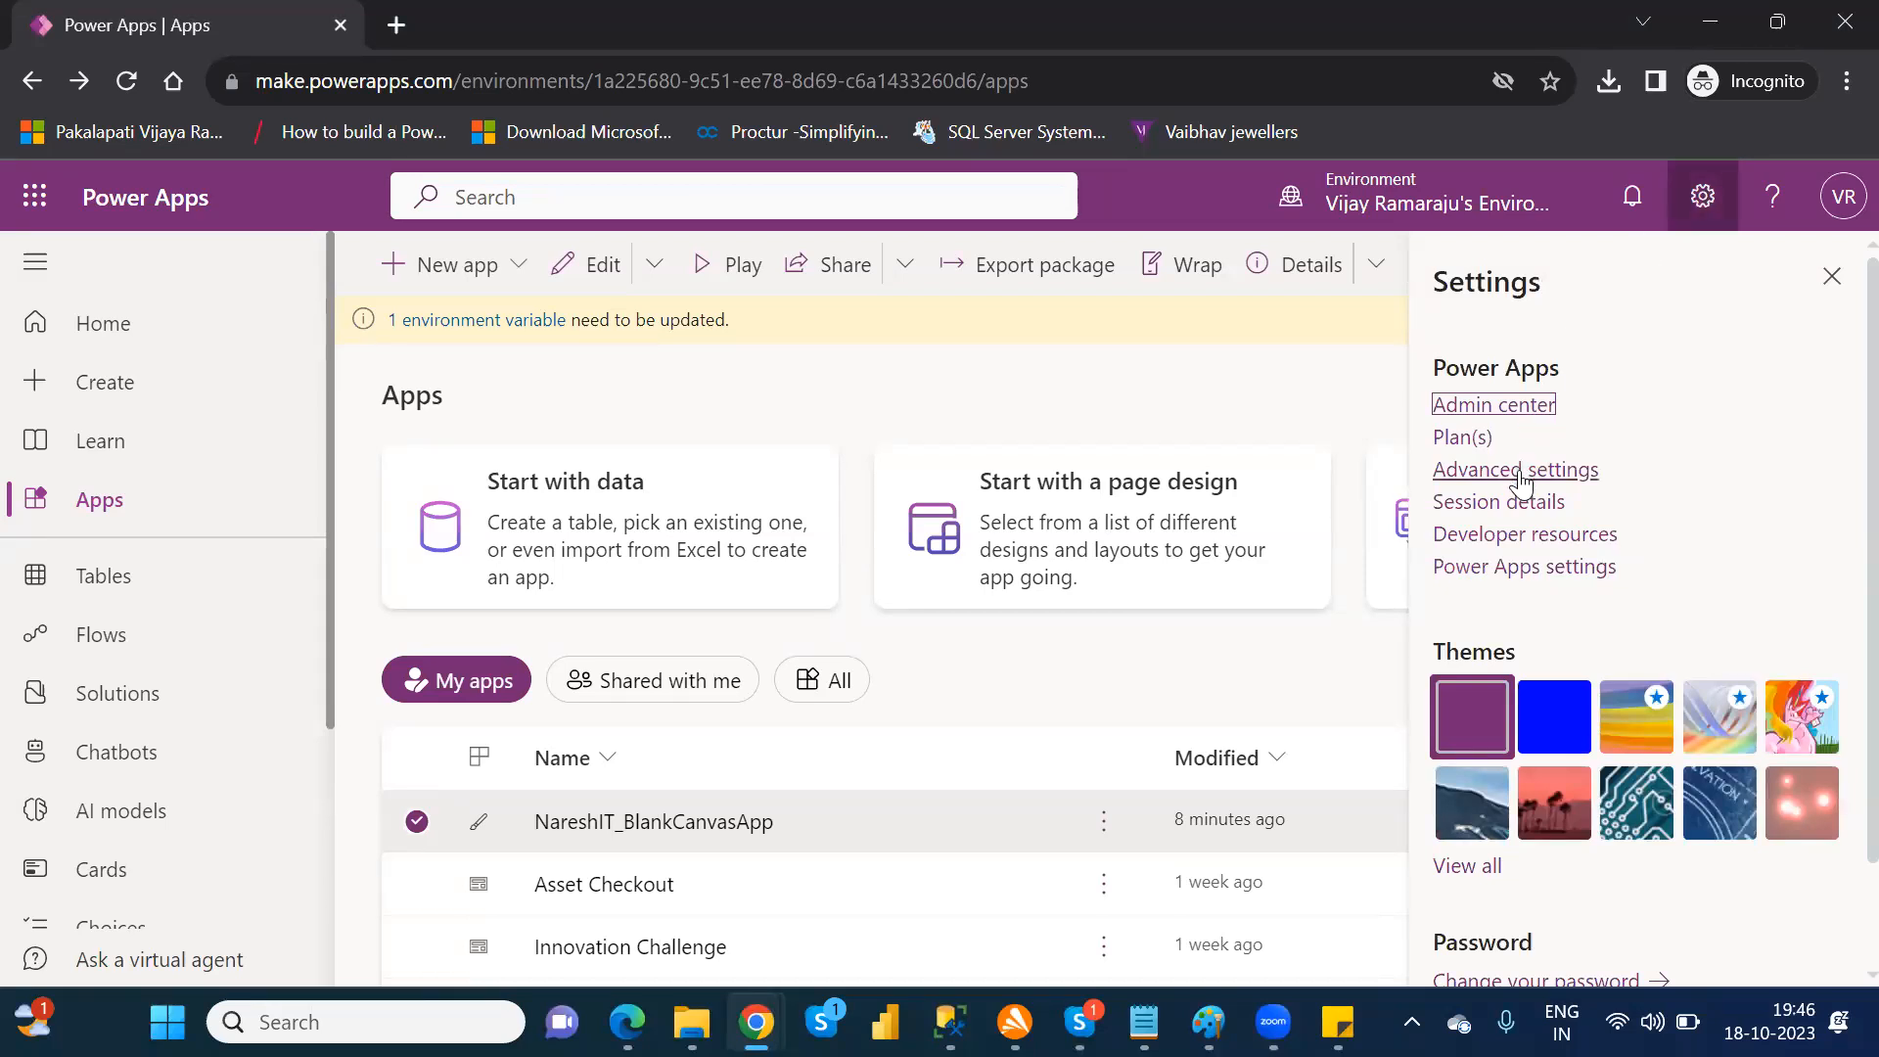
{"action": "left_click", "coordinate": [1517, 471]}
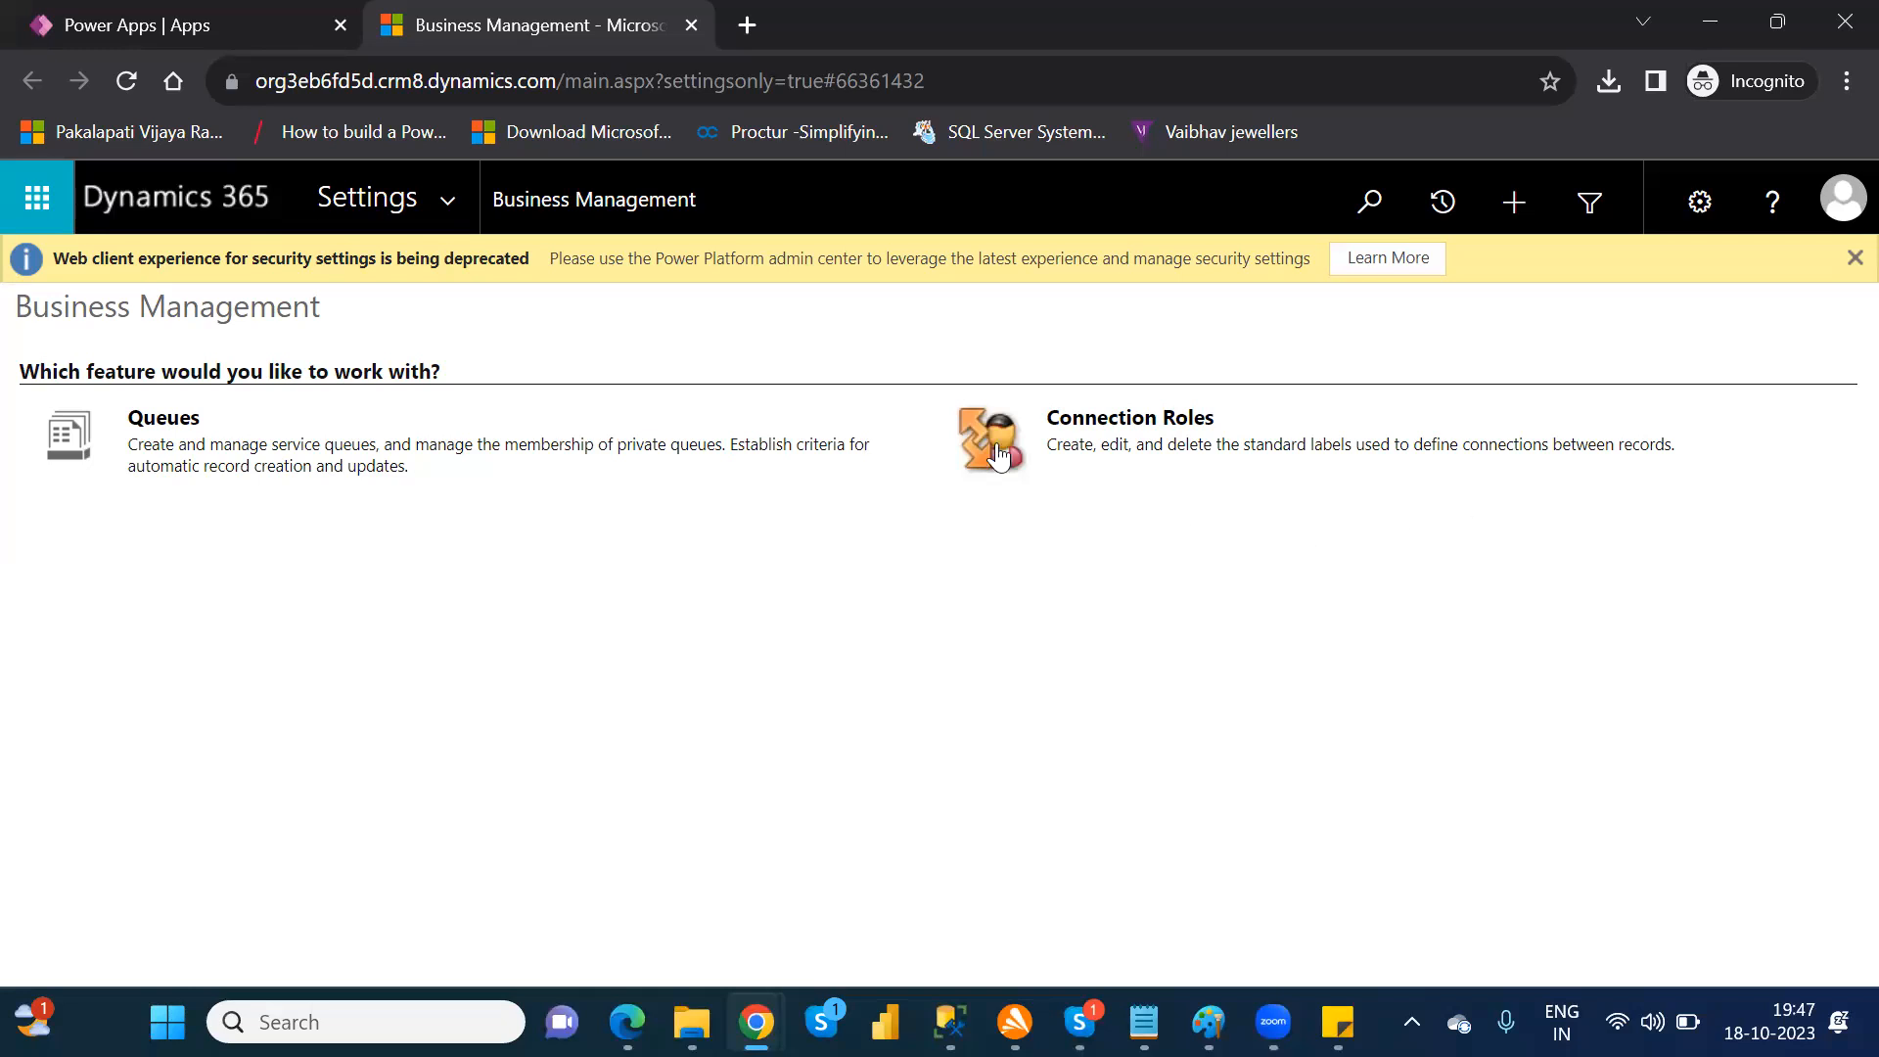
{"action": "left_click", "coordinate": [456, 198]}
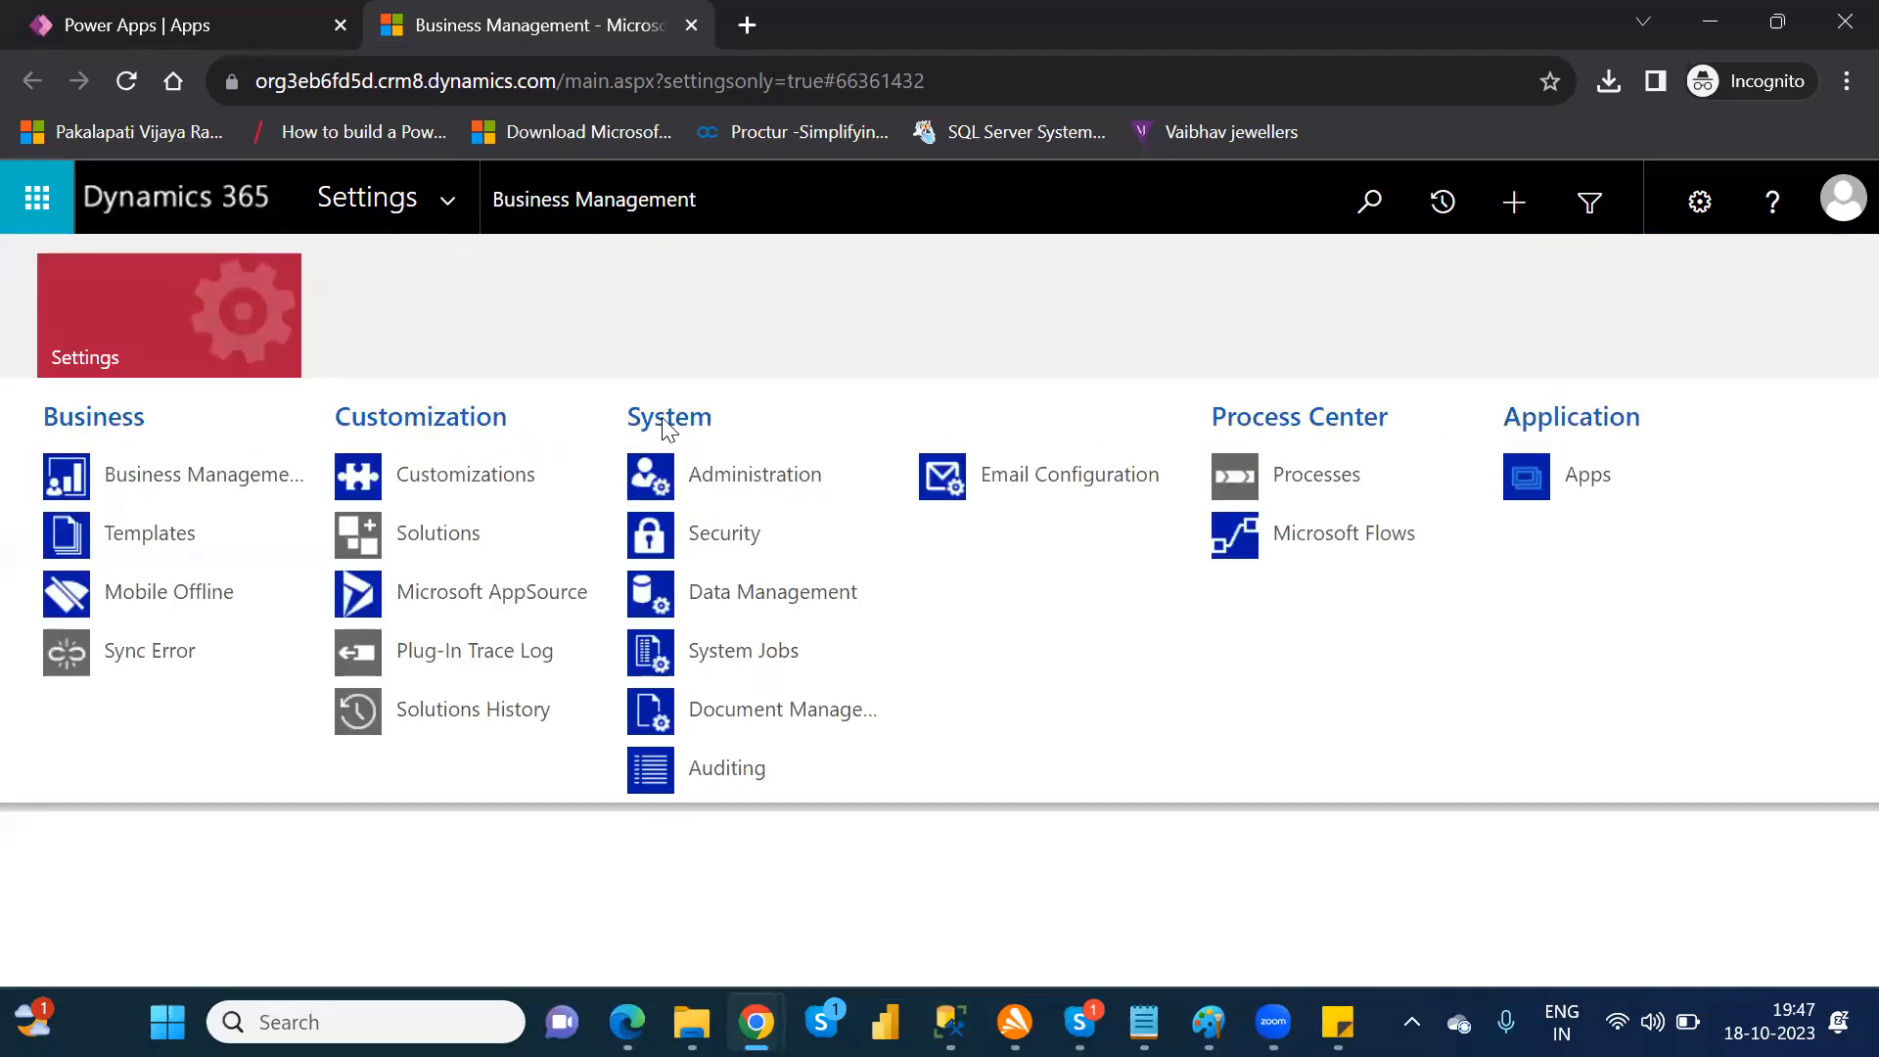
{"action": "left_click", "coordinate": [717, 537]}
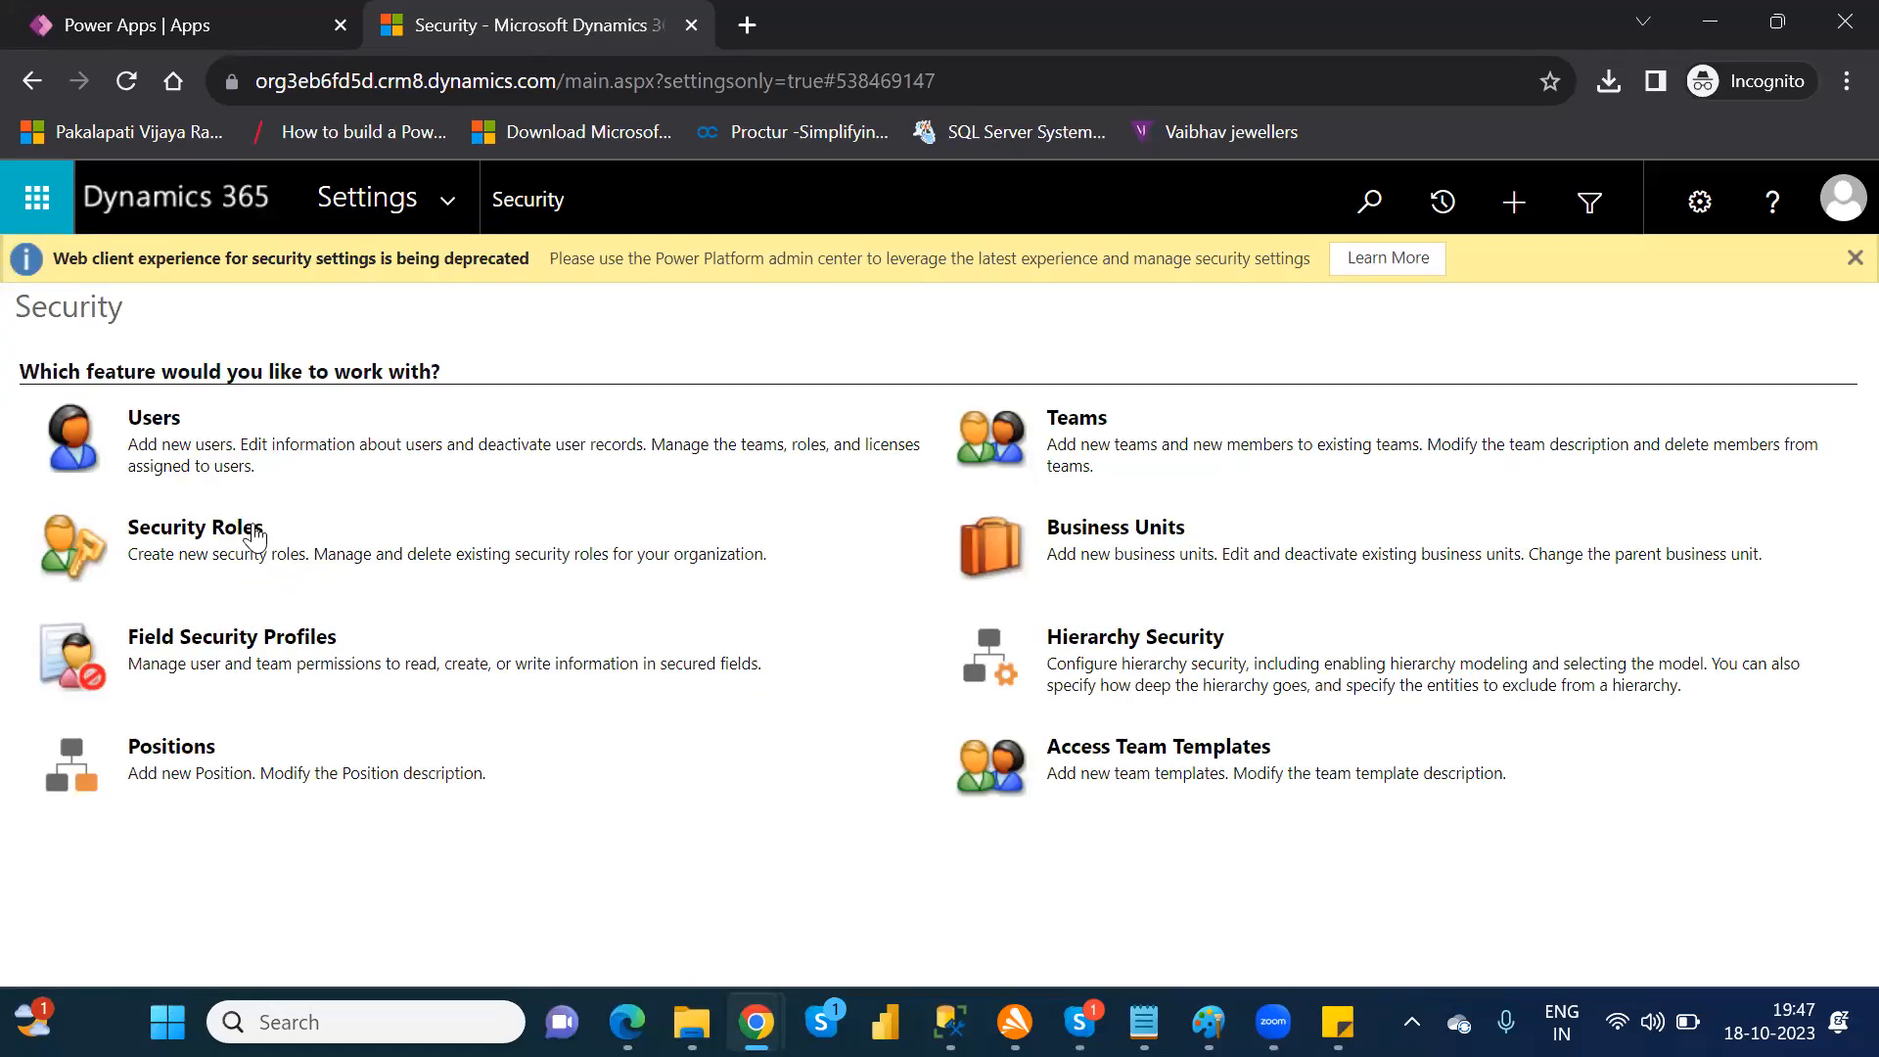
{"action": "left_click", "coordinate": [195, 536]}
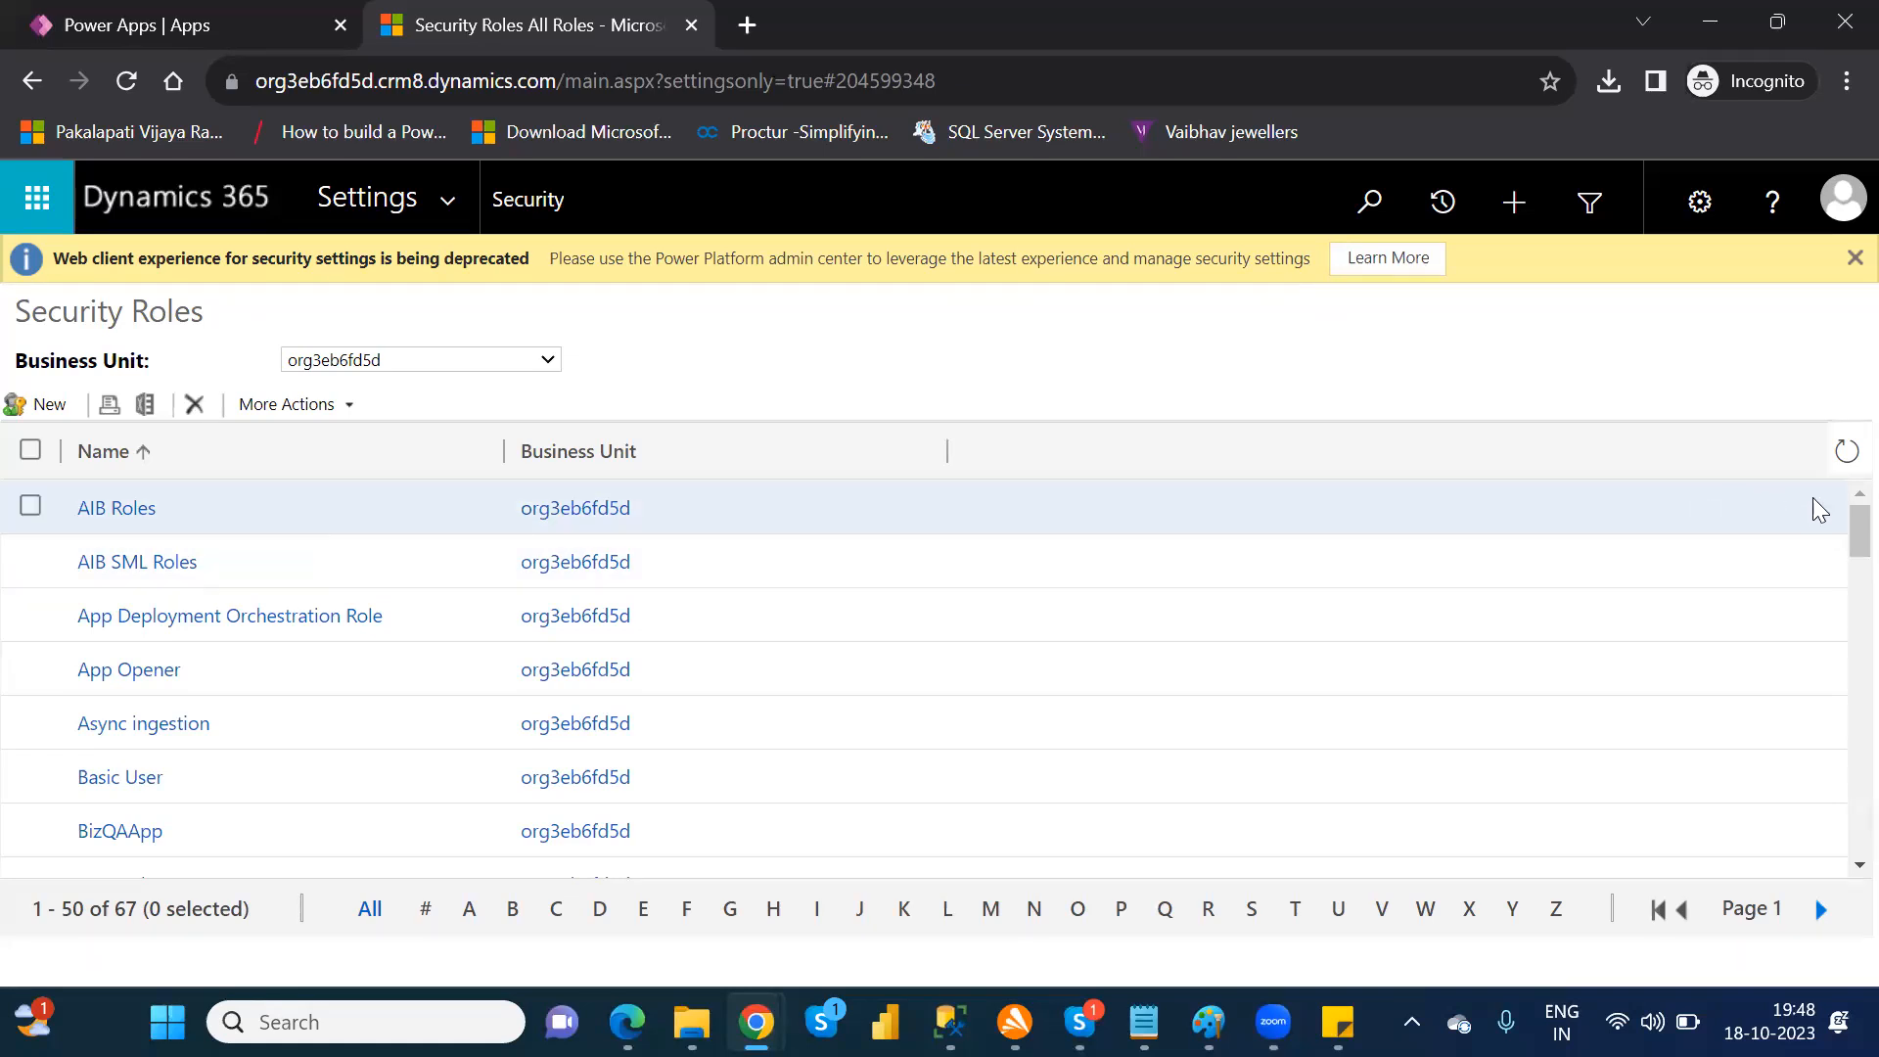
Step: Open the Environment Maker security role, examine its Core Records, Sales, Service and Customization privileges, and close it
{"action": "scroll", "coordinate": [1837, 534], "scroll_direction": "down", "scroll_amount": 10}
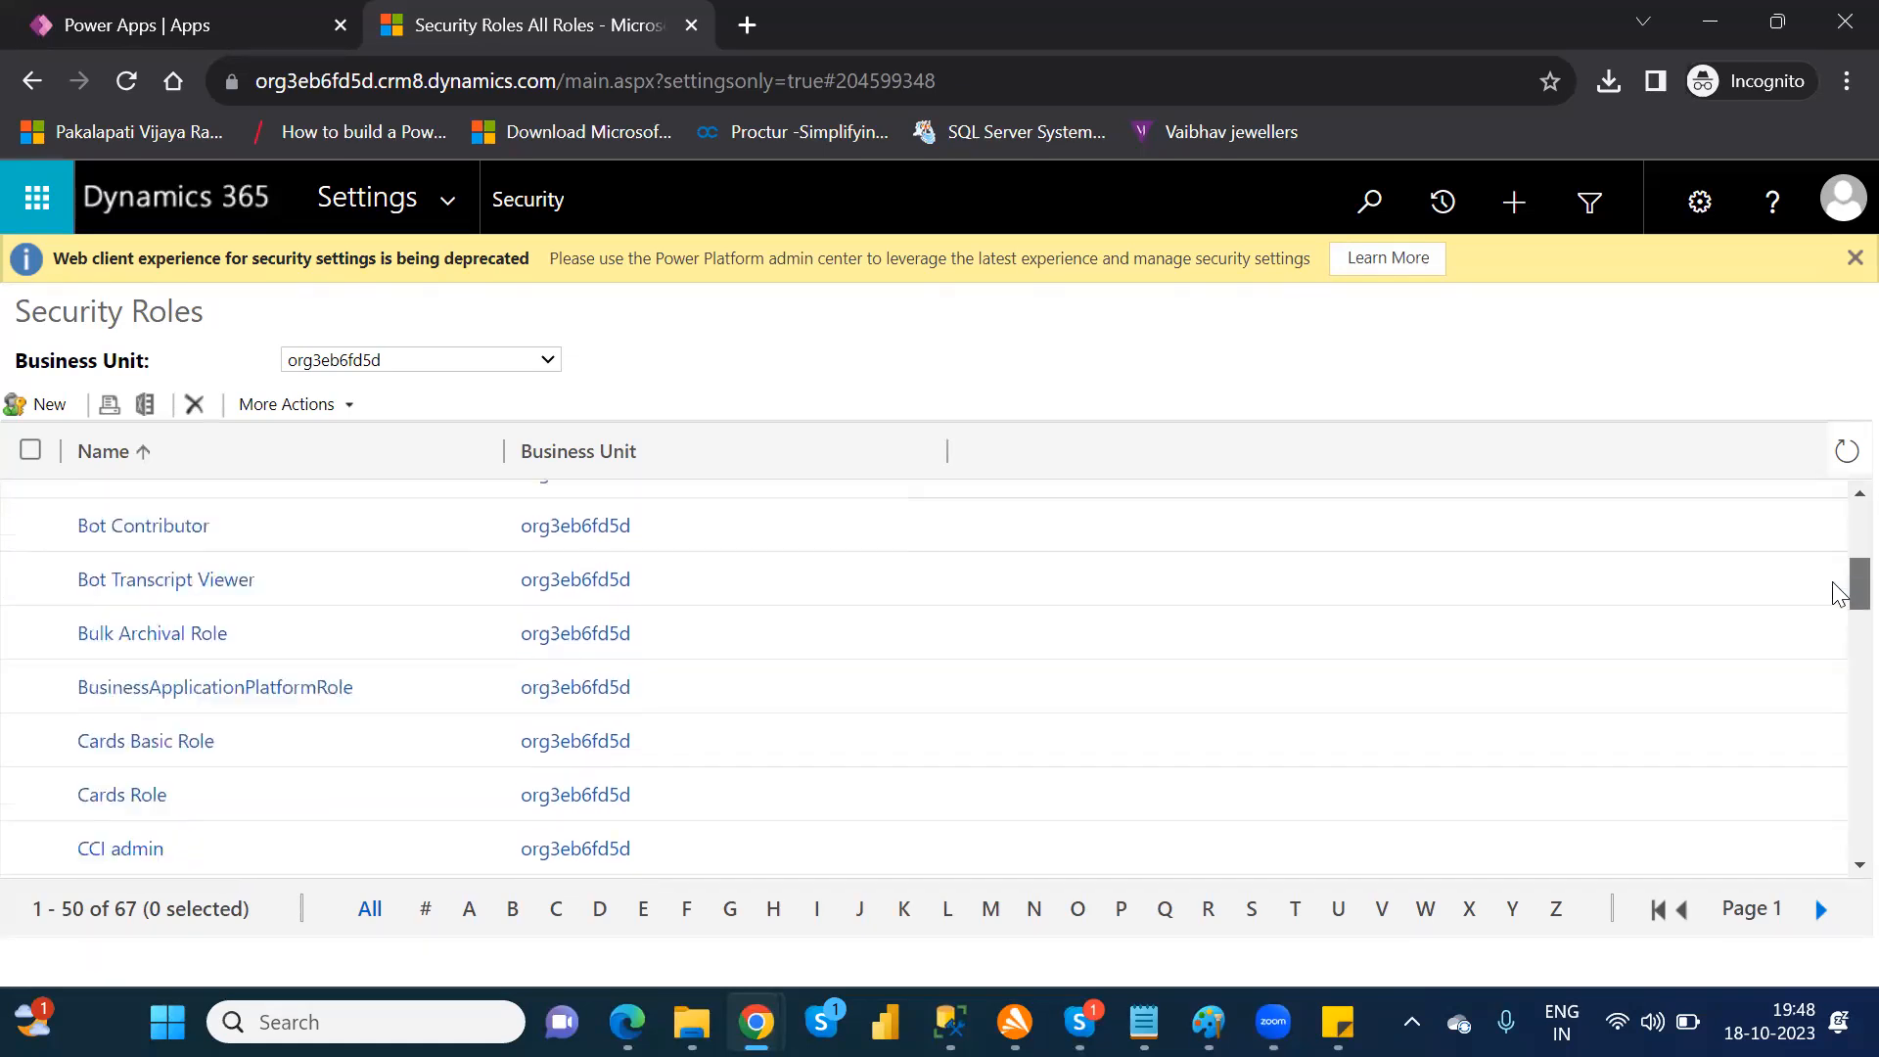
{"action": "scroll", "coordinate": [1837, 686], "scroll_direction": "down", "scroll_amount": 5}
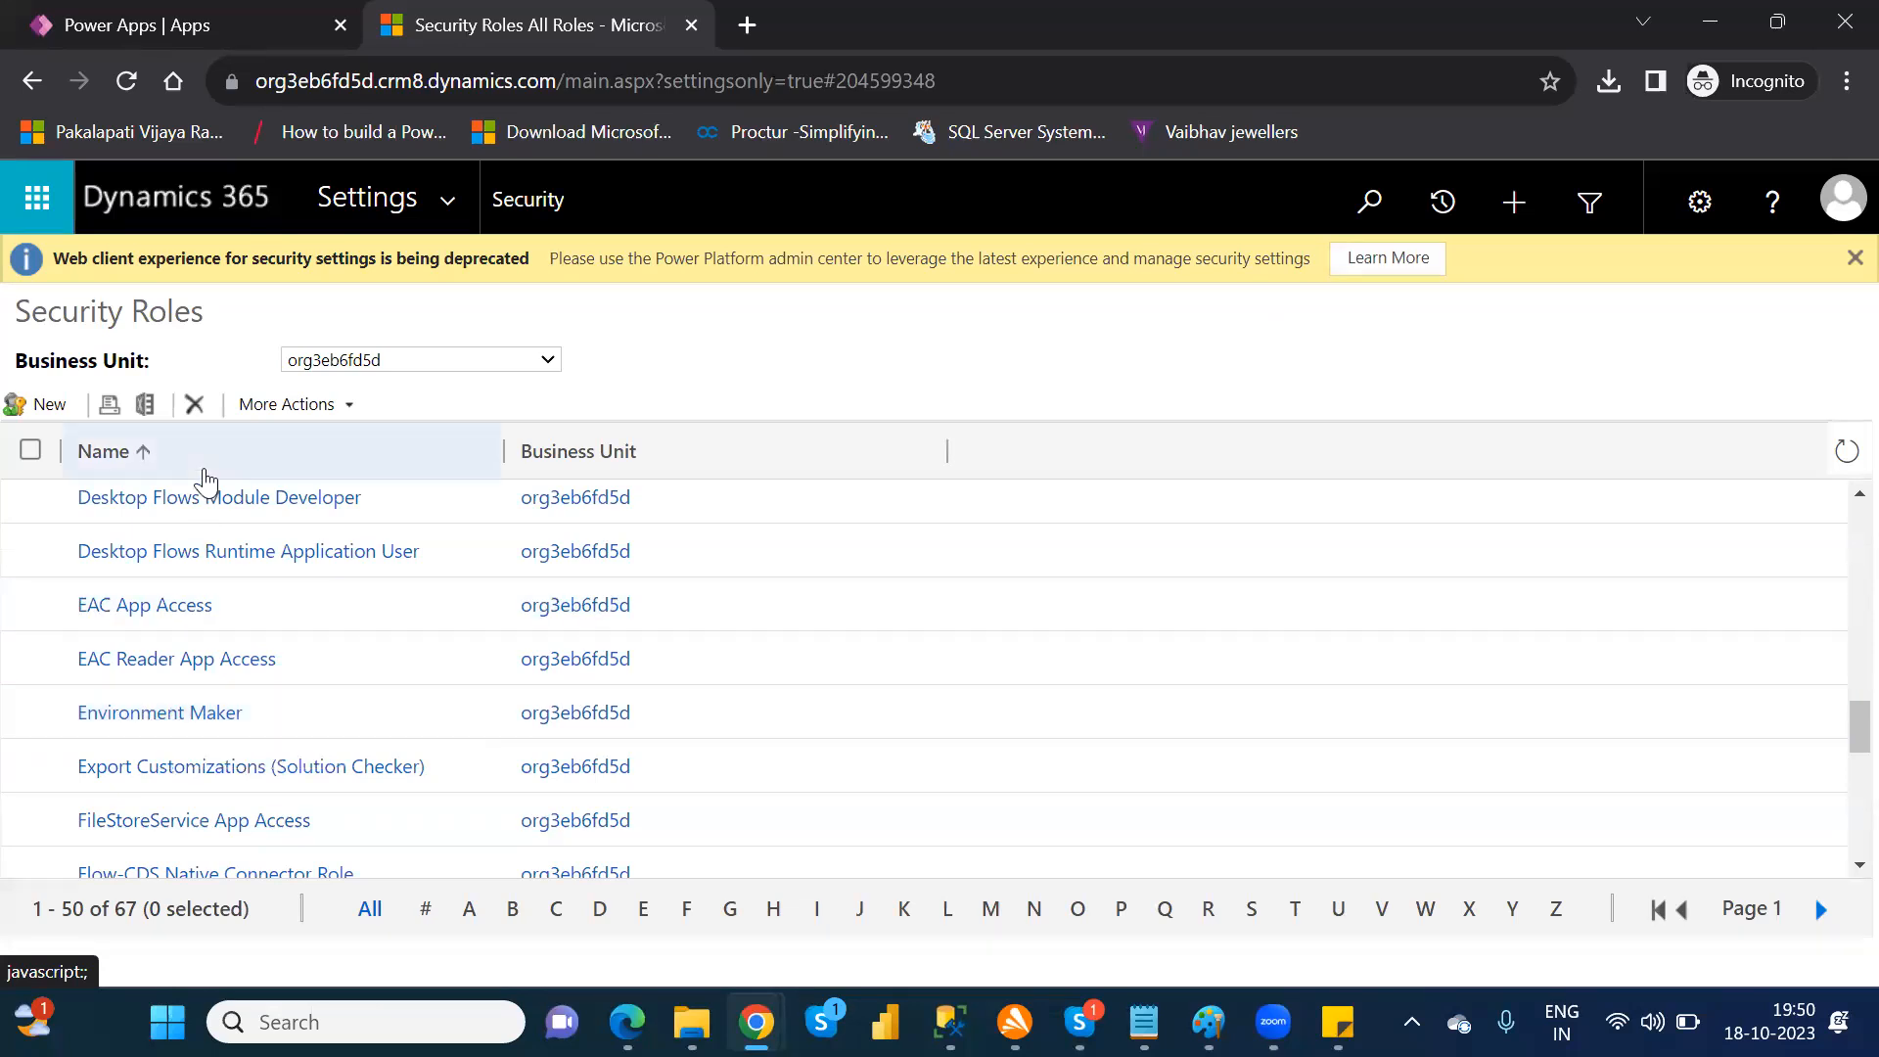
{"action": "left_click", "coordinate": [182, 714]}
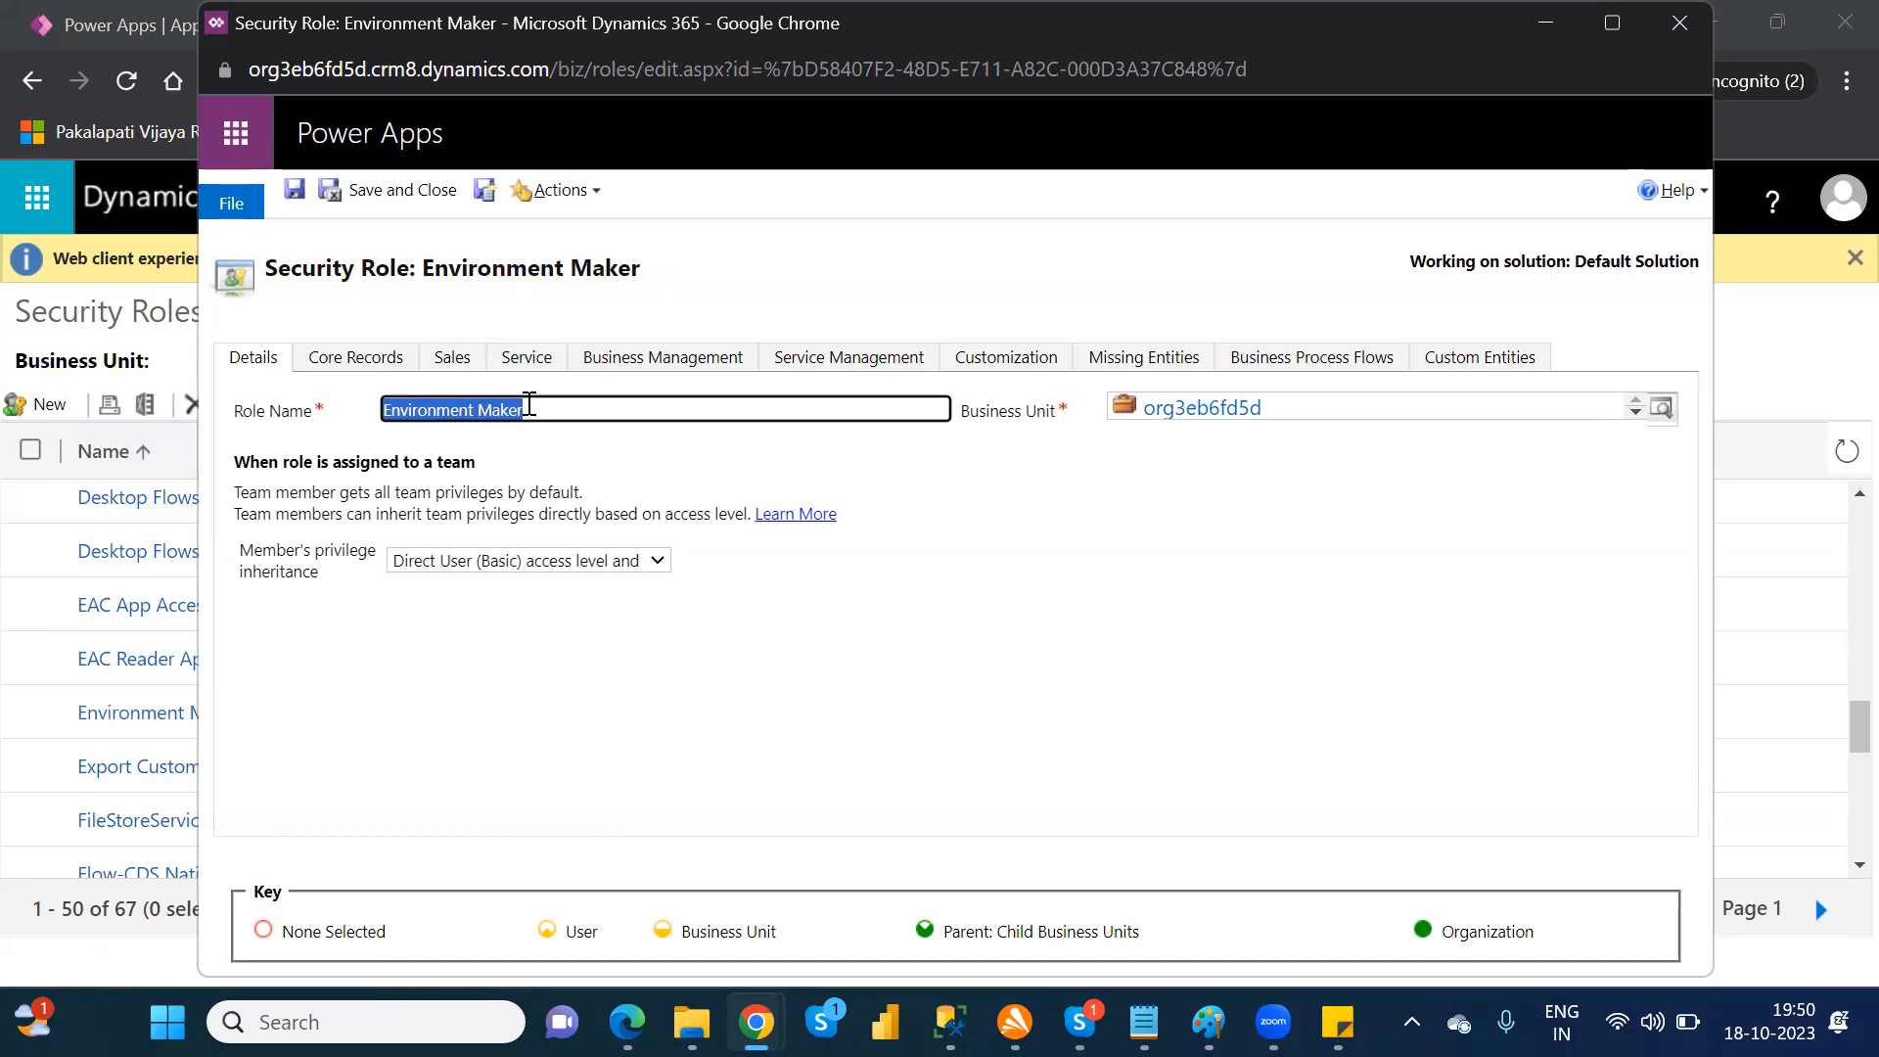
{"action": "left_click", "coordinate": [358, 367]}
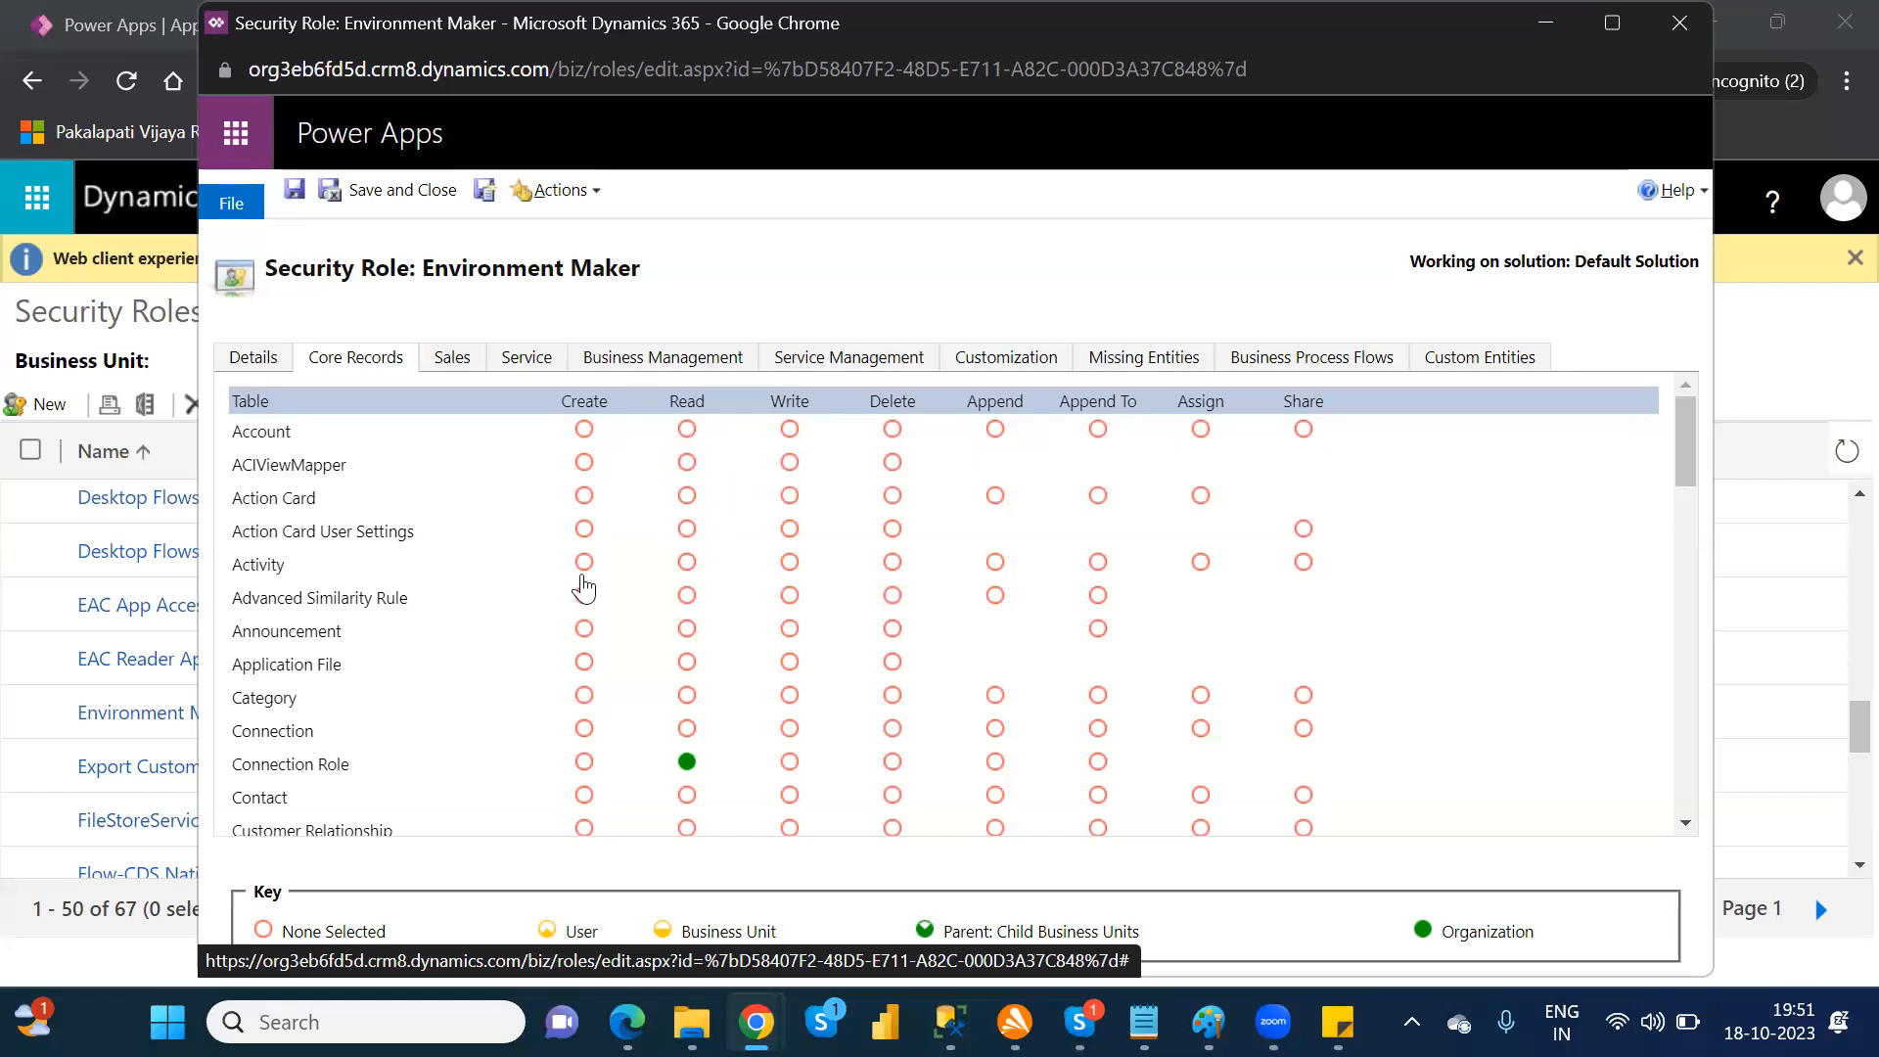
{"action": "left_click", "coordinate": [453, 375]}
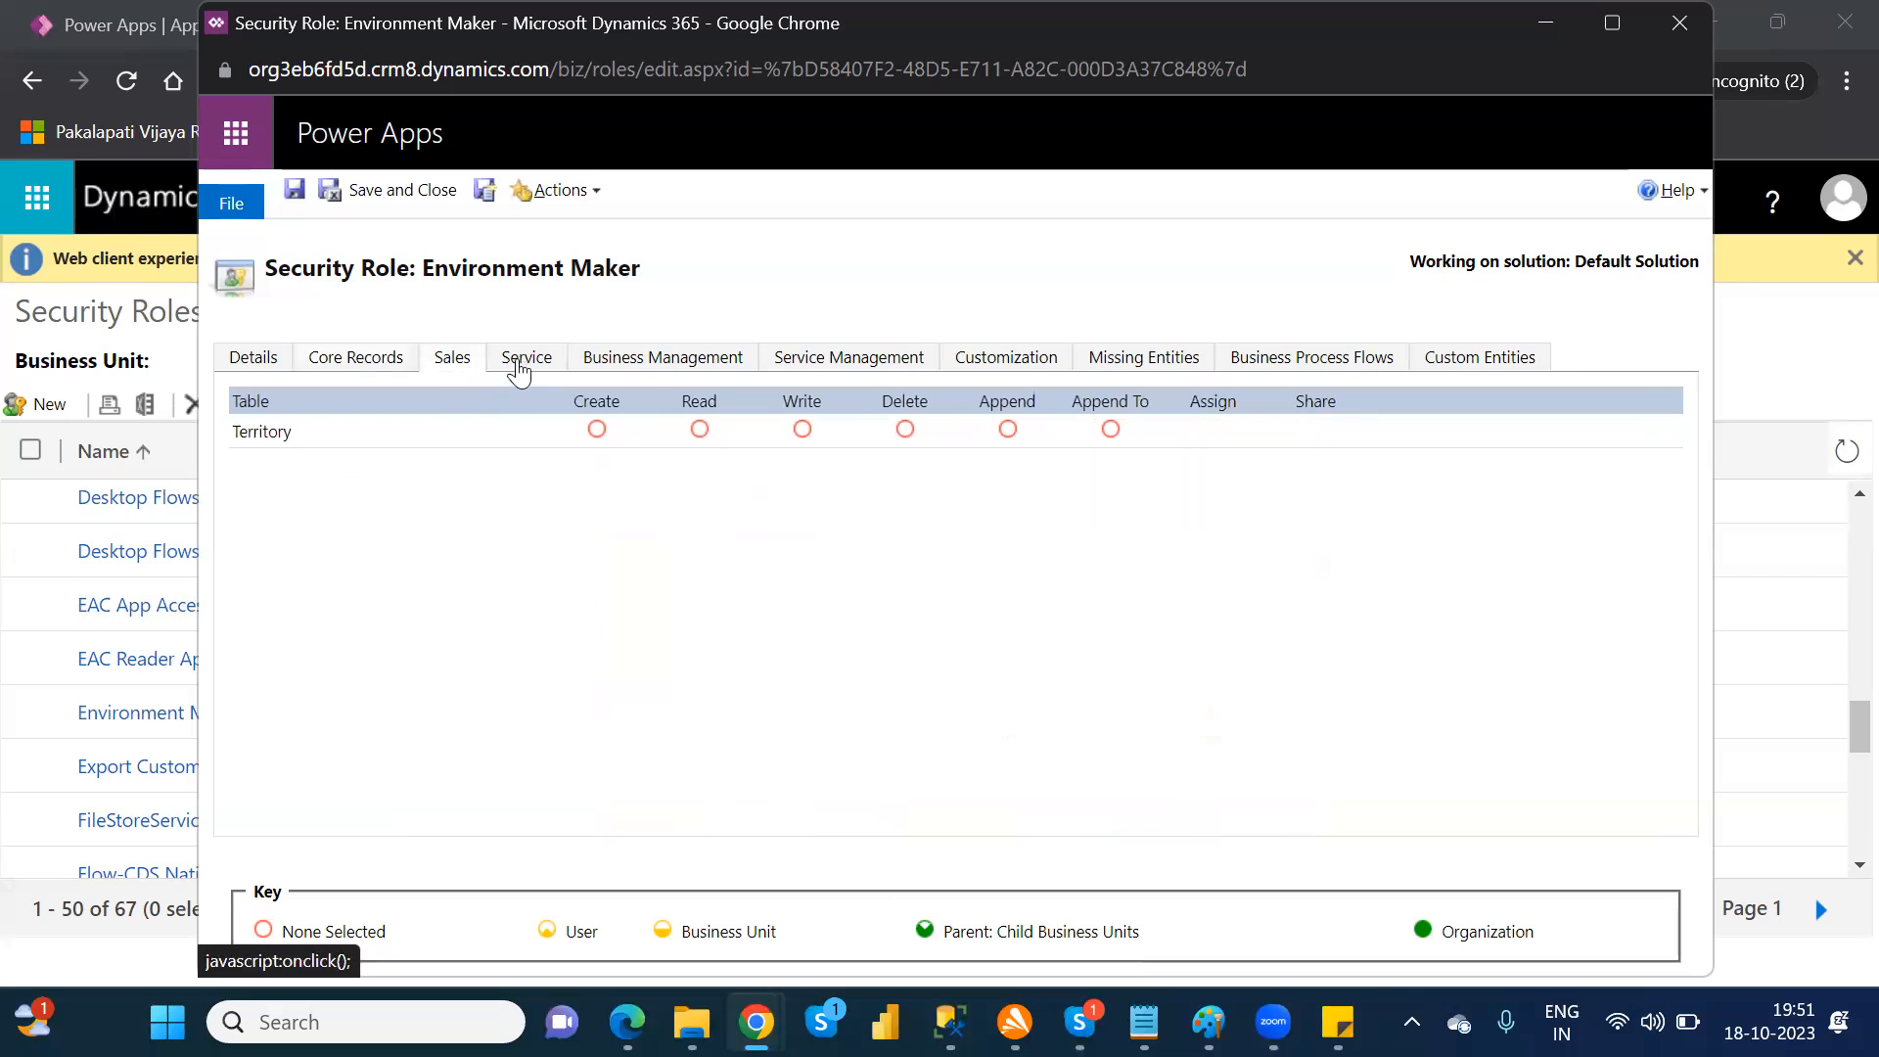
{"action": "left_click", "coordinate": [519, 370]}
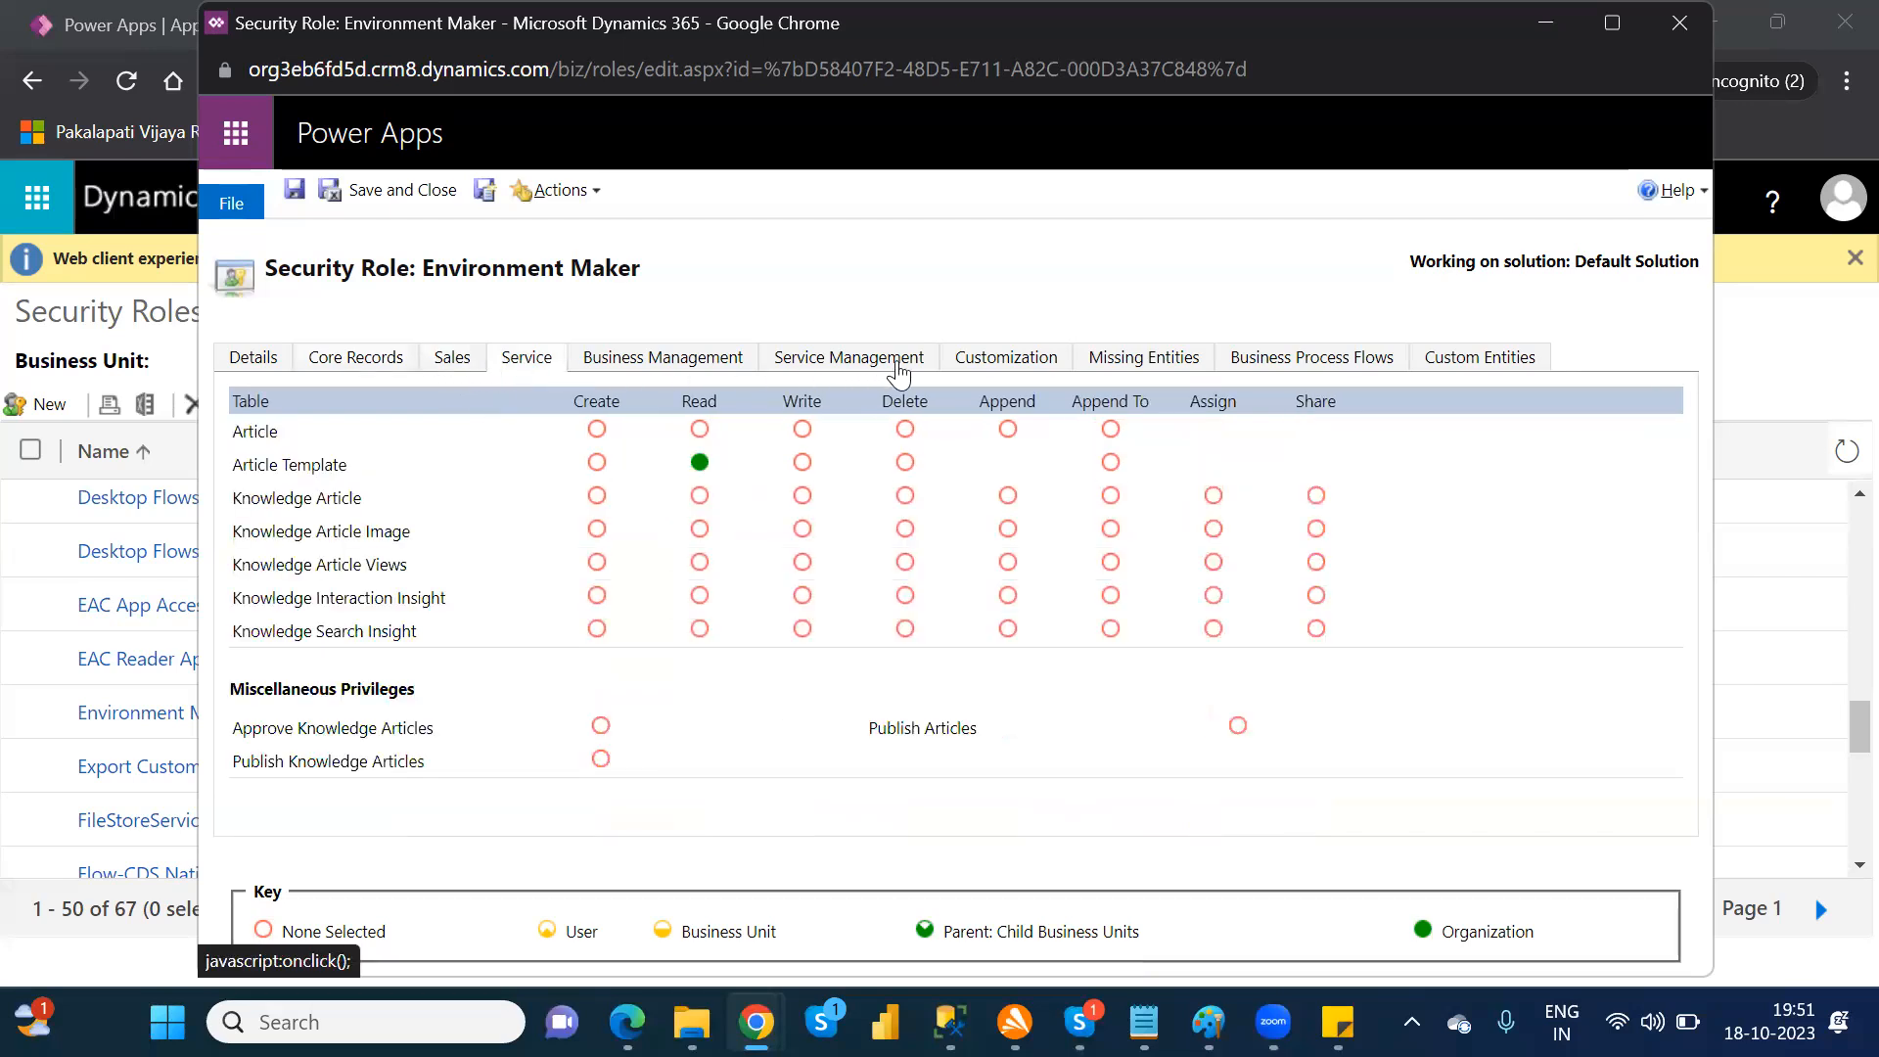
{"action": "left_click", "coordinate": [1024, 370]}
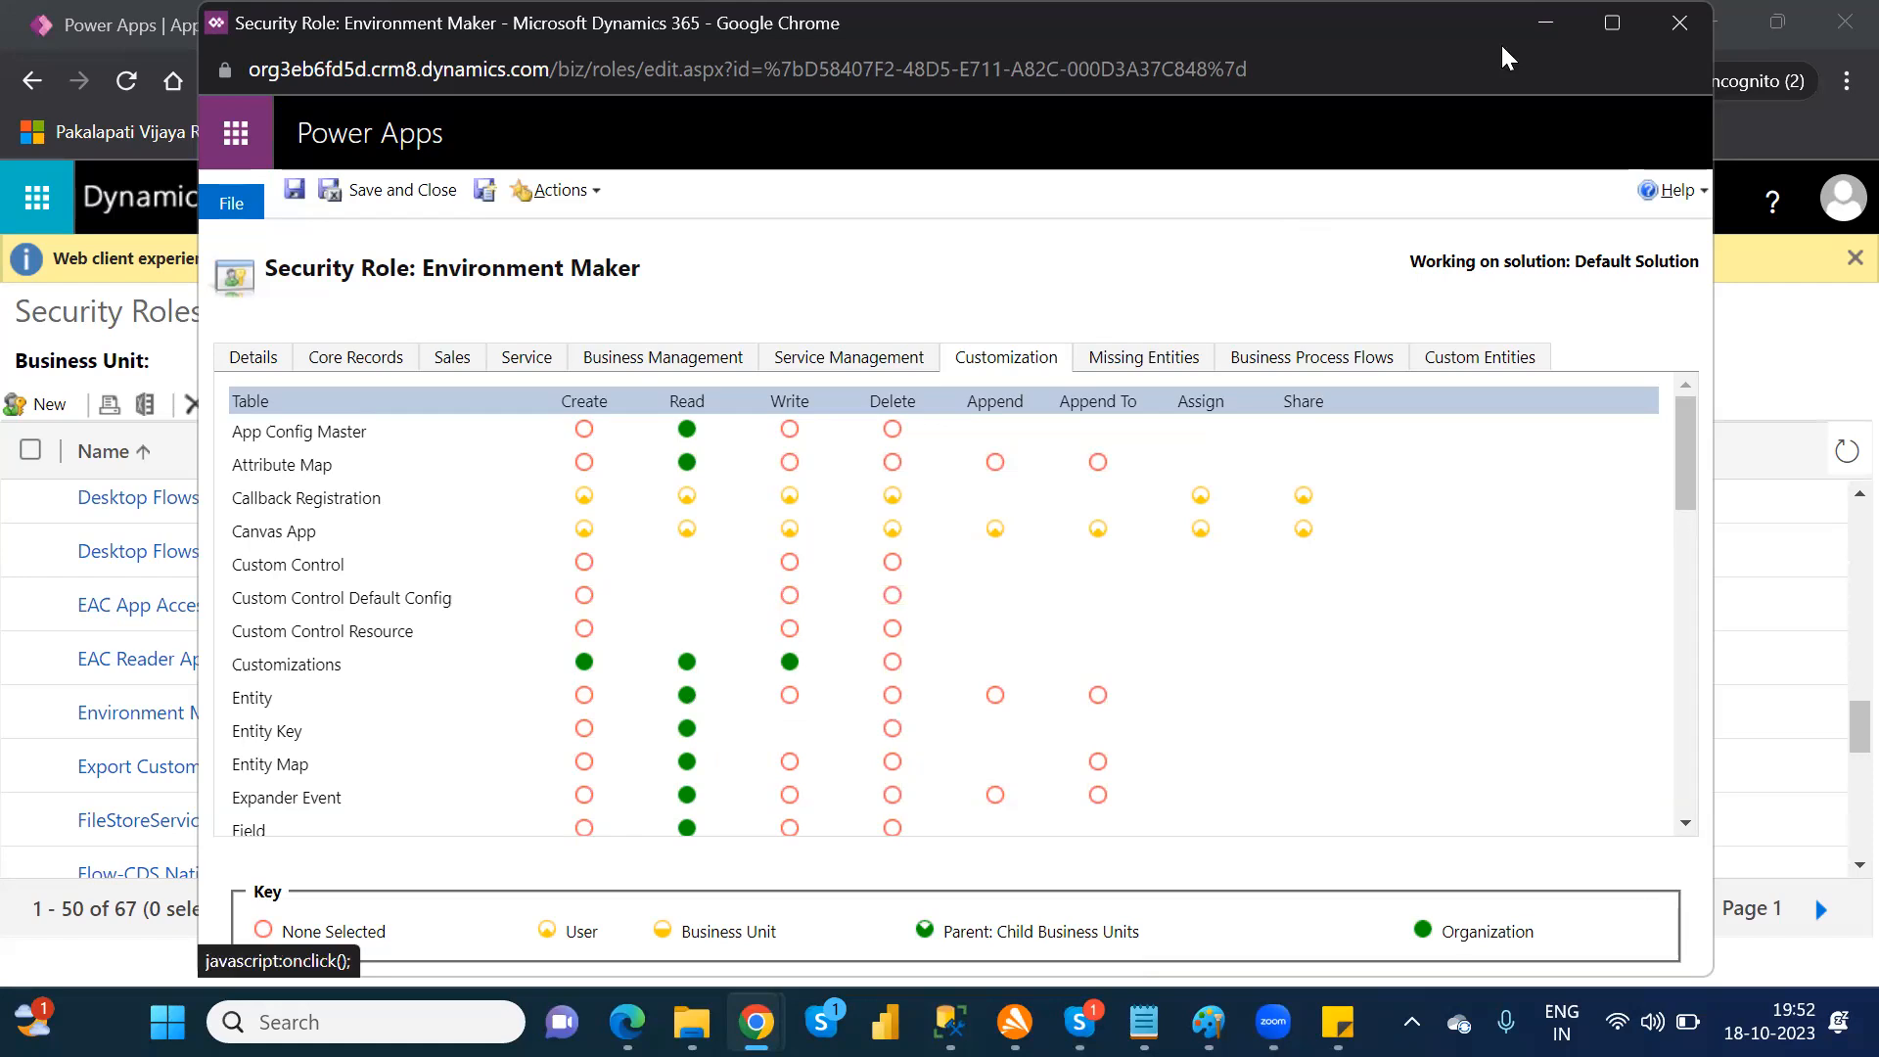
{"action": "left_click", "coordinate": [1686, 23]}
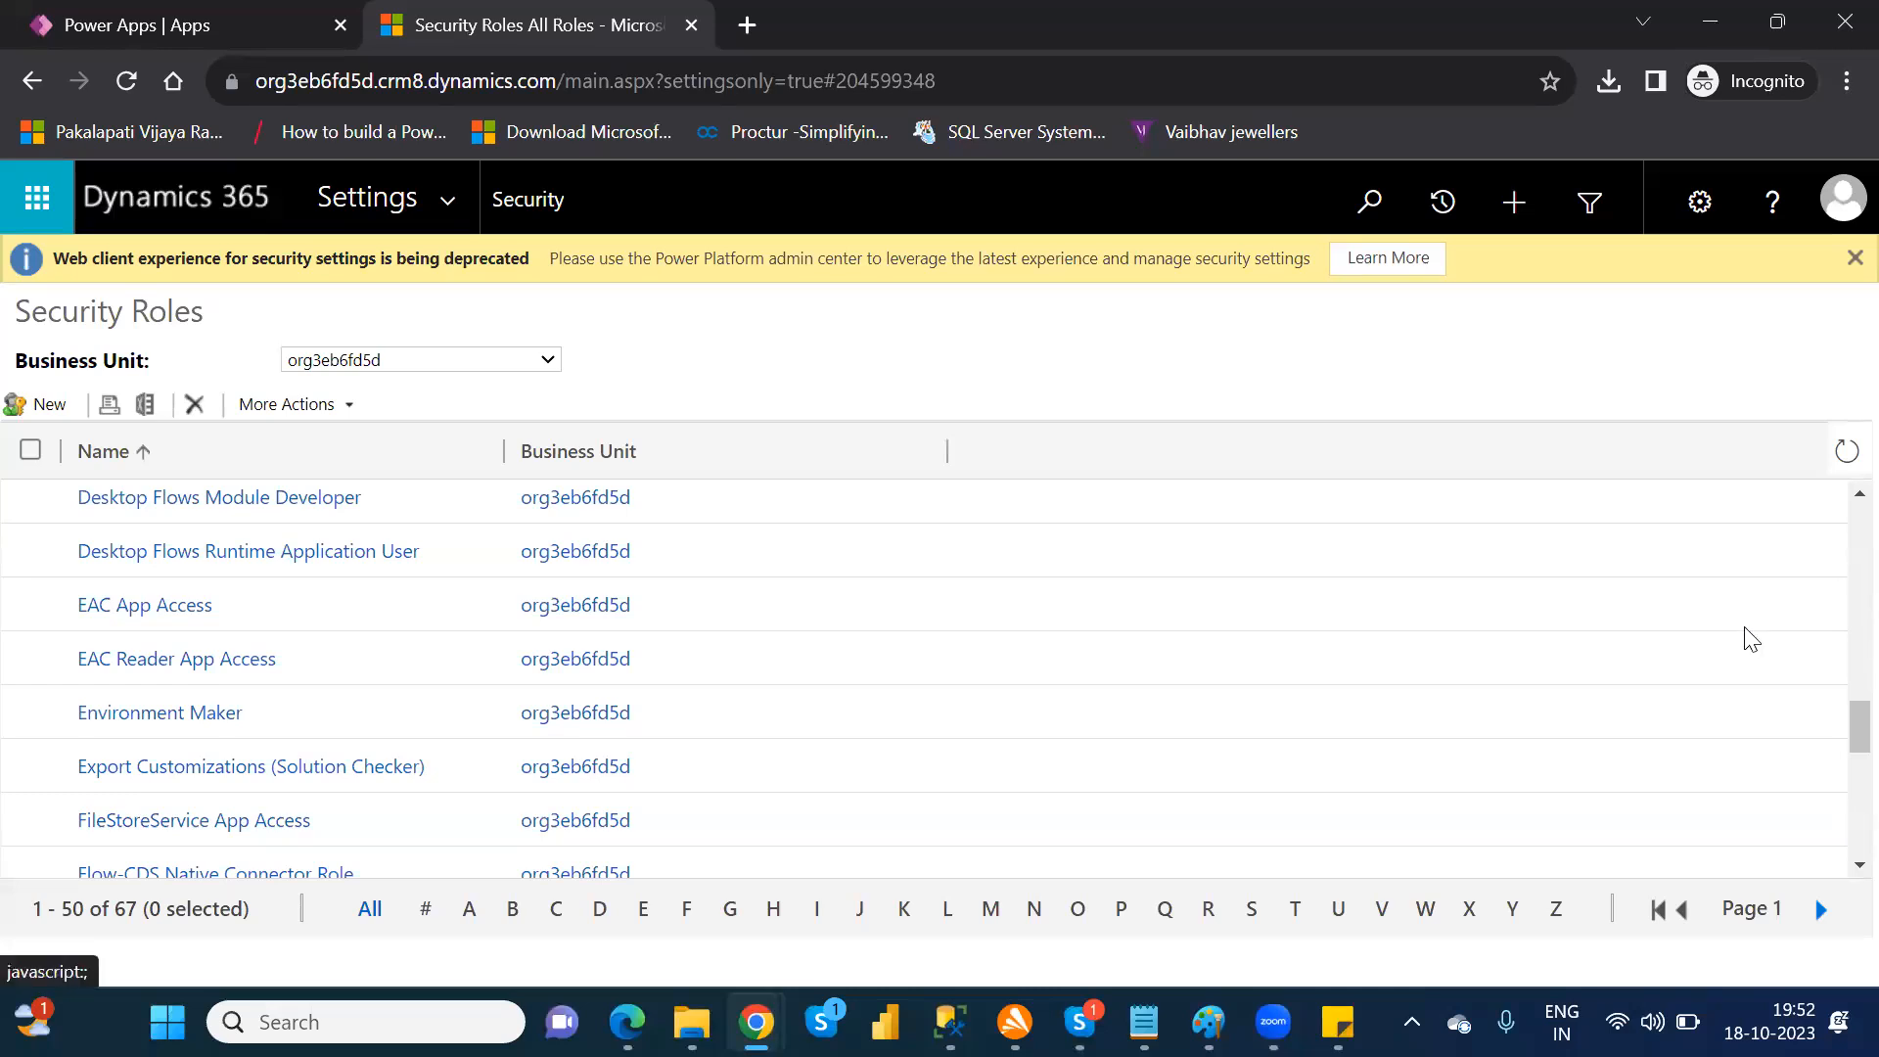
Step: Filter the security roles to names starting with S and examine System Administrator's Core Records privileges and System Customizer's details
{"action": "scroll", "coordinate": [1839, 749], "scroll_direction": "down", "scroll_amount": 3}
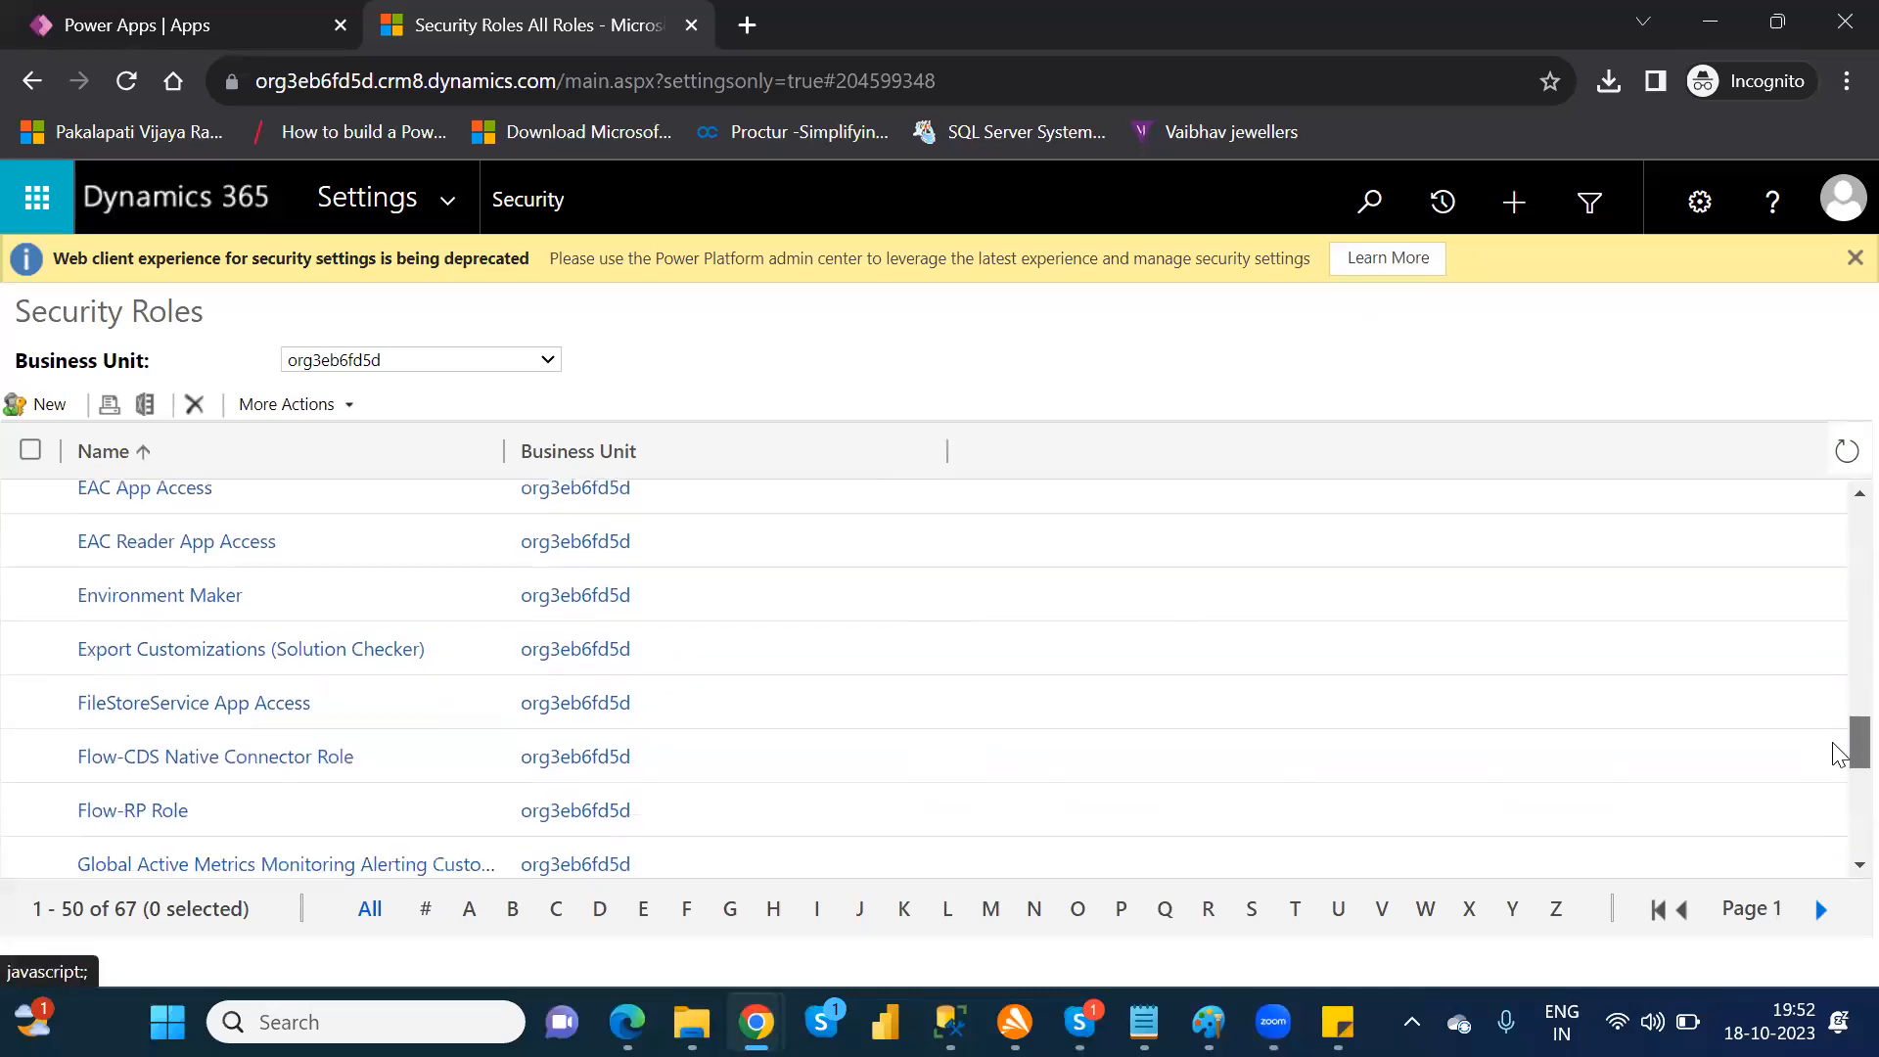
{"action": "scroll", "coordinate": [1838, 795], "scroll_direction": "down", "scroll_amount": 5}
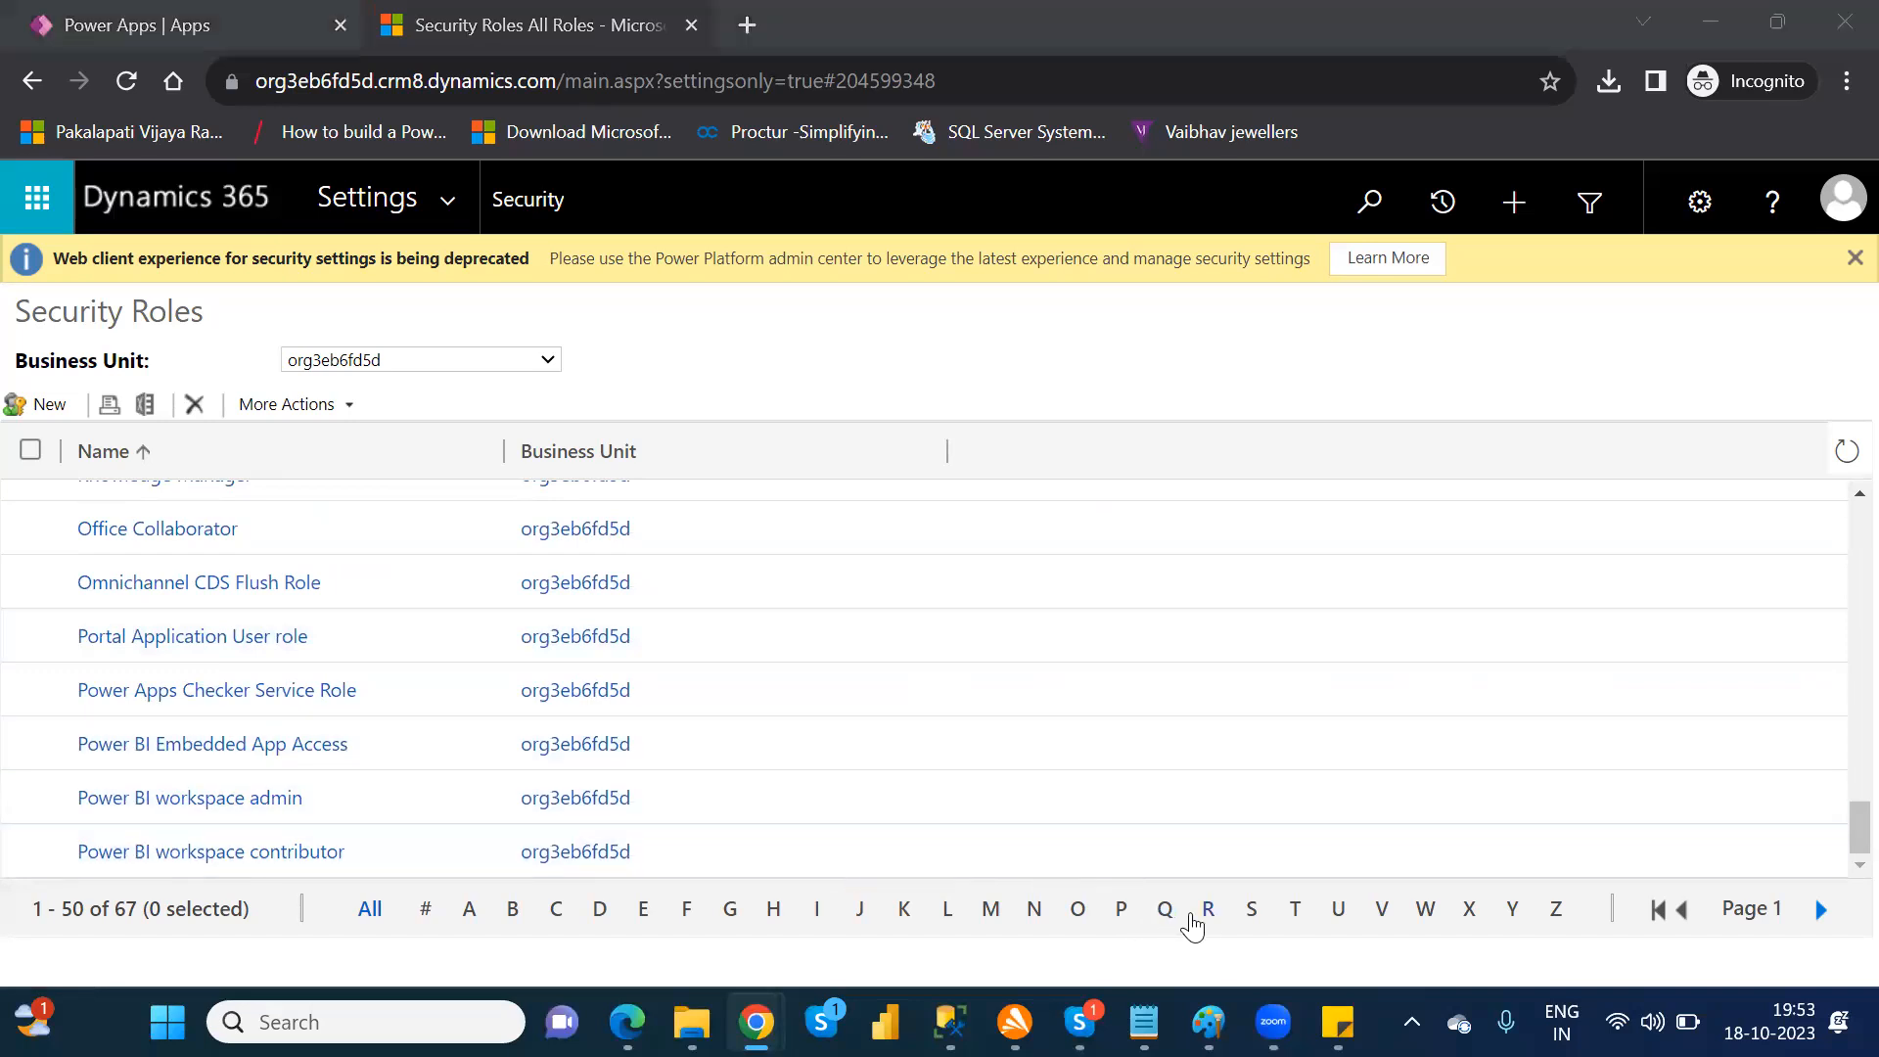
{"action": "left_click", "coordinate": [1250, 910]}
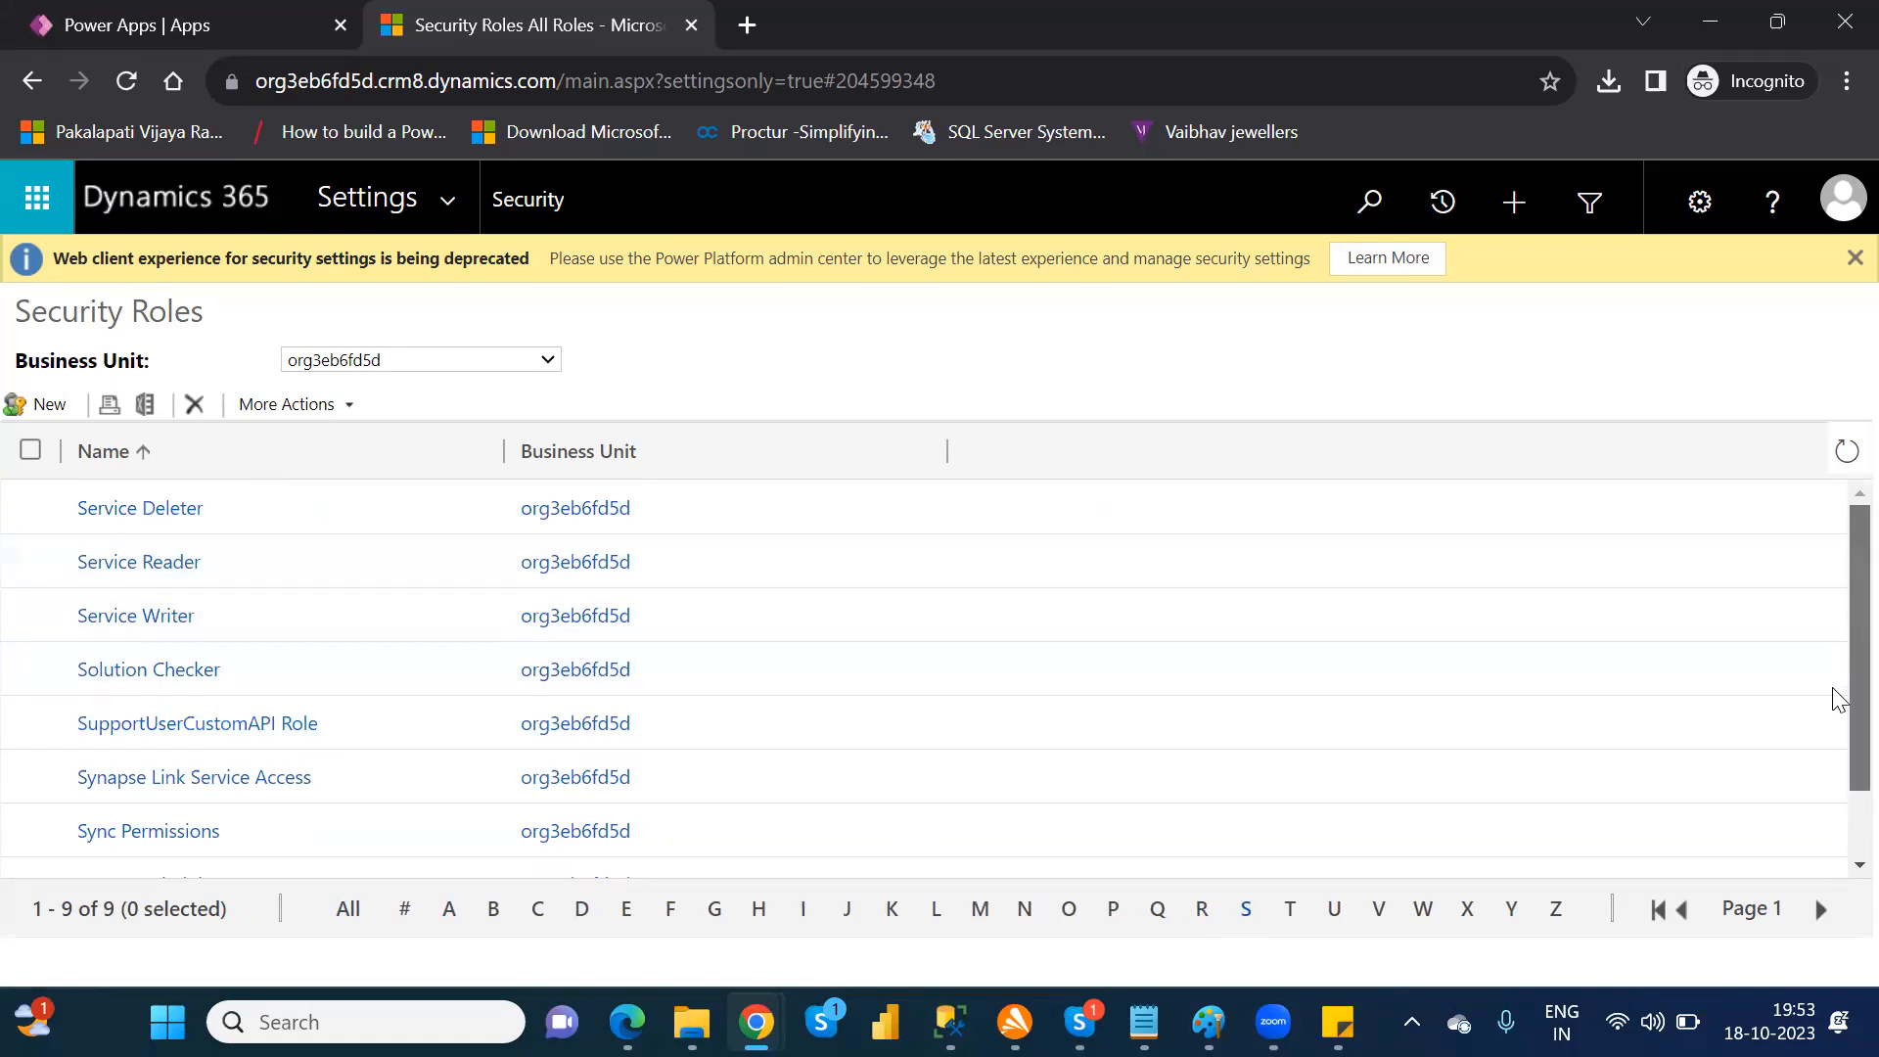
{"action": "left_click_drag", "start_coordinate": [1850, 650], "coordinate": [1850, 738]}
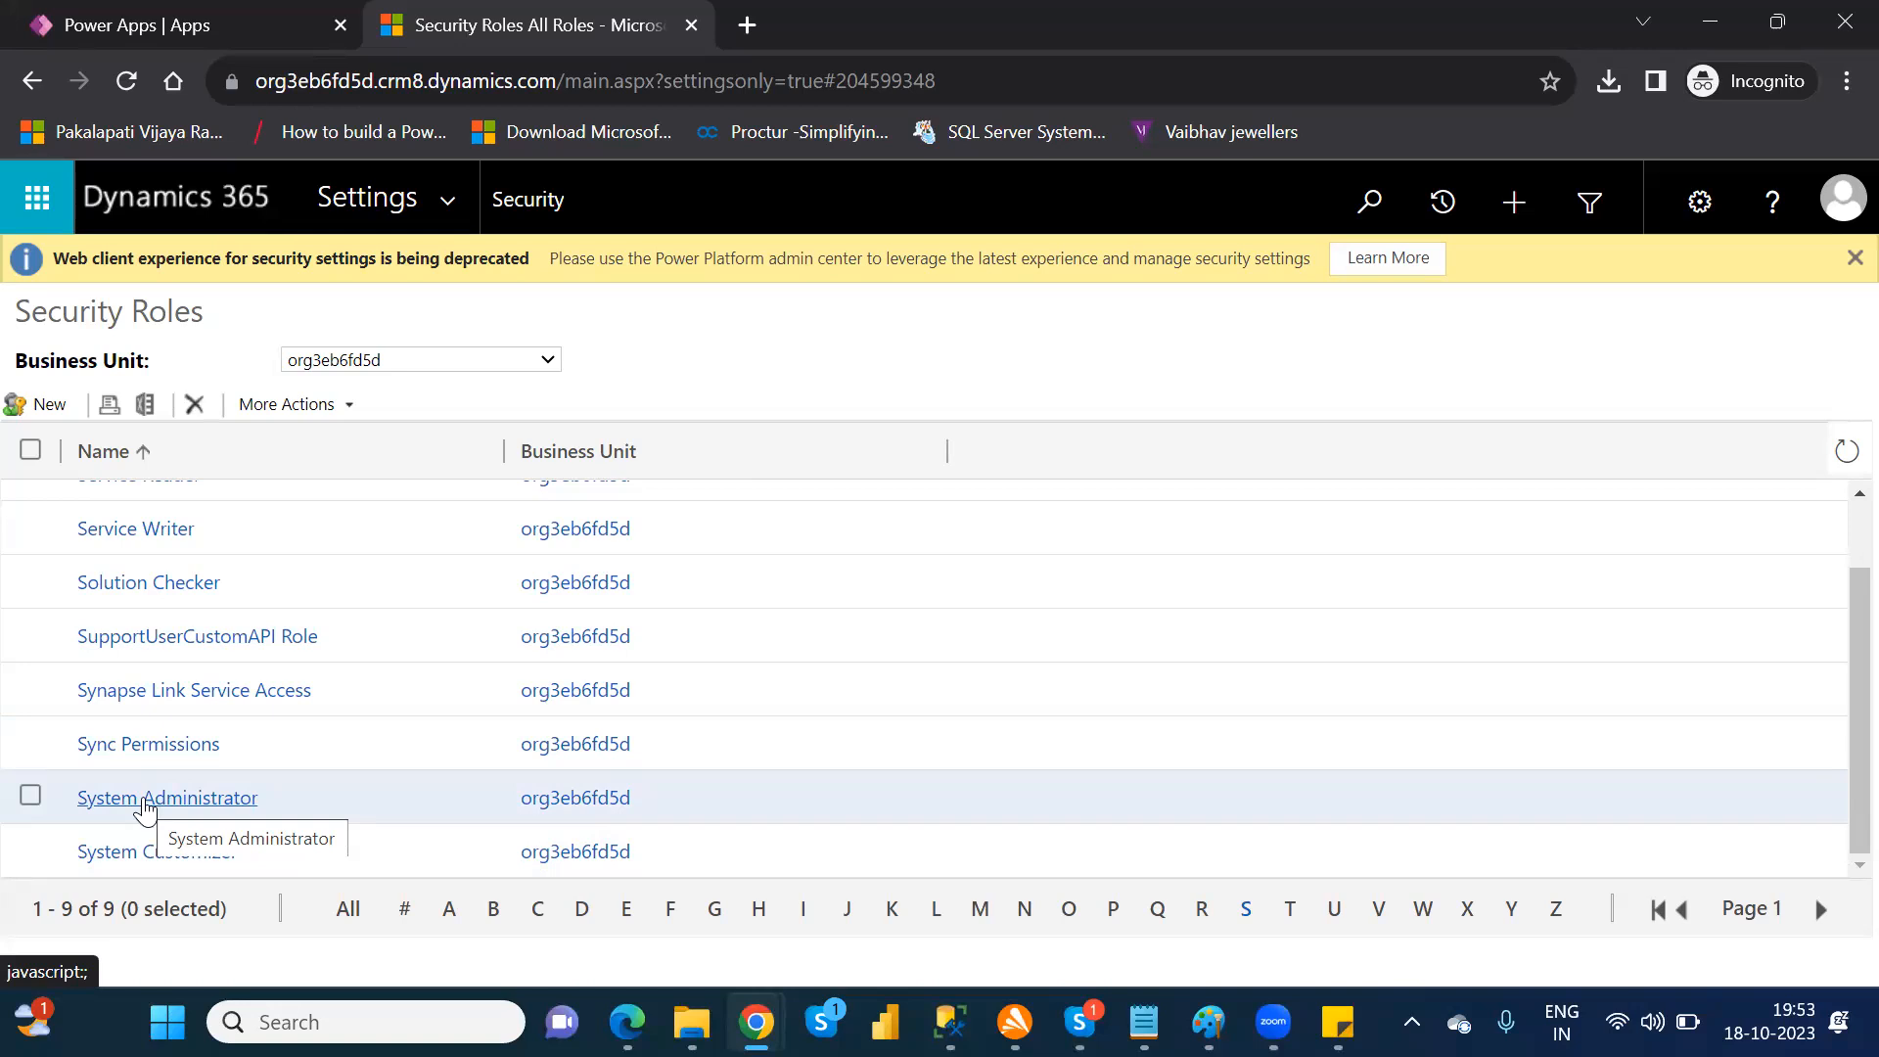
{"action": "left_click", "coordinate": [144, 803]}
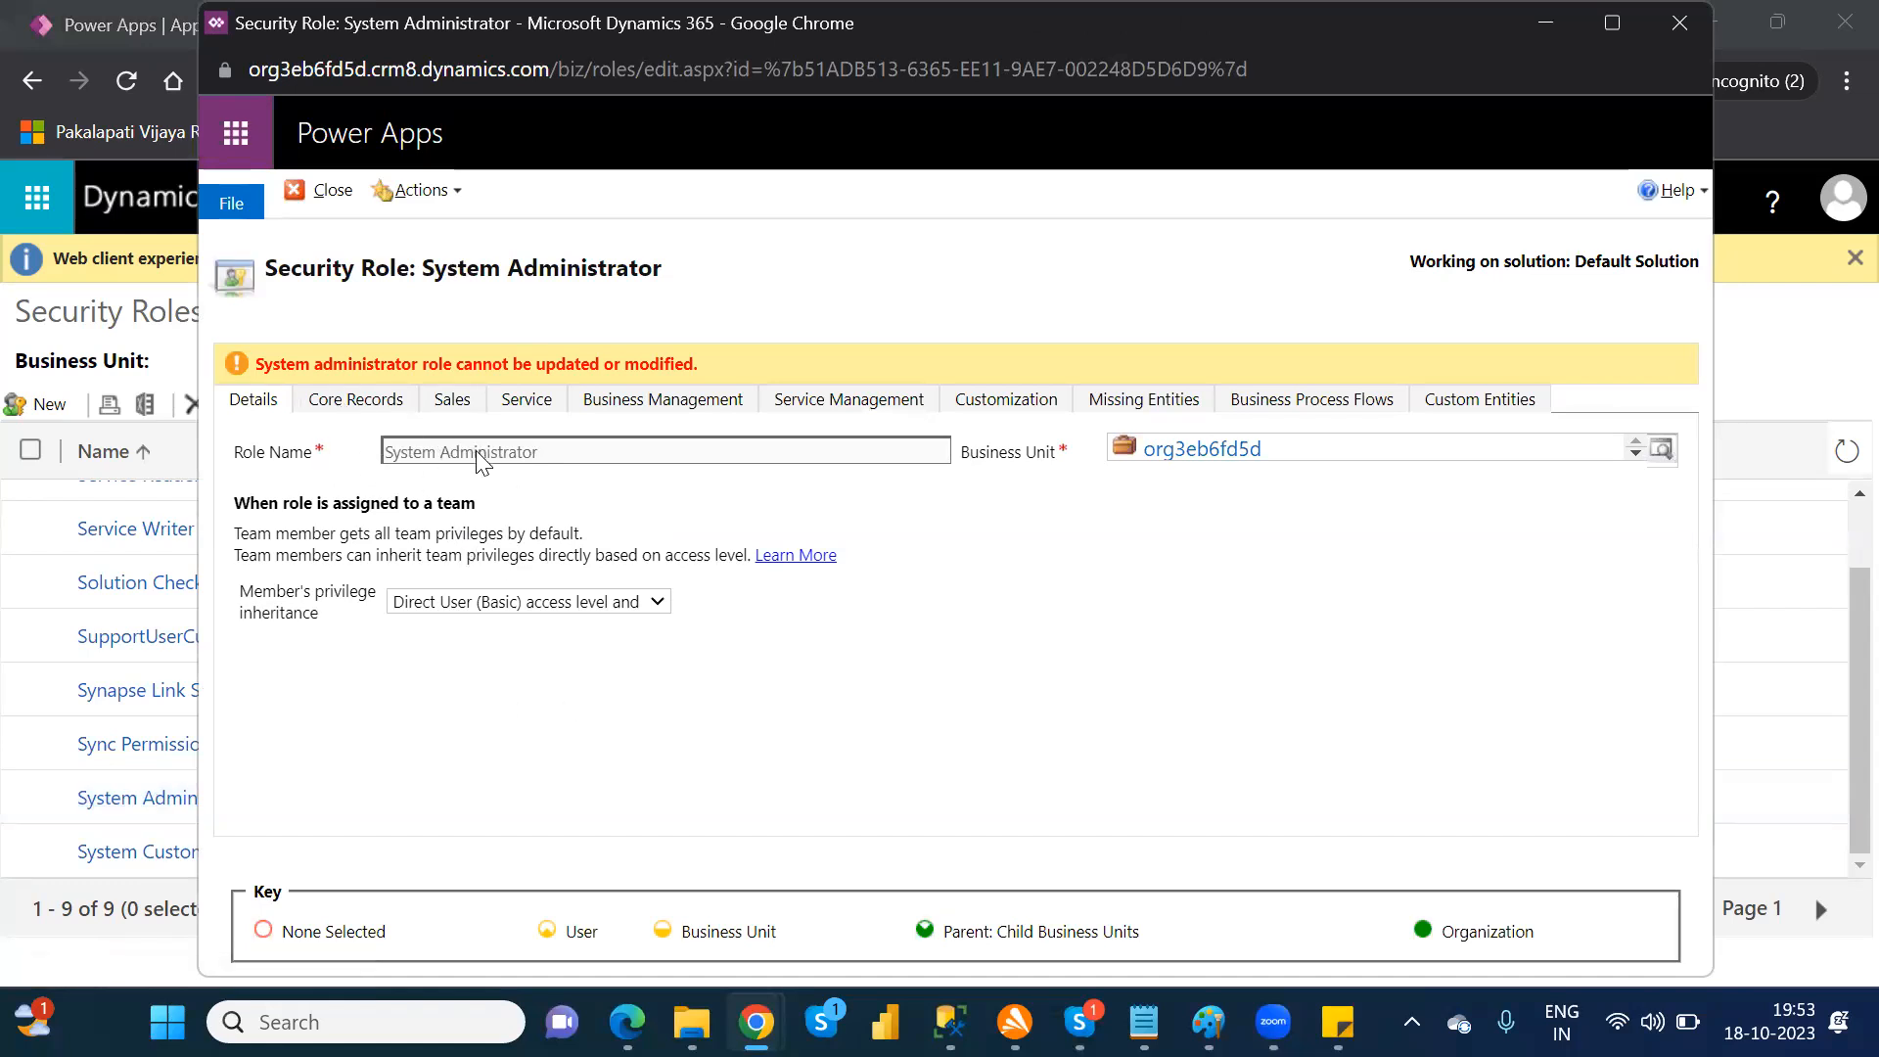
{"action": "left_click", "coordinate": [324, 402]}
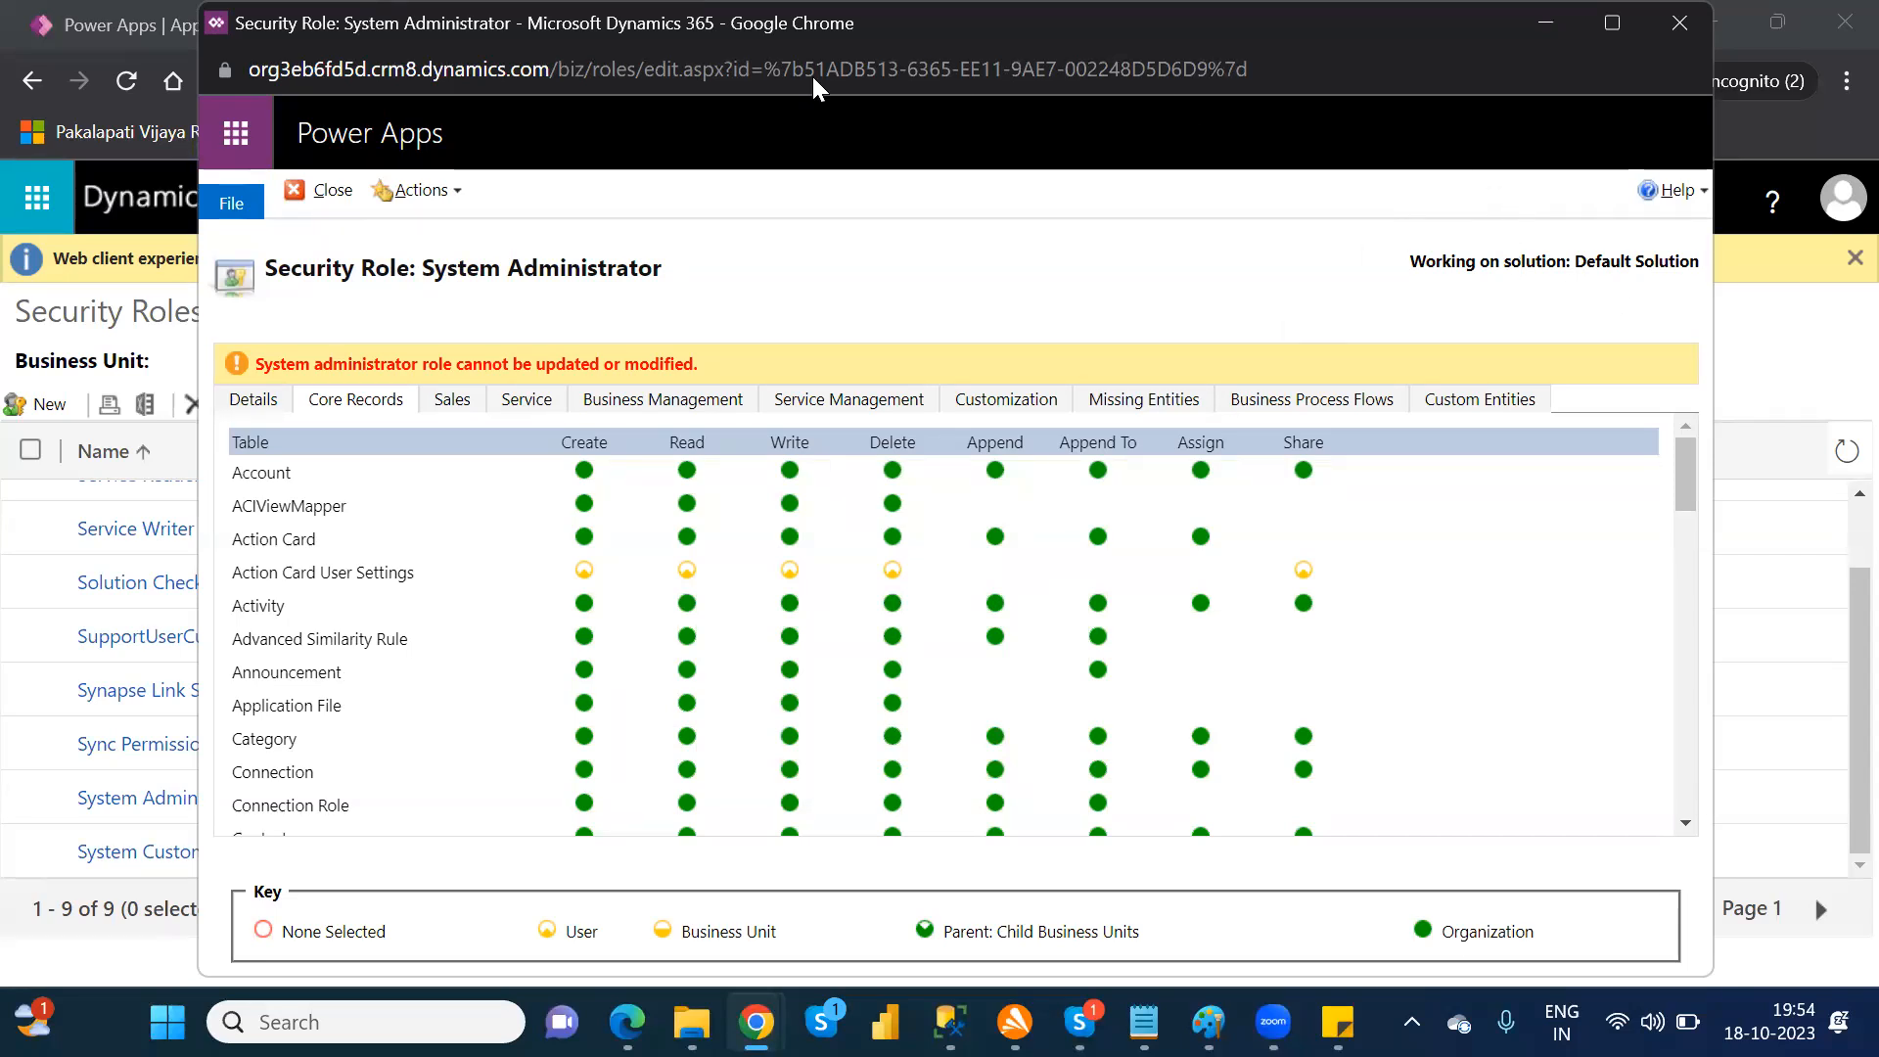
{"action": "left_click", "coordinate": [1679, 23]}
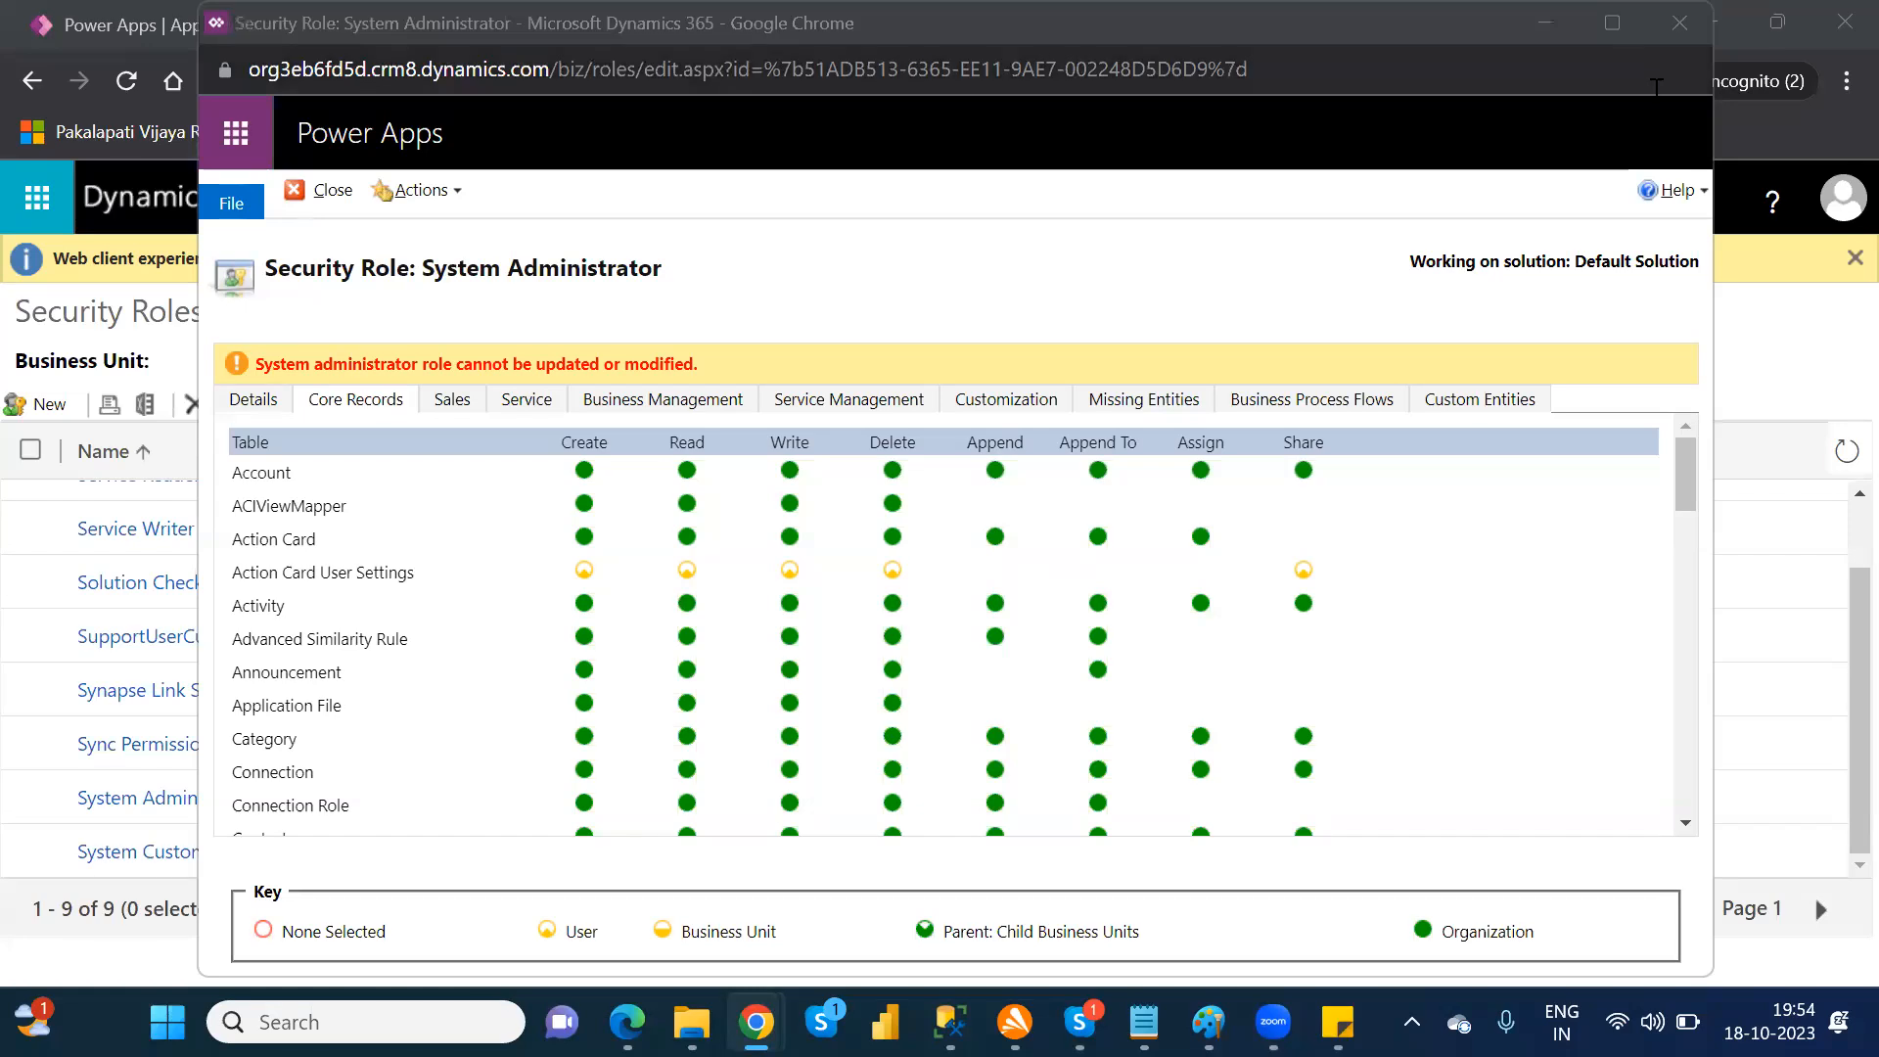
{"action": "left_click", "coordinate": [1670, 29]}
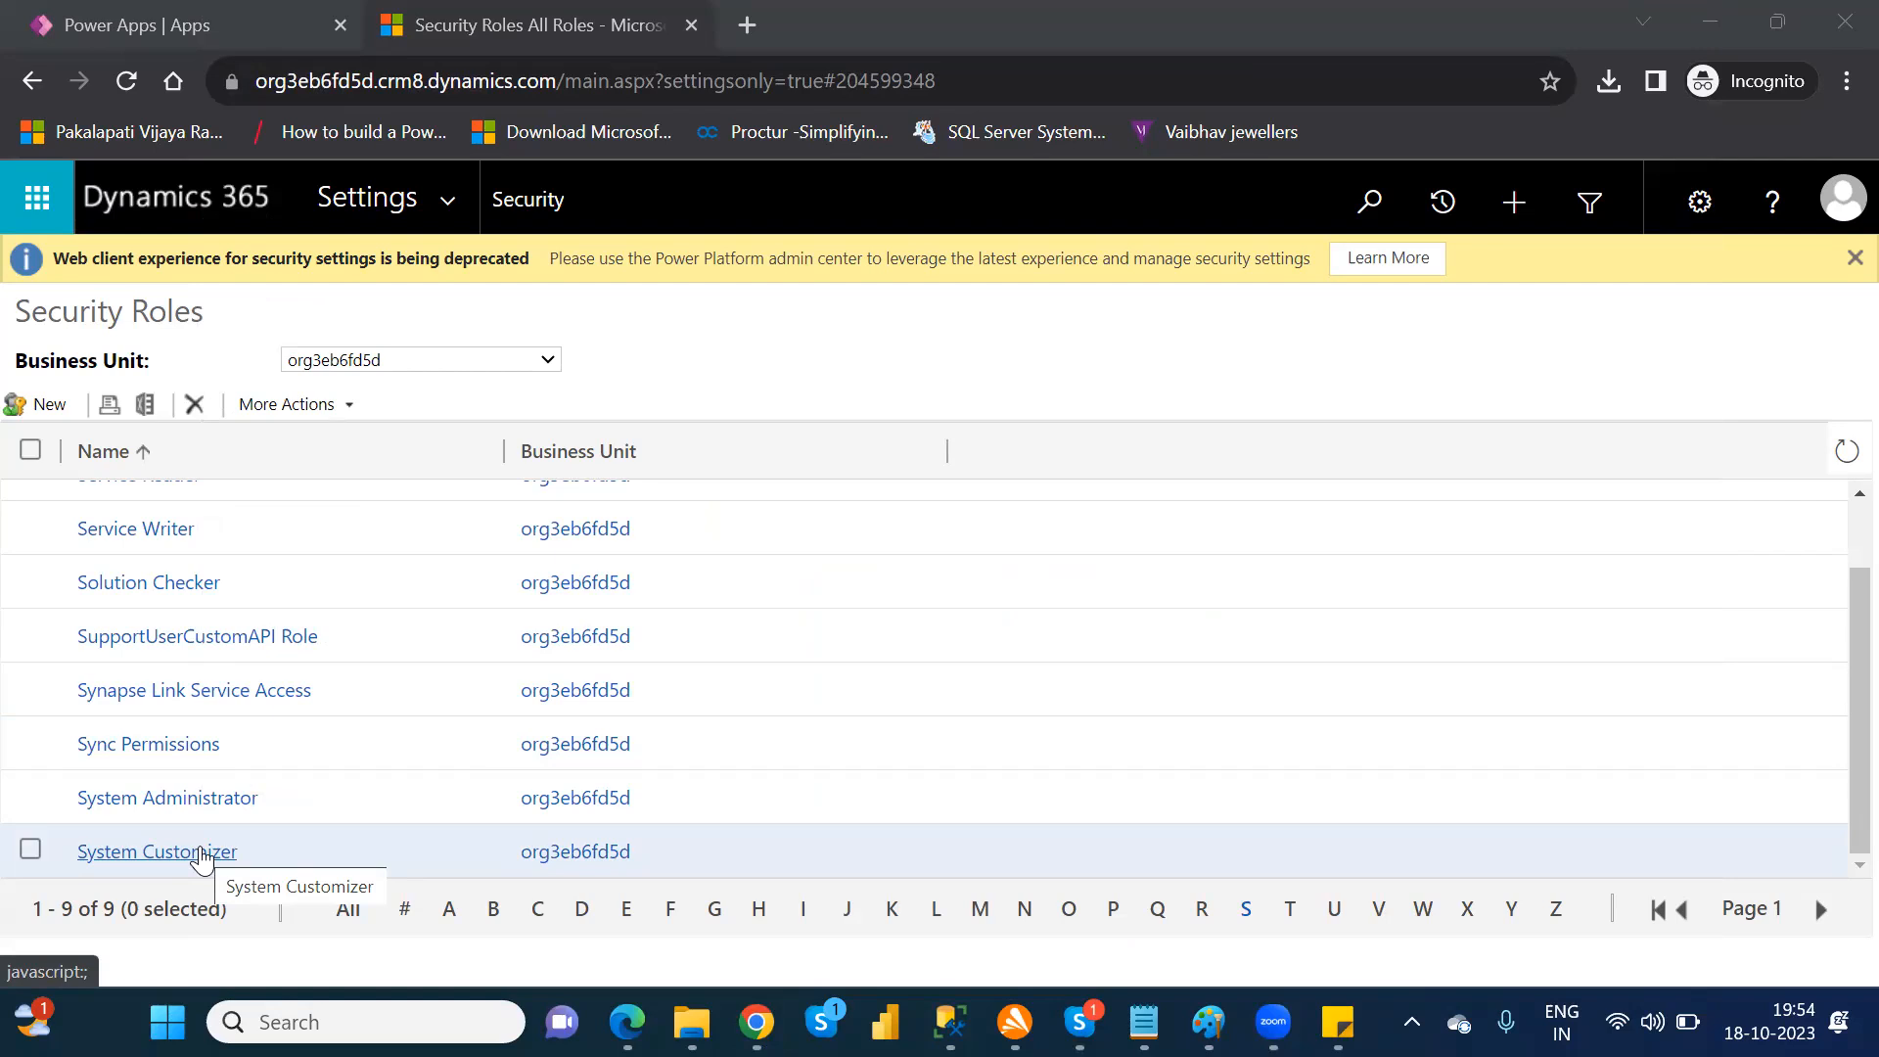
{"action": "left_click", "coordinate": [201, 854]}
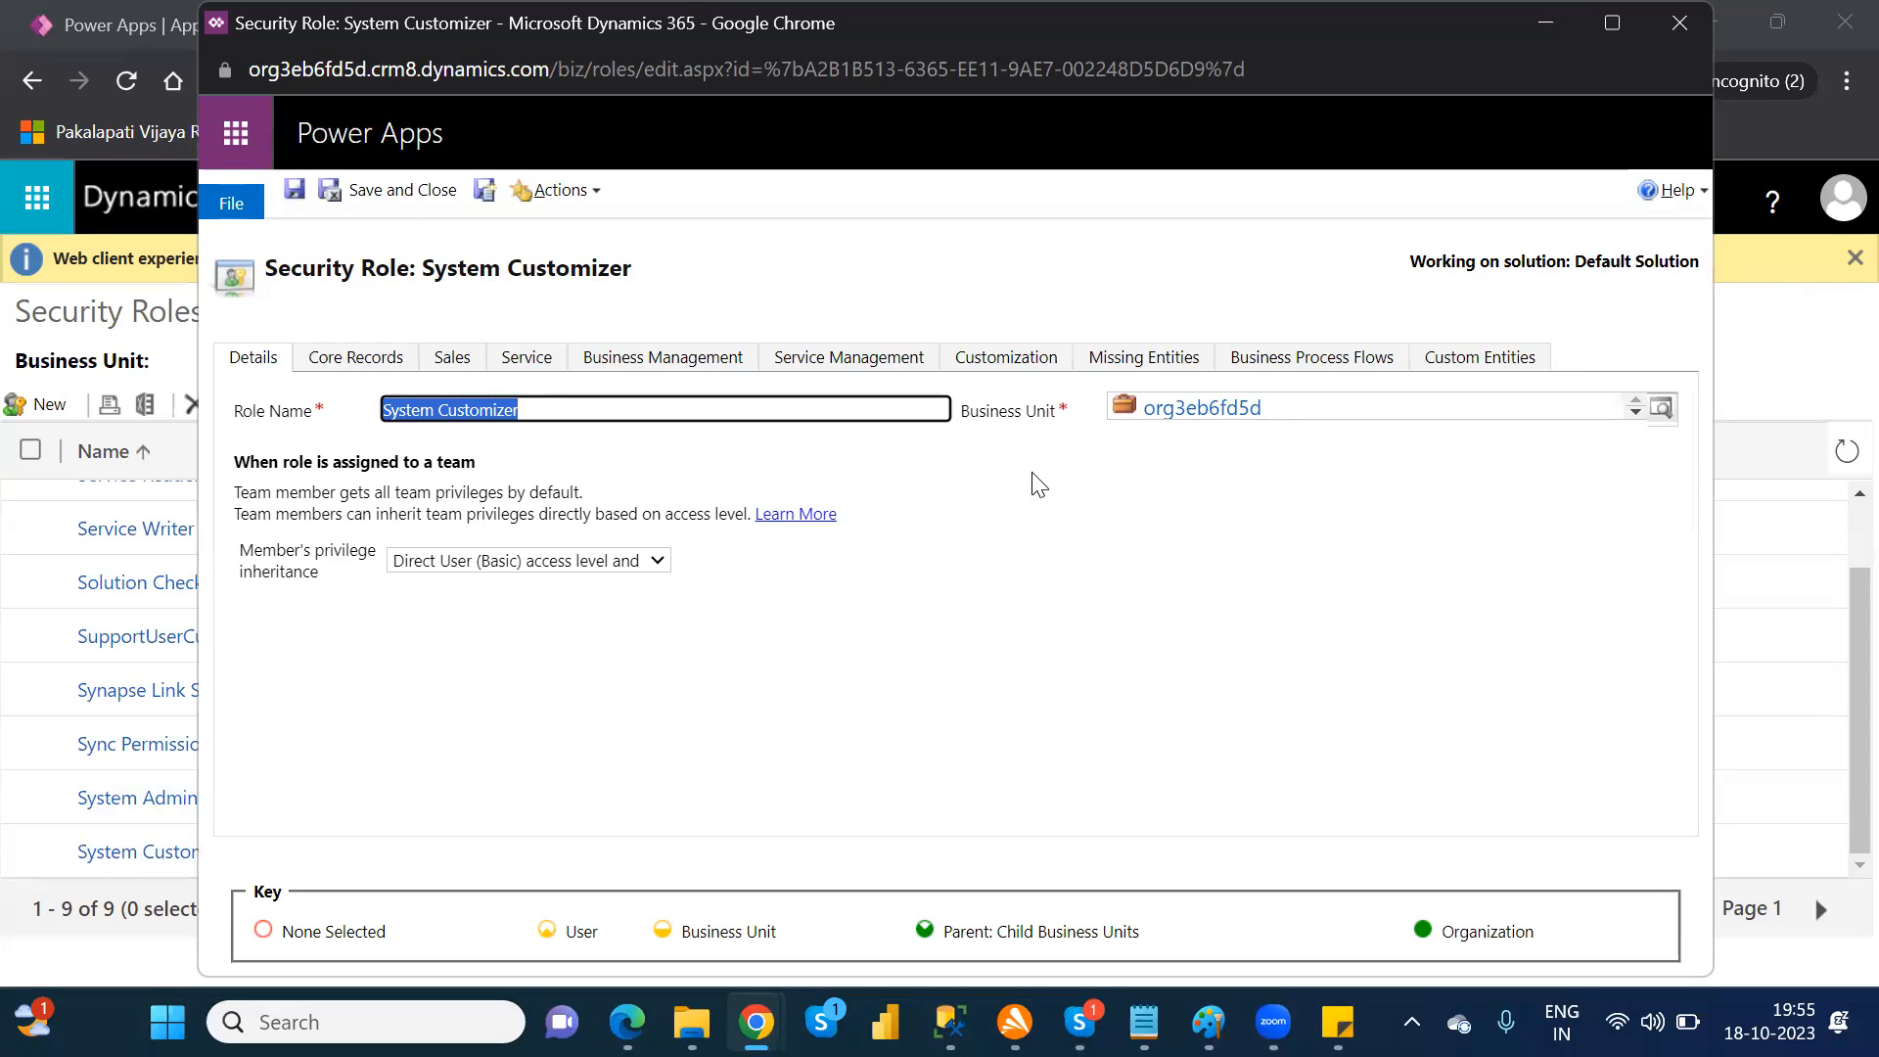
{"action": "left_click", "coordinate": [1683, 31]}
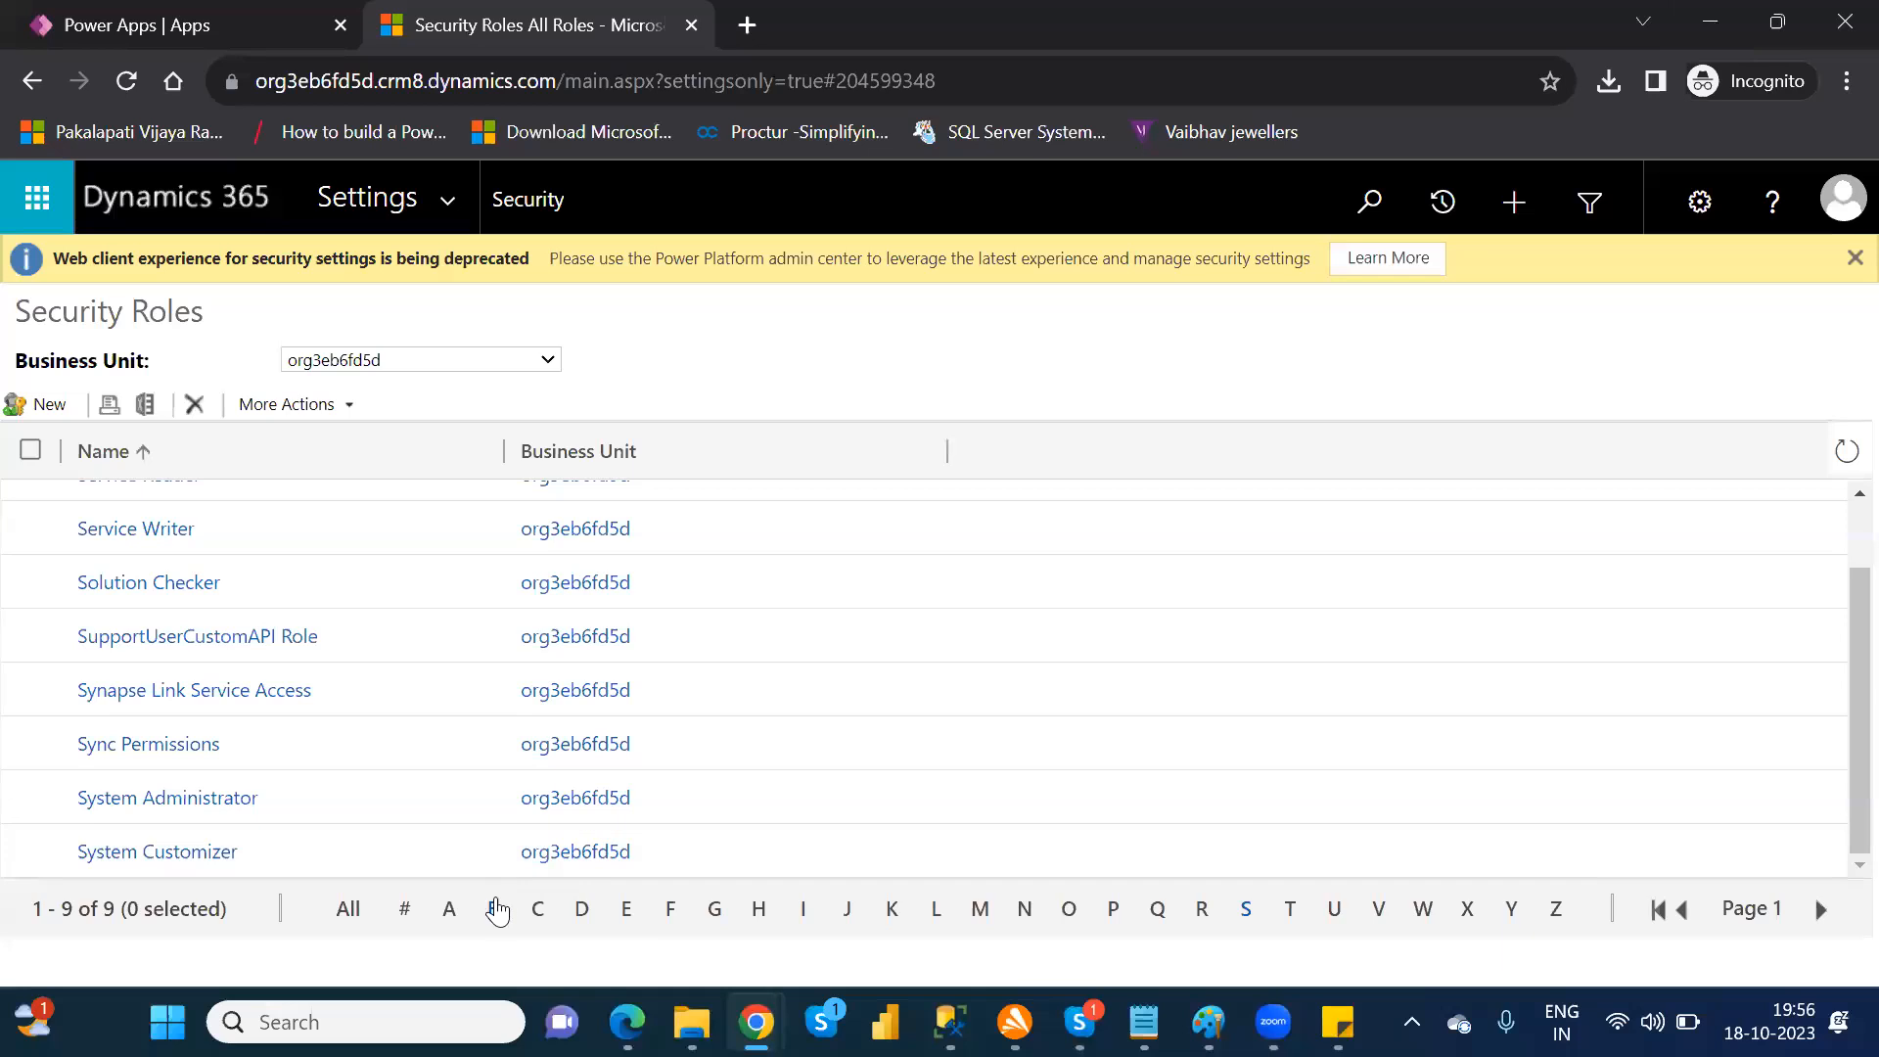
Step: Filter the security roles to names starting with B, examine Basic User's Core Records privileges, and close the role
{"action": "left_click", "coordinate": [494, 910]}
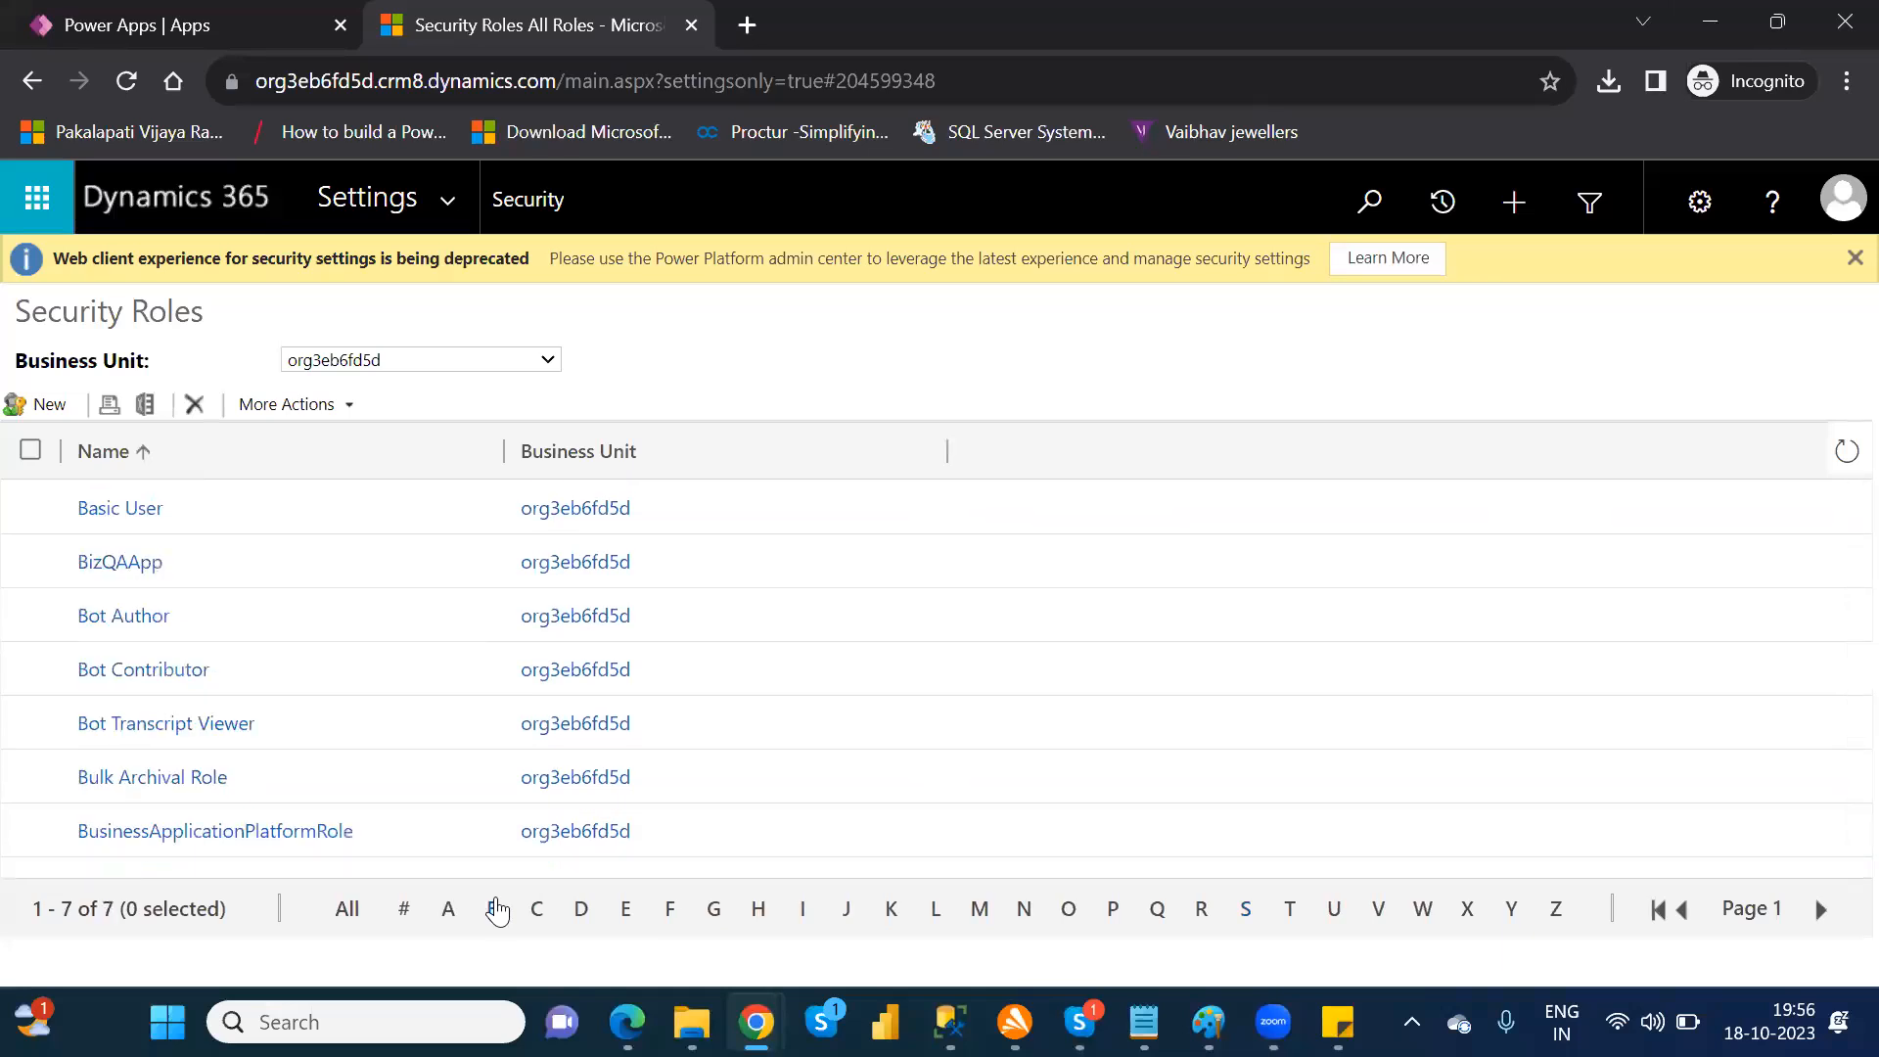
{"action": "left_click", "coordinate": [131, 513]}
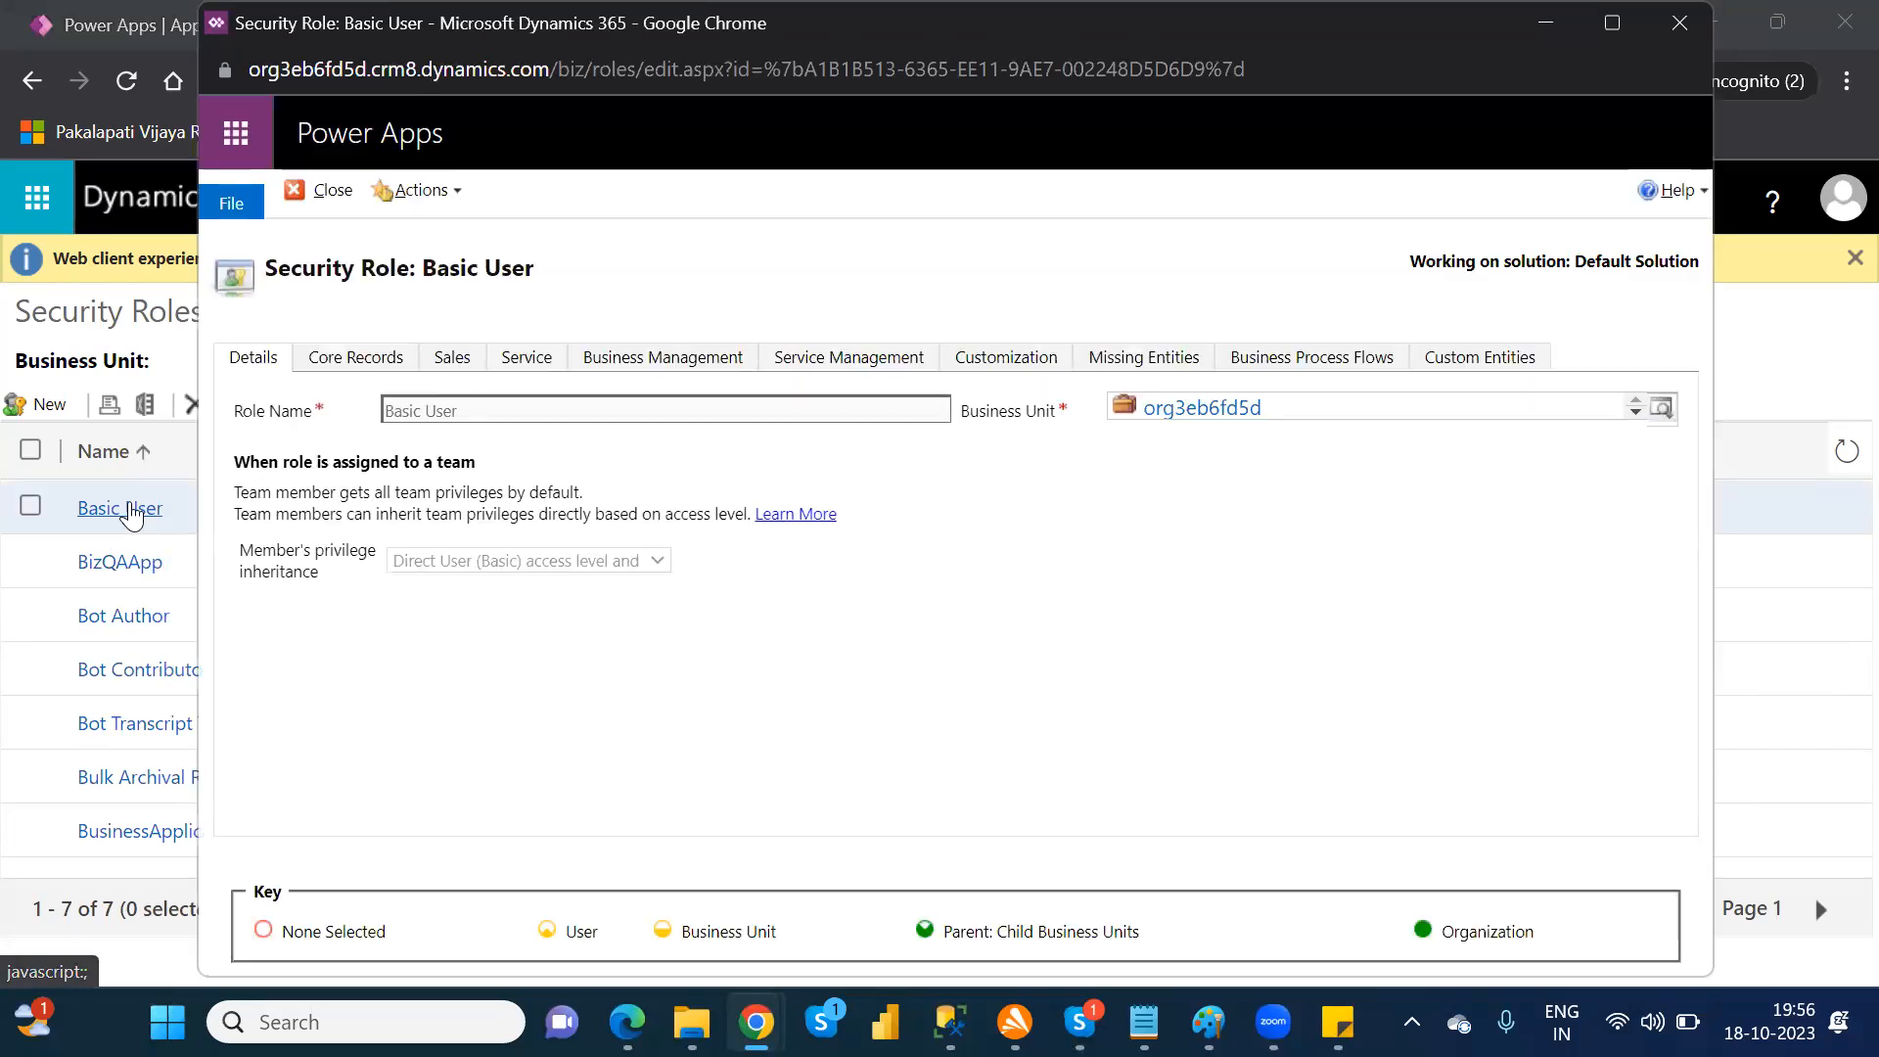
{"action": "left_click", "coordinate": [345, 364]}
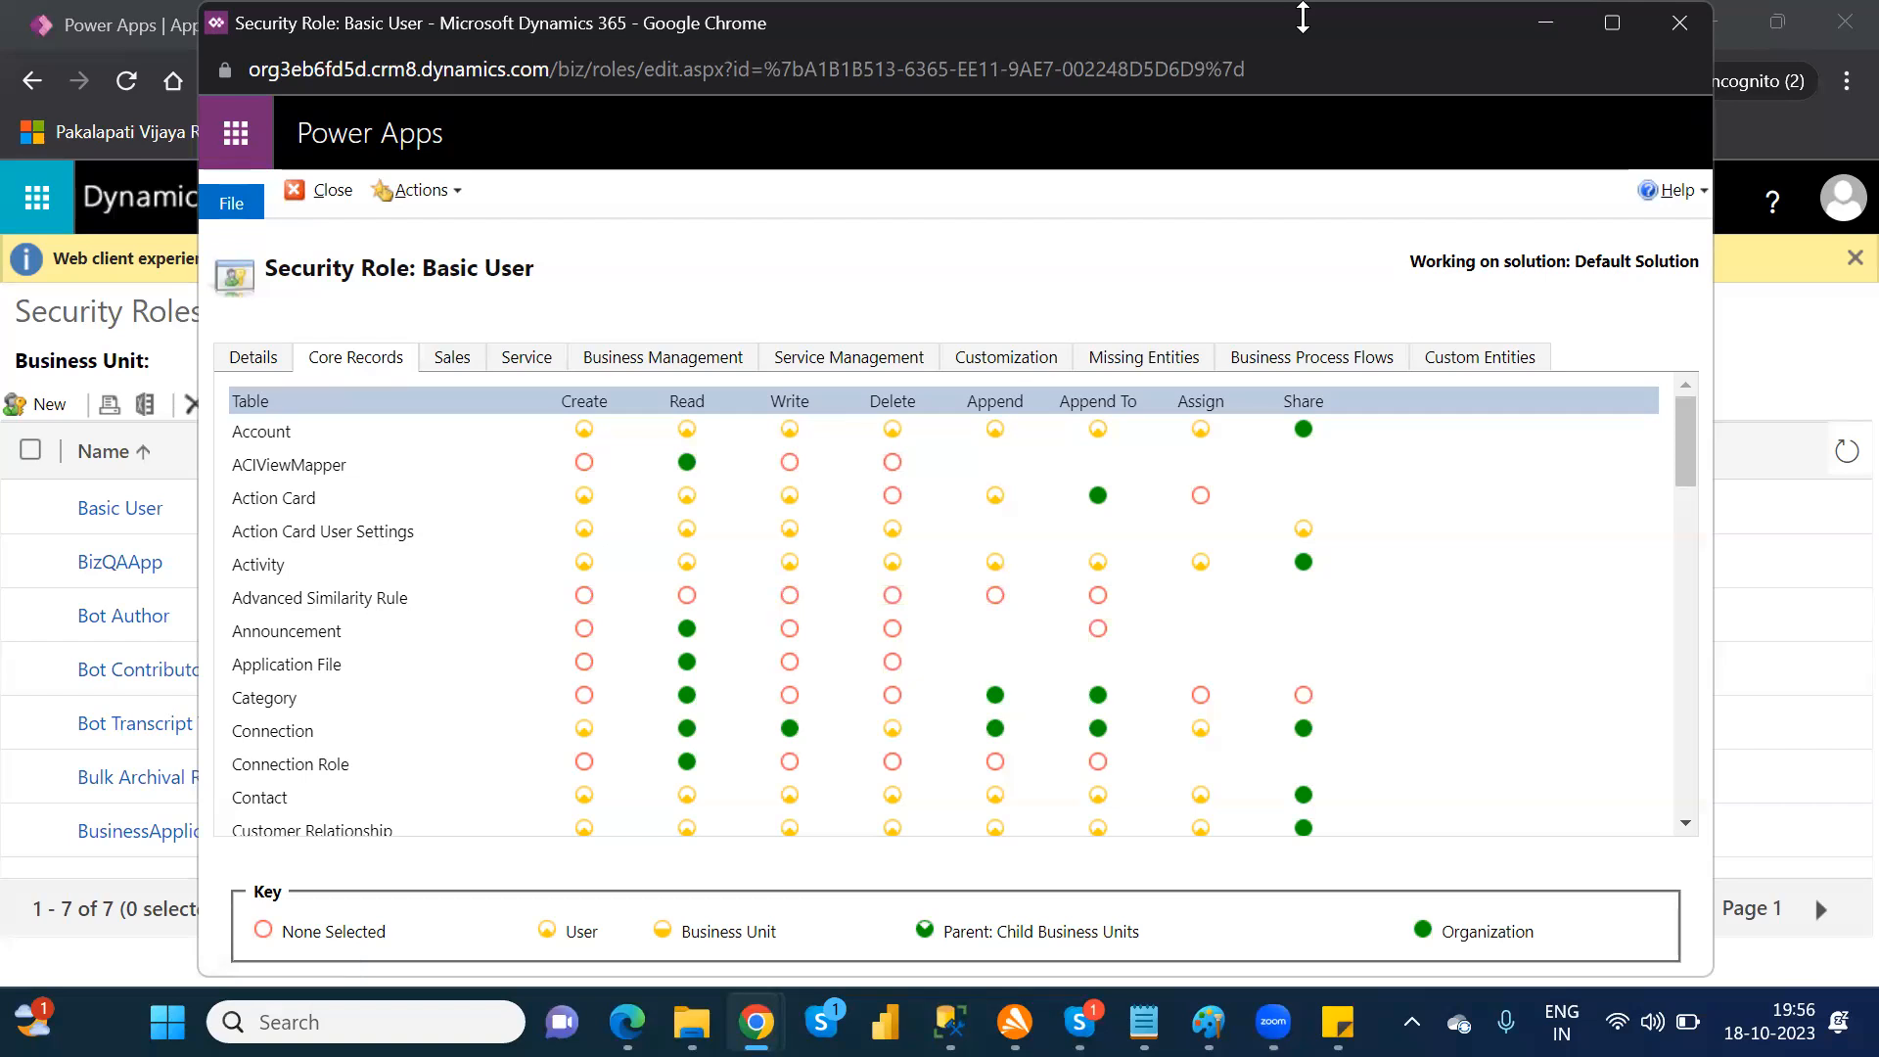
{"action": "left_click", "coordinate": [1672, 22]}
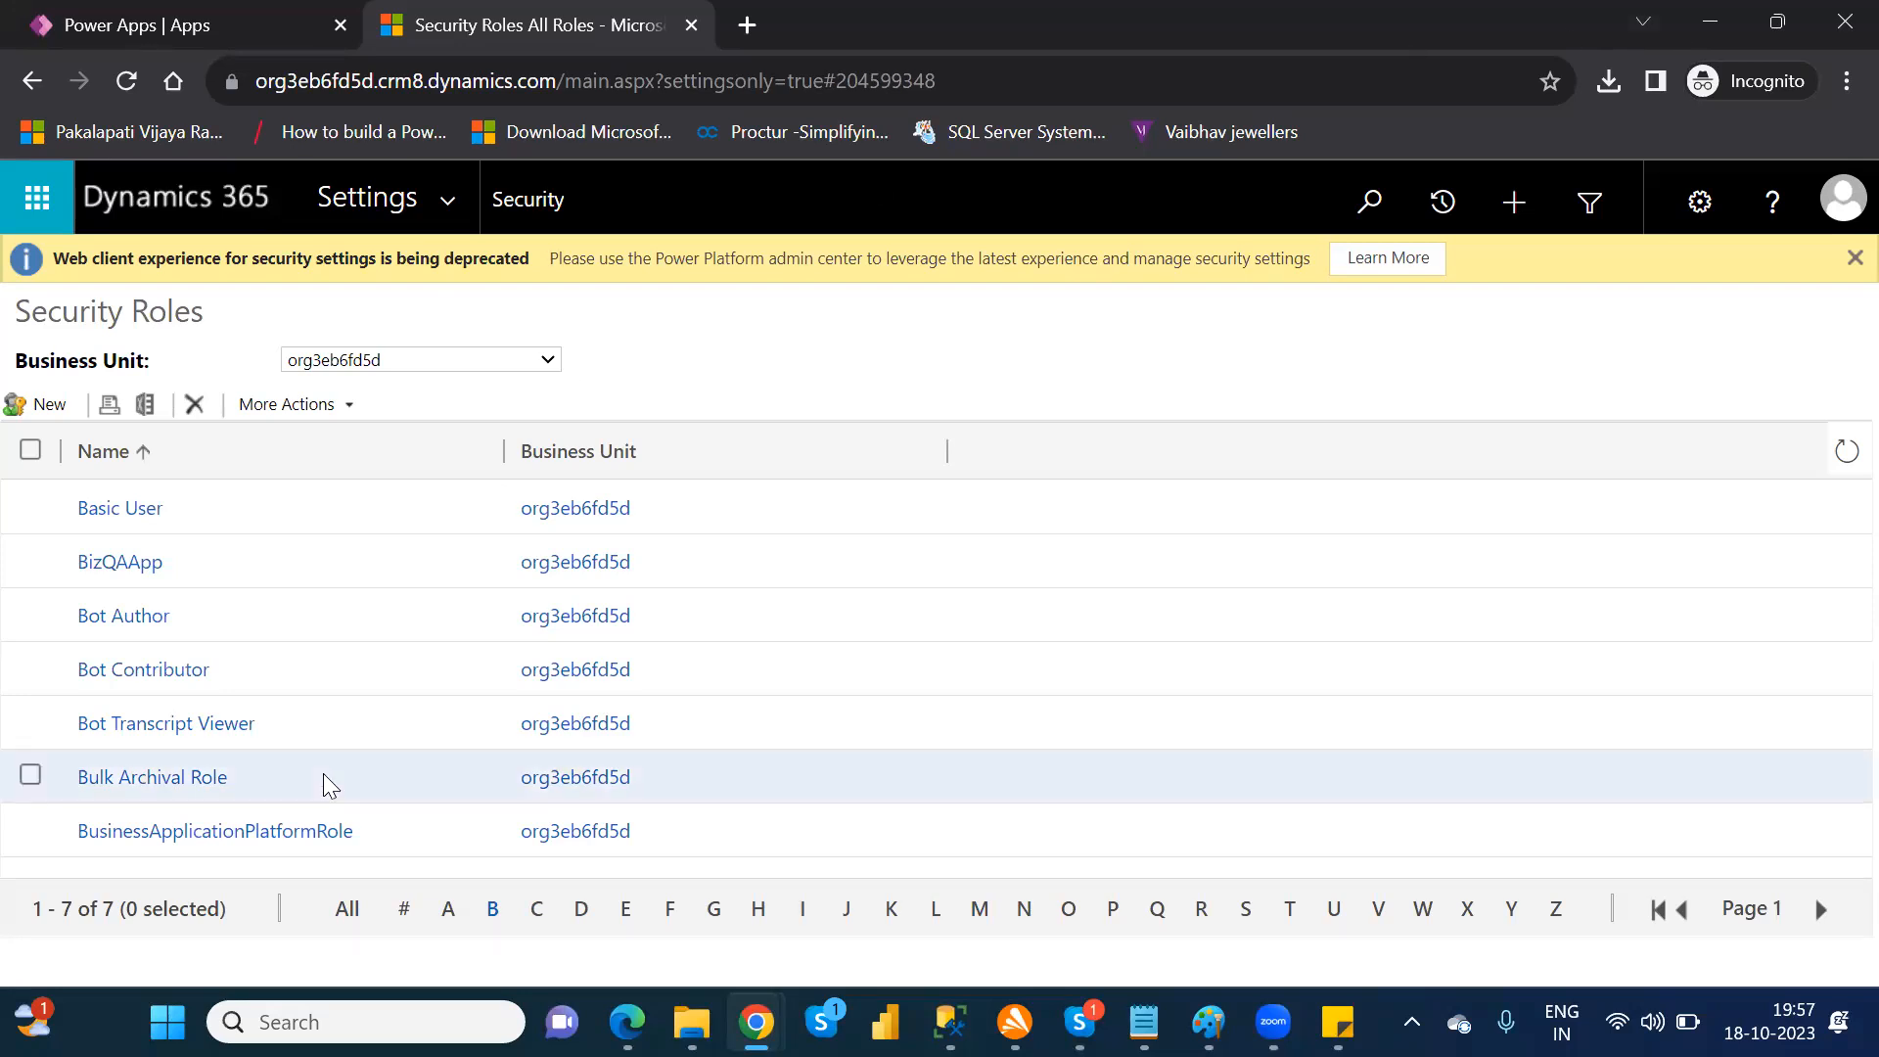
Step: Filter the security roles to names starting with D, view the Delegate role's details, and close the role
{"action": "left_click", "coordinate": [587, 910]}
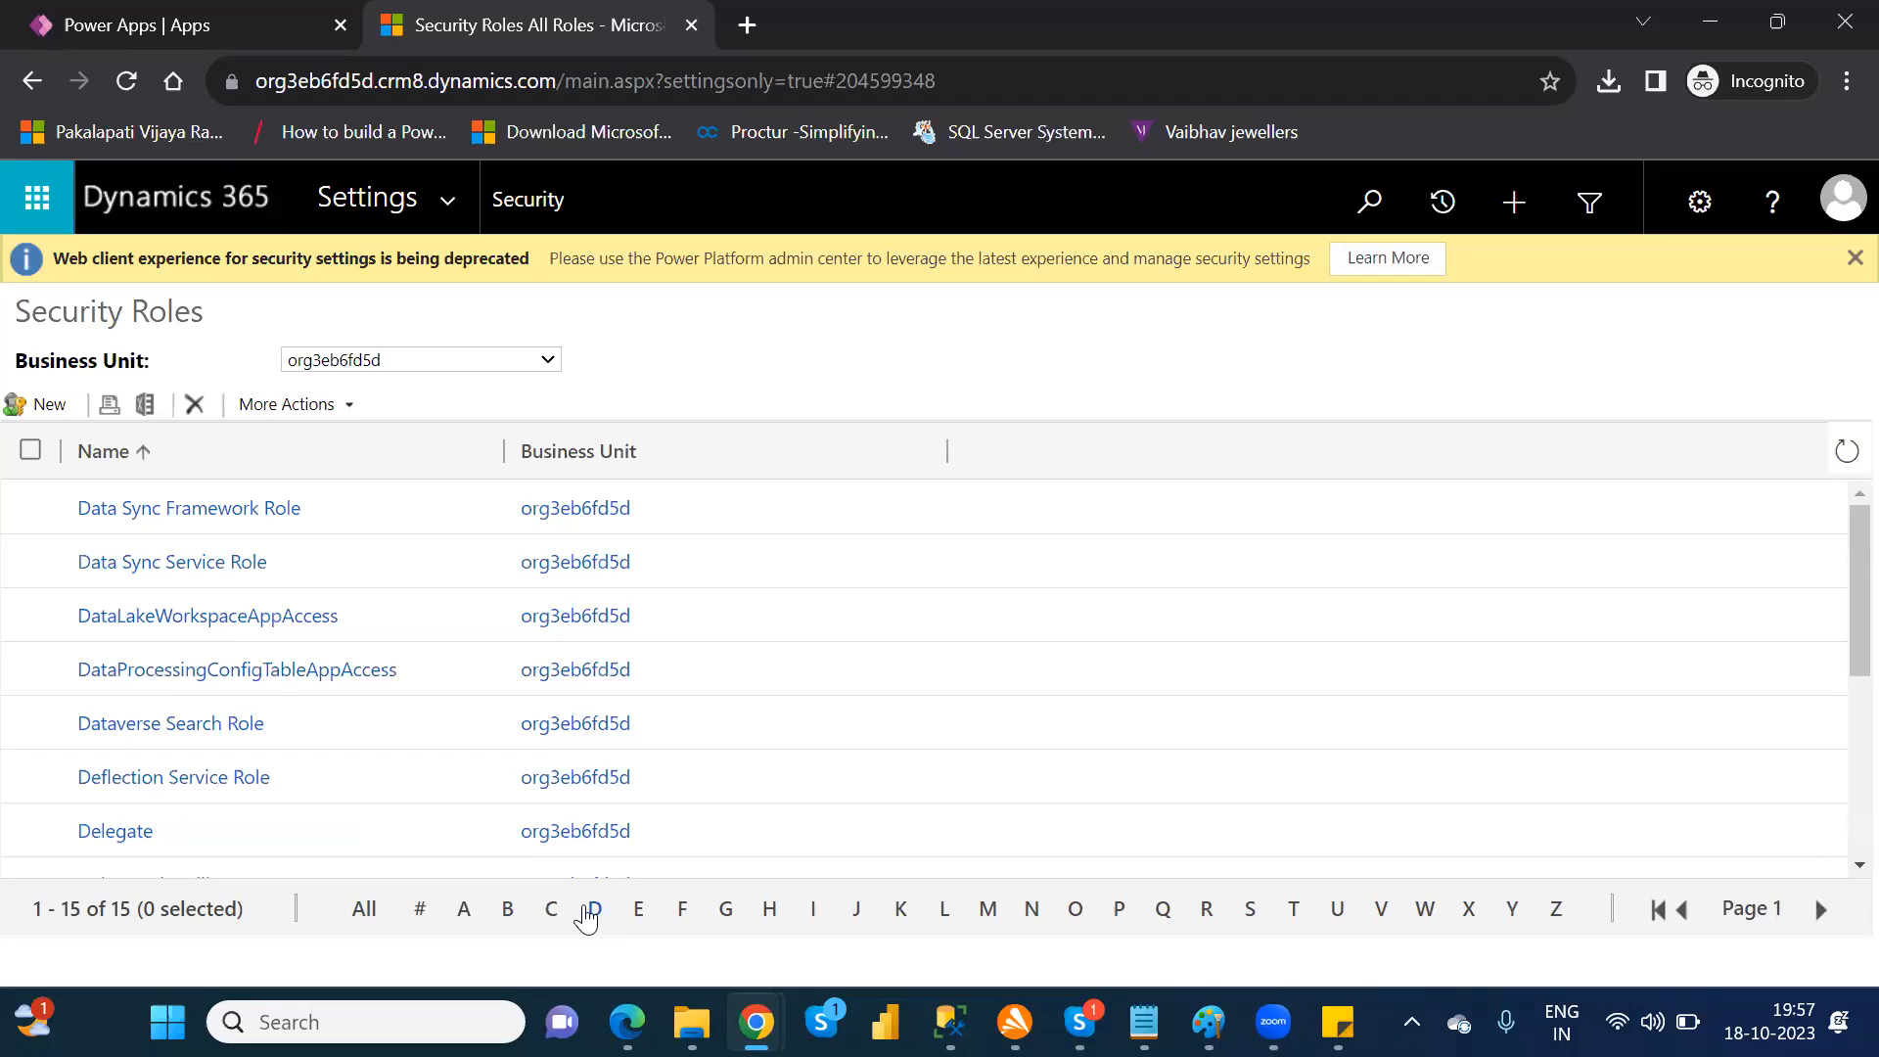
{"action": "left_click", "coordinate": [108, 832]}
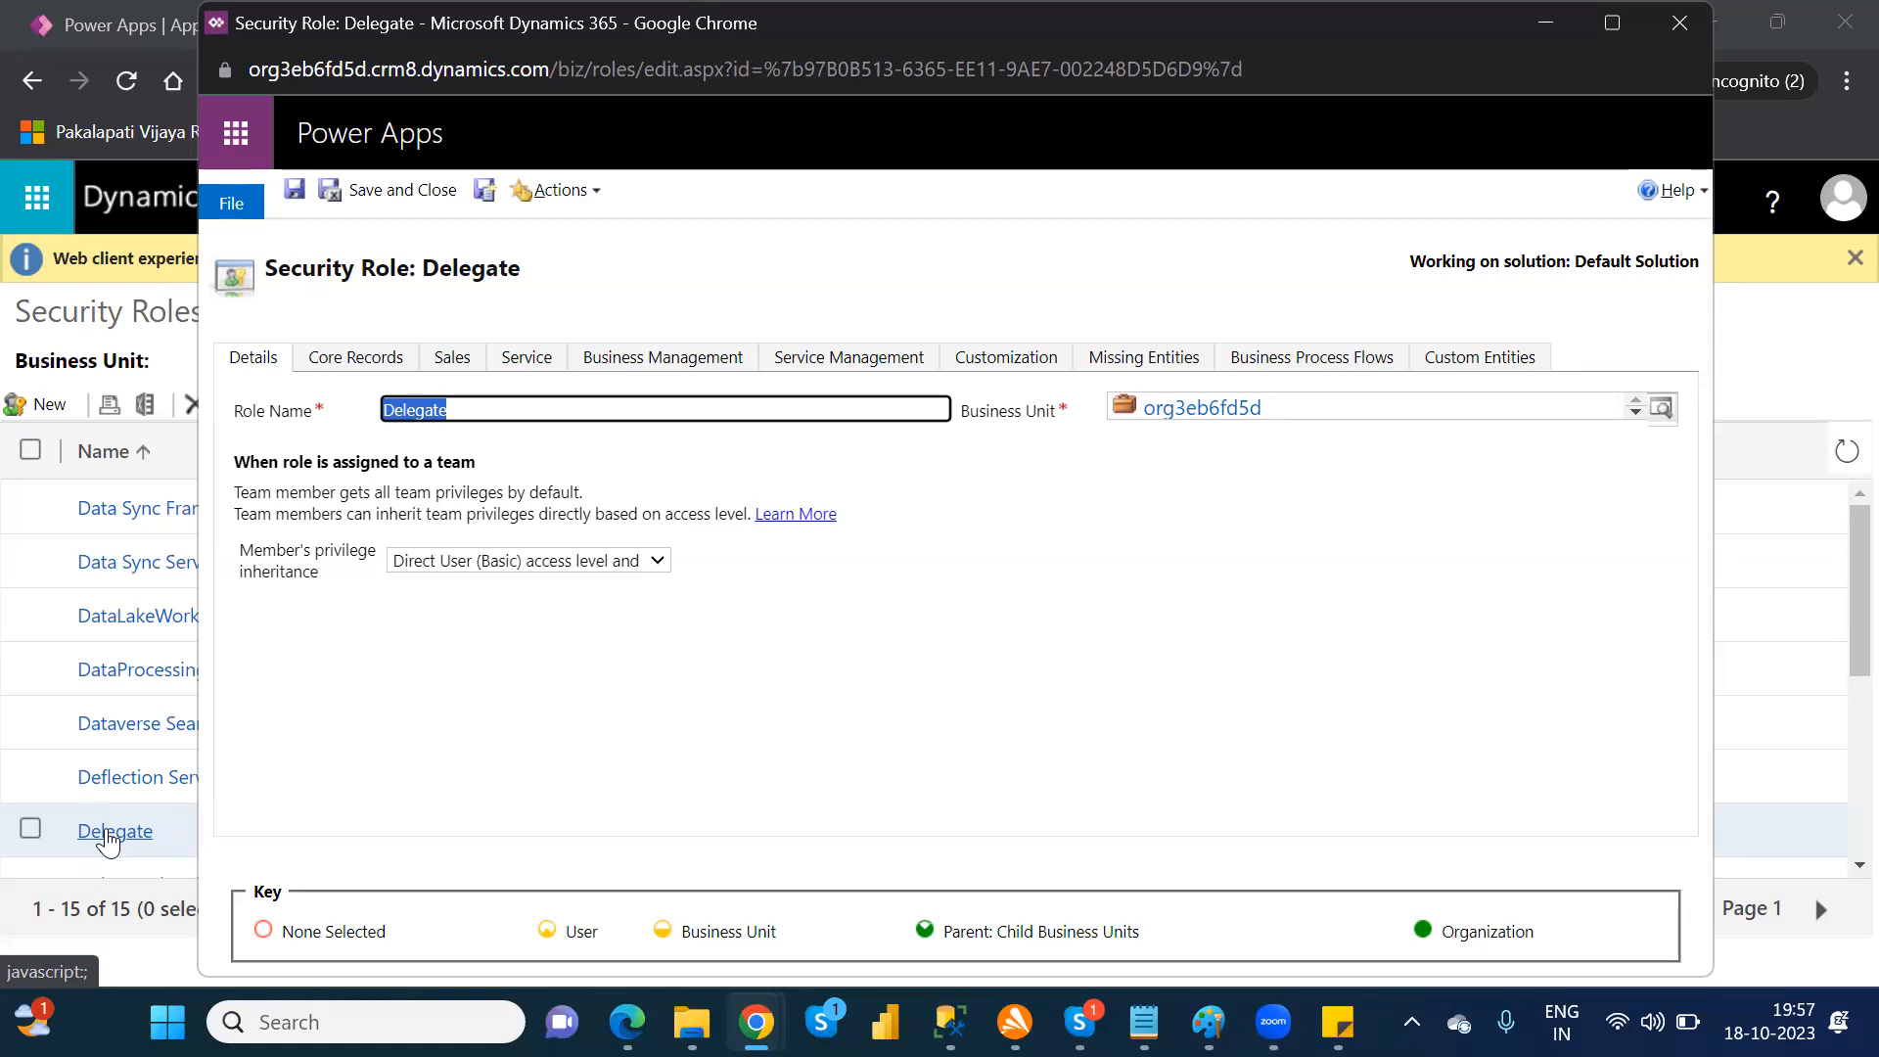
{"action": "left_click", "coordinate": [1679, 23]}
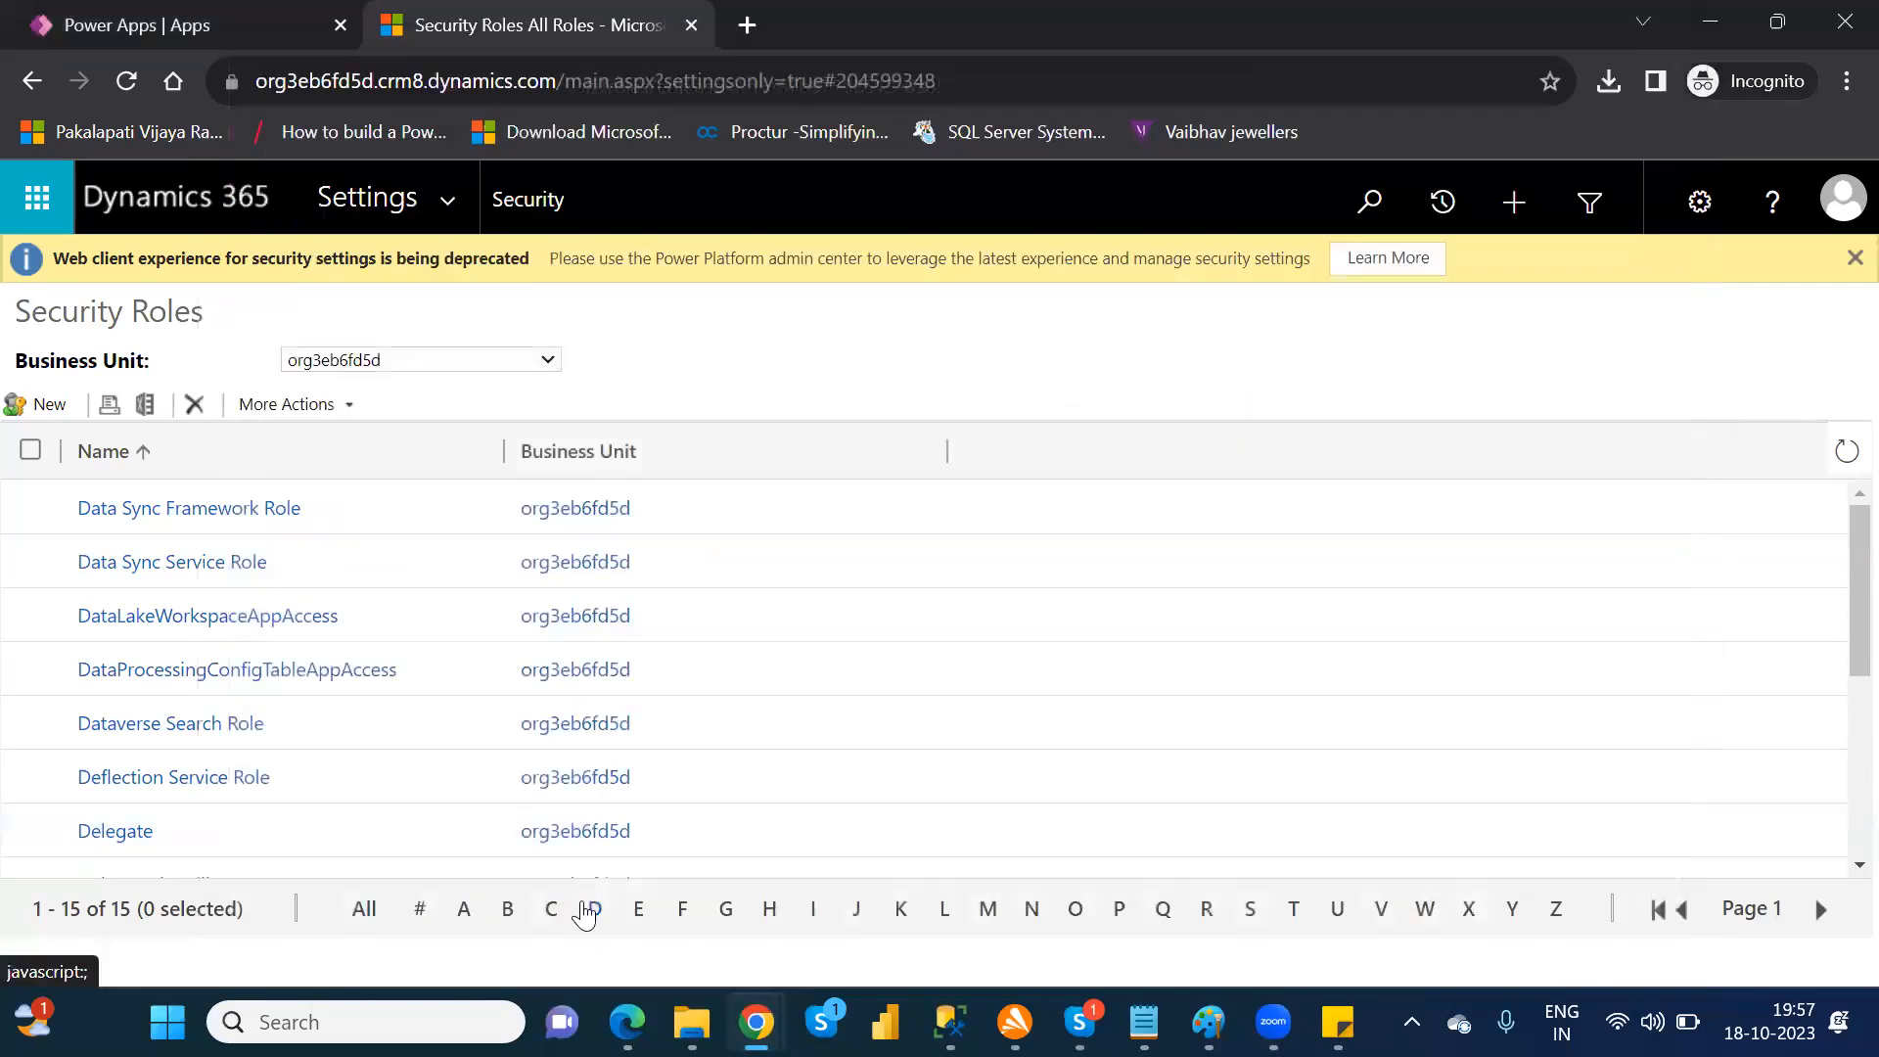
Step: Switch to Excel by opening the test12 workbook from the desktop, and add a new blank worksheet after MathTrig-TransformData
{"action": "mouse_move", "coordinate": [1143, 1022]}
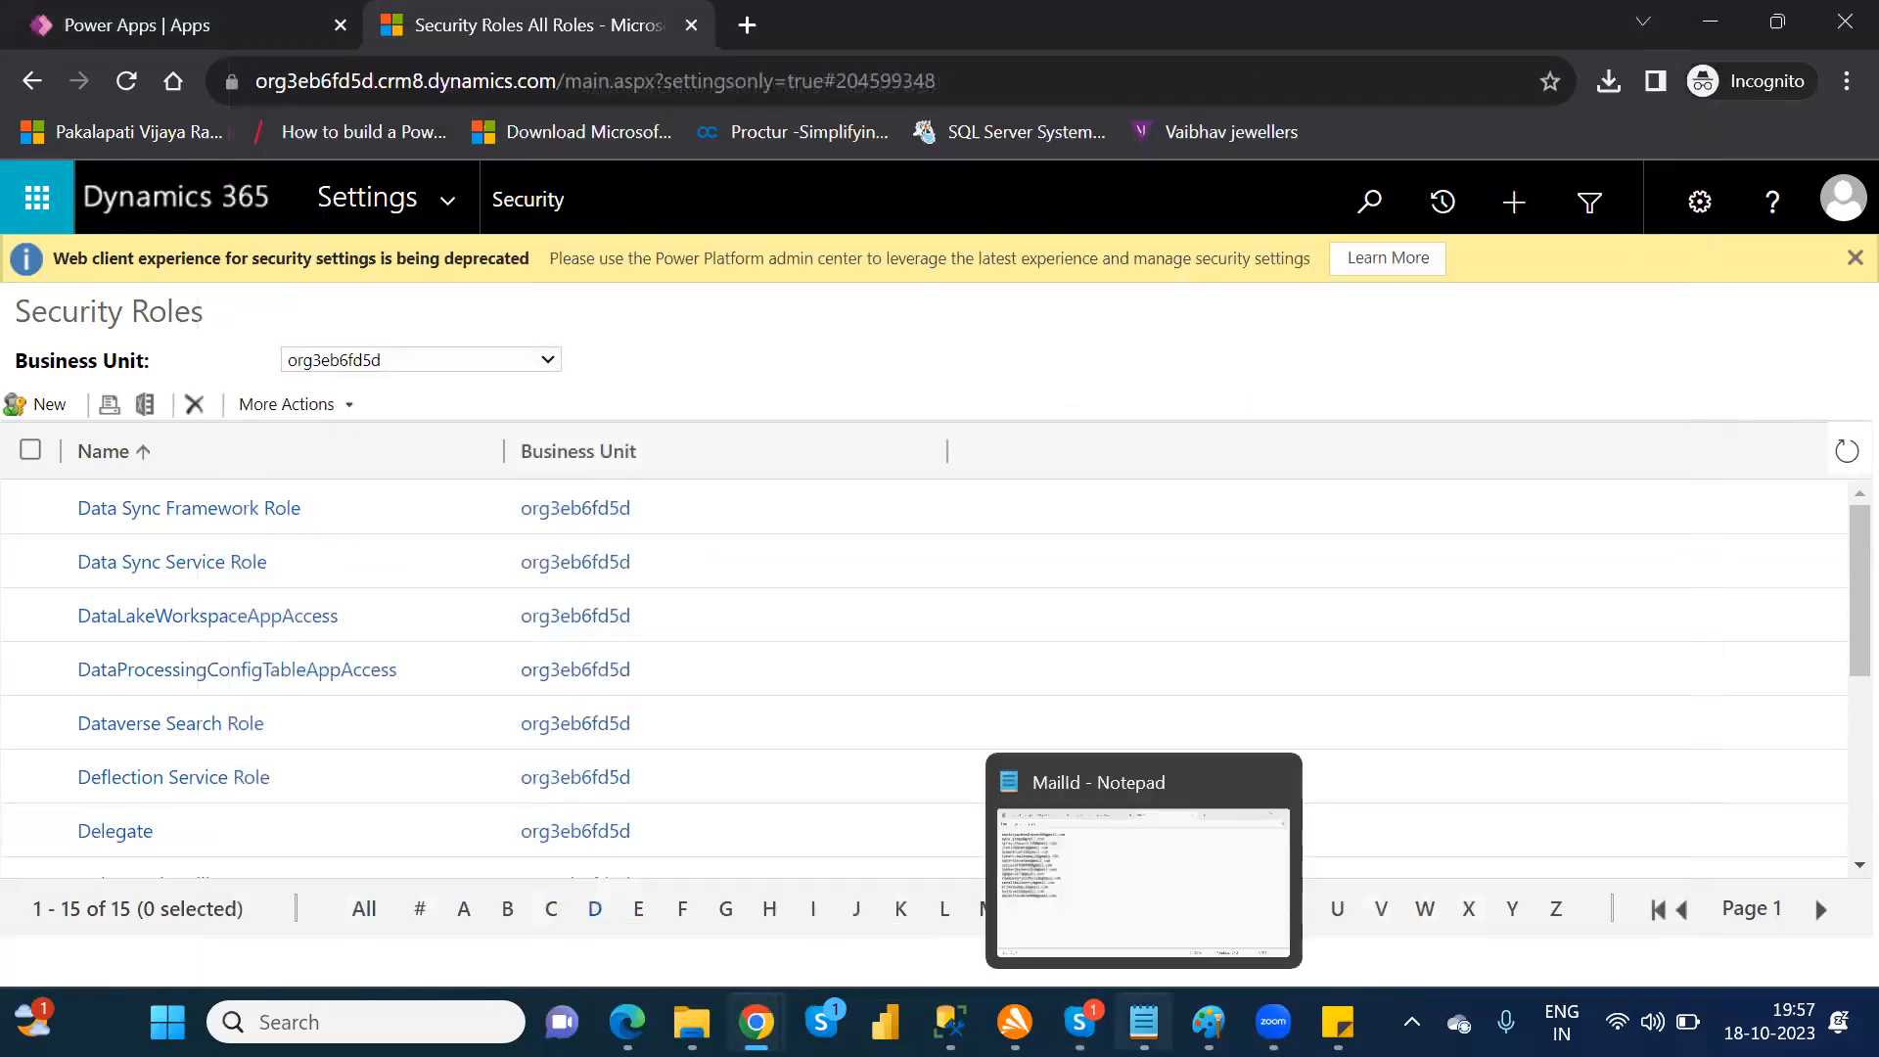
{"action": "left_click", "coordinate": [1874, 1023]}
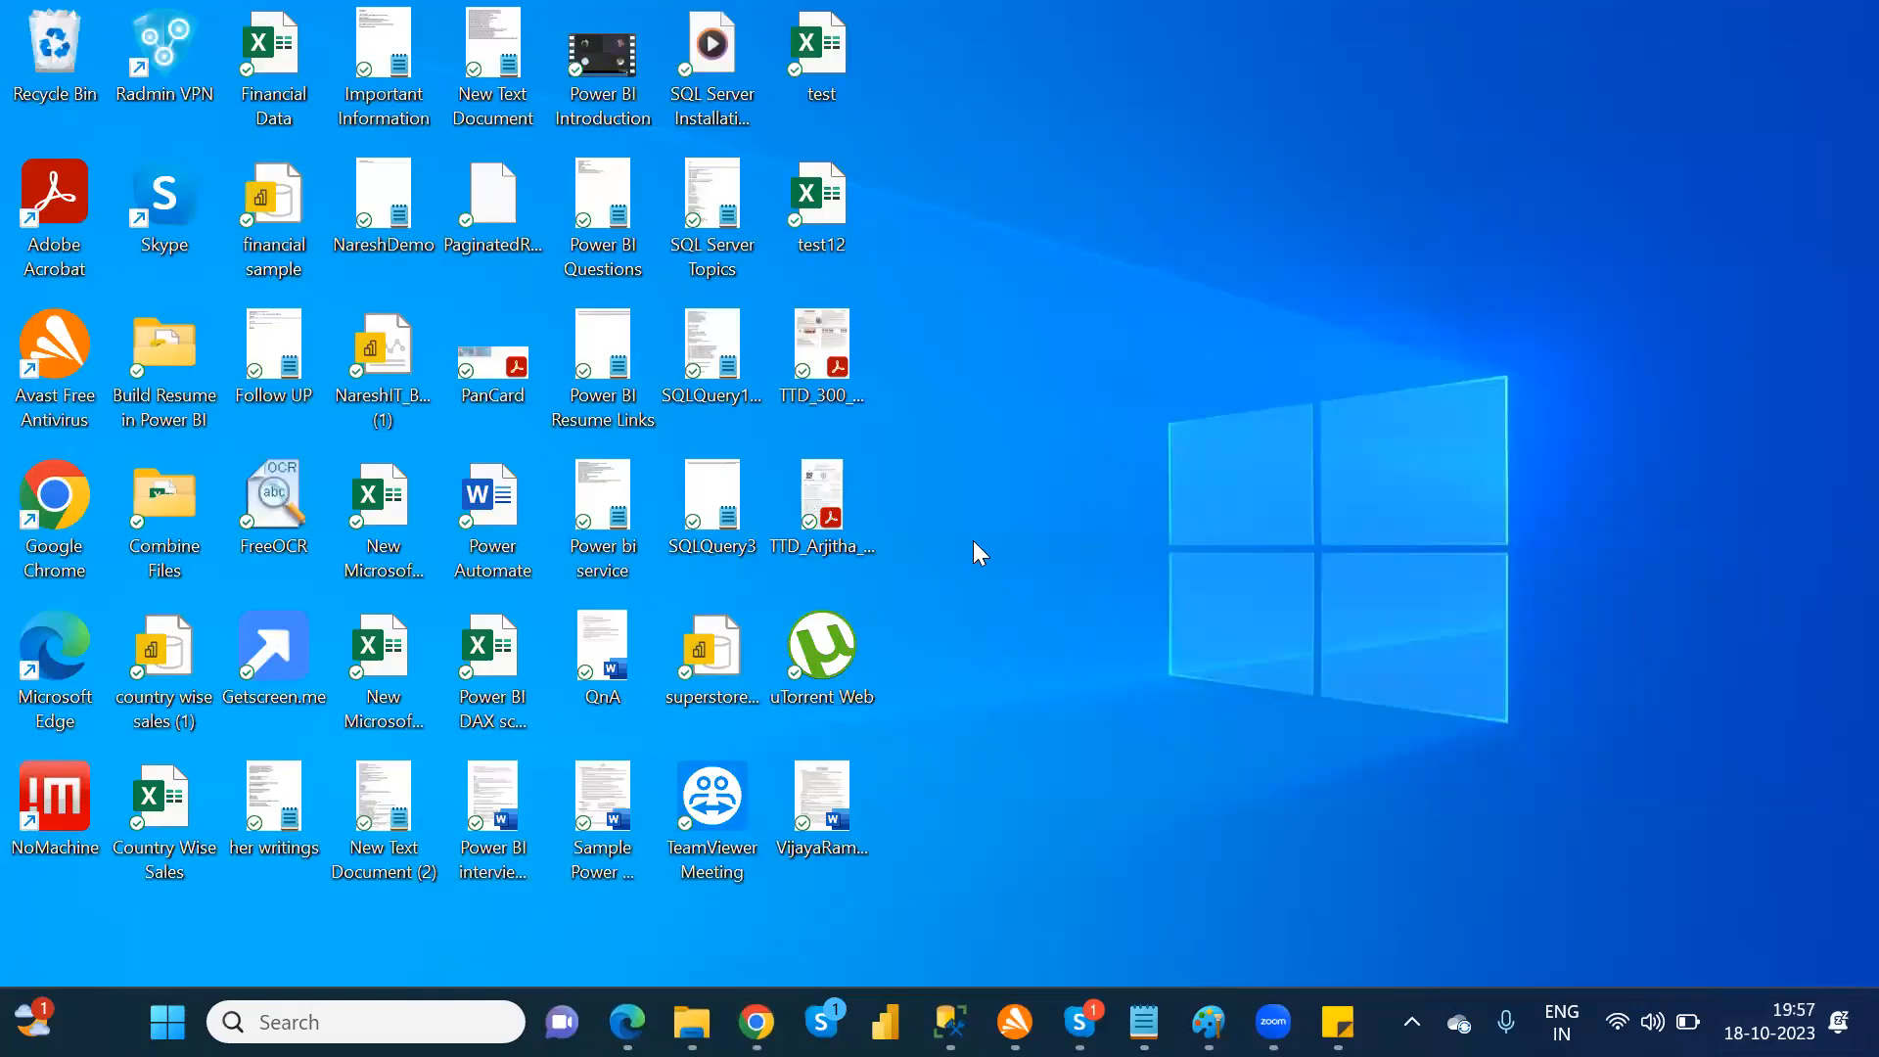
{"action": "left_click", "coordinate": [820, 176]}
{"action": "double_click", "coordinate": [818, 176]}
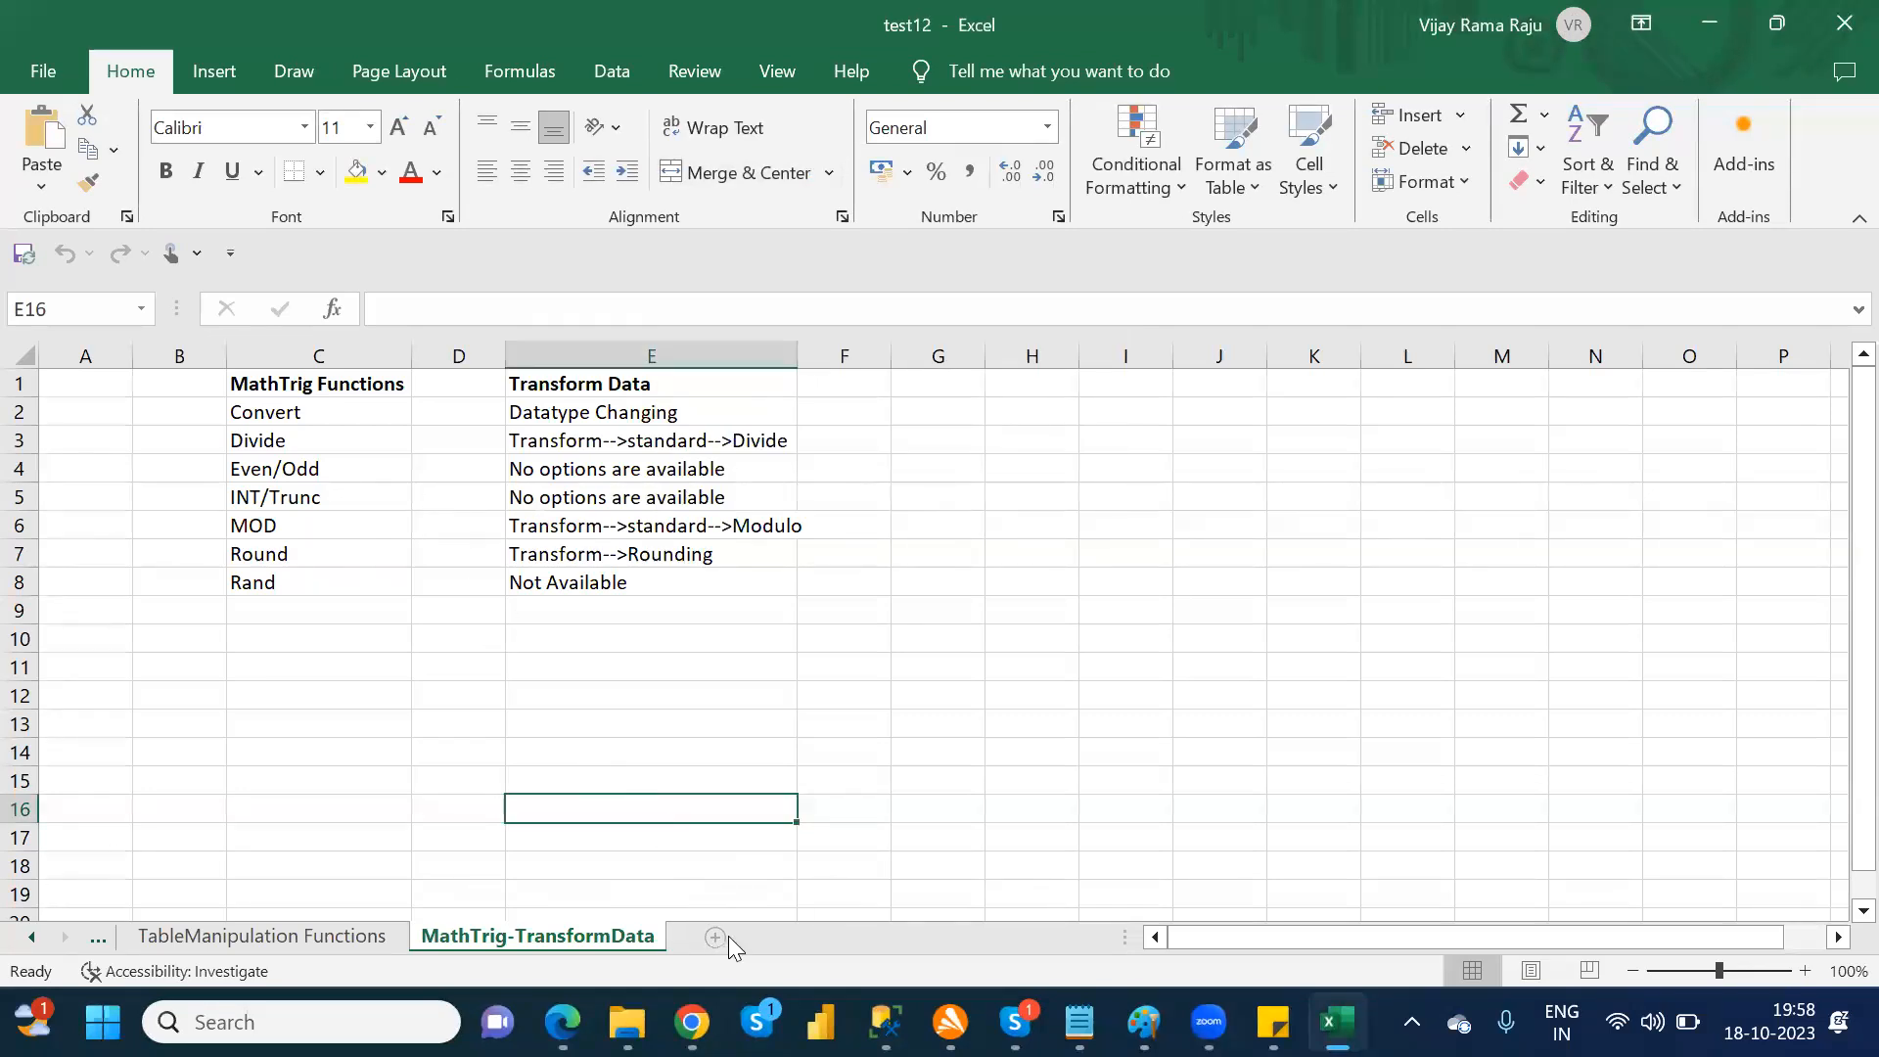
{"action": "left_click", "coordinate": [678, 658]}
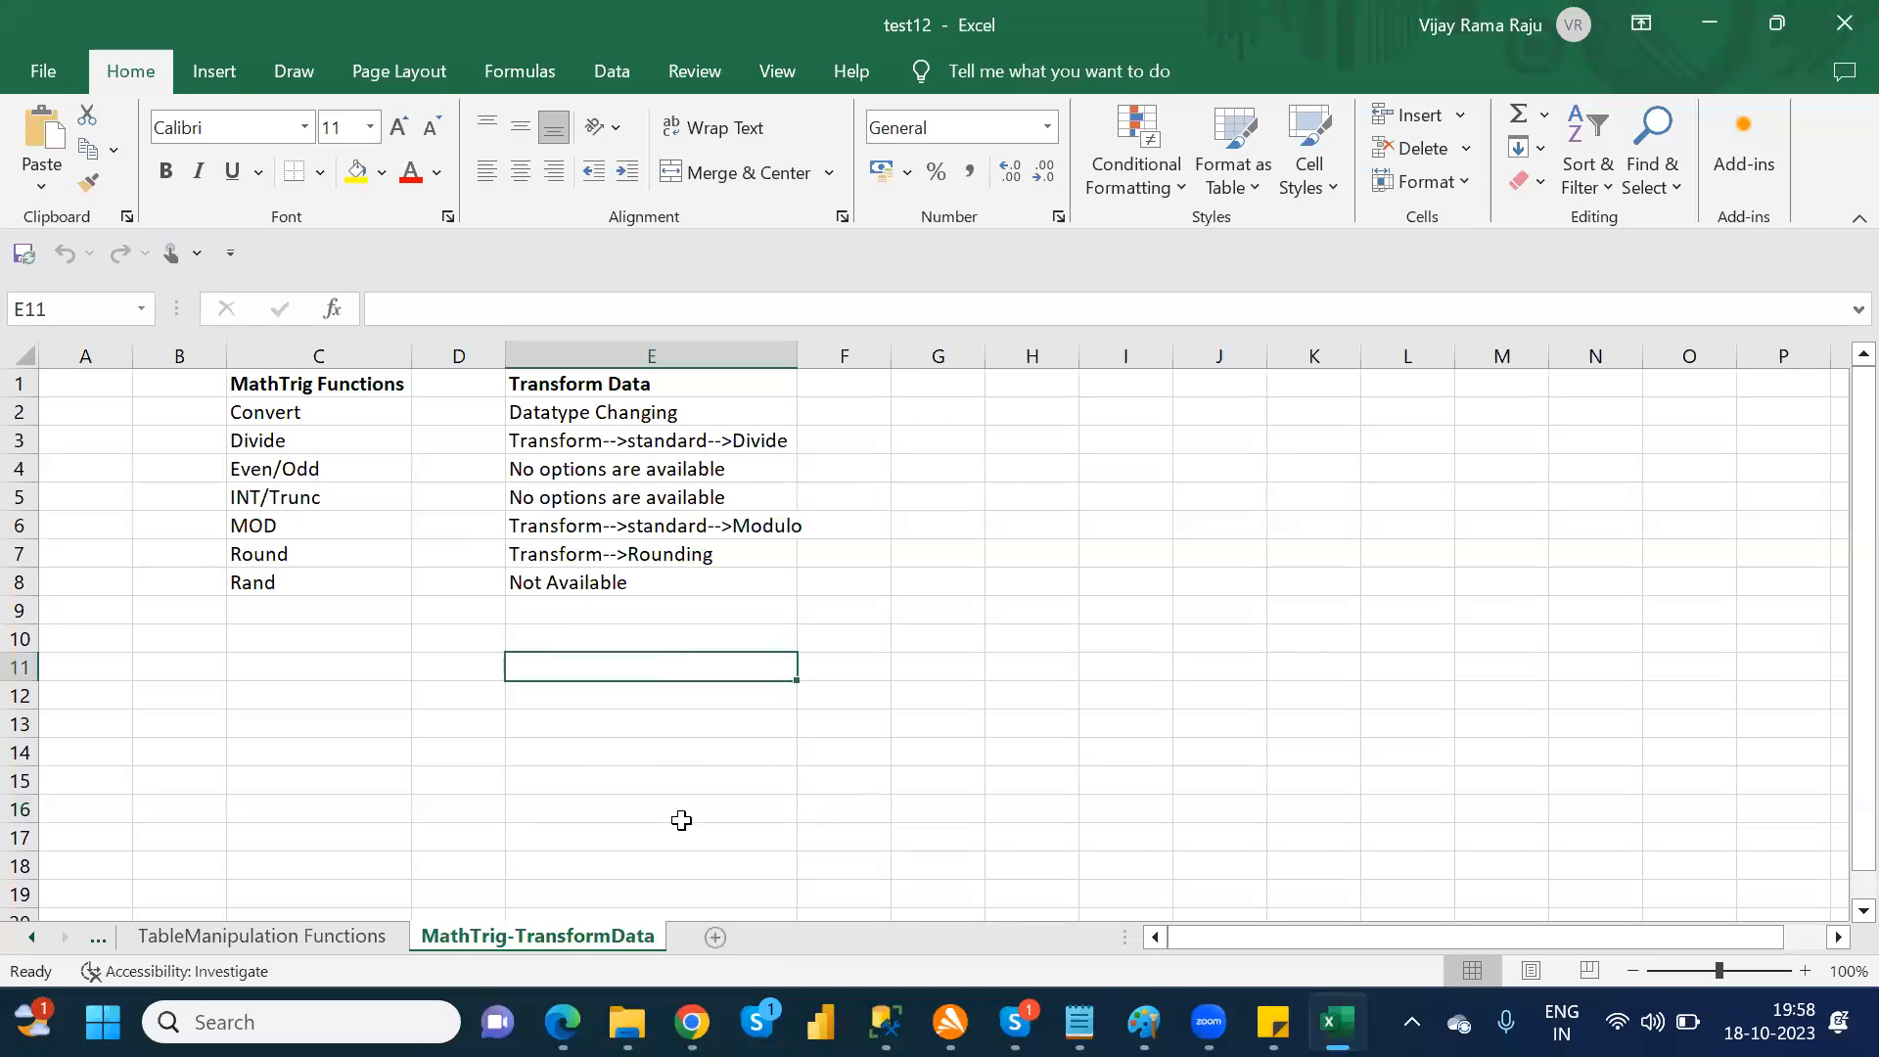
{"action": "left_click", "coordinate": [716, 938]}
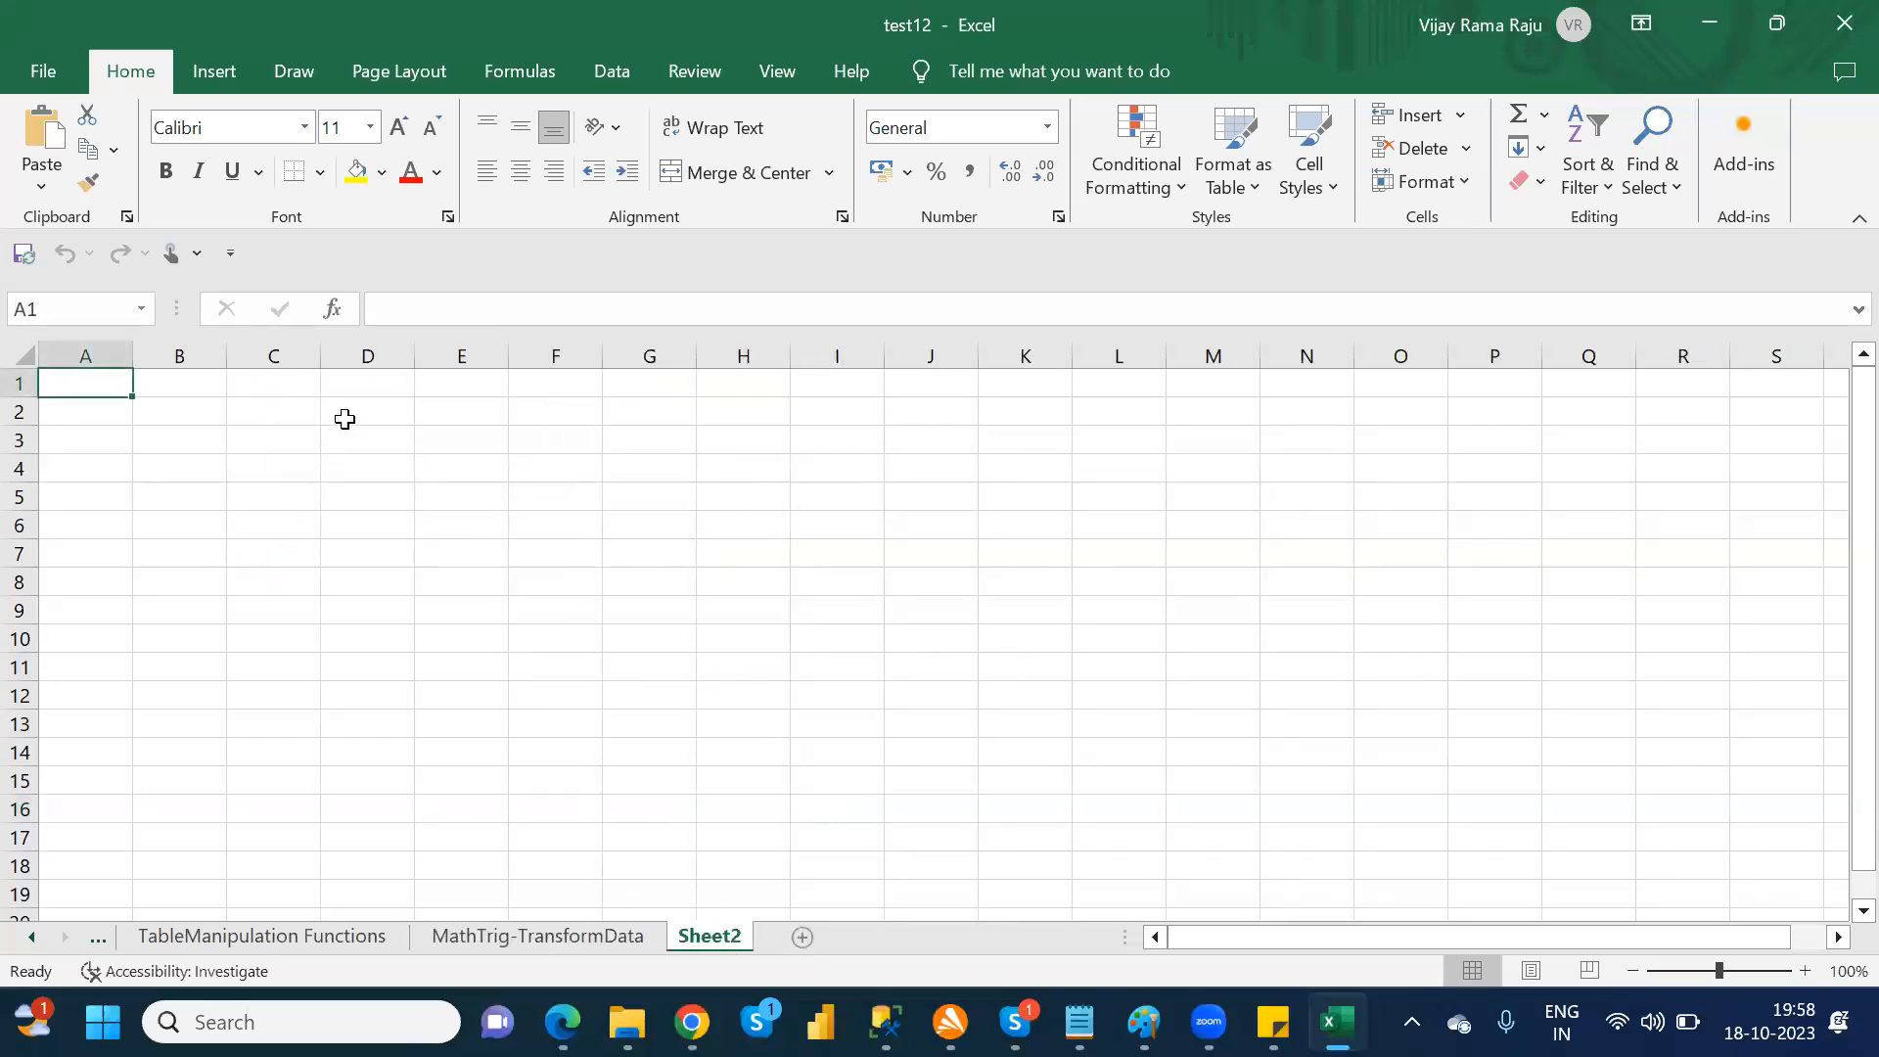
Step: Enter the heading "Environment Maker" in cell D2 and fit column D to its contents
{"action": "left_click", "coordinate": [345, 419]}
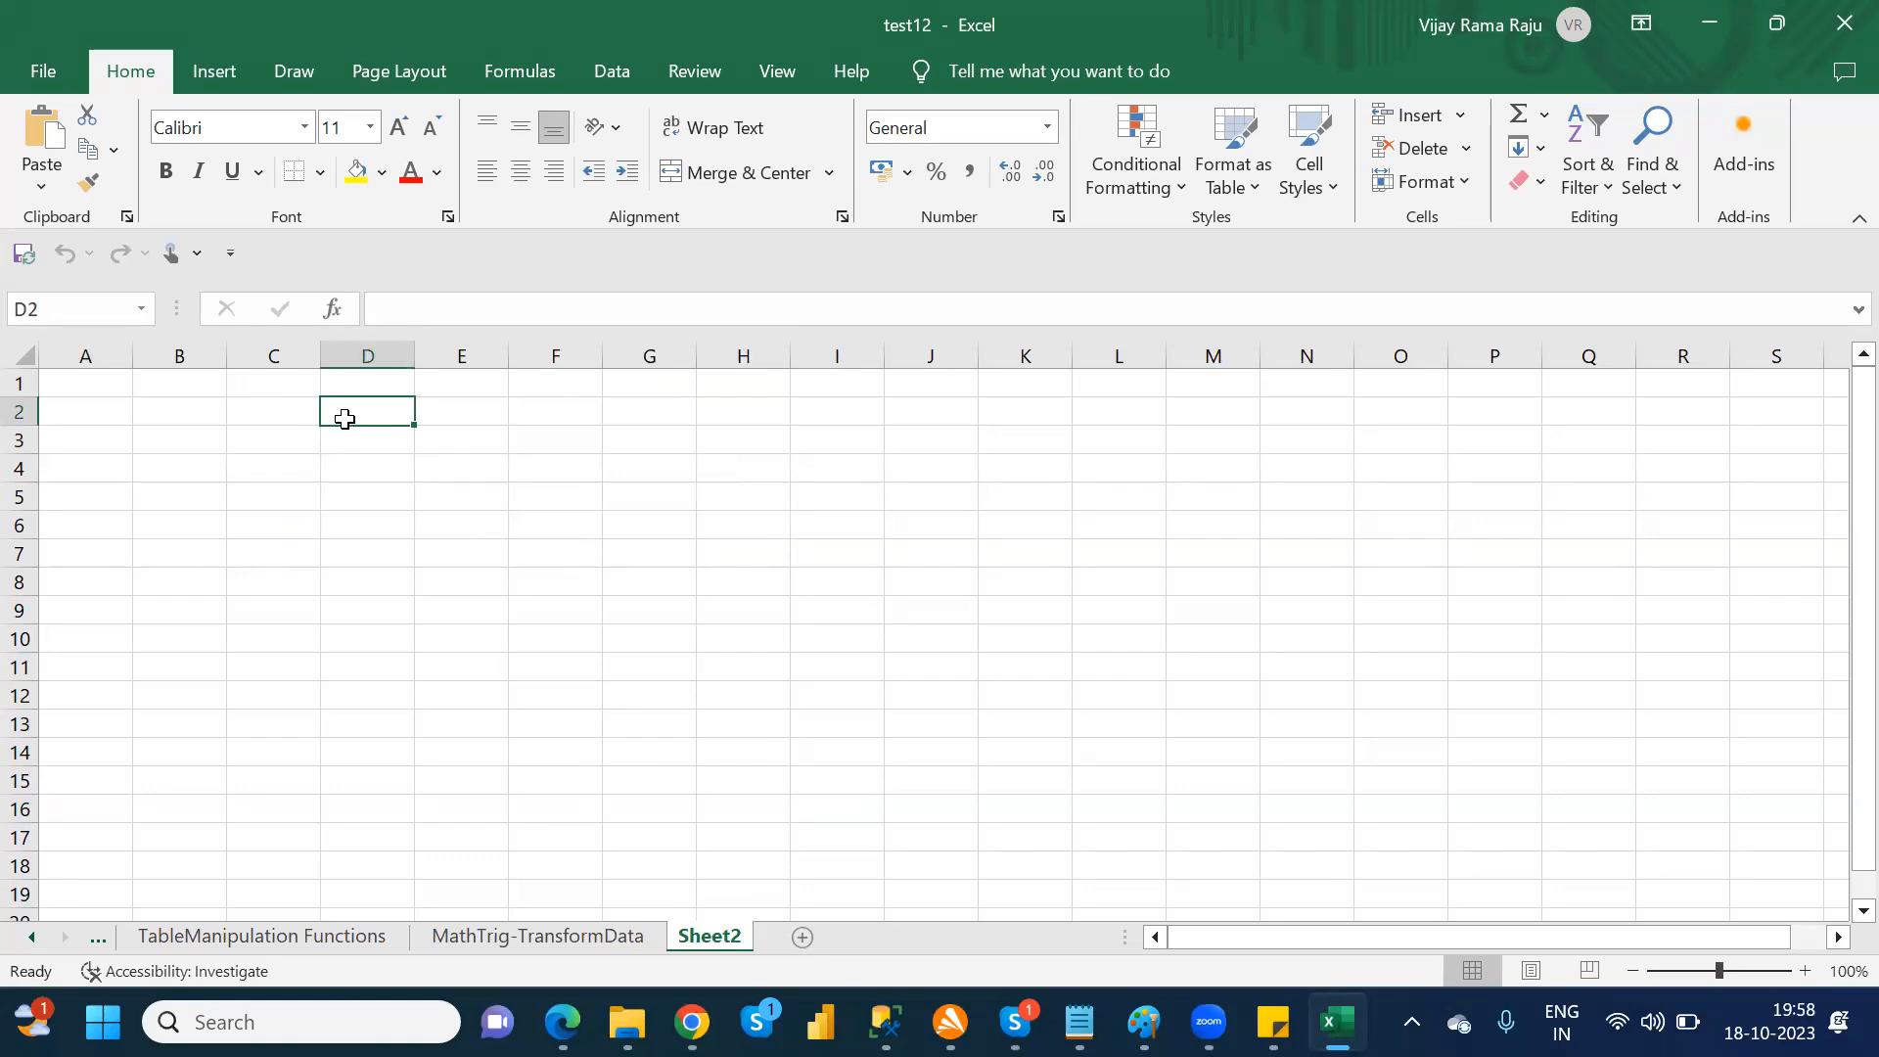
{"action": "type", "text": "Environme"}
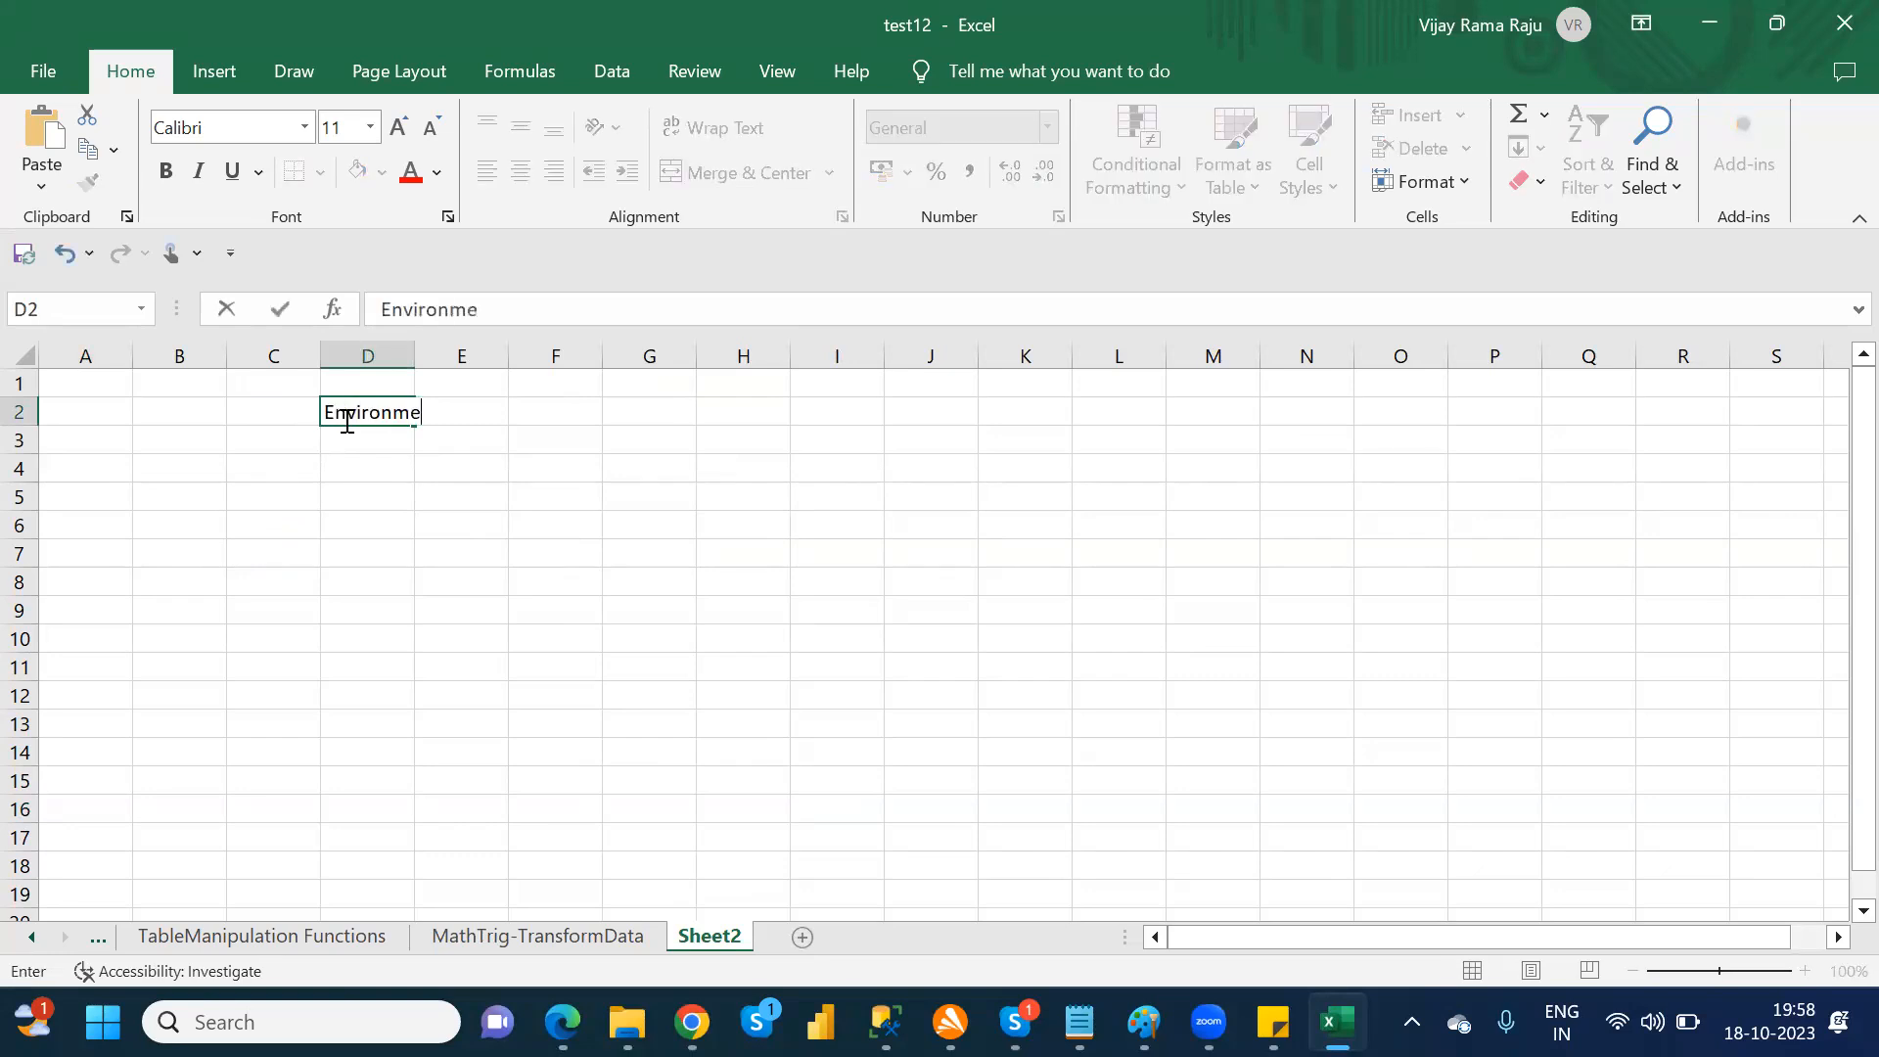
{"action": "type", "text": "nt Maker"}
{"action": "left_click", "coordinate": [622, 436]}
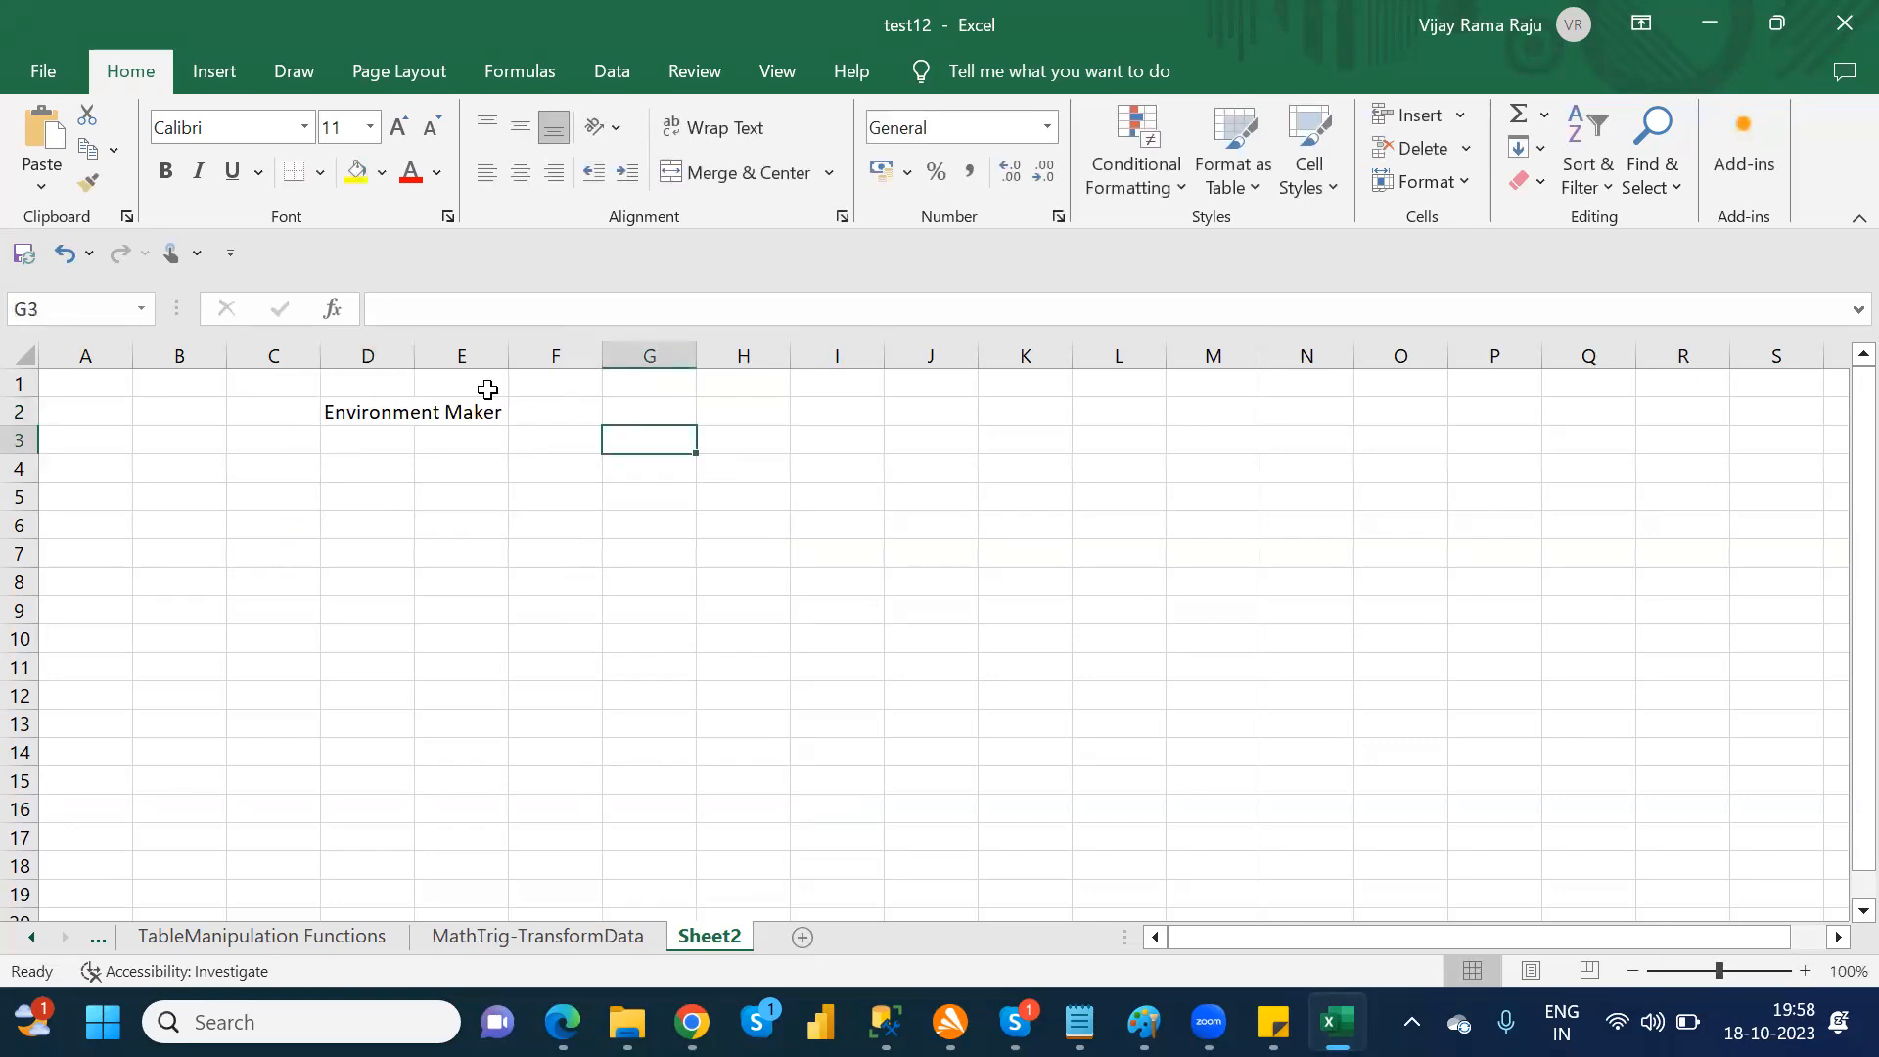
{"action": "double_click", "coordinate": [421, 358]}
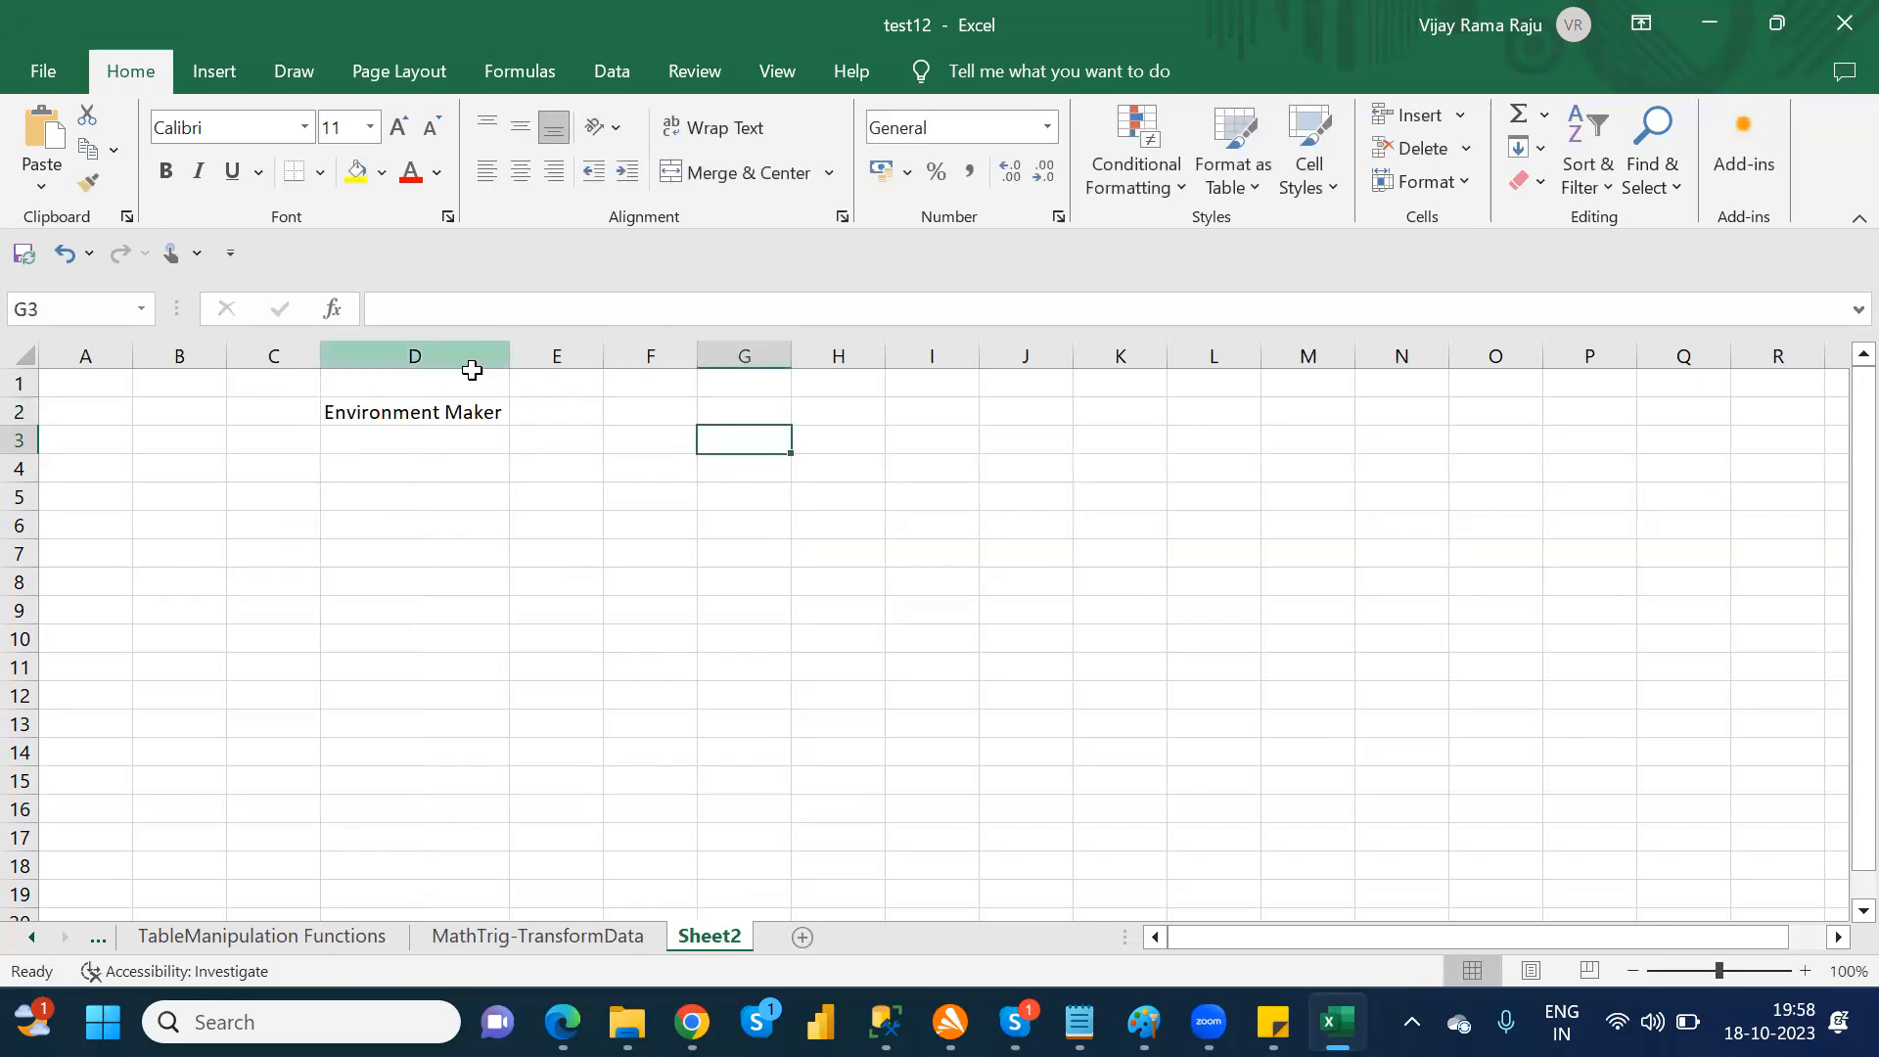
Step: Enter the heading "Environment Admin" in cell E2 and widen column E to show the full text
{"action": "left_click", "coordinate": [565, 408]}
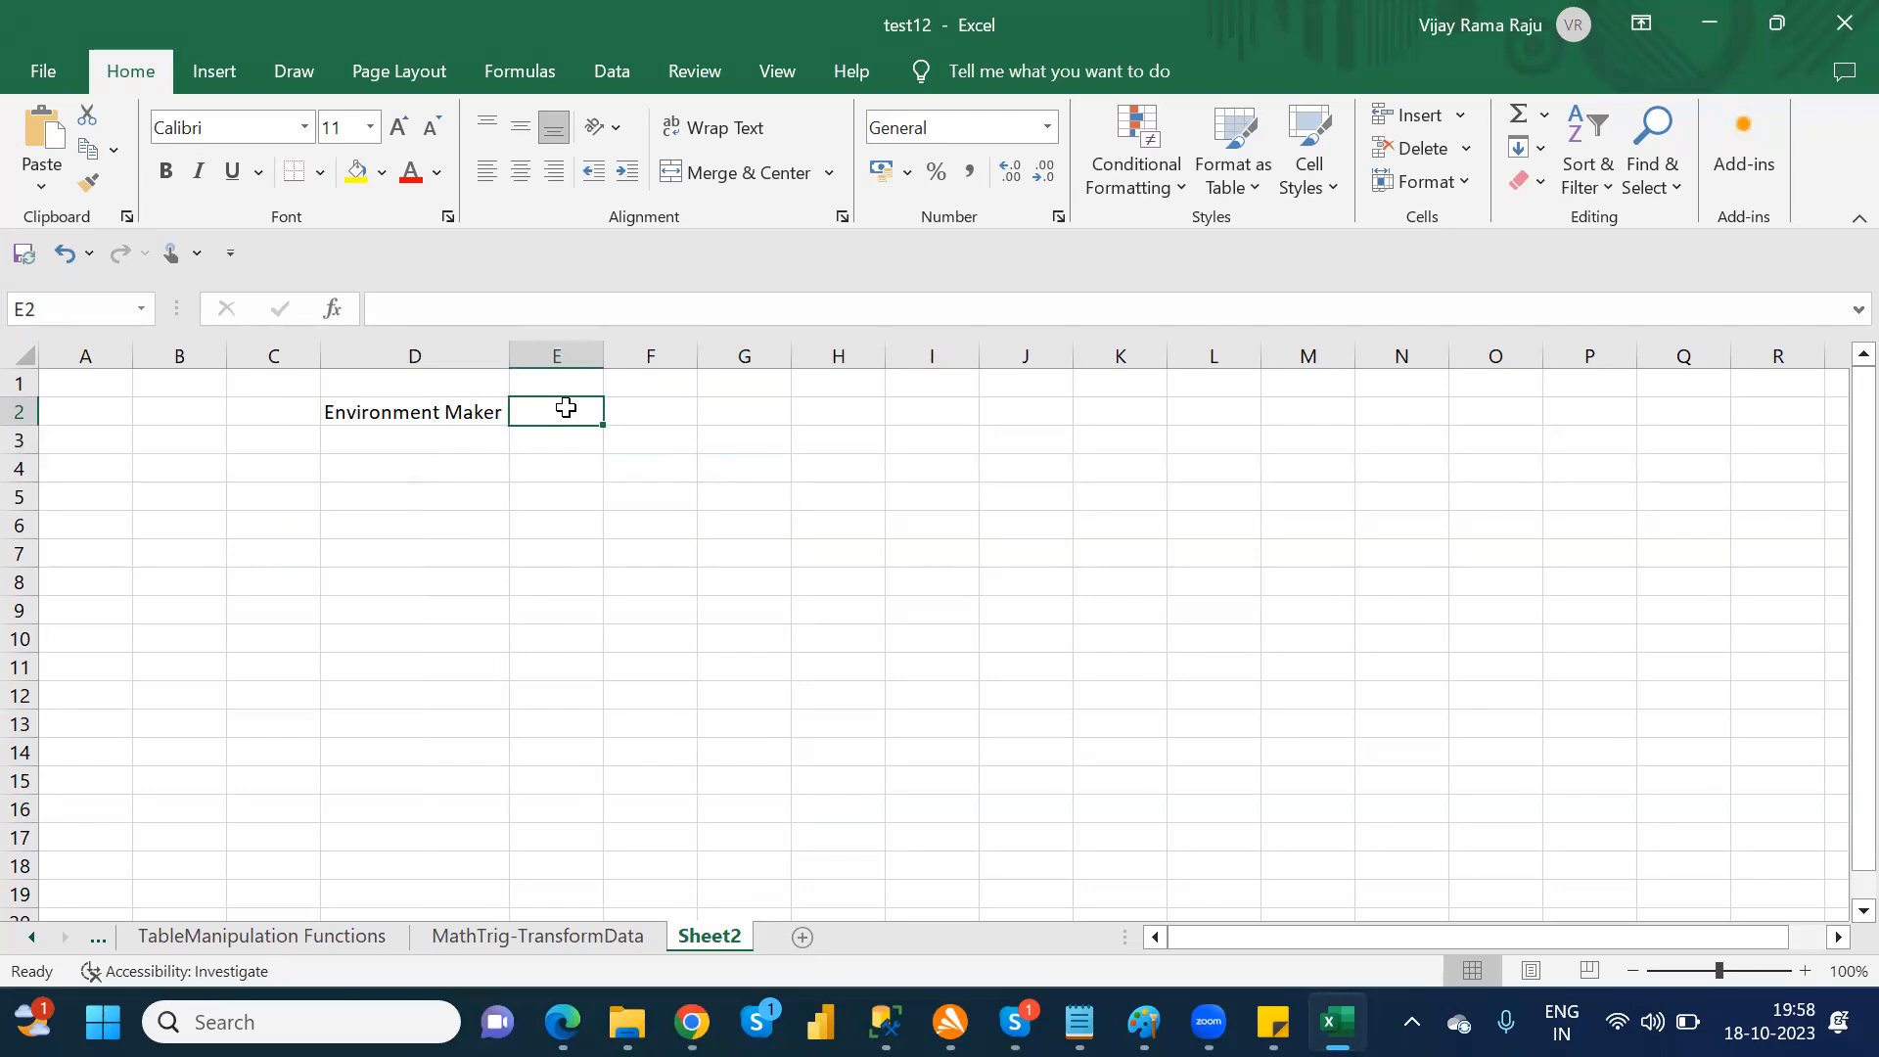
{"action": "type", "text": "Environment Admin"}
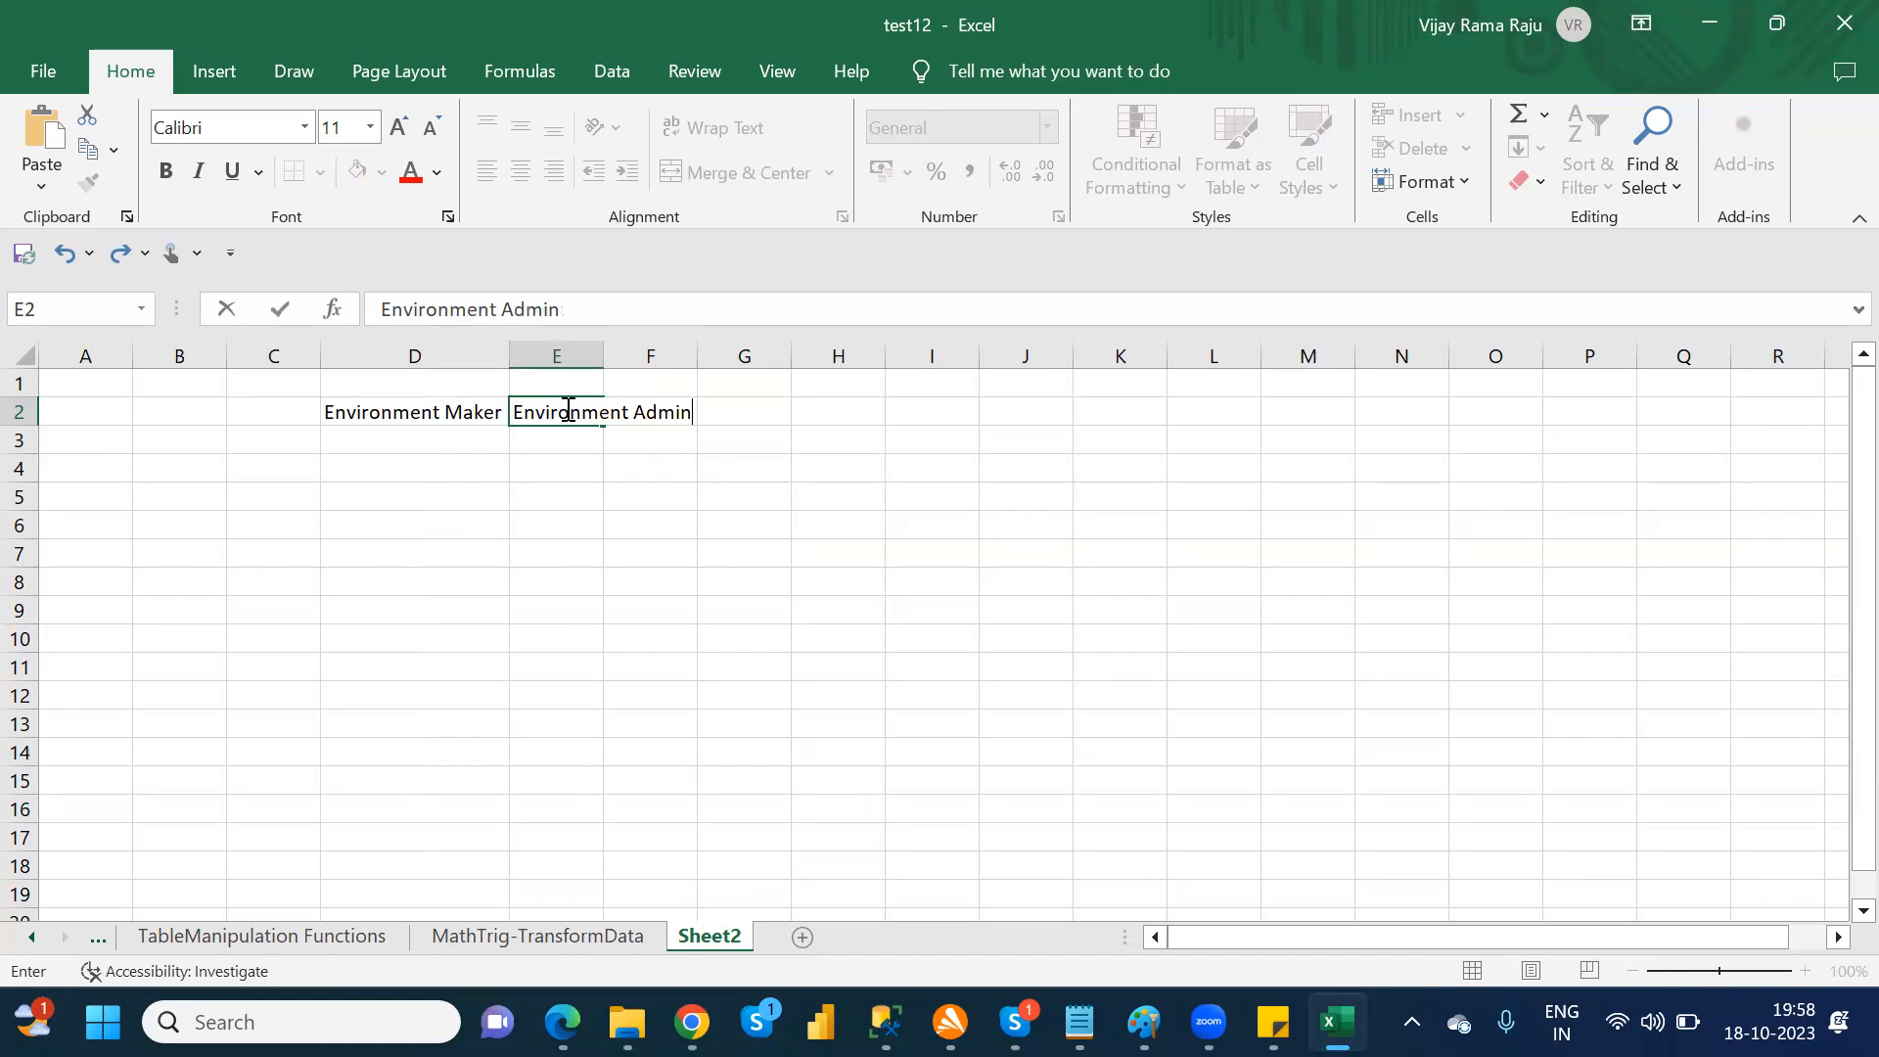
{"action": "key", "text": "Tab"}
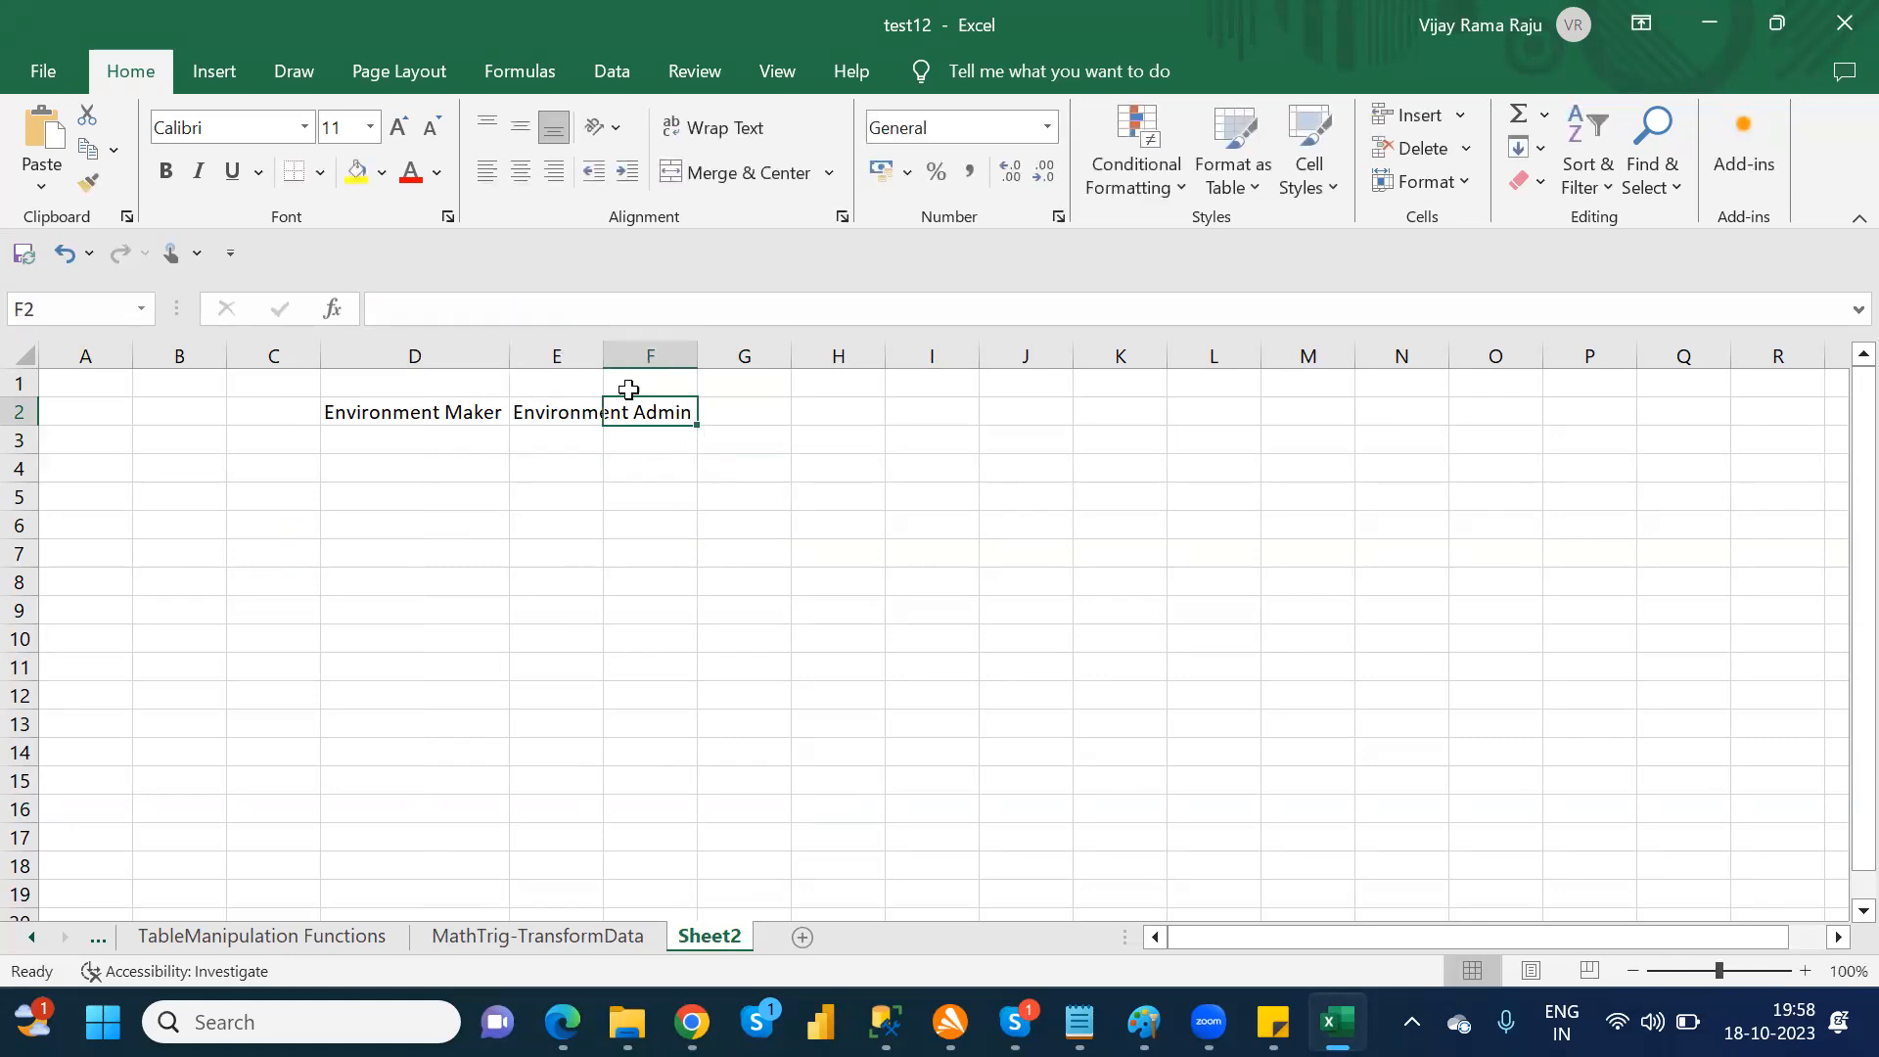
{"action": "left_click_drag", "start_coordinate": [603, 356], "coordinate": [731, 356]}
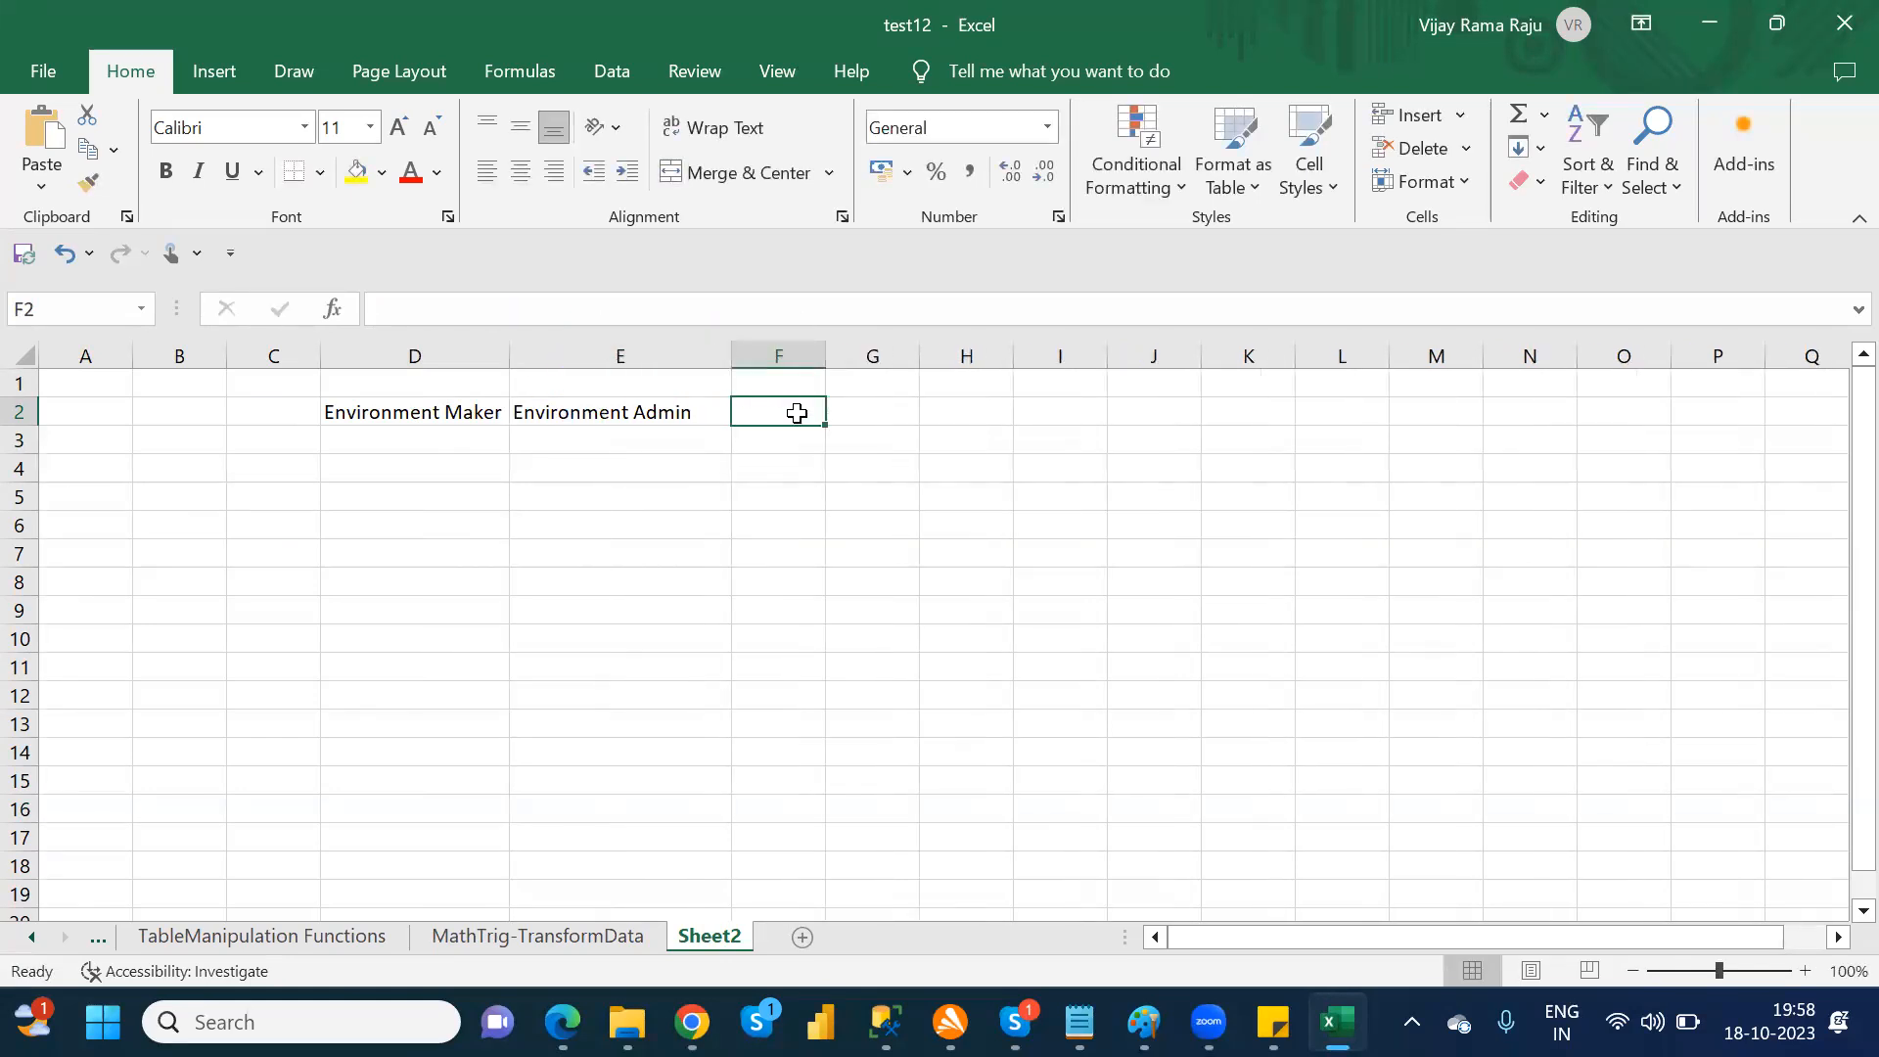
Step: Enter the heading "System Admin" in cell F2
{"action": "type", "text": "System"}
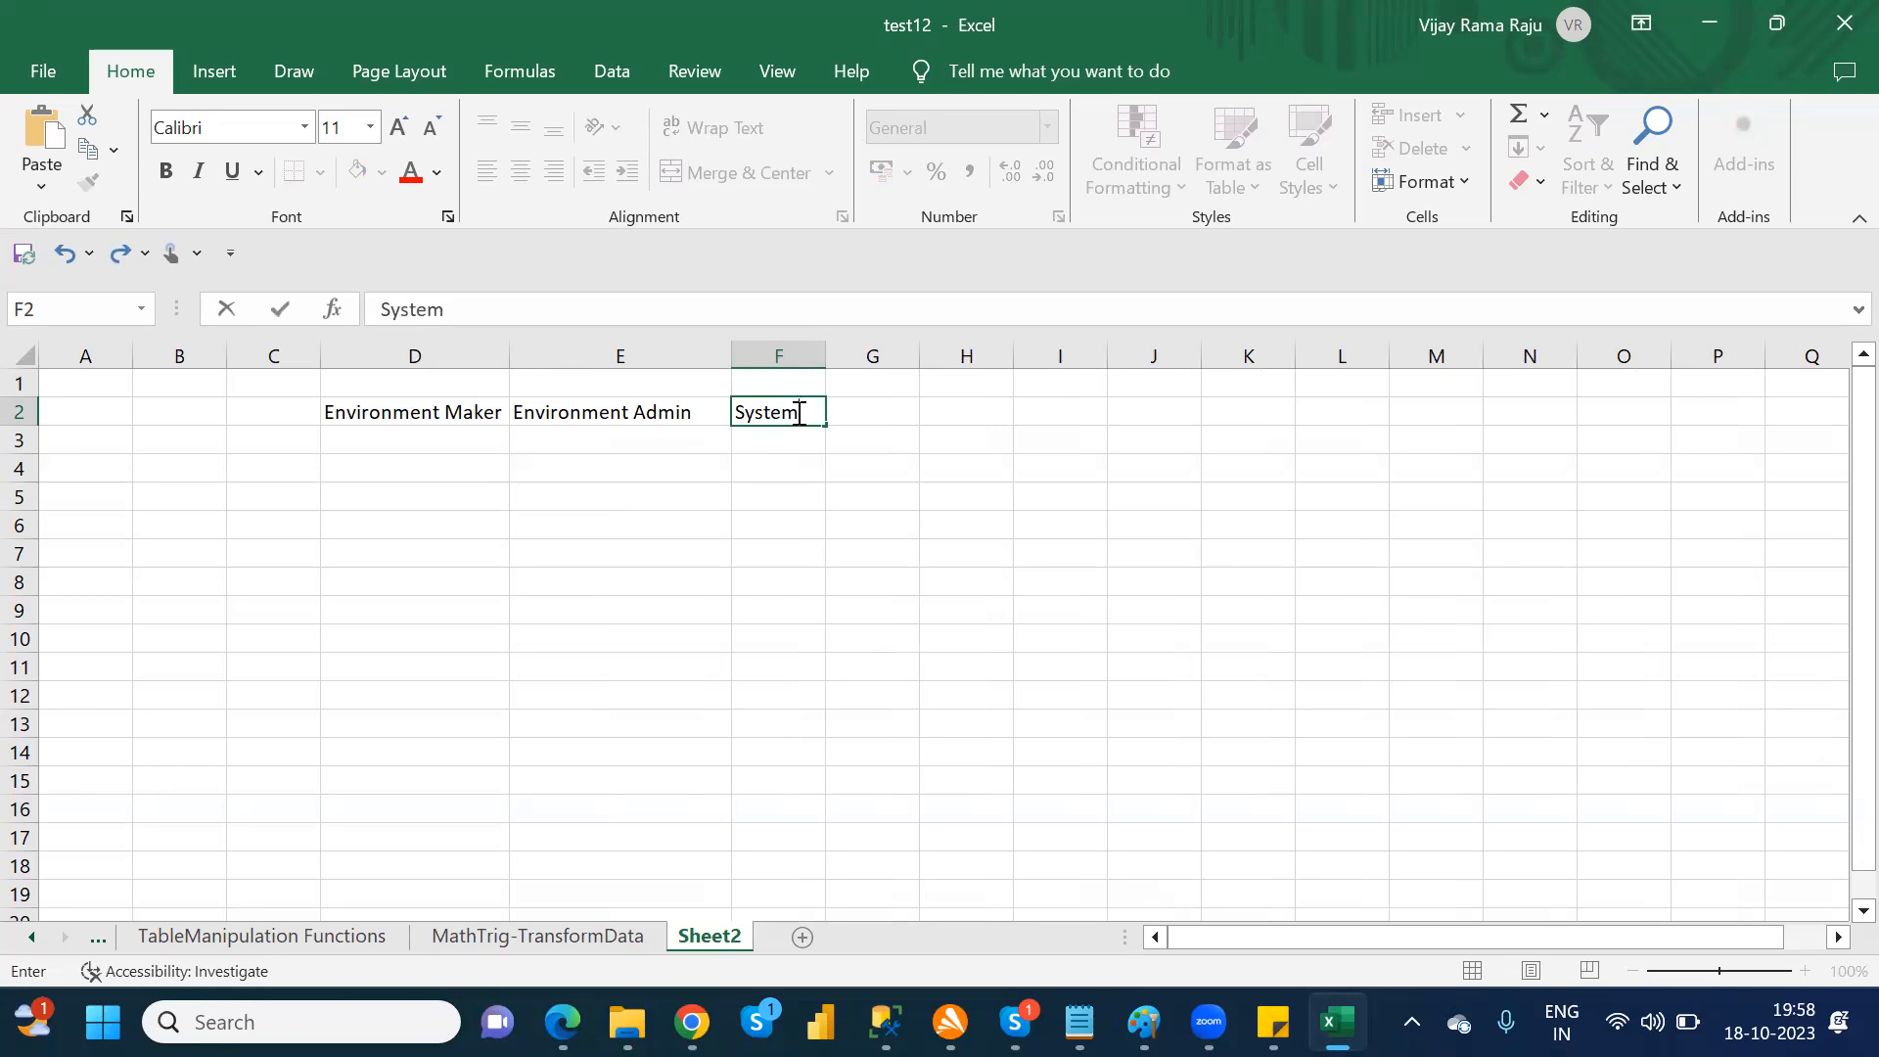
{"action": "type", "text": "Admin"}
{"action": "key", "text": "Tab"}
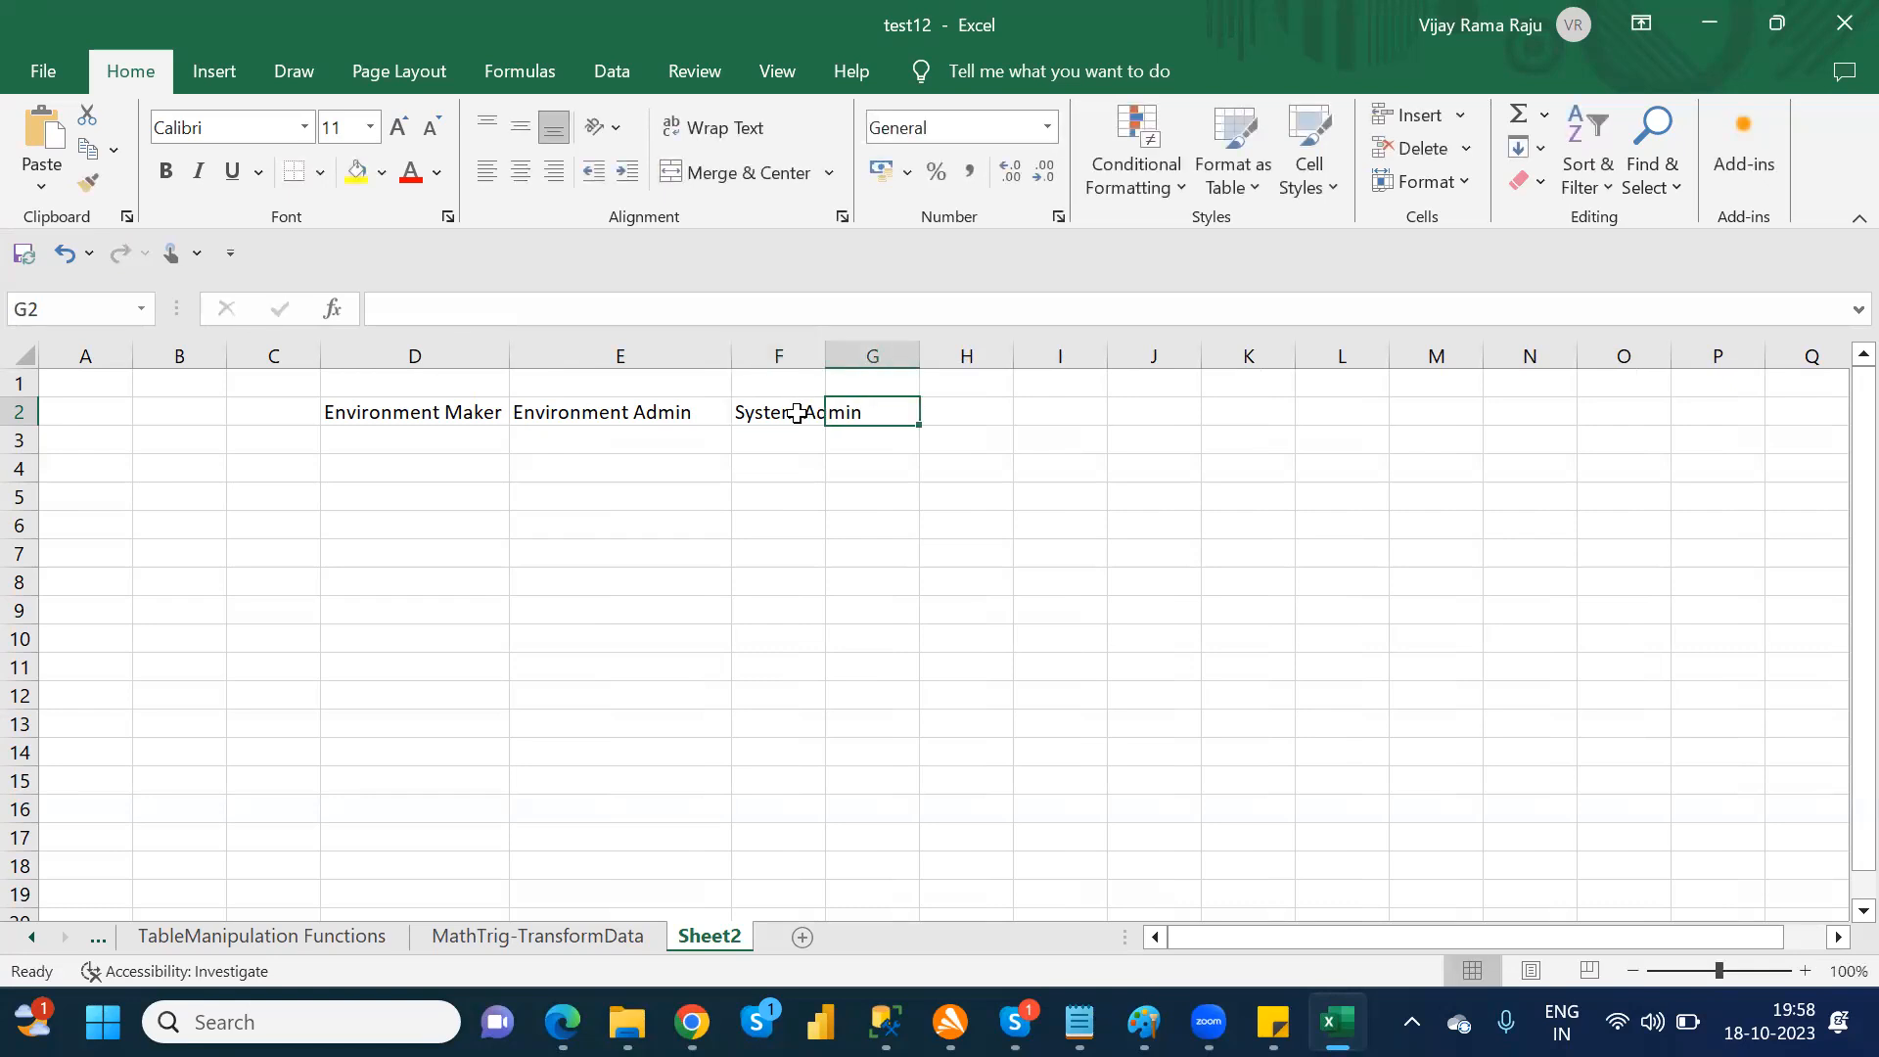
Step: Enter the heading "System Customizer" in cell G2 and fit columns F and G to their contents
{"action": "type", "text": "Sy"}
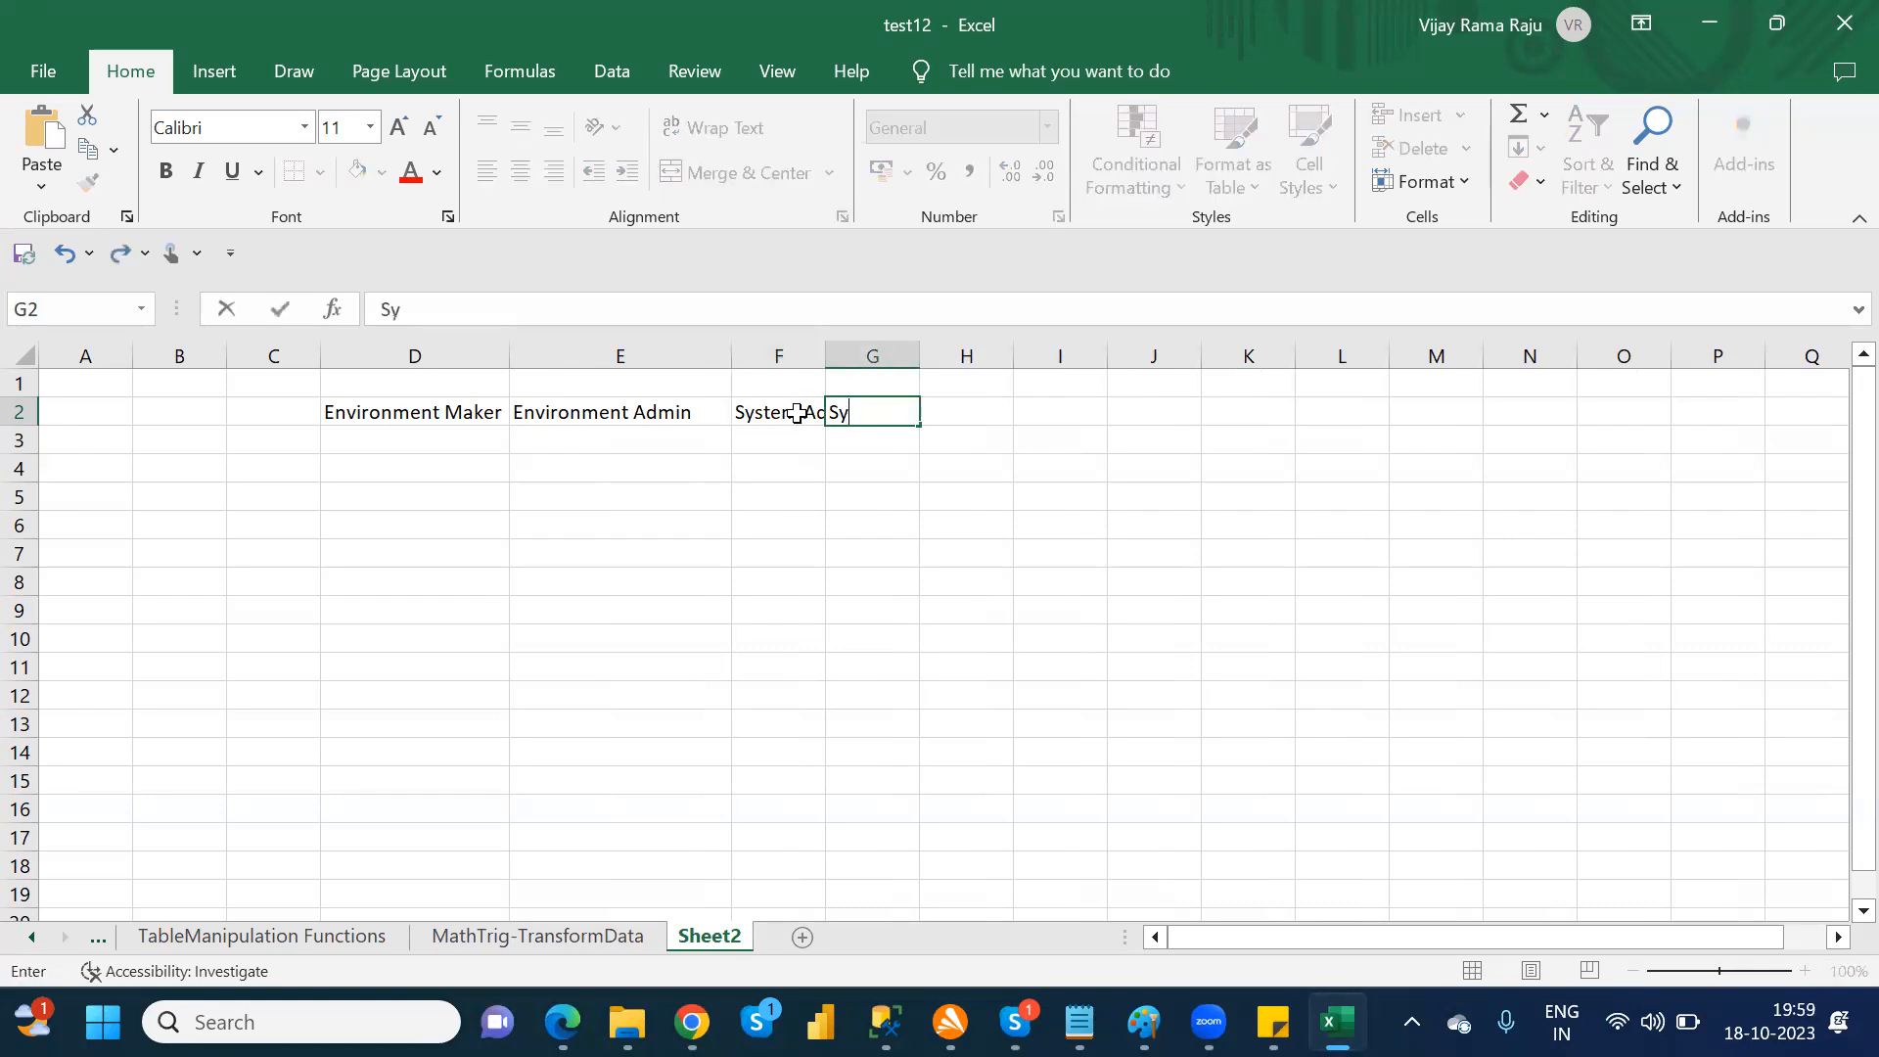
{"action": "type", "text": "stem Custo miz"}
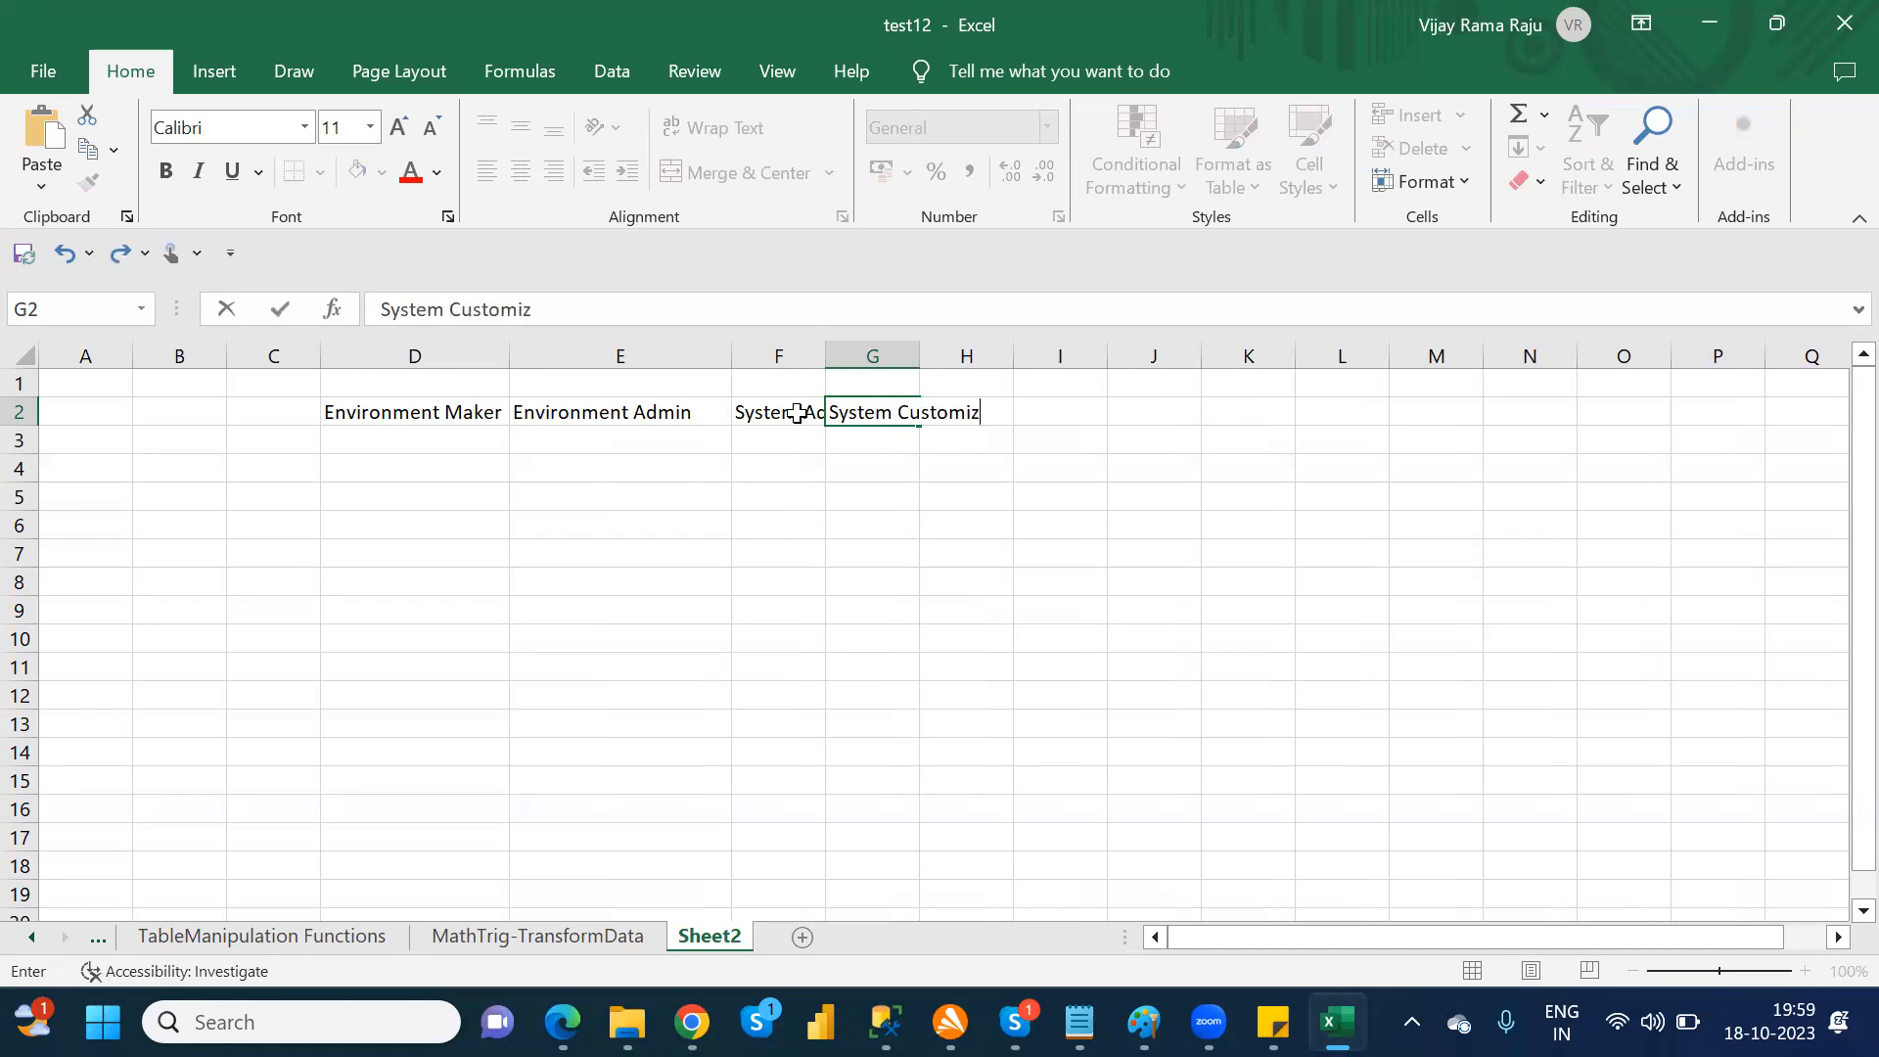
{"action": "type", "text": "er"}
{"action": "key", "text": "Tab"}
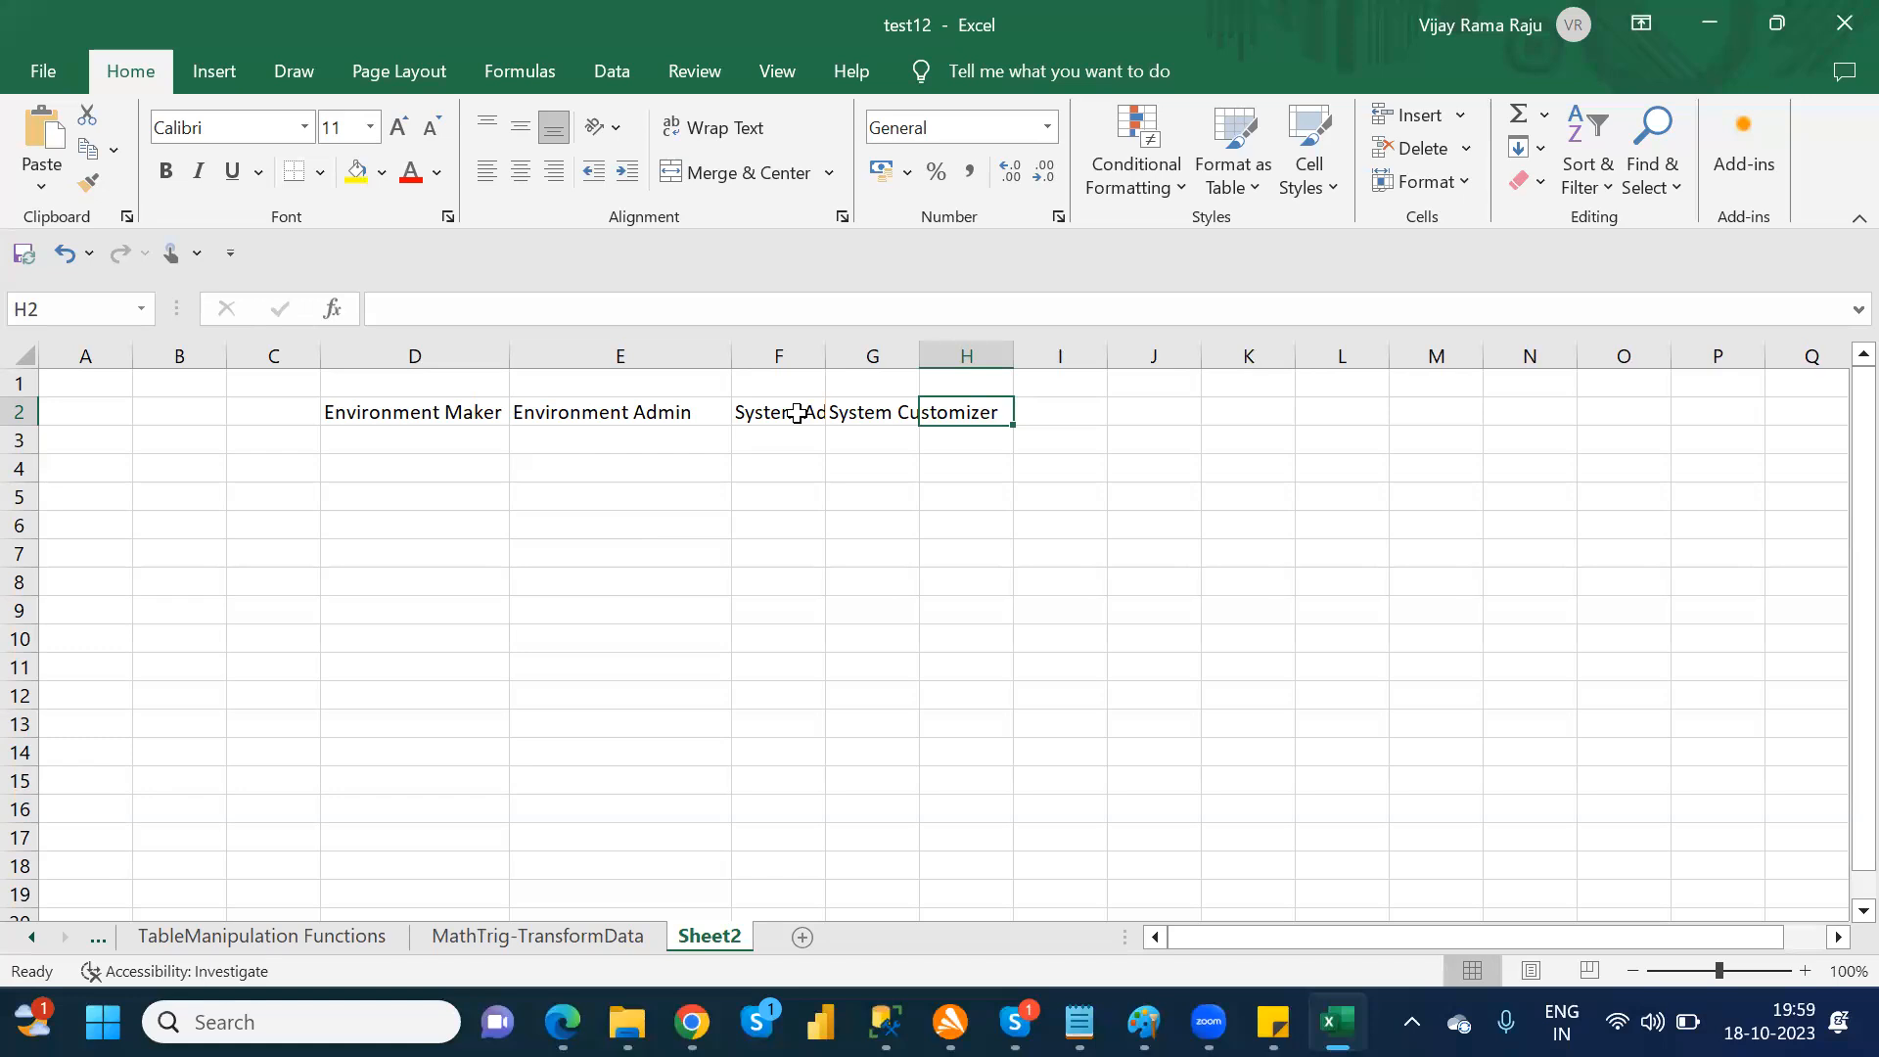
{"action": "left_click", "coordinate": [822, 485]}
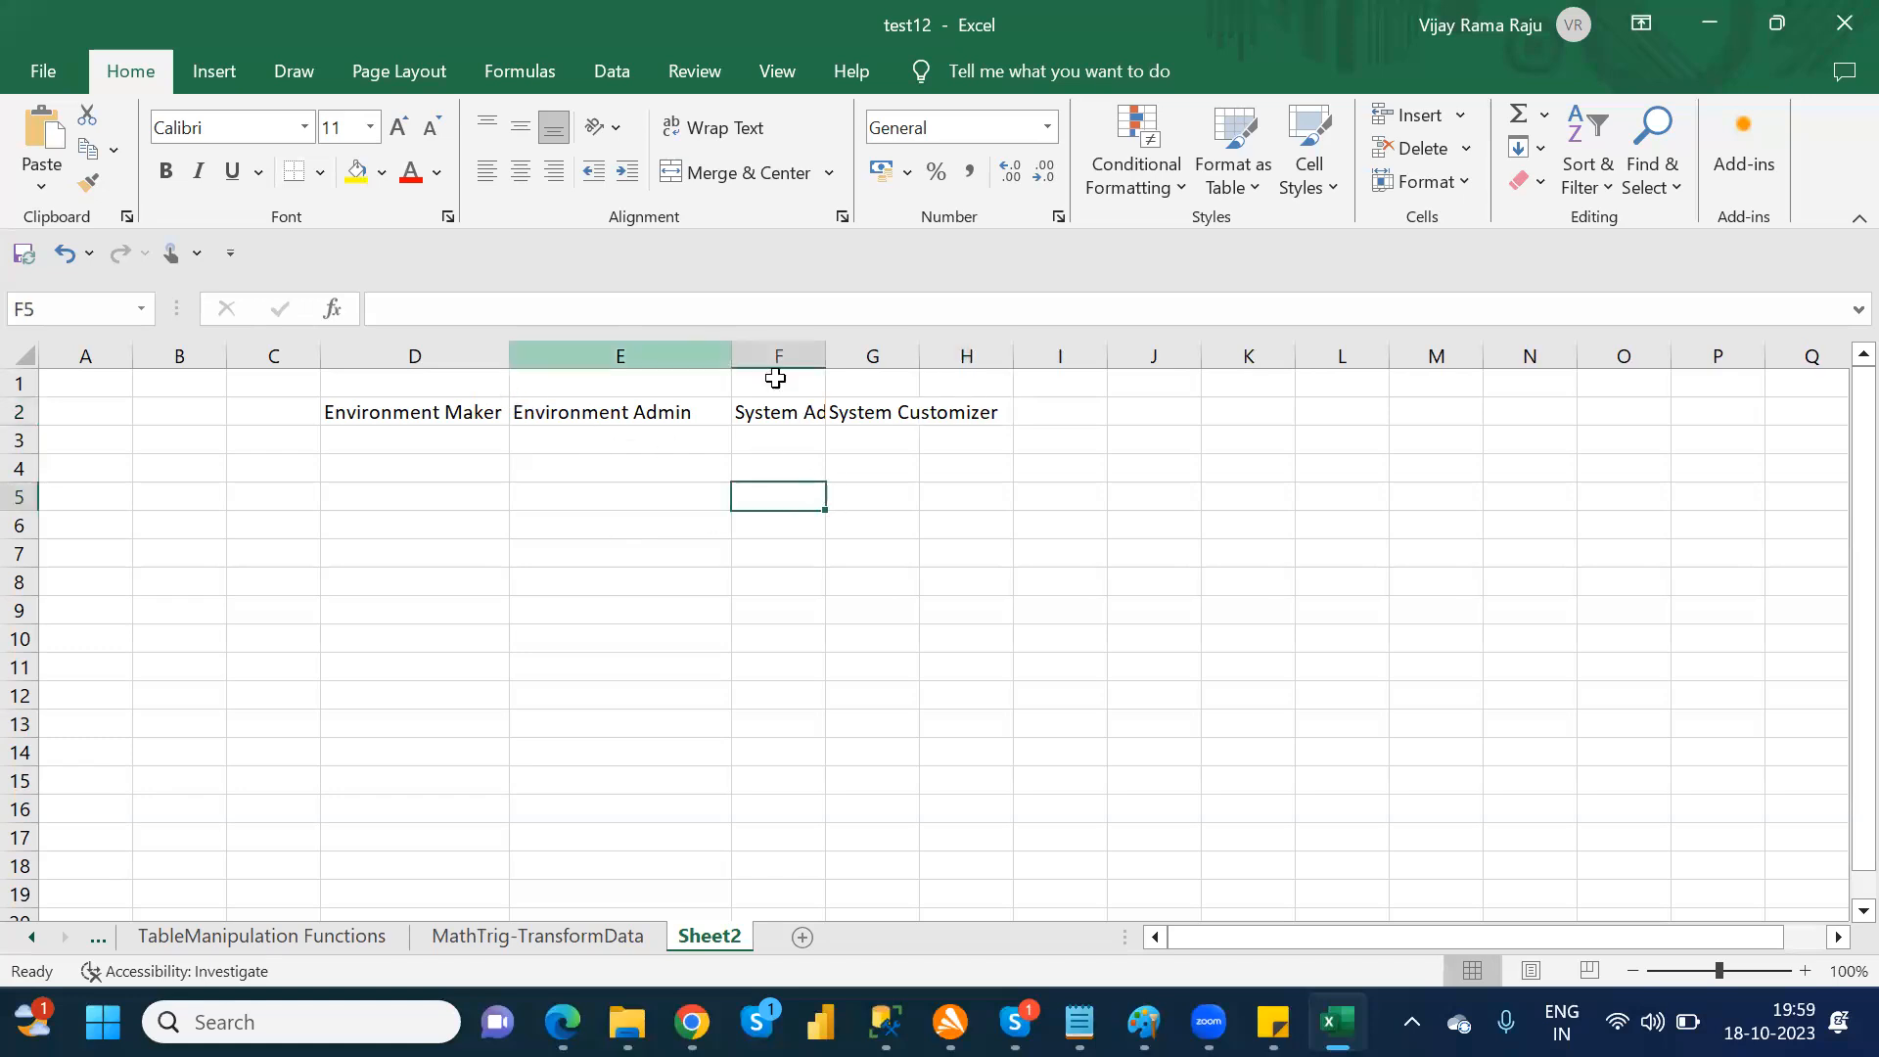
{"action": "double_click", "coordinate": [825, 357]}
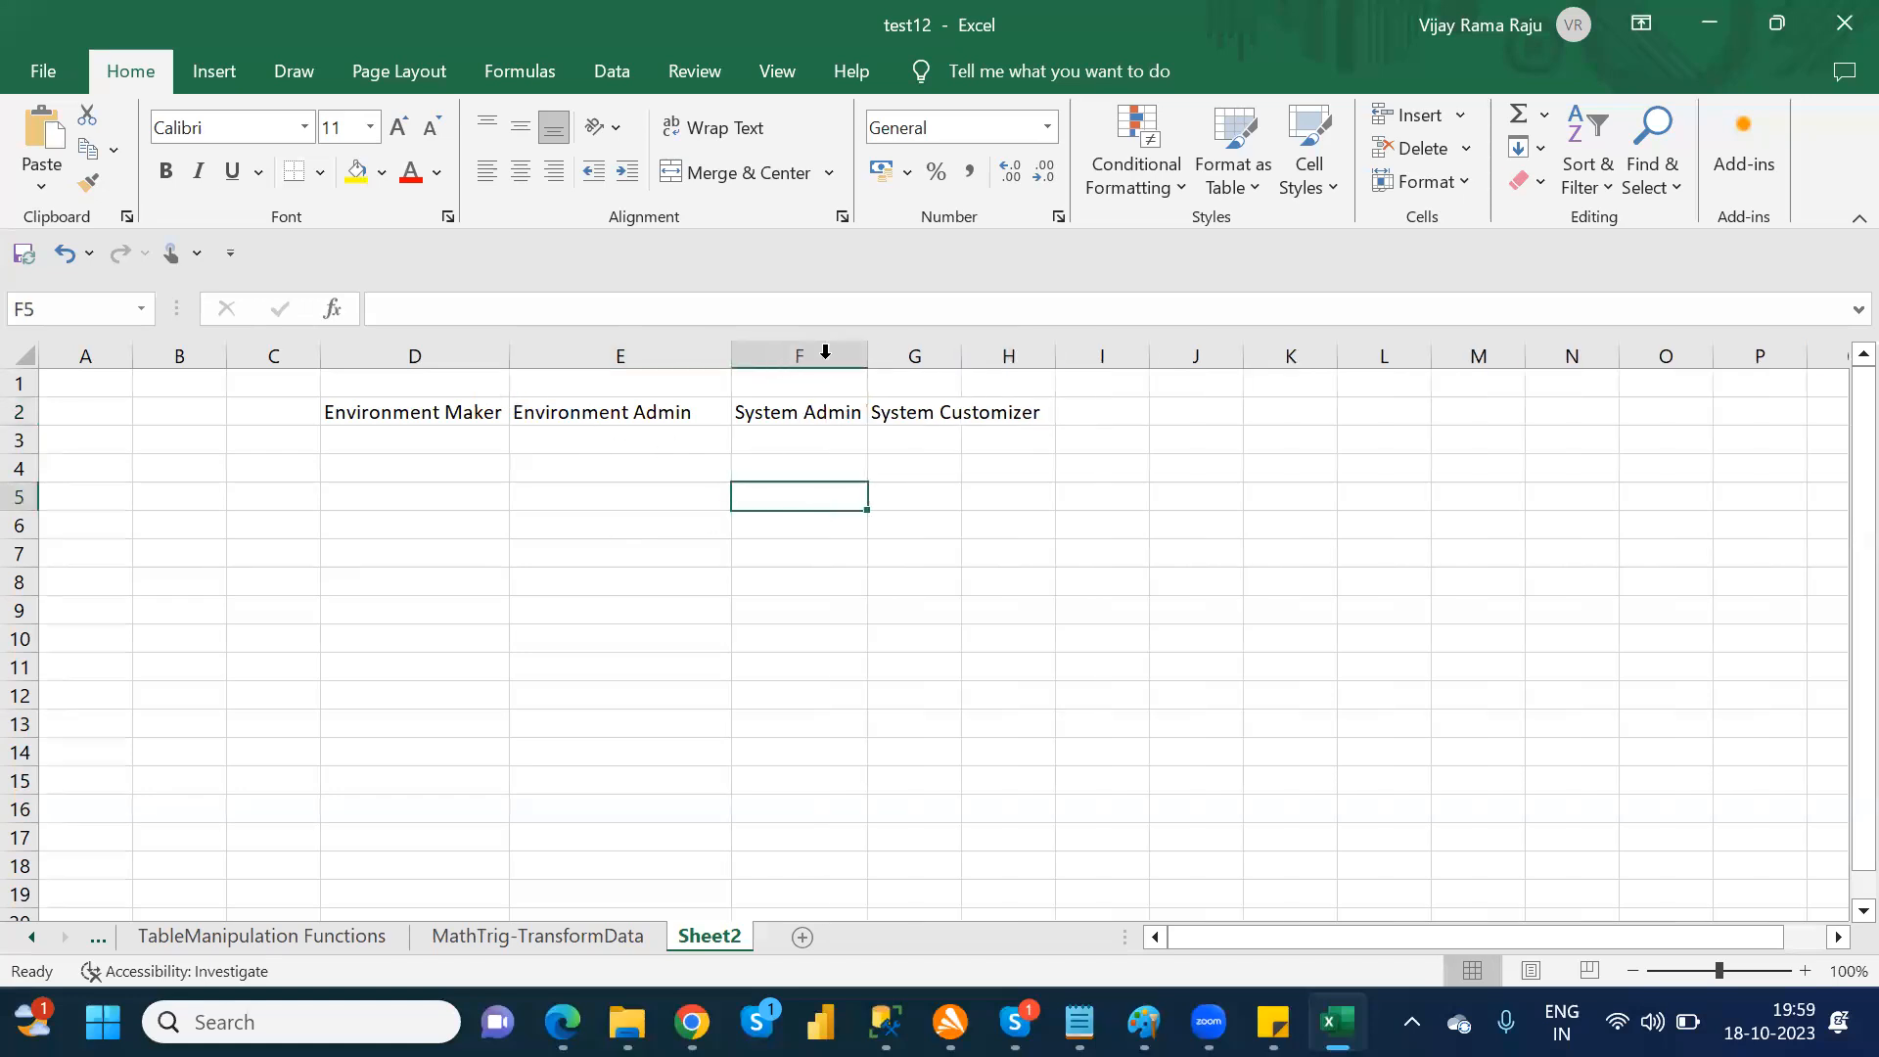
{"action": "double_click", "coordinate": [963, 358]}
Step: Apply All Borders to the range D2:G8 to outline the role comparison table
{"action": "left_click_drag", "start_coordinate": [391, 412], "coordinate": [957, 586]}
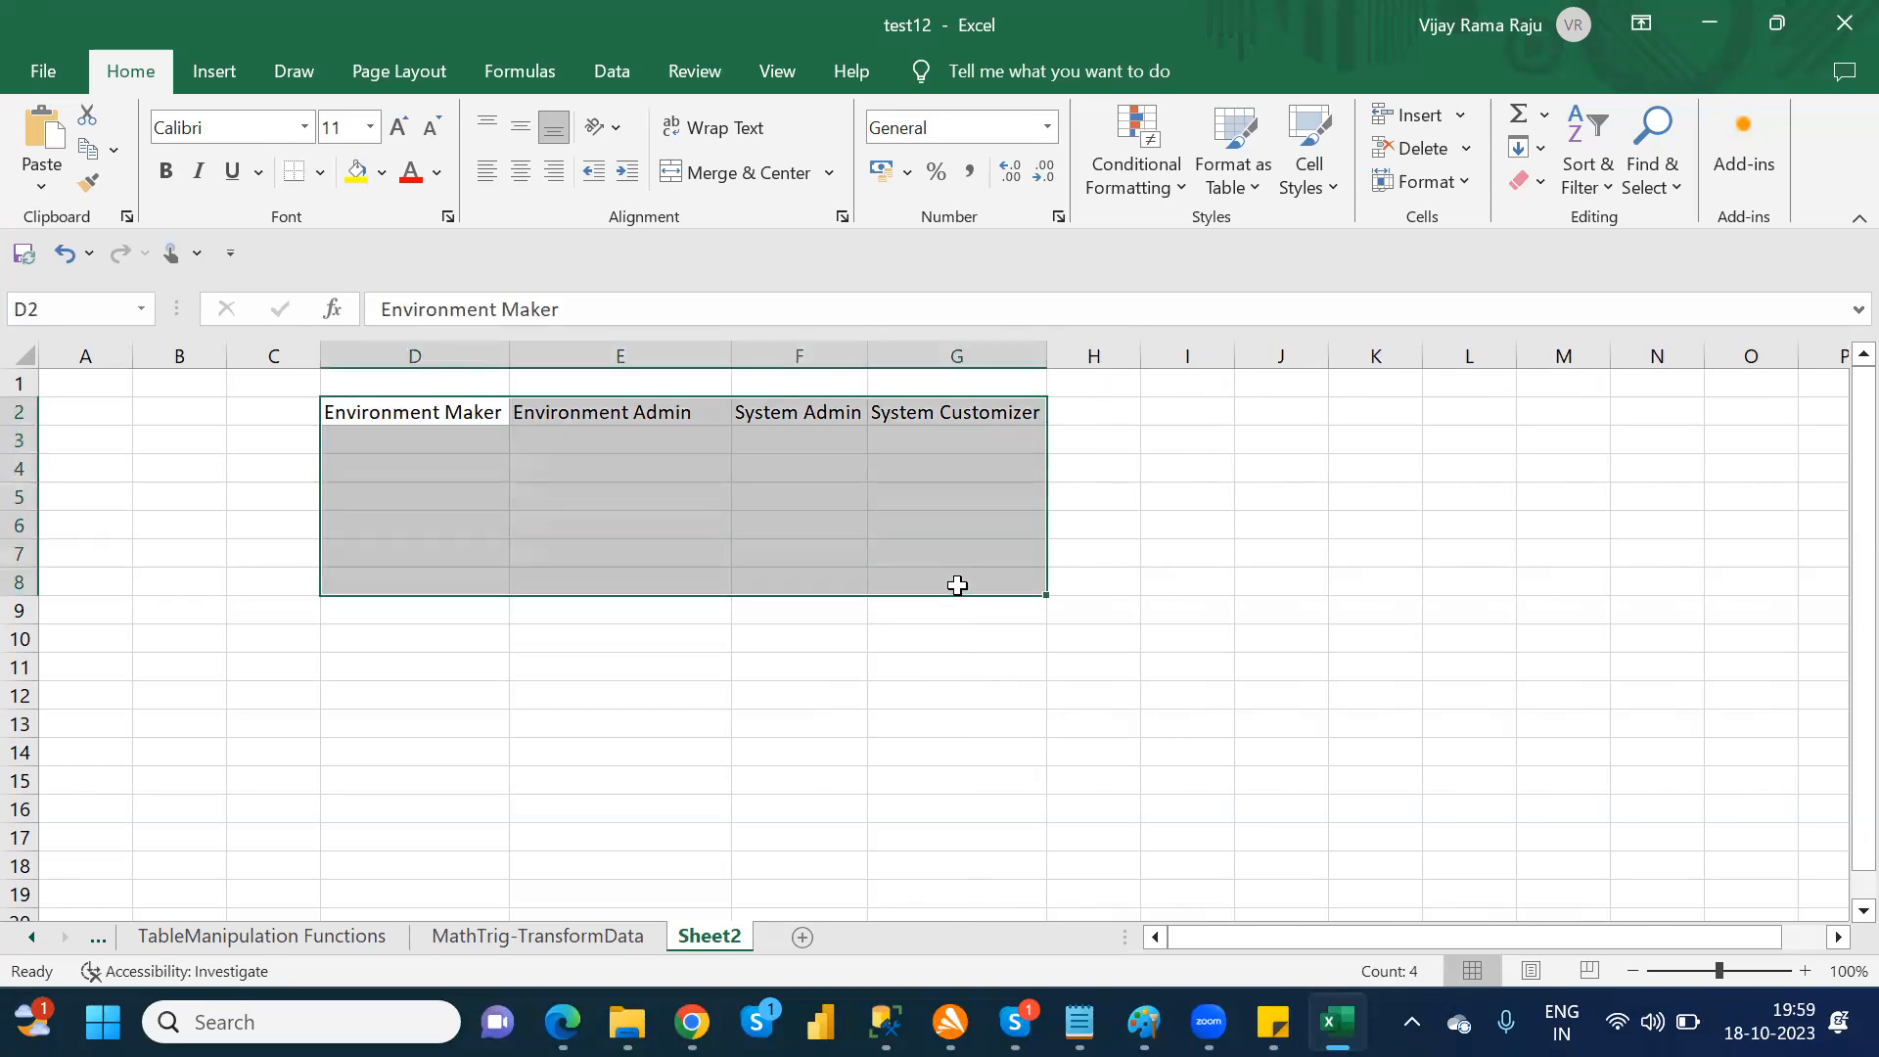
{"action": "left_click", "coordinate": [321, 174]}
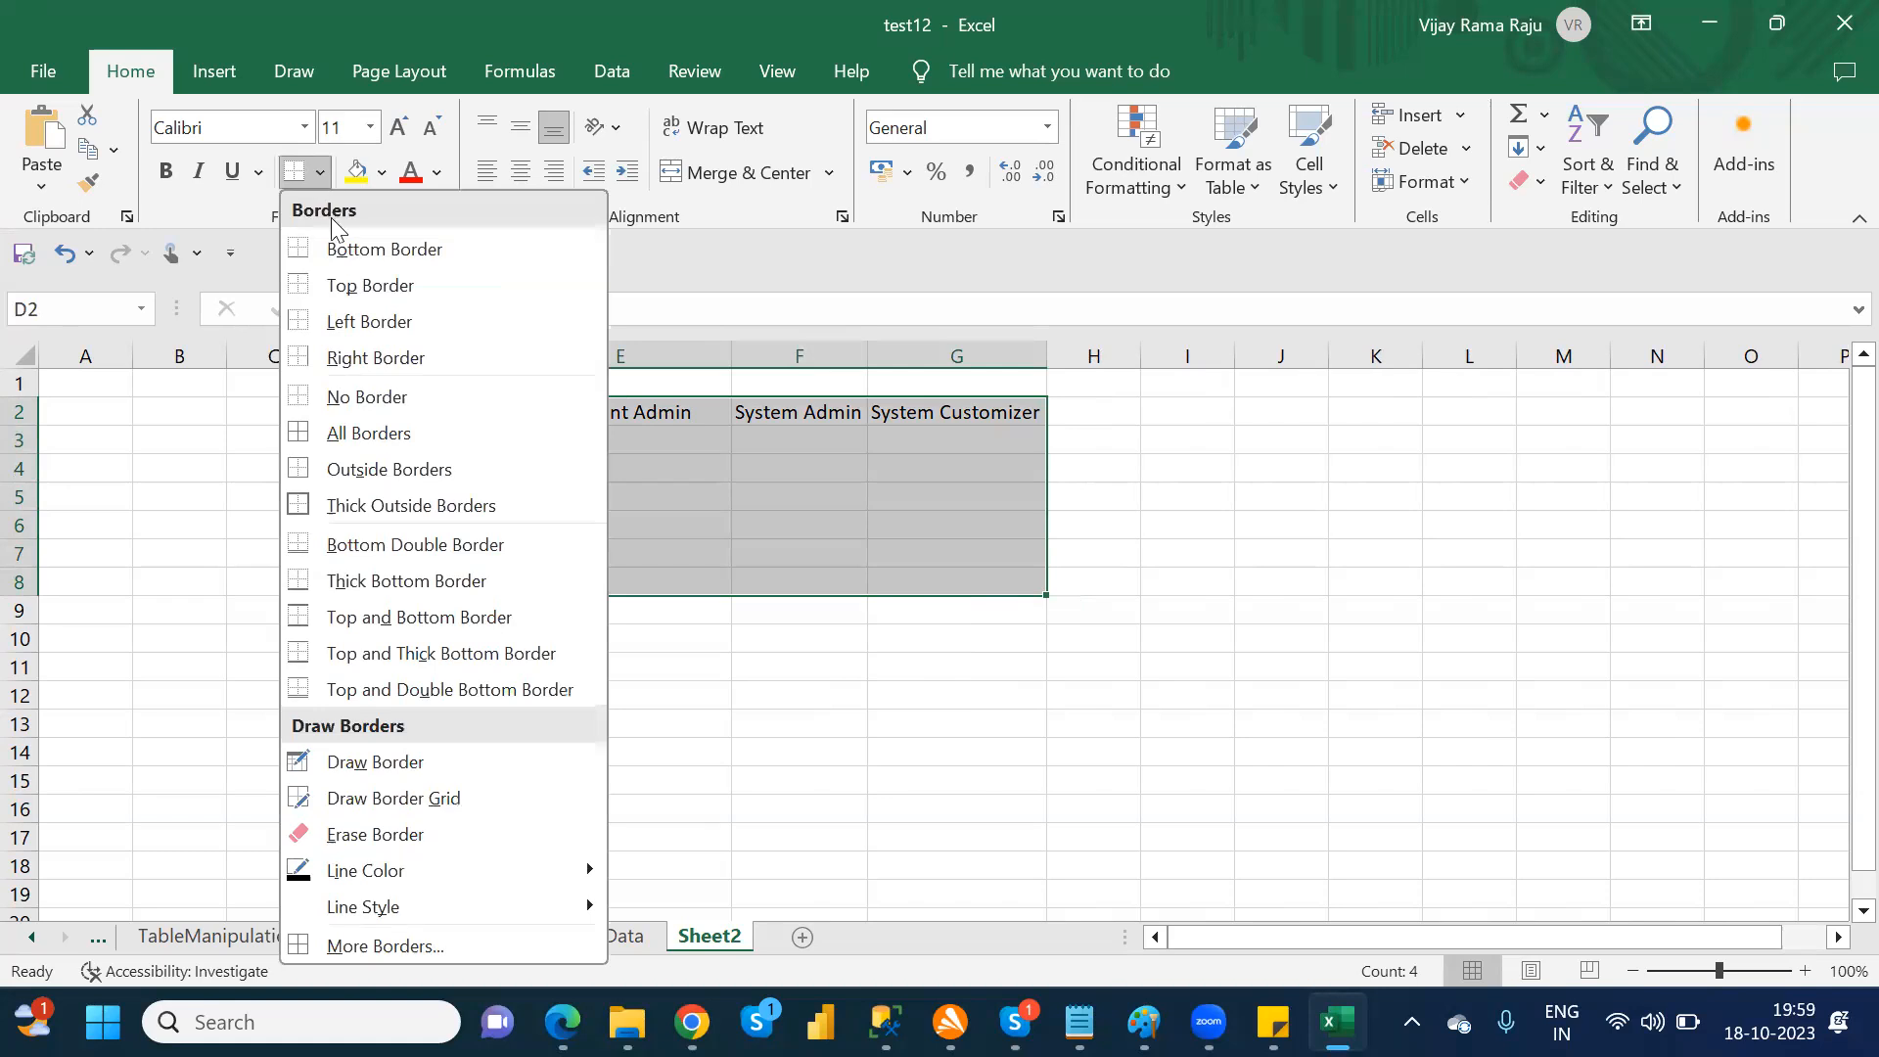
{"action": "left_click", "coordinate": [364, 437]}
{"action": "left_click", "coordinate": [358, 431]}
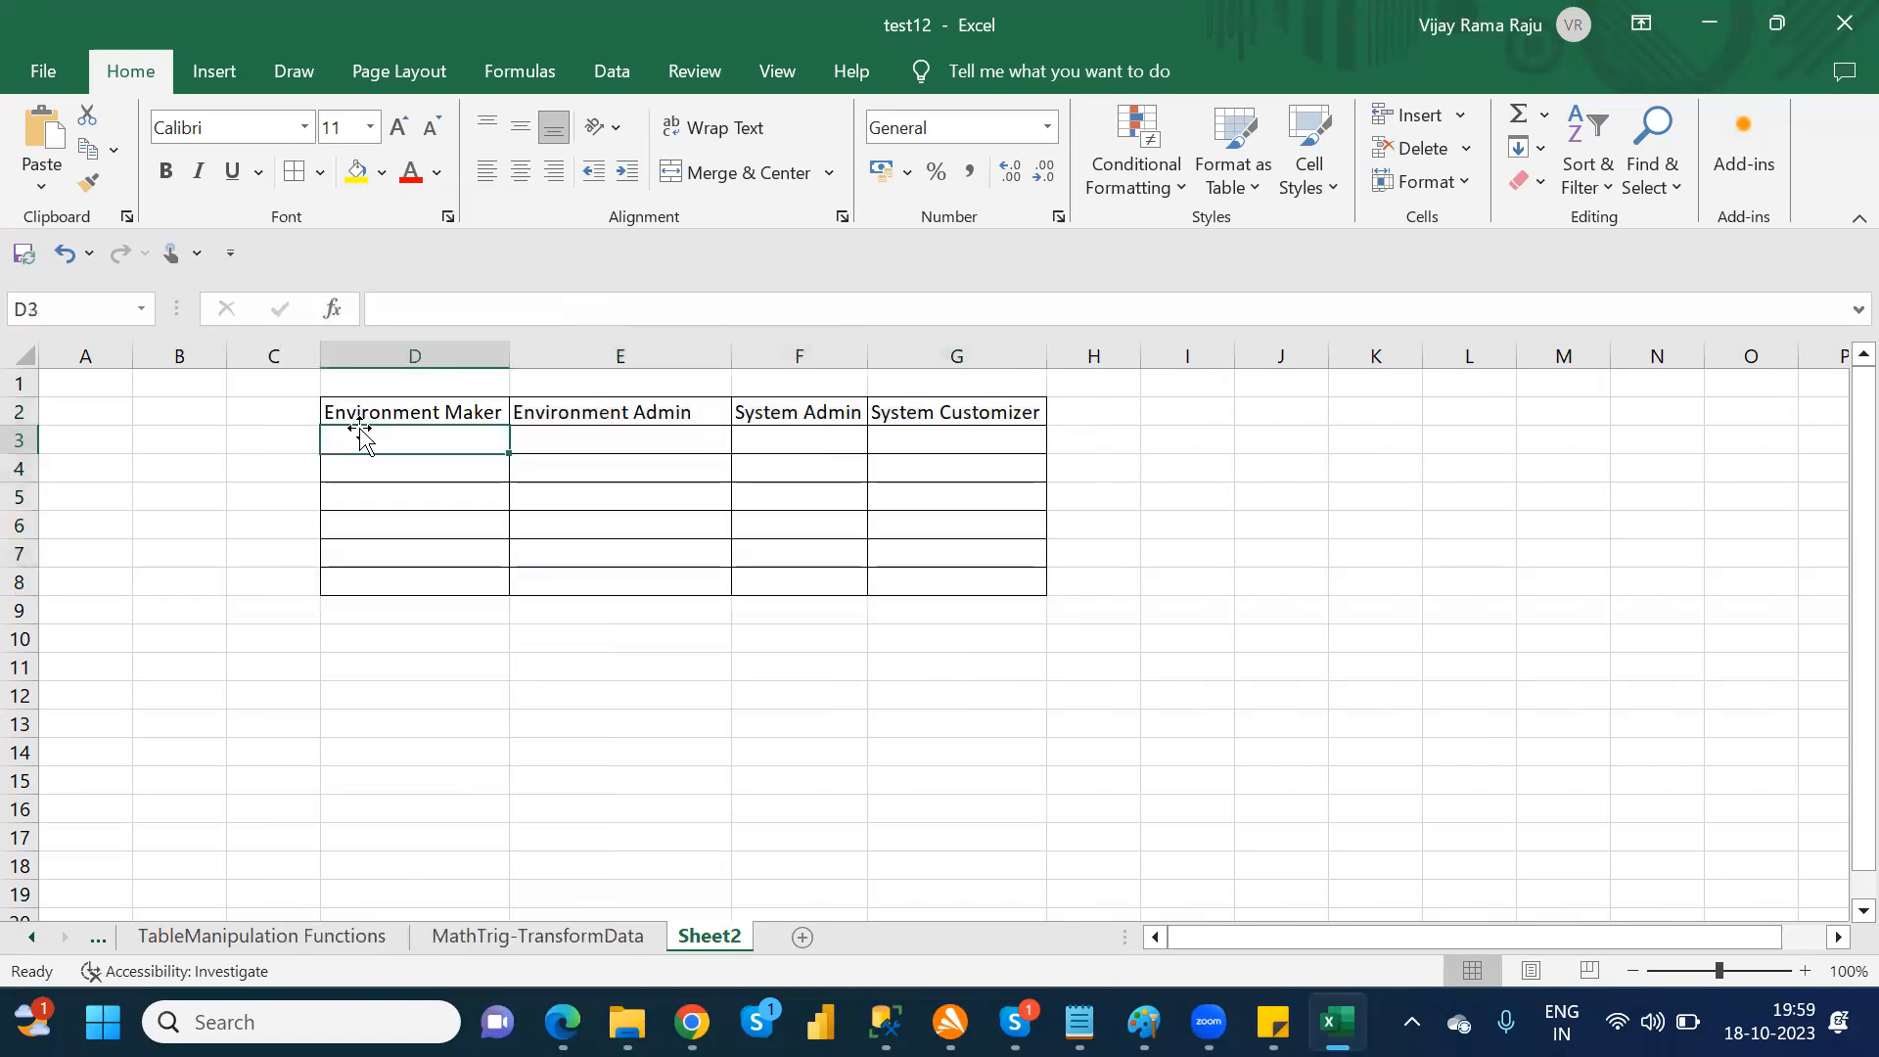
Step: Make the four role headings in D2:G2 bold
{"action": "left_click", "coordinate": [358, 409]}
{"action": "left_click_drag", "start_coordinate": [650, 403], "coordinate": [955, 401]}
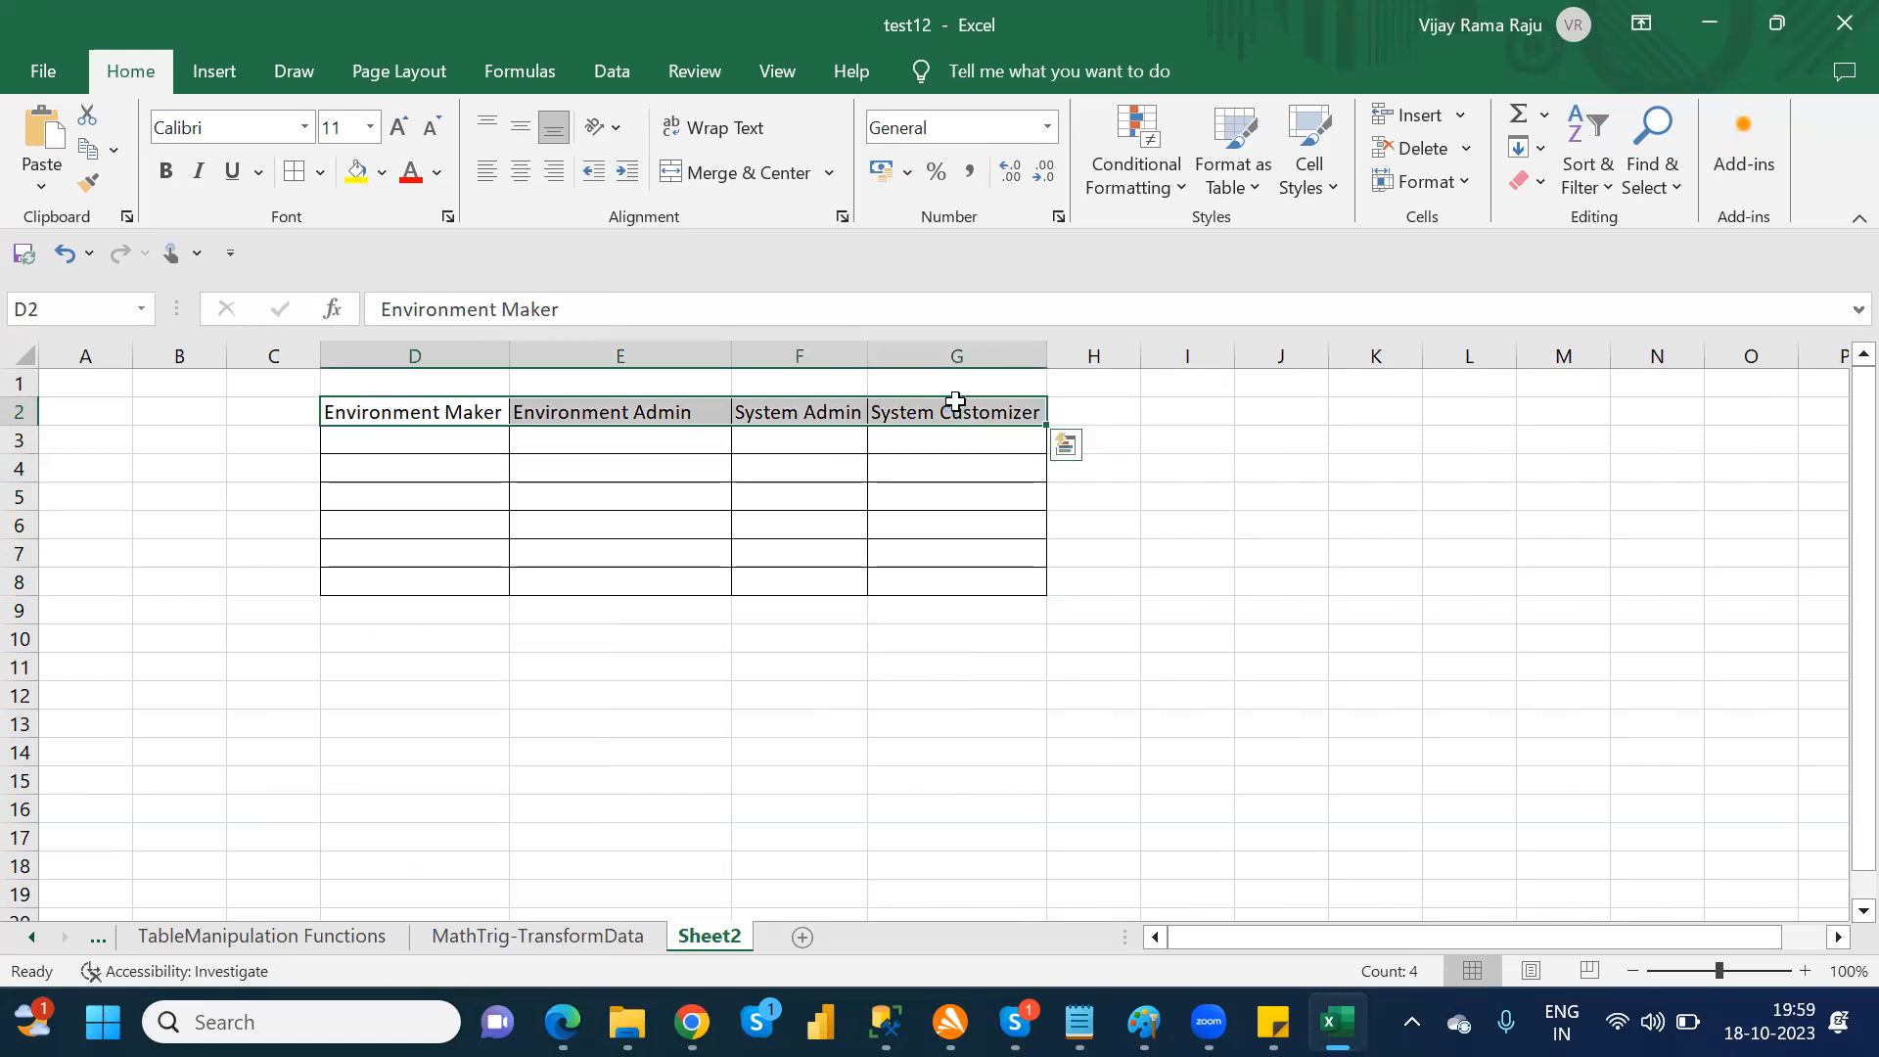
{"action": "key", "text": "ctrl+b"}
{"action": "left_click", "coordinate": [452, 443]}
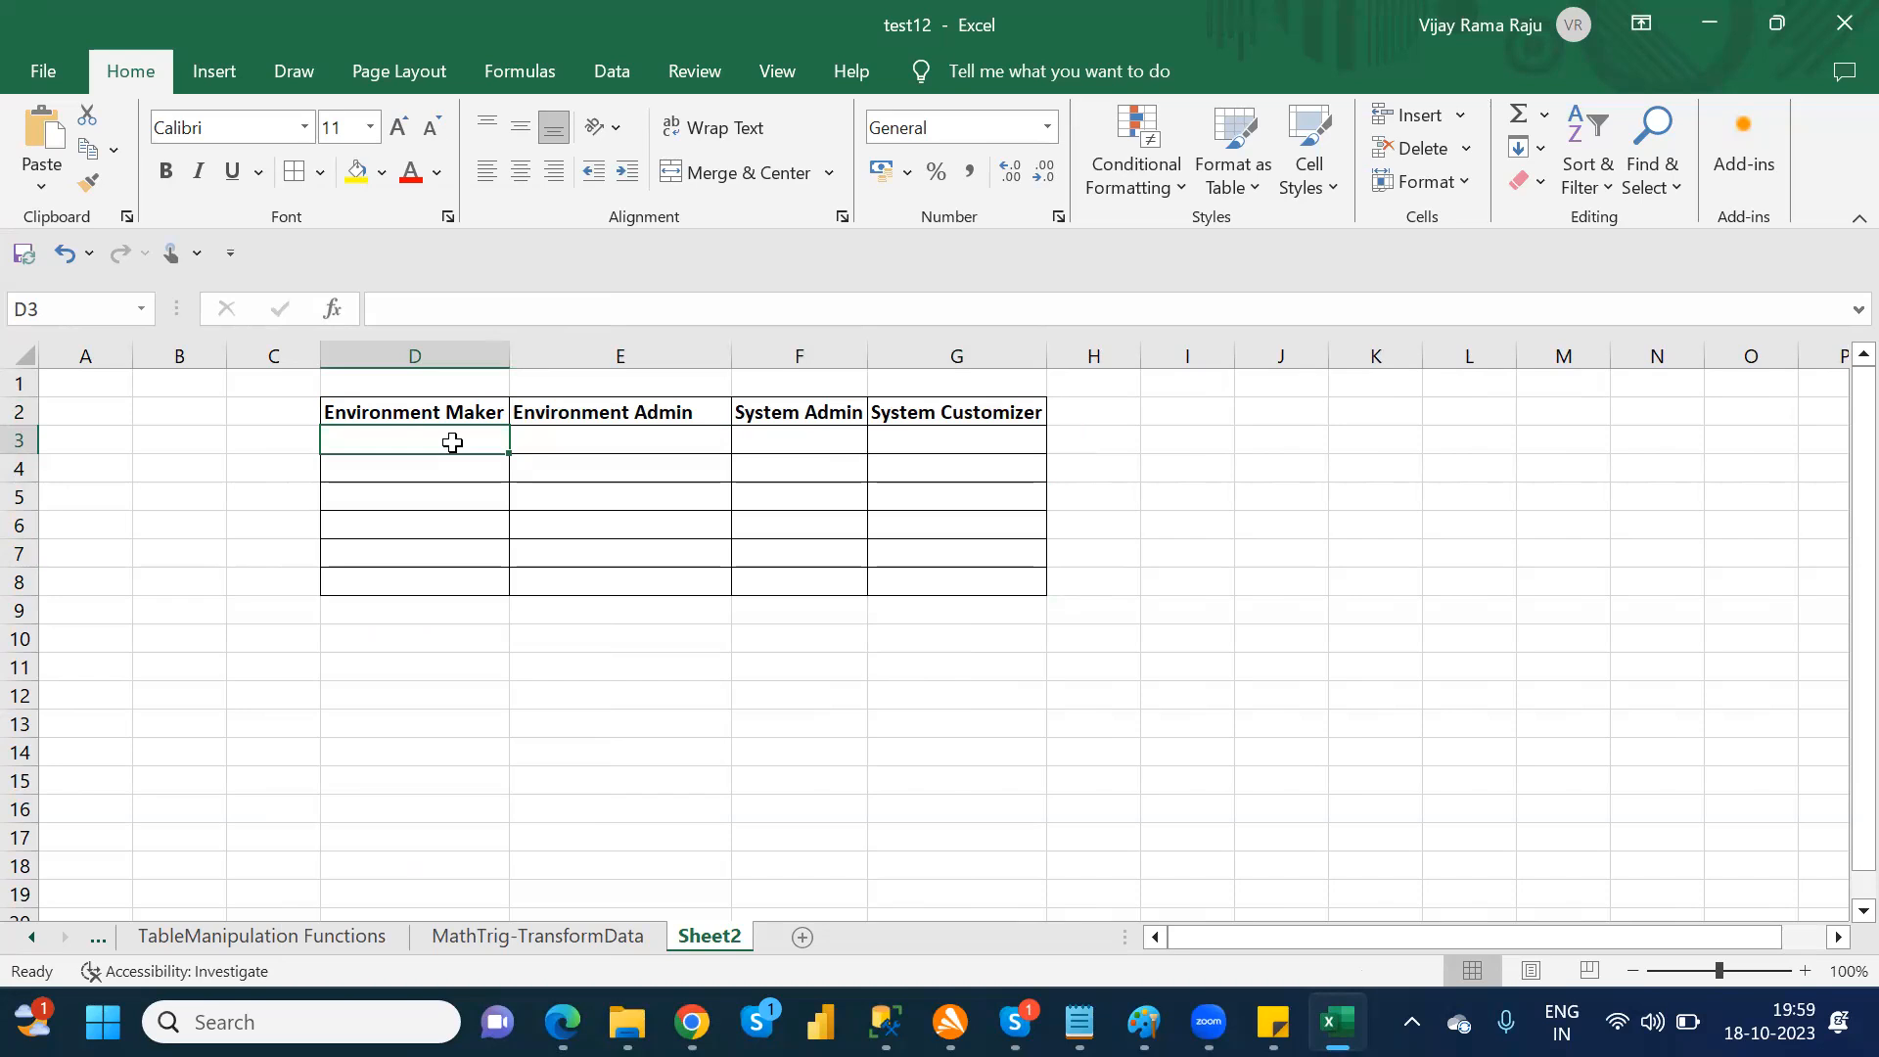
Step: Merge and center D3:F3 and enter "Canvas App,Connectors,Connection,Gateway,Dataflows" in it
{"action": "left_click_drag", "start_coordinate": [494, 442], "coordinate": [854, 442]}
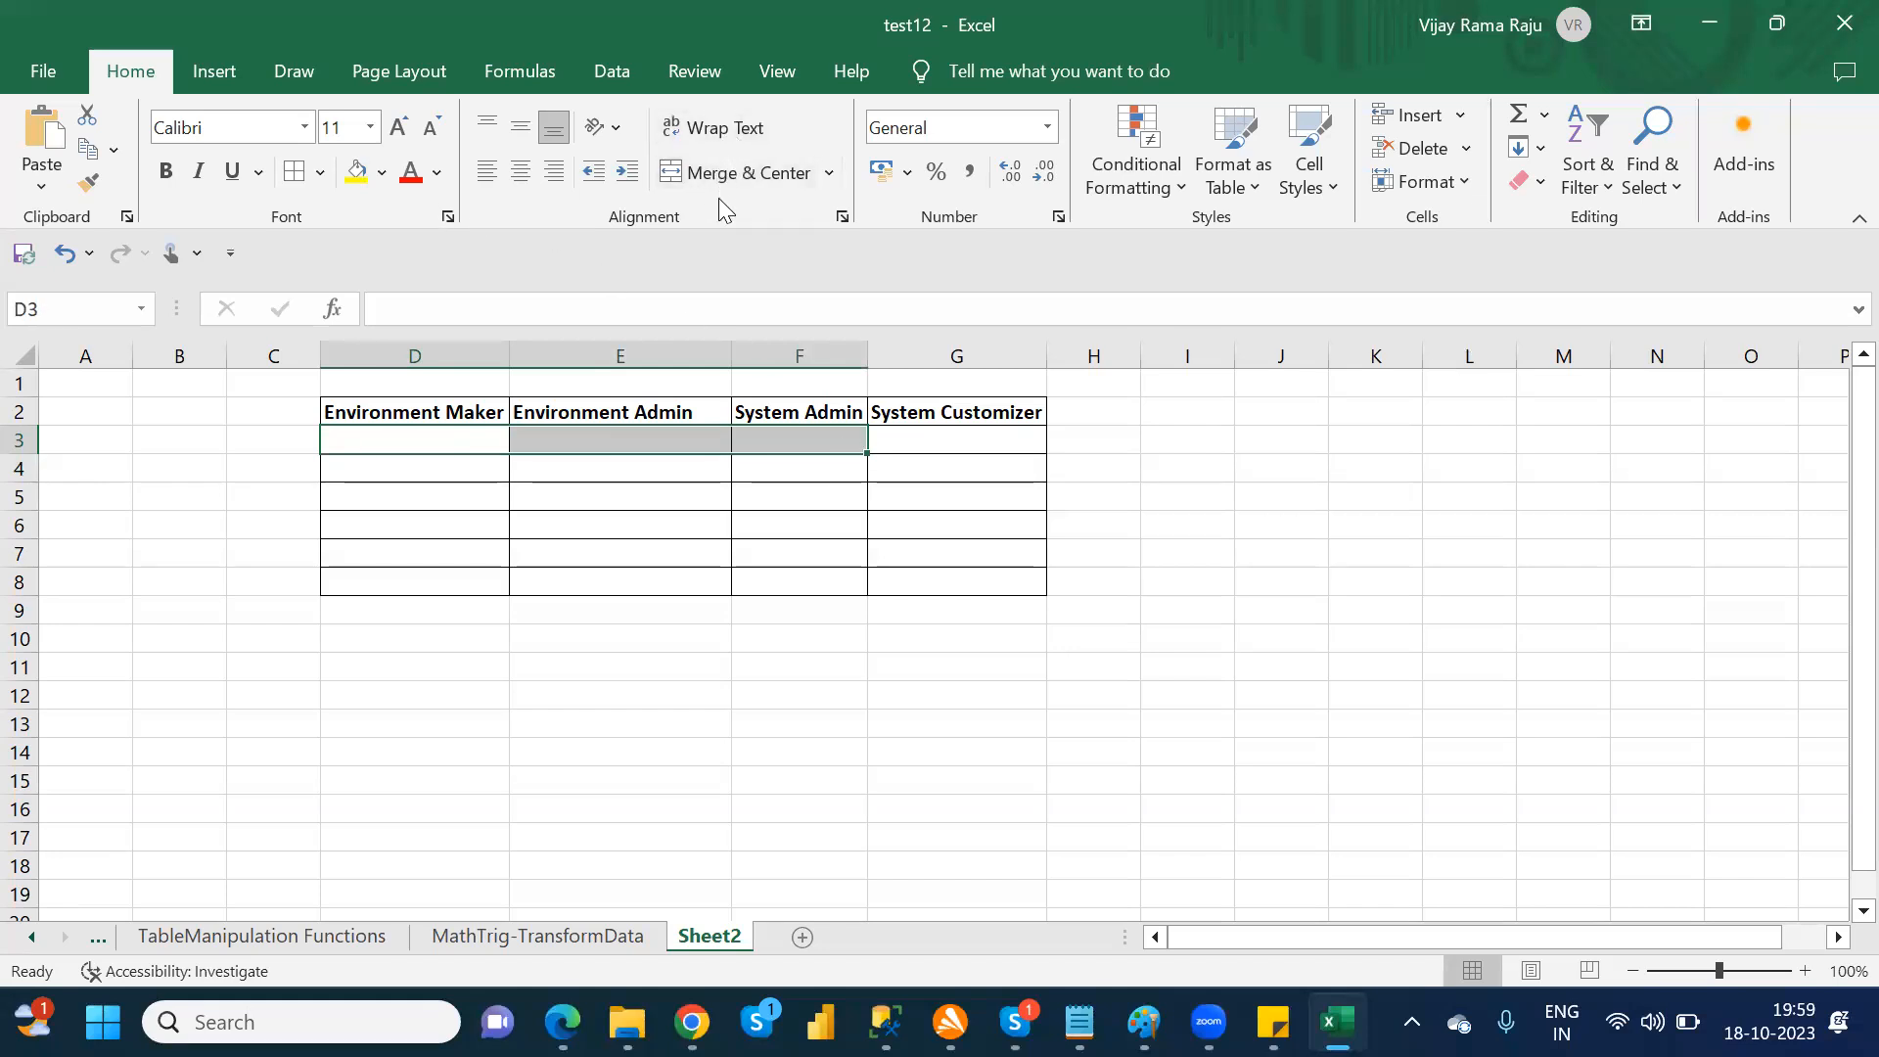
{"action": "left_click", "coordinate": [720, 172]}
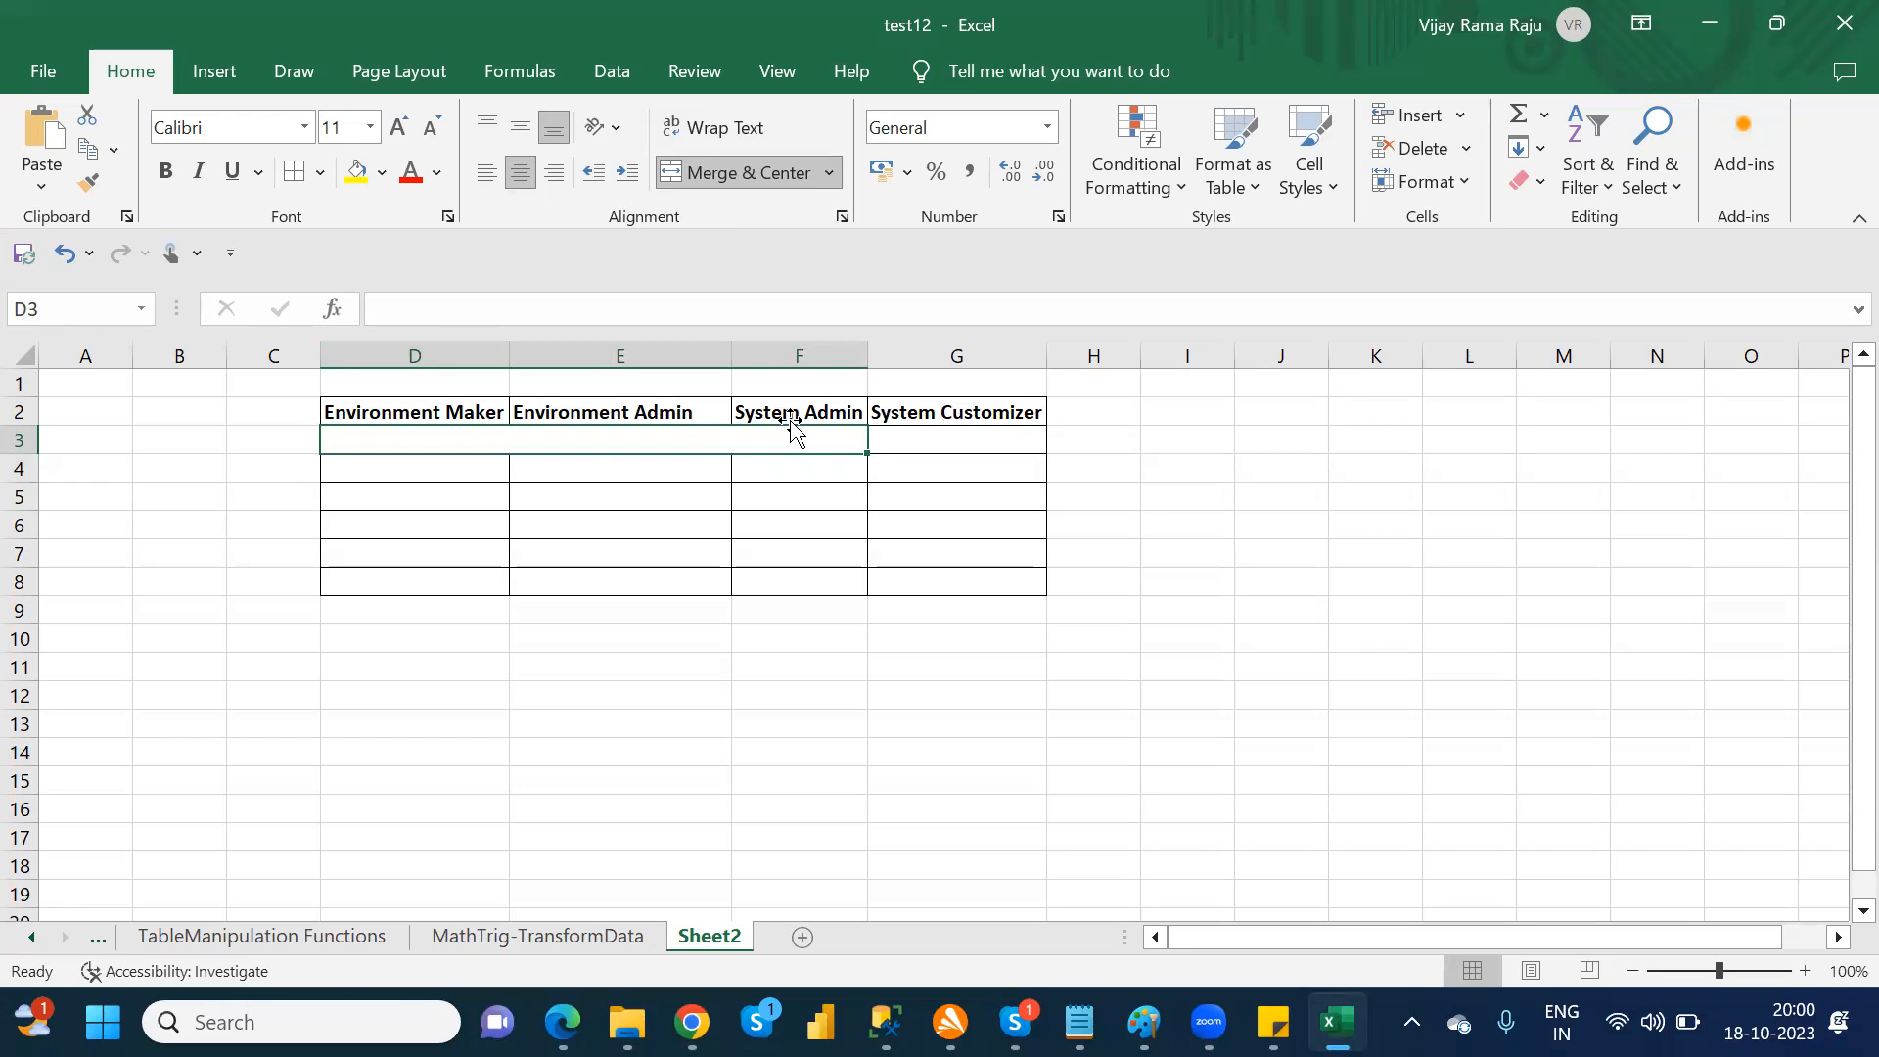
{"action": "left_click", "coordinate": [579, 309]}
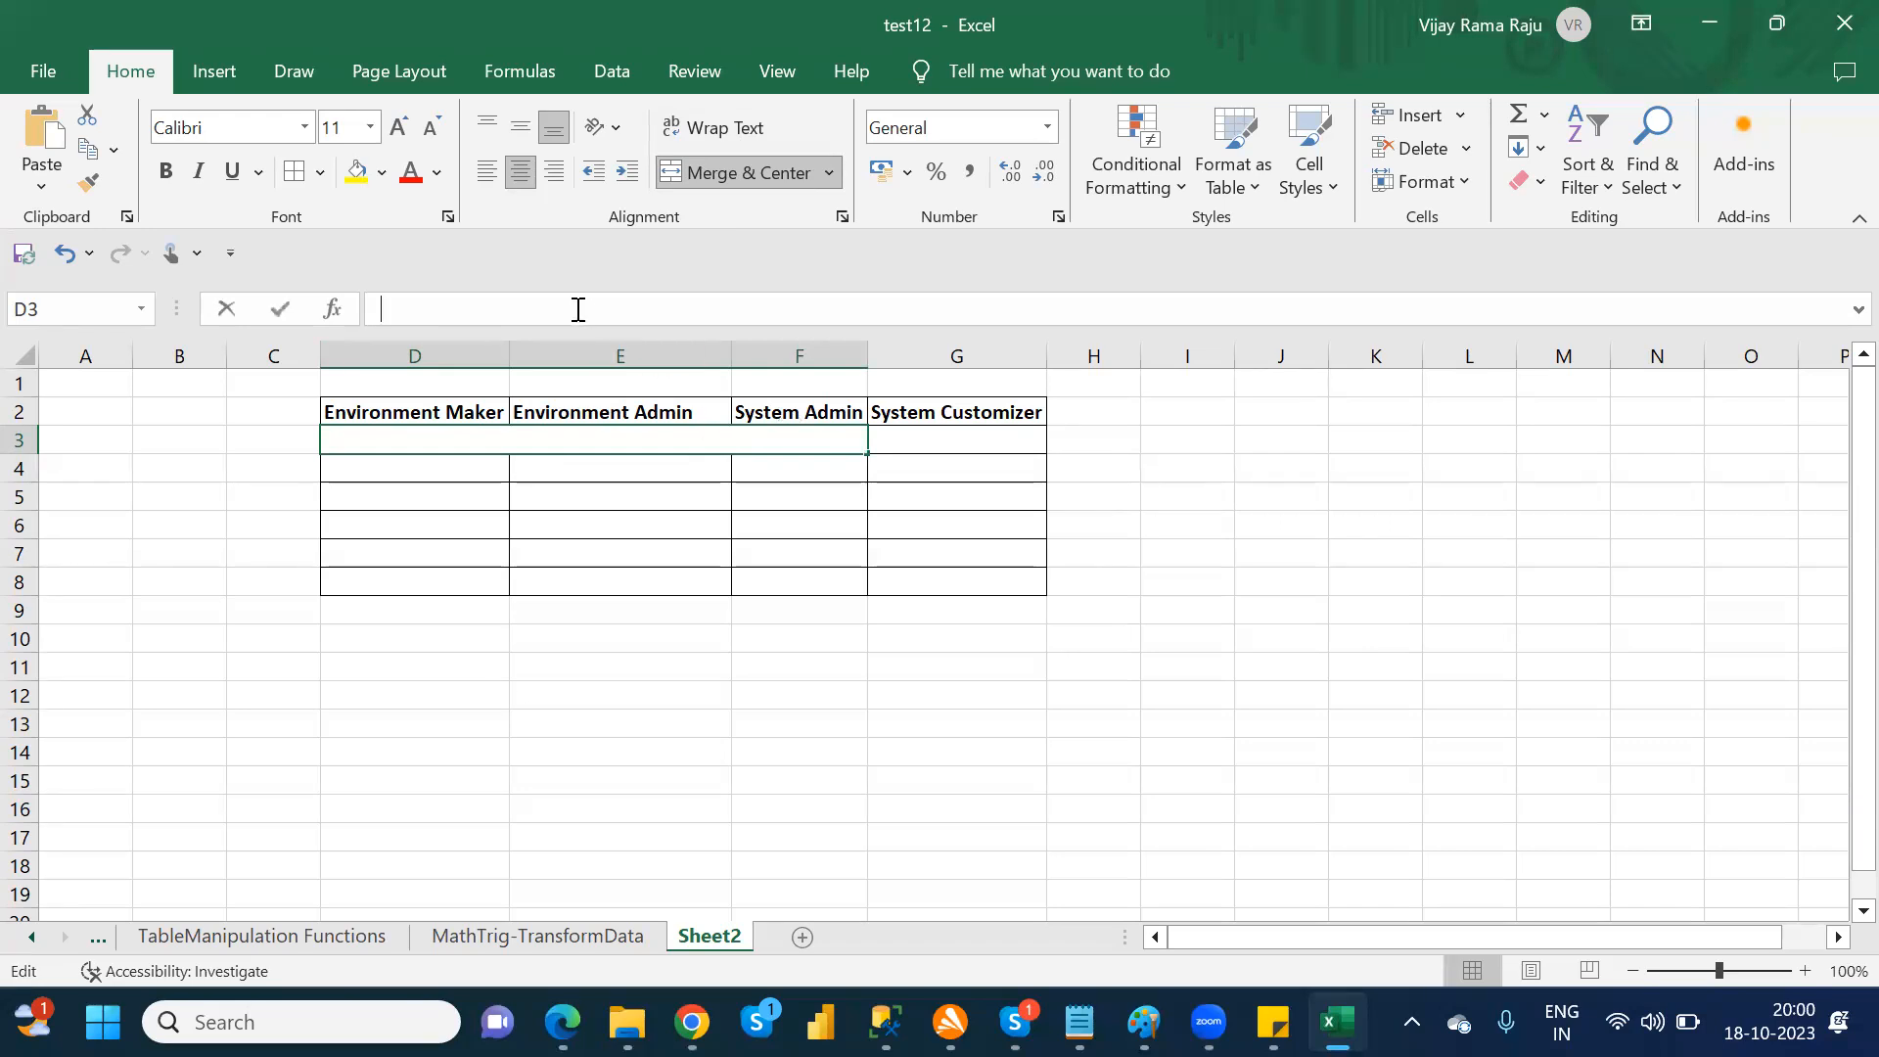
{"action": "type", "text": "Con"}
{"action": "key", "text": "BackSpace"}
{"action": "key", "text": "BackSpace"}
{"action": "type", "text": "anvas"}
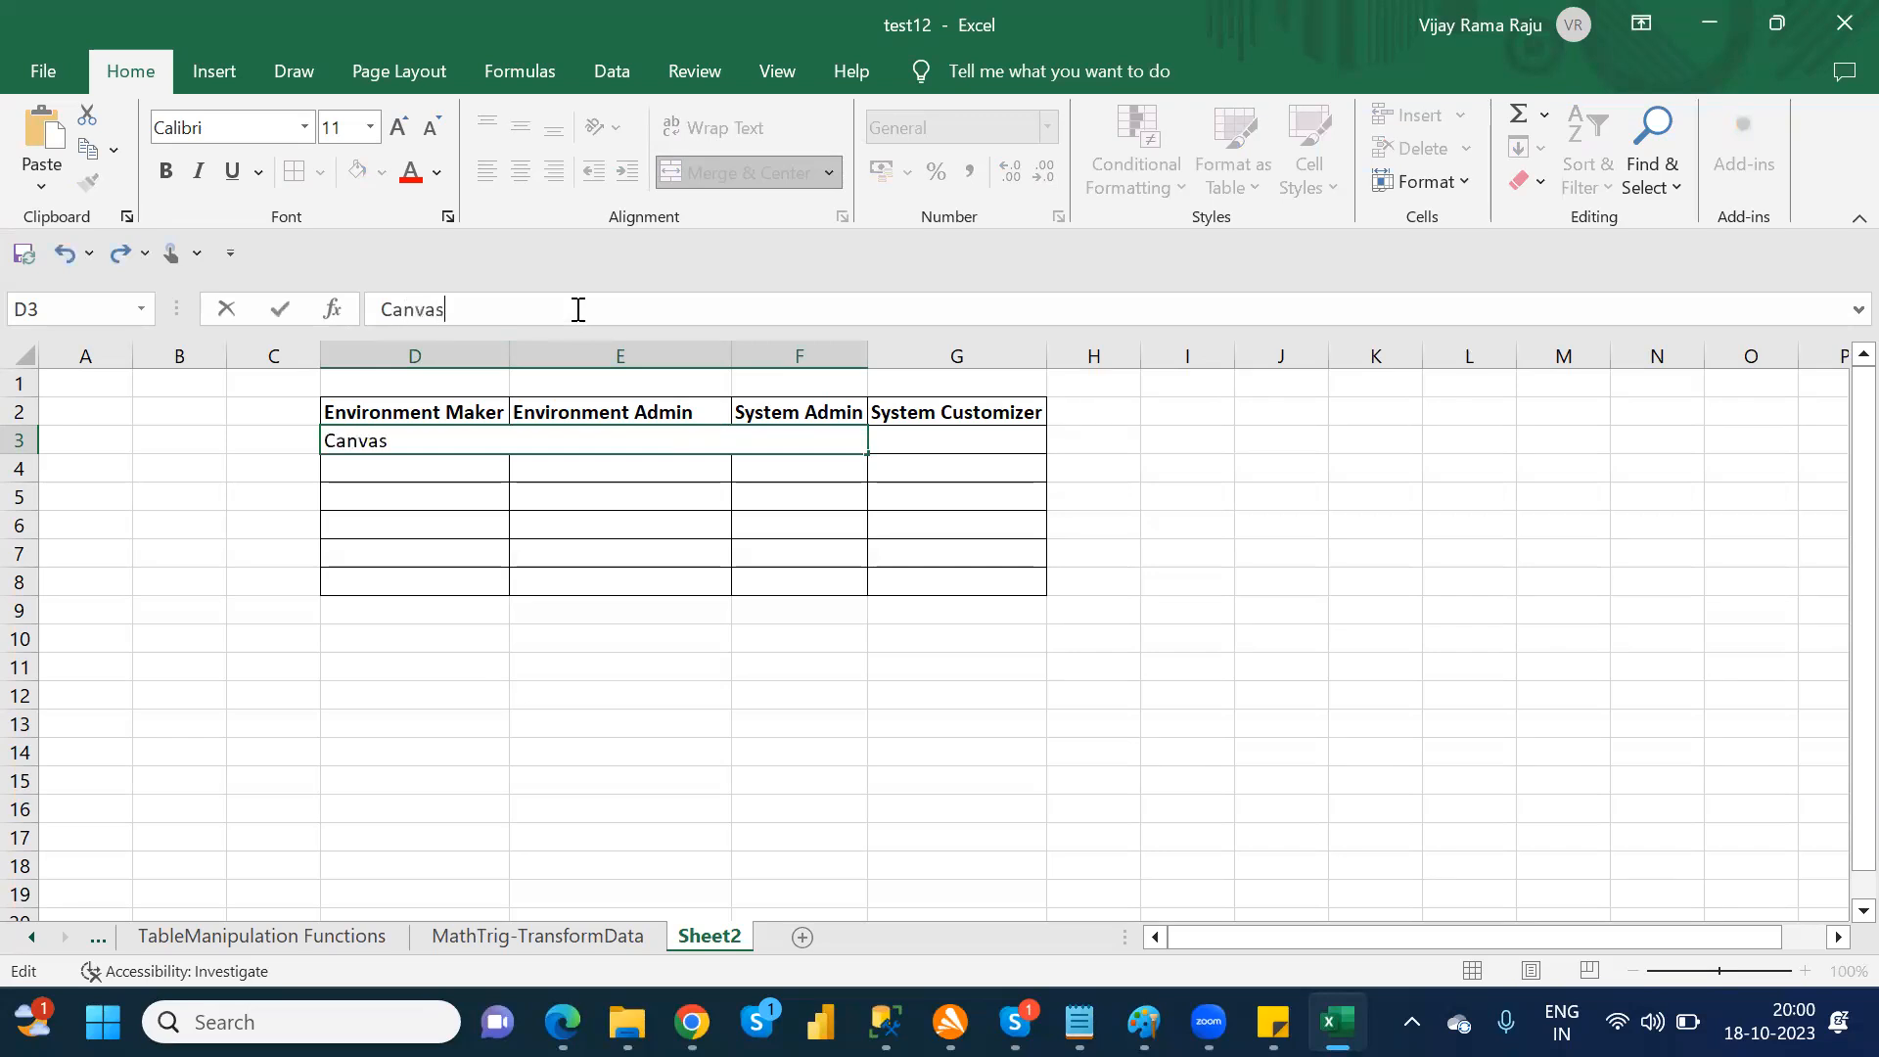
{"action": "type", "text": " App,Conne"}
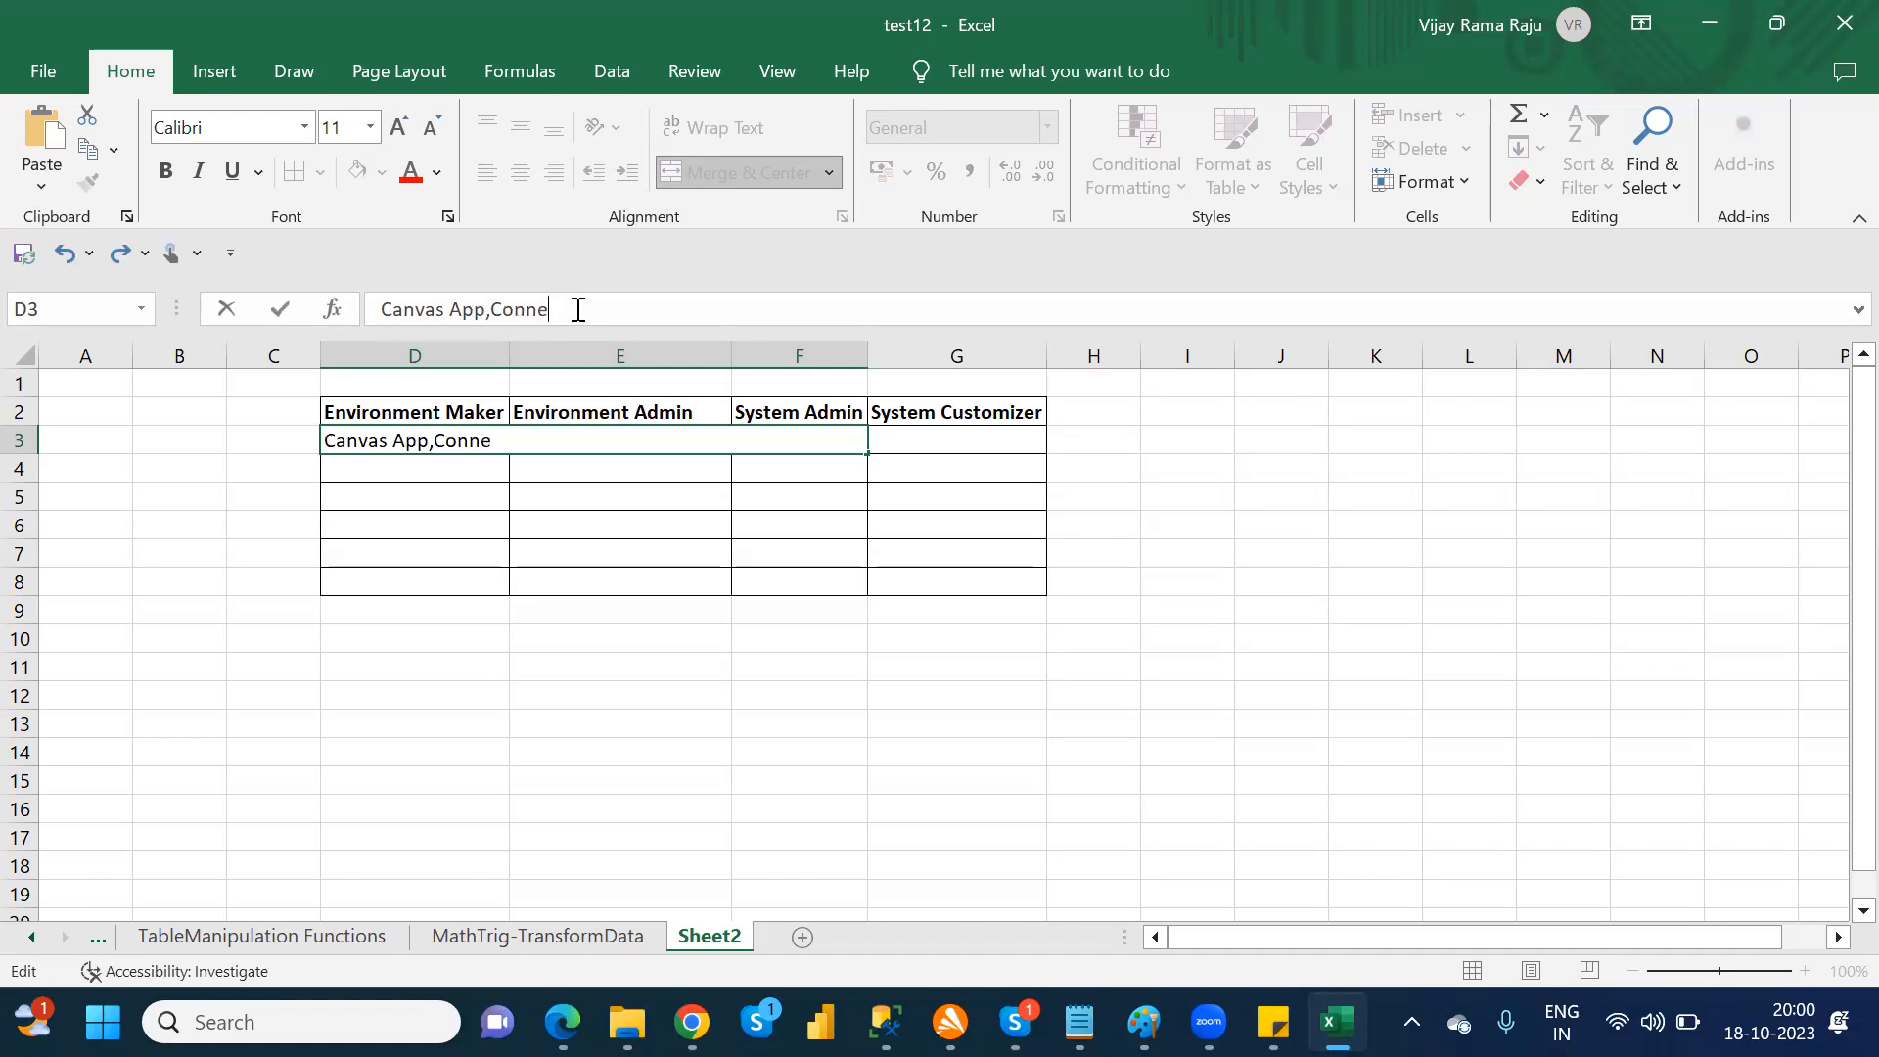
{"action": "type", "text": "ctors,Connection,Gatewa"}
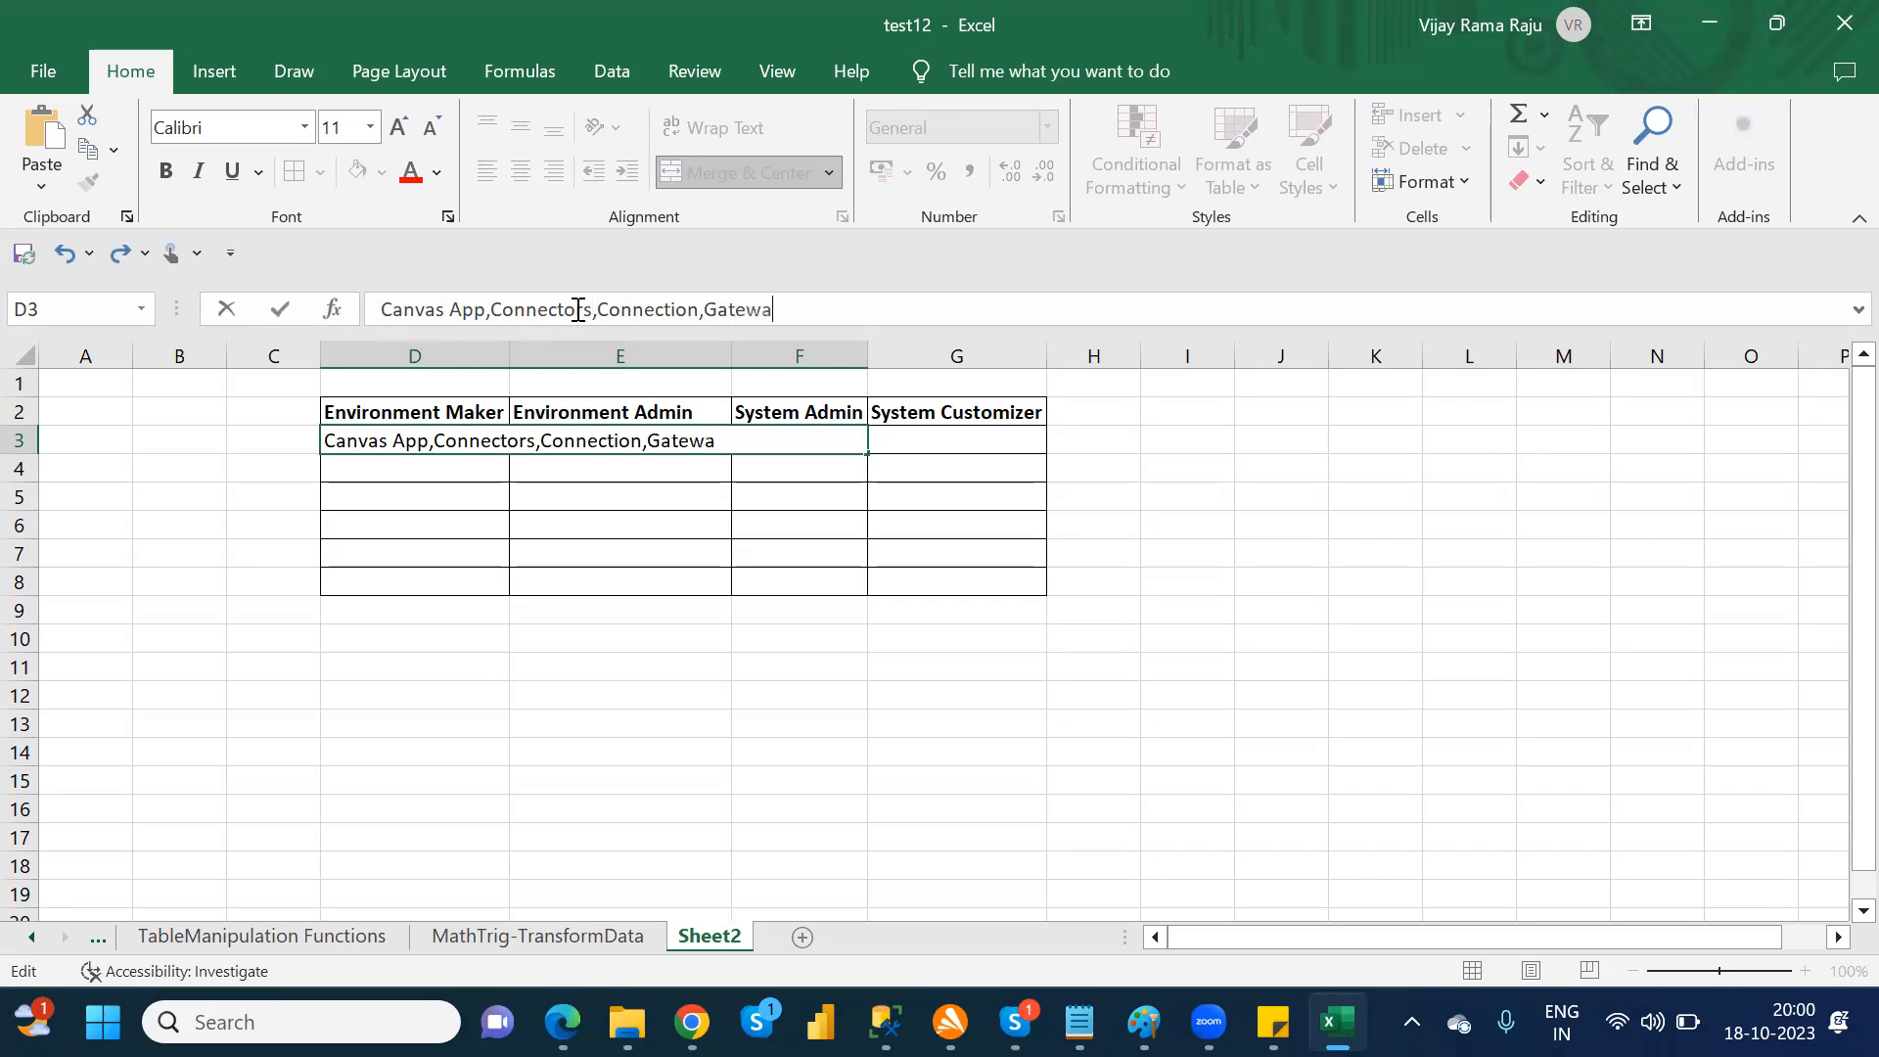
{"action": "type", "text": "y,Dataflow"}
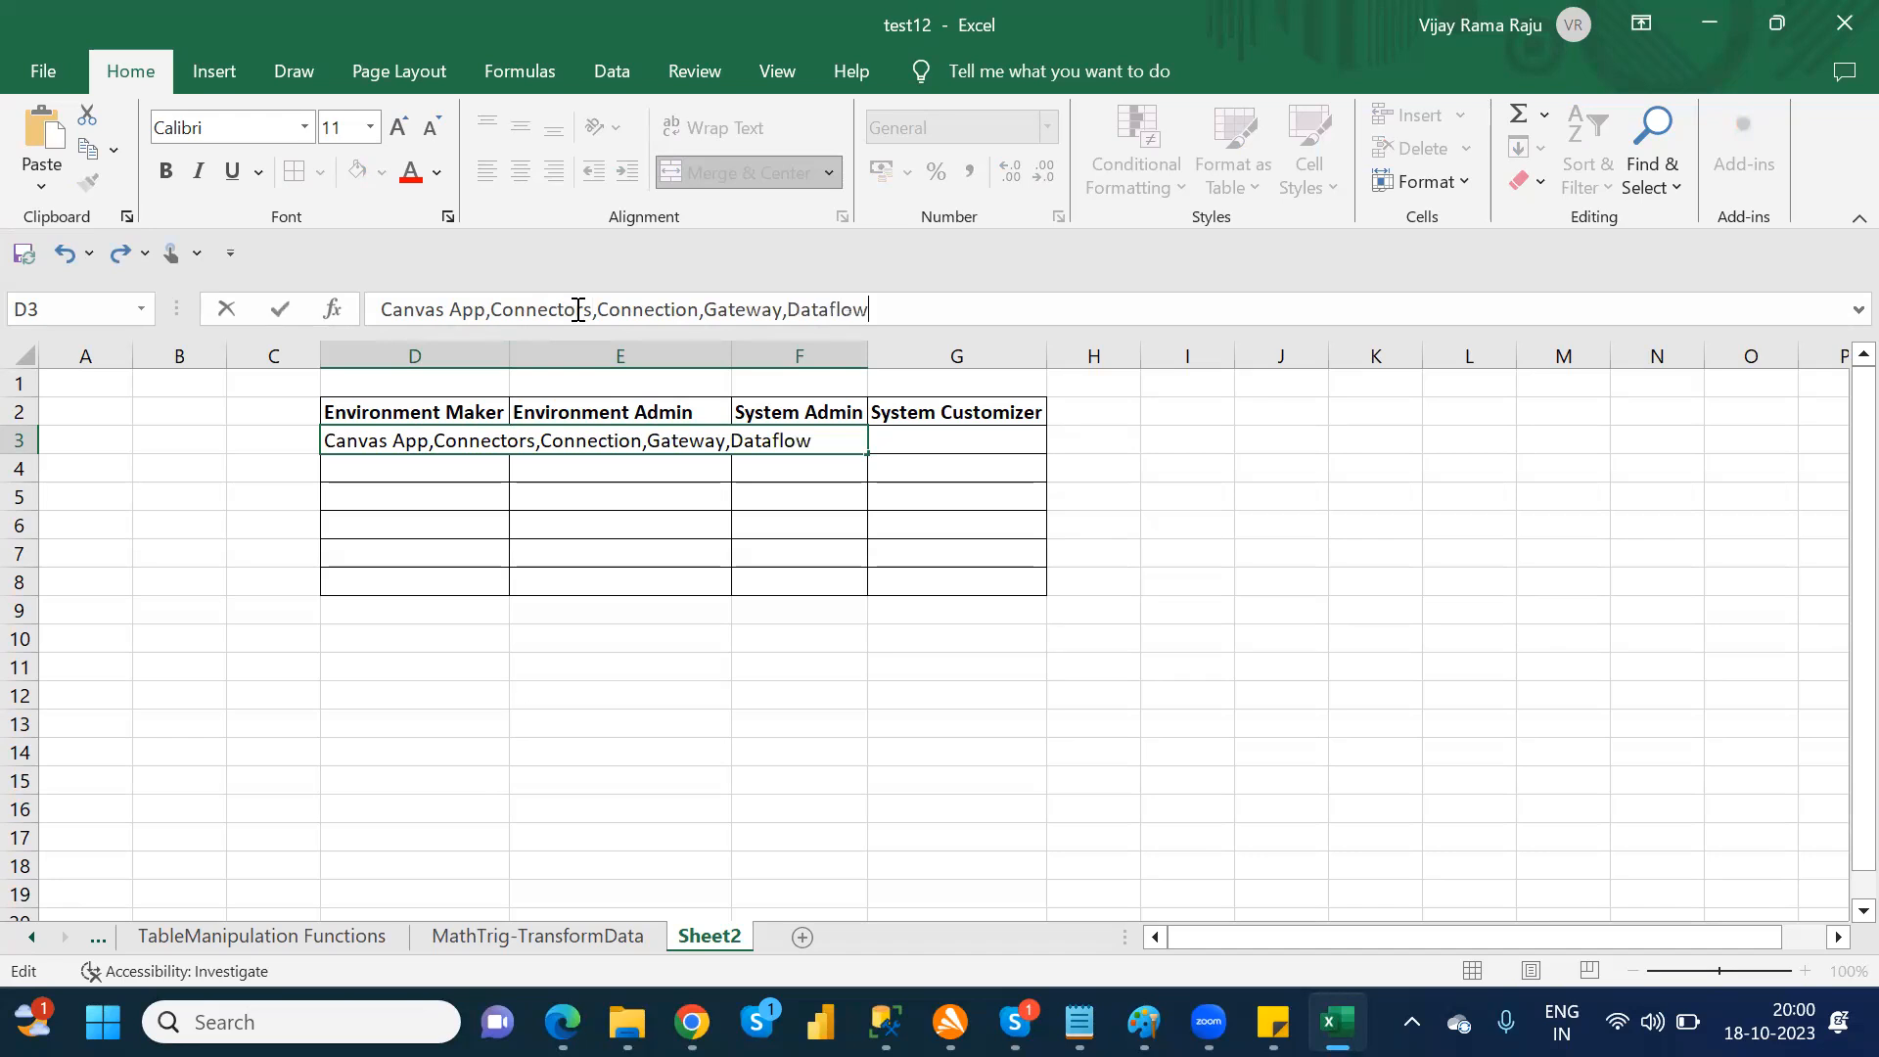
{"action": "type", "text": "s"}
Step: Enter "N/A" in cell G3 under the System Customizer heading
{"action": "left_click", "coordinate": [906, 446]}
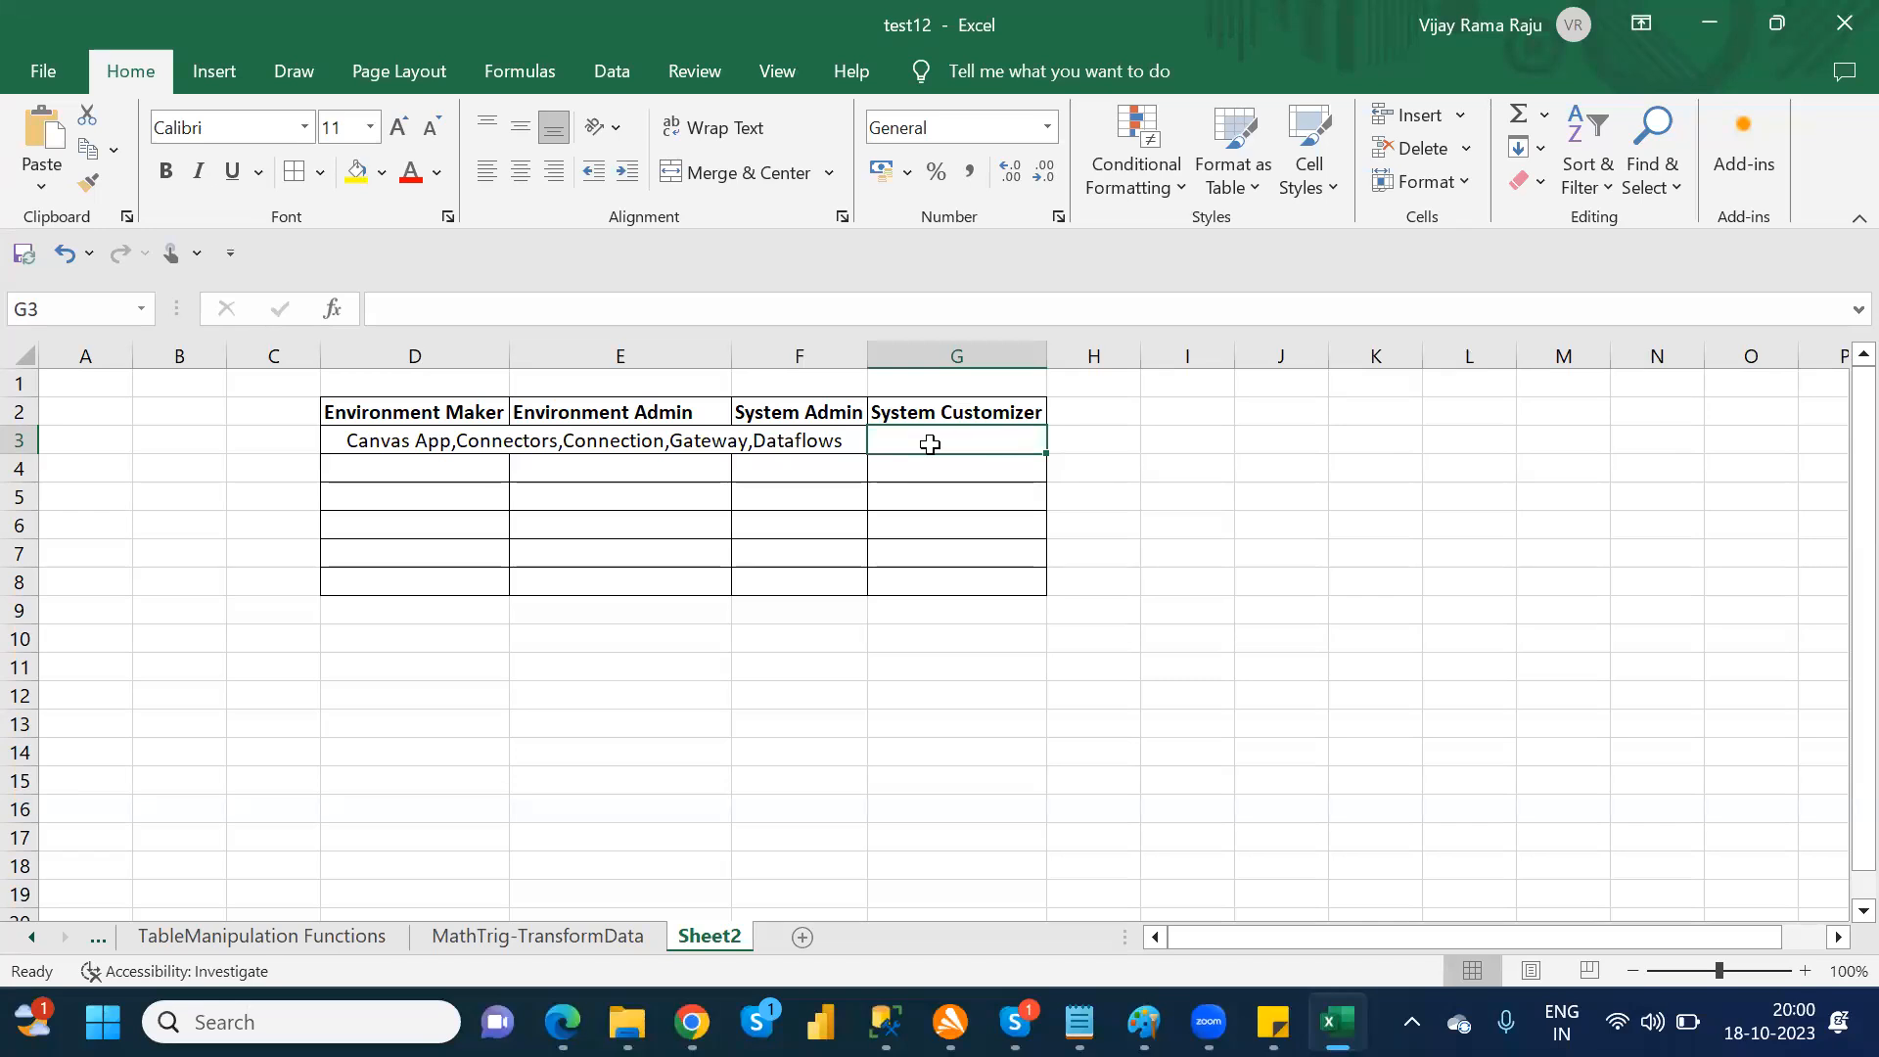
{"action": "type", "text": "N?A"}
{"action": "key", "text": "BackSpace"}
{"action": "key", "text": "BackSpace"}
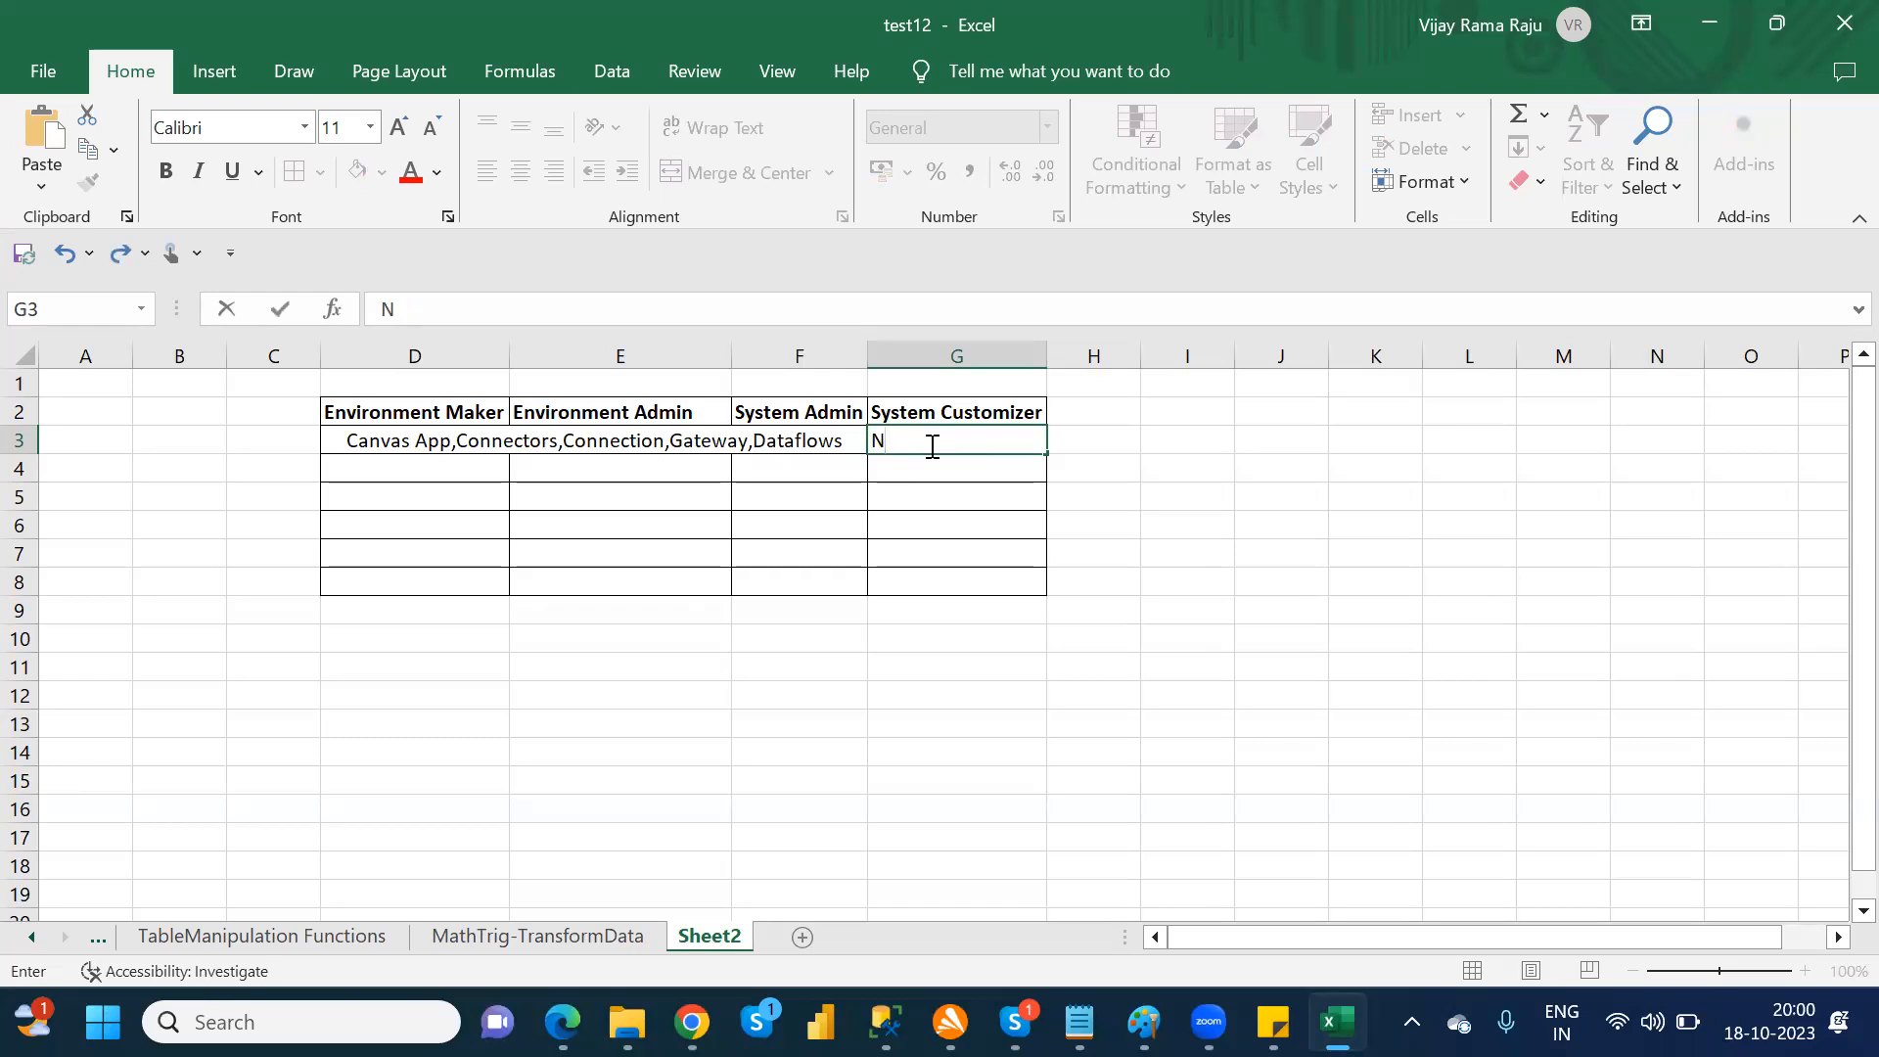
{"action": "type", "text": "?"}
{"action": "key", "text": "BackSpace"}
{"action": "type", "text": "/a"}
{"action": "key", "text": "BackSpace"}
{"action": "type", "text": "A"}
{"action": "key", "text": "Return"}
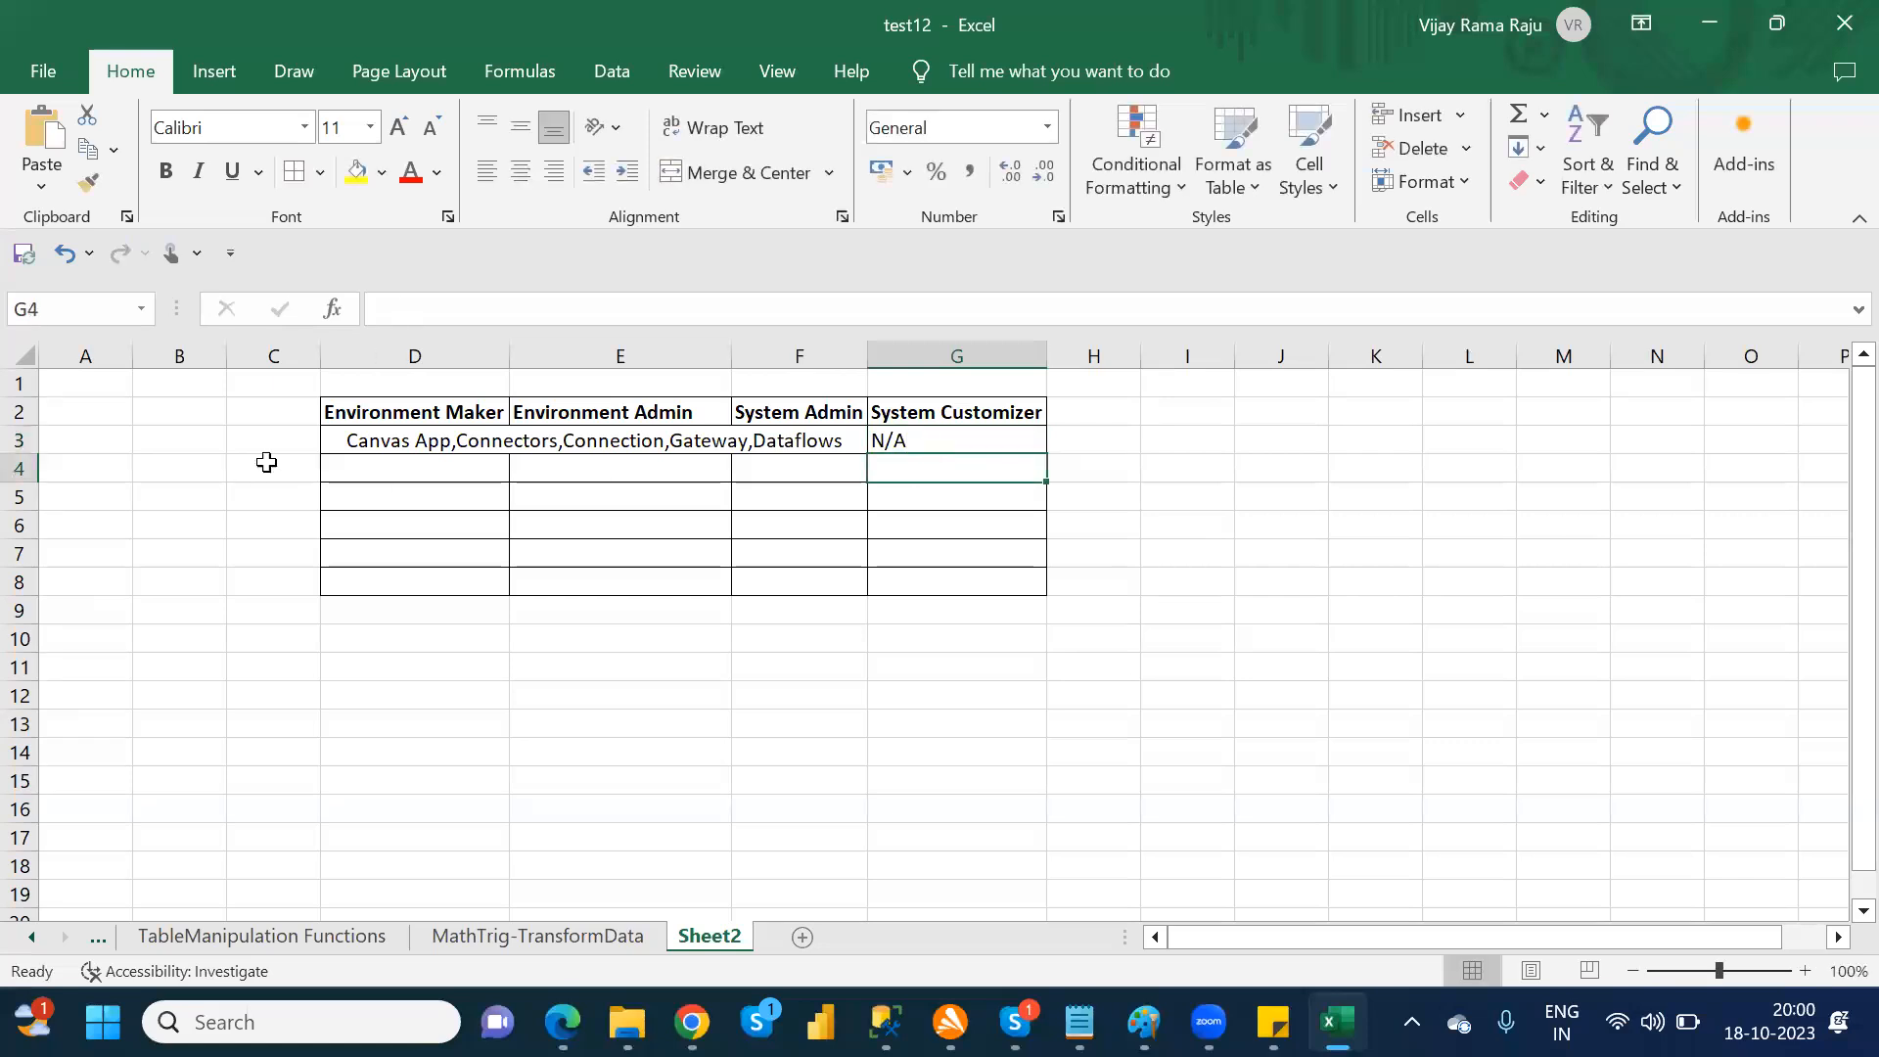
Step: Enter "n/a" in cells D4 and E4 for the Environment Maker and Environment Admin roles
{"action": "left_click", "coordinate": [378, 465]}
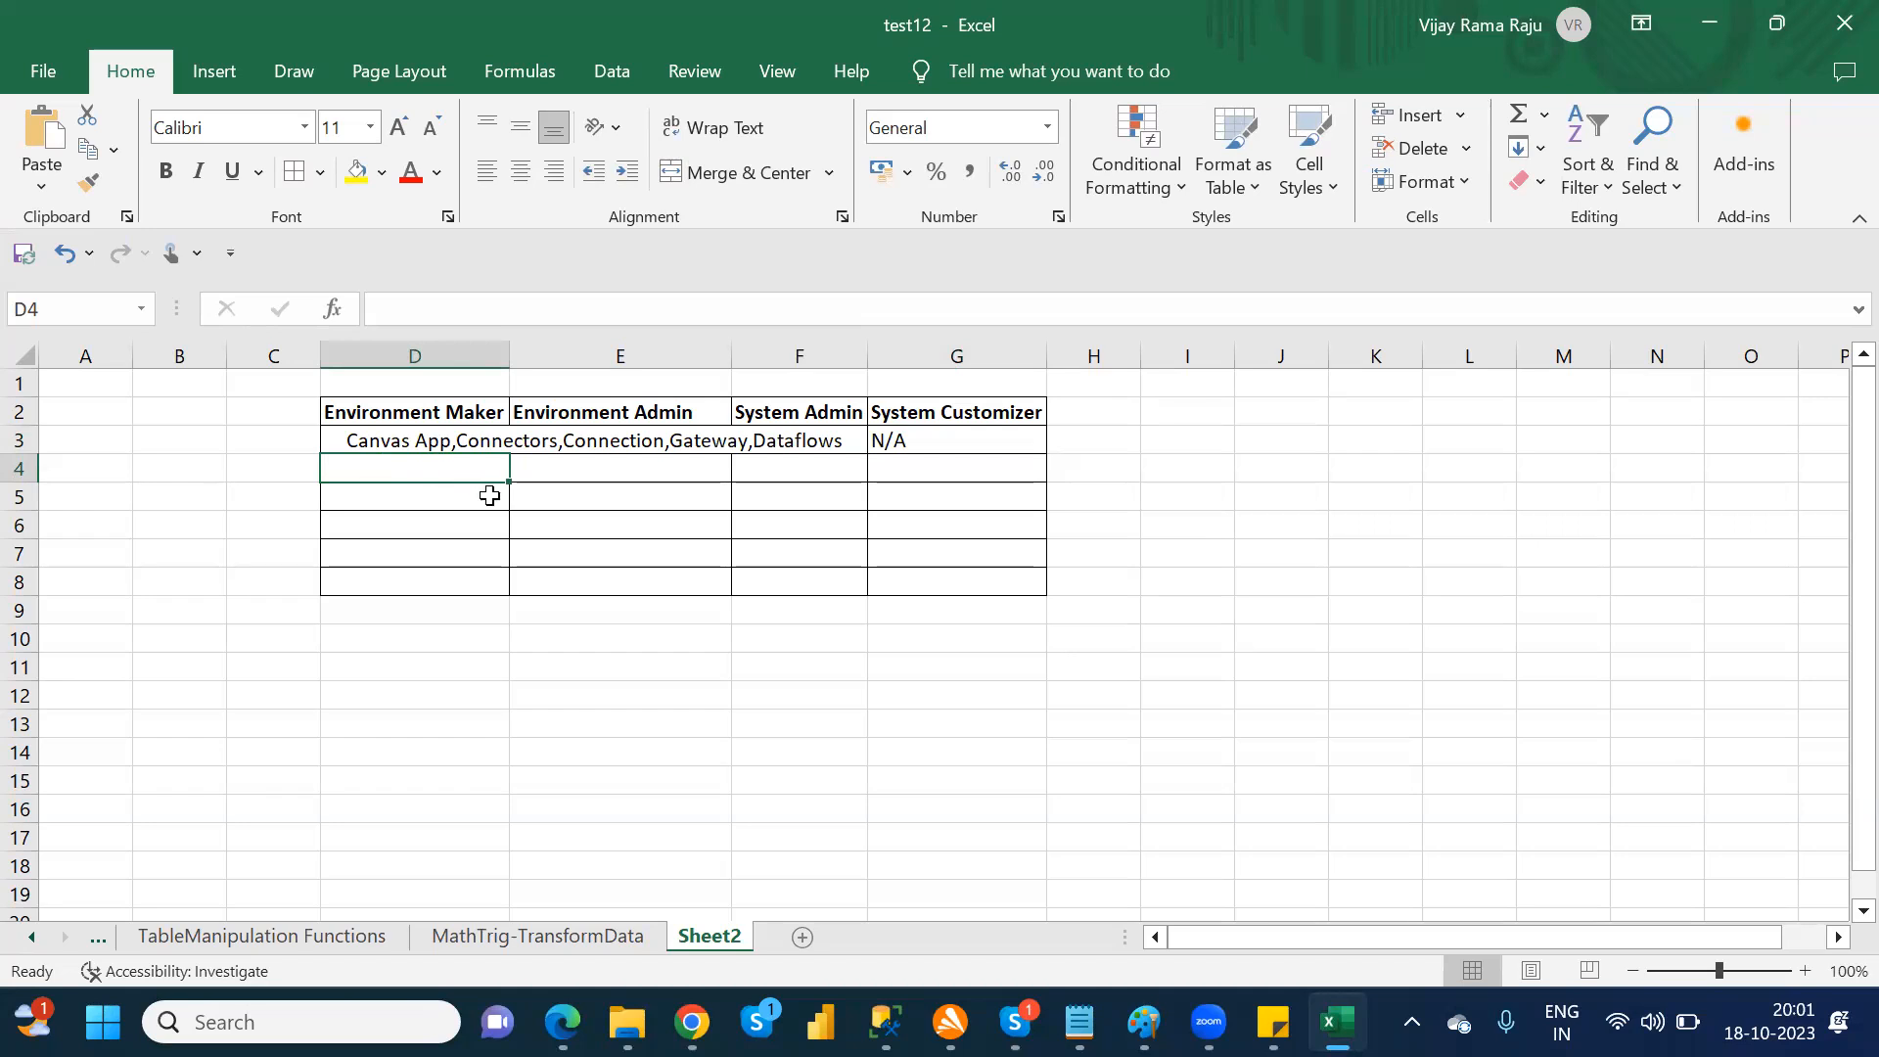
{"action": "type", "text": "n"}
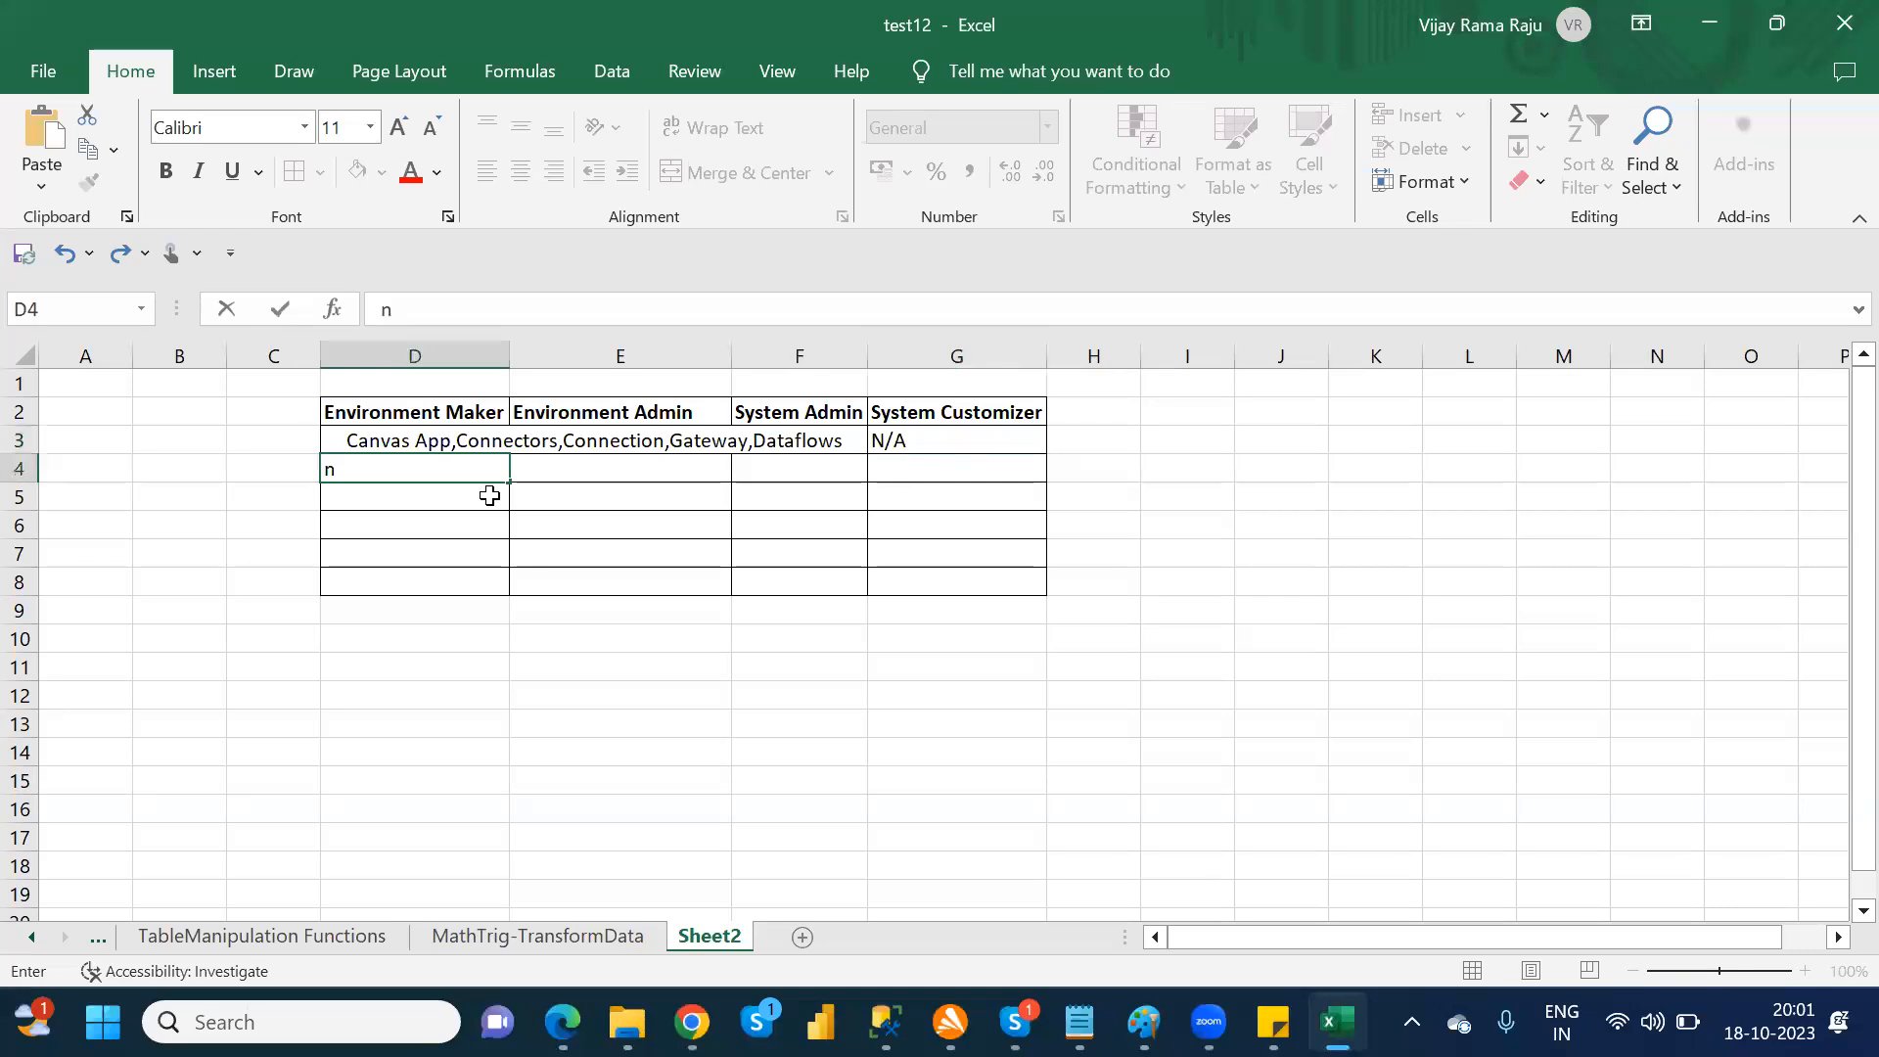
{"action": "type", "text": "/a"}
{"action": "key", "text": "Tab"}
{"action": "type", "text": "n/a"}
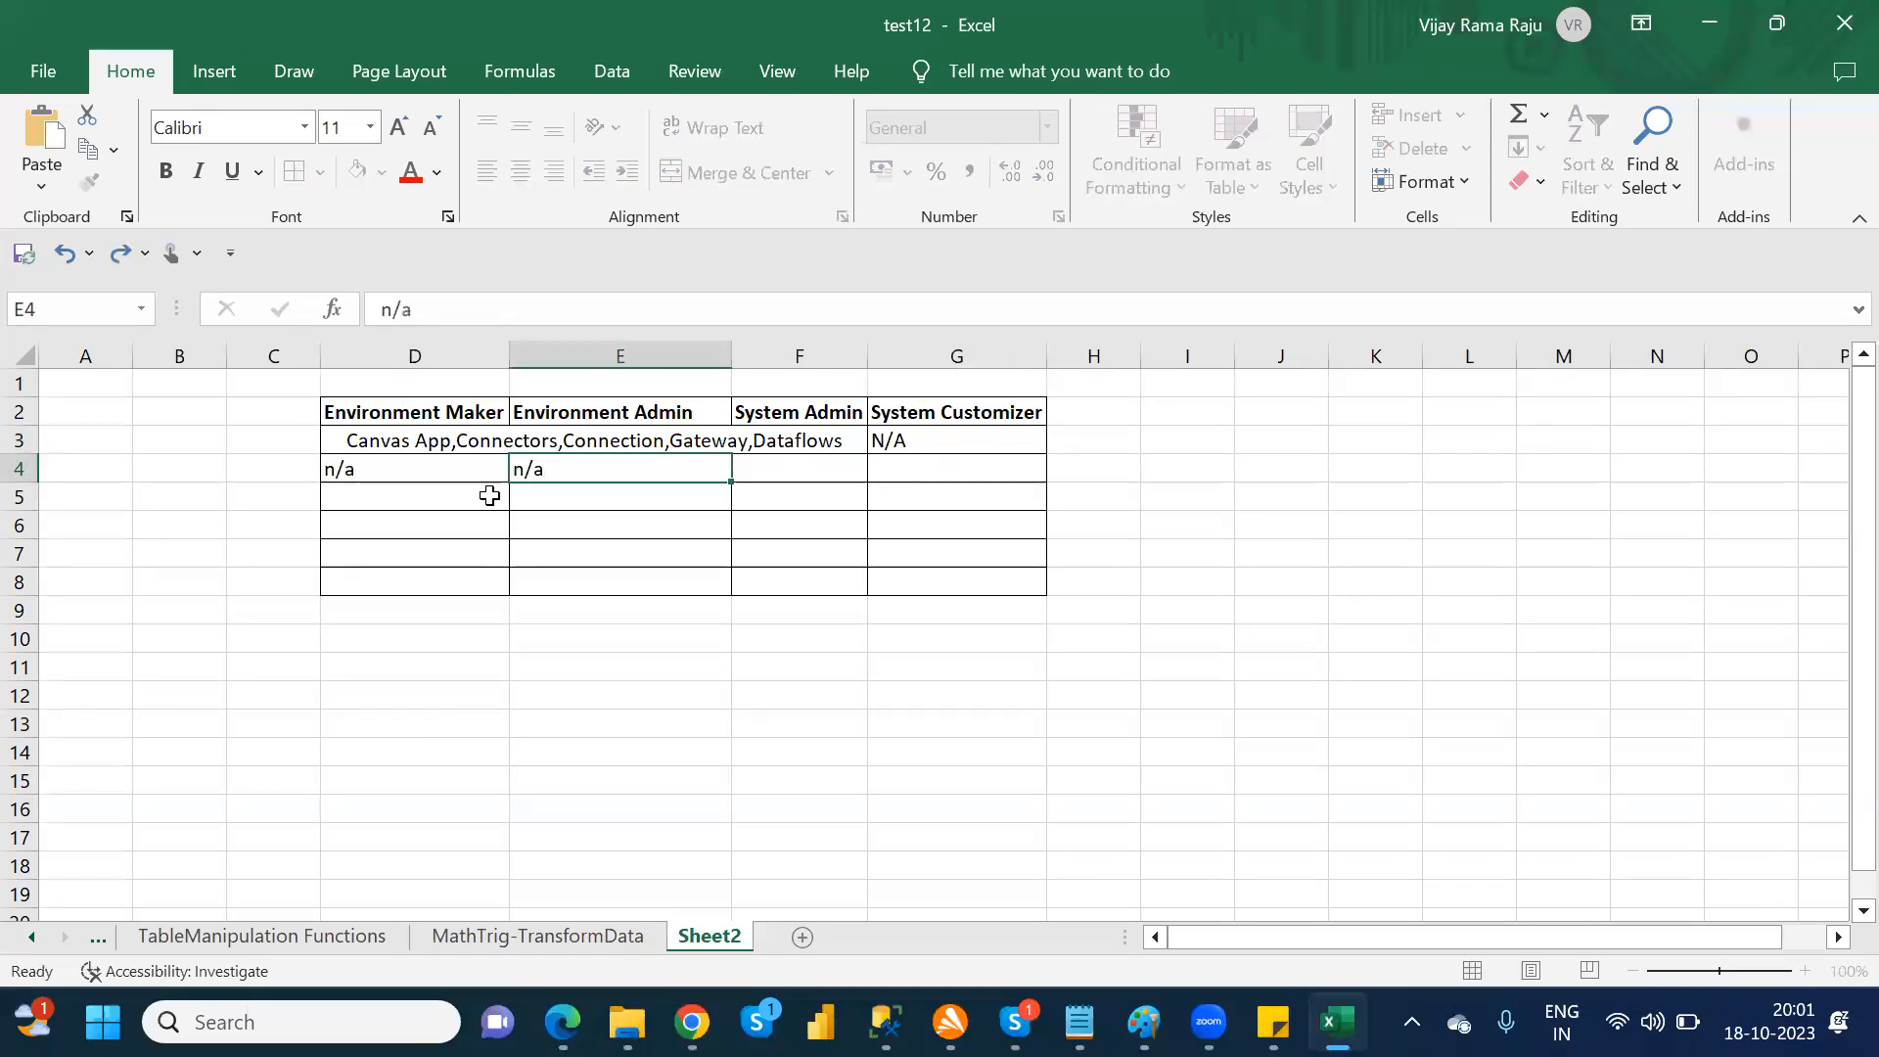
{"action": "key", "text": "Tab"}
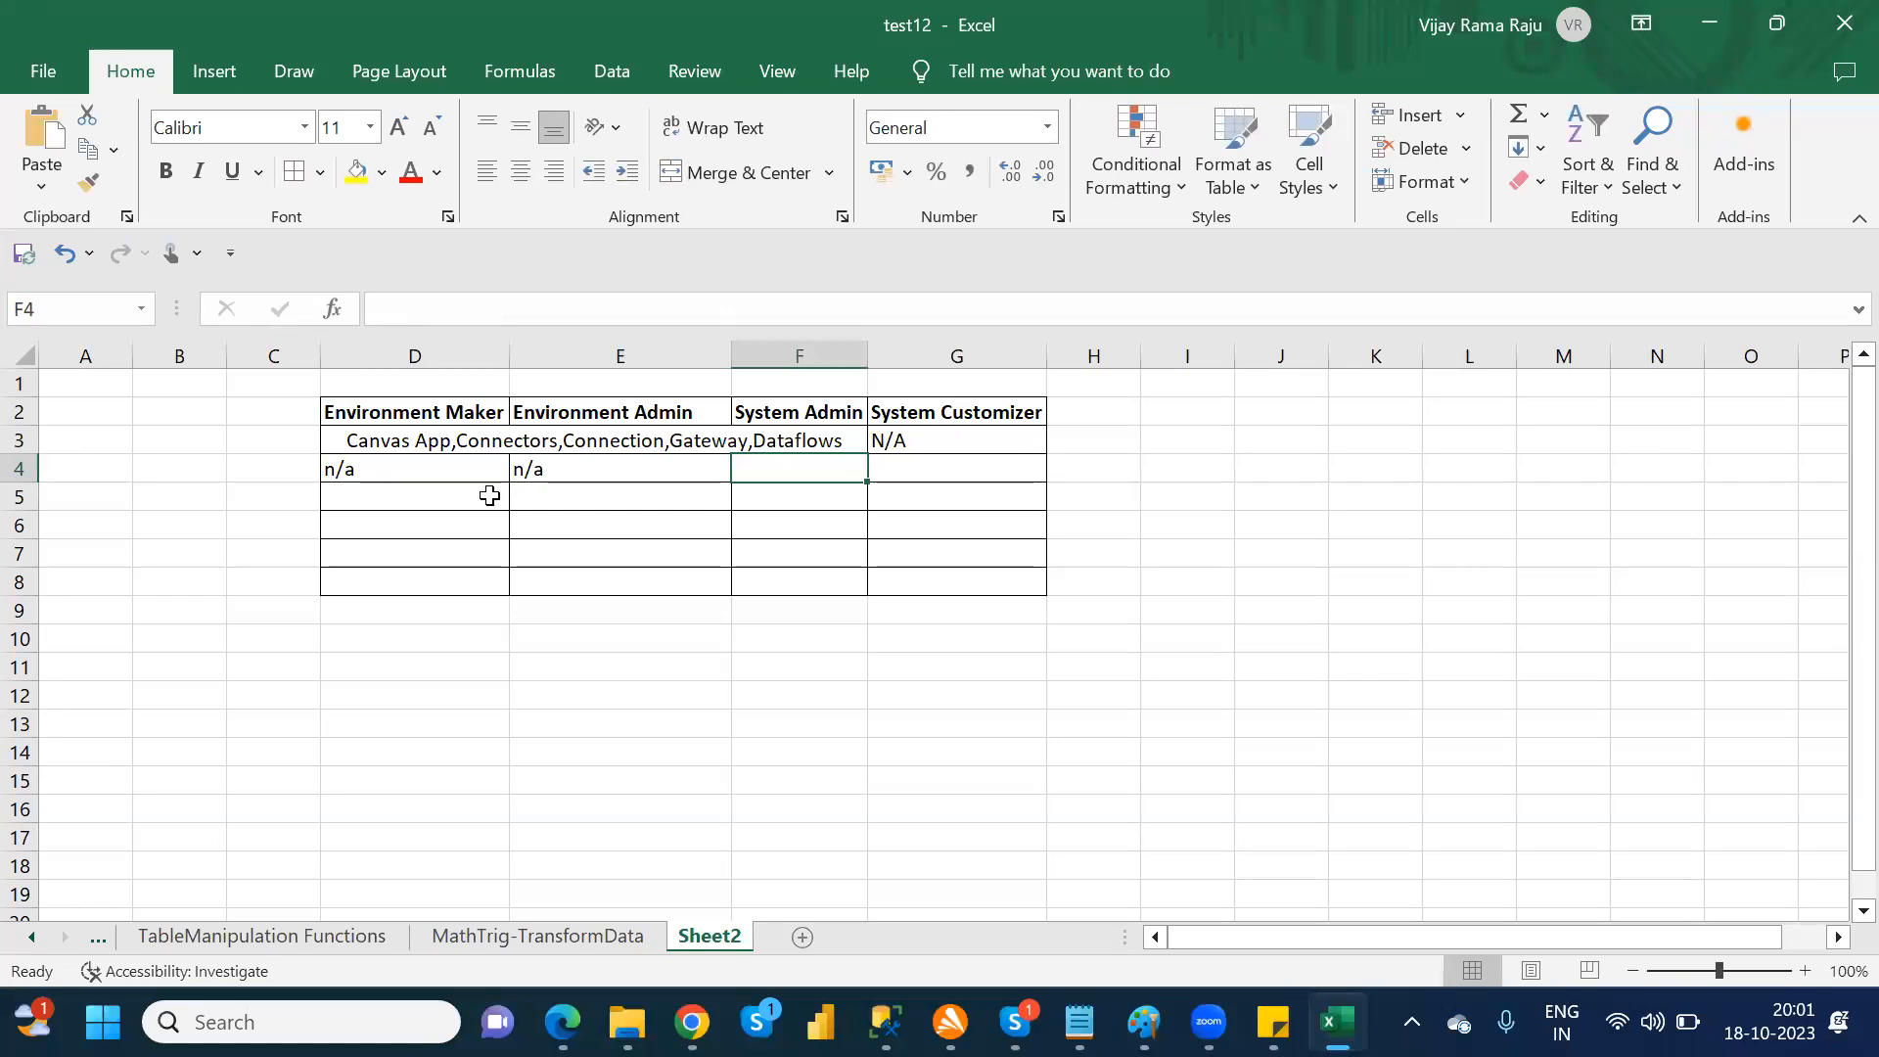
Step: Enter "Dataverse table,modeldrivenapps,solution,flows" in cell F4 under System Admin
{"action": "type", "text": "Dat"}
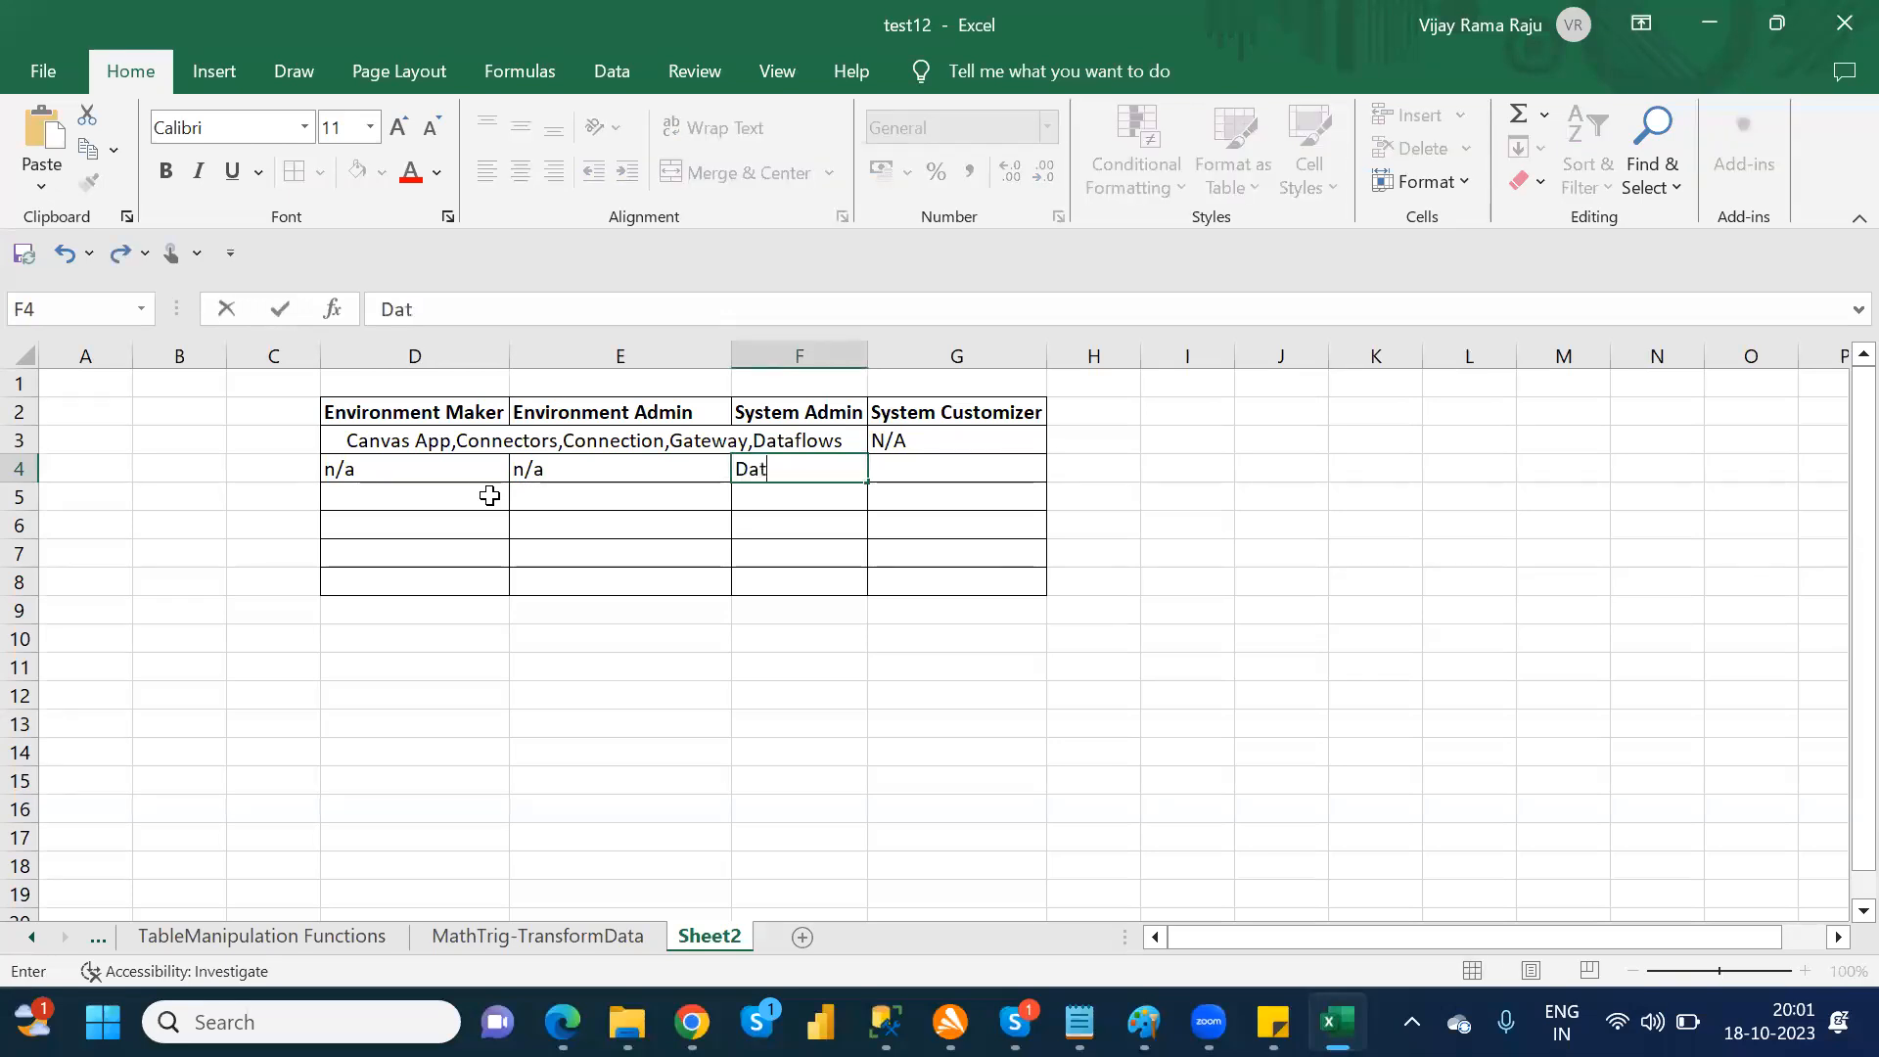
{"action": "type", "text": "averse table"}
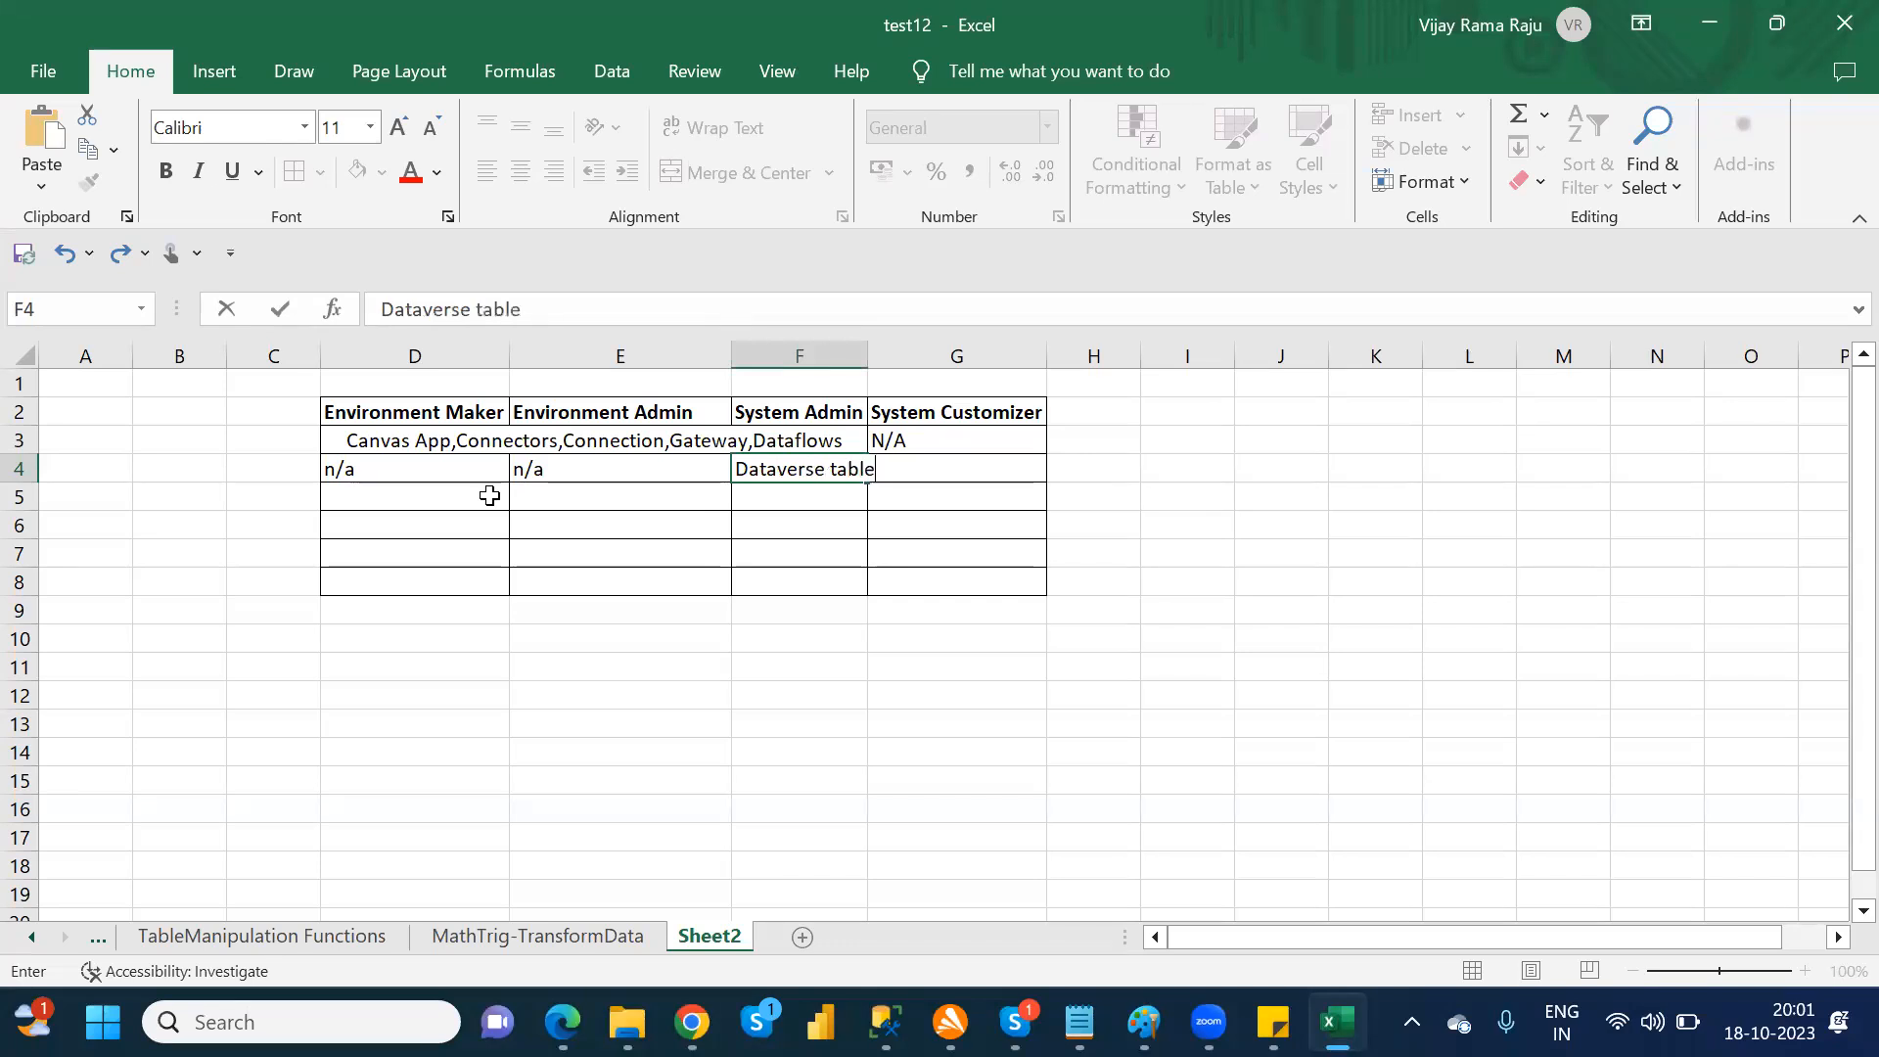
{"action": "type", "text": ",modeldiven"}
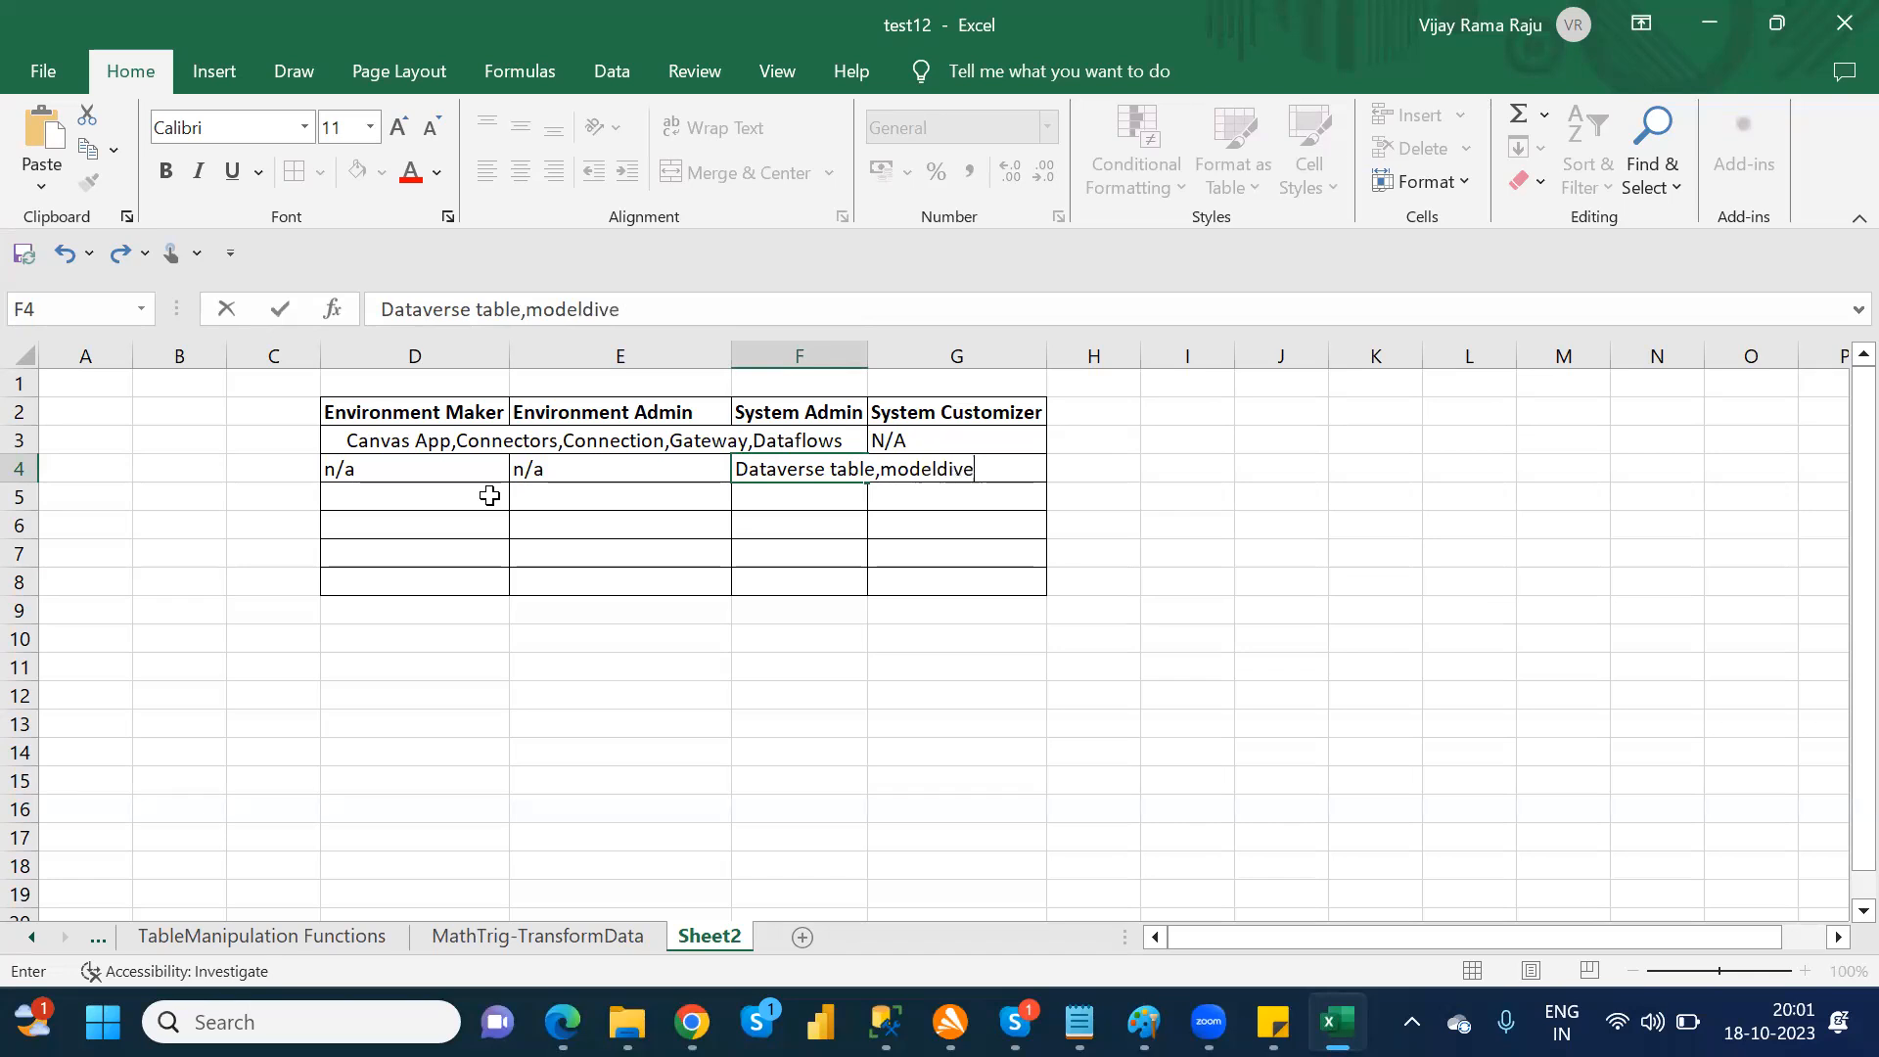
{"action": "key", "text": "BackSpace"}
{"action": "key", "text": "BackSpace"}
{"action": "key", "text": "BackSpace"}
{"action": "key", "text": "BackSpace"}
{"action": "type", "text": "rivenapps,"}
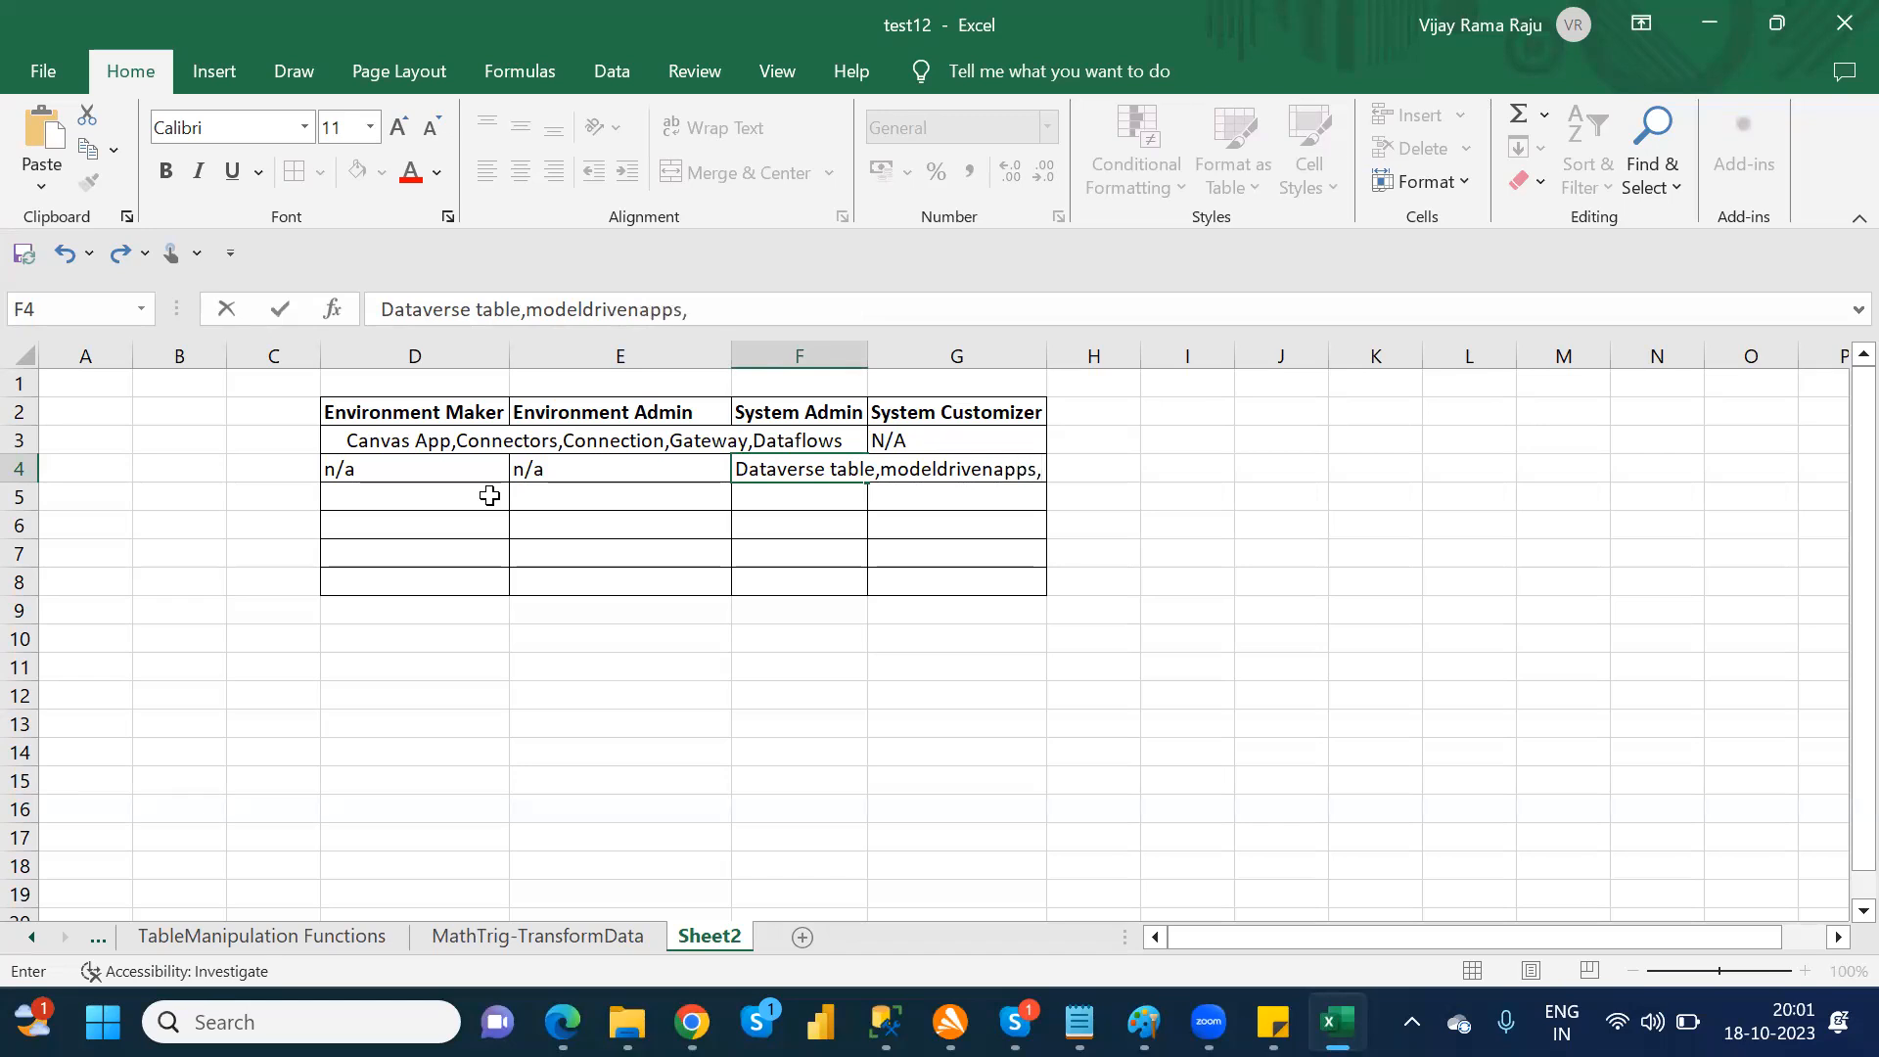
{"action": "type", "text": "solution,flows,"}
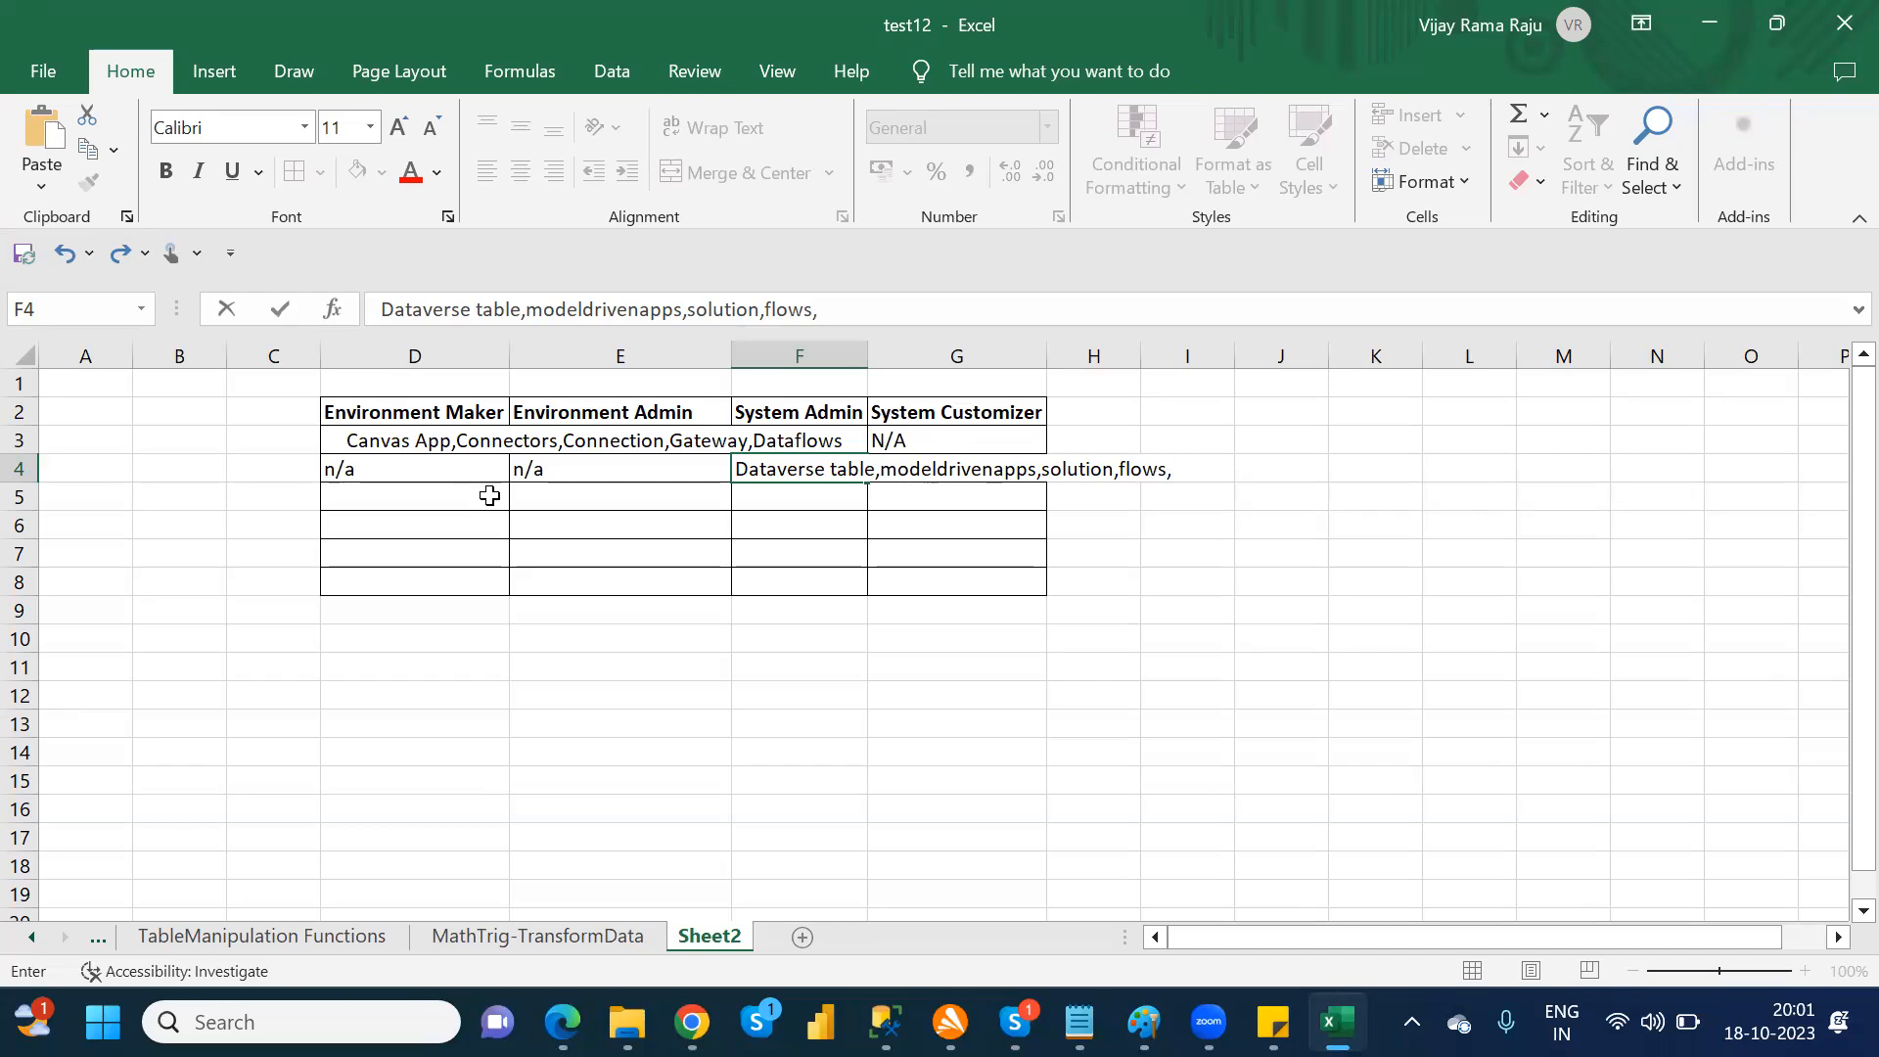
{"action": "key", "text": "BackSpace"}
{"action": "left_click", "coordinate": [885, 556]}
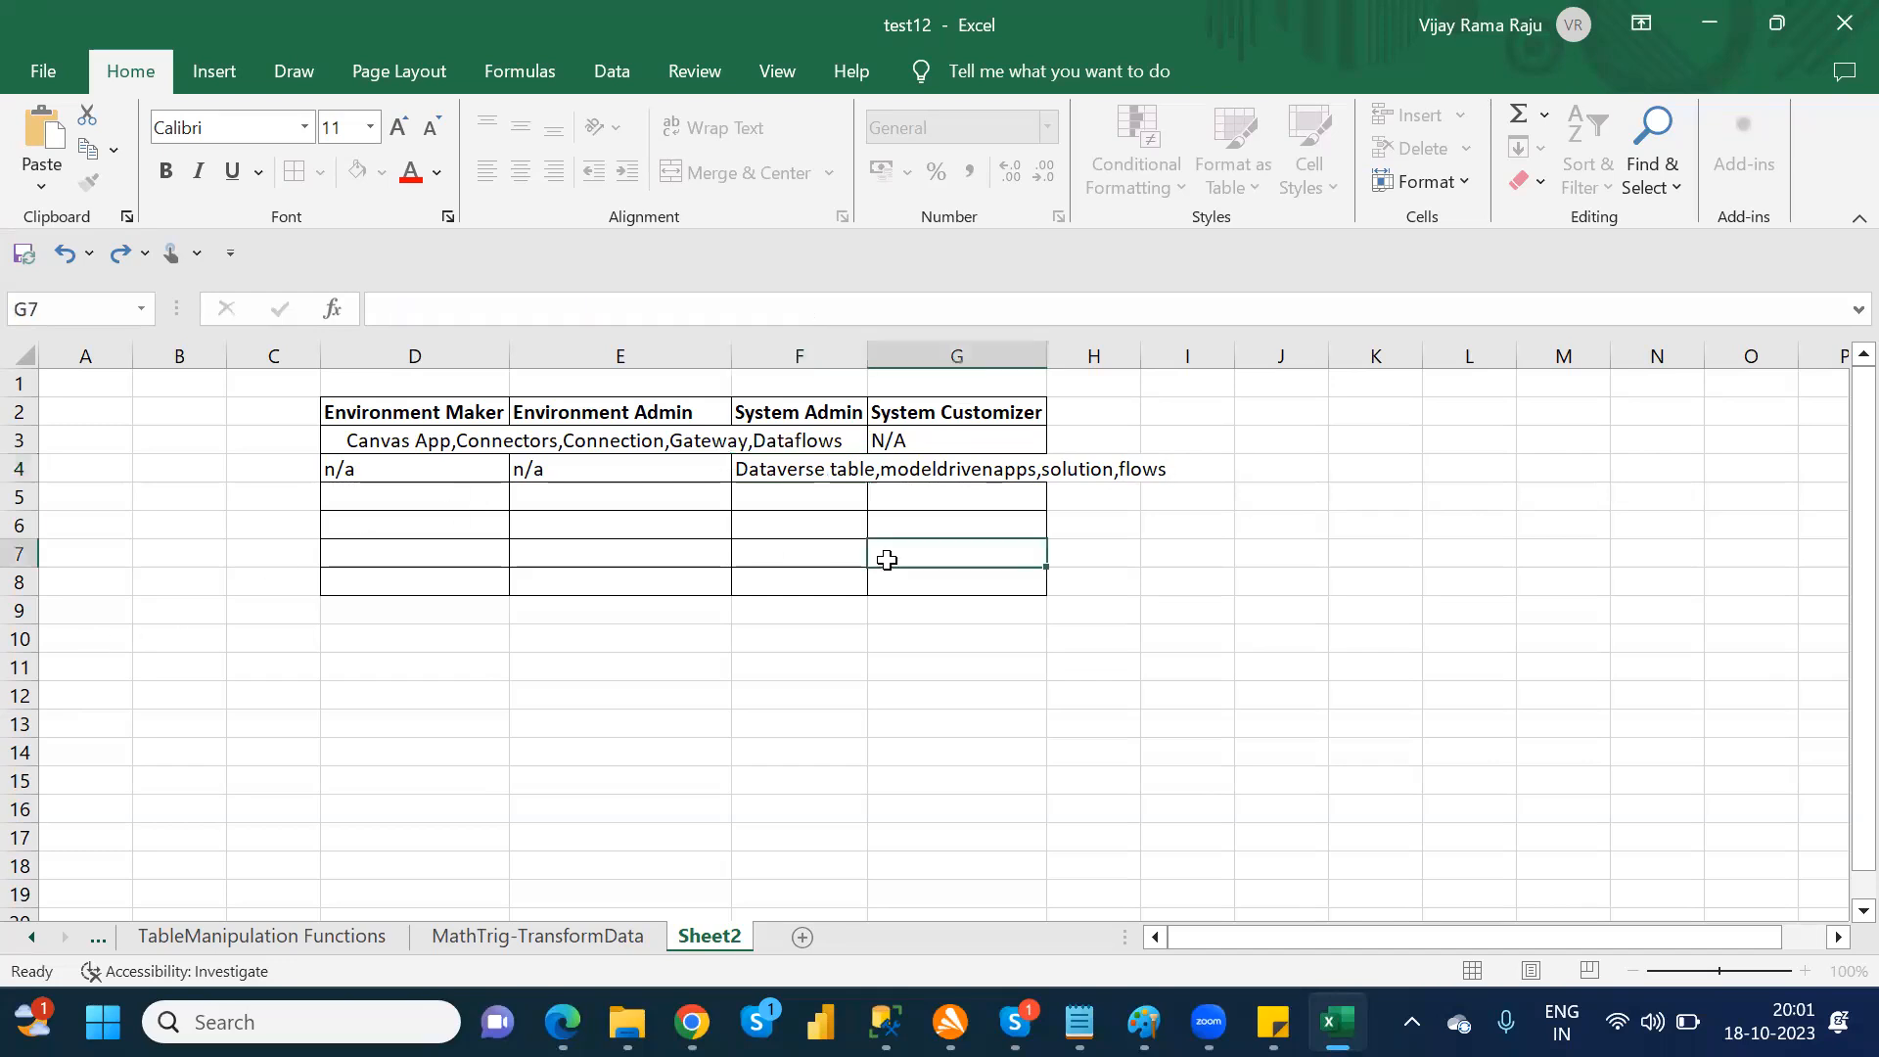
Step: Merge and center F4:G4 so the Dataverse entry spans the System Admin and System Customizer columns
{"action": "left_click", "coordinate": [805, 474]}
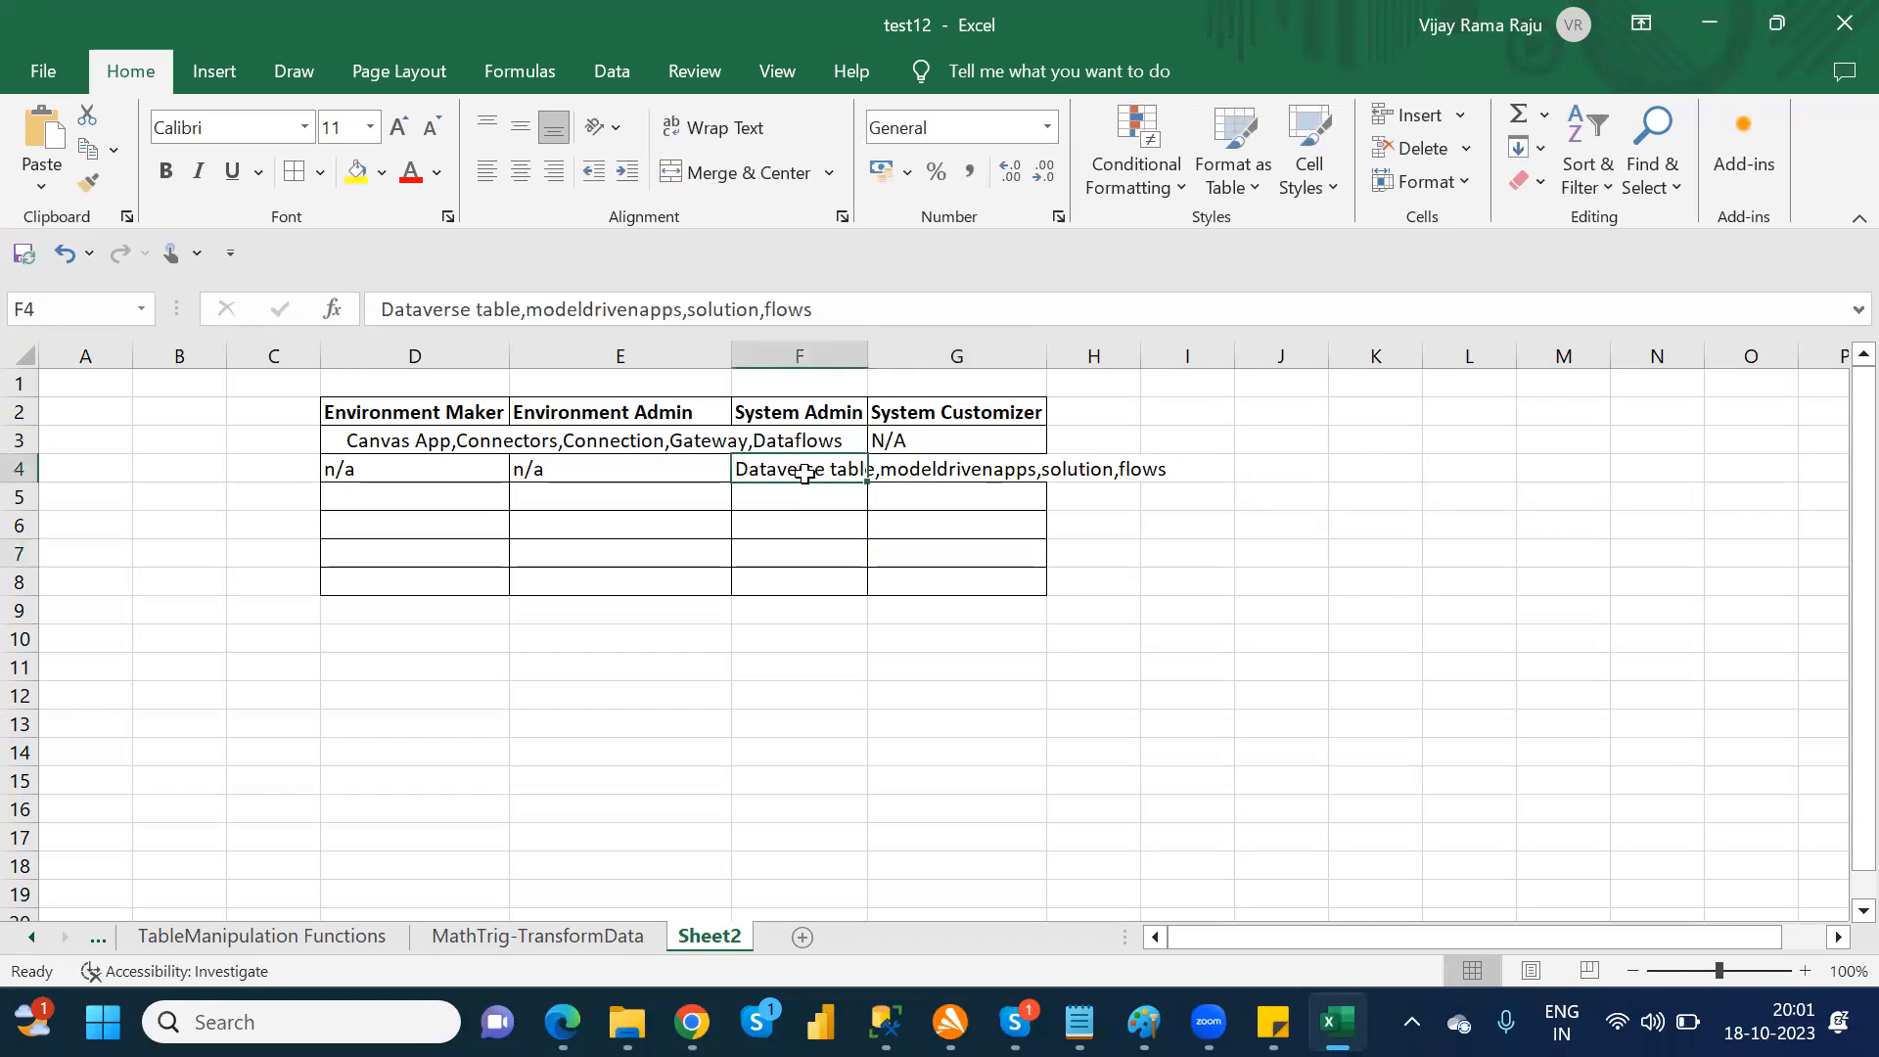
{"action": "left_click_drag", "start_coordinate": [880, 463], "coordinate": [881, 463]}
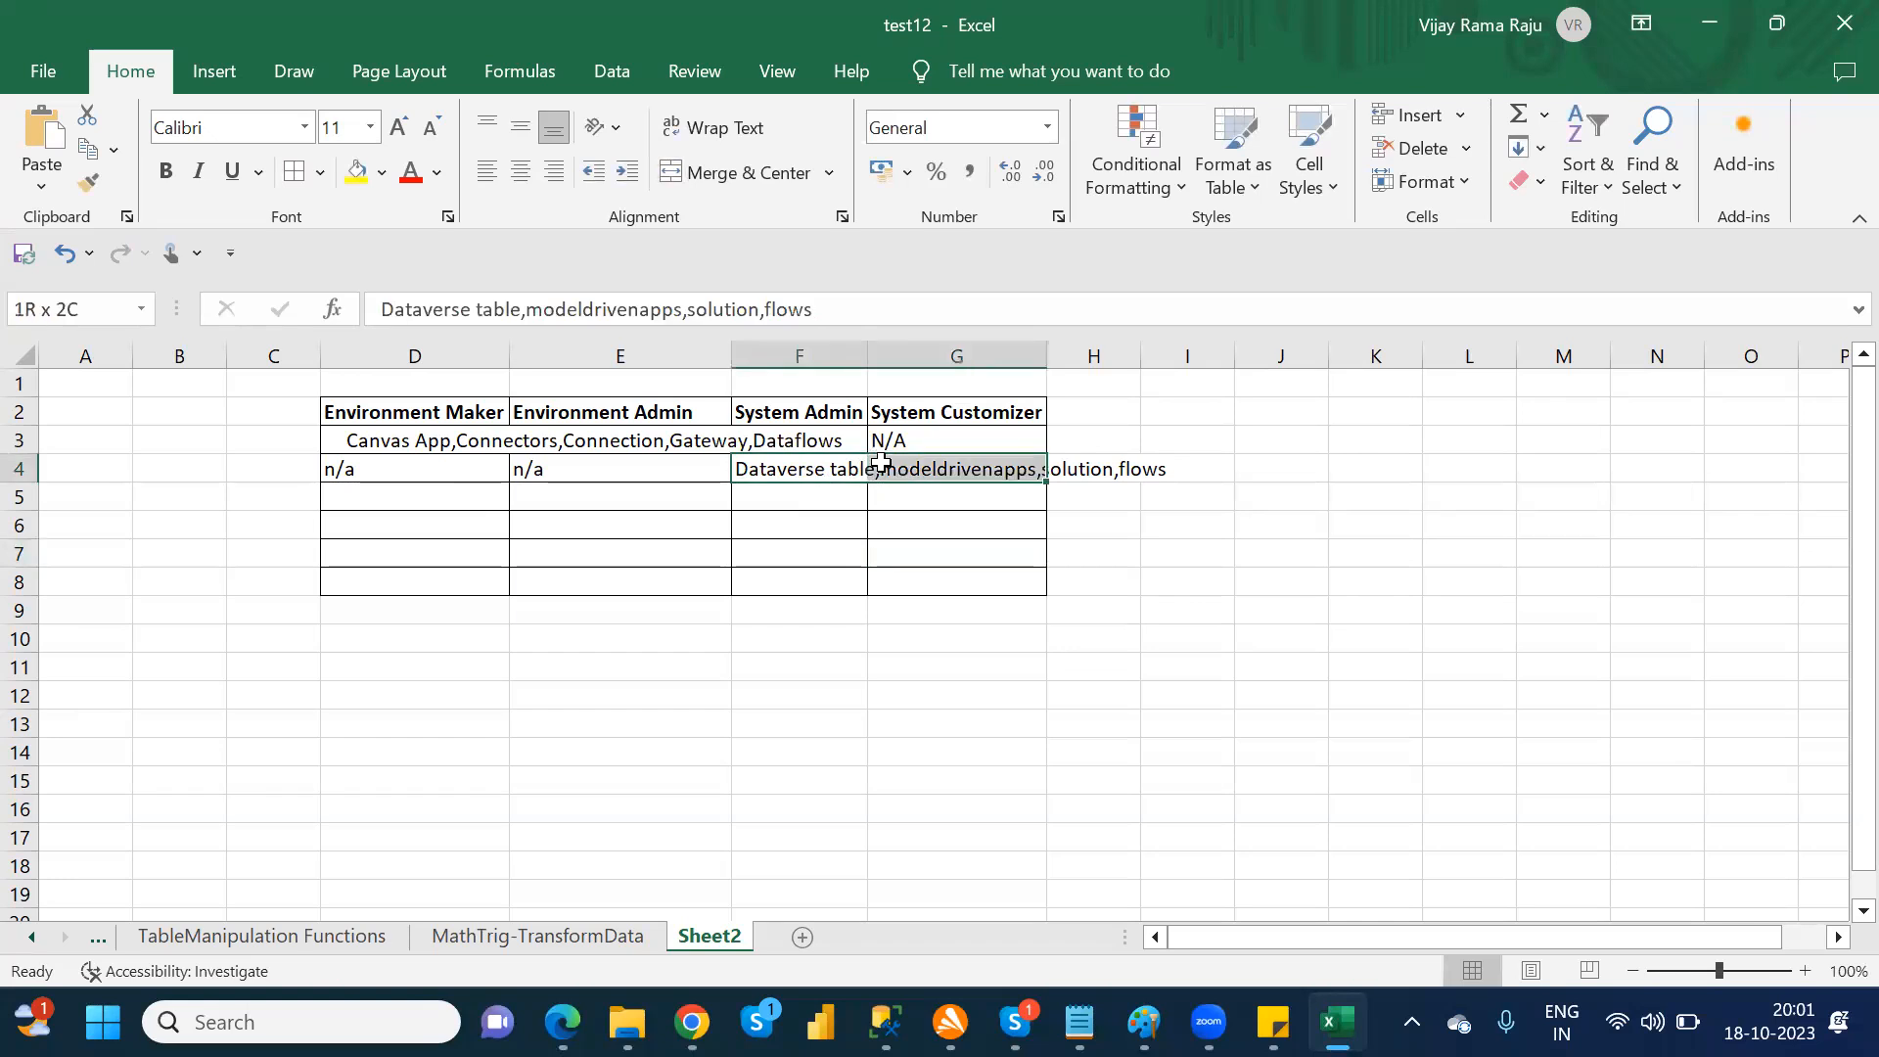
{"action": "left_click", "coordinate": [742, 180]}
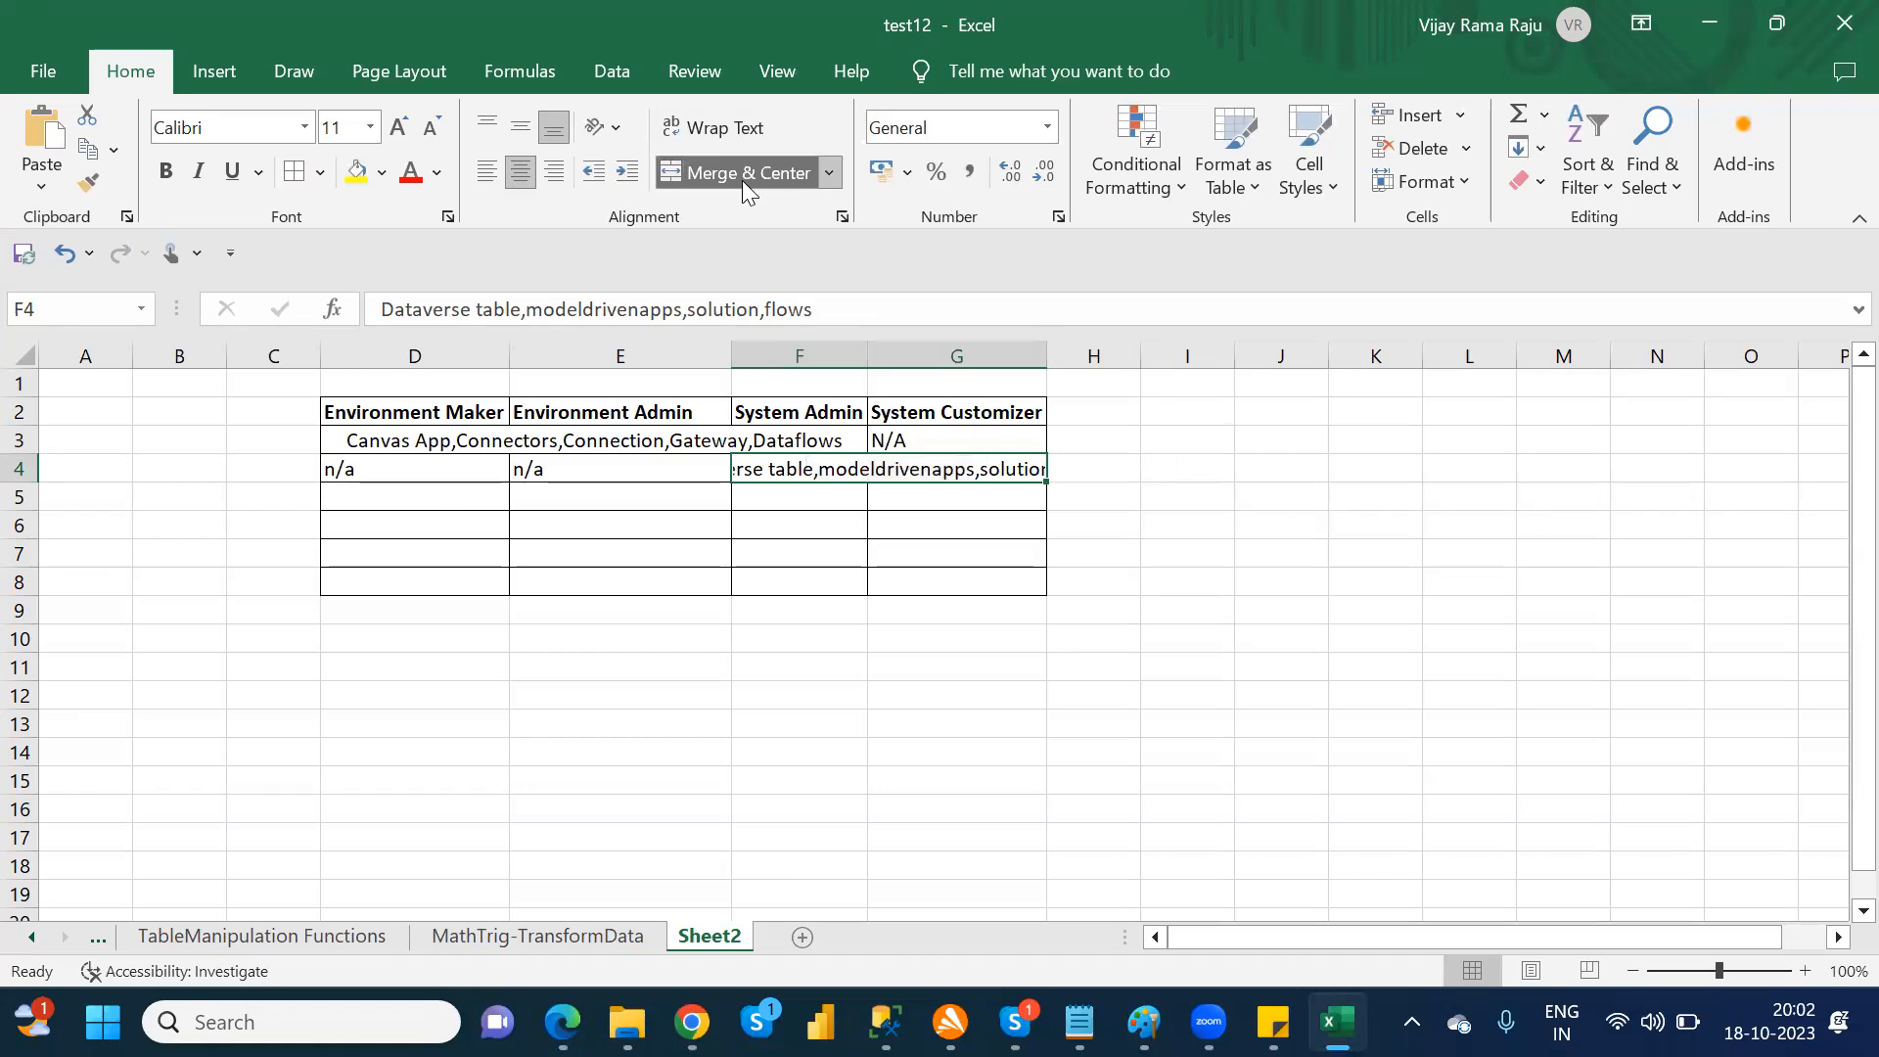
{"action": "left_click", "coordinate": [1070, 575]}
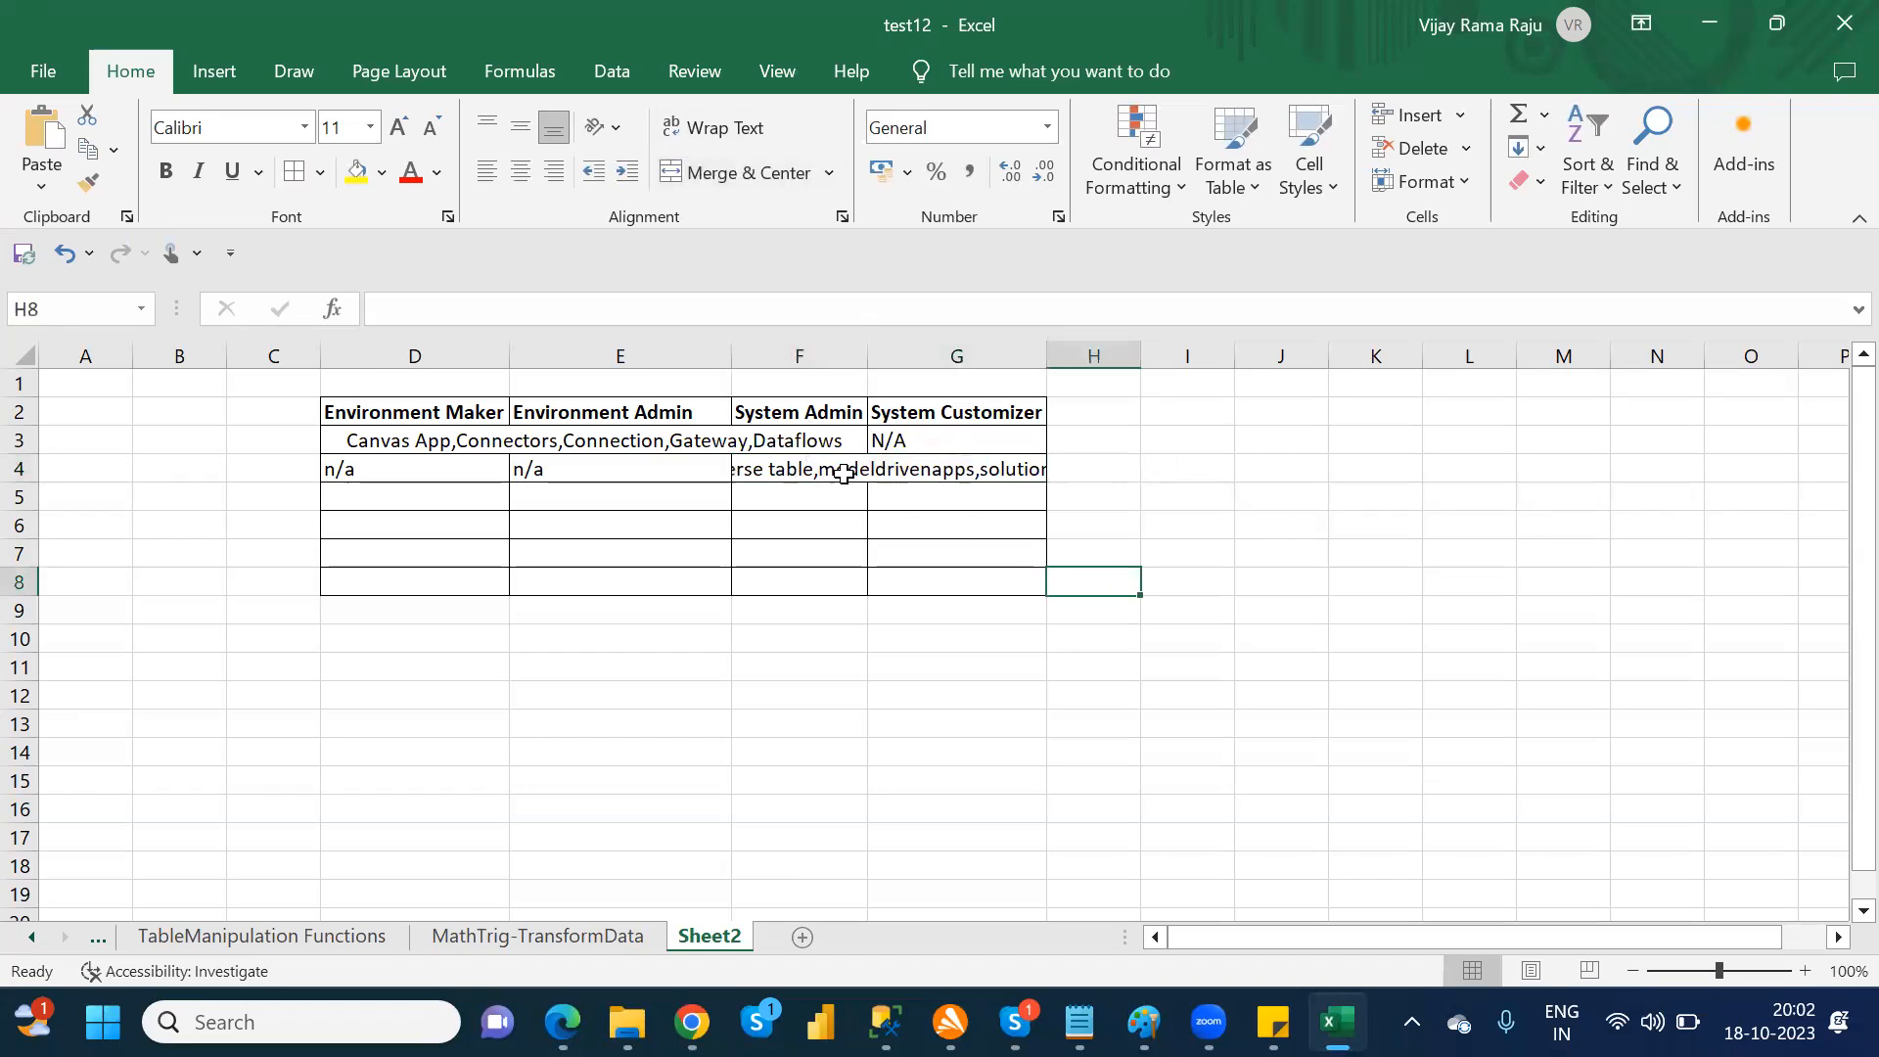
{"action": "left_click", "coordinate": [846, 477]}
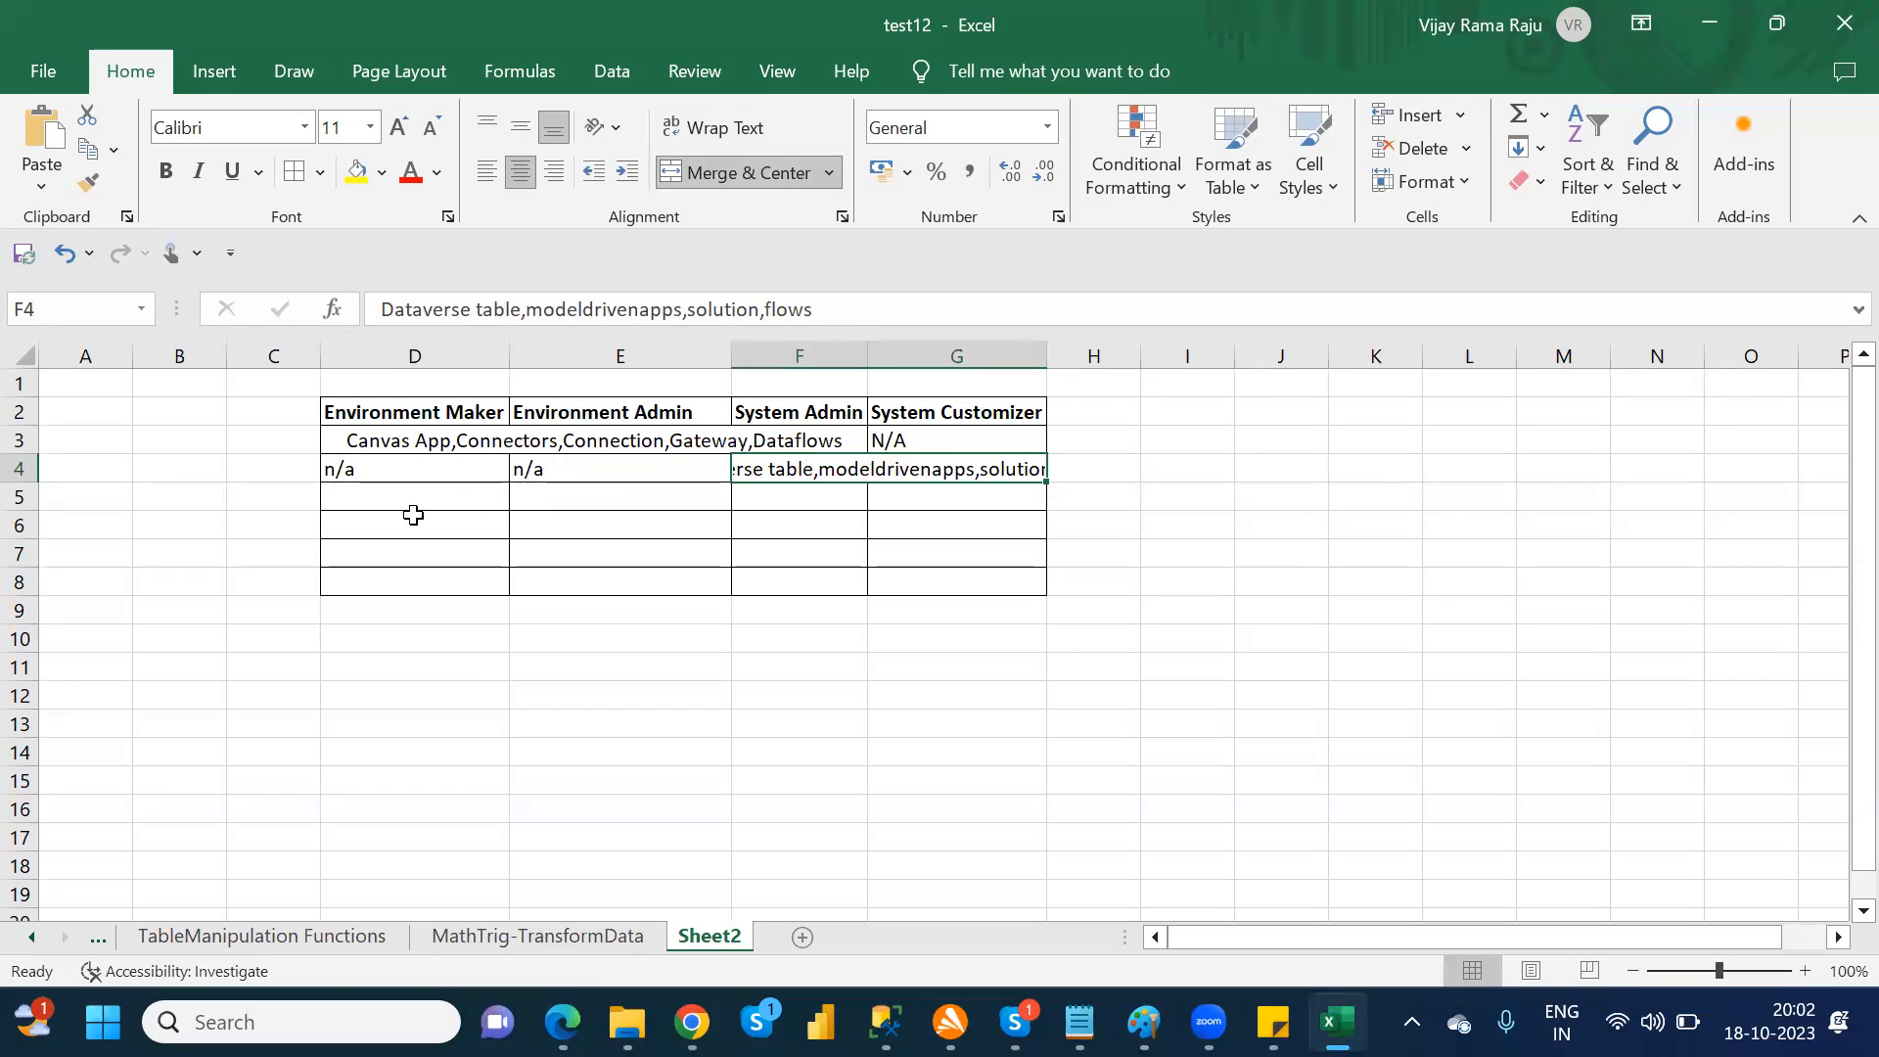
Step: Enter "Access all data" in cell F5 under System Admin
{"action": "left_click", "coordinate": [791, 494]}
{"action": "type", "text": "Acc"}
{"action": "type", "text": "ess"}
{"action": "type", "text": " ;;"}
{"action": "key", "text": "BackSpace"}
{"action": "key", "text": "BackSpace"}
{"action": "type", "text": "a;"}
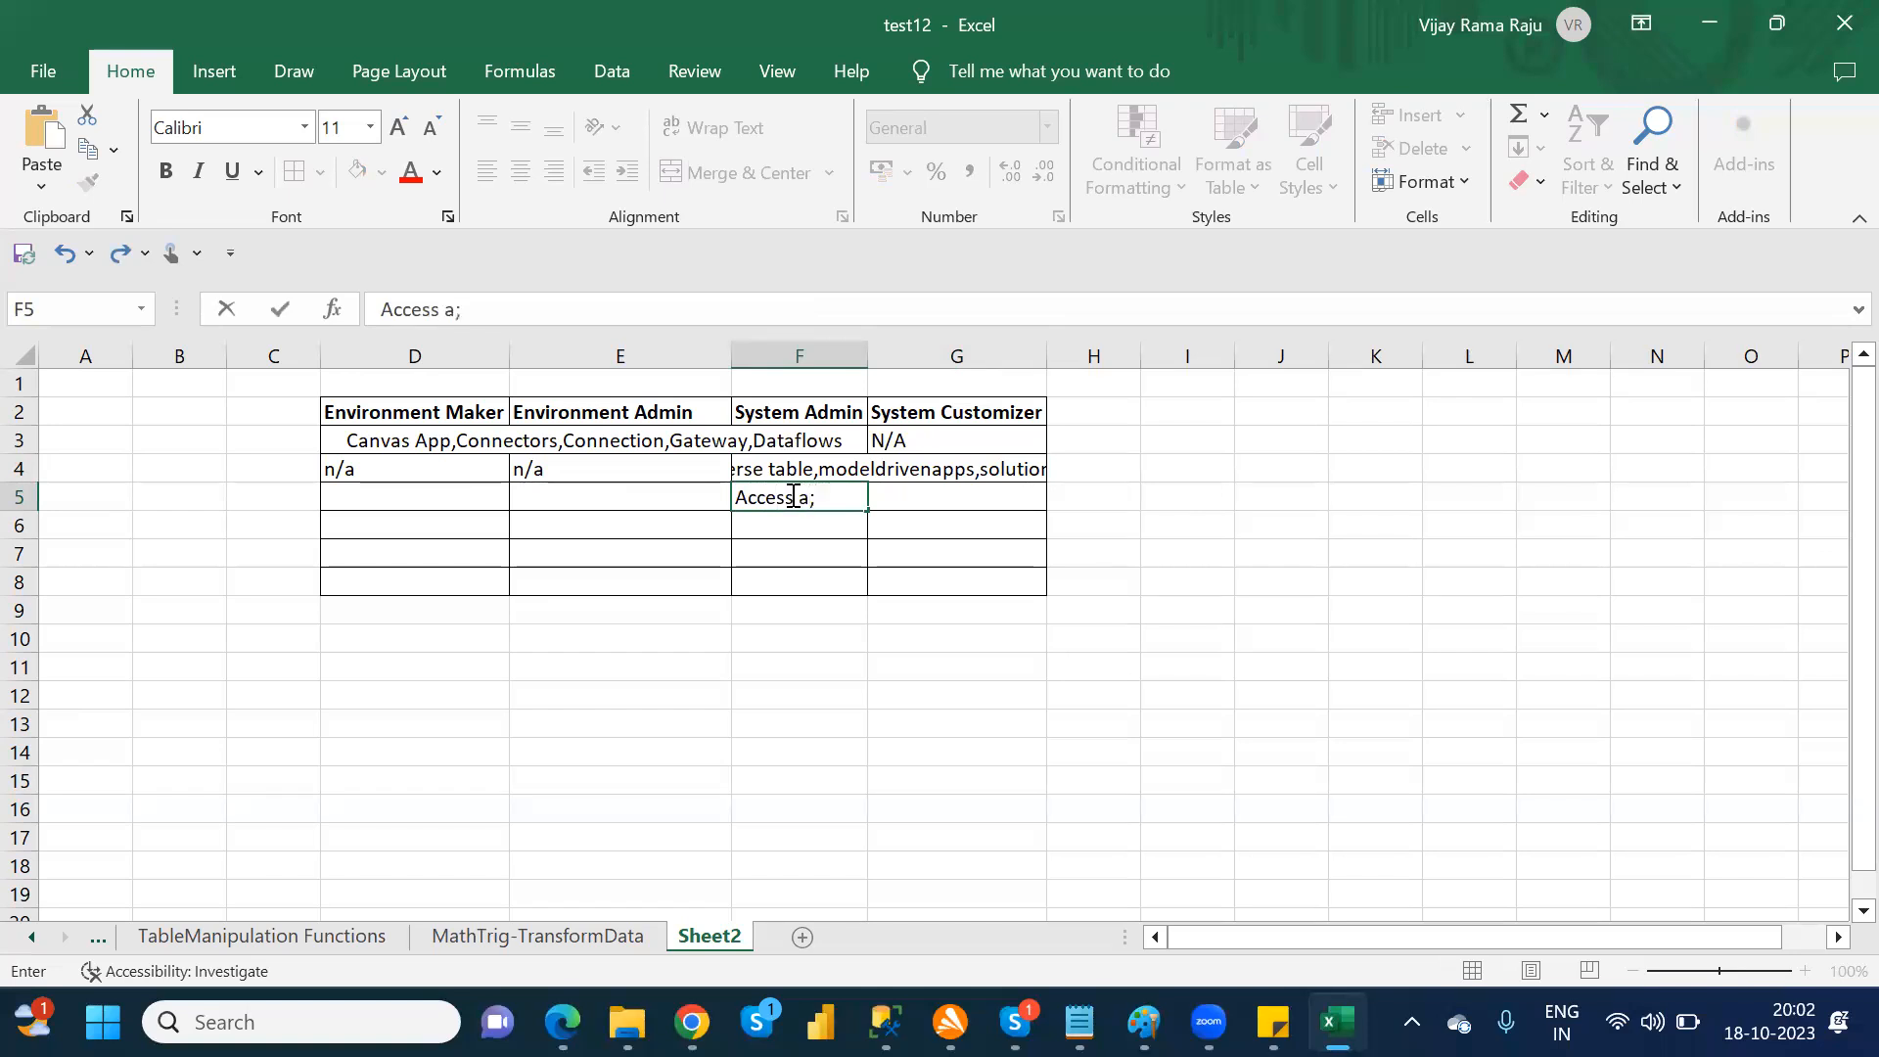
{"action": "key", "text": "BackSpace"}
{"action": "type", "text": "ll data"}
{"action": "key", "text": "Tab"}
Step: Enter "access to their own data only" in cell G5 under System Customizer
{"action": "type", "text": "access to "}
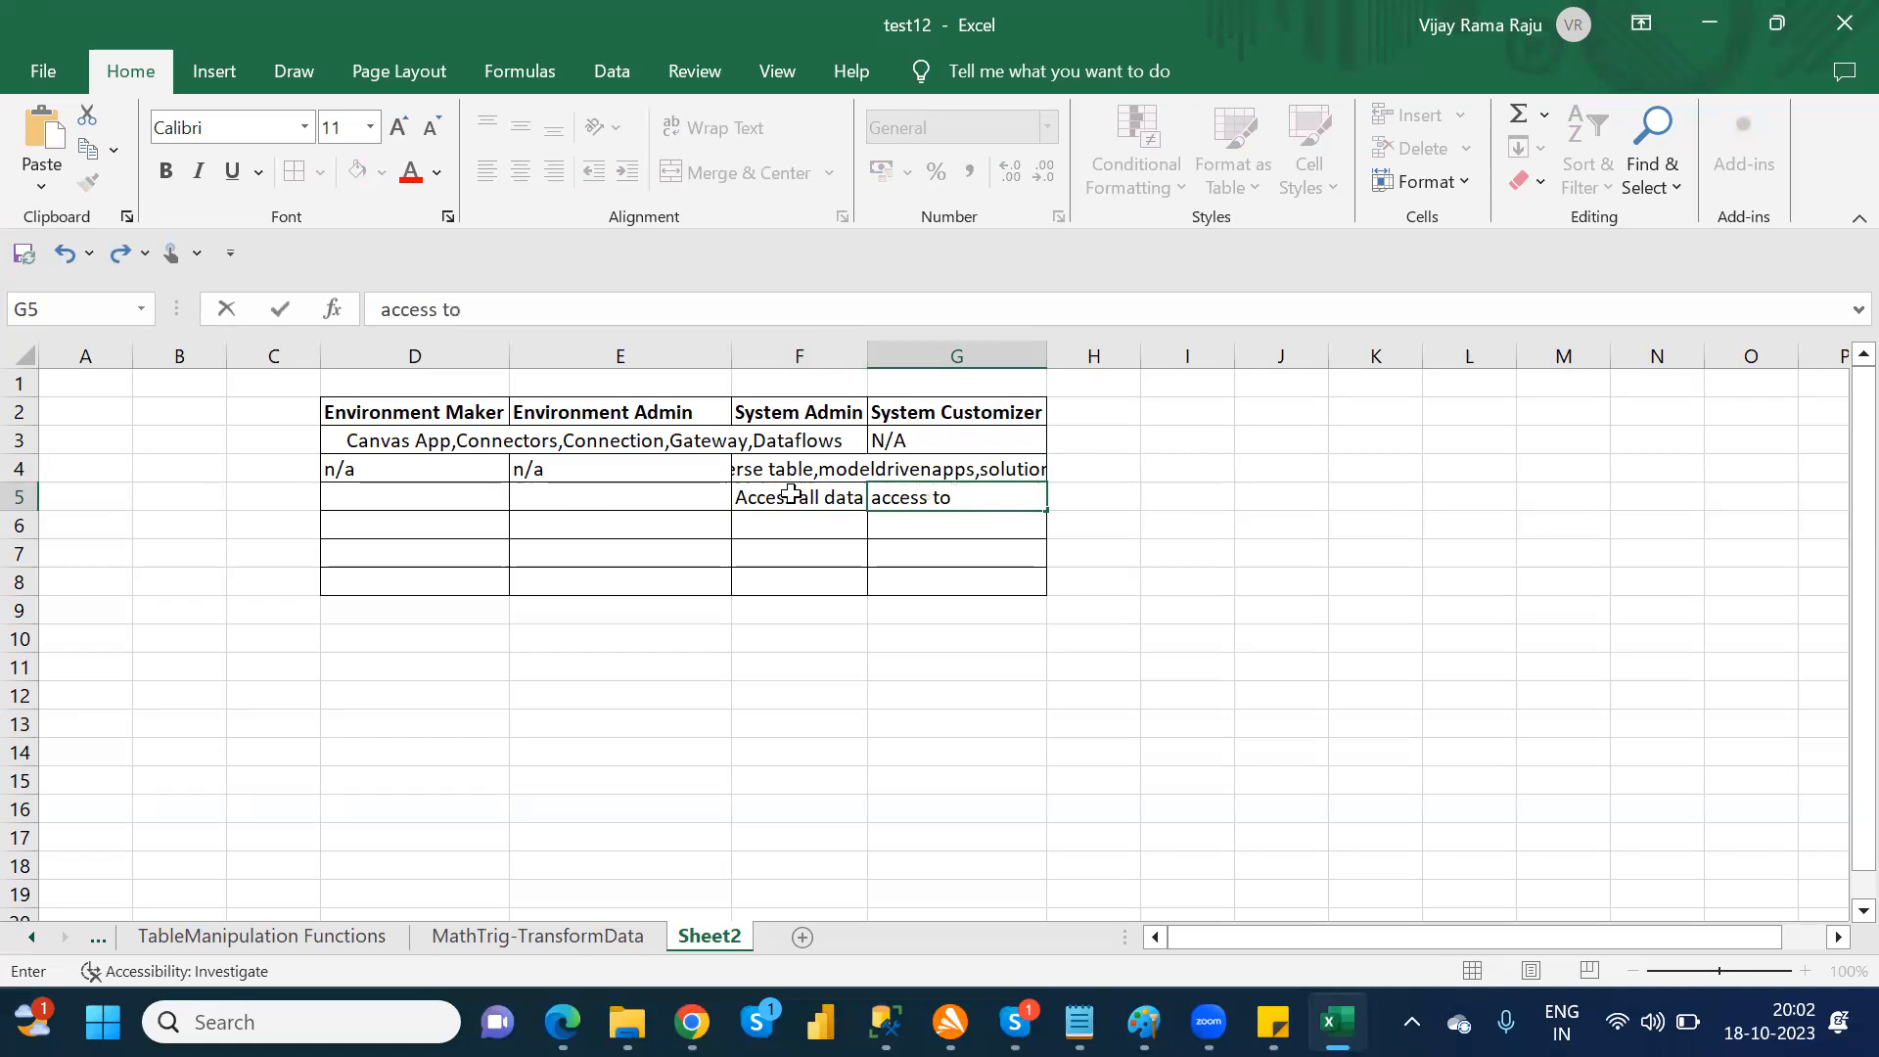
{"action": "type", "text": "their own data only"}
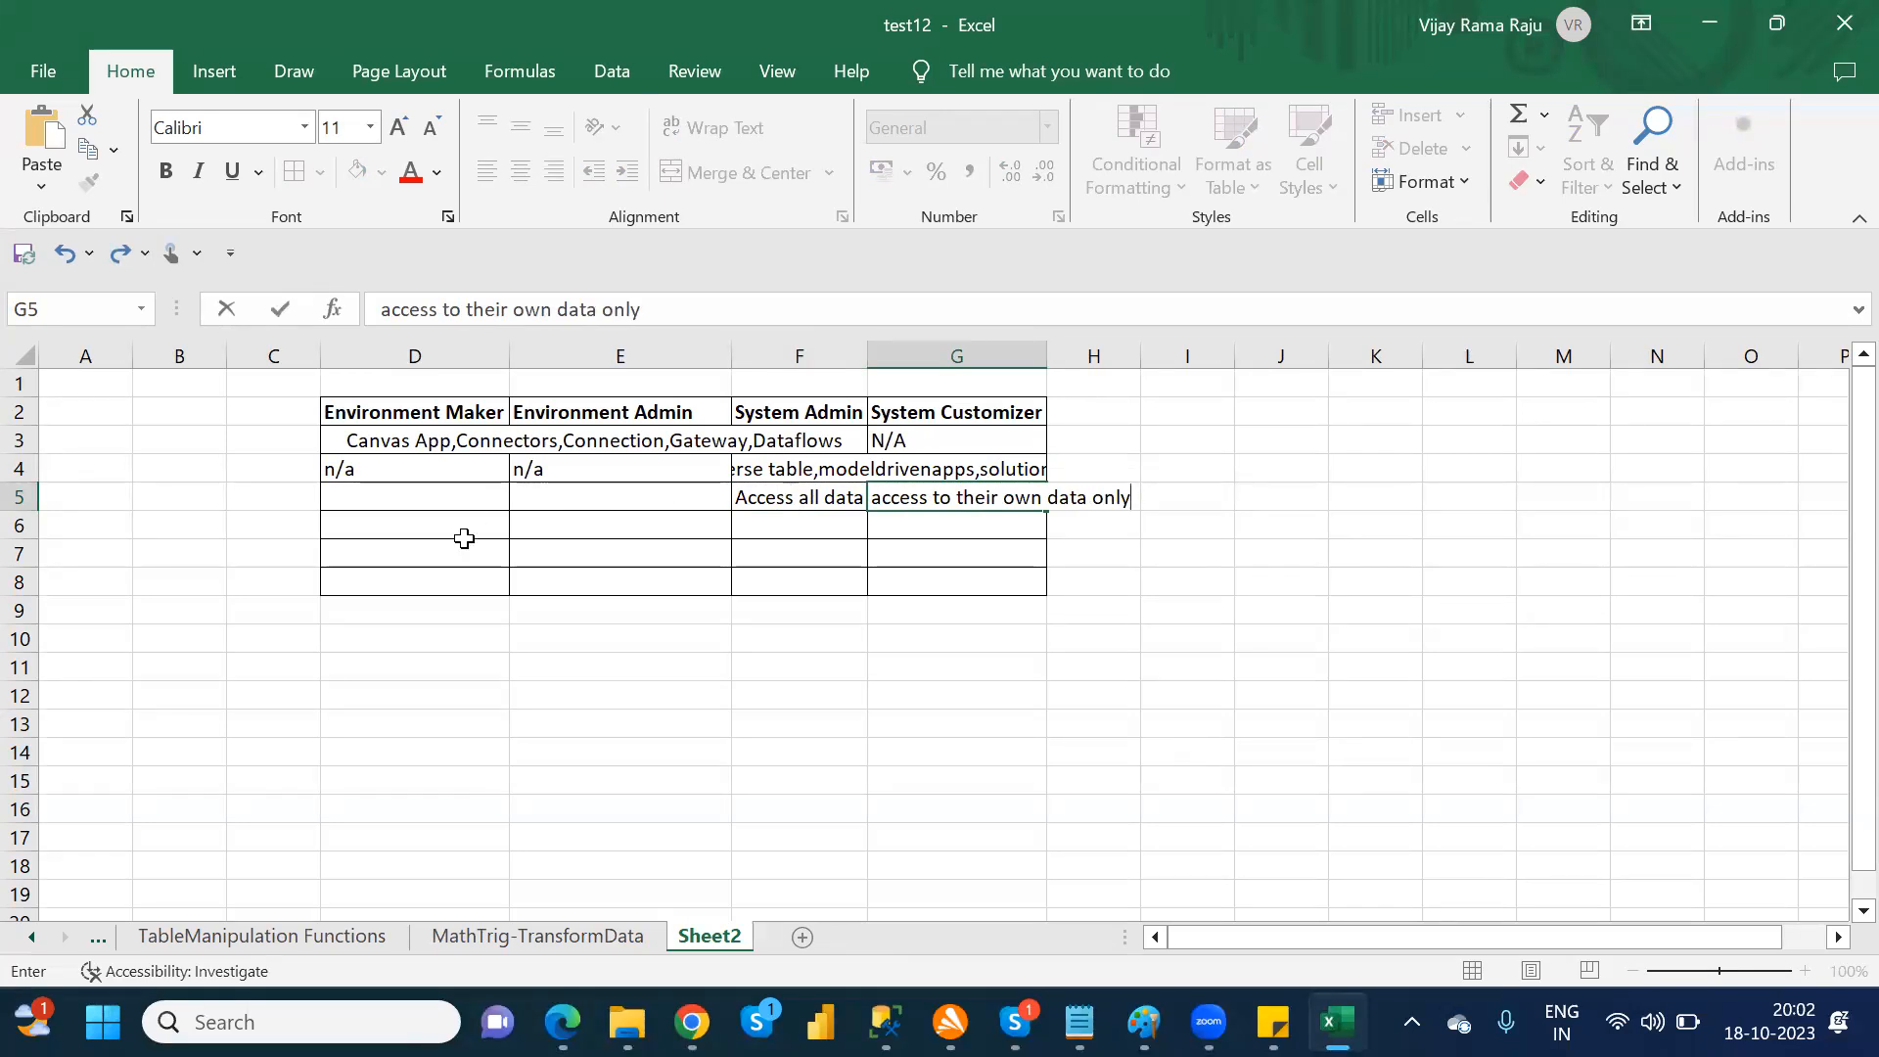
Step: Enter "No Access to the data" in cell D5 and merge and center it across D5:E5
{"action": "left_click", "coordinate": [417, 496]}
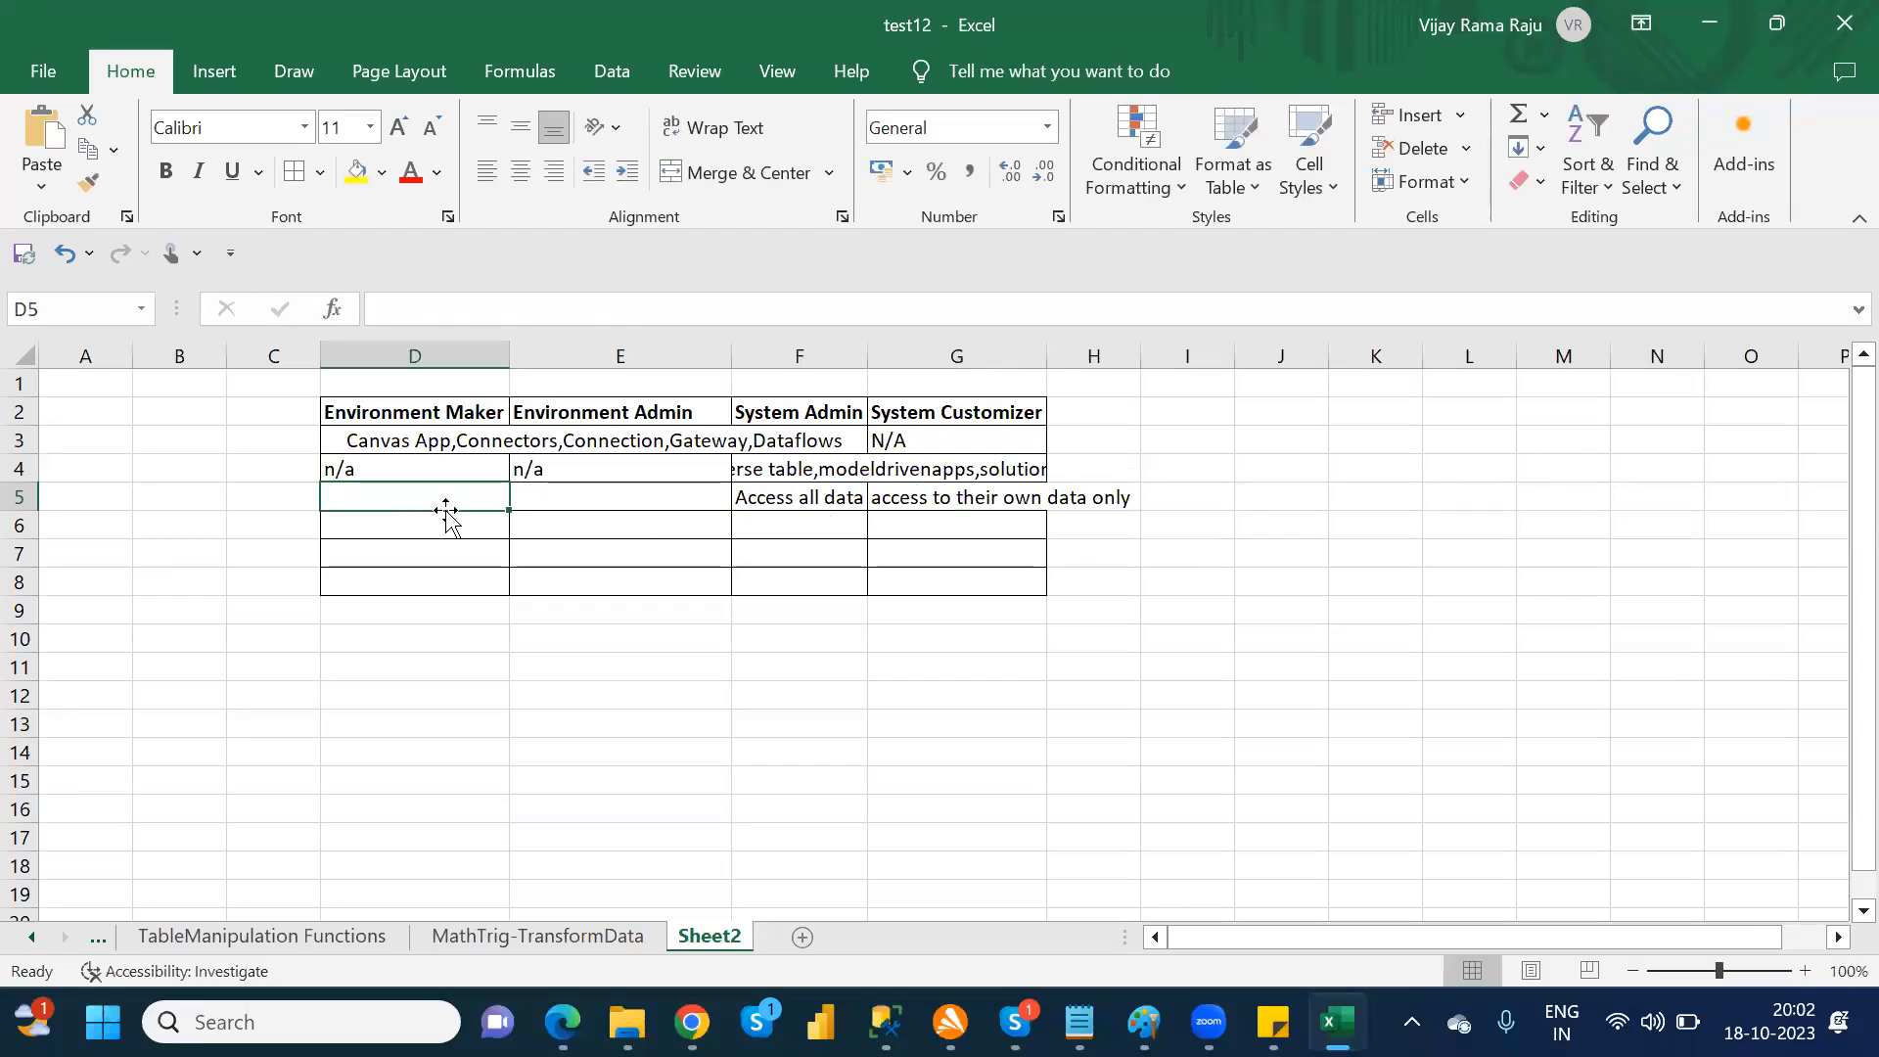
{"action": "type", "text": "No"}
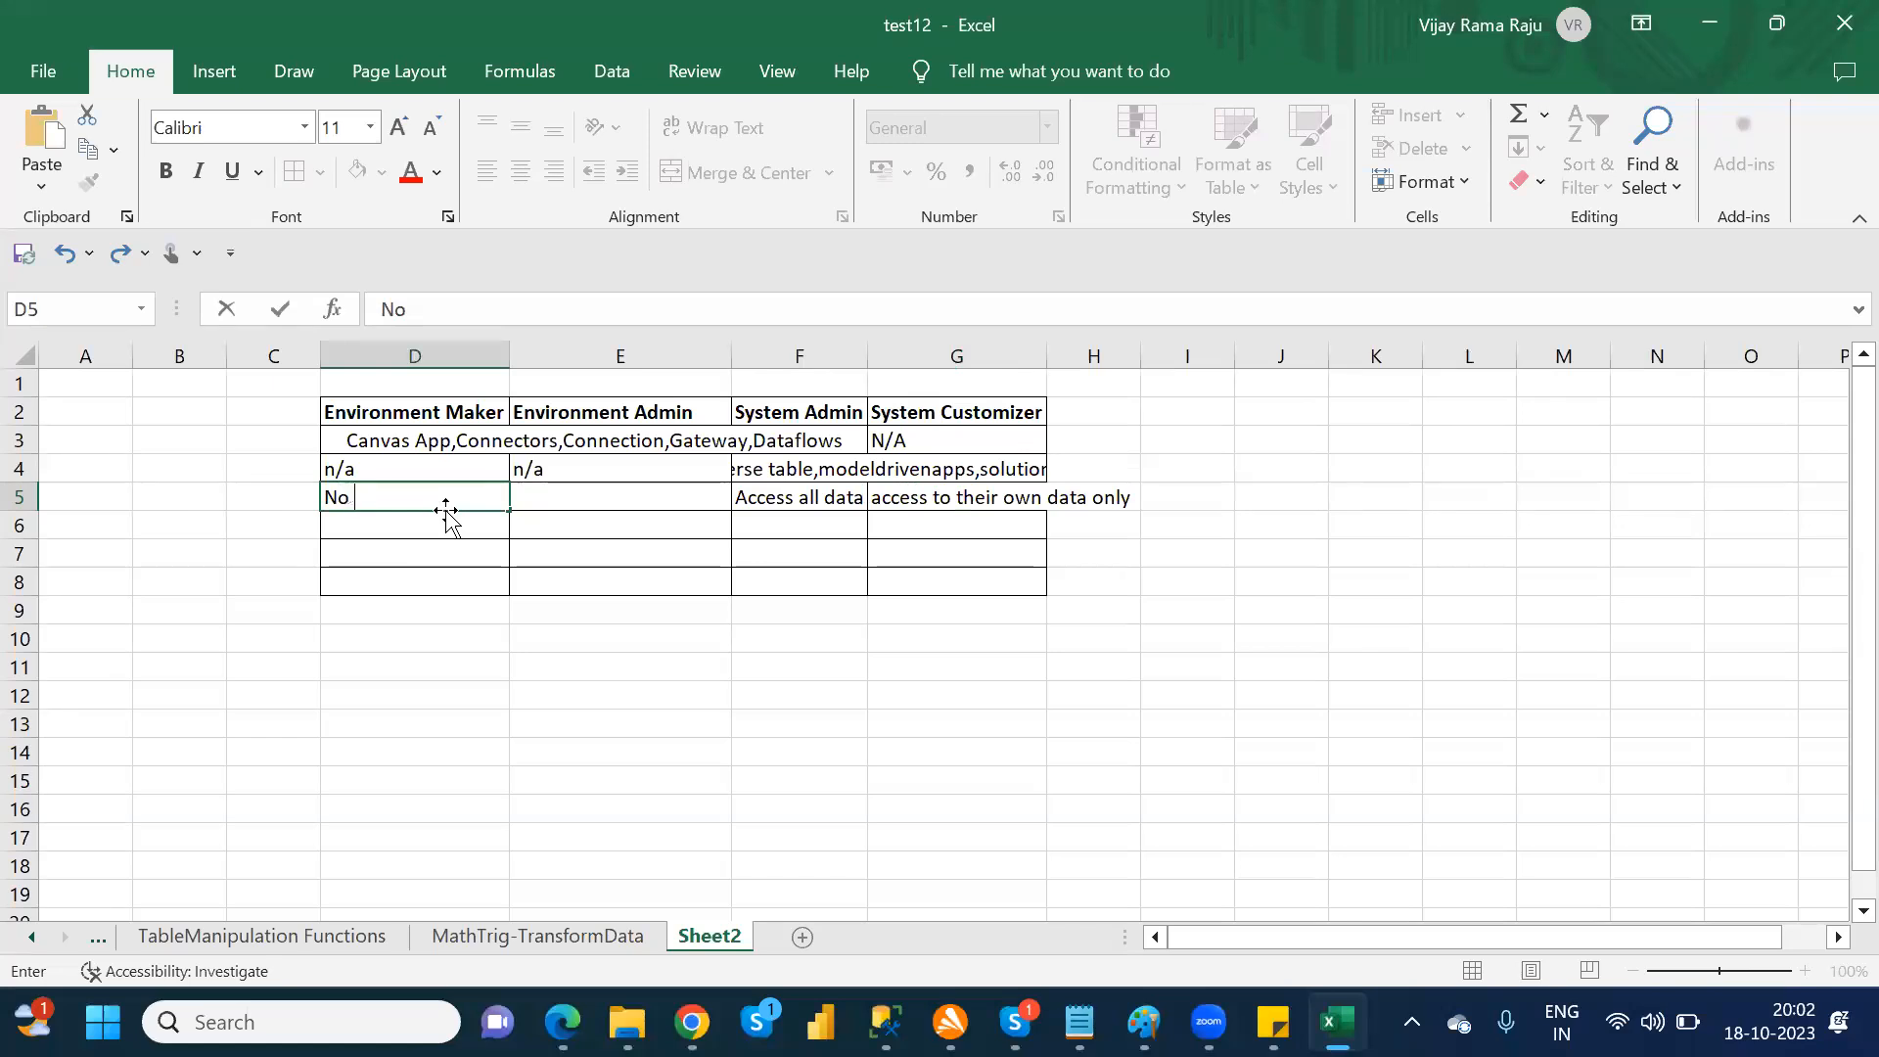
{"action": "type", "text": " Access to the data"}
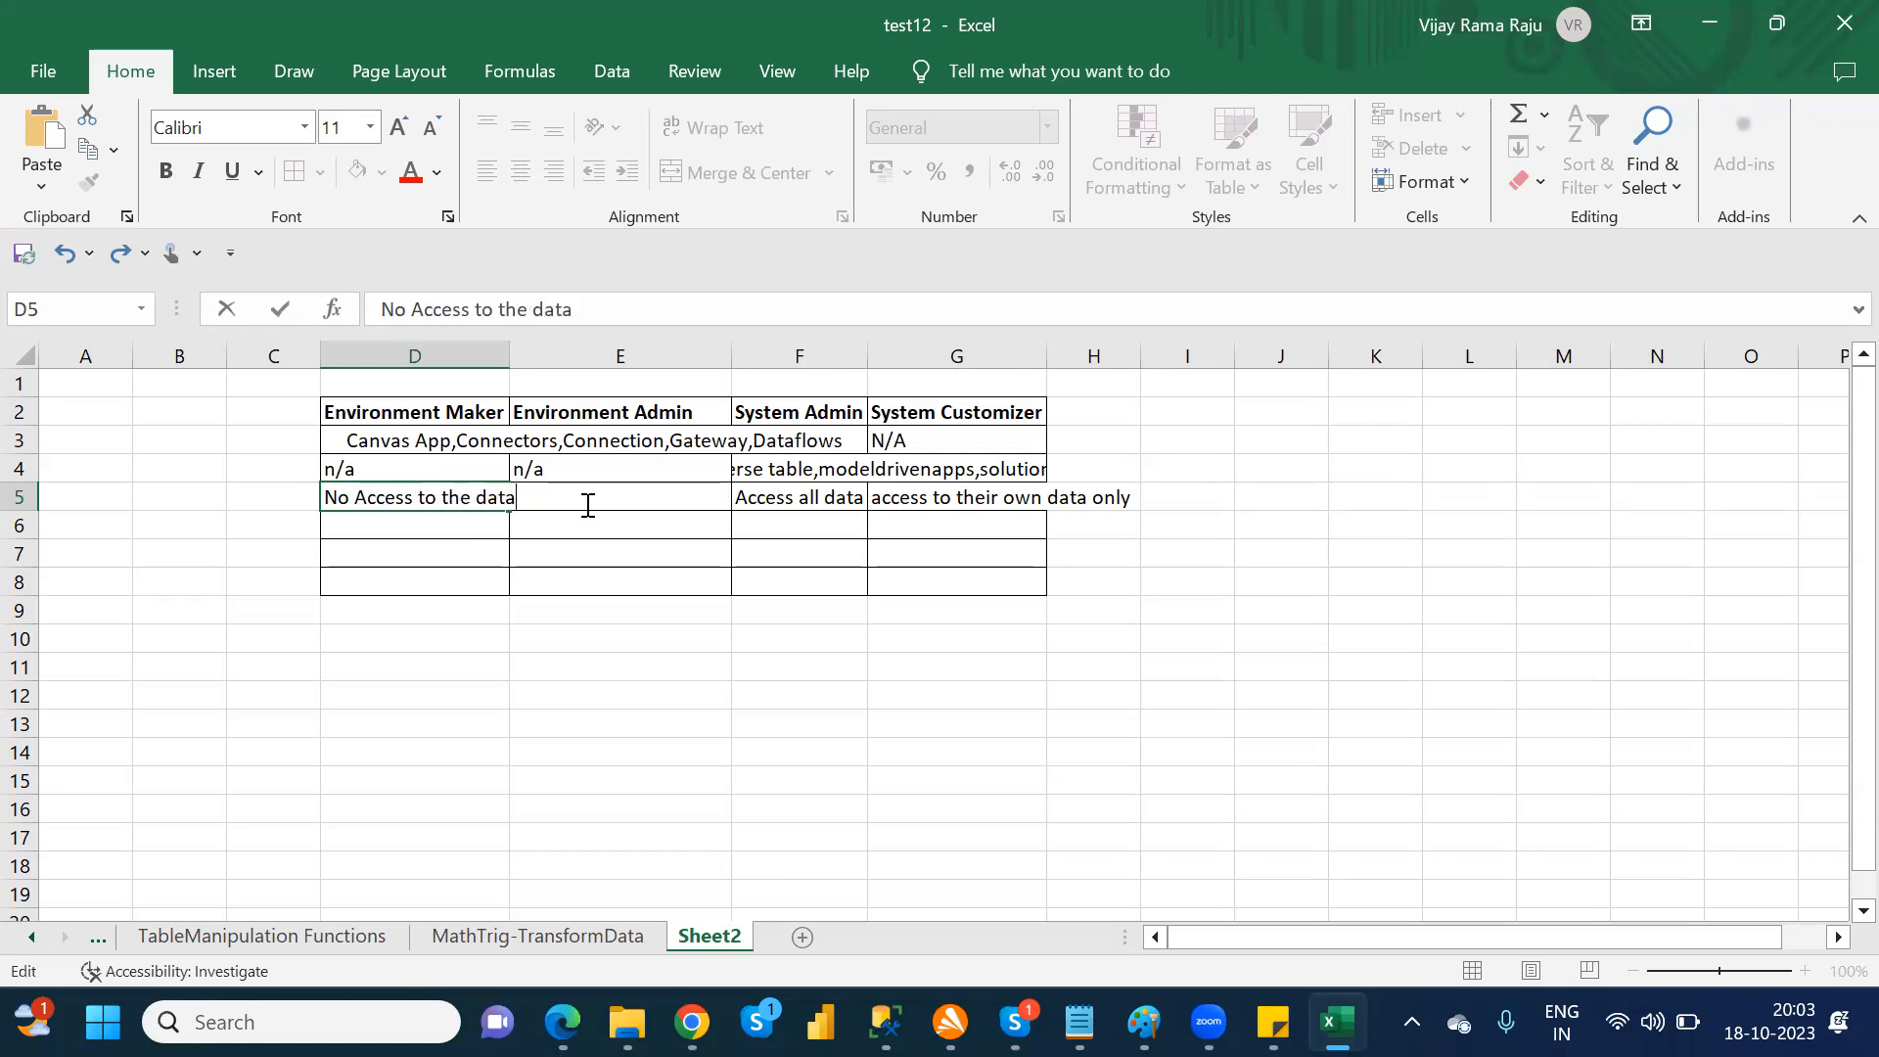
{"action": "left_click", "coordinate": [620, 607]}
{"action": "left_click_drag", "start_coordinate": [474, 495], "coordinate": [474, 495]}
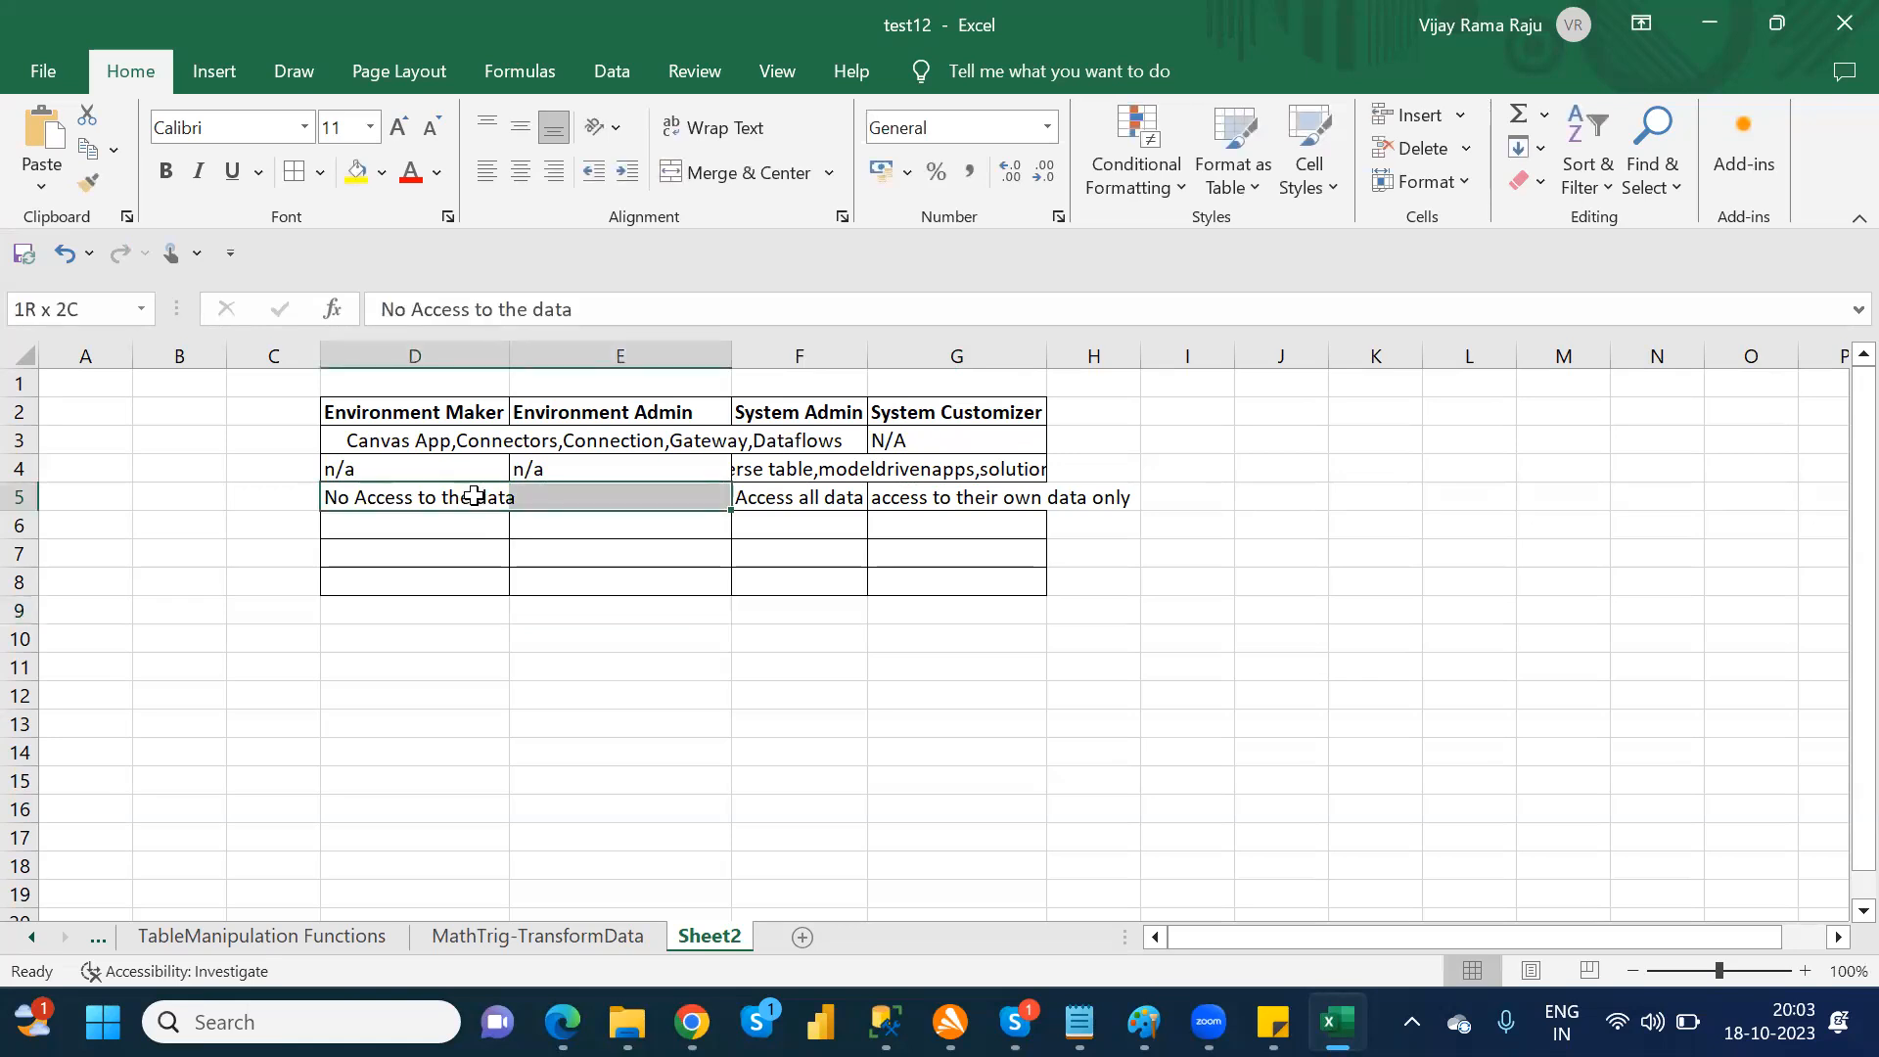
{"action": "left_click", "coordinate": [748, 175]}
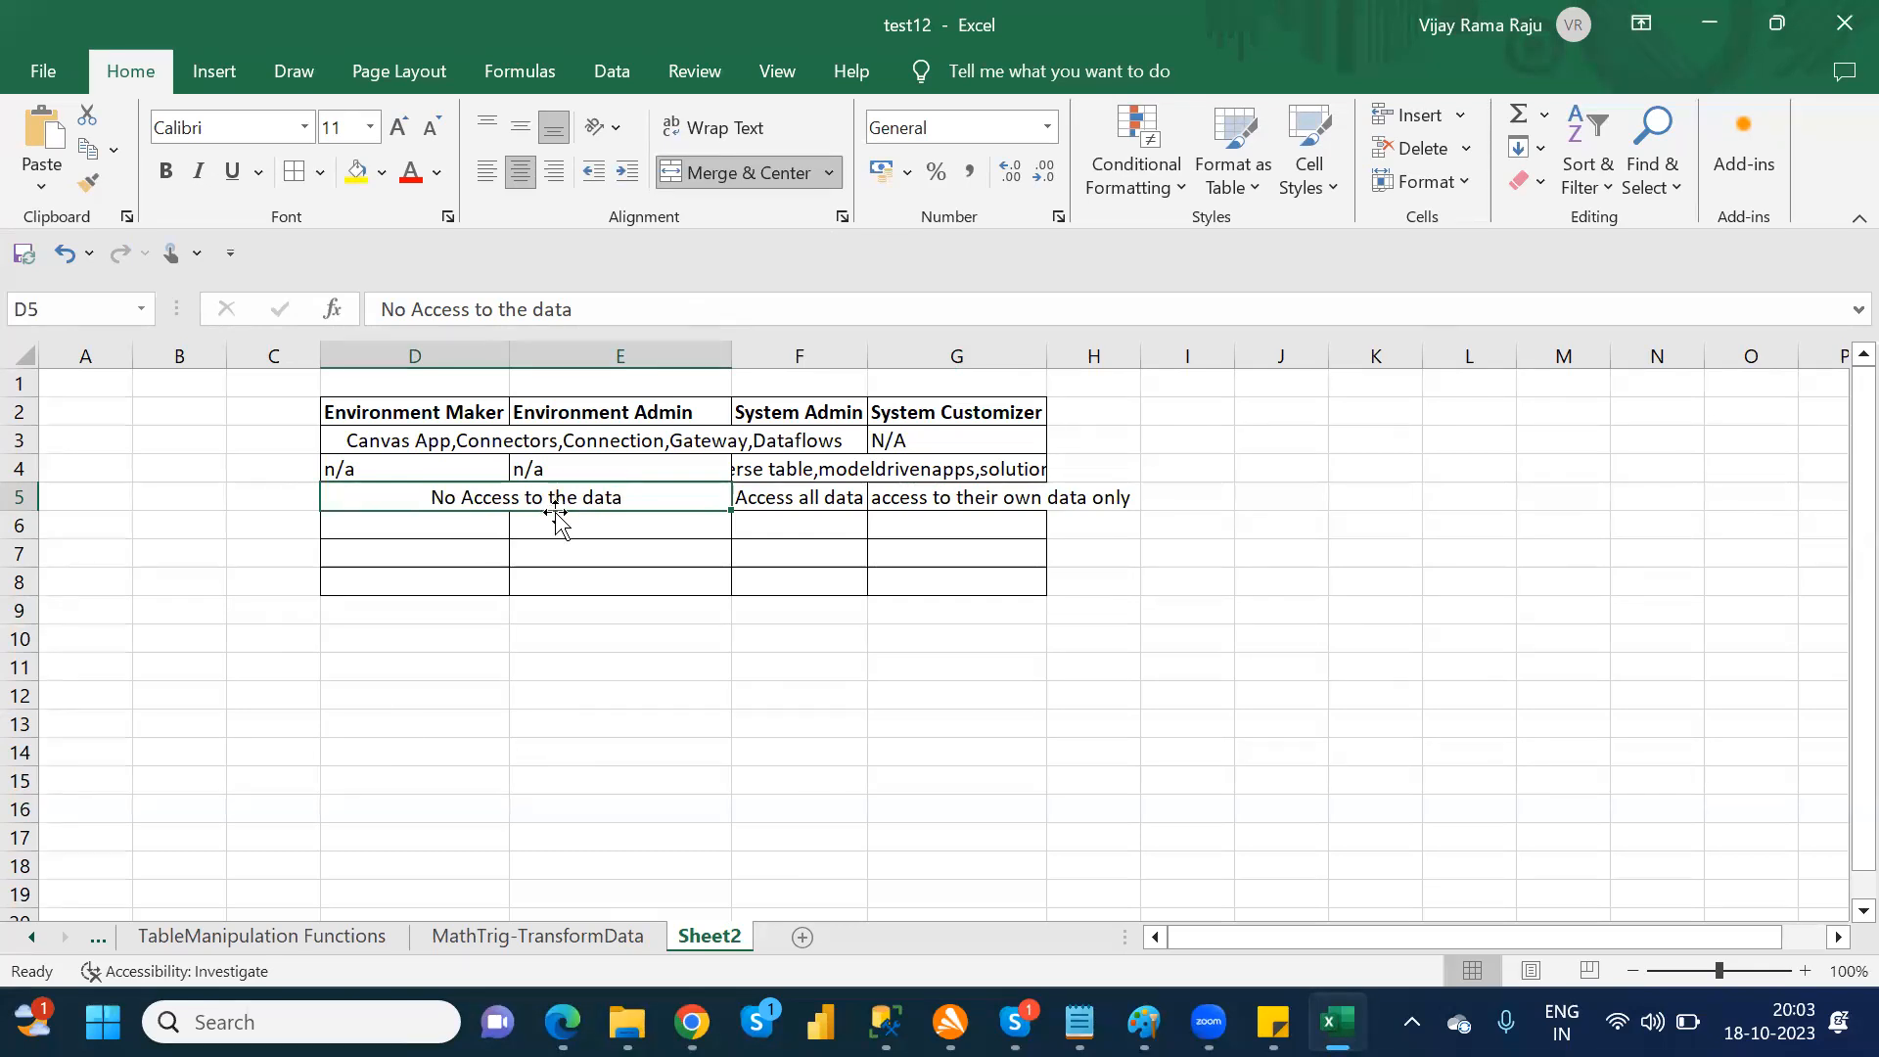
Step: Select the filled part of the role comparison table, D2:G5
{"action": "left_click", "coordinate": [386, 463]}
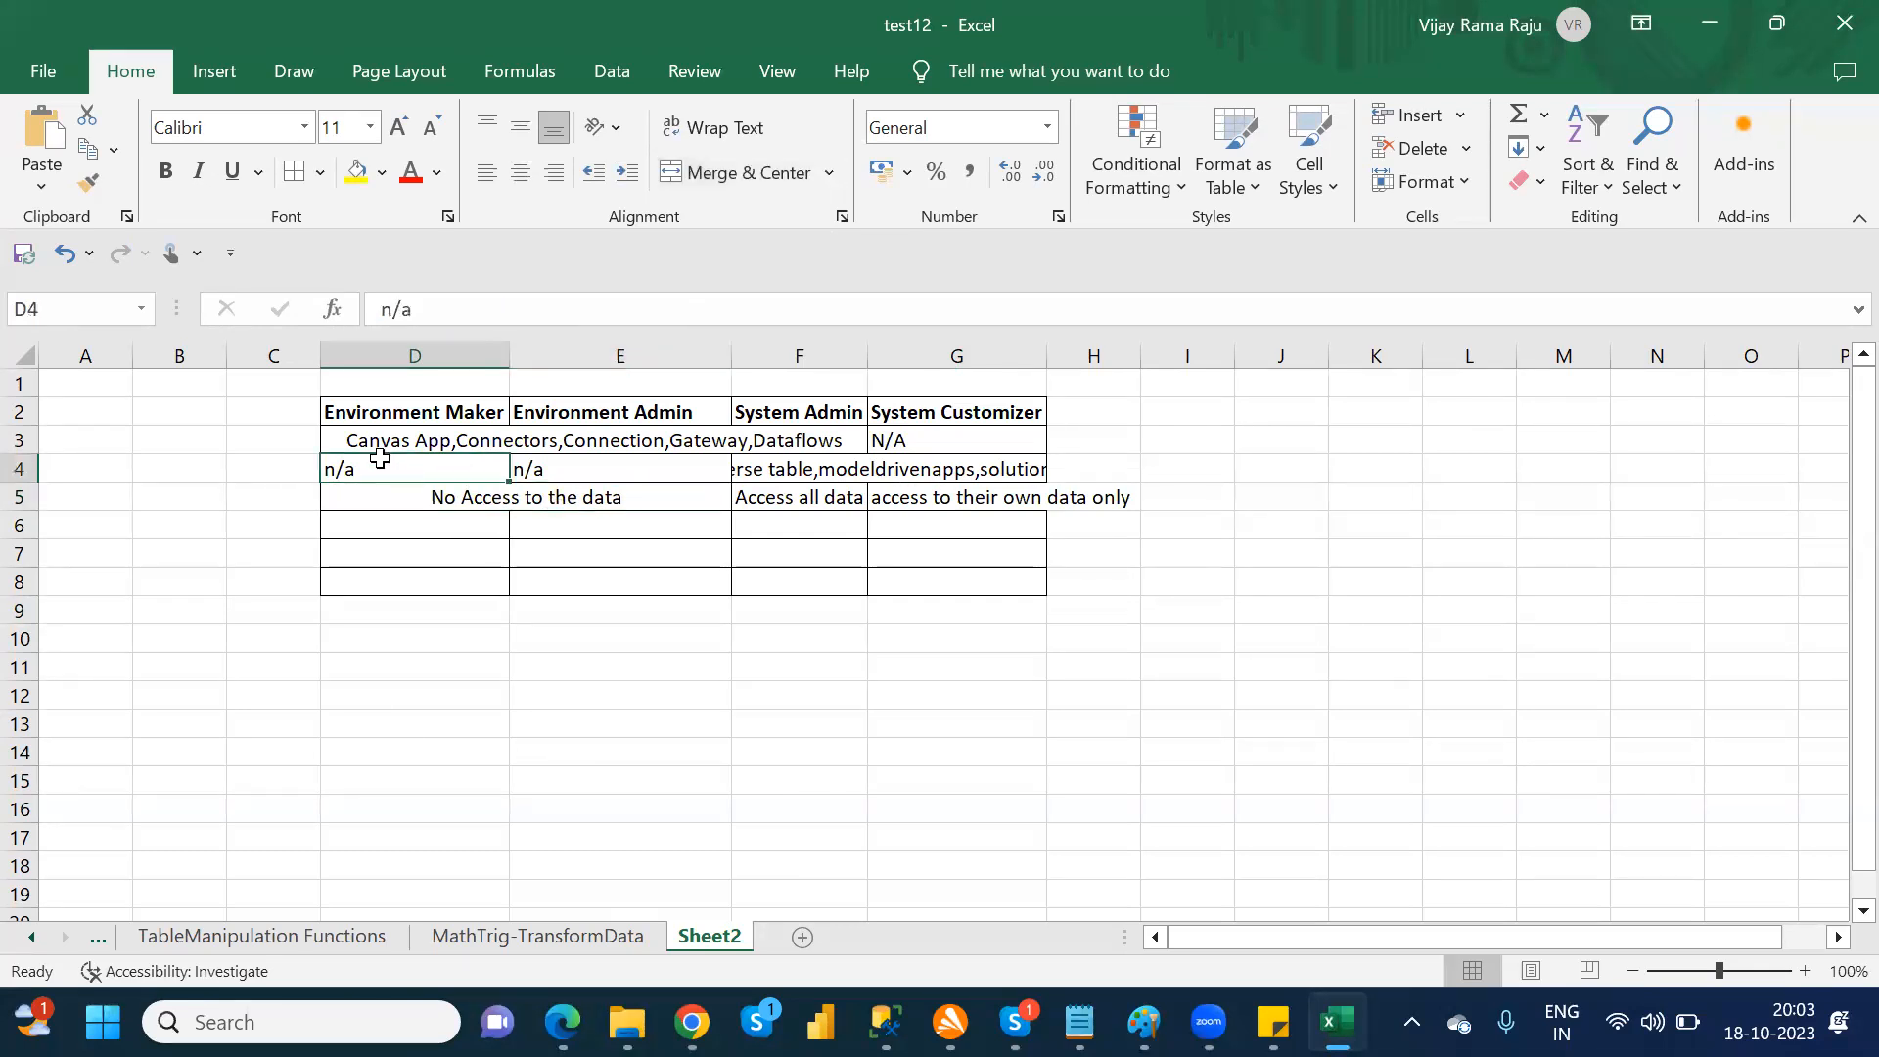
{"action": "left_click_drag", "start_coordinate": [354, 419], "coordinate": [869, 494]}
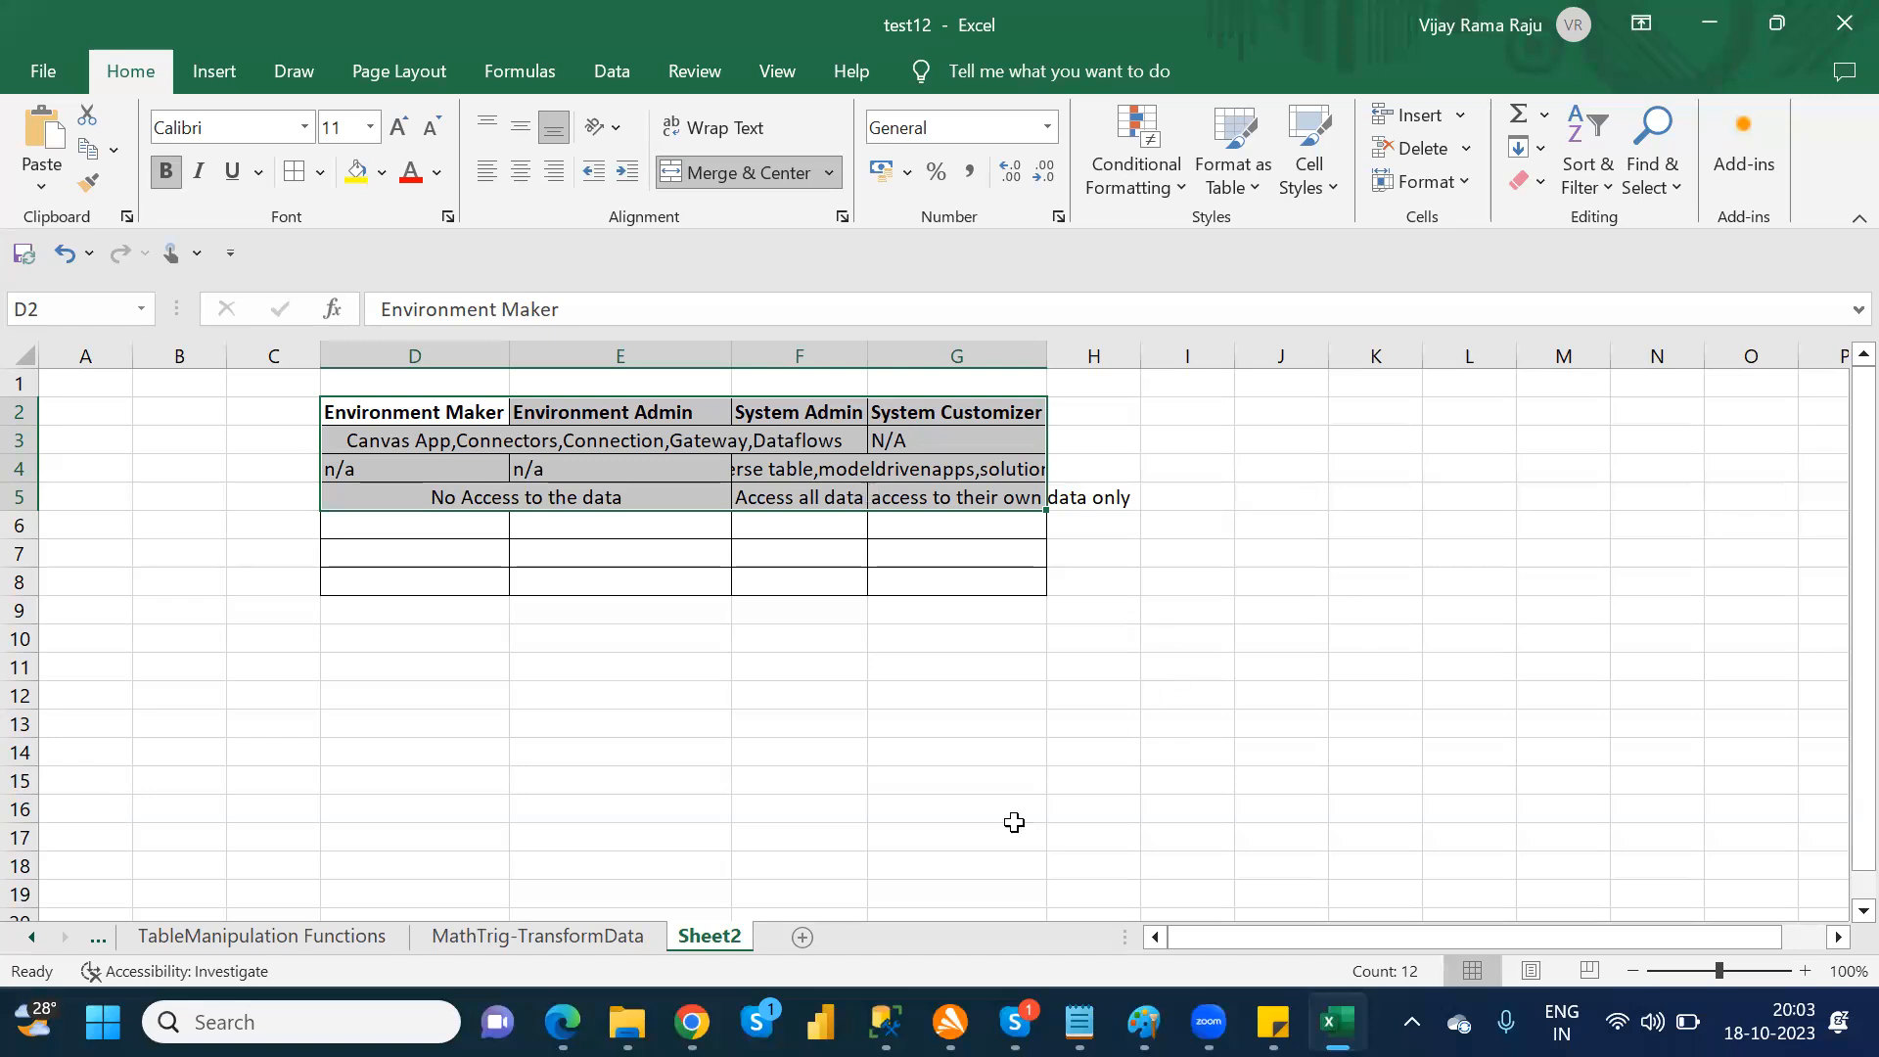
Step: Switch to the Dynamics 365 Security Roles page in Chrome and start a new security role named "NewRole"
{"action": "left_click", "coordinate": [692, 1023]}
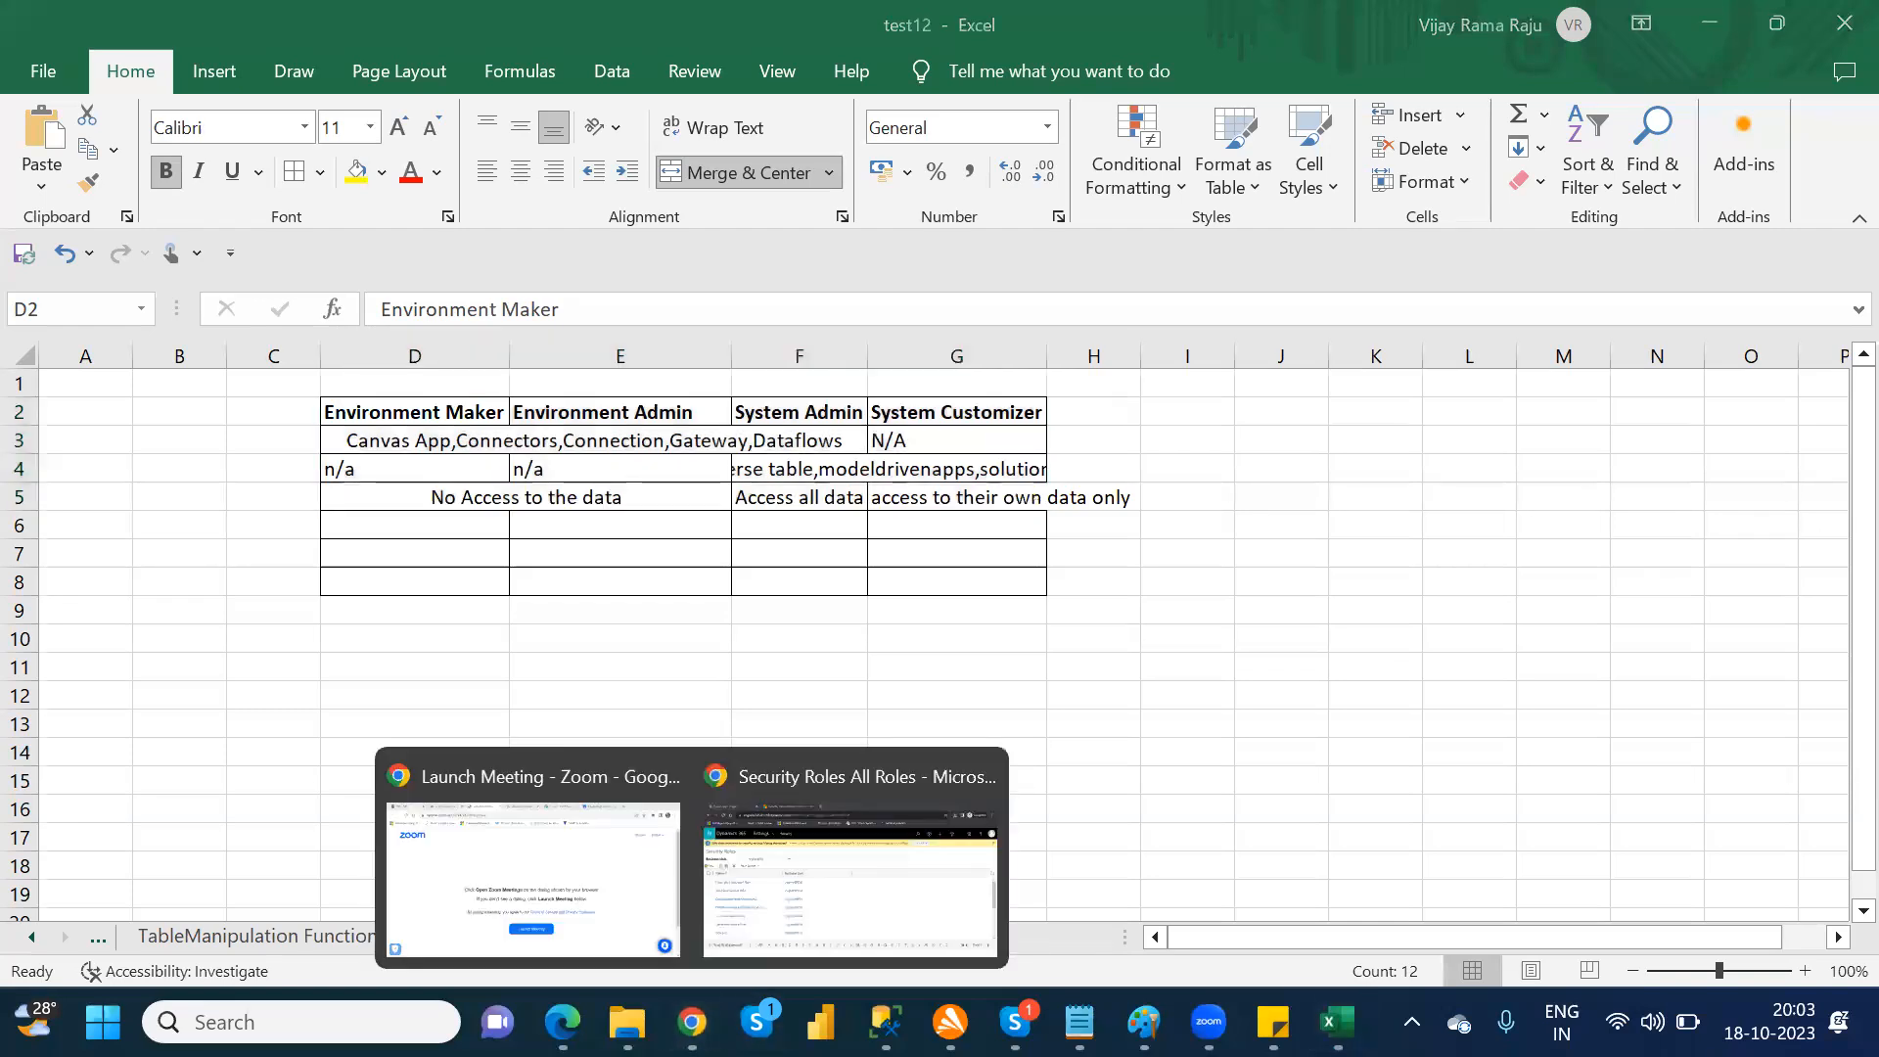
{"action": "left_click", "coordinate": [730, 906]}
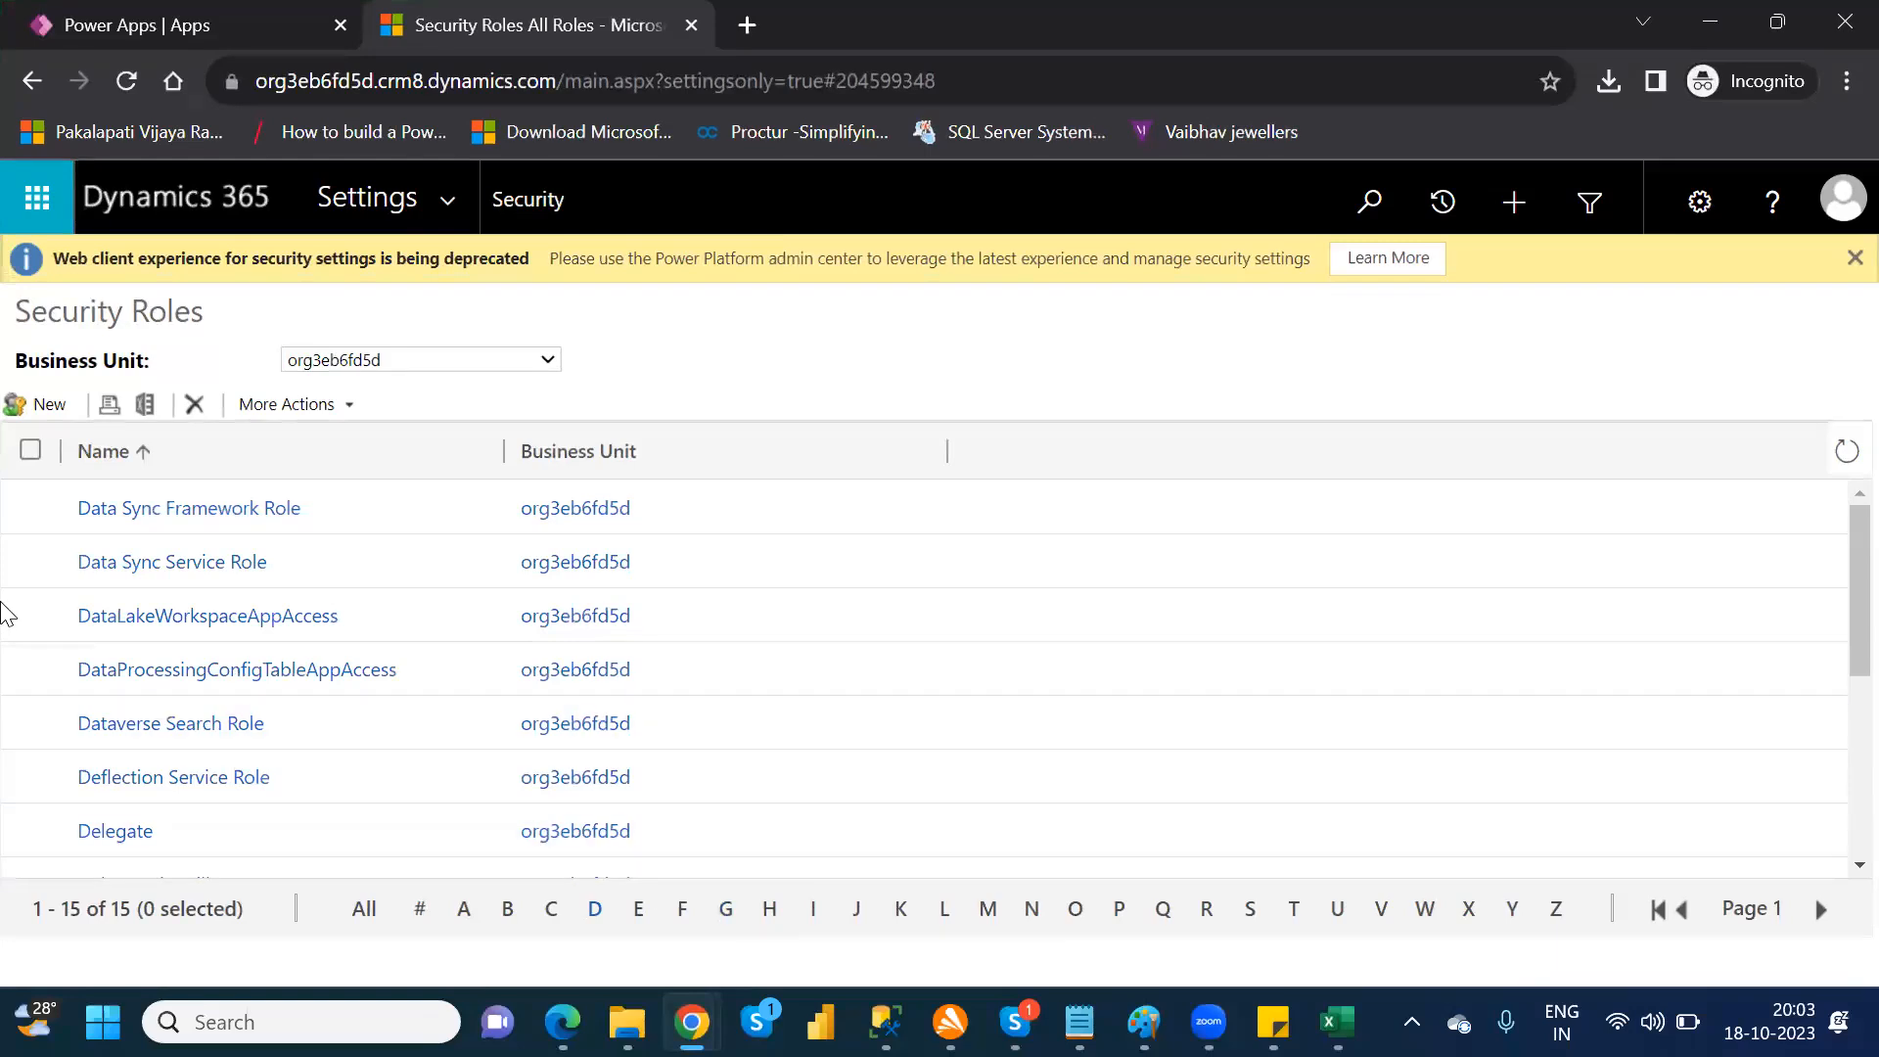
{"action": "left_click", "coordinate": [49, 406]}
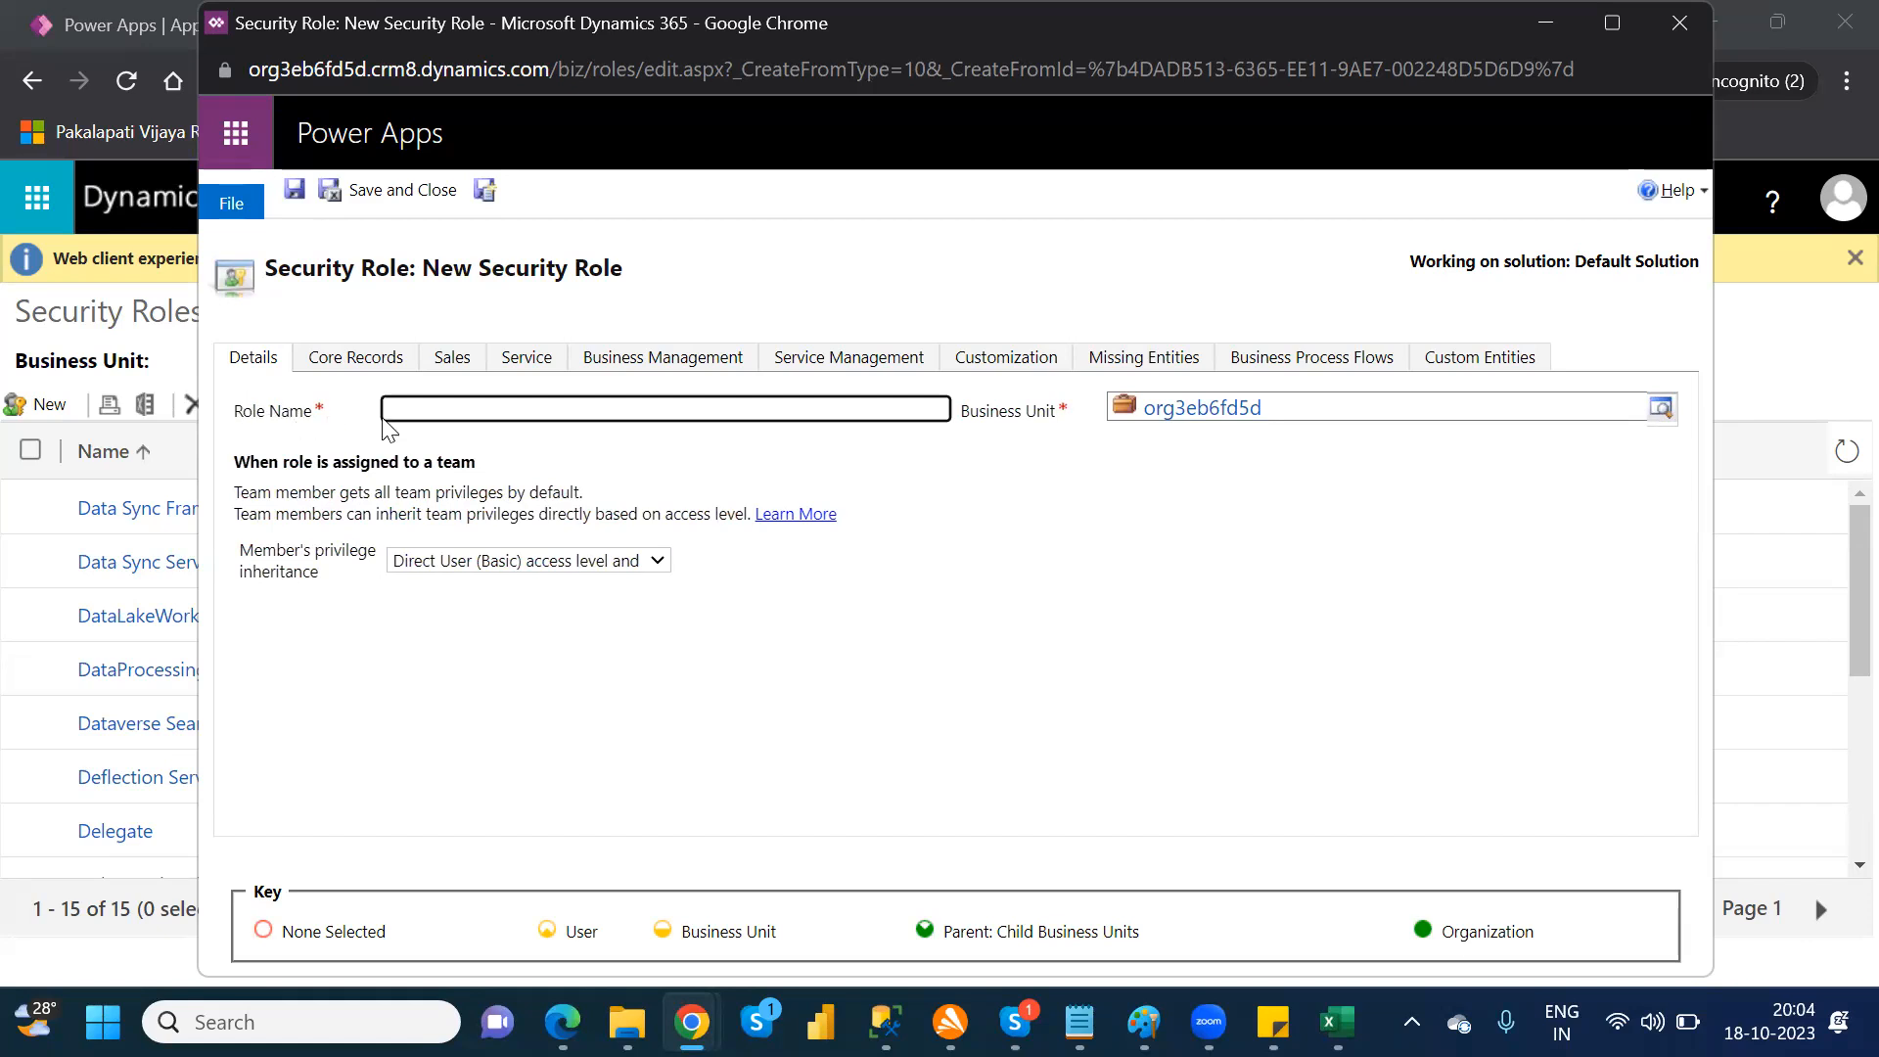
{"action": "left_click", "coordinate": [502, 409]}
{"action": "type", "text": "NewRole"}
{"action": "key", "text": "BackSpace"}
{"action": "key", "text": "BackSpace"}
{"action": "key", "text": "BackSpace"}
{"action": "type", "text": "ole"}
Step: In the core records privileges, grant Organization-level Create and Read on Account and Organization-level Create on ACIViewMapper
{"action": "left_click", "coordinate": [330, 370]}
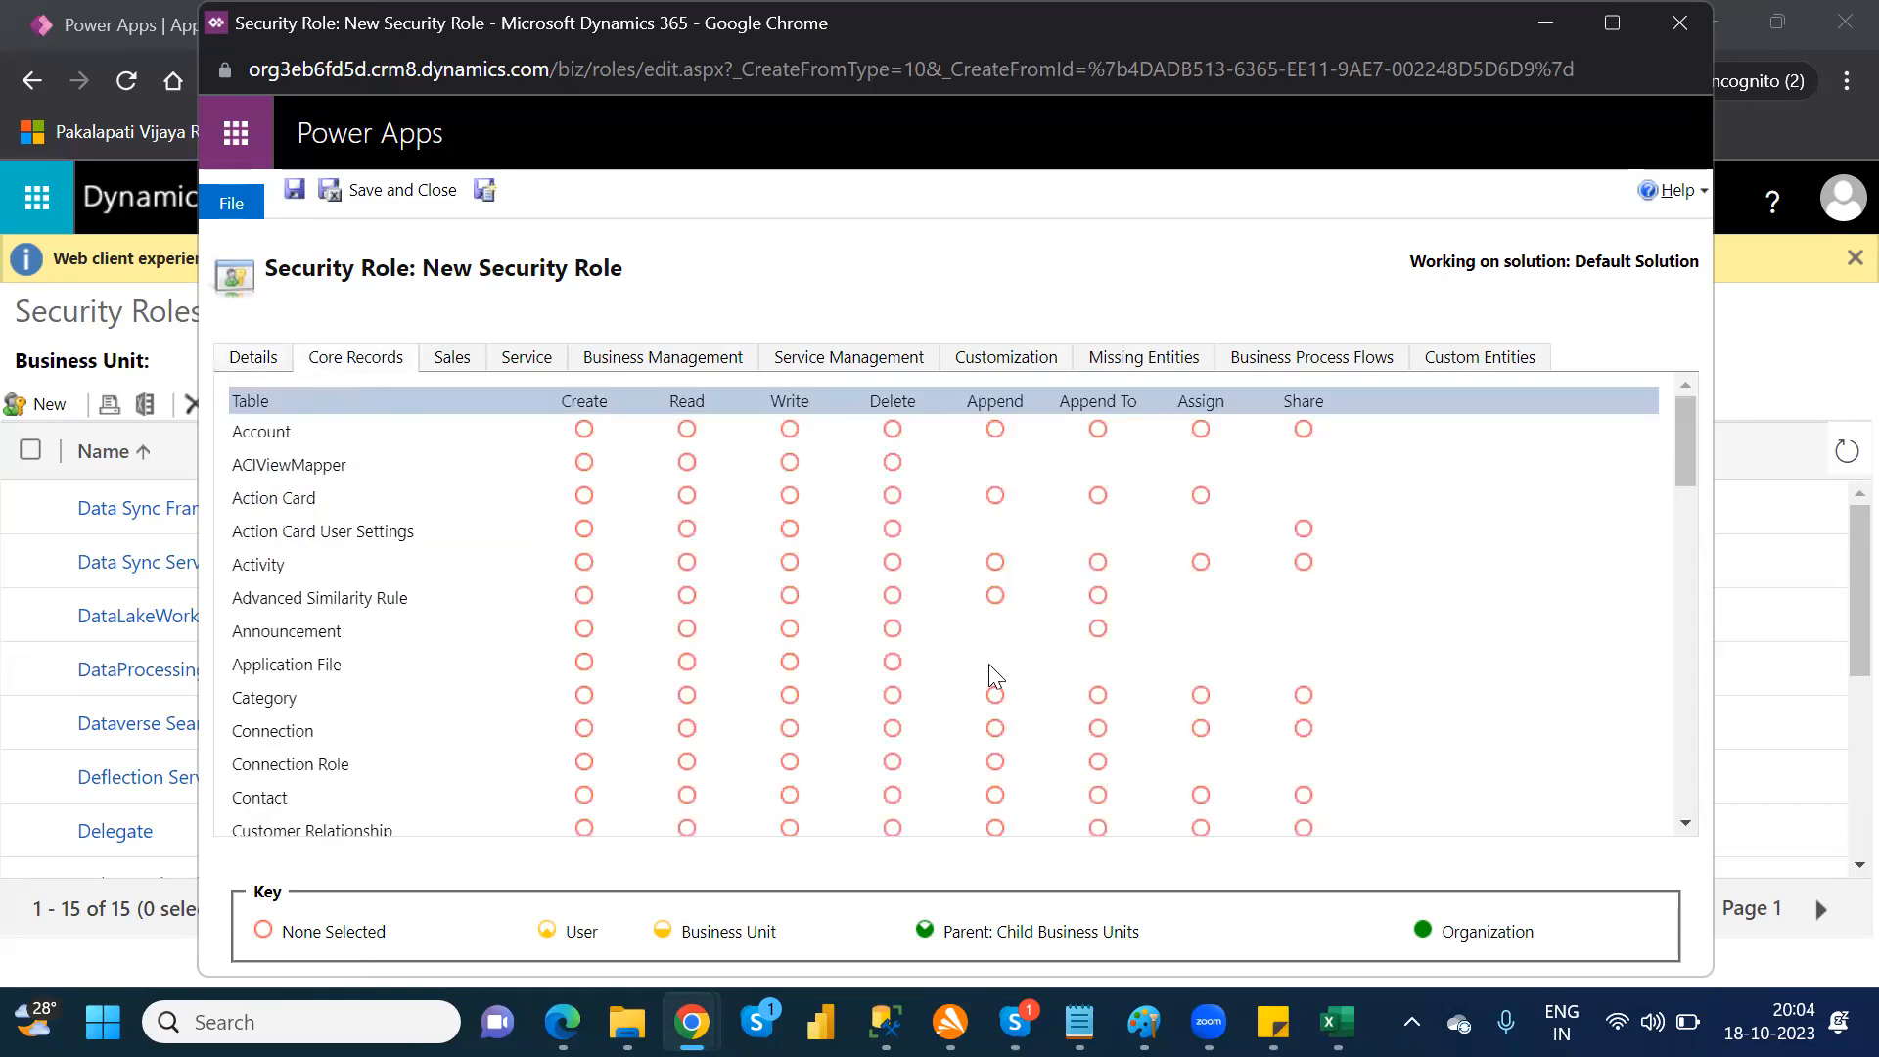
{"action": "left_click_drag", "start_coordinate": [1687, 466], "coordinate": [1701, 503]}
{"action": "left_click_drag", "start_coordinate": [1714, 551], "coordinate": [1746, 409]}
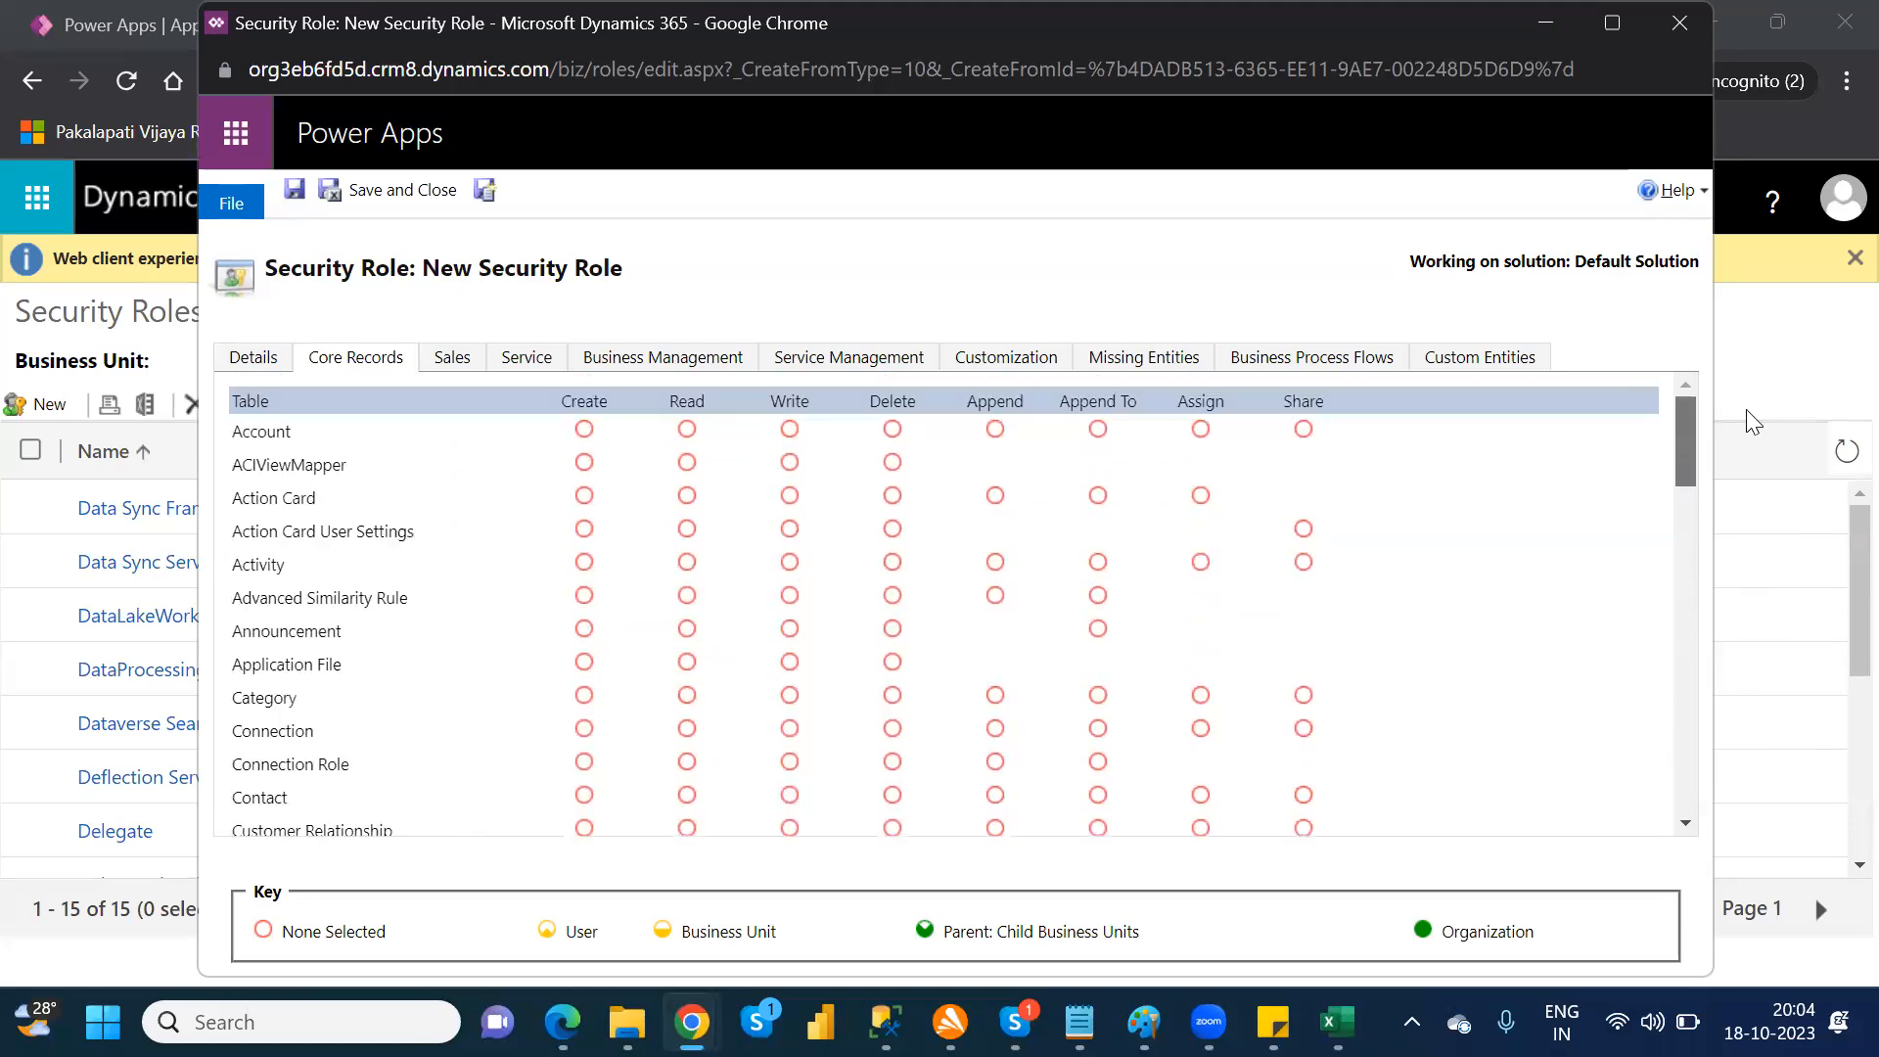
{"action": "left_click", "coordinate": [585, 430]}
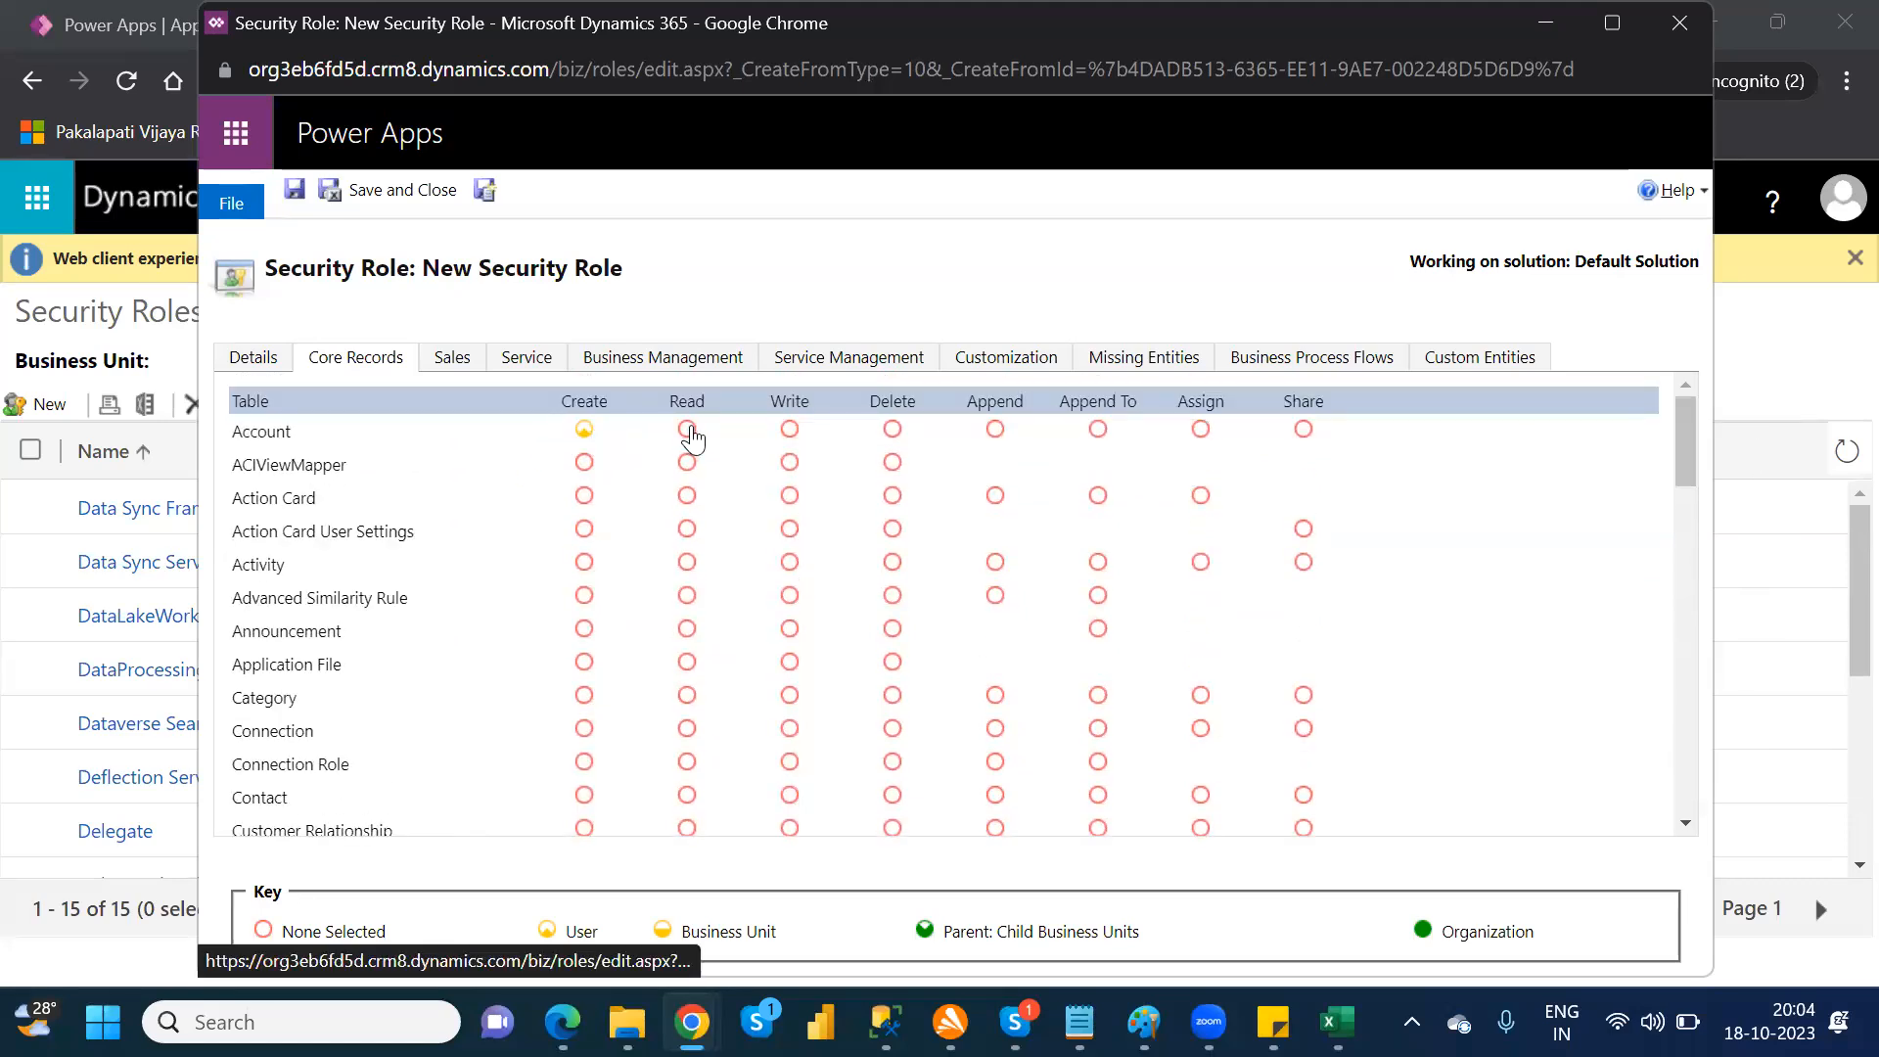
{"action": "left_click", "coordinate": [688, 430]}
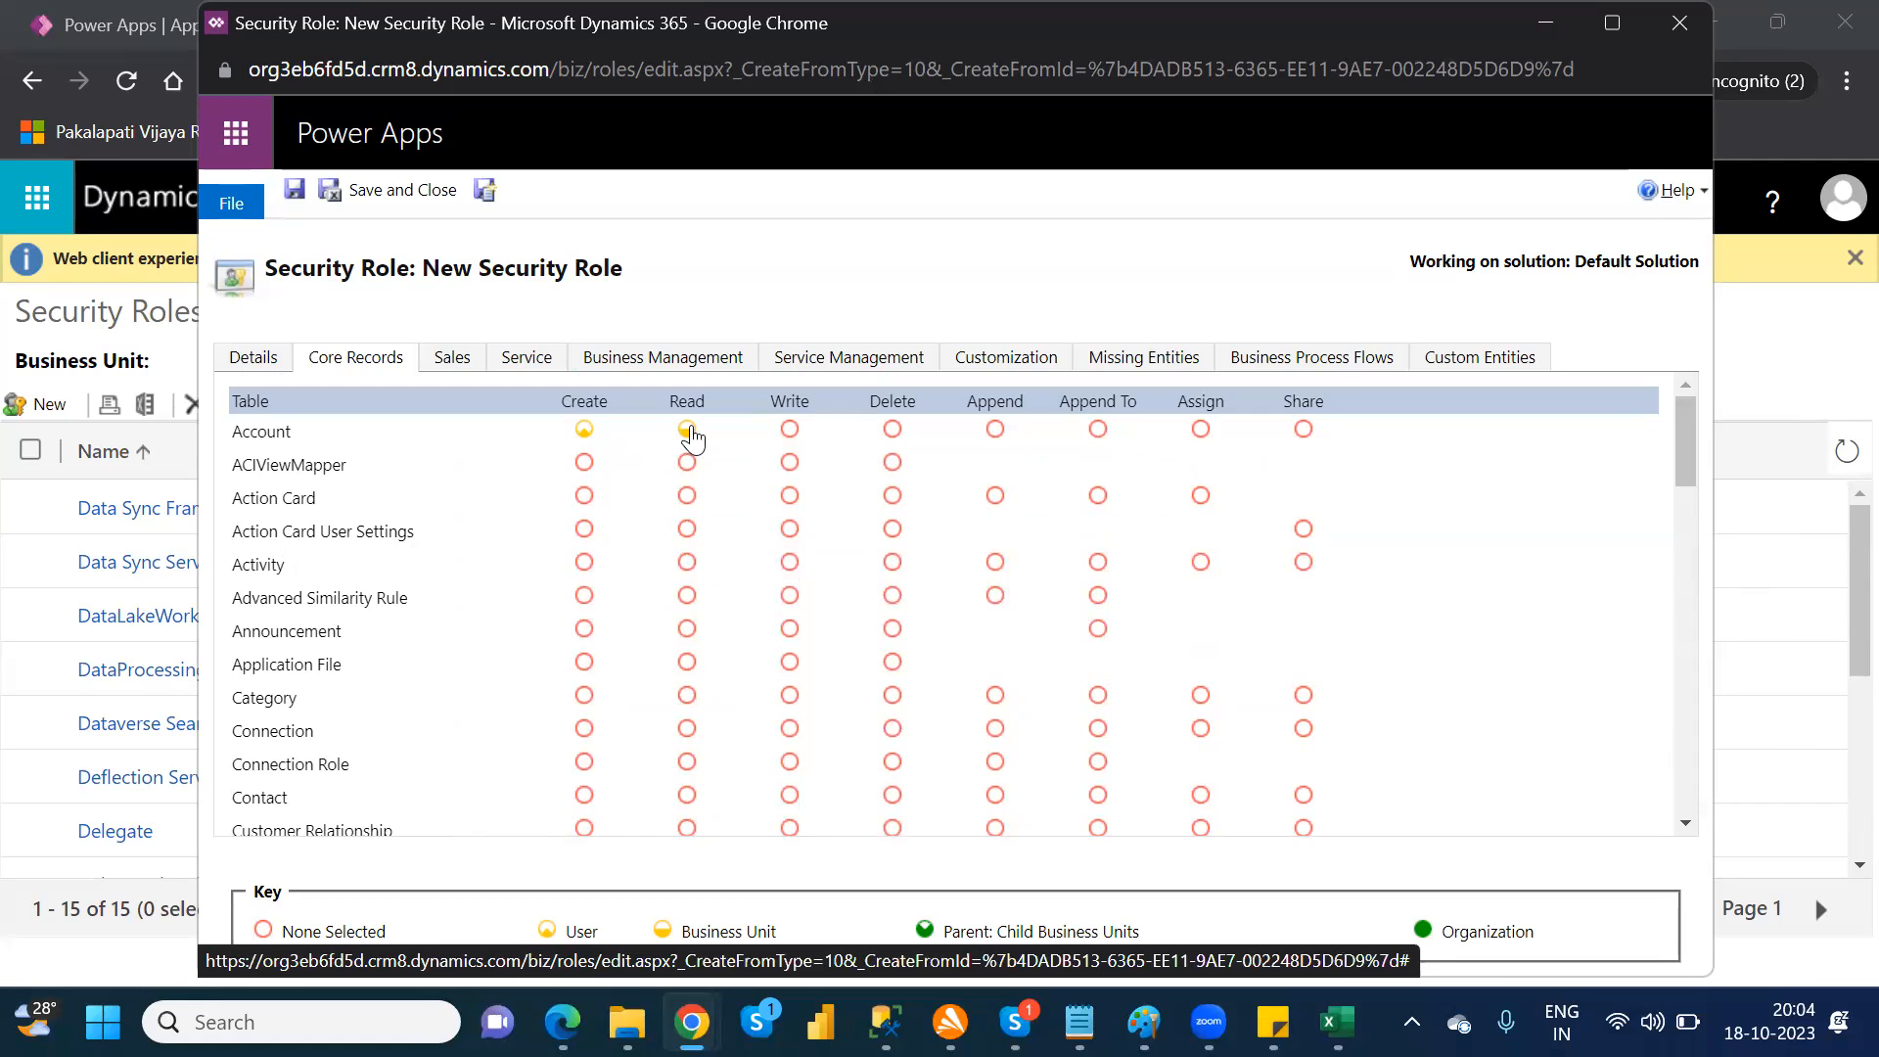
{"action": "left_click", "coordinate": [688, 431]}
{"action": "left_click", "coordinate": [688, 431]}
{"action": "left_click", "coordinate": [585, 431]}
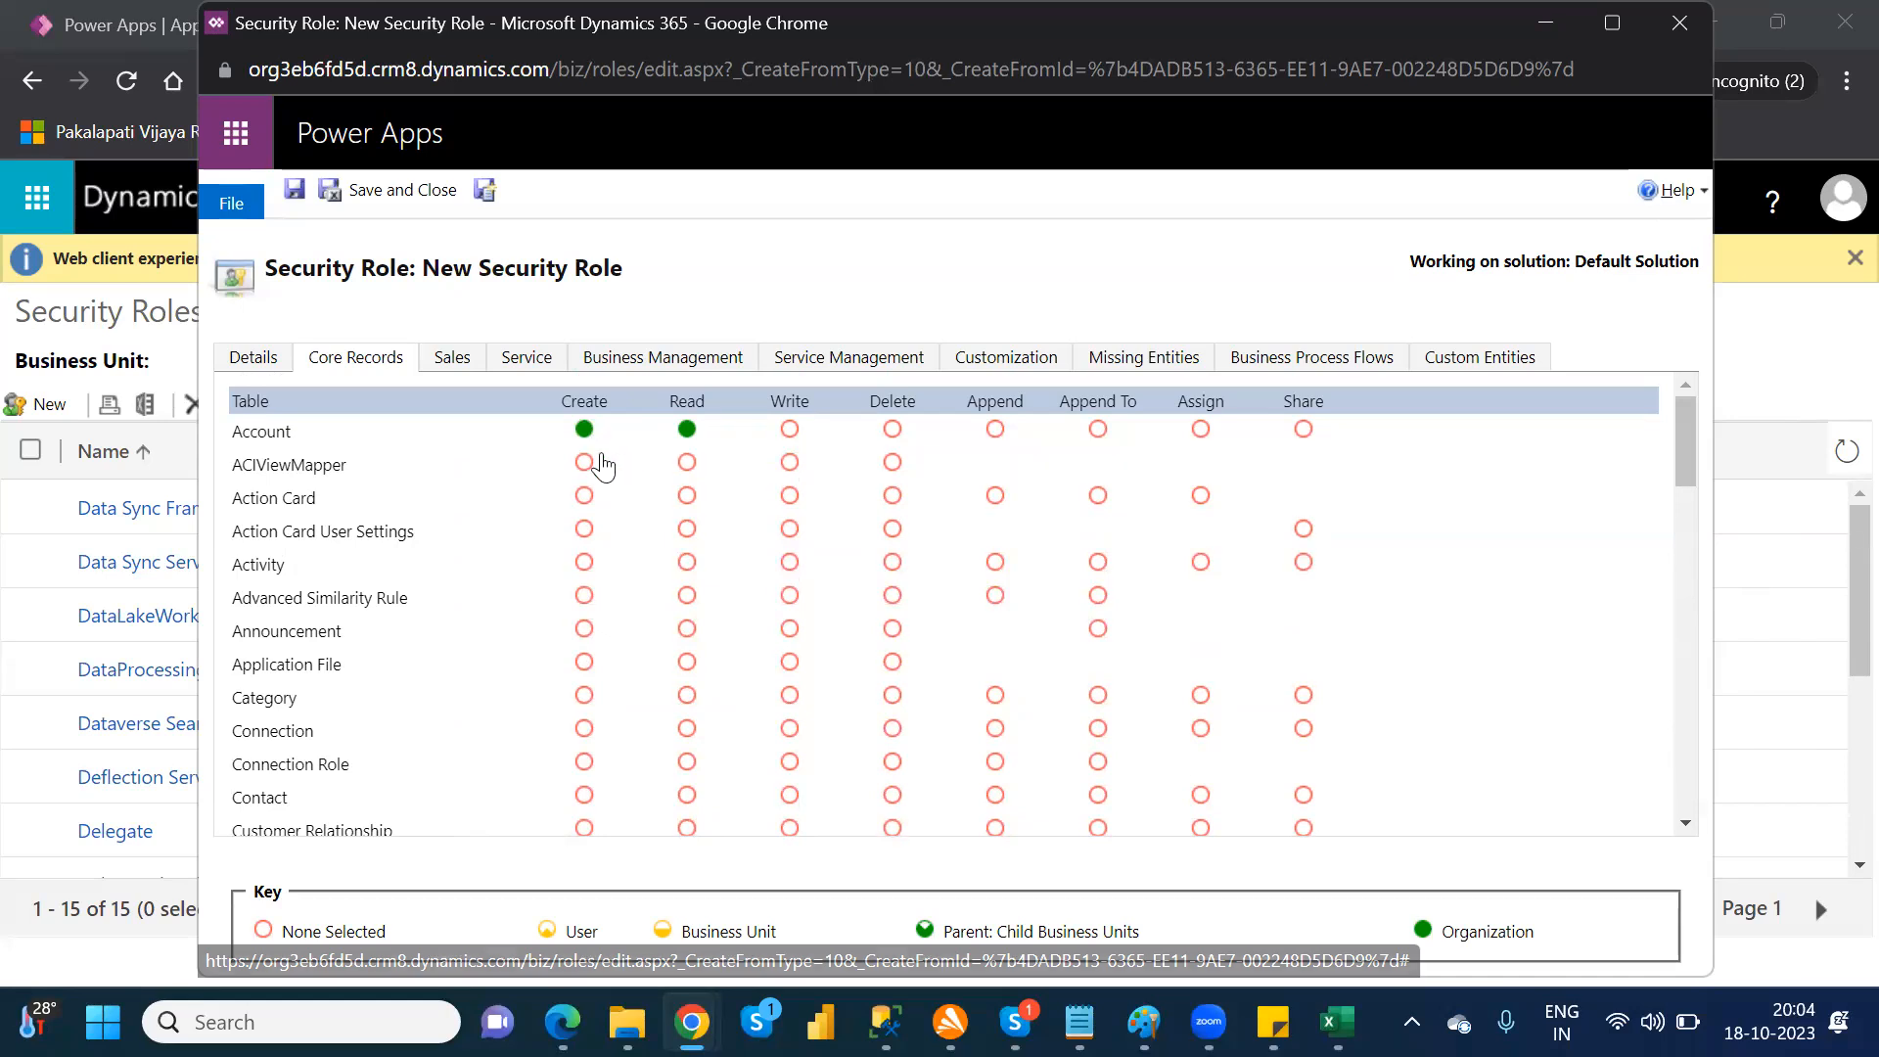
{"action": "left_click", "coordinate": [584, 463]}
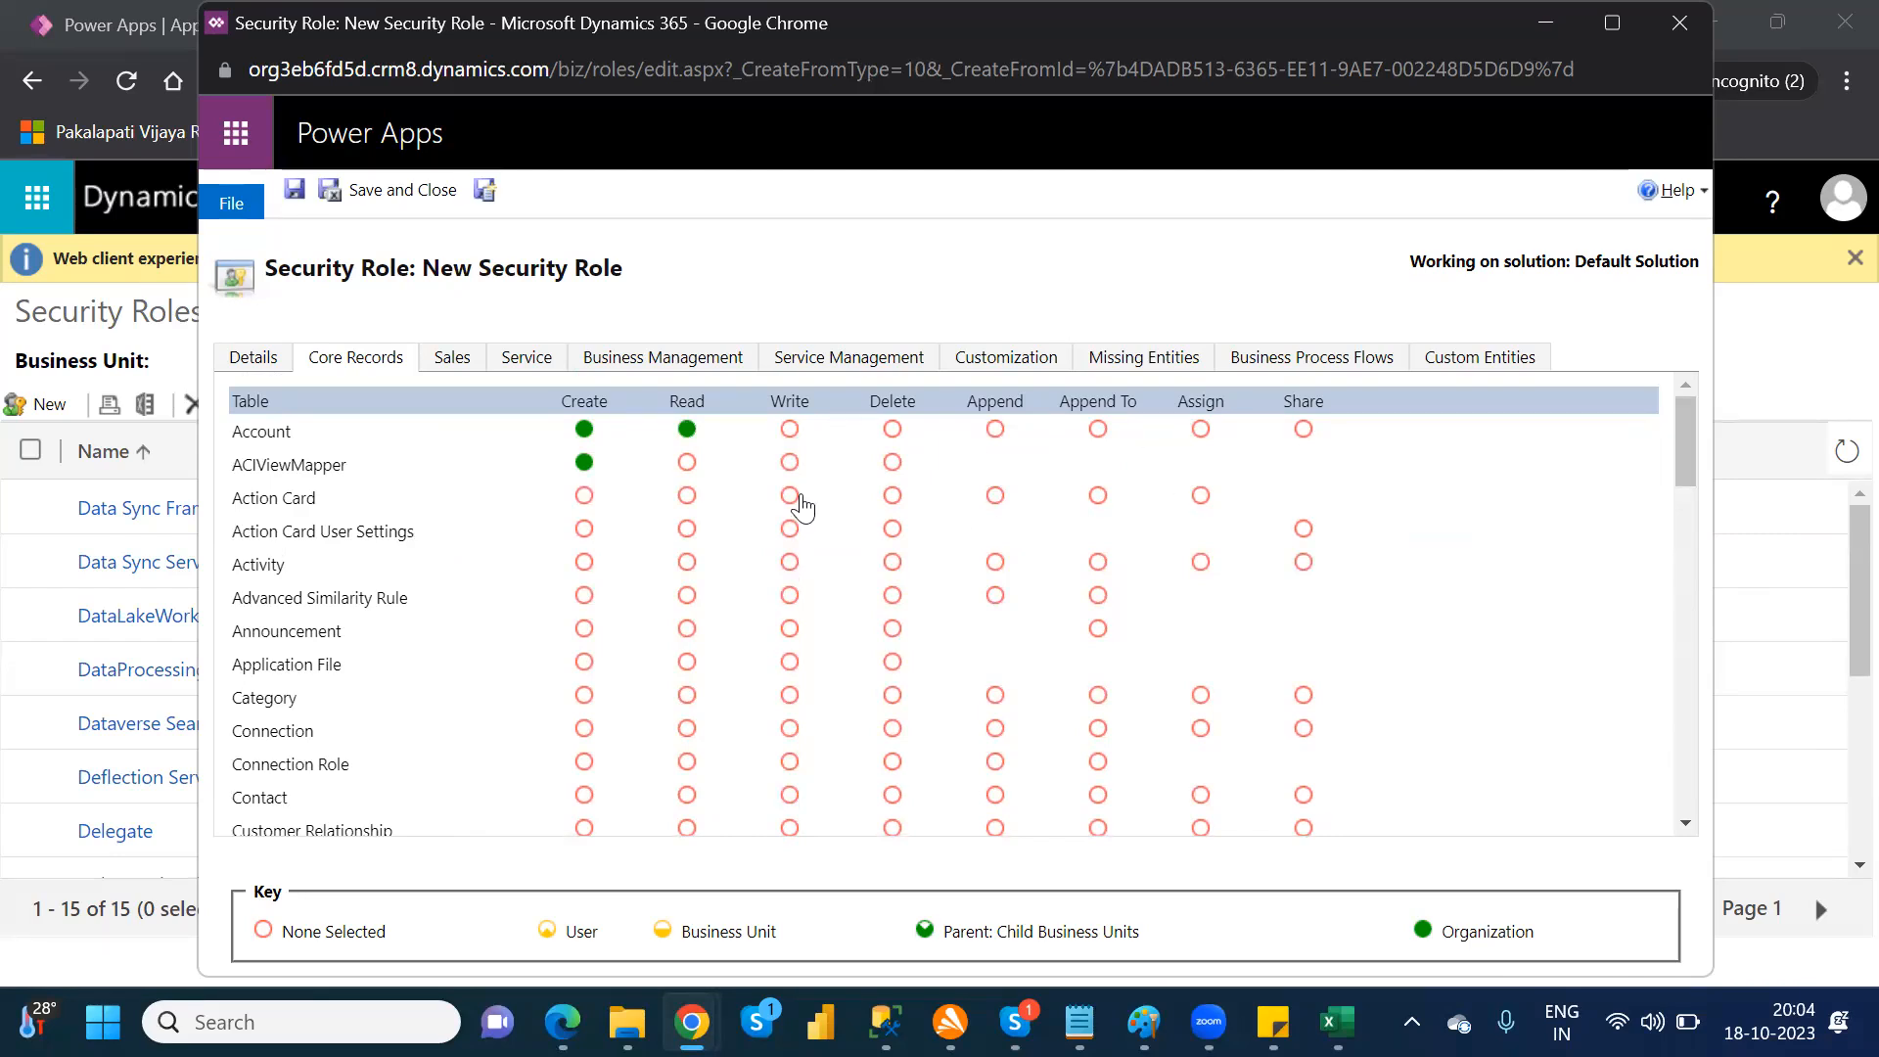
Step: Set the Write and Share privileges on the Account table to Organization level
{"action": "left_click", "coordinate": [791, 431]}
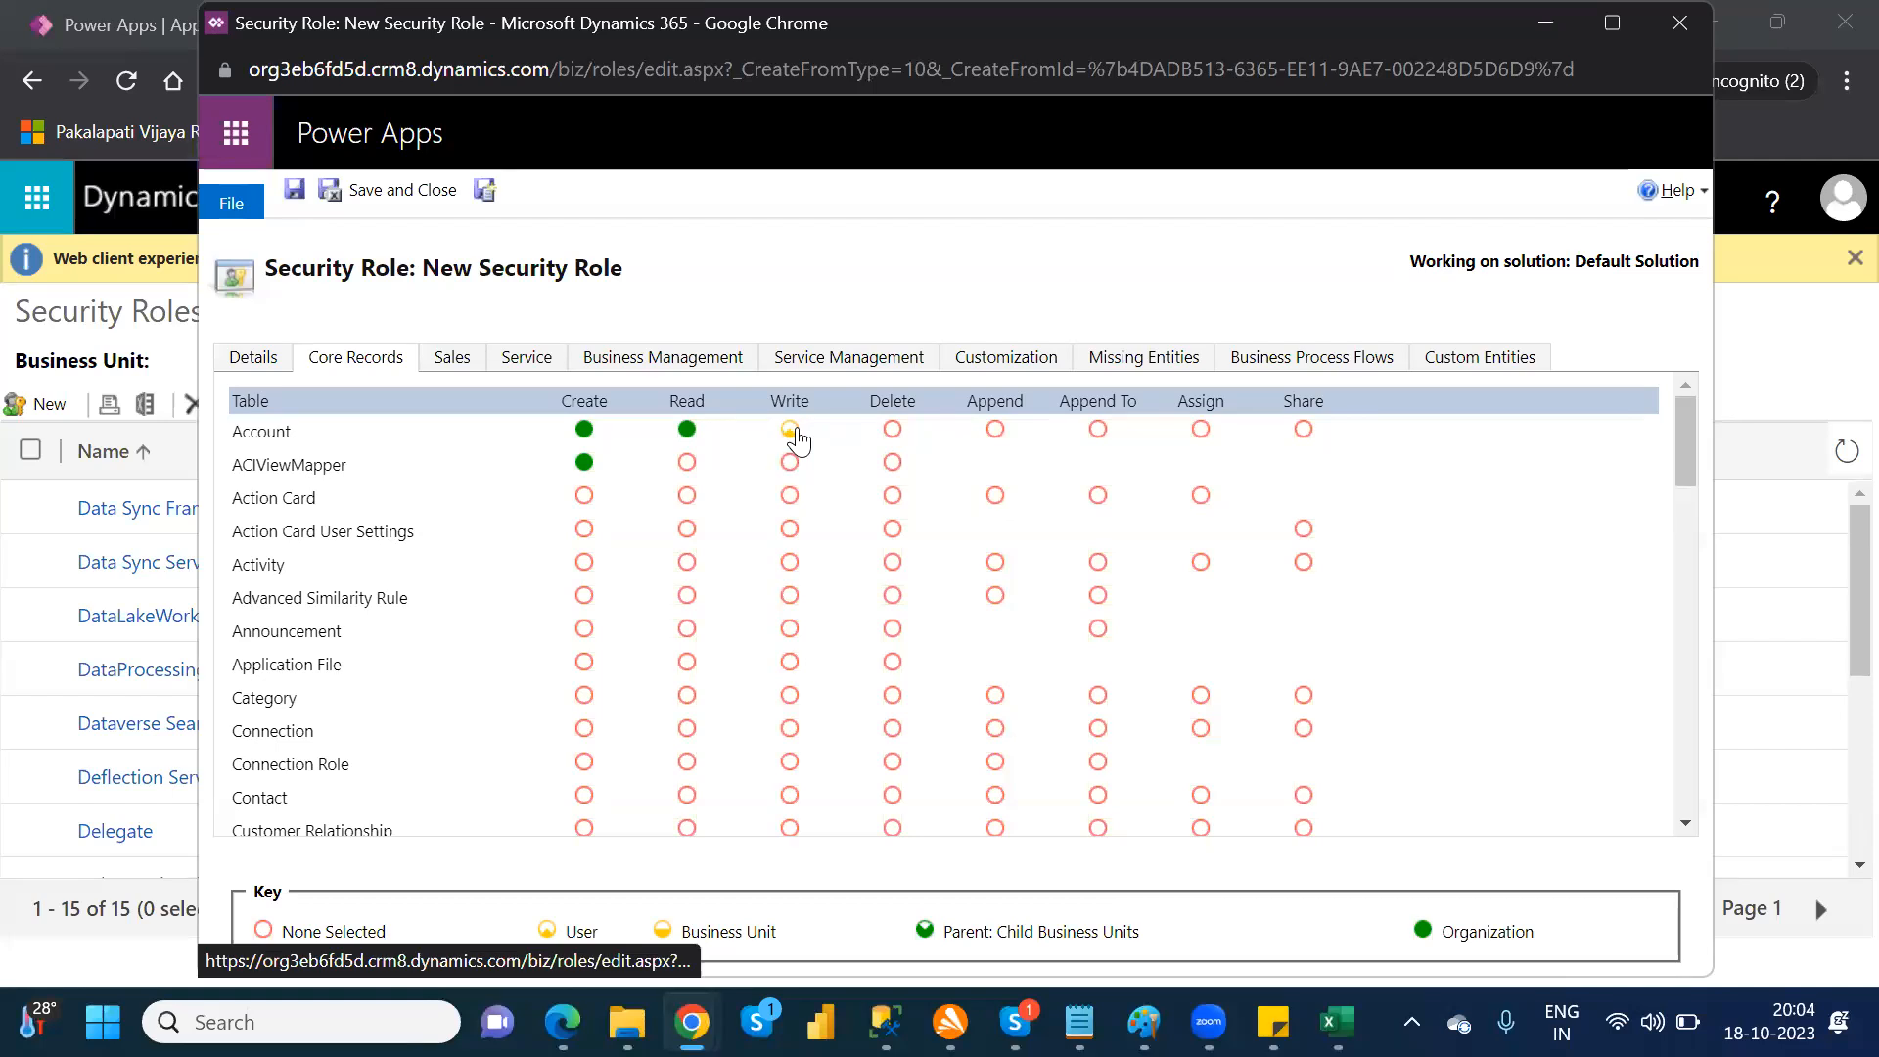
{"action": "left_click", "coordinate": [792, 431]}
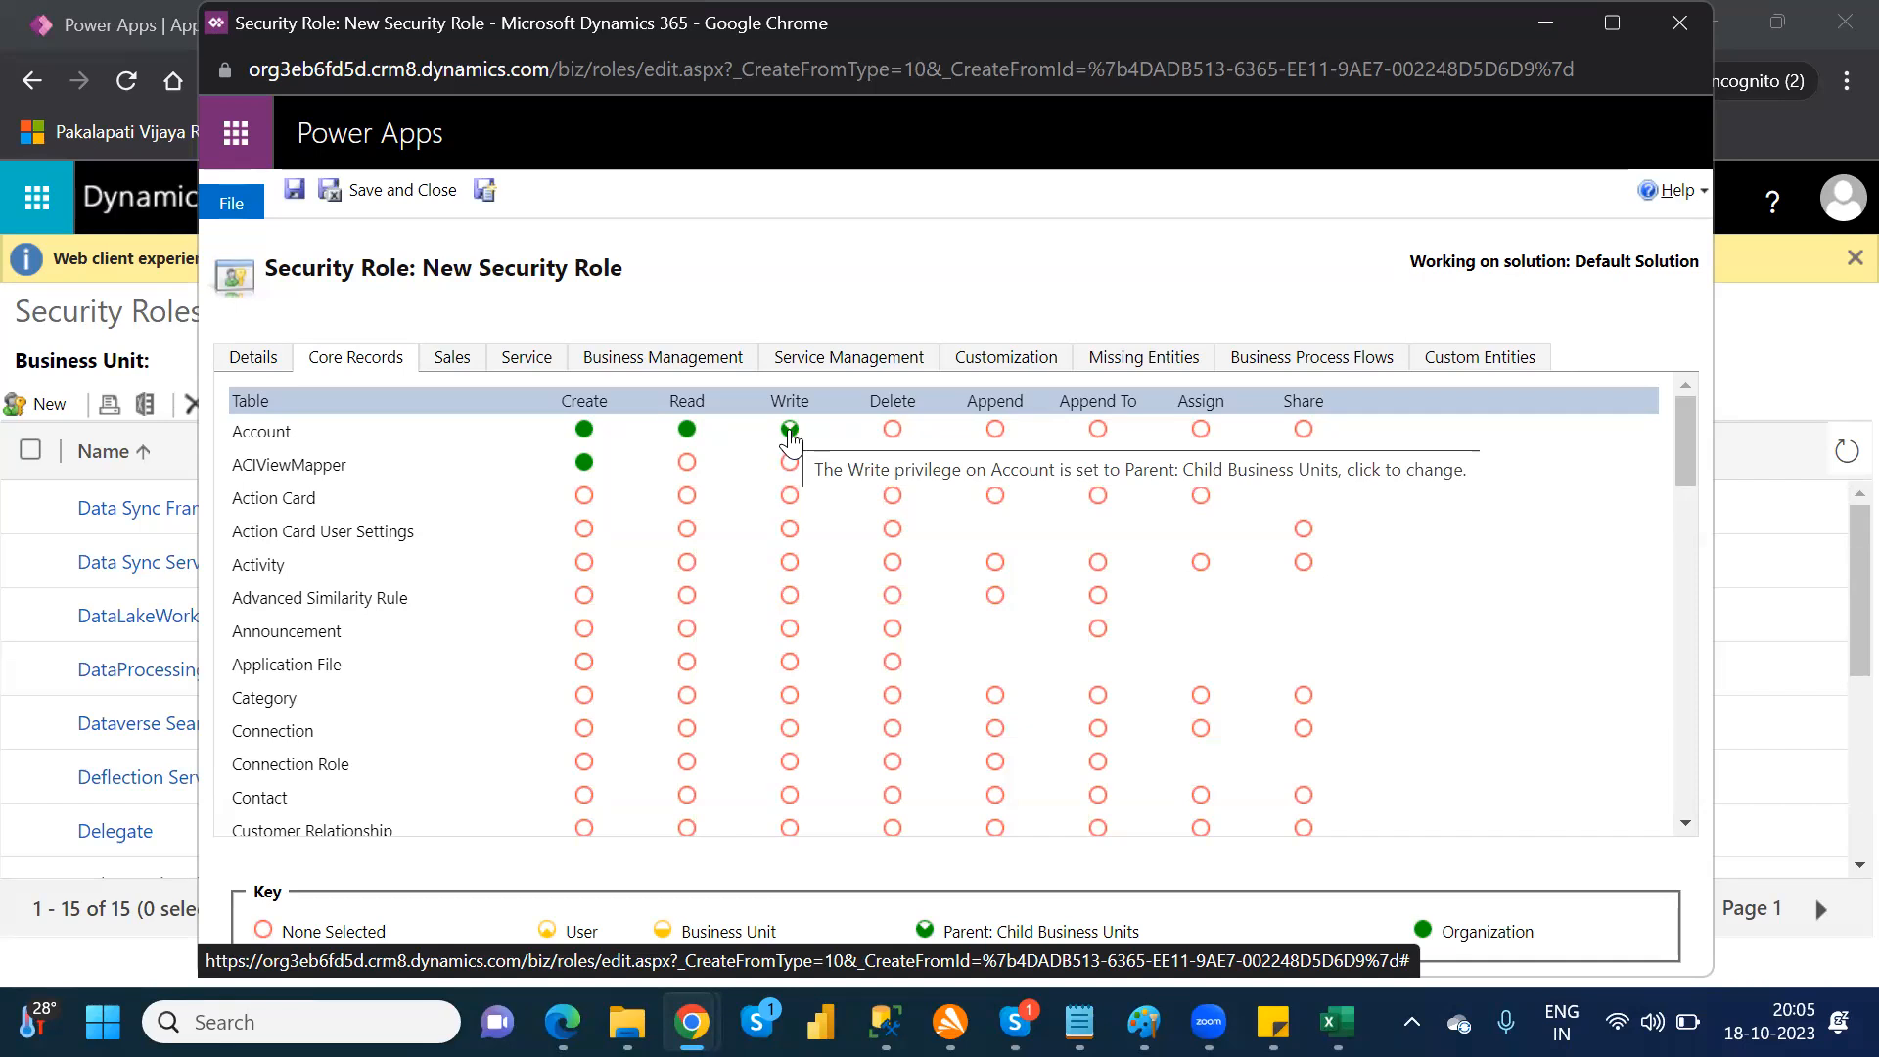
{"action": "left_click", "coordinate": [790, 433]}
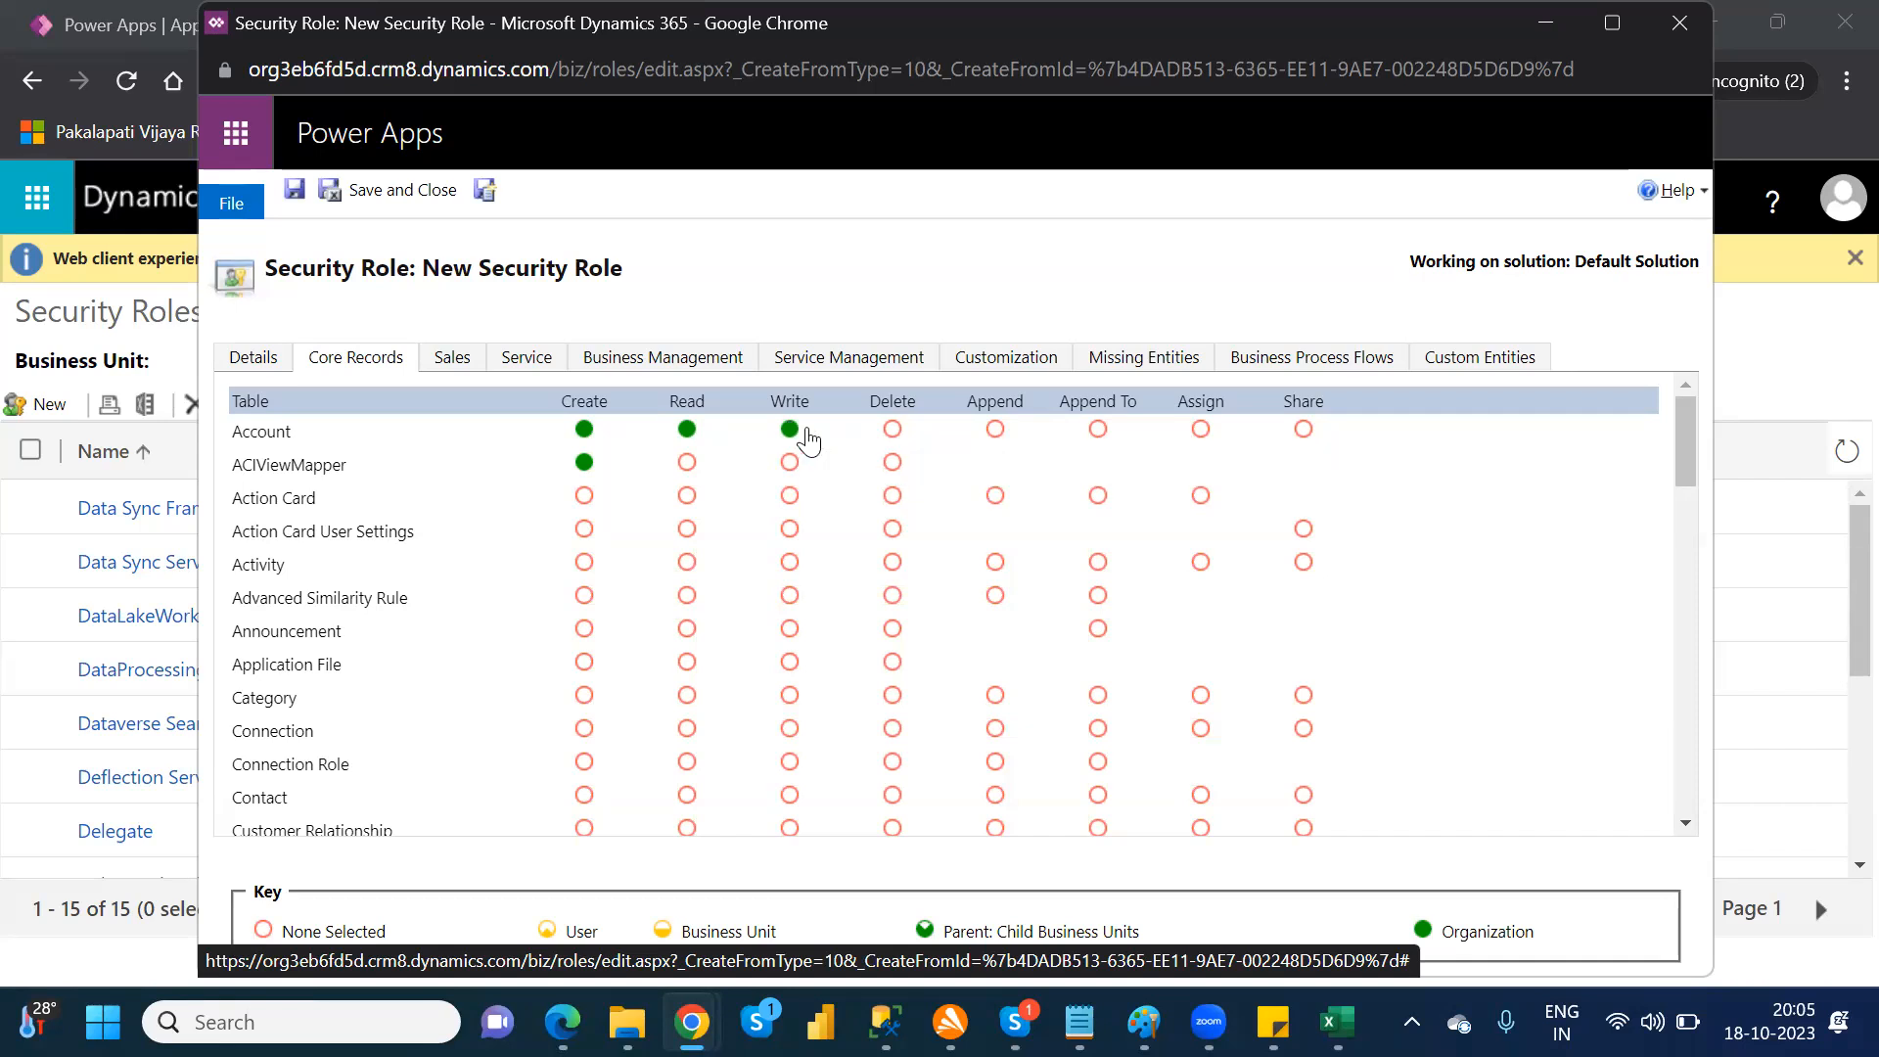
{"action": "left_click", "coordinate": [1305, 435]}
{"action": "left_click", "coordinate": [1305, 431]}
{"action": "left_click", "coordinate": [1305, 431]}
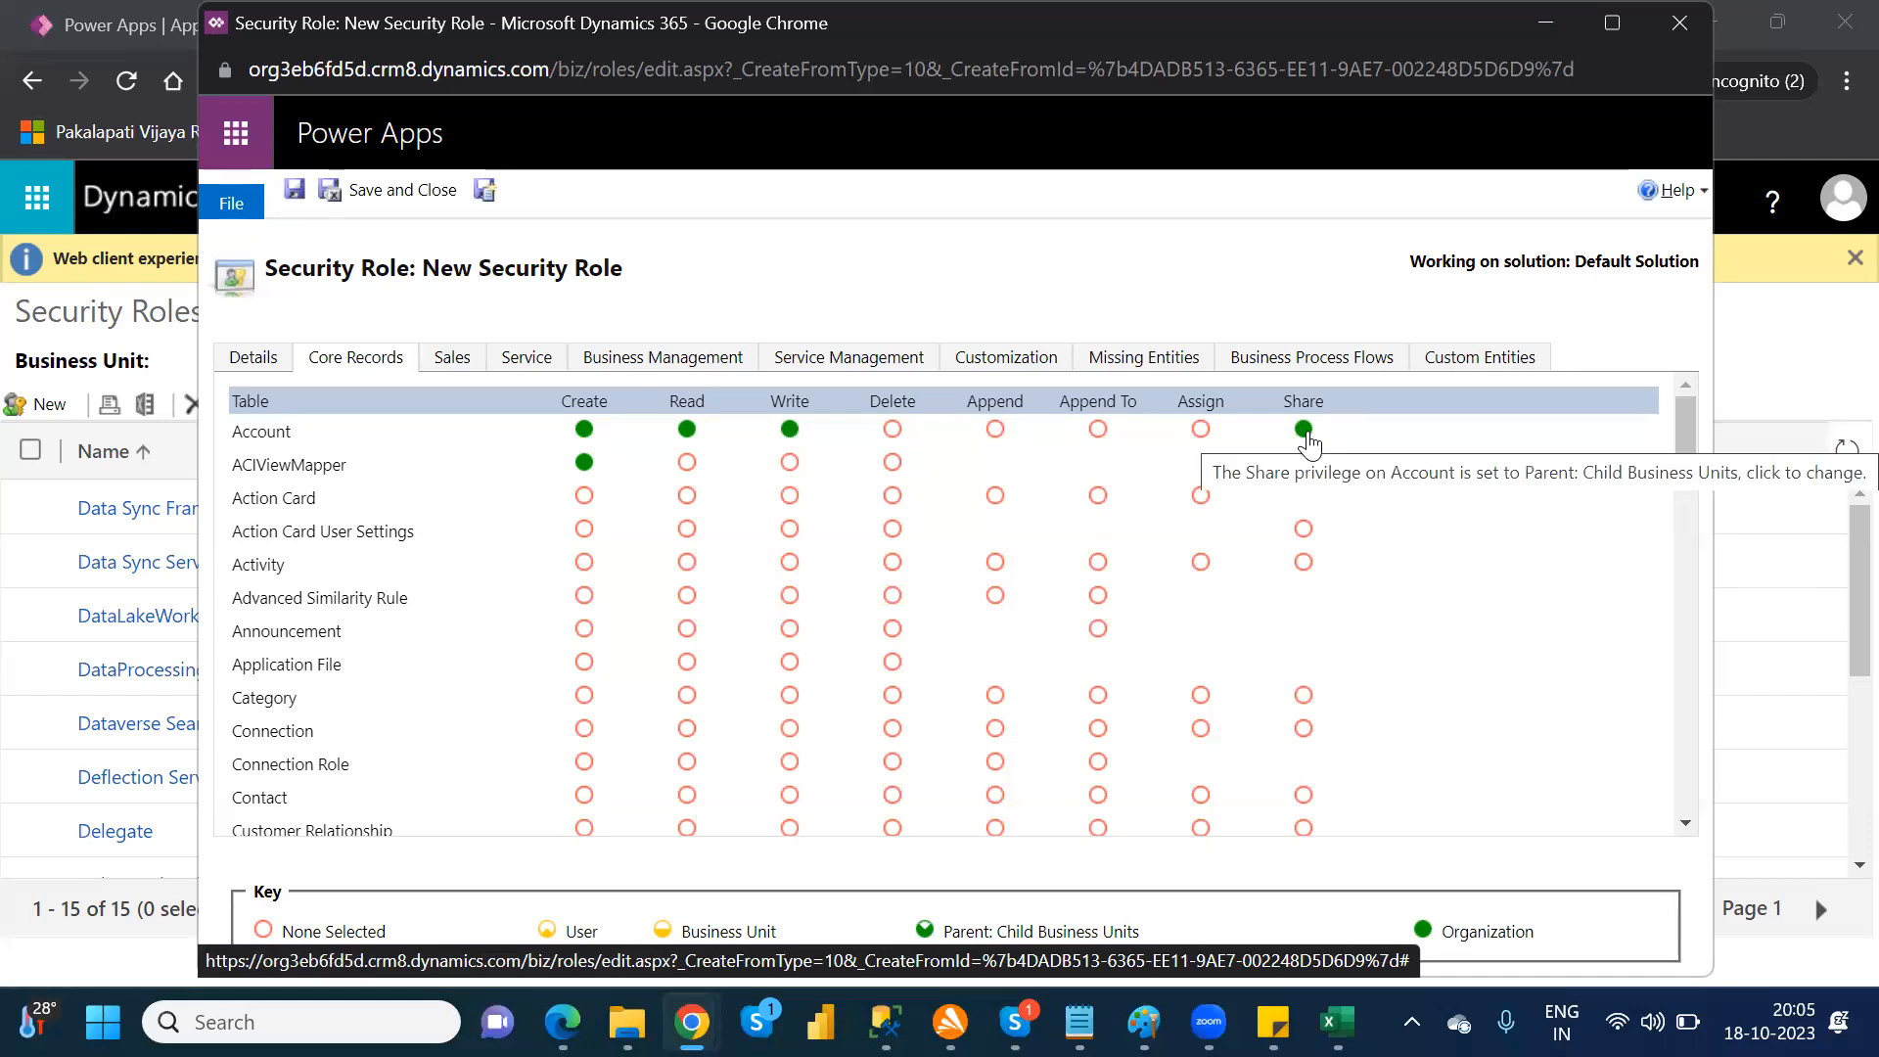
Step: Review the customization privileges, set the member's privilege inheritance to "Team privileges only", and save and close the role
{"action": "left_click", "coordinate": [1019, 371]}
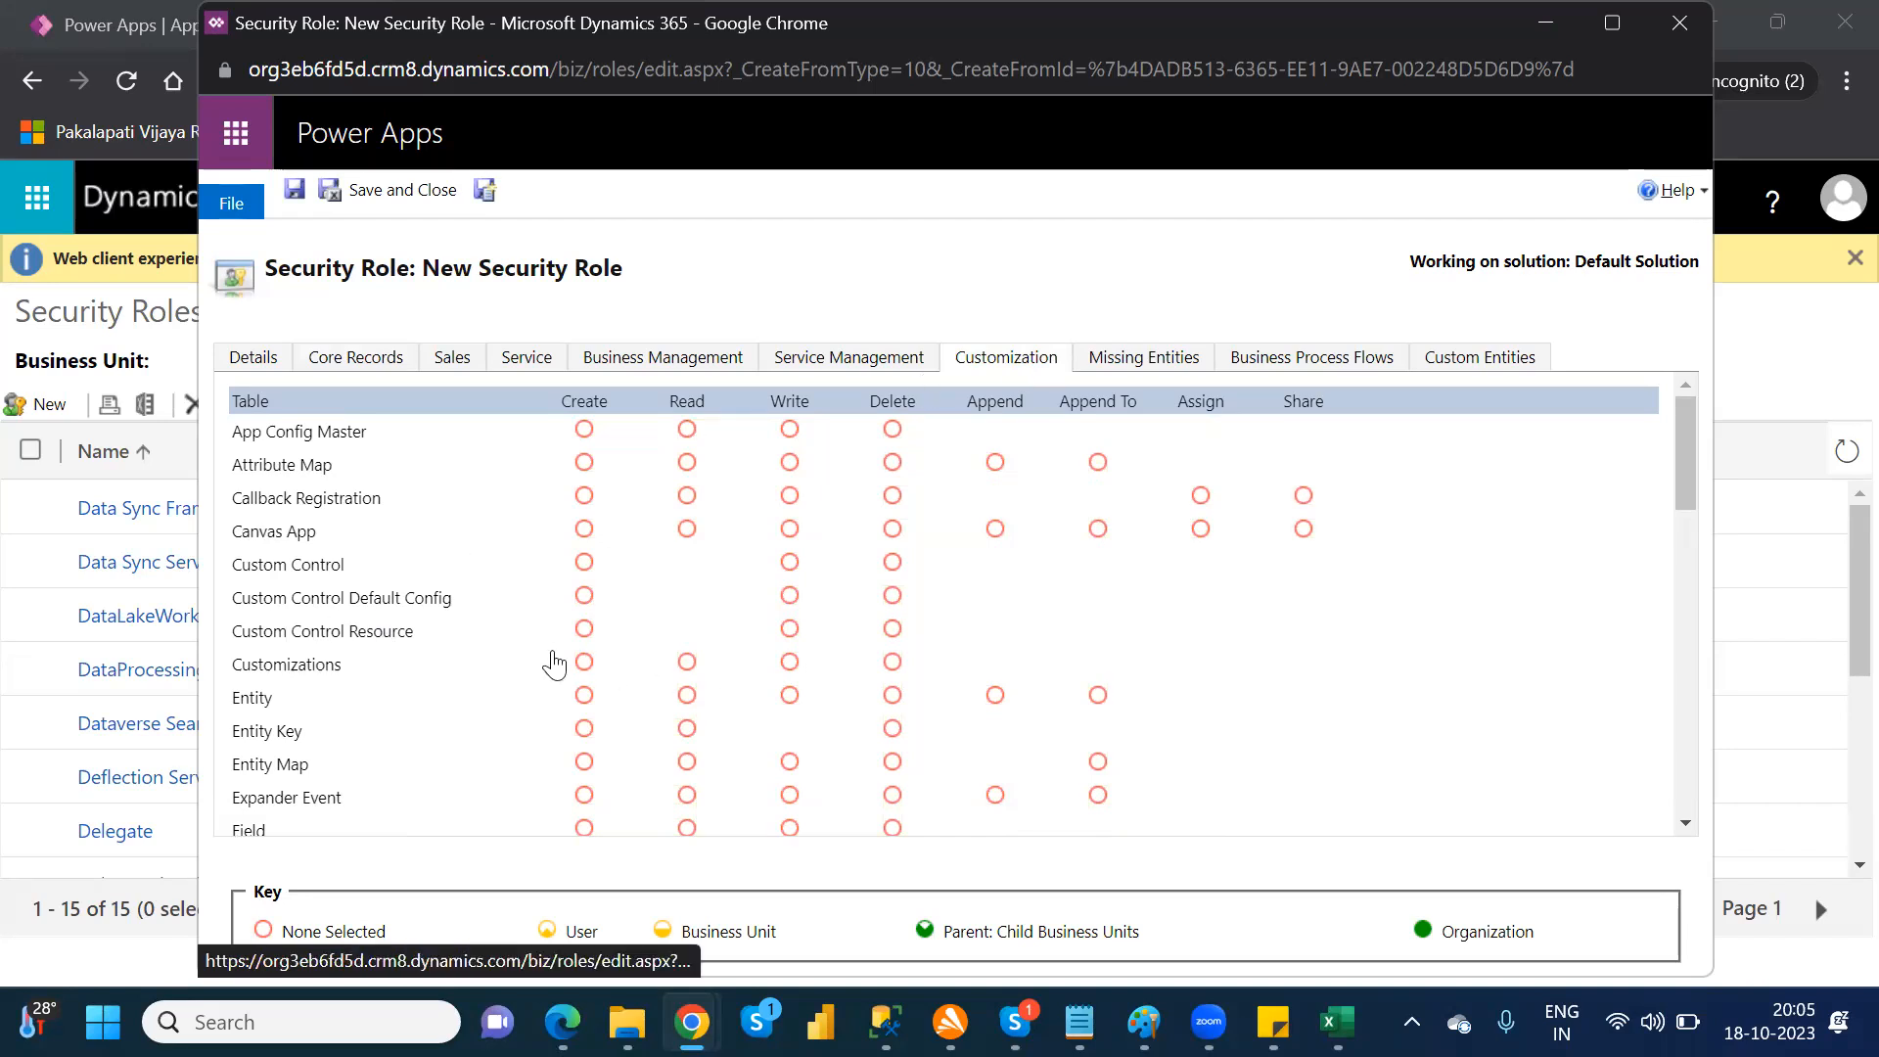
{"action": "left_click", "coordinate": [242, 359]}
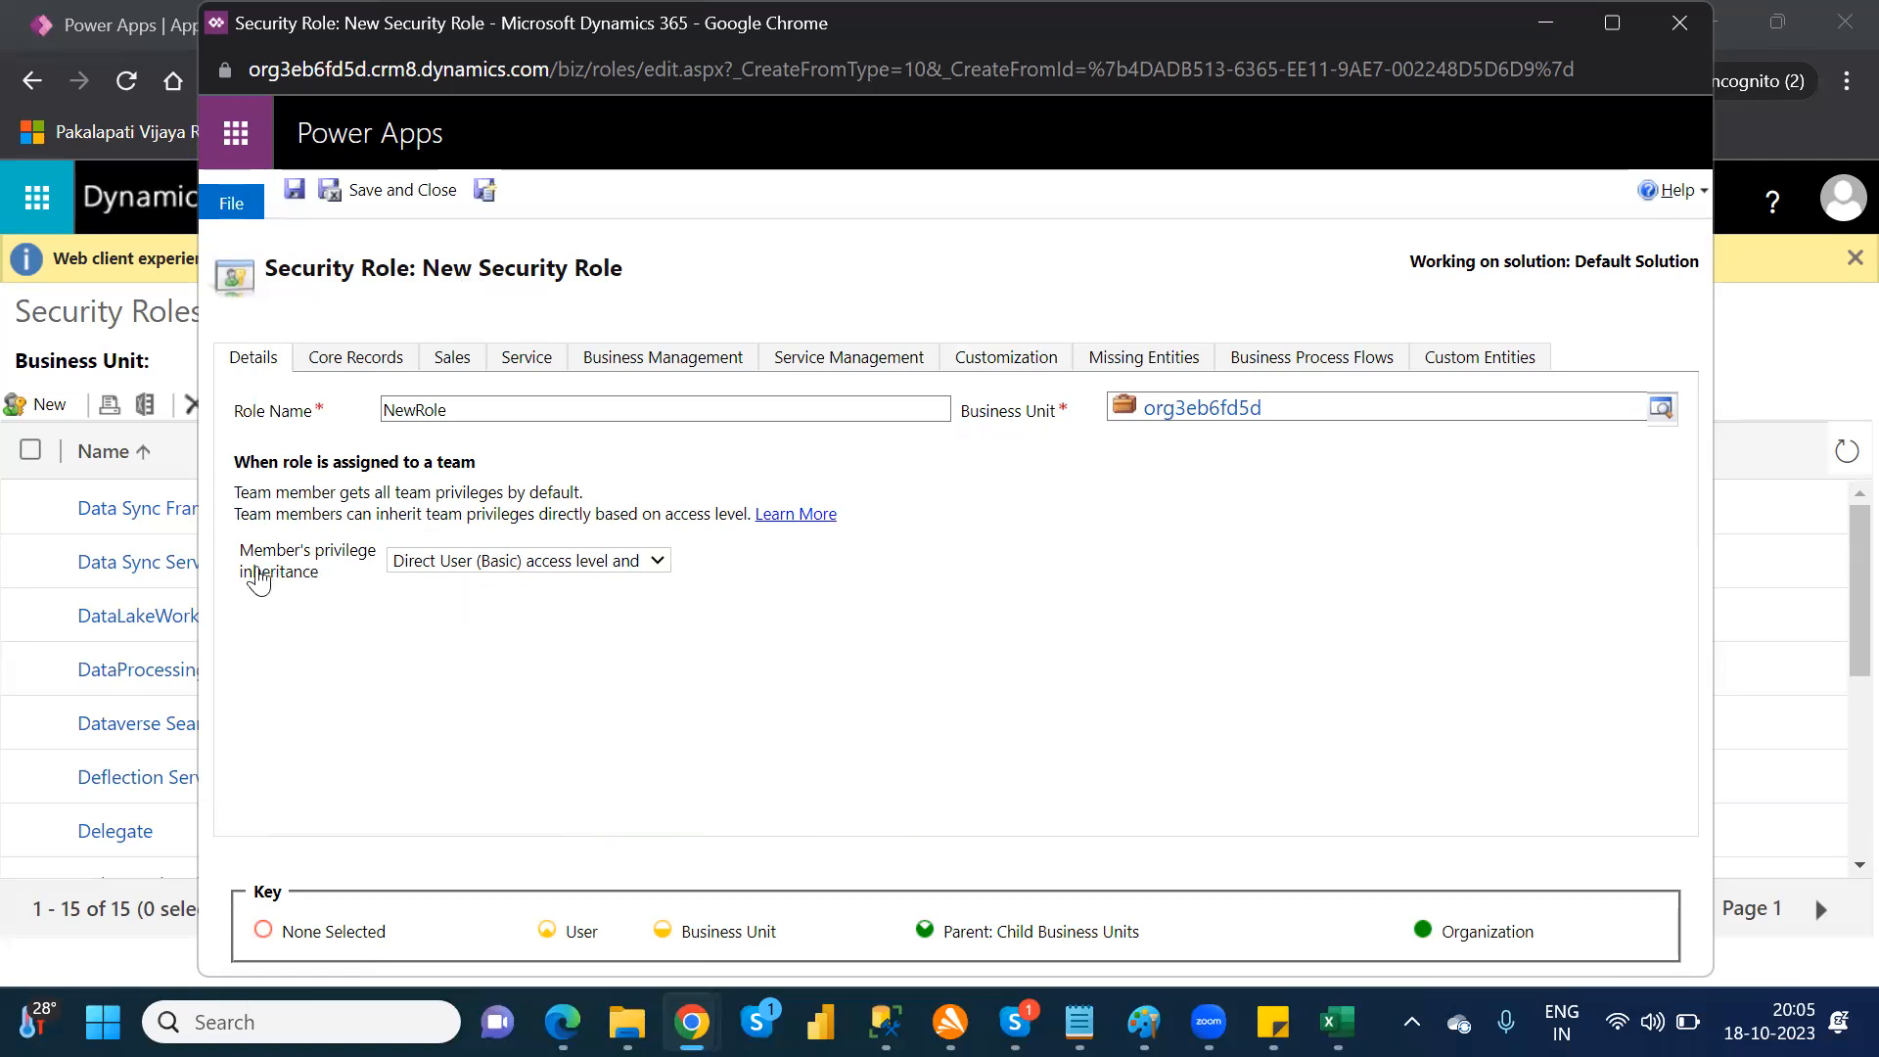
{"action": "left_click", "coordinate": [446, 570]}
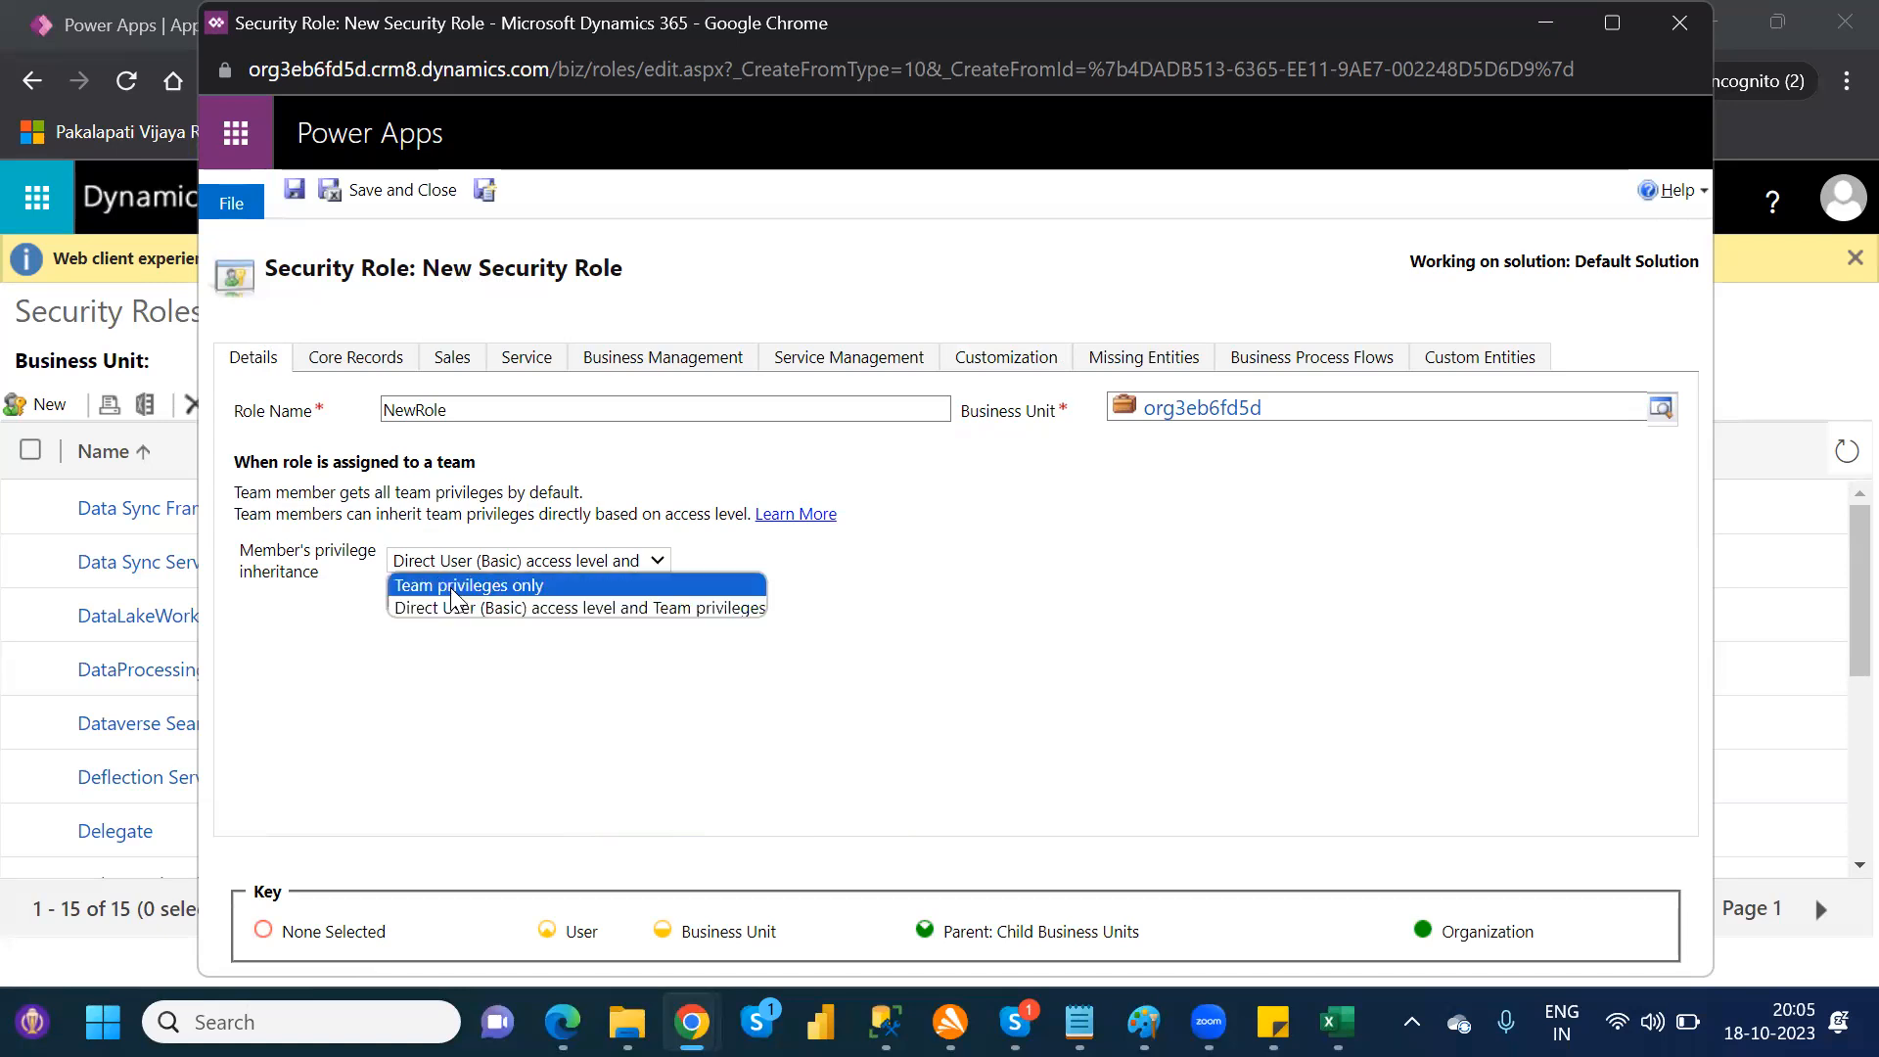
{"action": "left_click", "coordinate": [452, 586]}
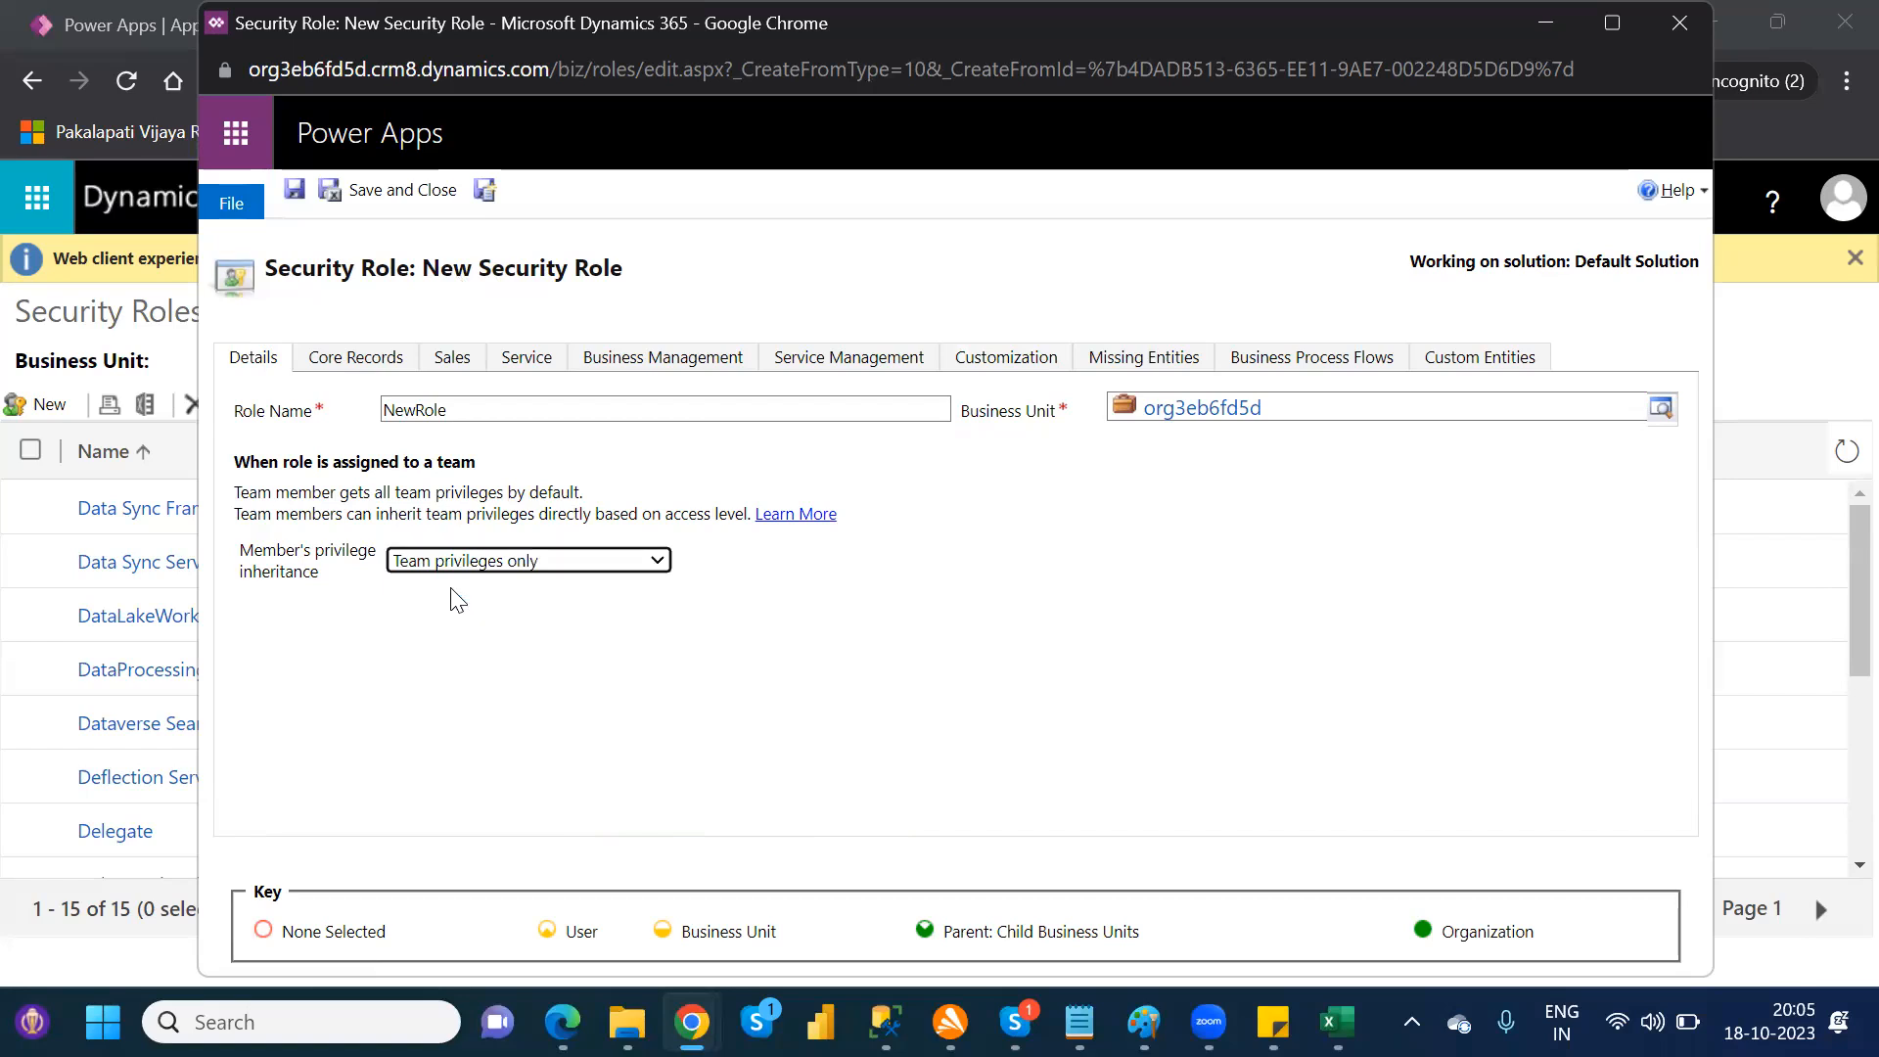
{"action": "left_click", "coordinate": [382, 192]}
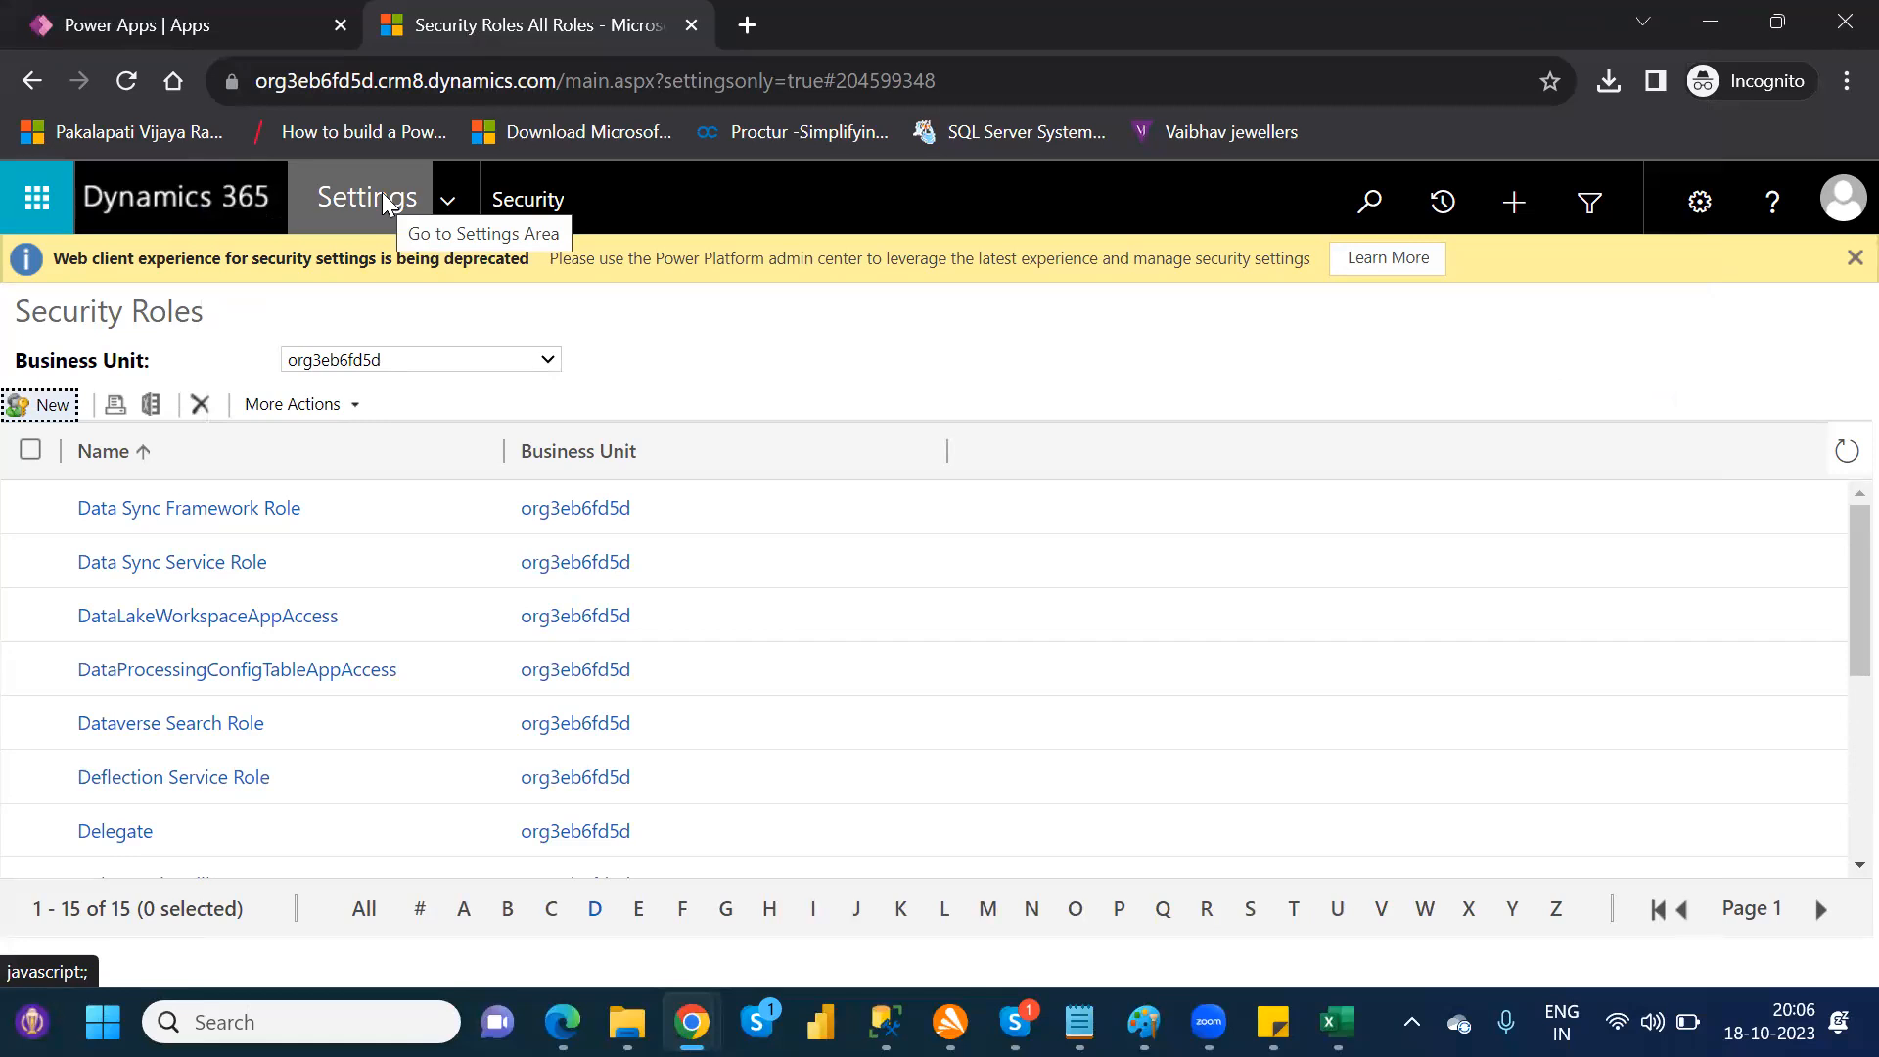
Step: Examine the member's privilege inheritance options in another blank security role, close it unsaved and return to the Security page
{"action": "left_click", "coordinate": [39, 405]}
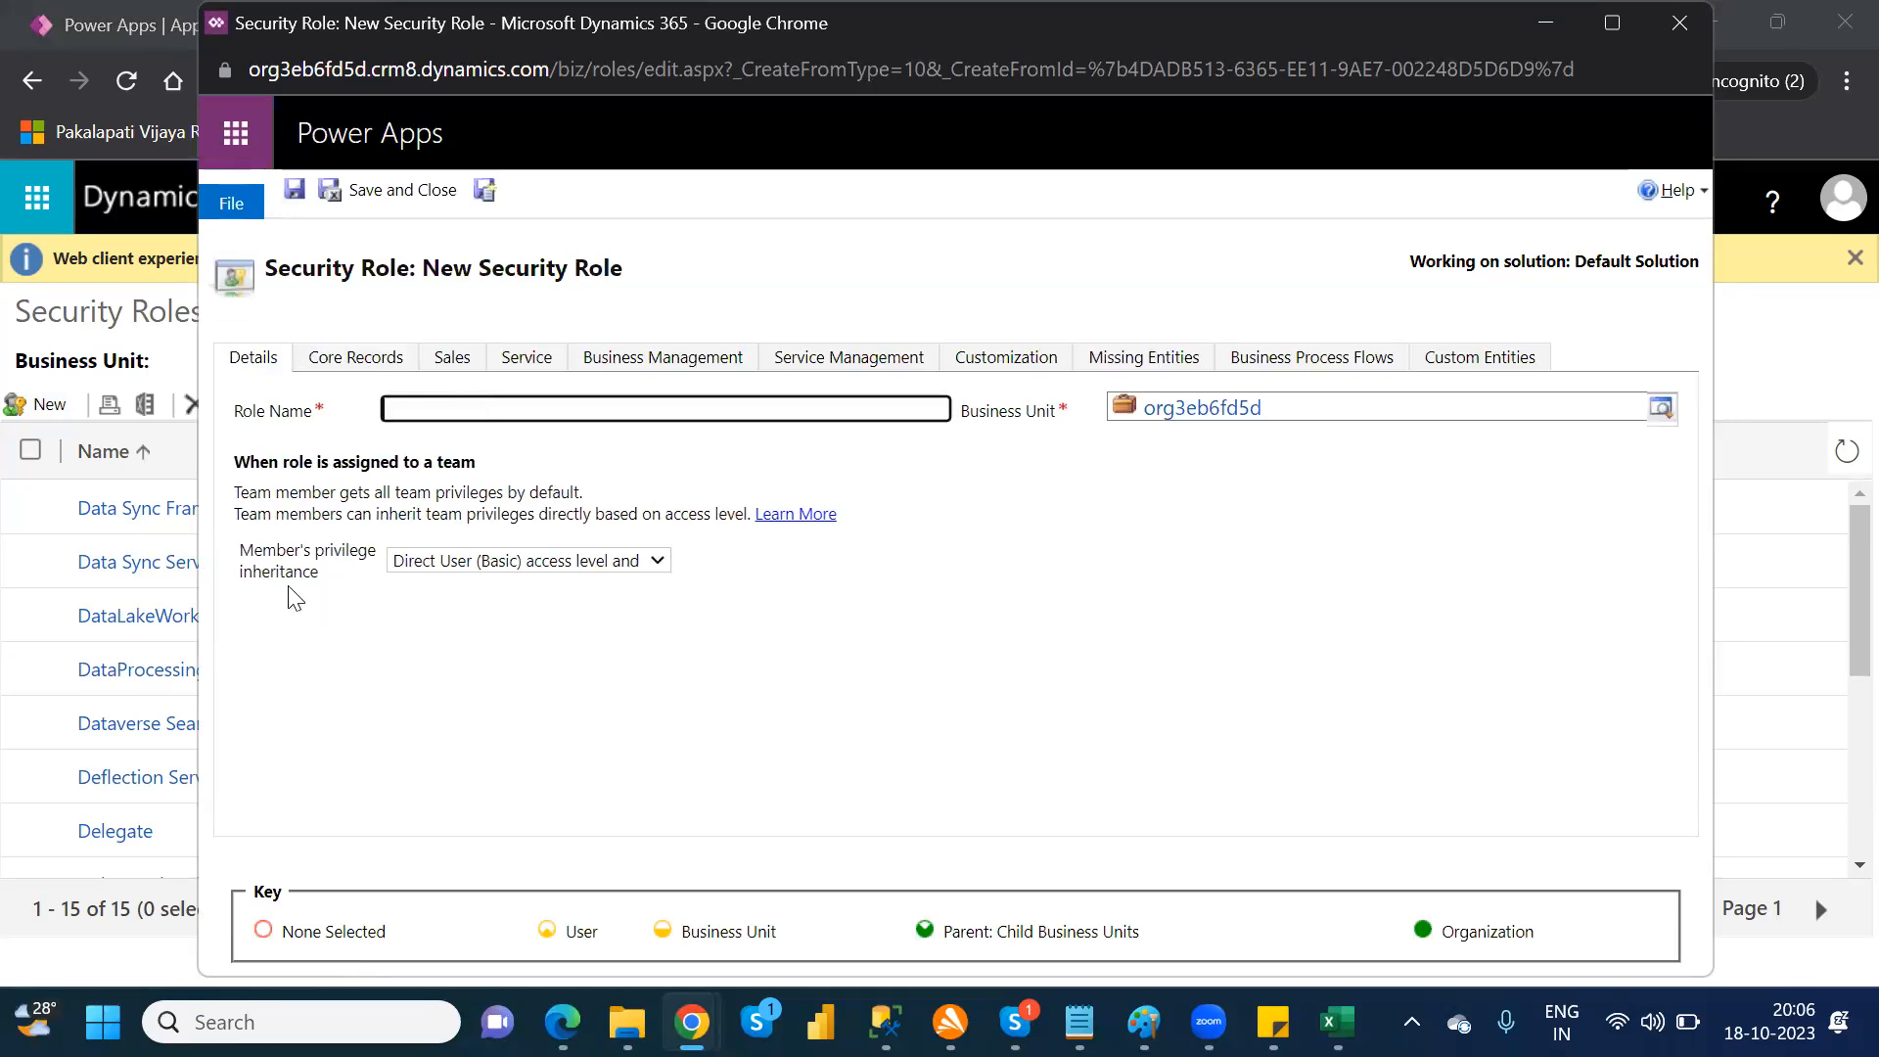
{"action": "left_click", "coordinate": [457, 566]}
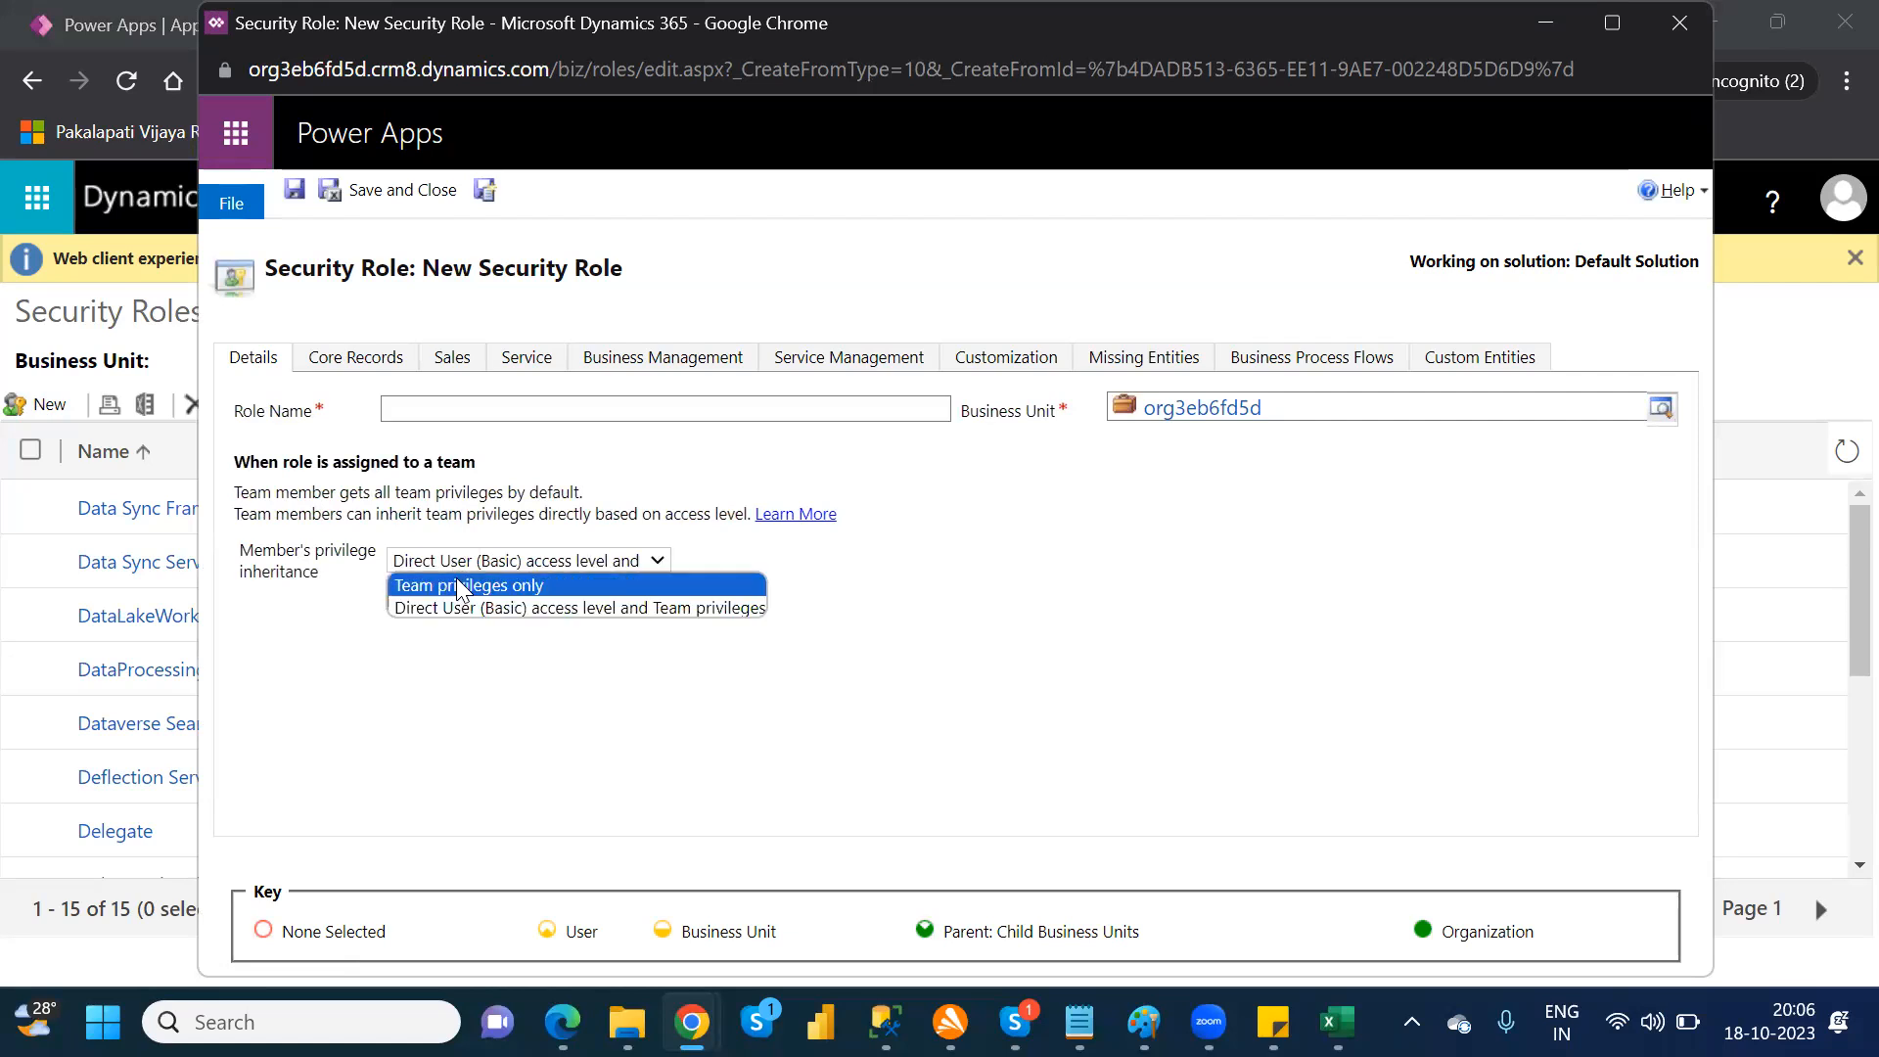
{"action": "left_click", "coordinate": [519, 741]}
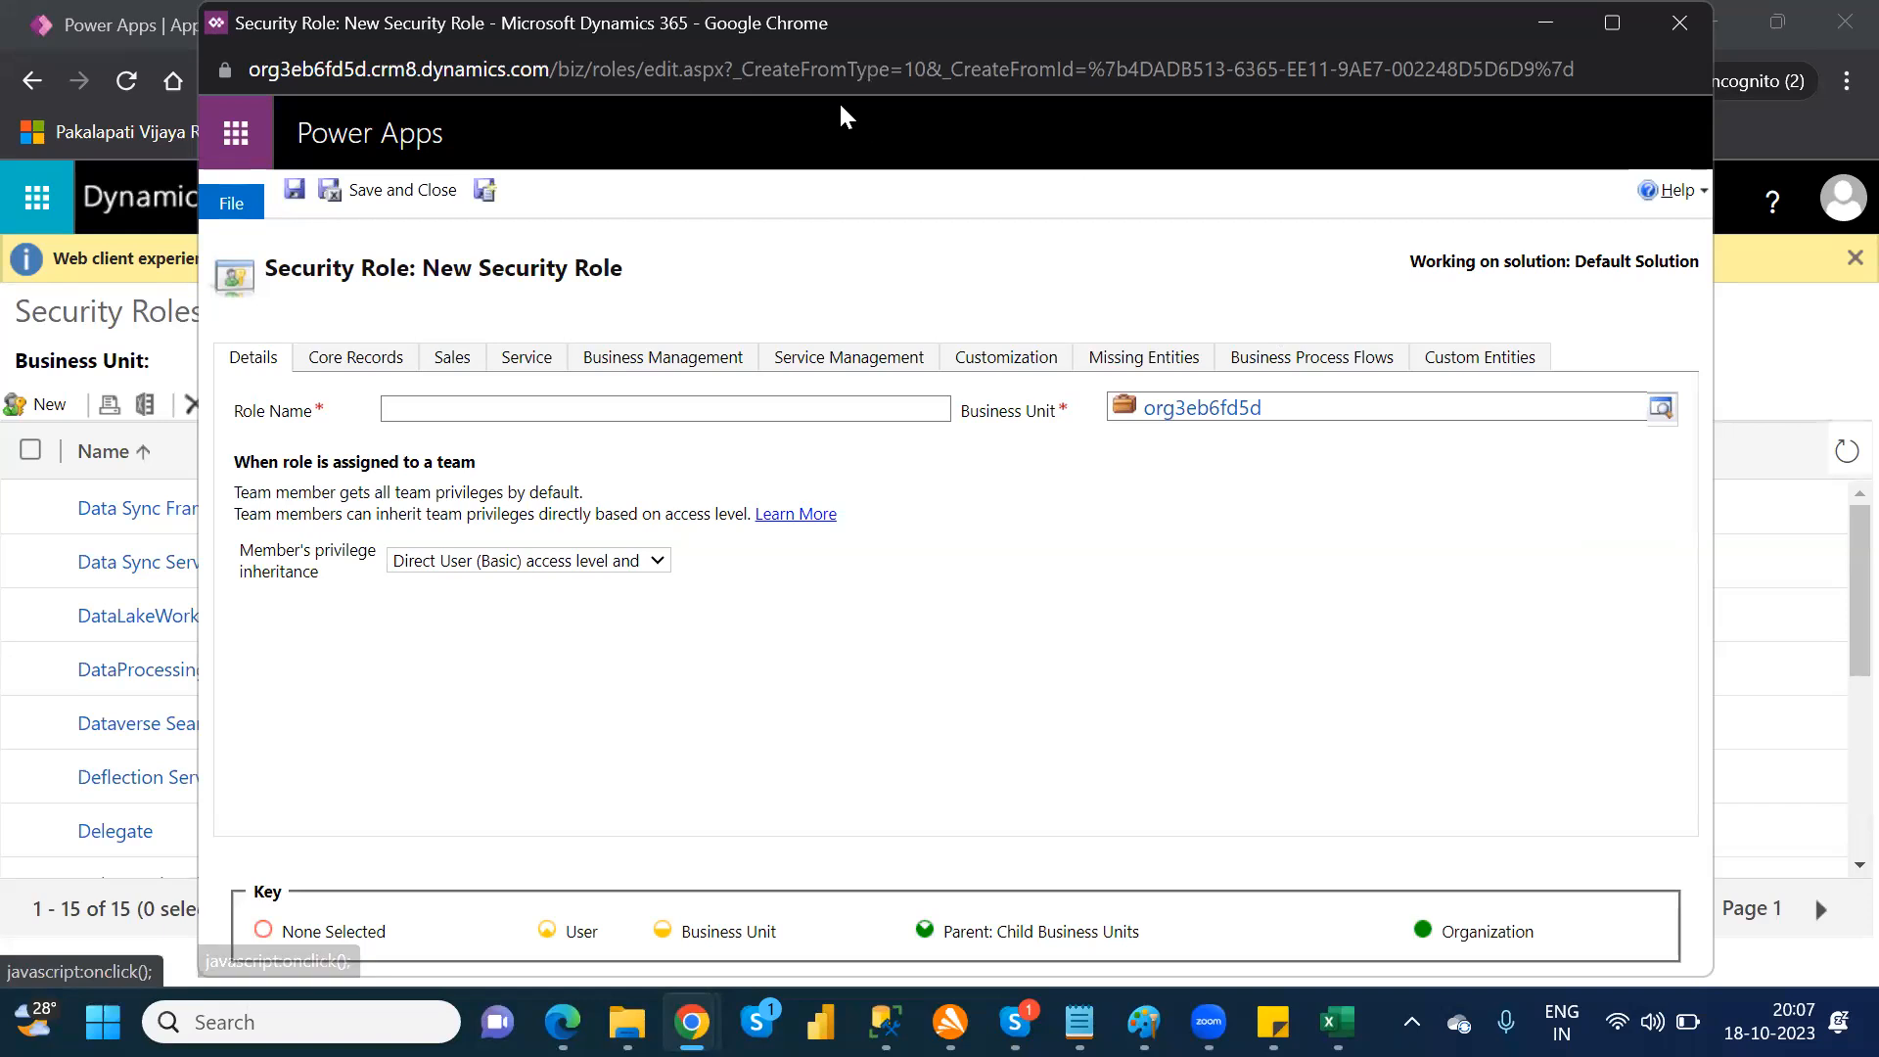
{"action": "left_click", "coordinate": [1688, 23]}
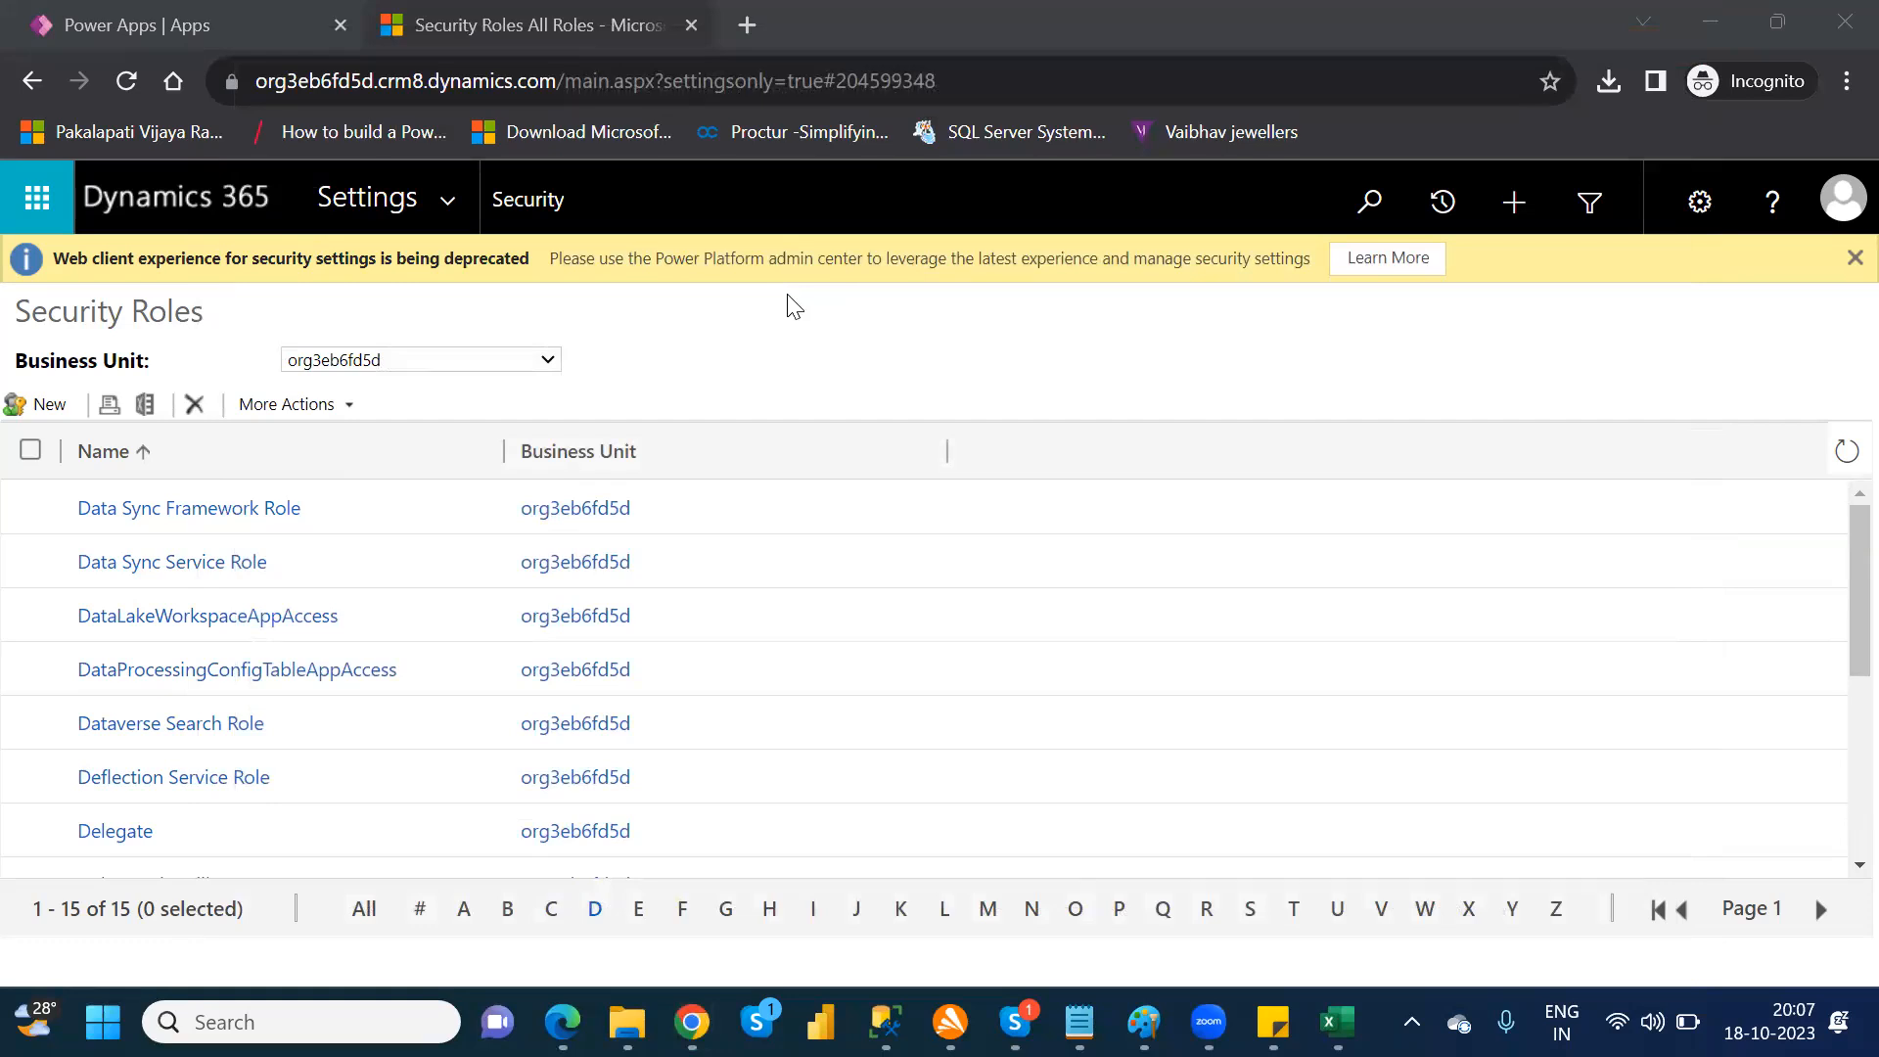
{"action": "left_click", "coordinate": [29, 88]}
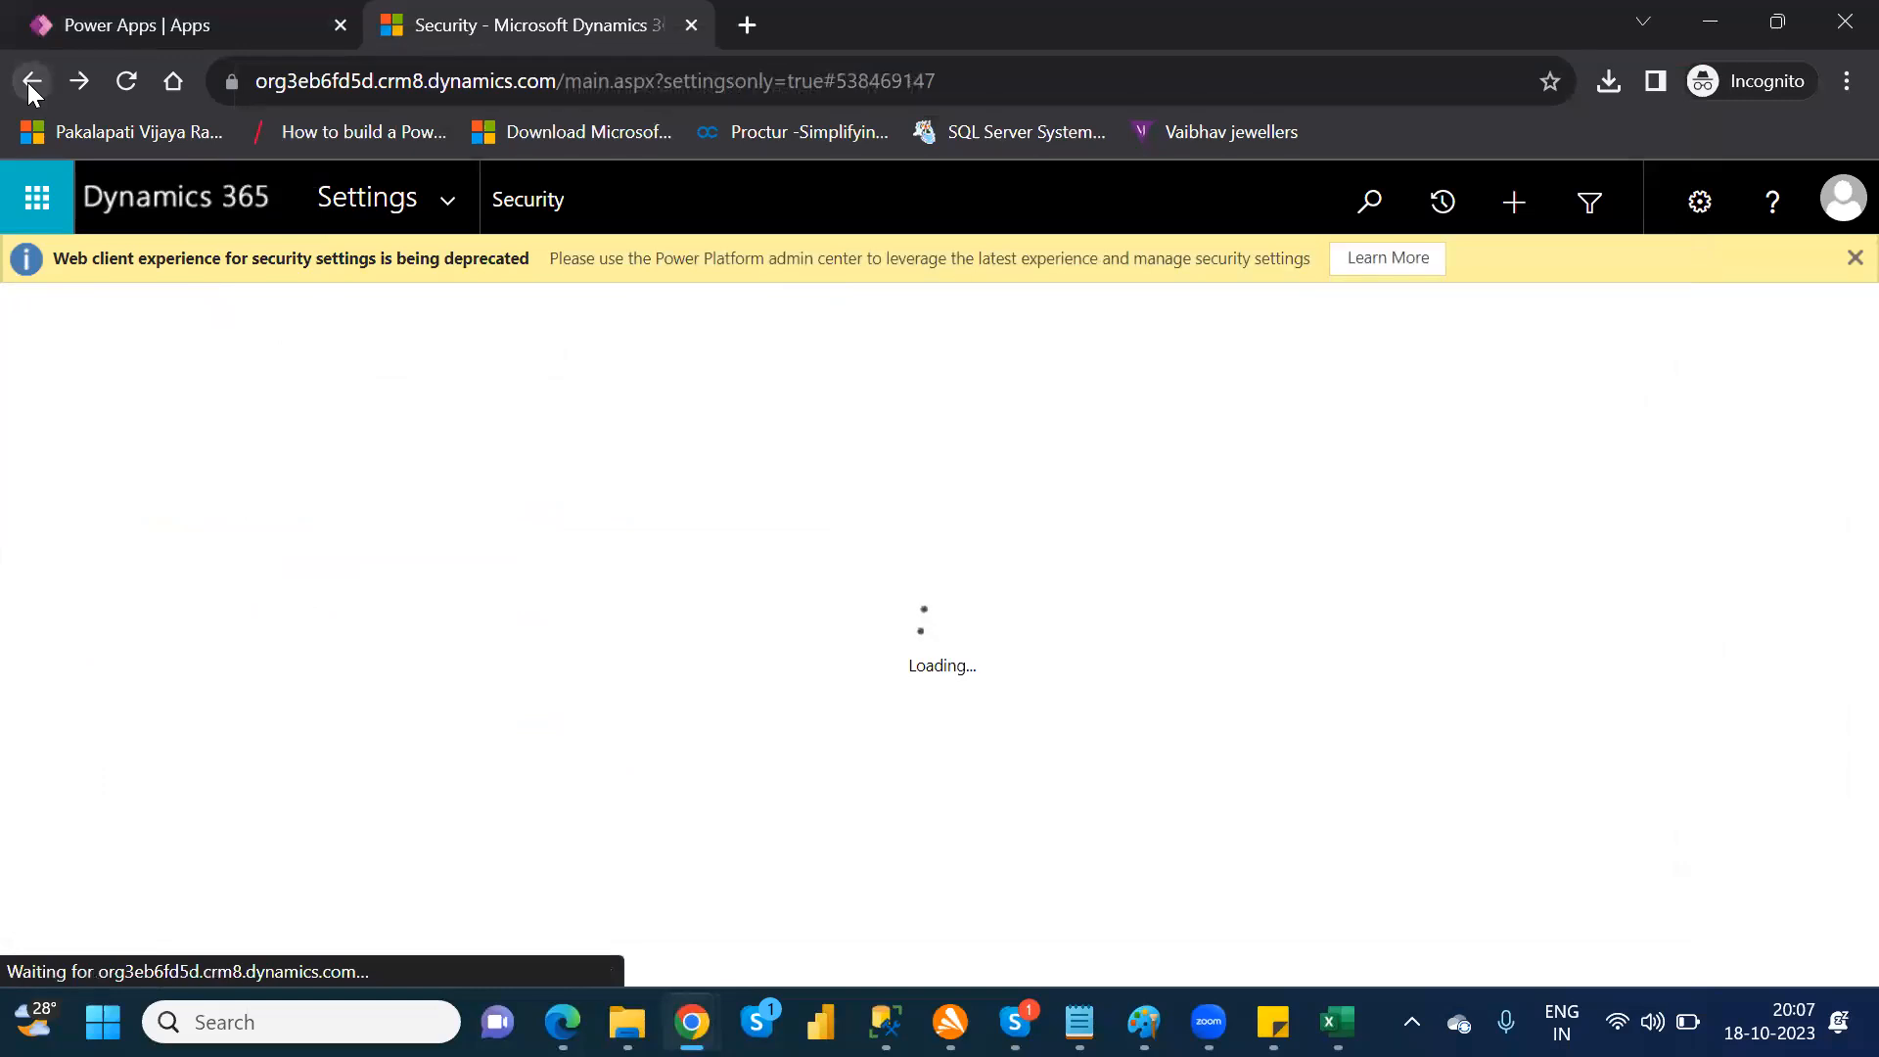